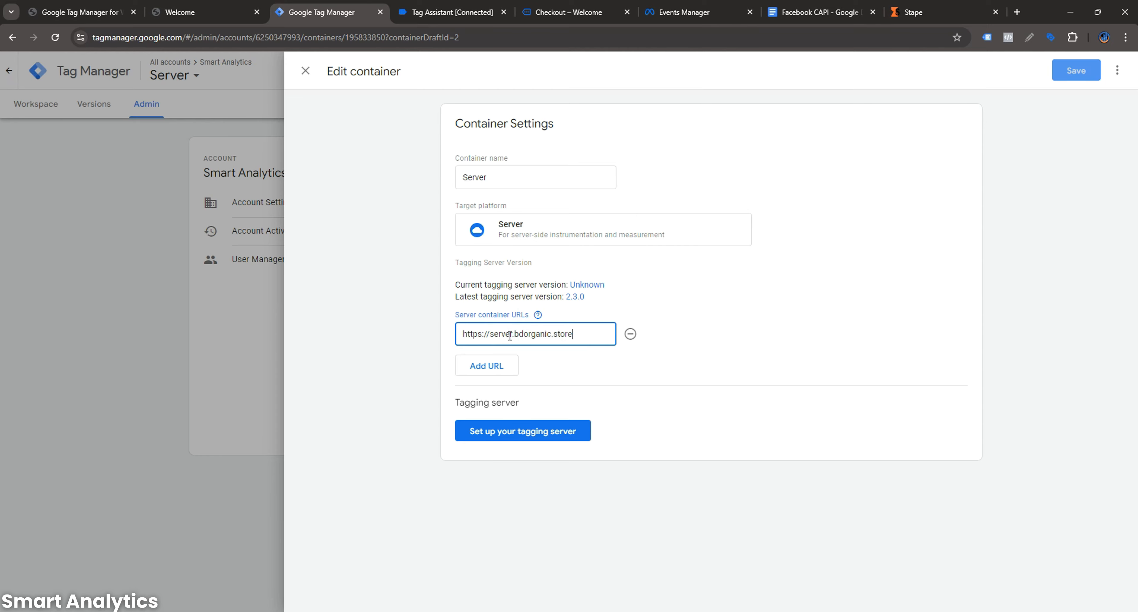
- Save the Server container's settings and switch to the Web container
click(1078, 71)
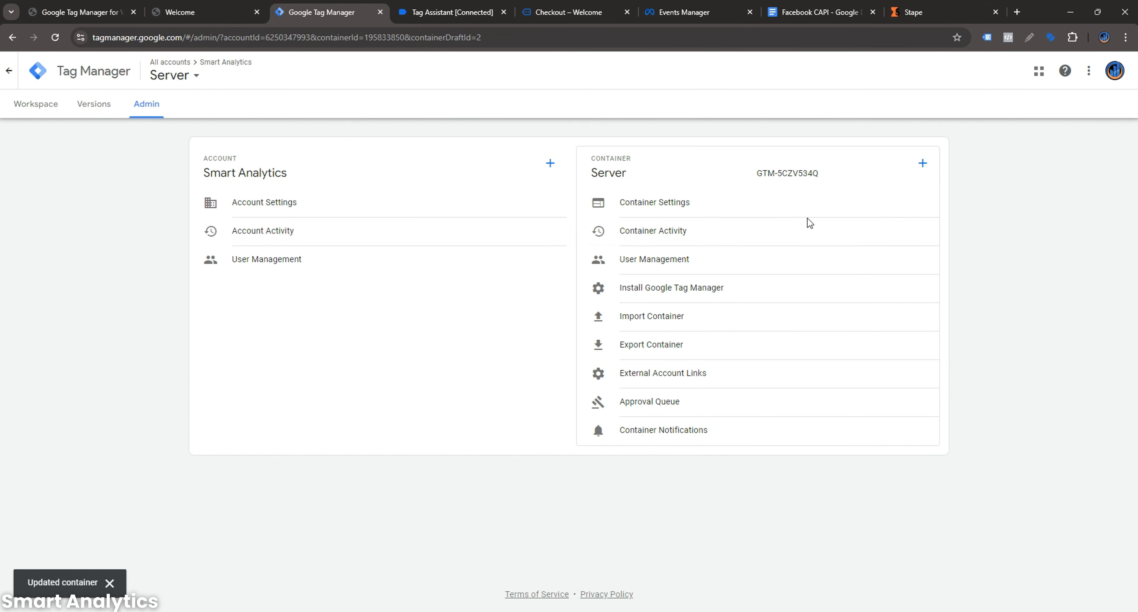
click(185, 76)
click(460, 202)
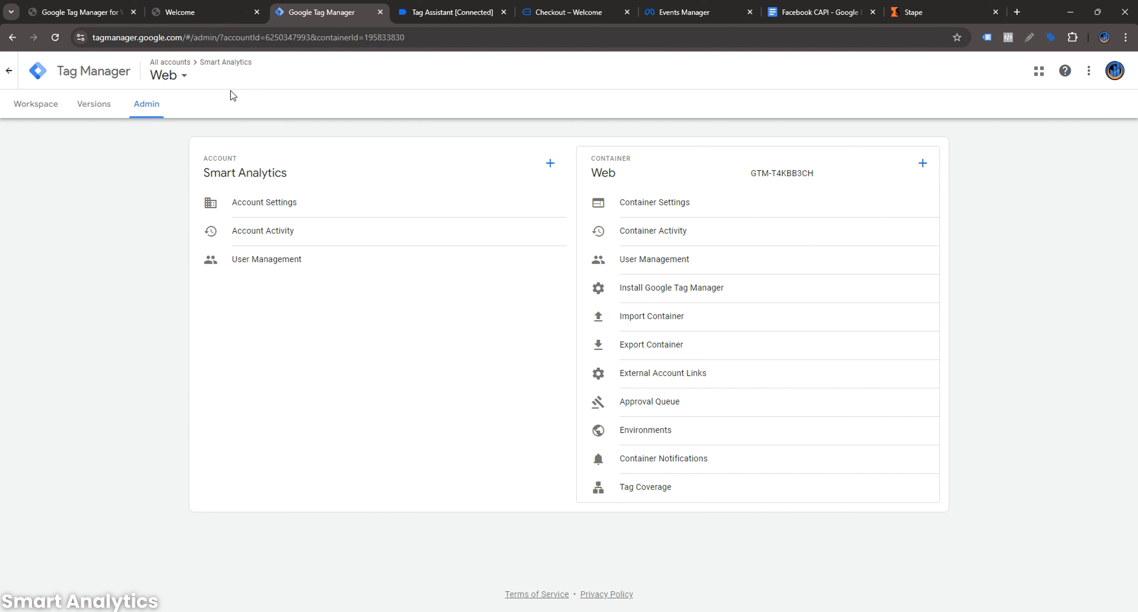
- Open the Server and Web containers from the accounts overview, each in its own browser tab
click(33, 77)
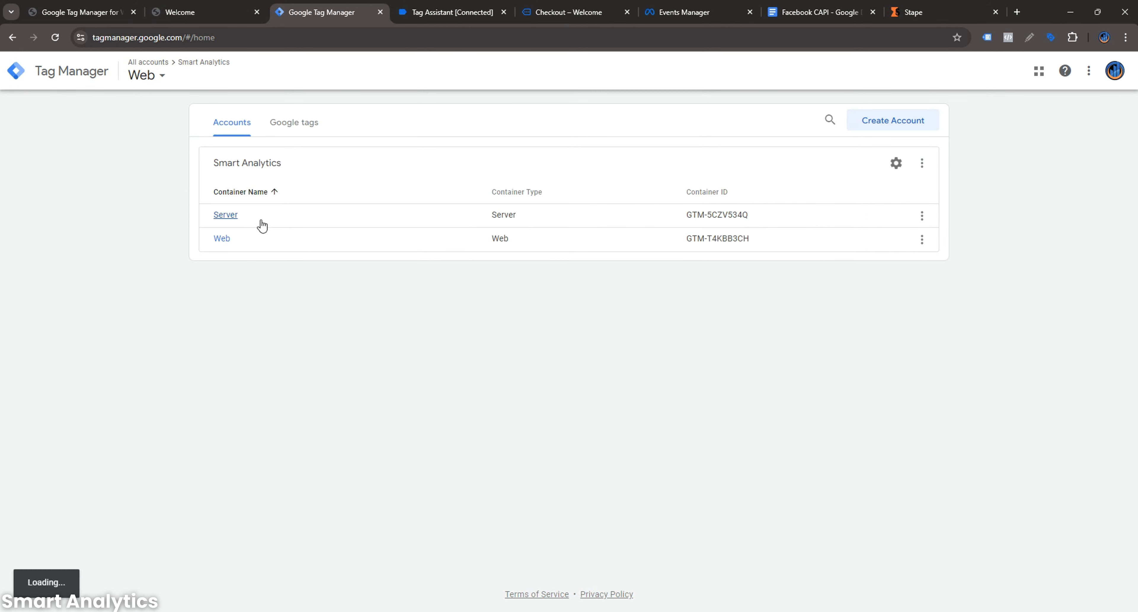
ctrl+click(225, 215)
ctrl+click(222, 239)
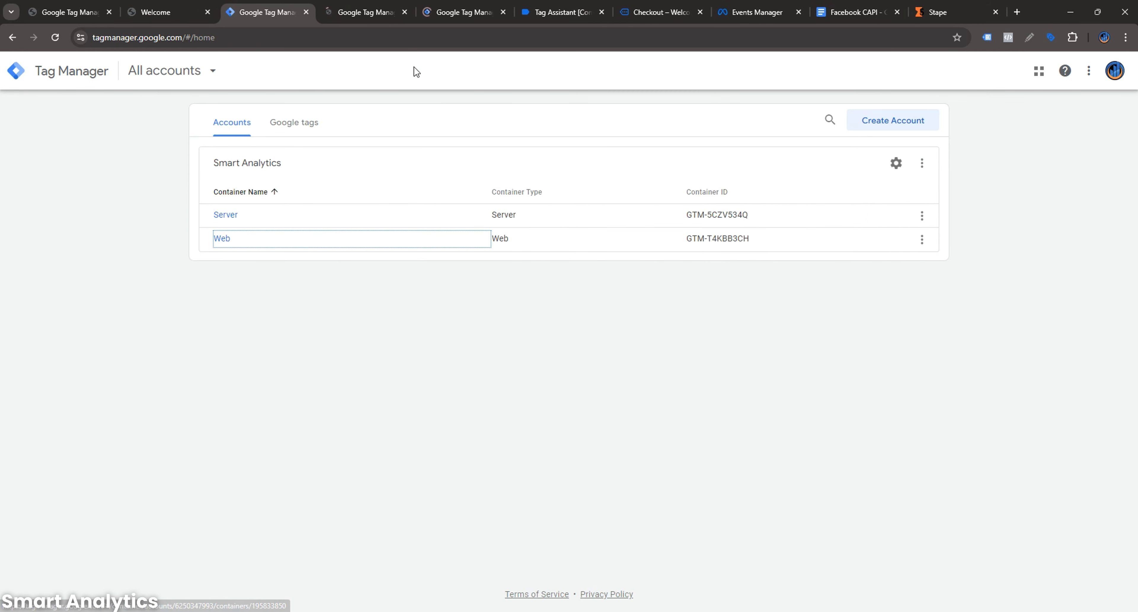
click(370, 12)
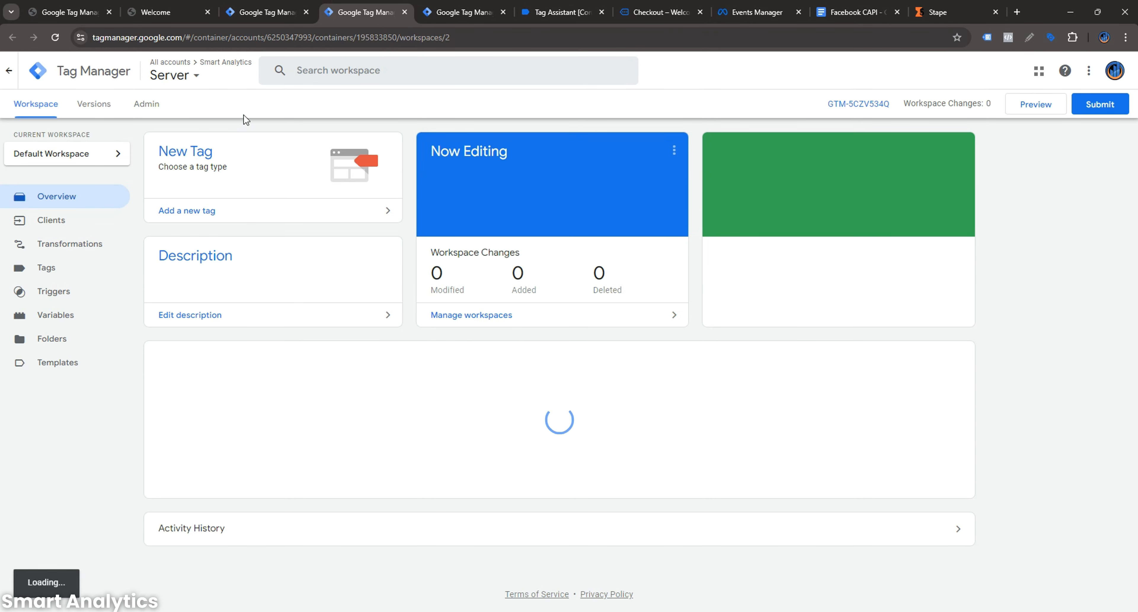
click(472, 11)
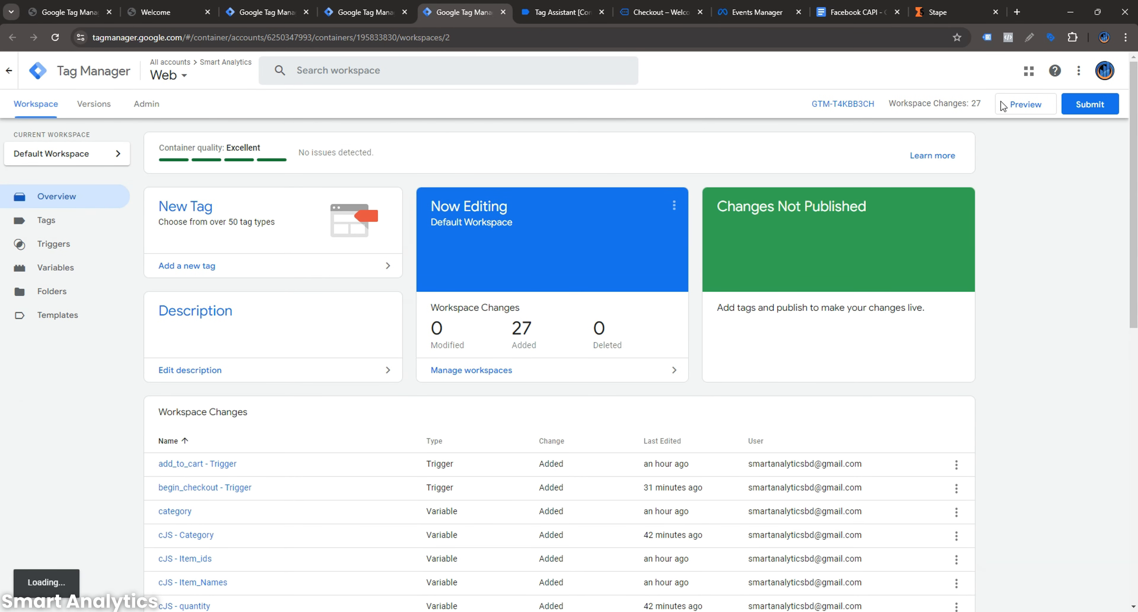
click(1020, 107)
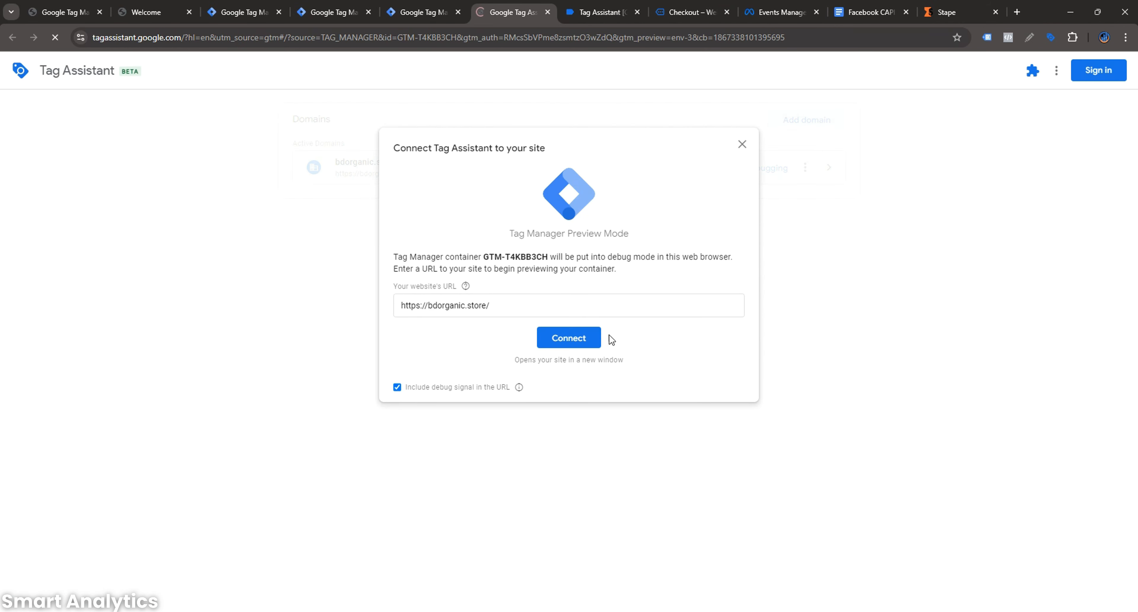
click(585, 338)
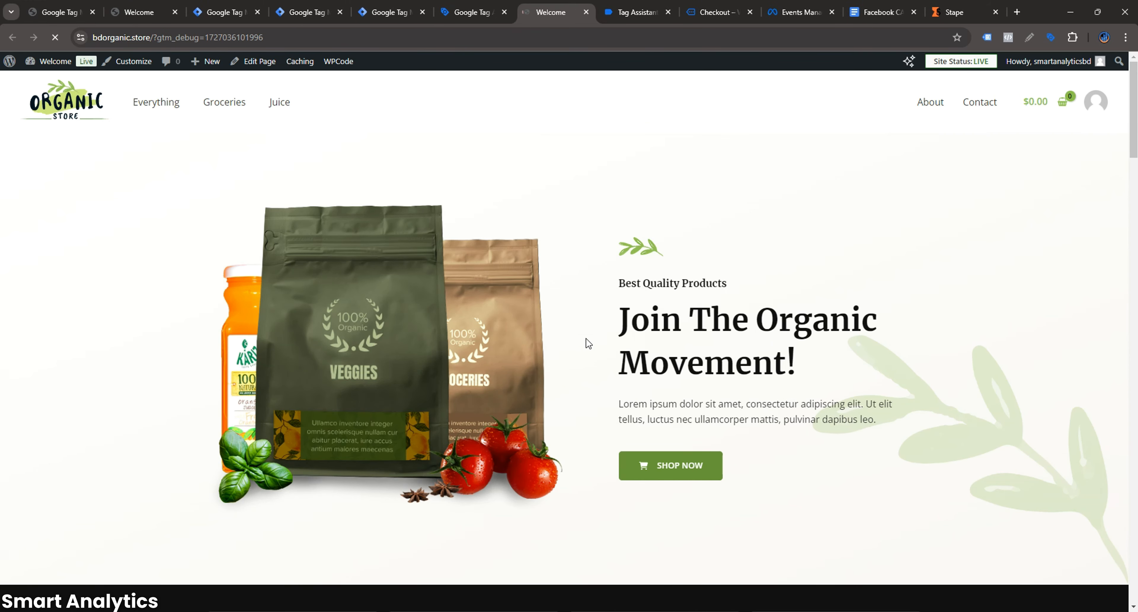
click(489, 13)
click(572, 284)
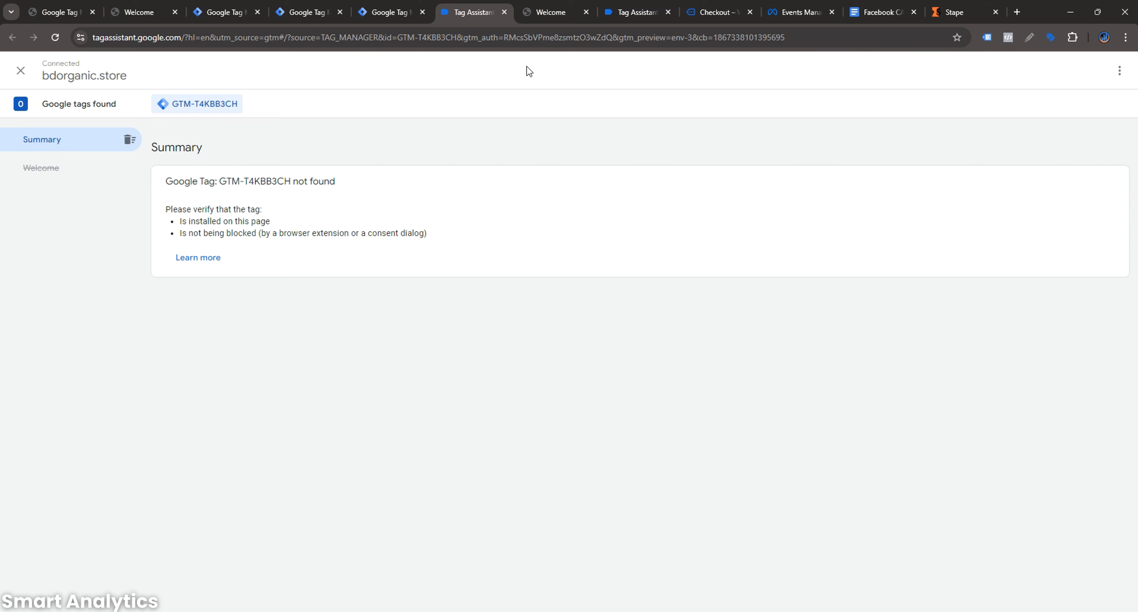
- Reload the store page and check in Tag Assistant whether the Web container is detected
click(539, 12)
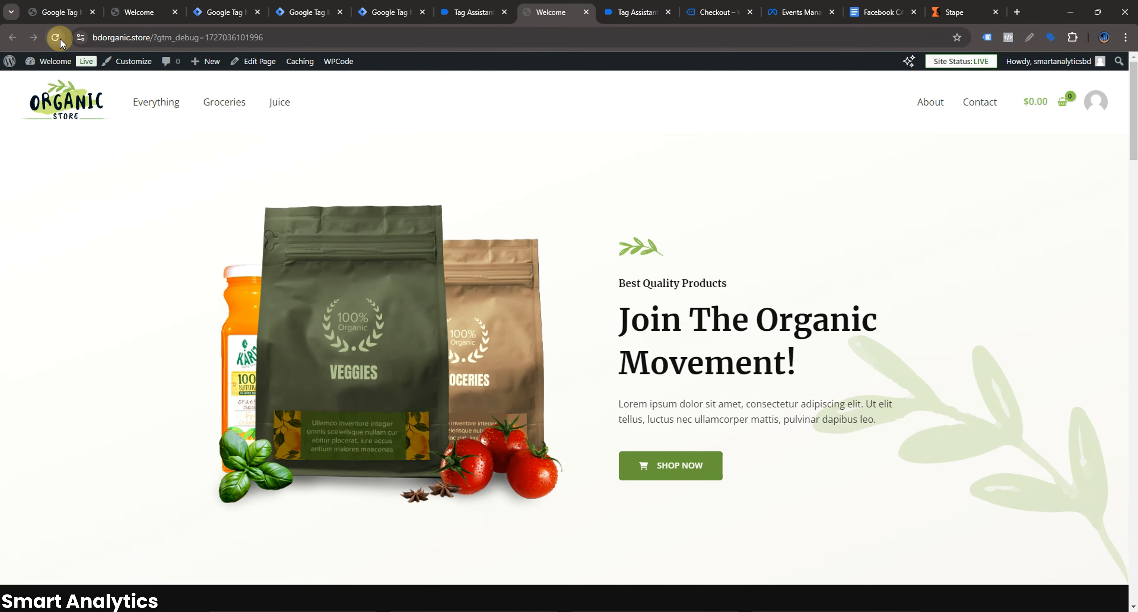
click(447, 13)
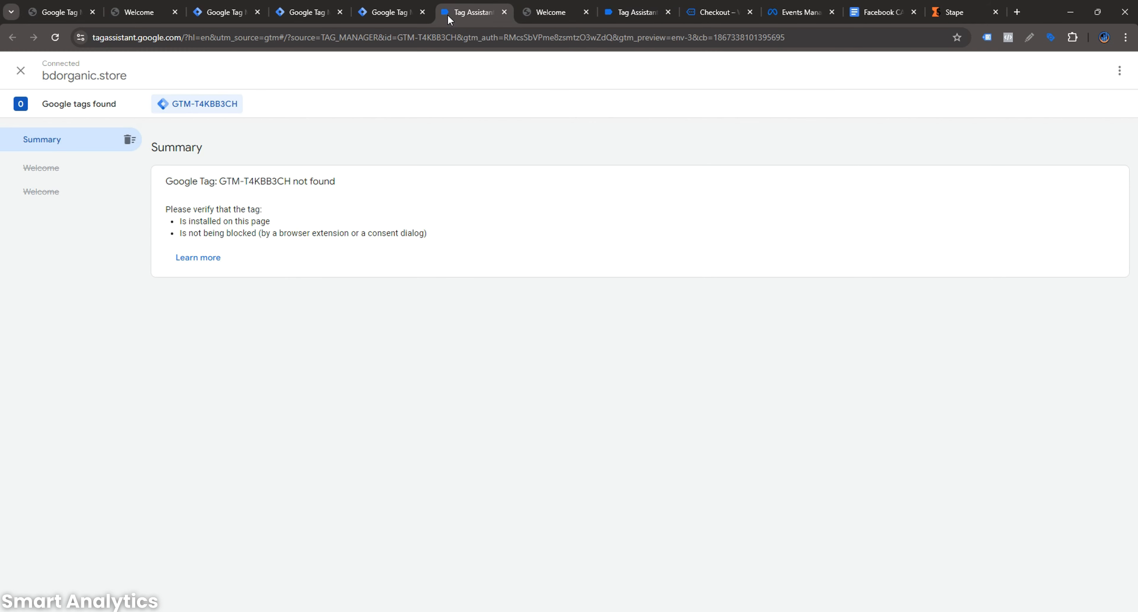
triple_click(299, 197)
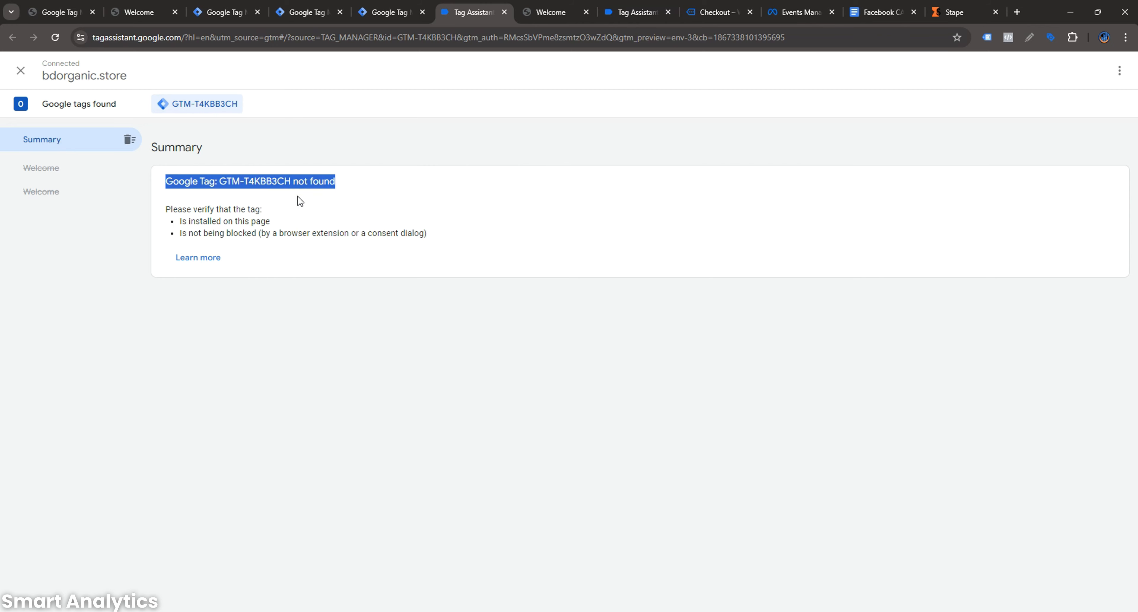
click(298, 196)
click(547, 11)
right_click(624, 231)
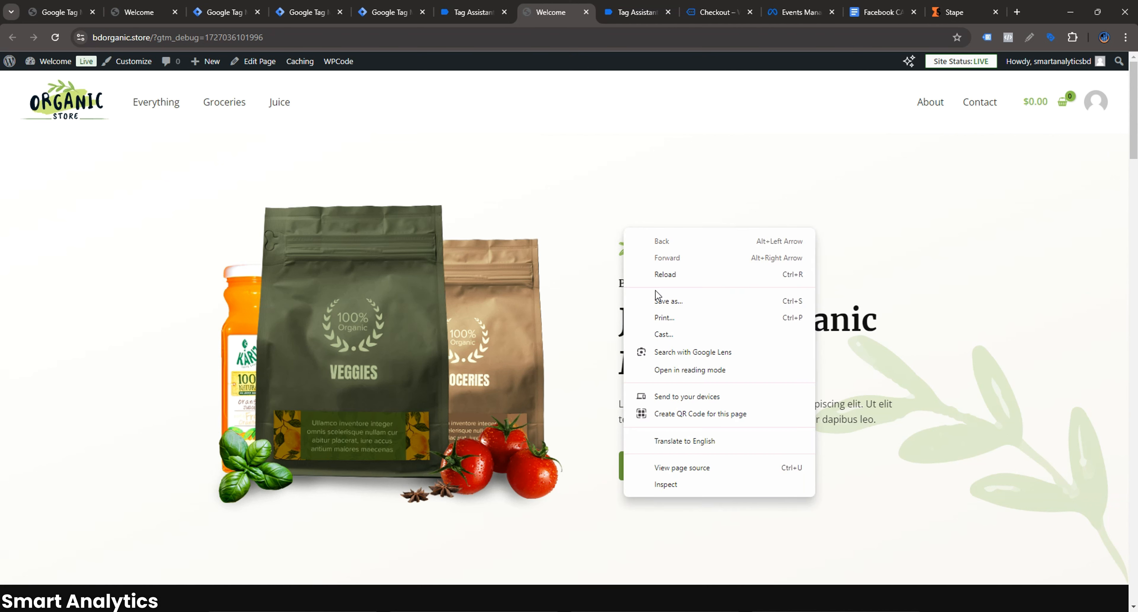
click(668, 272)
click(453, 17)
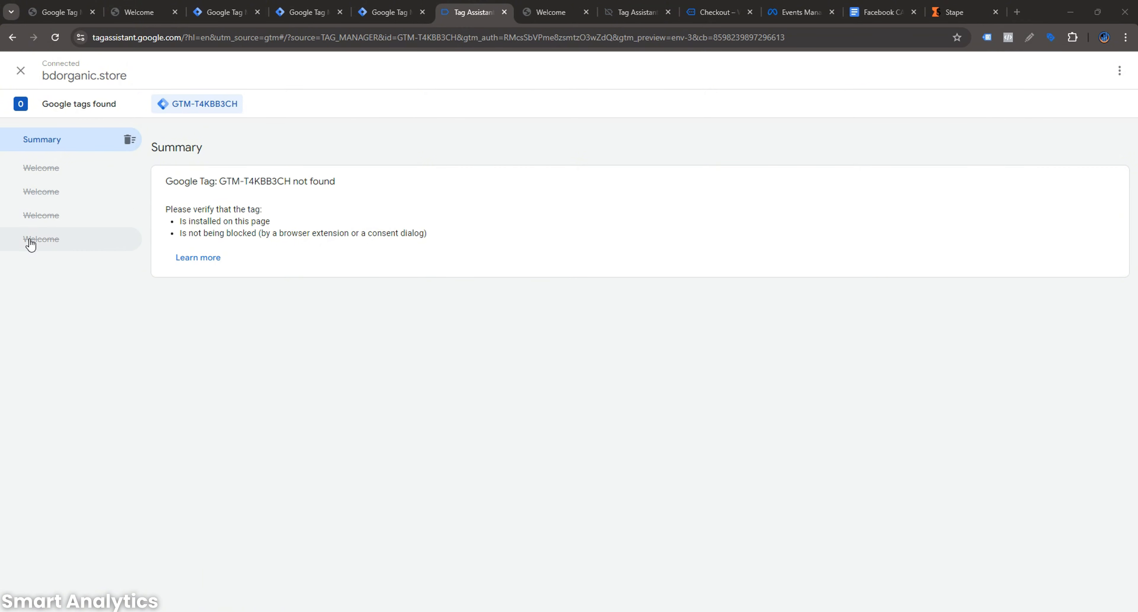
- Set the container code to On in the Google Tag Manager for WordPress options and save the changes
click(43, 5)
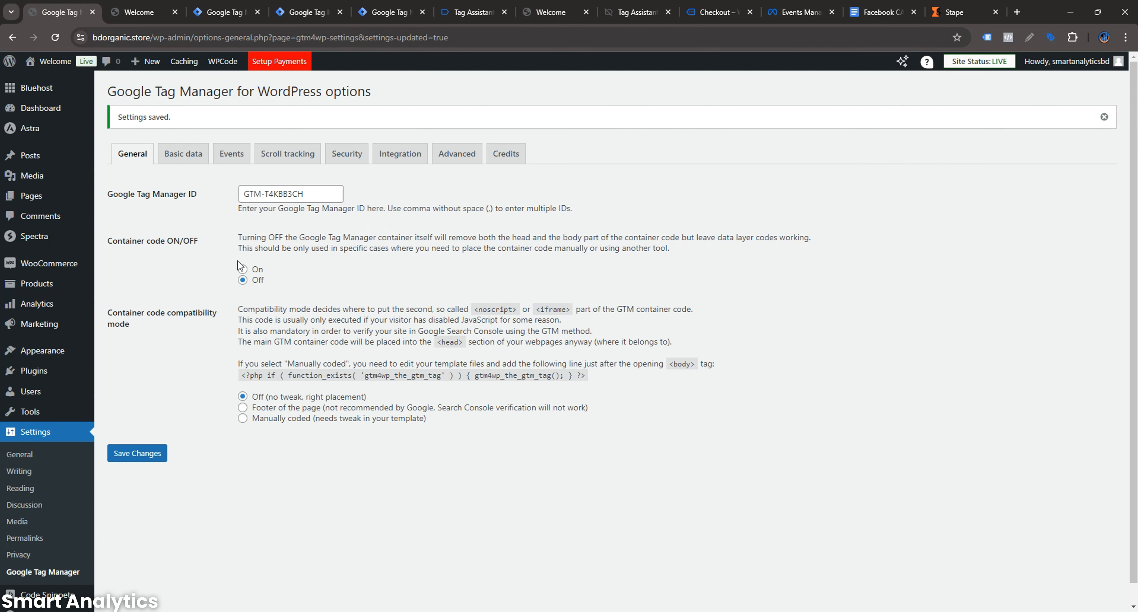
click(243, 269)
click(148, 455)
click(386, 12)
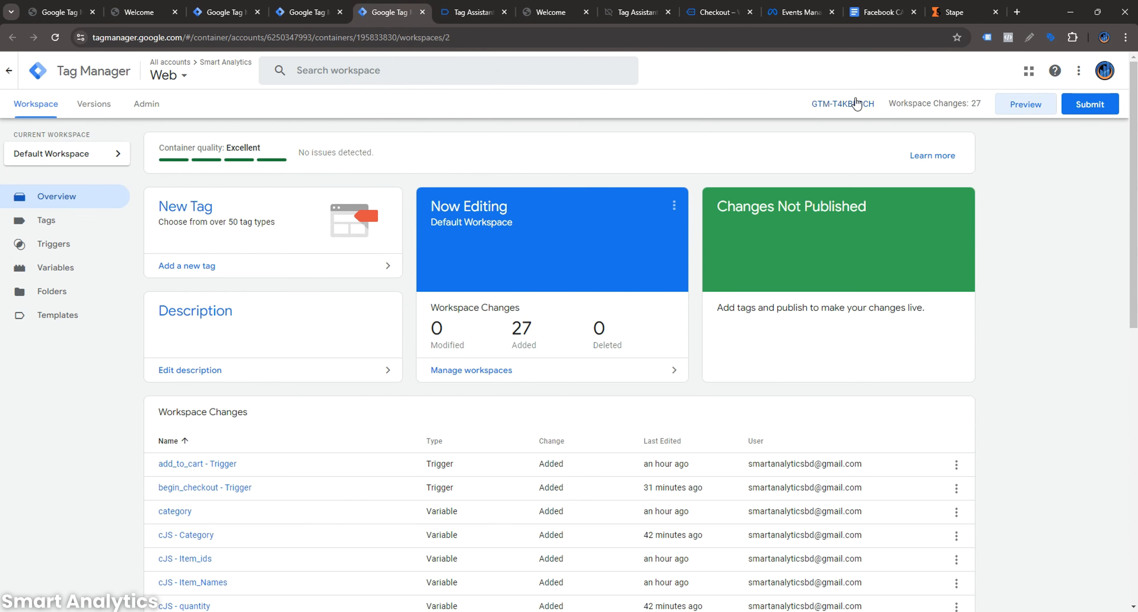
click(1038, 105)
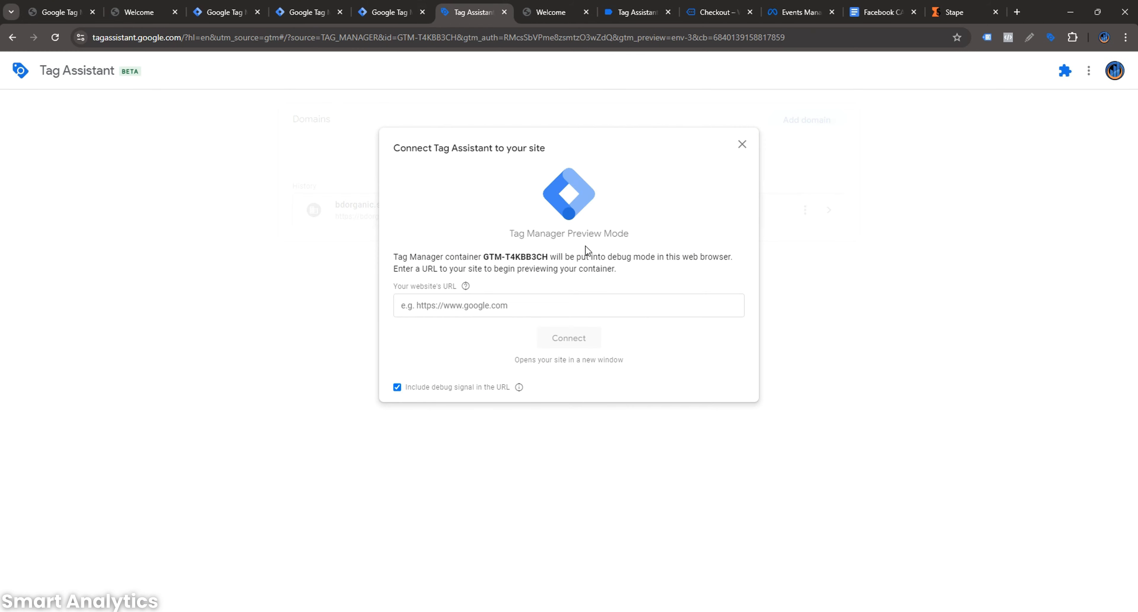
click(464, 305)
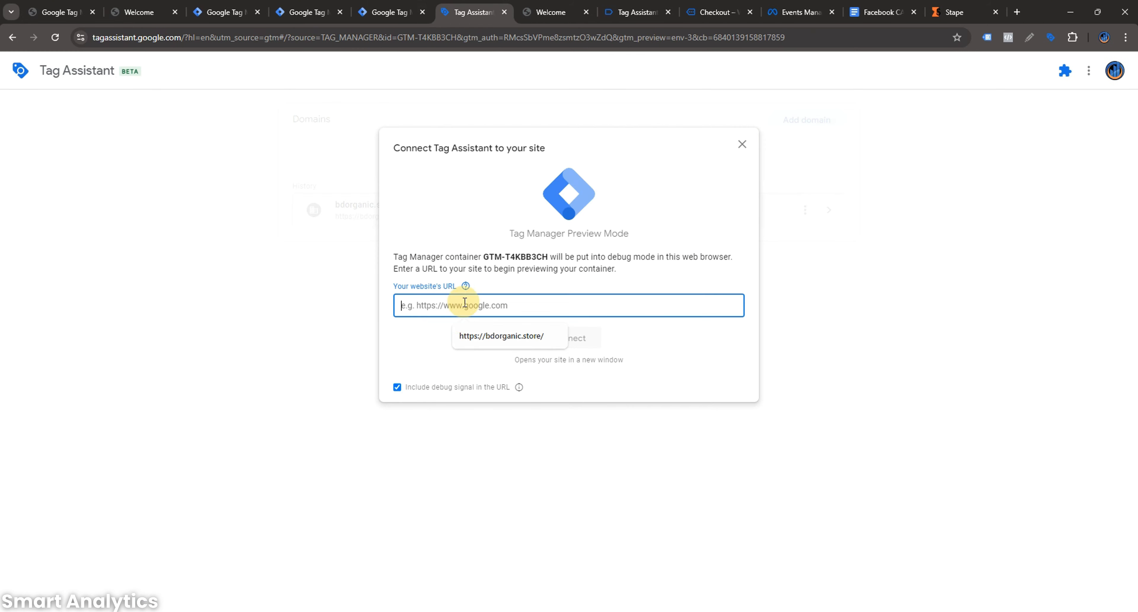
click(483, 336)
click(542, 341)
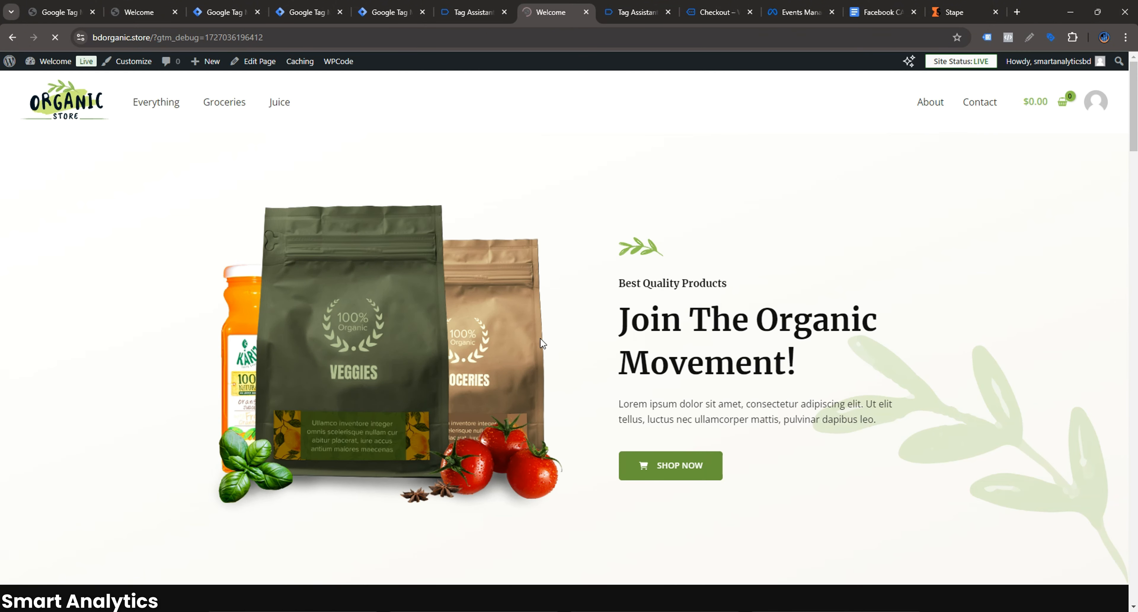
click(473, 12)
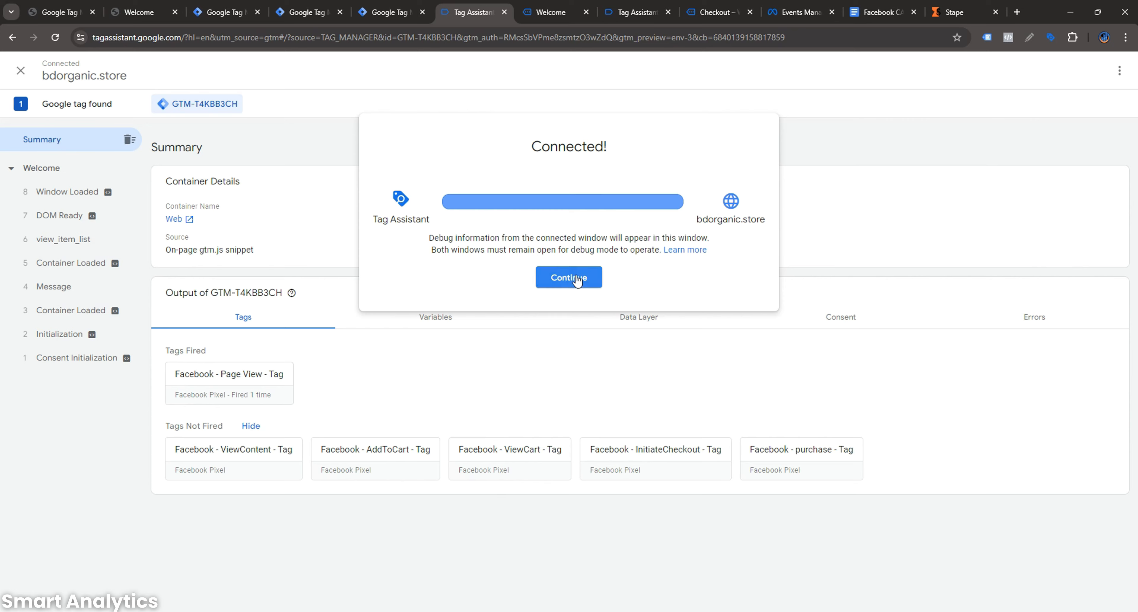
click(579, 277)
- Open the Fresh Orange Juice product on the store's home page and add it to the cart
click(559, 6)
scroll(633, 287, down, 15)
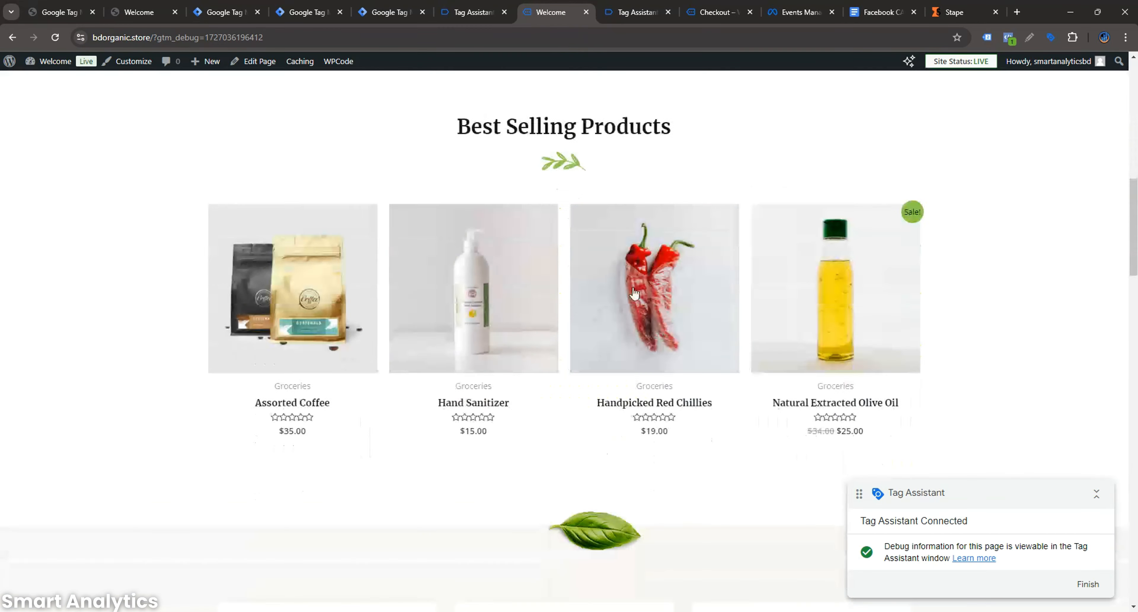
scroll(635, 286, down, 12)
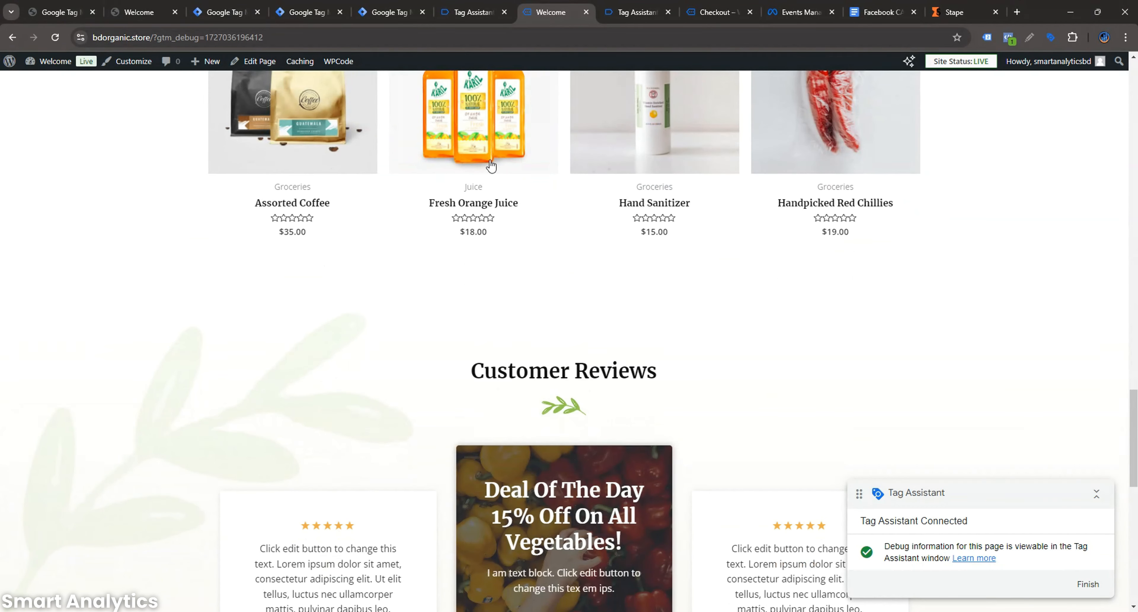
click(488, 156)
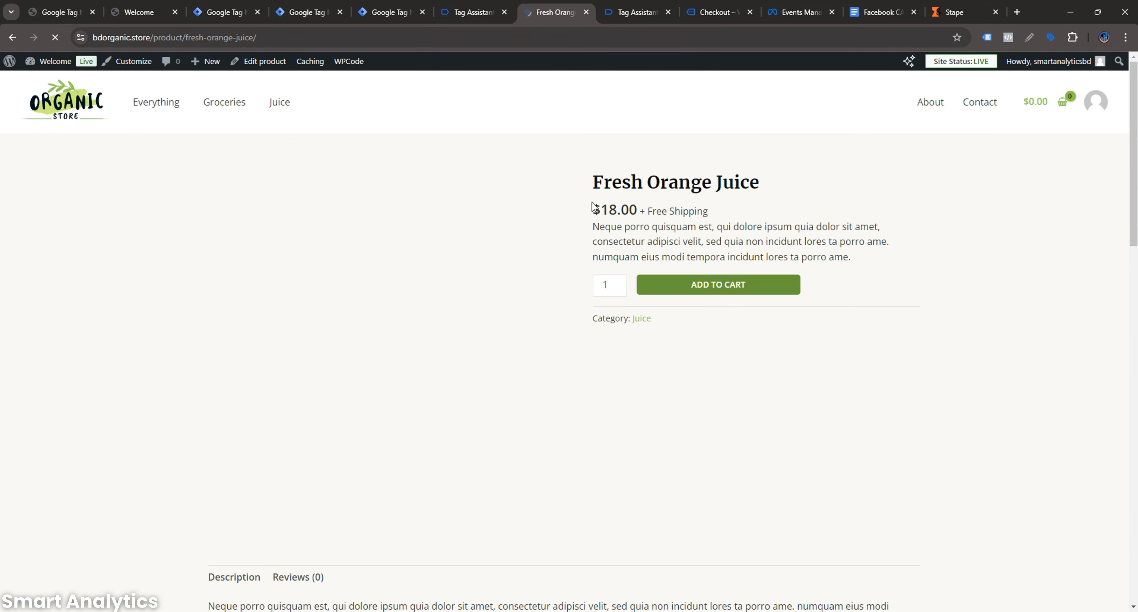
click(691, 286)
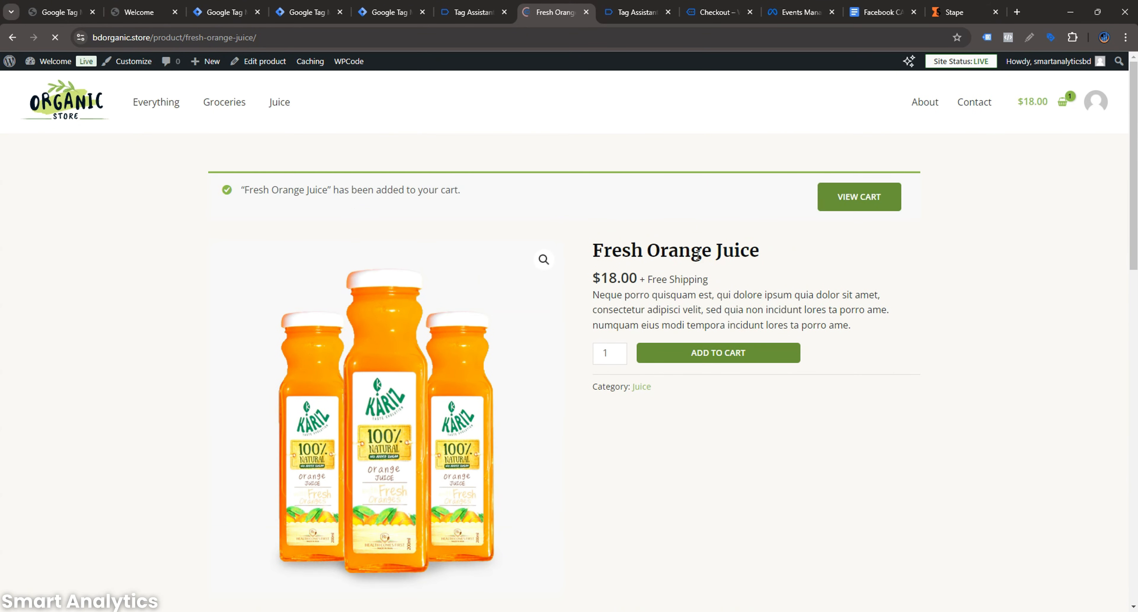
- Check the fired tags in Tag Assistant, adding Fresh Orange Juice to the cart a second time to test the AddToCart tag
click(457, 7)
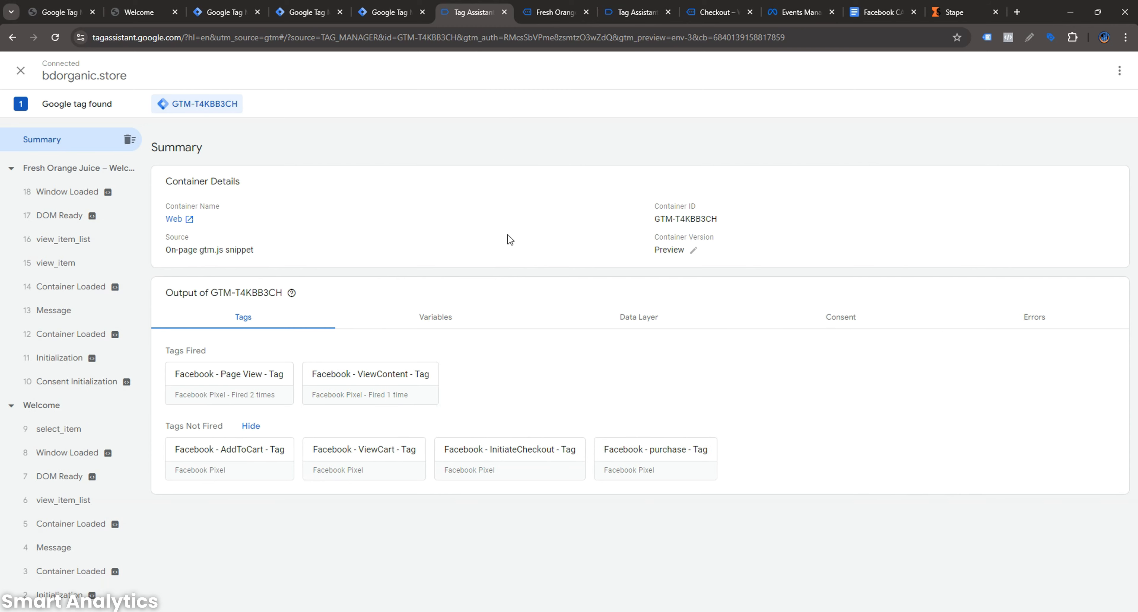
click(554, 11)
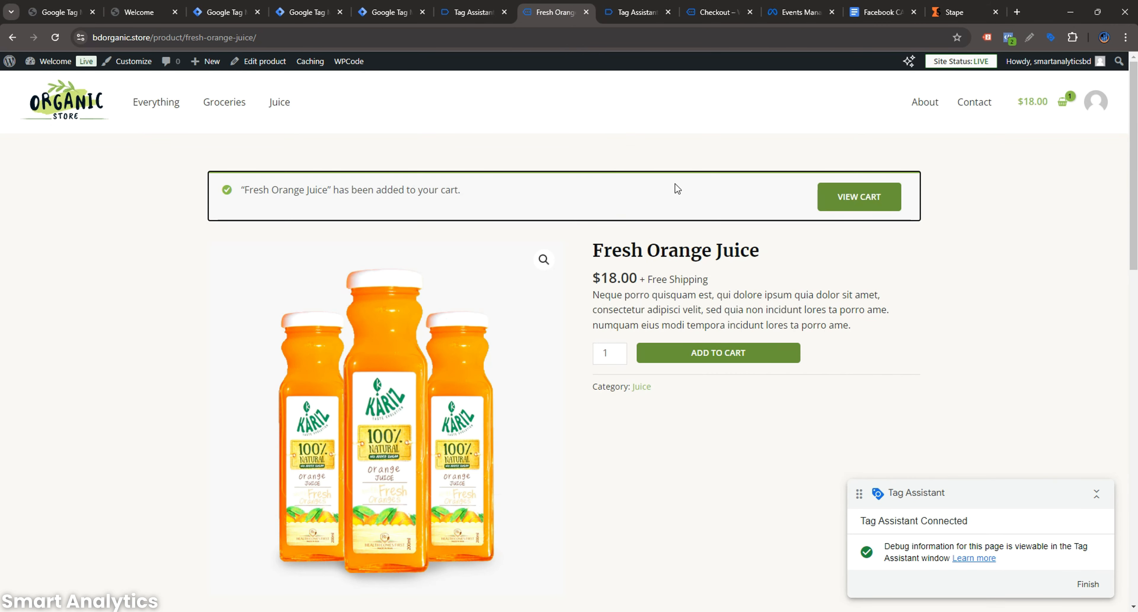
click(472, 11)
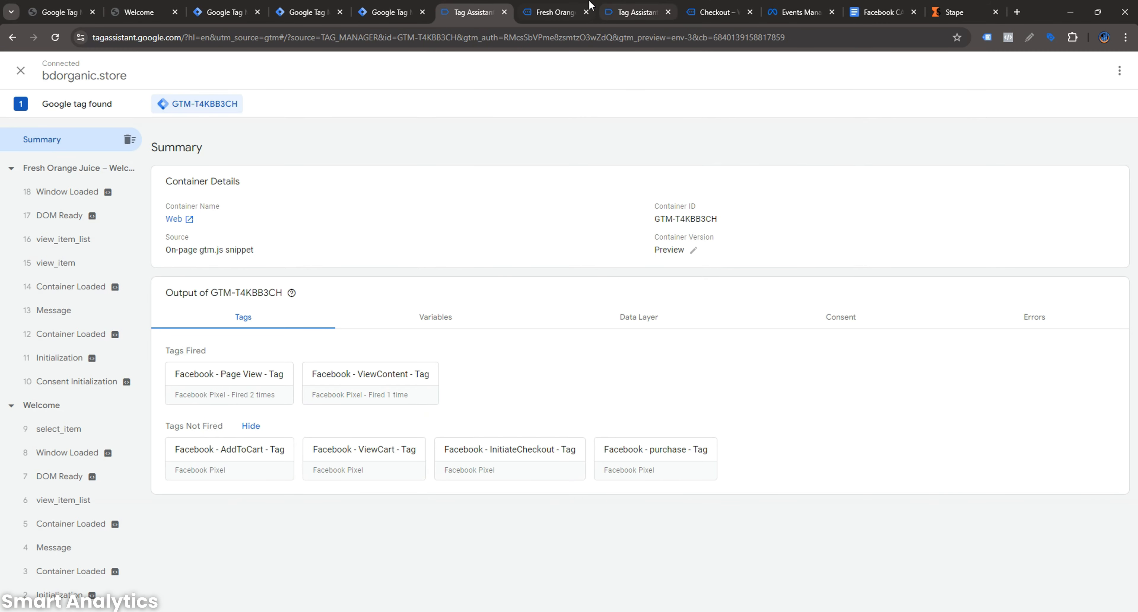
click(554, 12)
click(705, 353)
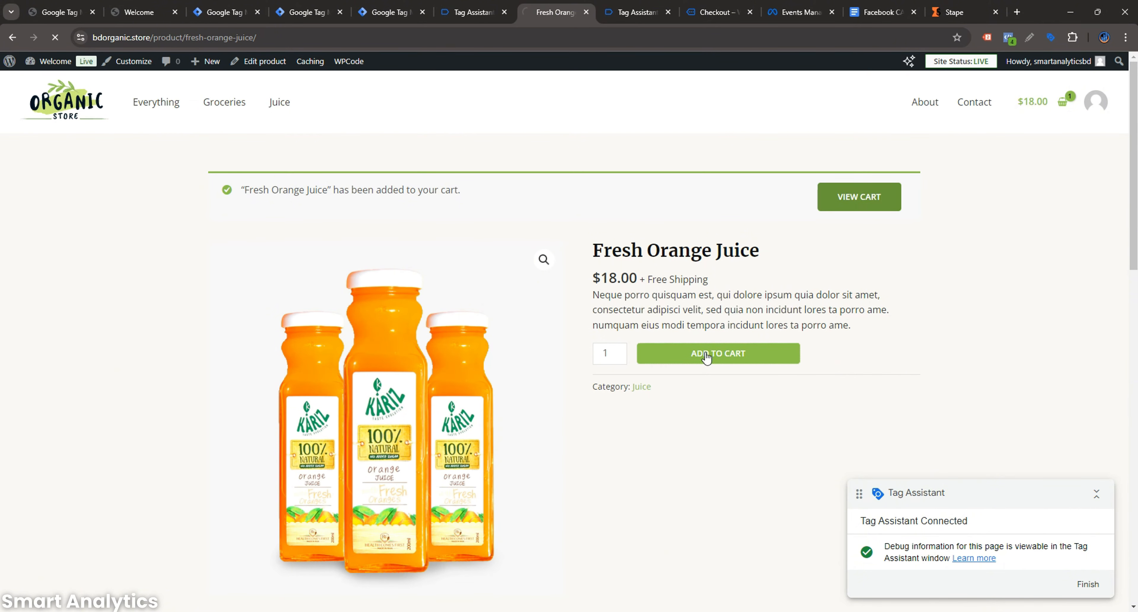
click(469, 12)
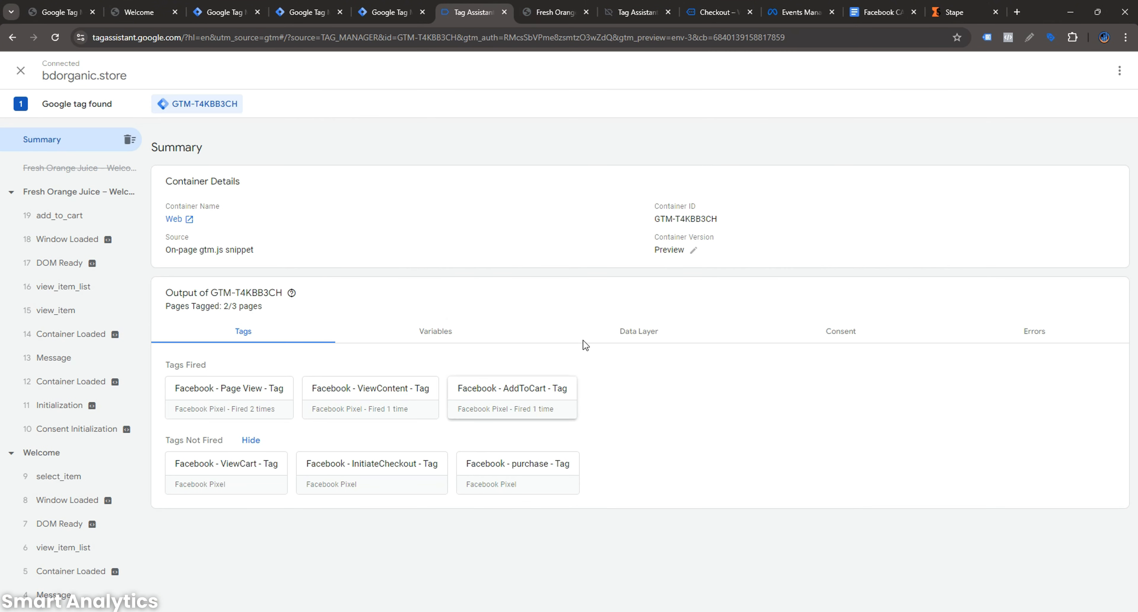
- View the store's cart and check in Tag Assistant whether the Facebook ViewCart tag fires
click(555, 12)
click(858, 212)
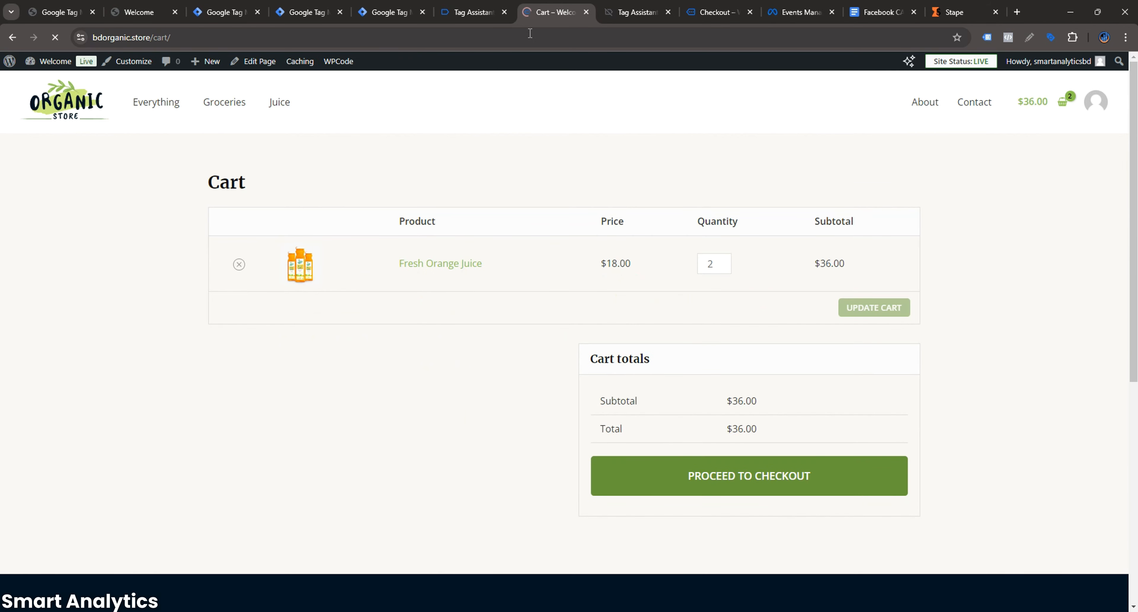
click(470, 12)
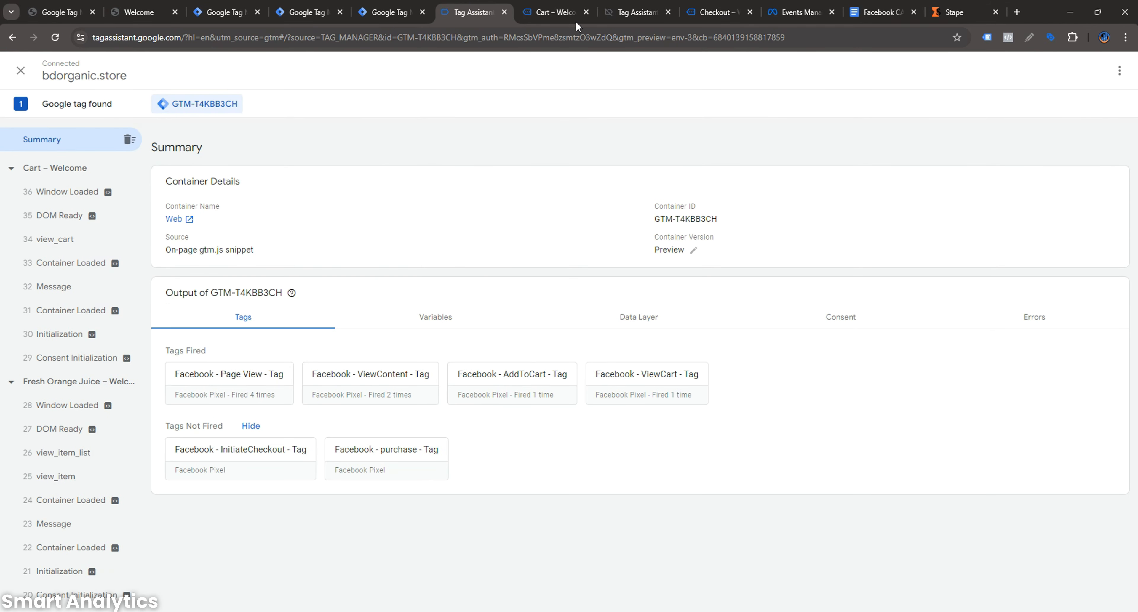
- Proceed to checkout, check Tag Assistant, and place the cash-on-delivery order with the prefilled billing details
click(578, 12)
click(728, 476)
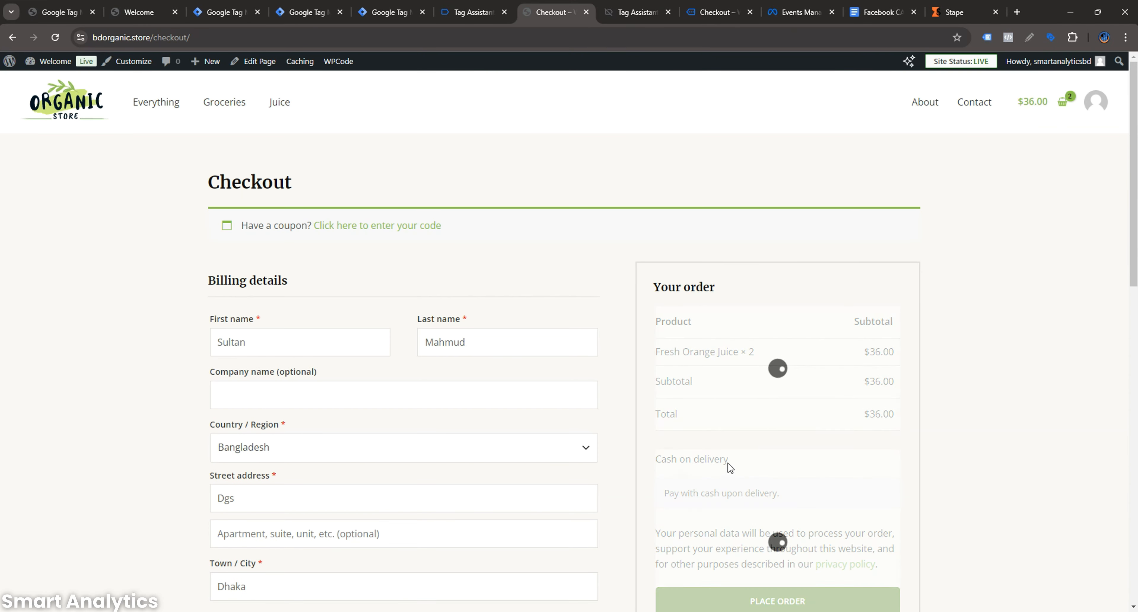
scroll(687, 410, down, 5)
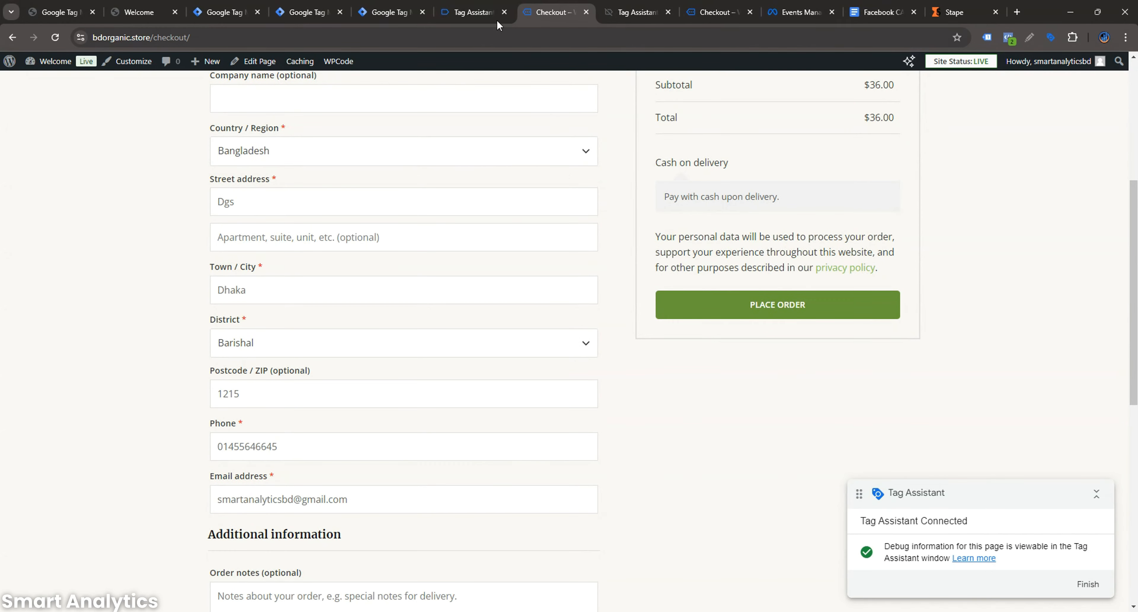
click(473, 12)
click(557, 12)
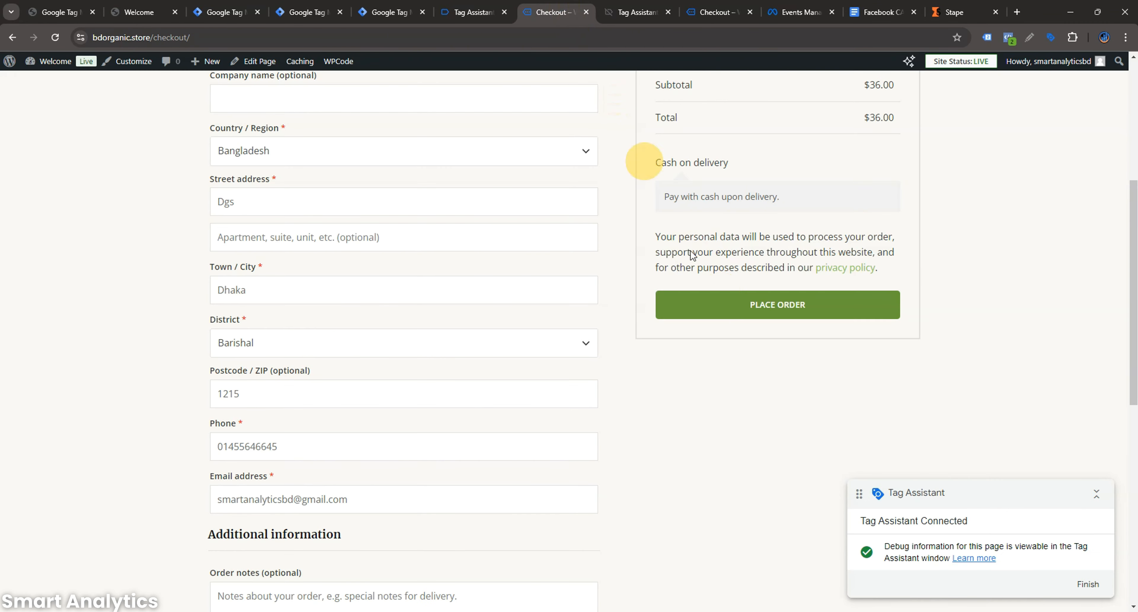
click(760, 317)
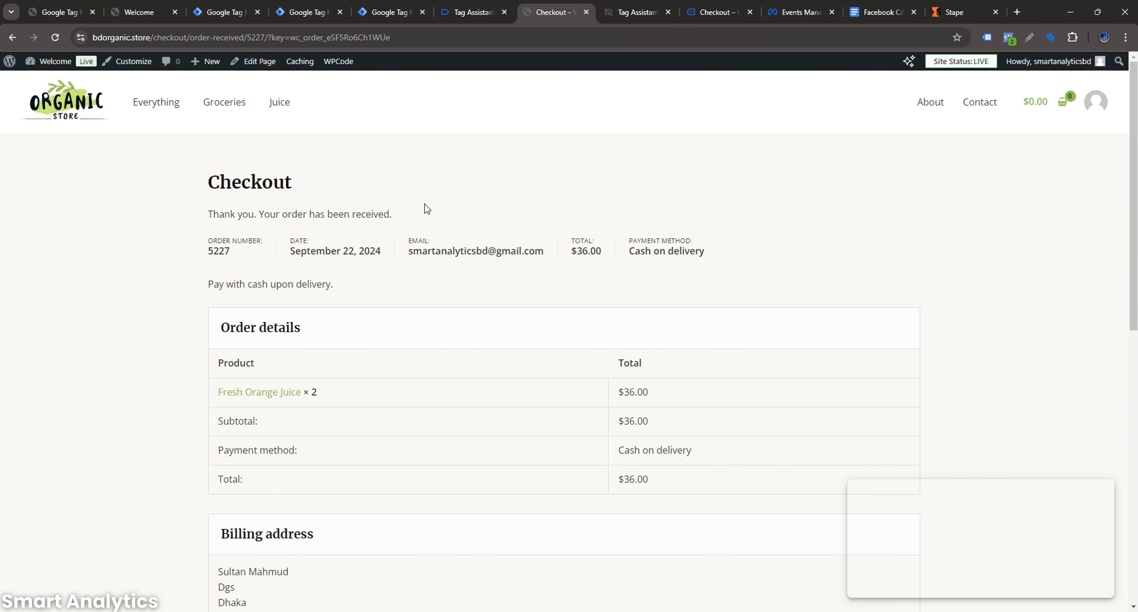
- Check the fired purchase tag in Tag Assistant and start a new tag of type Google Tag in Tag Manager's Web container
click(492, 6)
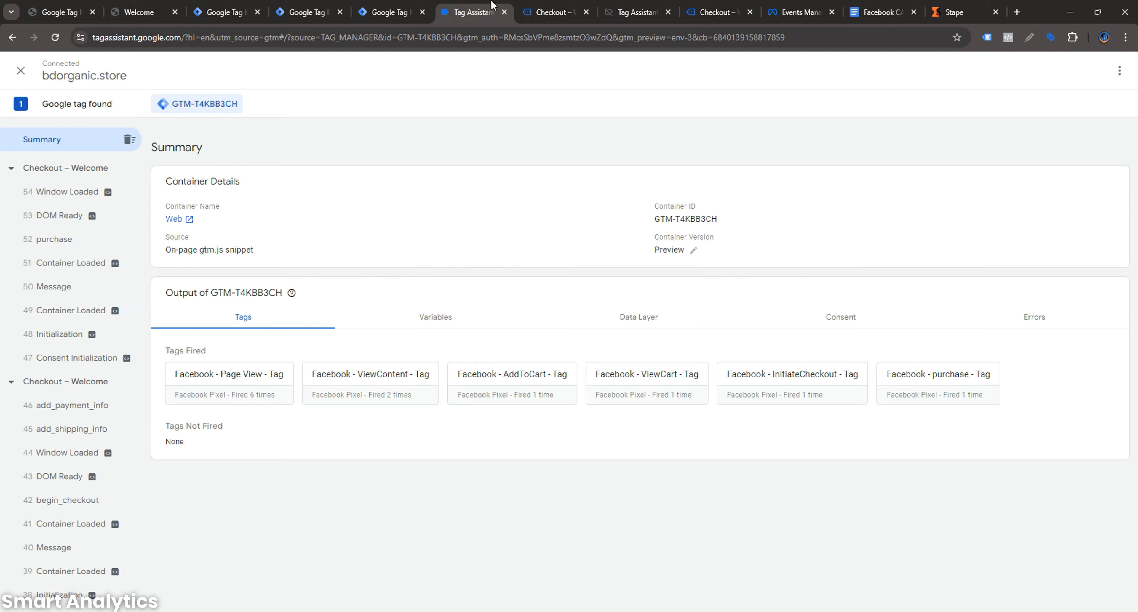
click(385, 12)
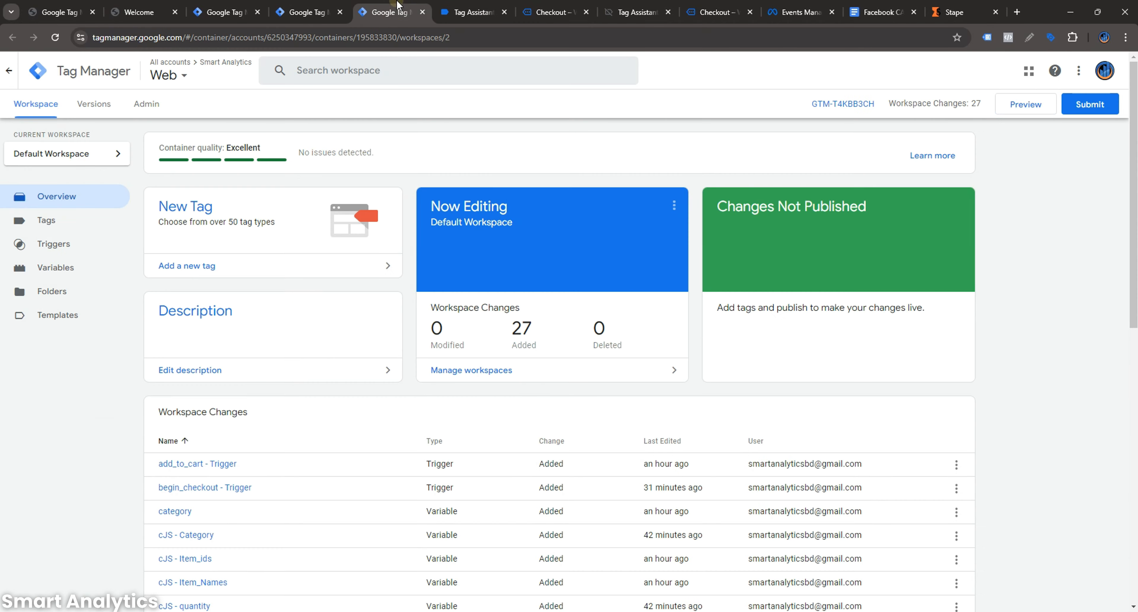
click(73, 226)
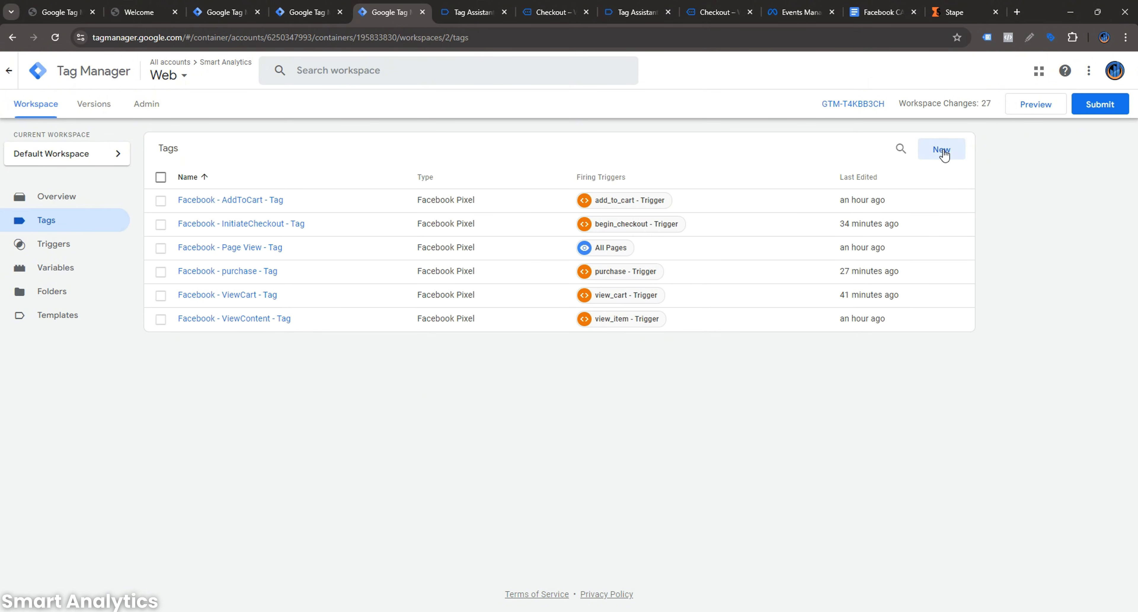
click(941, 149)
click(946, 154)
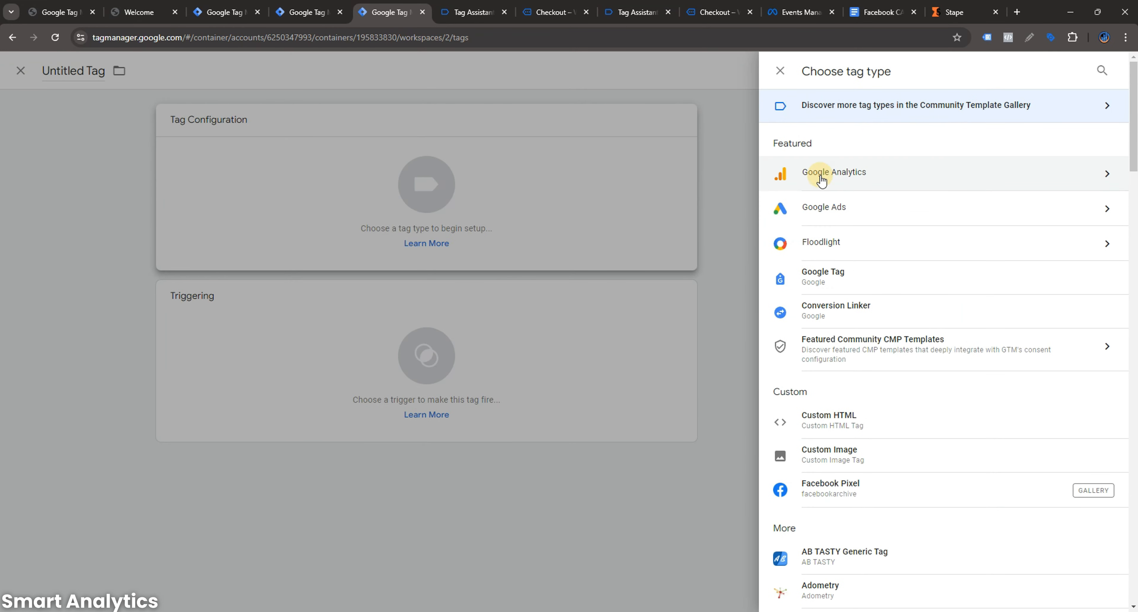
click(821, 180)
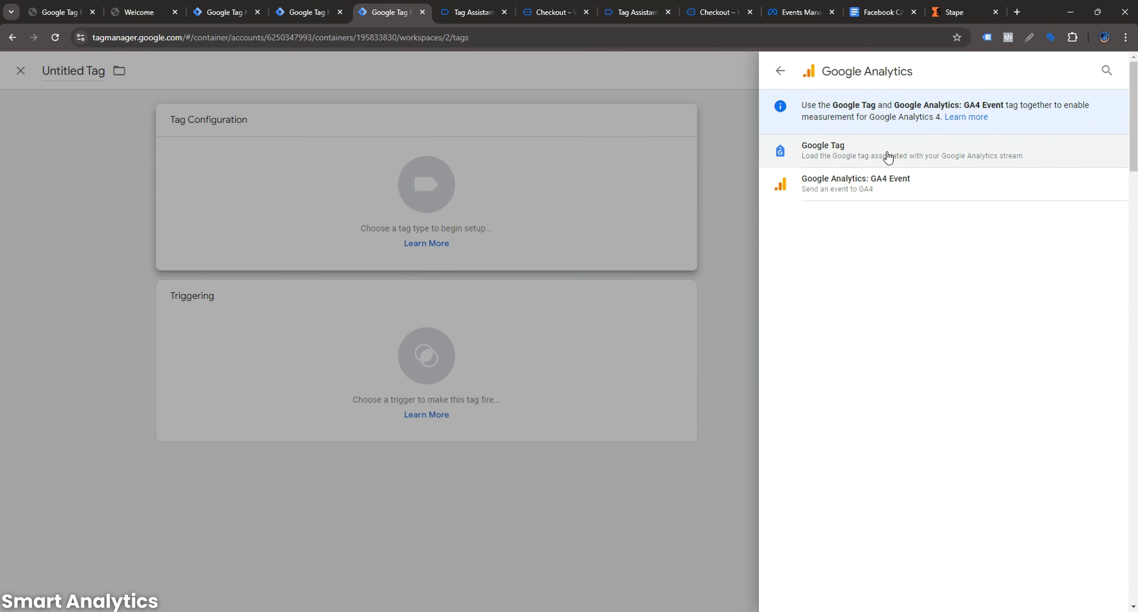
click(837, 155)
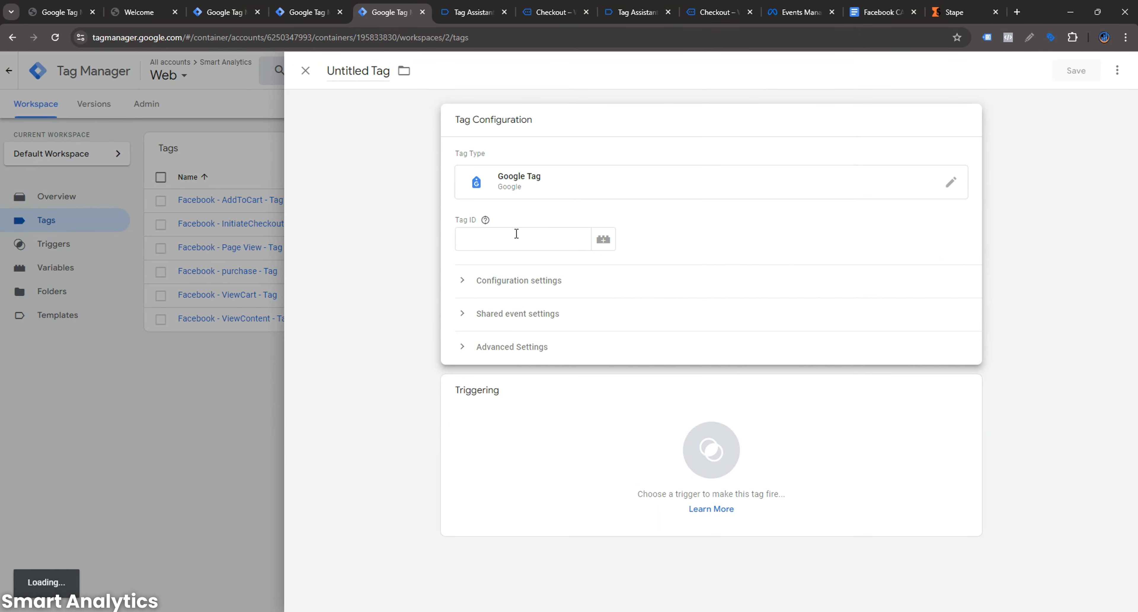
click(516, 234)
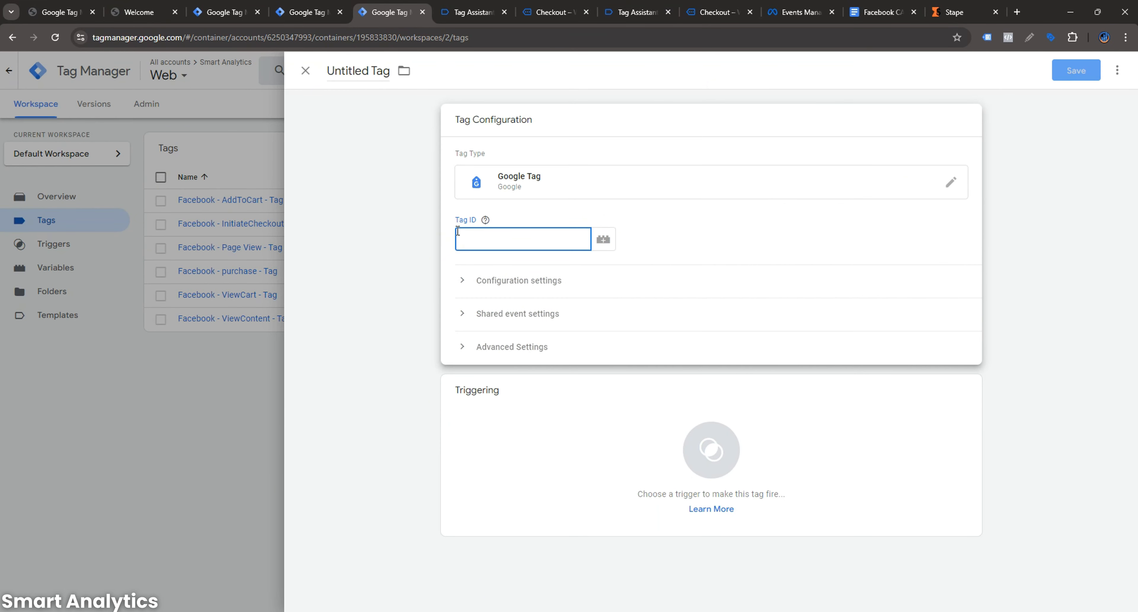
click(509, 222)
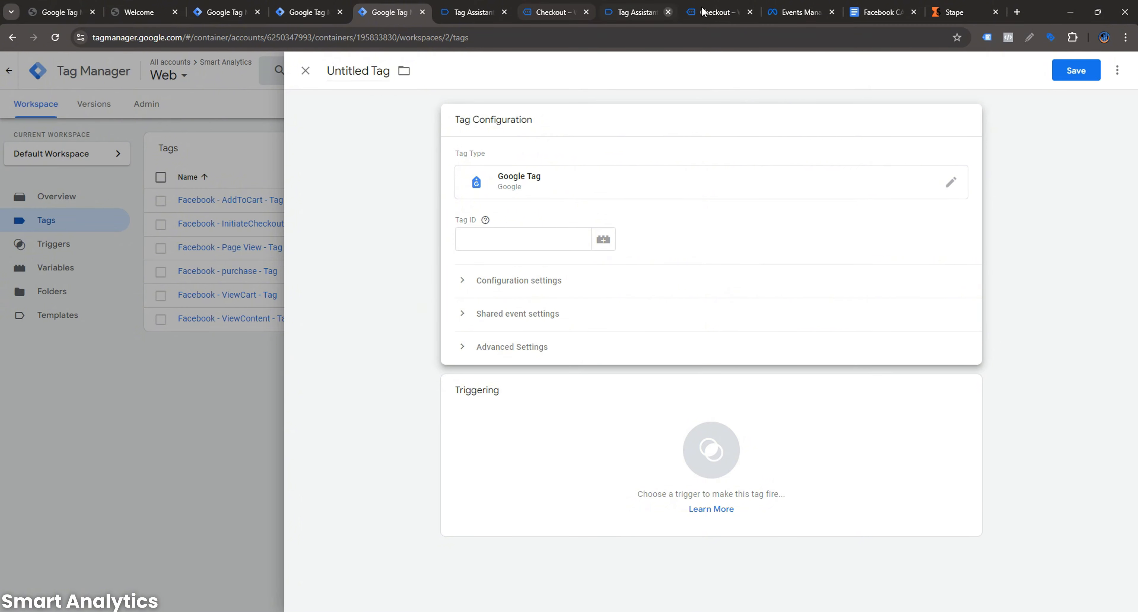
- Search the web for google analytics 4 in a new browser tab, open Google Analytics, and start the account setup
click(750, 13)
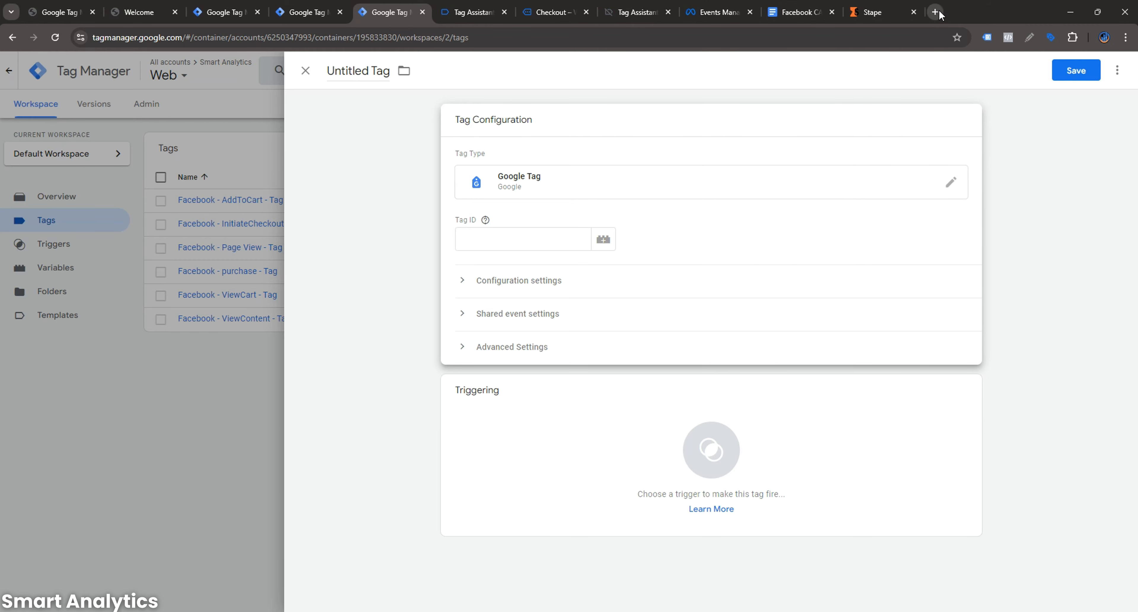
click(933, 13)
click(592, 39)
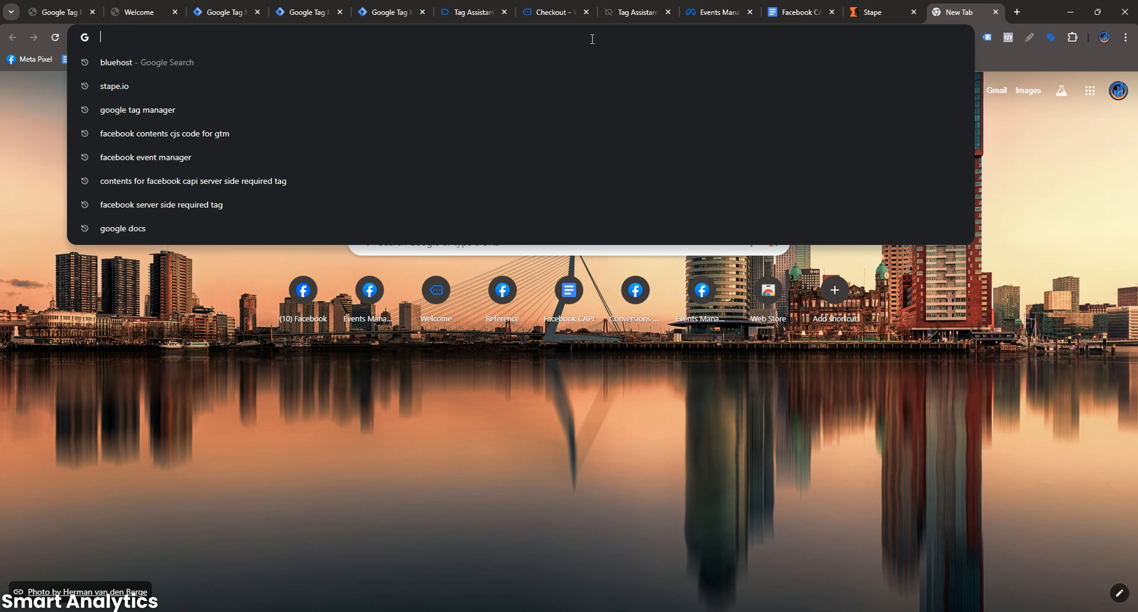
text(google)
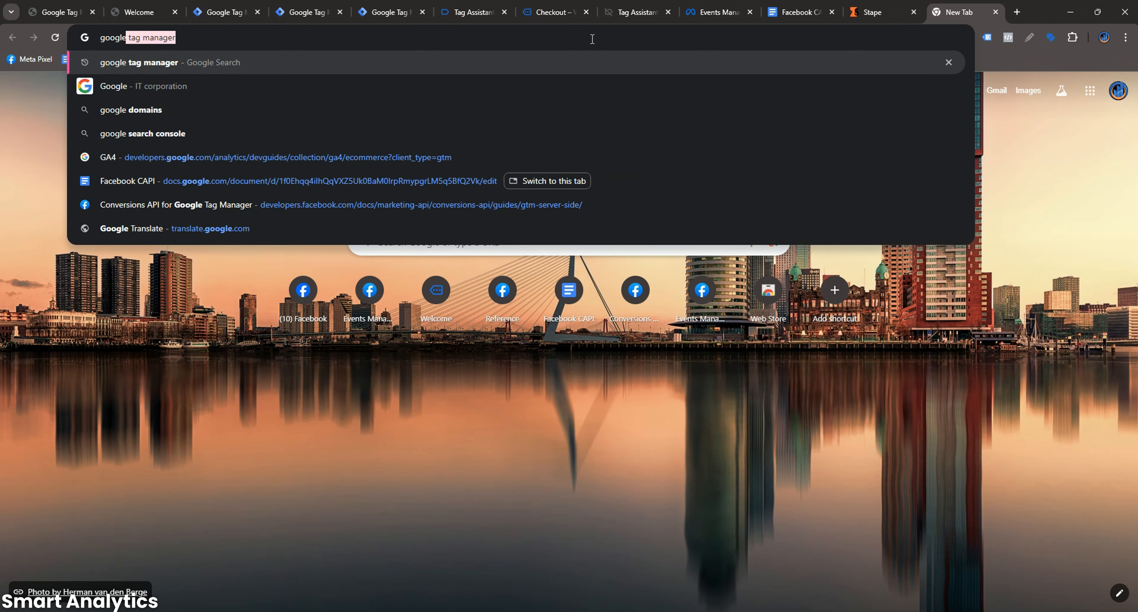
text( an)
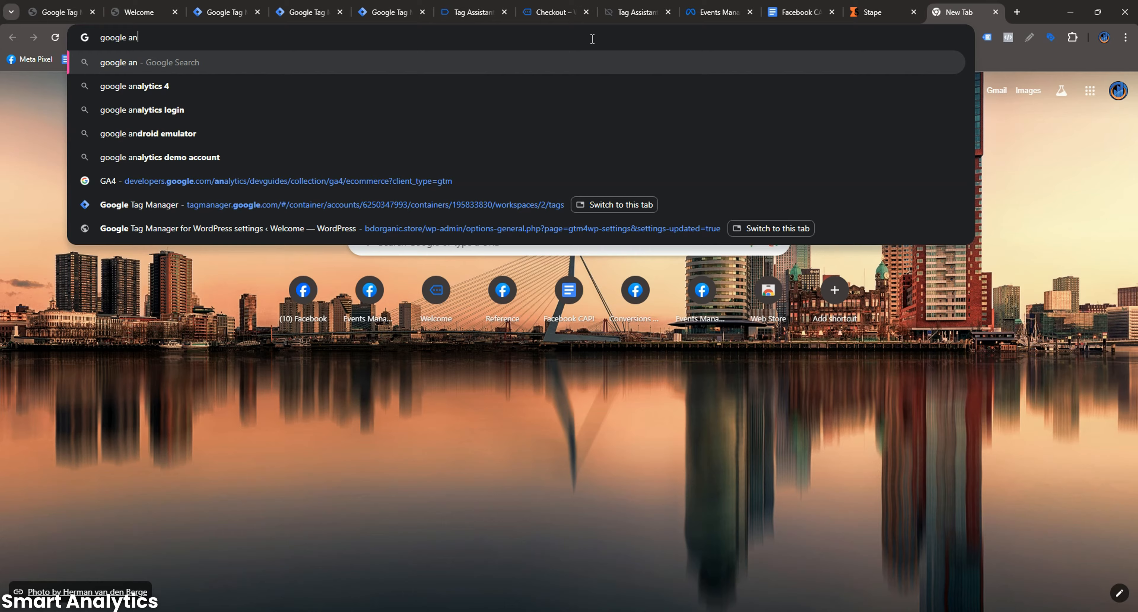
click(191, 88)
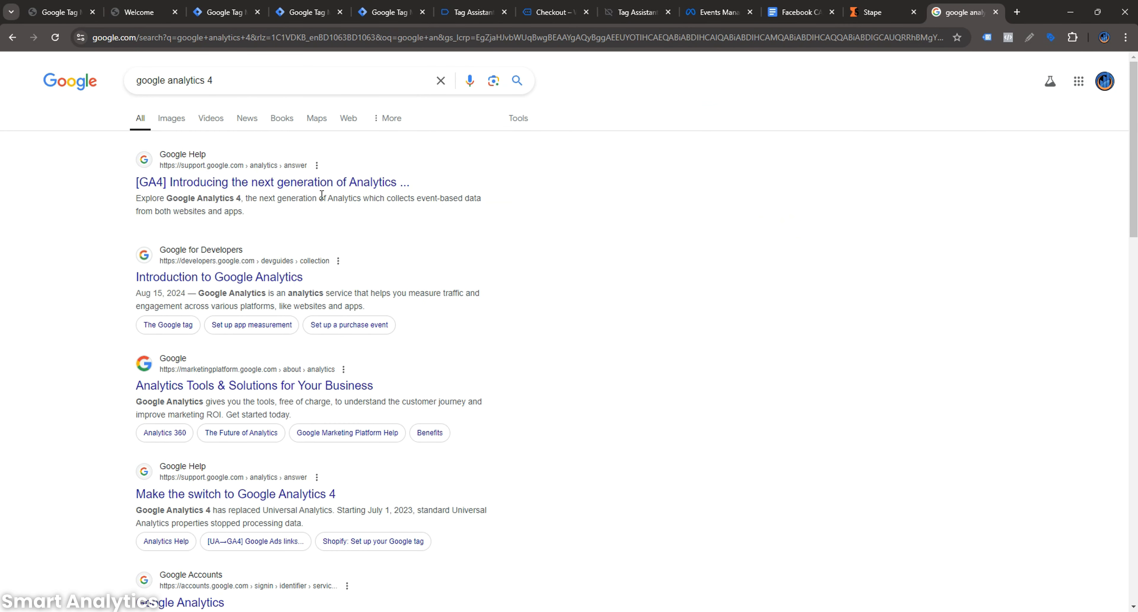
click(302, 389)
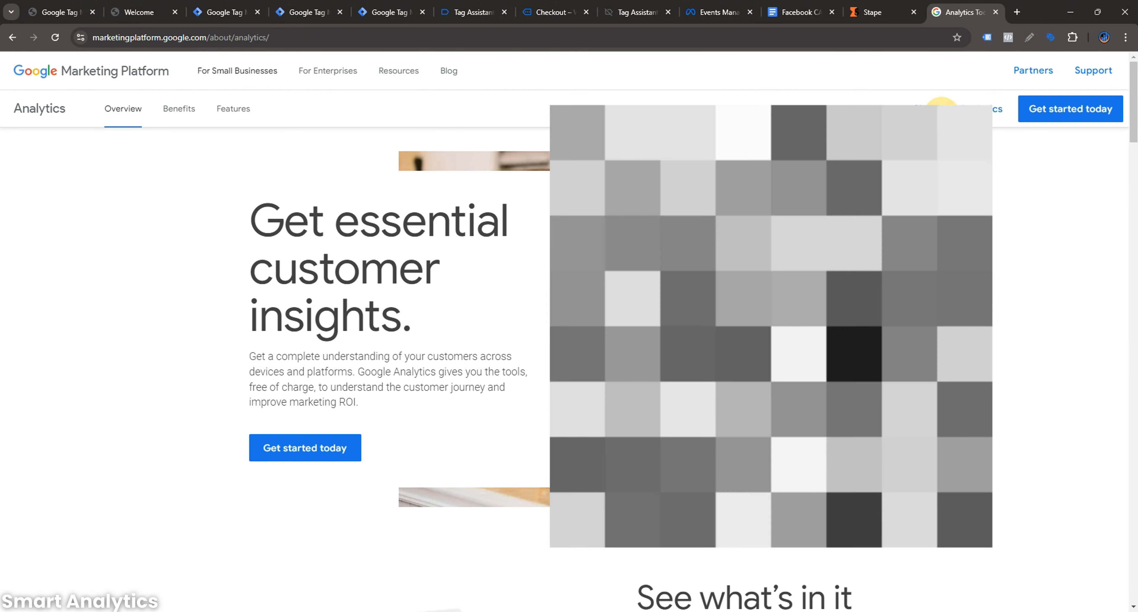
click(942, 116)
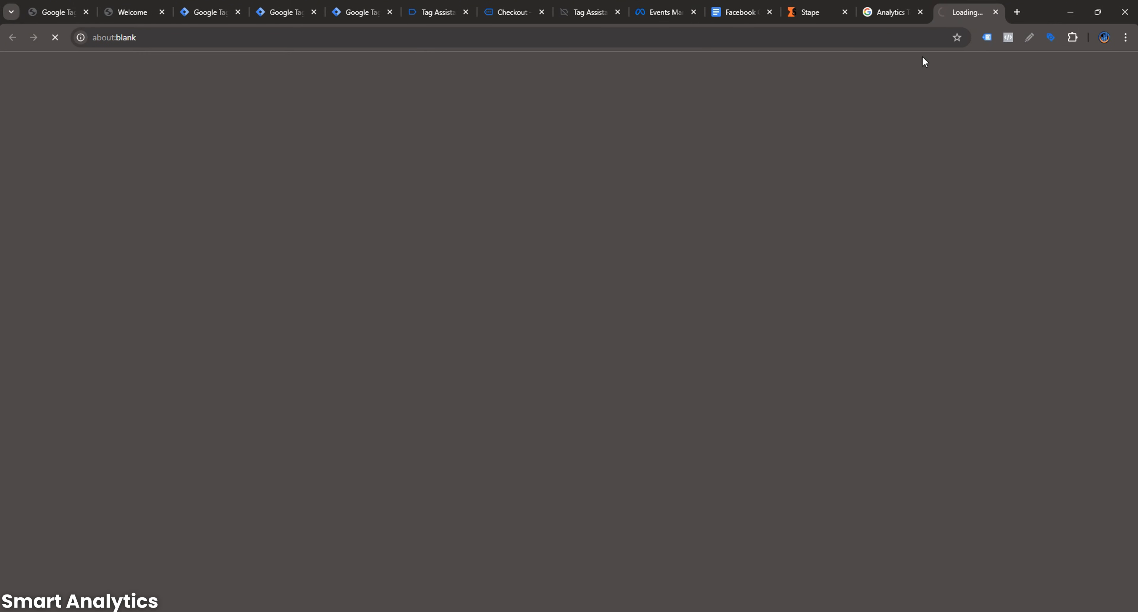
click(920, 11)
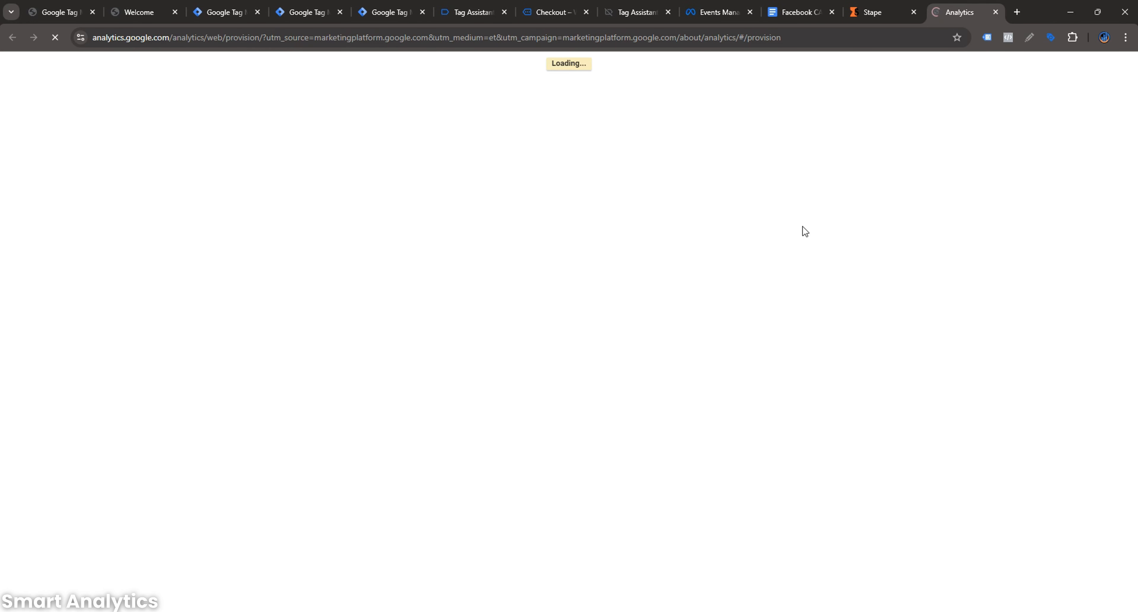
click(583, 246)
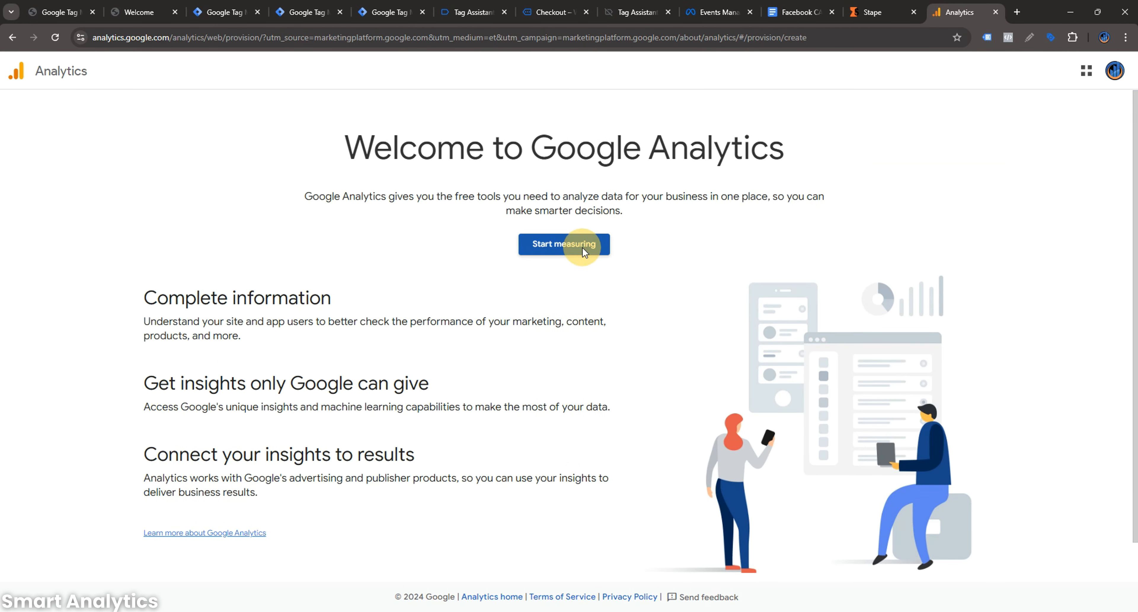
- Name the Analytics account Smart Analytics - 01, enable Google products & services data sharing, and continue to property creation
click(236, 323)
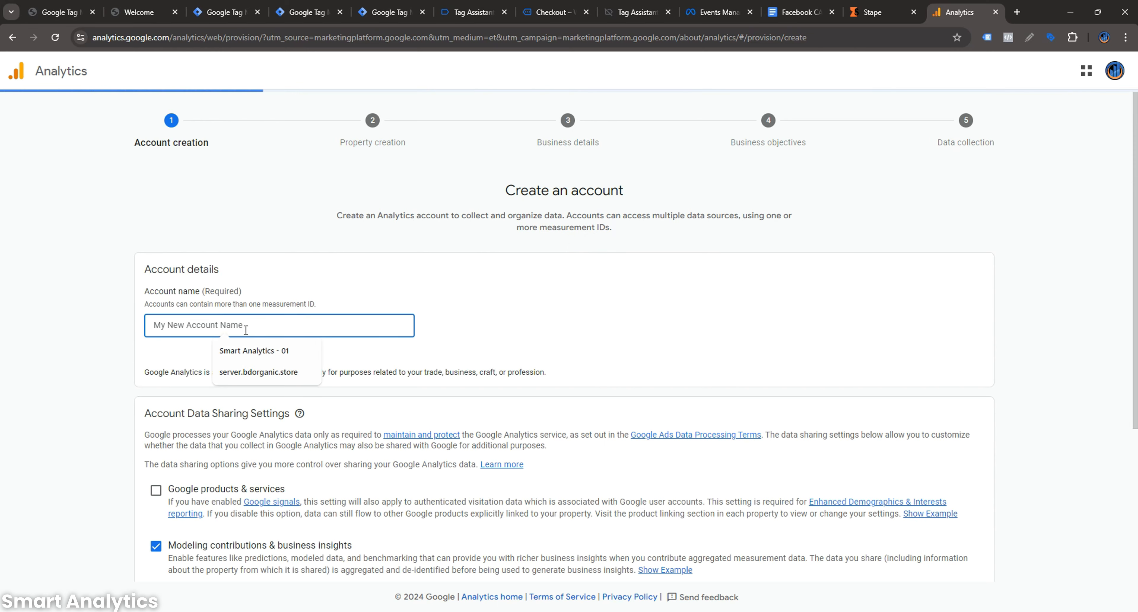
click(254, 351)
scroll(244, 376, down, 4)
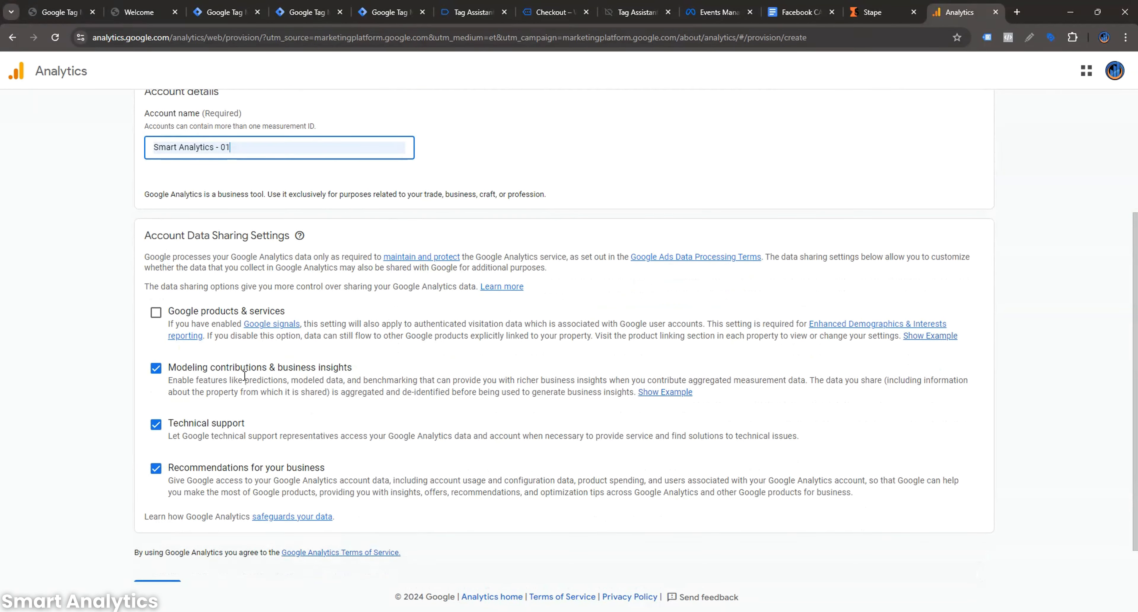
click(156, 313)
scroll(223, 446, down, 1)
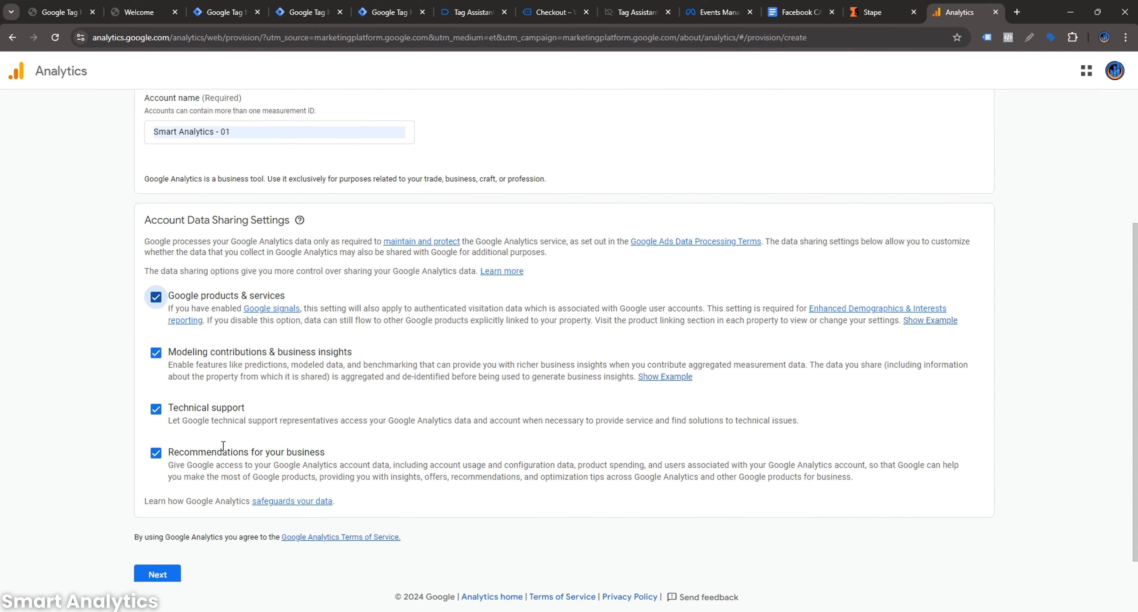
click(173, 546)
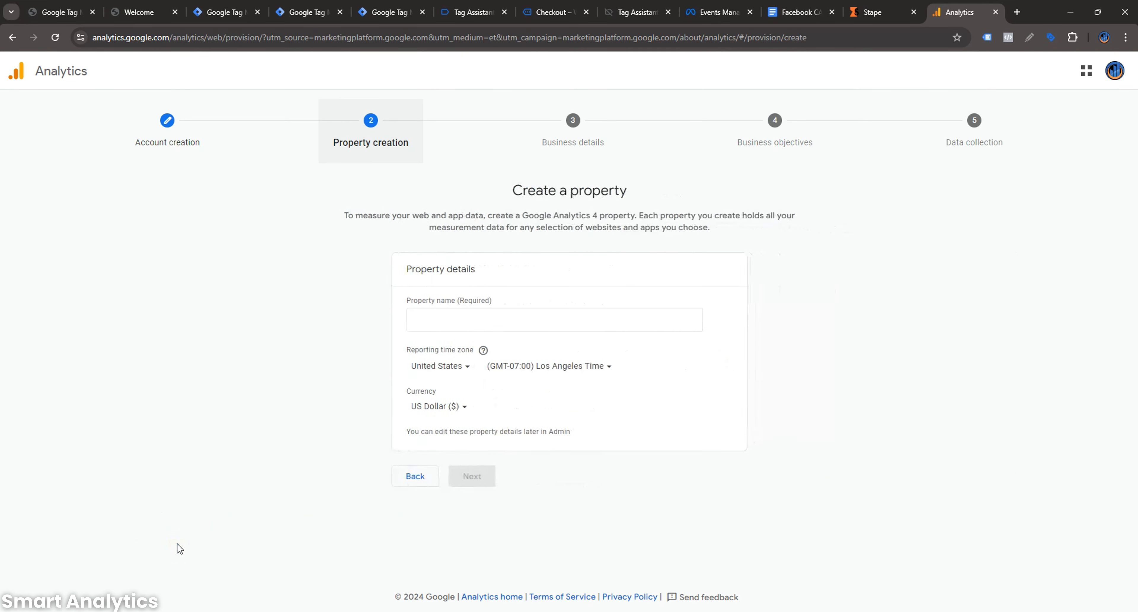
- Name the Analytics property Server and continue to the business details
click(455, 318)
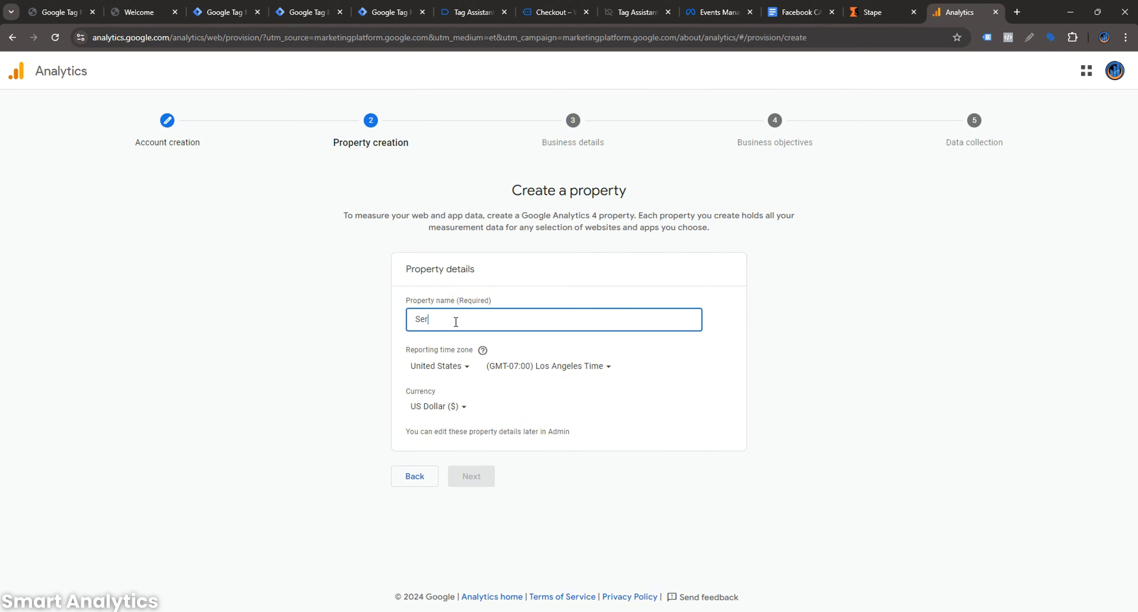
text(Server)
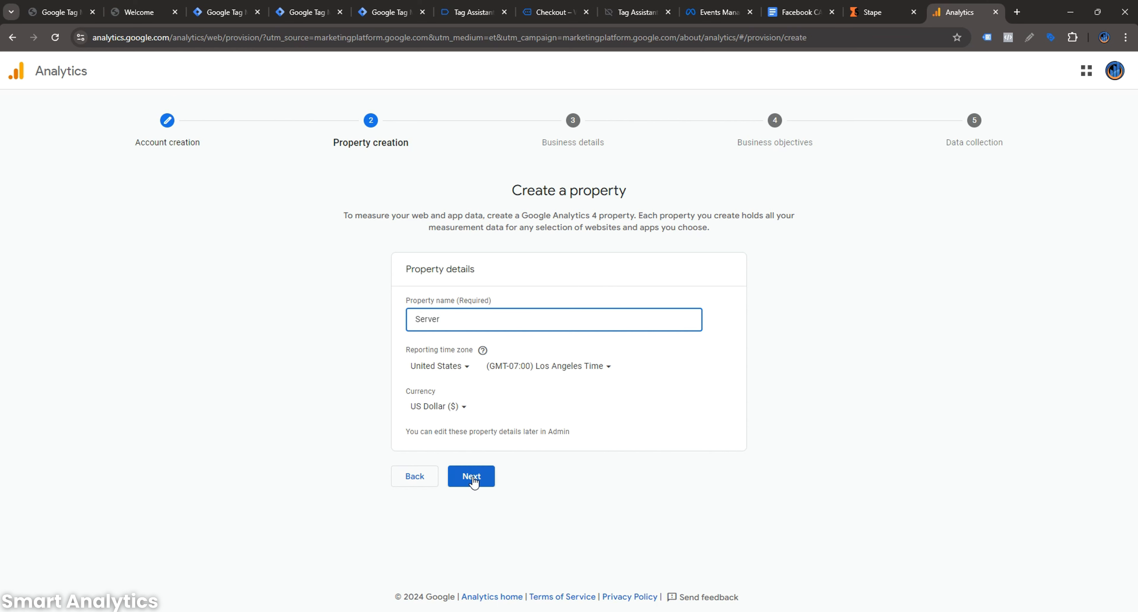
click(1034, 252)
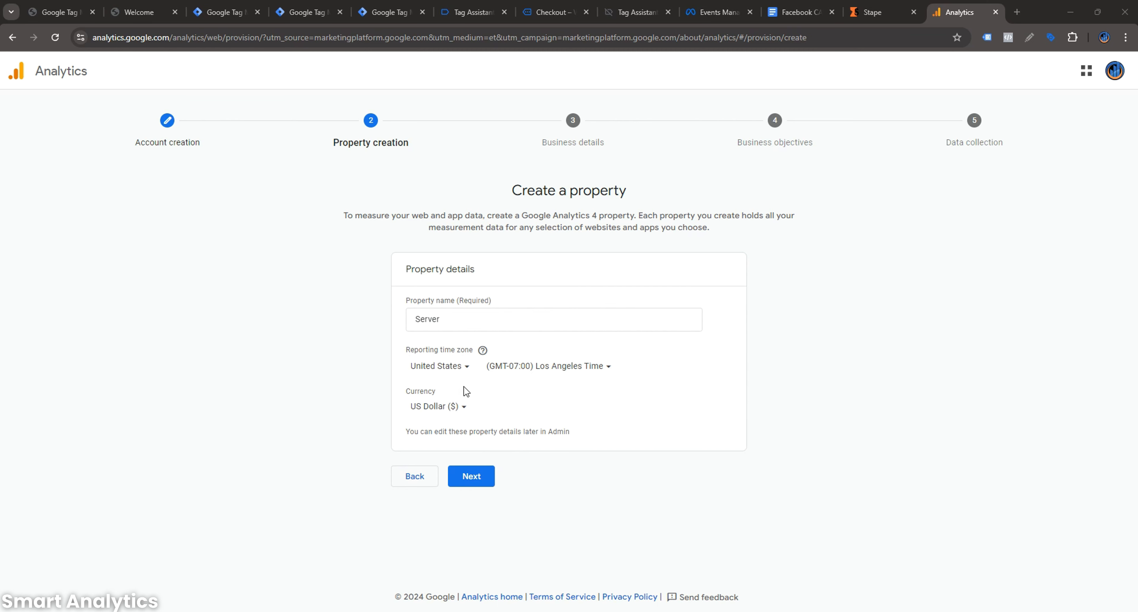
click(471, 485)
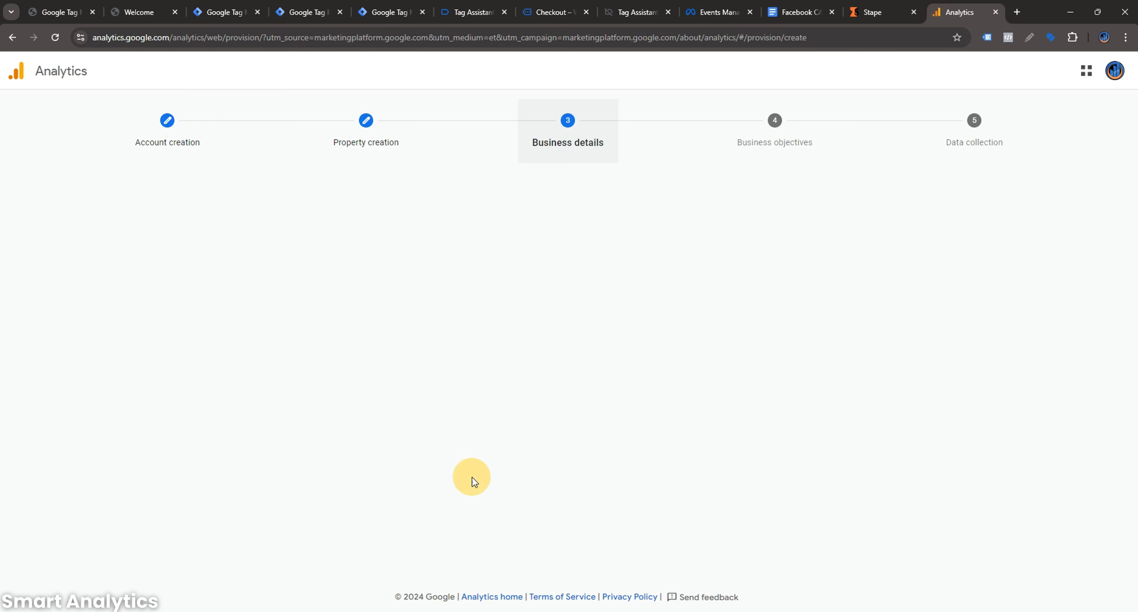
- Set the industry category to Food & Drink and the business size to Small, and continue to the business objectives
click(461, 335)
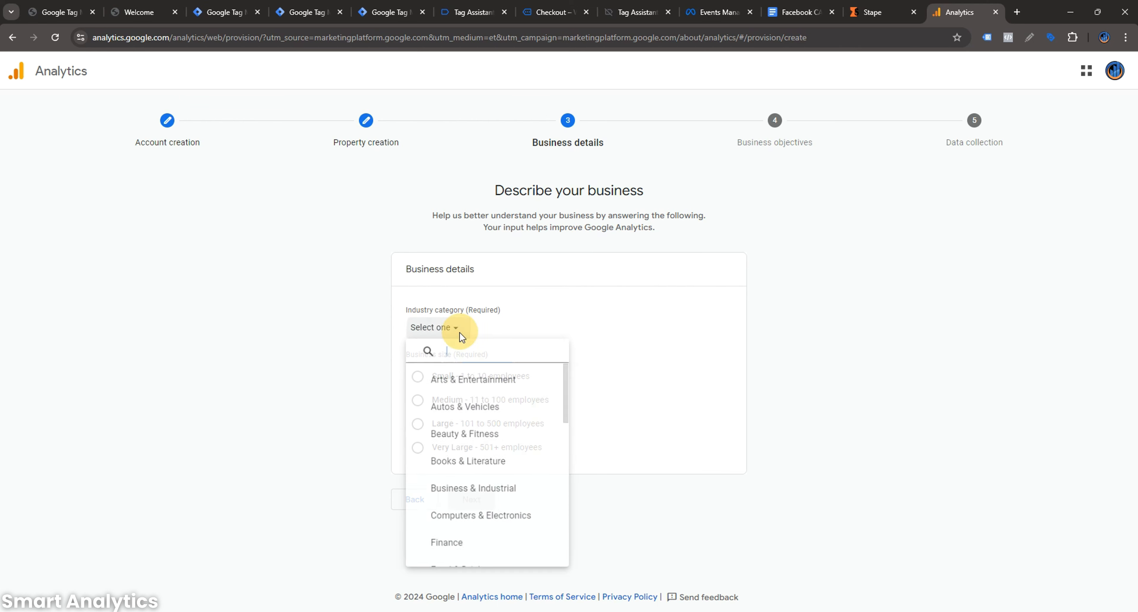
scroll(509, 515, down, 4)
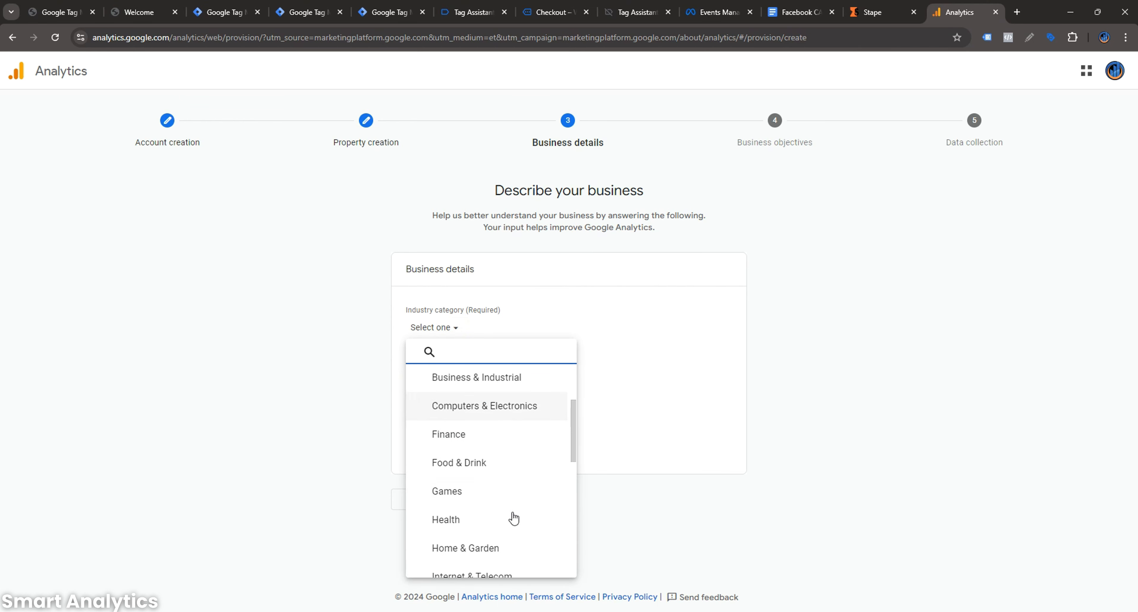
click(497, 464)
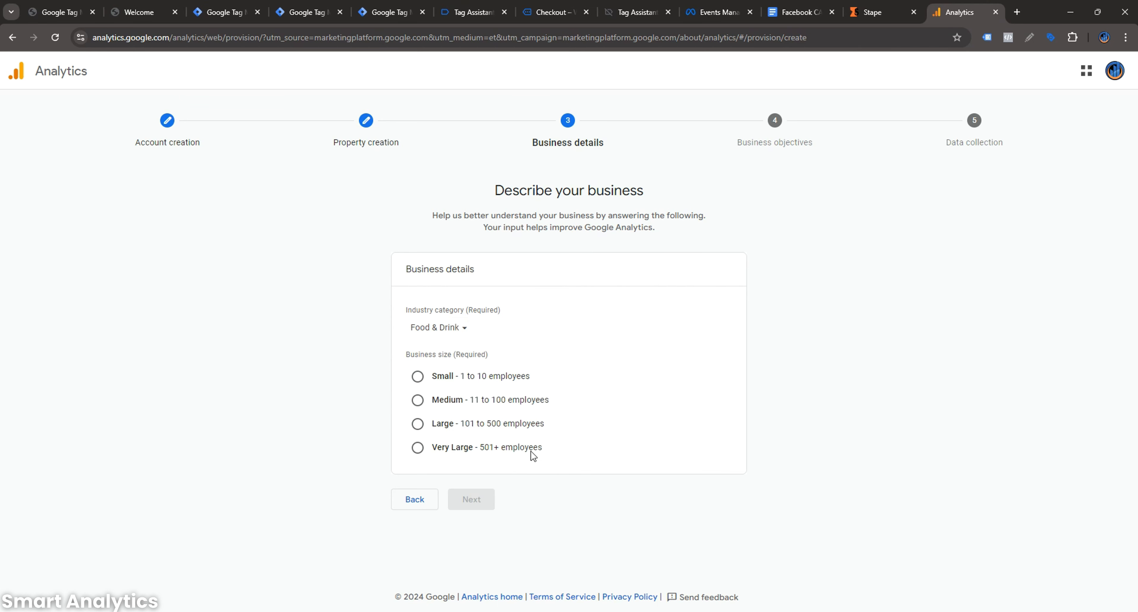
click(416, 378)
click(472, 502)
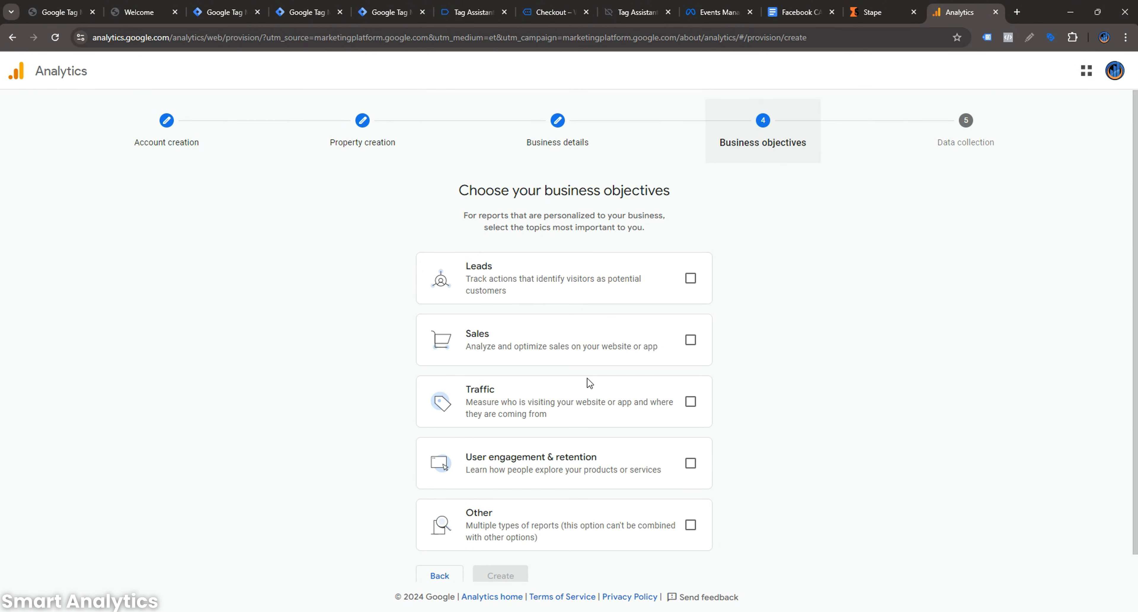
scroll(589, 383, down, 1)
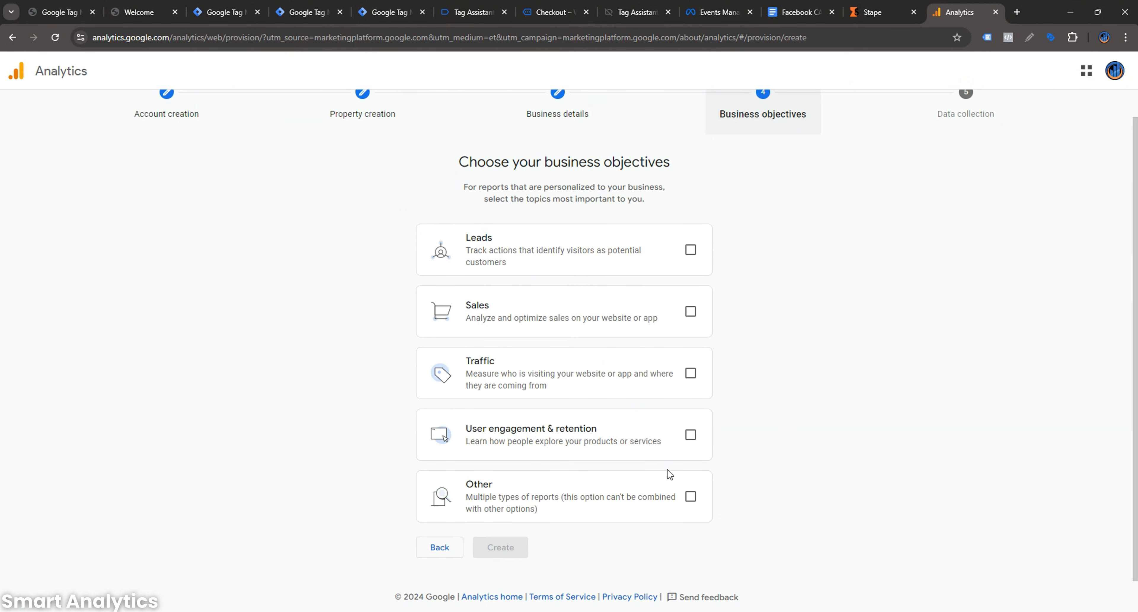
click(689, 313)
click(689, 372)
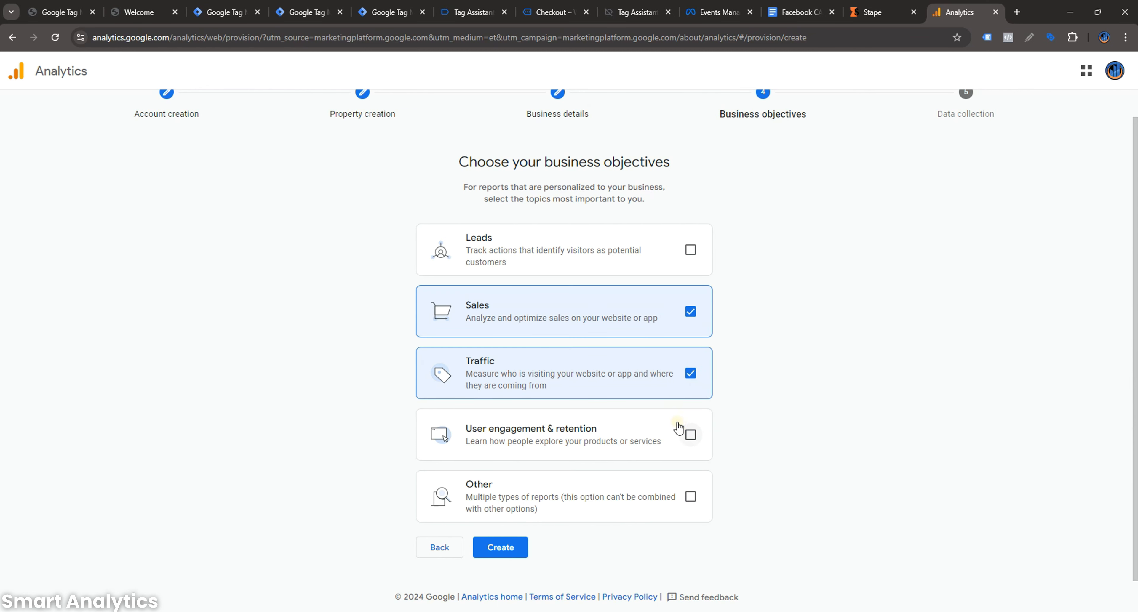
click(687, 433)
click(691, 250)
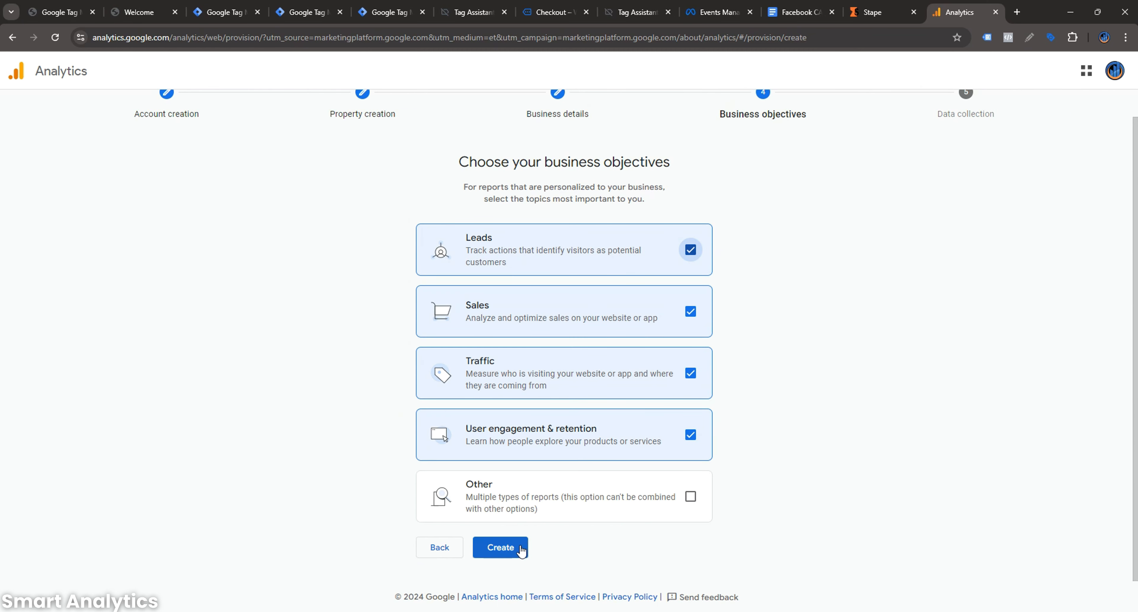
click(690, 497)
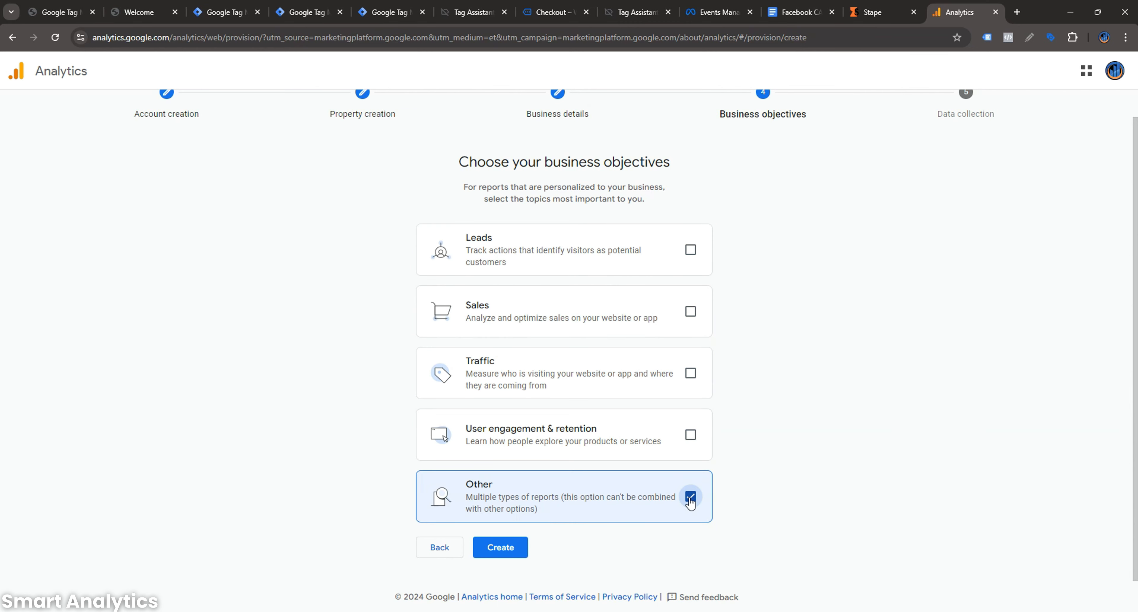
- Select User engagement & retention, Traffic, Sales and Leads as the business objectives instead of Other, and create the property
click(690, 435)
click(690, 373)
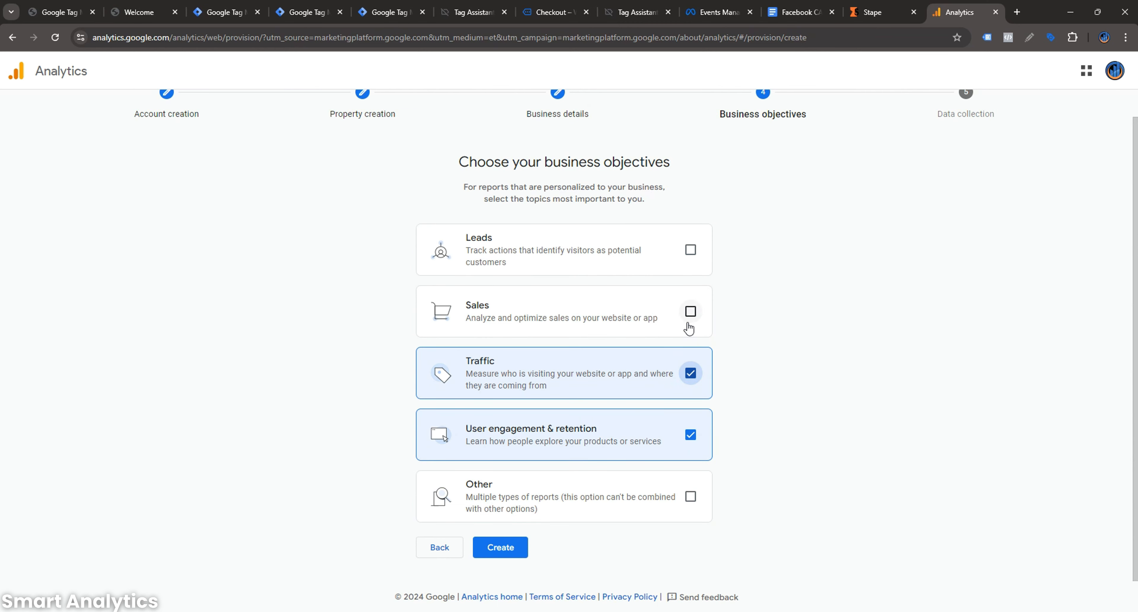
click(690, 311)
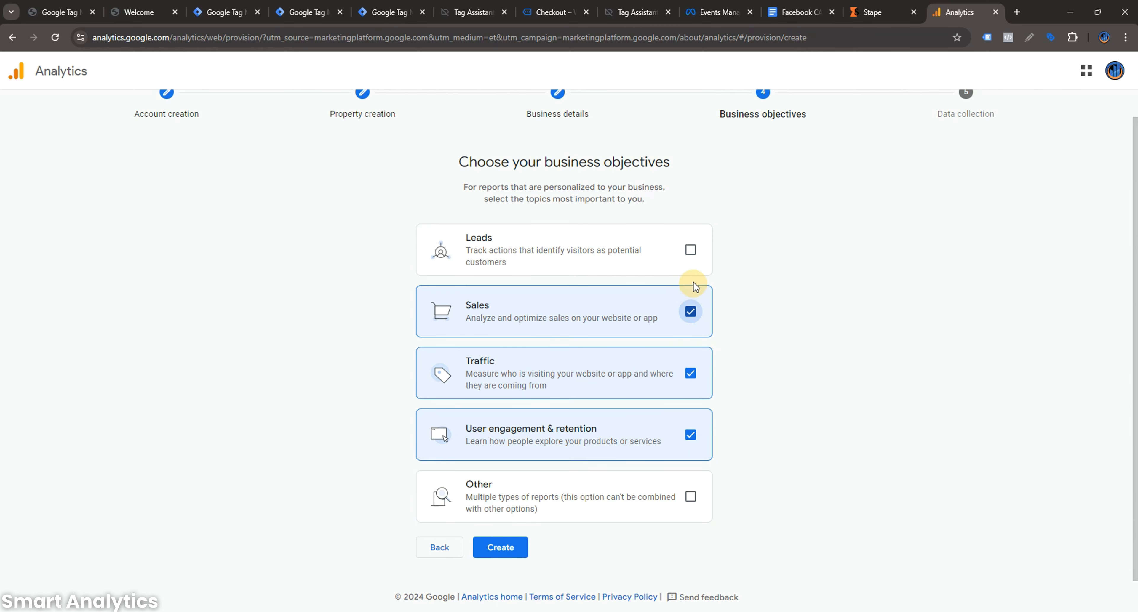
click(690, 250)
click(503, 547)
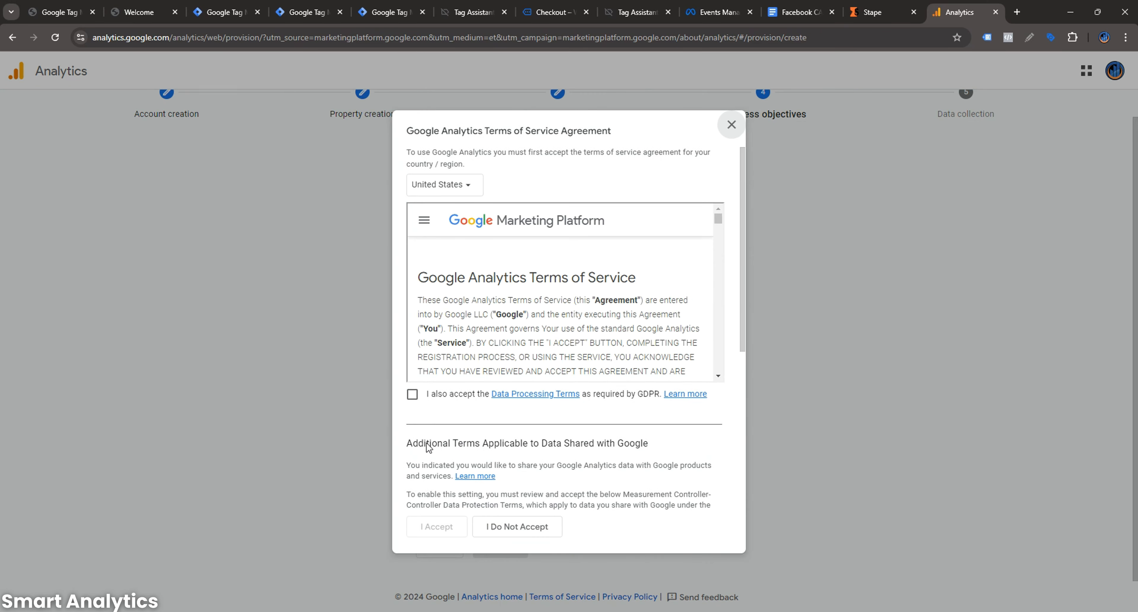
- Agree to the GDPR Data Processing Terms and the Measurement Controller-Controller Data Protection Terms, and accept the Terms of Service Agreement
click(417, 397)
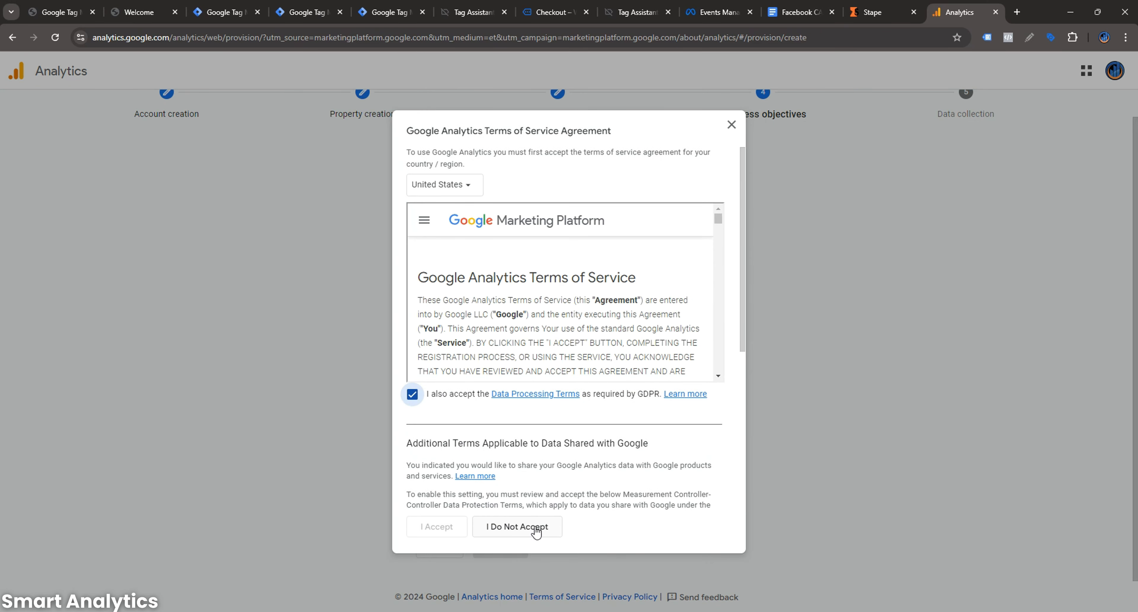
scroll(463, 484, down, 10)
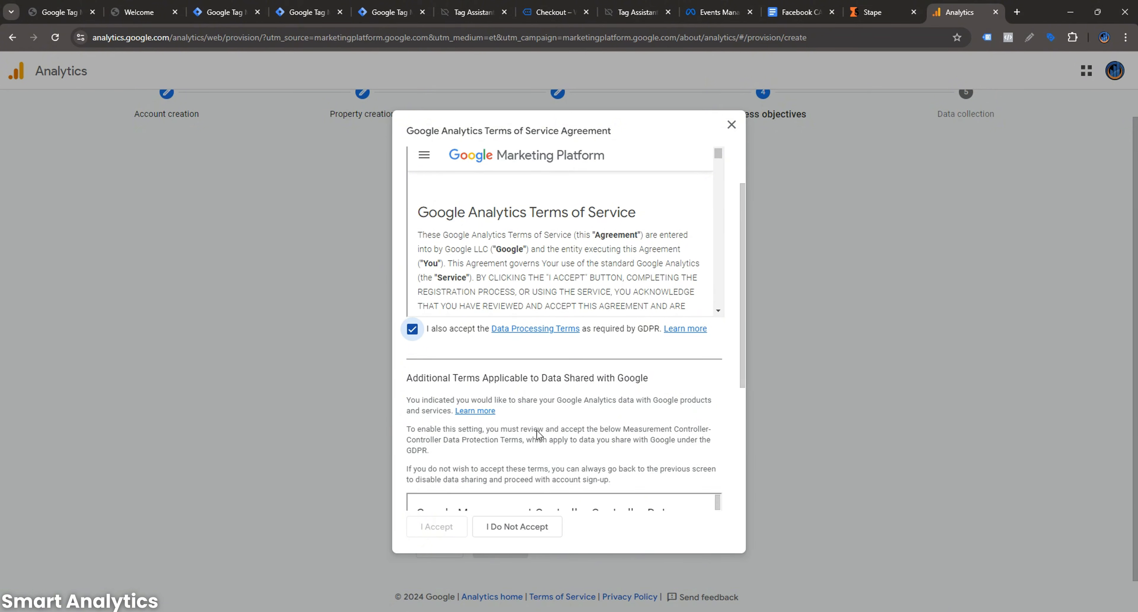
click(412, 487)
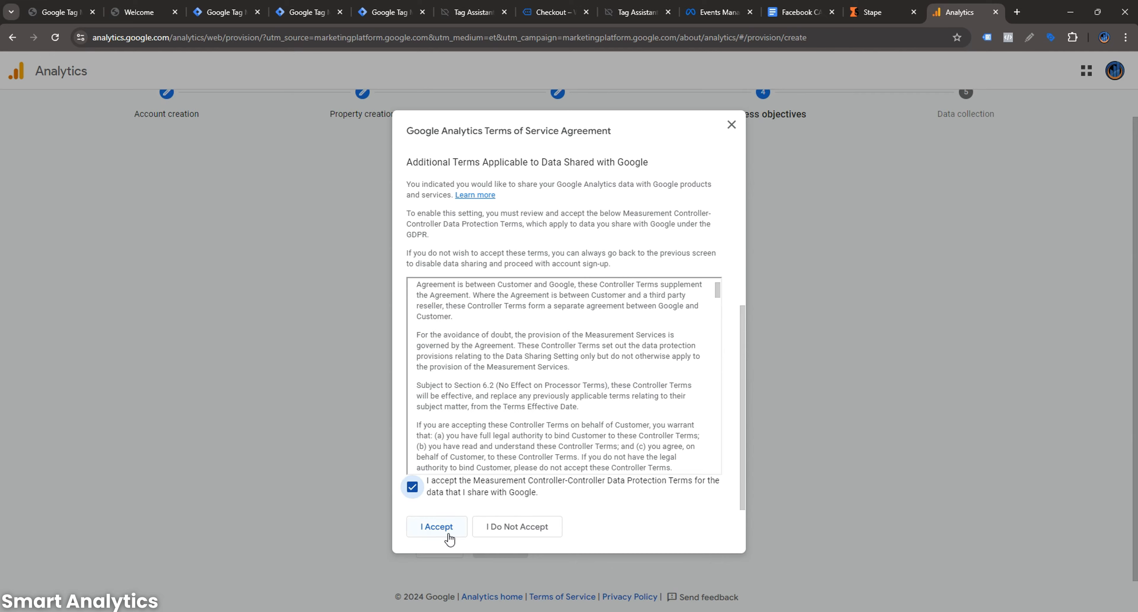
click(437, 527)
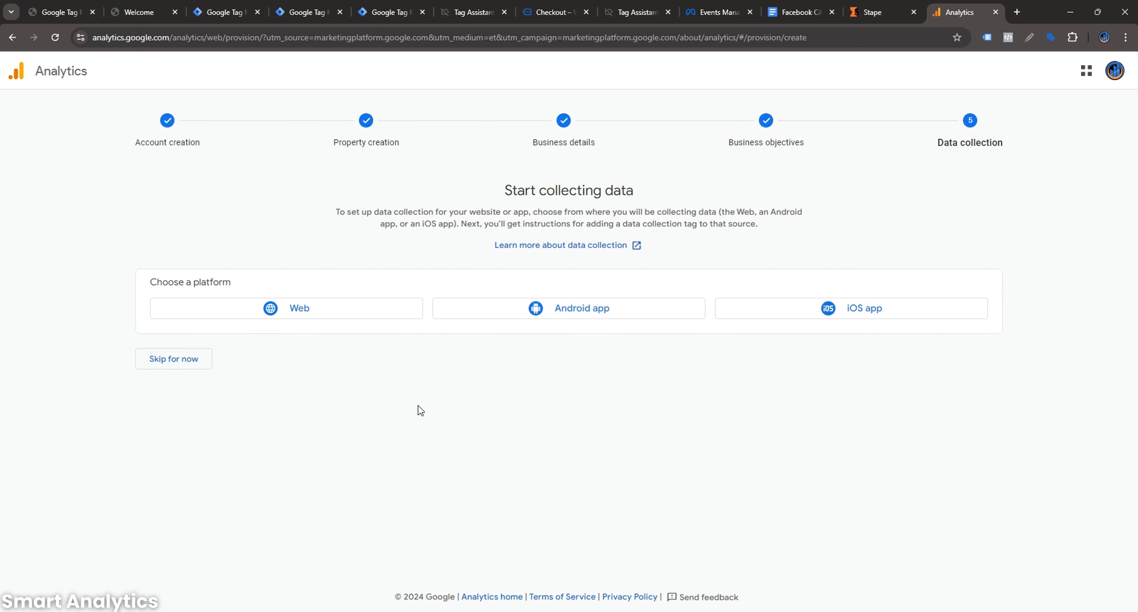
click(307, 320)
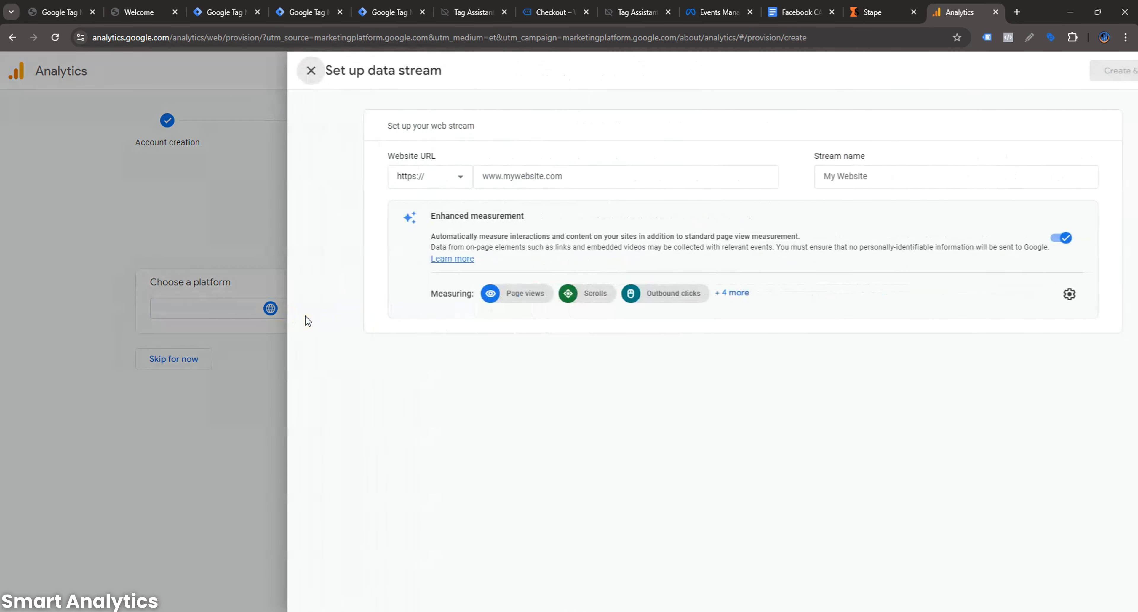
click(449, 188)
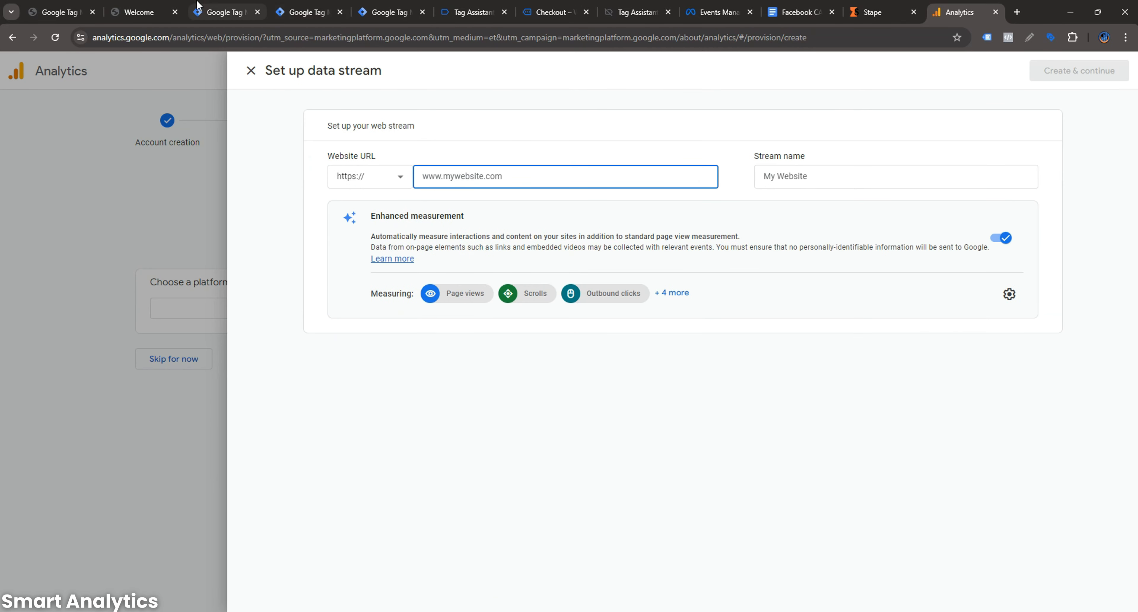
click(165, 20)
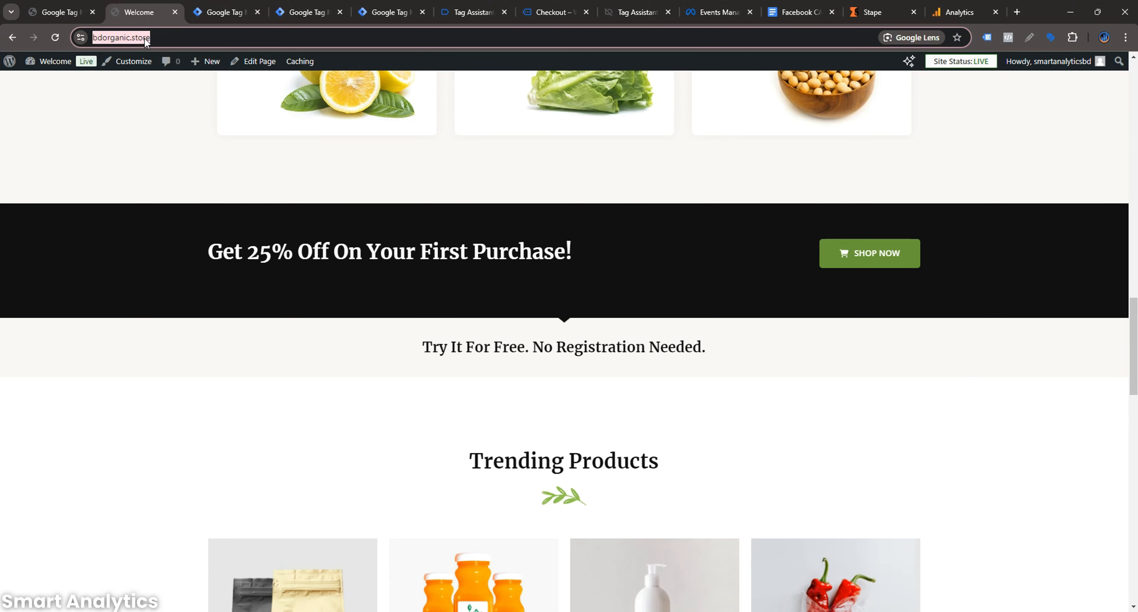
click(960, 12)
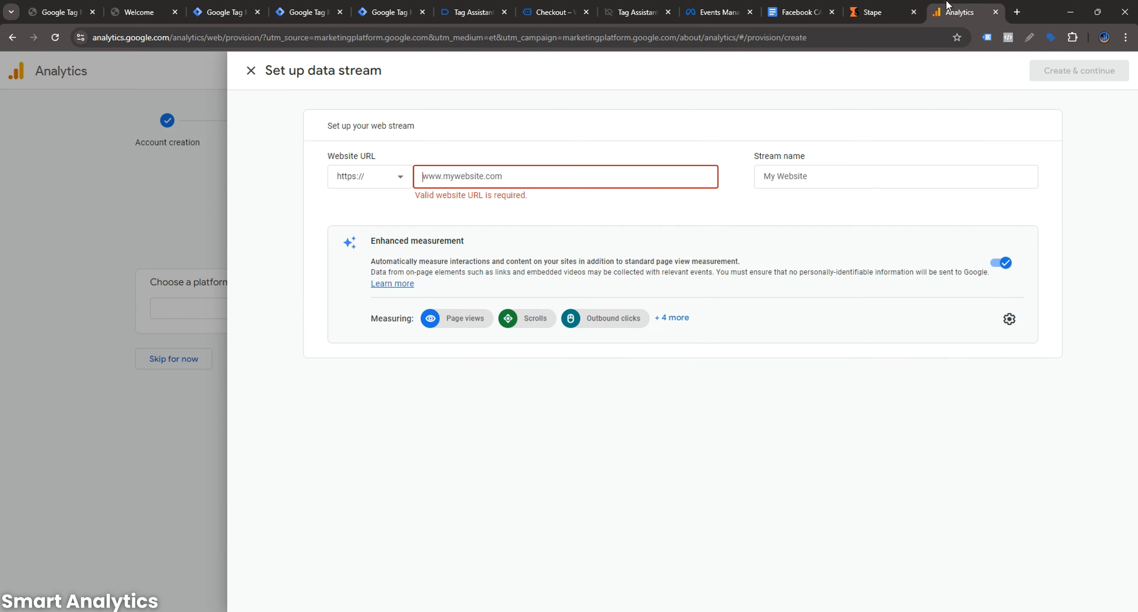
text(https://bdorganic.store/)
click(452, 175)
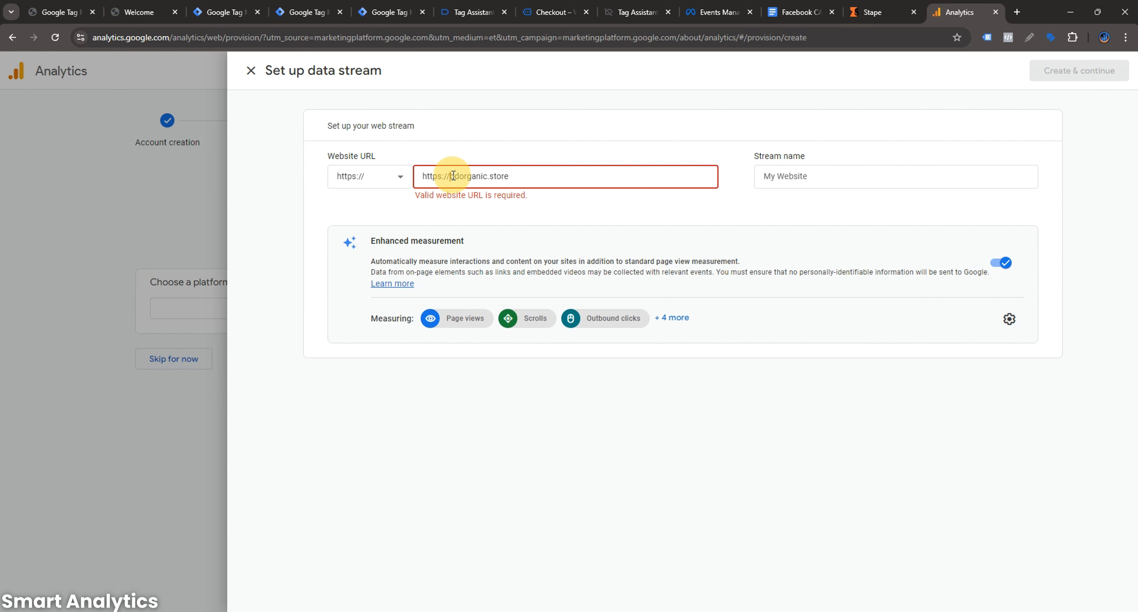
key(BackSpace)
key(BackSpace)
key(BackSpace)
key(BackSpace)
key(BackSpace)
key(BackSpace)
key(BackSpace)
key(BackSpace)
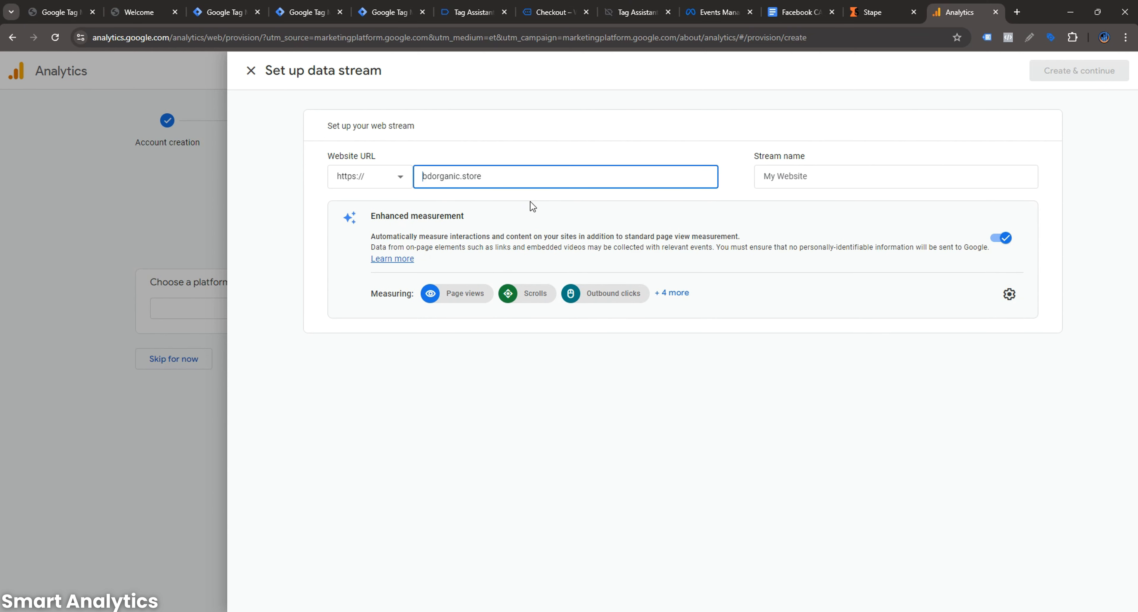
- Name the web stream Server and create it
click(786, 181)
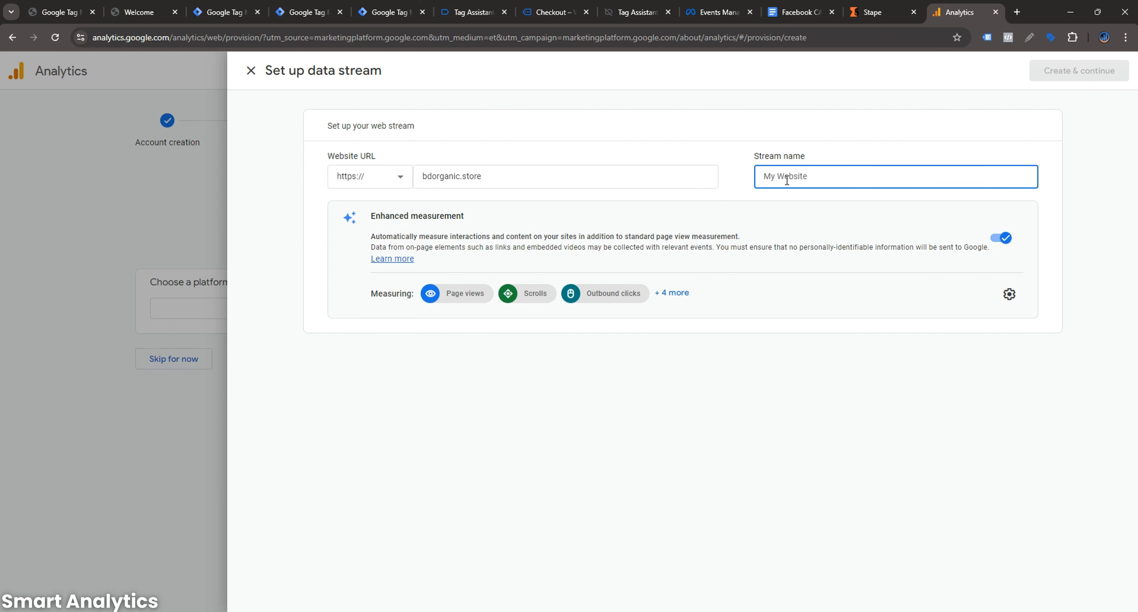
text(Server)
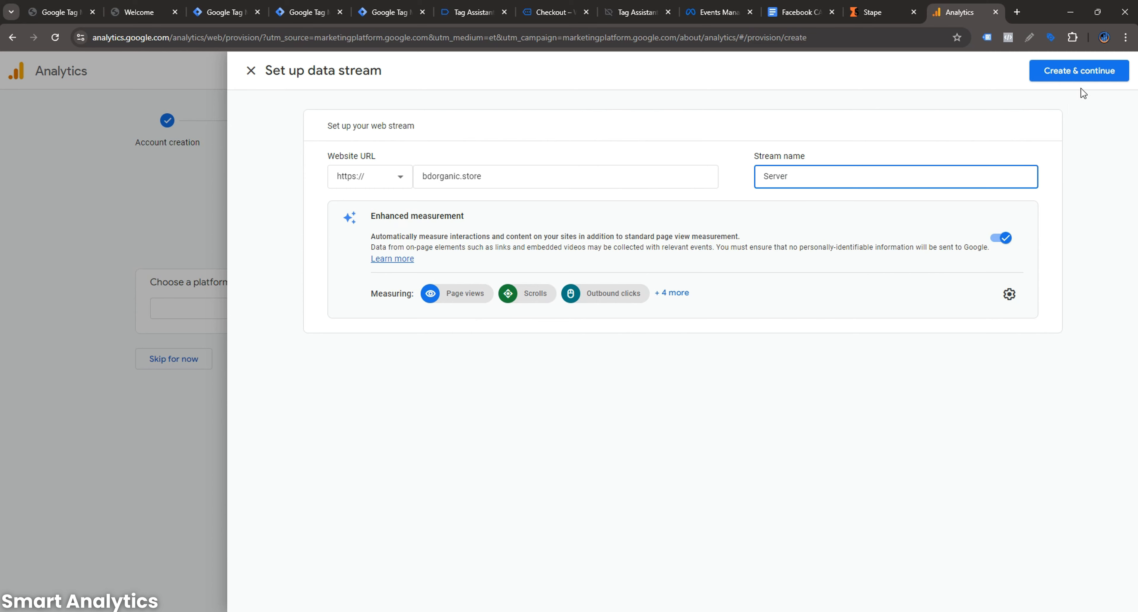
click(1090, 72)
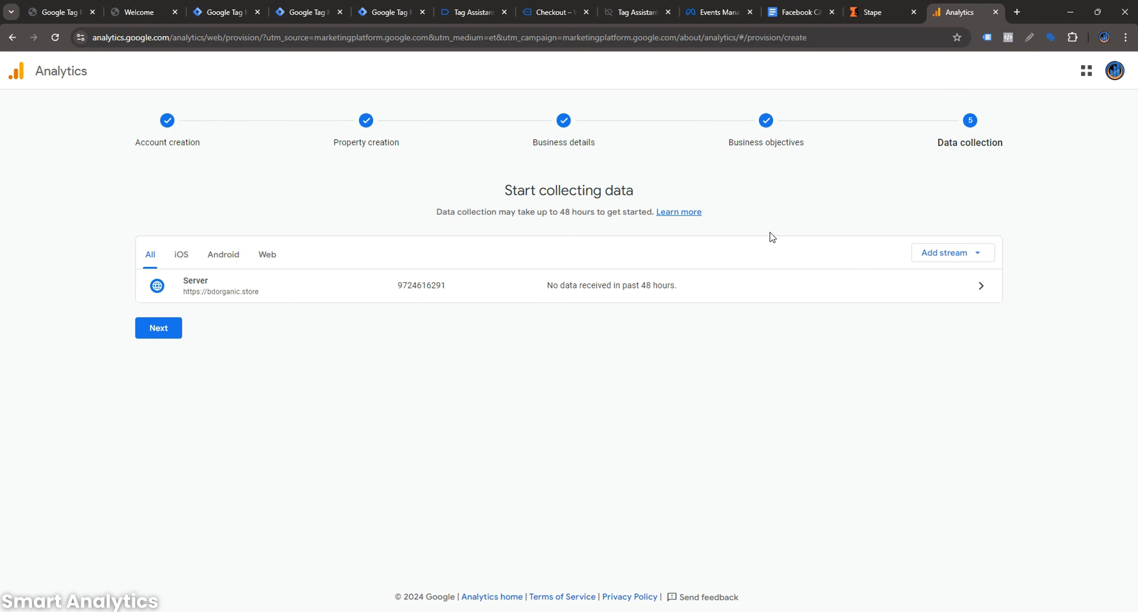
- Look through the WordPress installation instructions for the Google tag, and close the tag setup without installing it
click(706, 288)
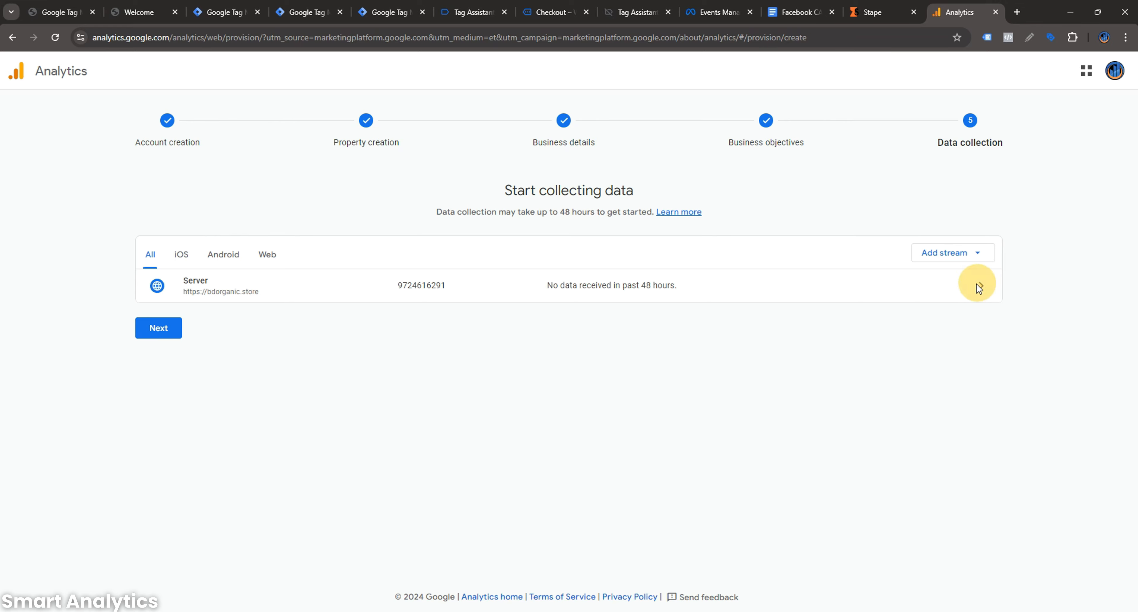
click(696, 295)
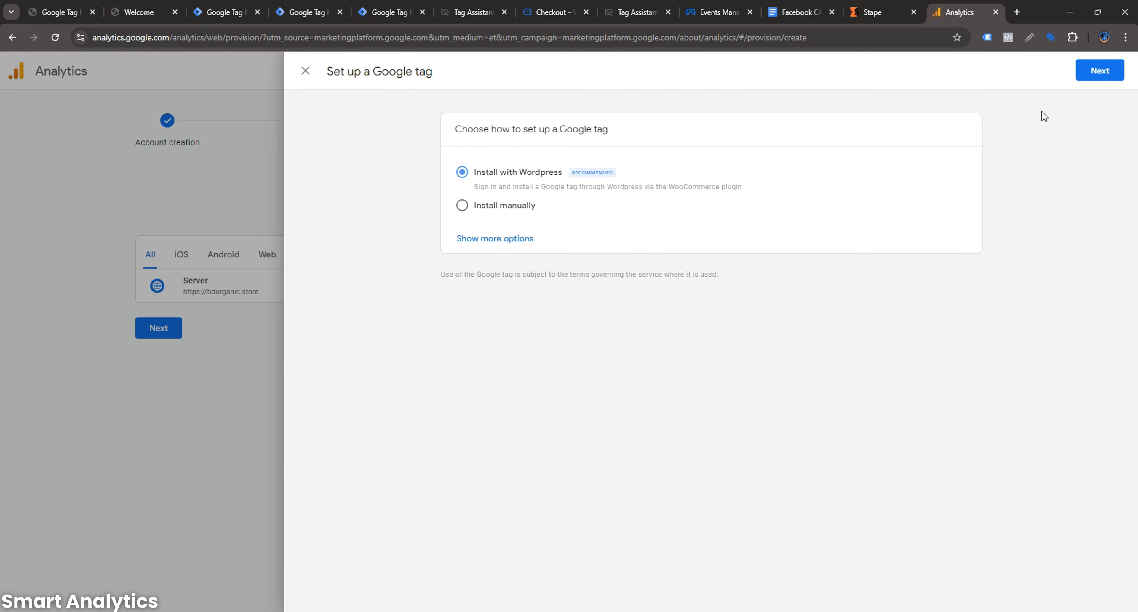
click(1115, 72)
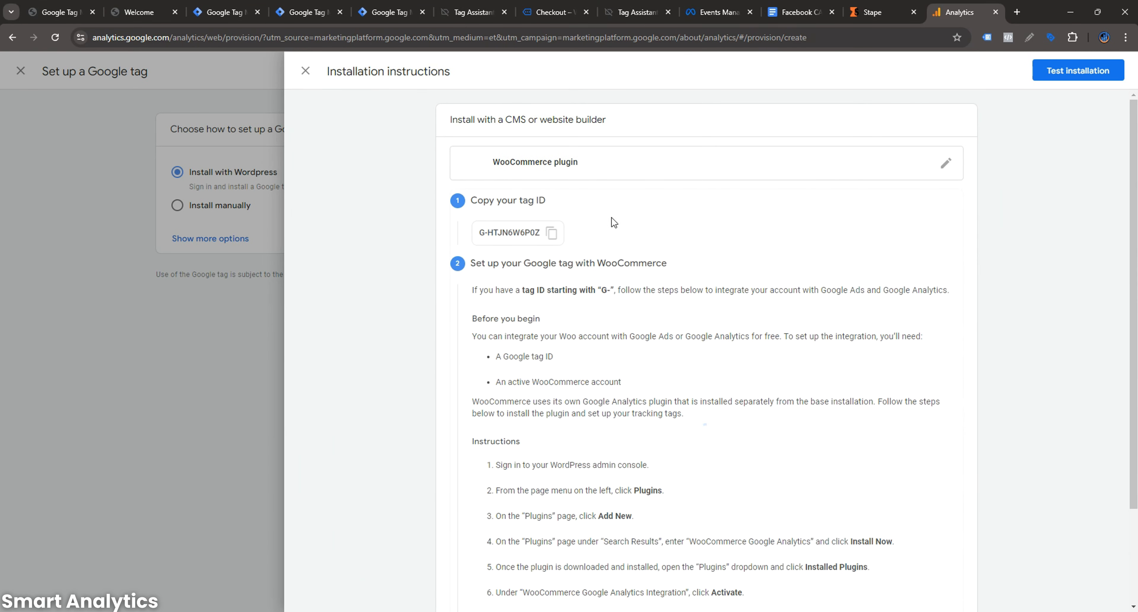
scroll(697, 313, down, 3)
scroll(716, 312, up, 3)
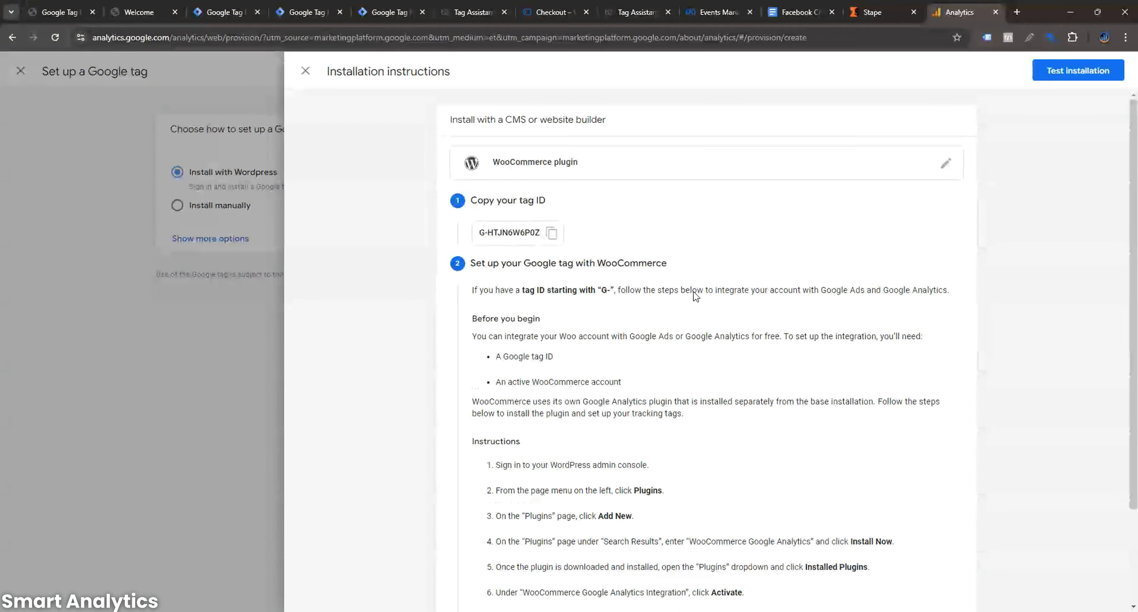
click(305, 69)
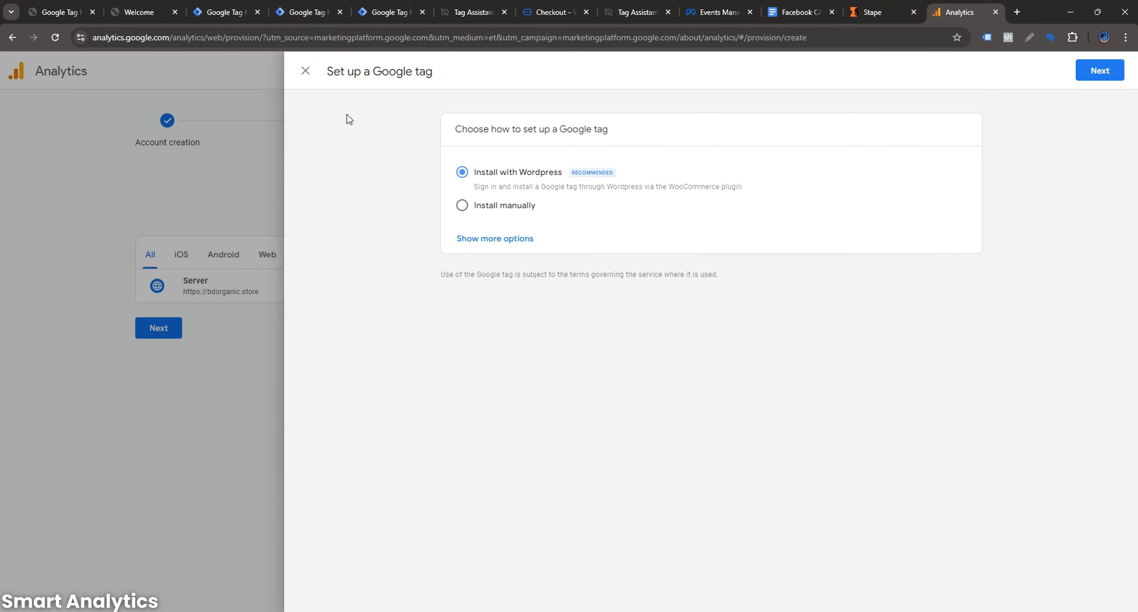
click(304, 70)
- Open the Server web stream's details and copy its Measurement ID
click(395, 271)
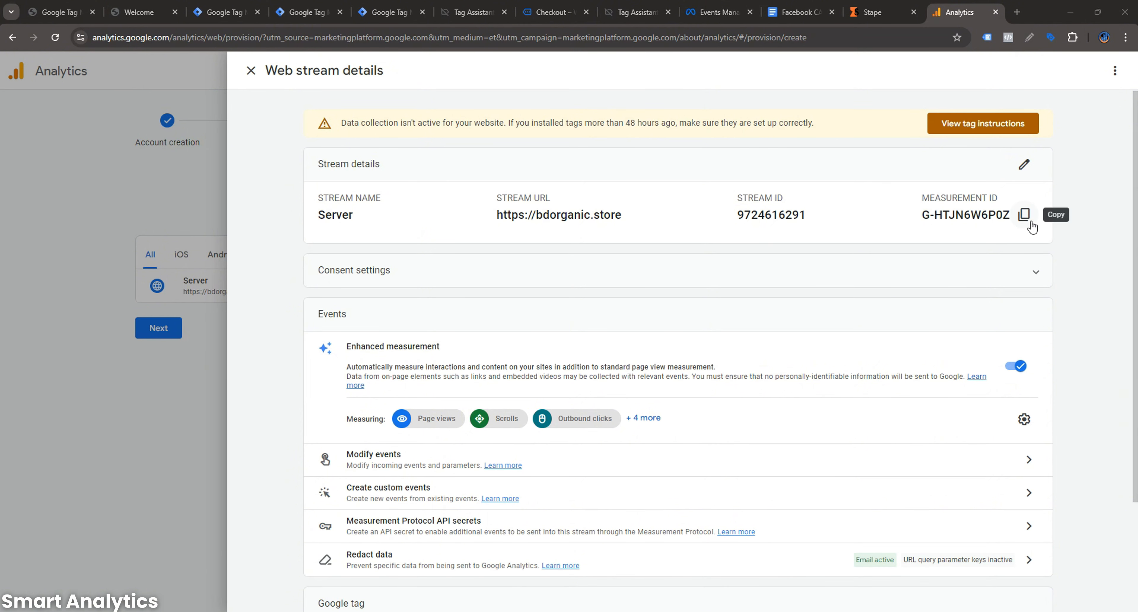
click(1025, 215)
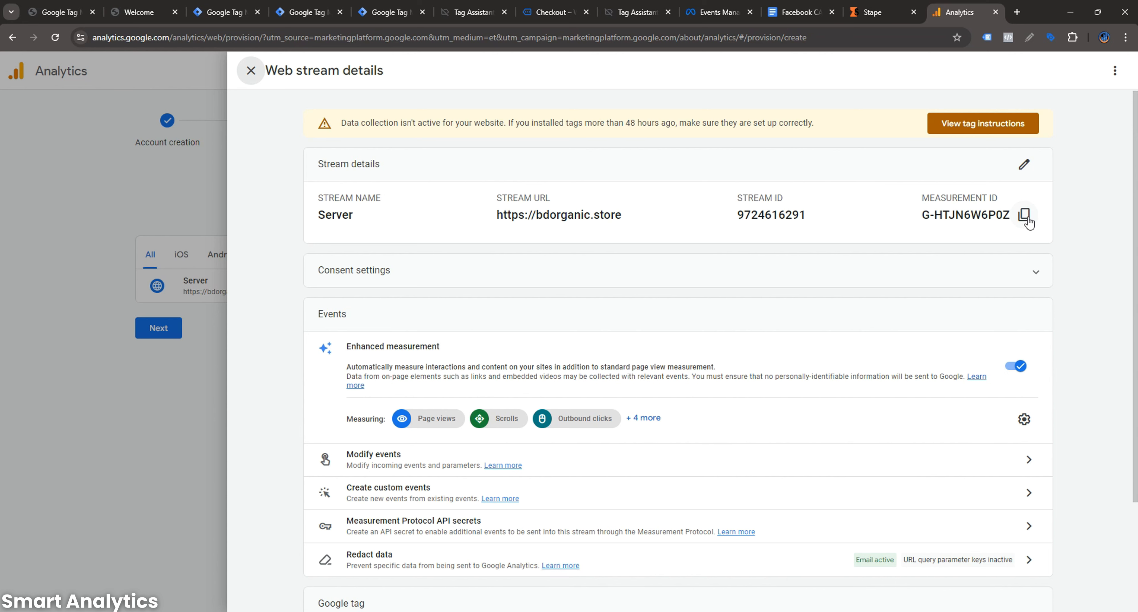
drag(357, 348, 439, 347)
click(438, 349)
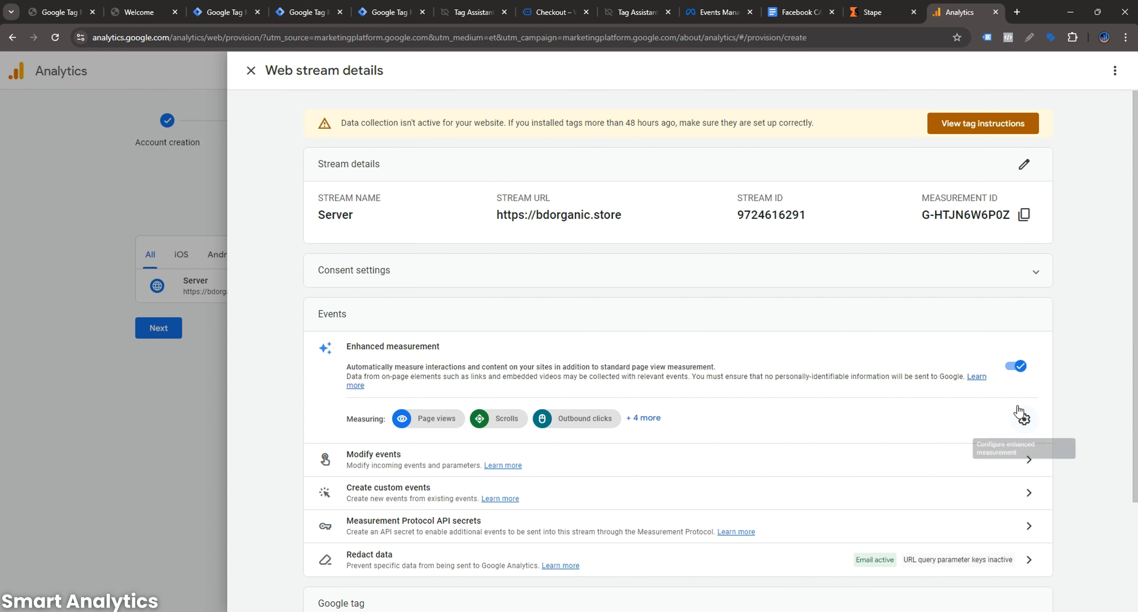
- Turn off Scrolls, Outbound clicks, Site search, Form interactions, Video engagement and File downloads in the stream's enhanced measurement, and save
click(1023, 419)
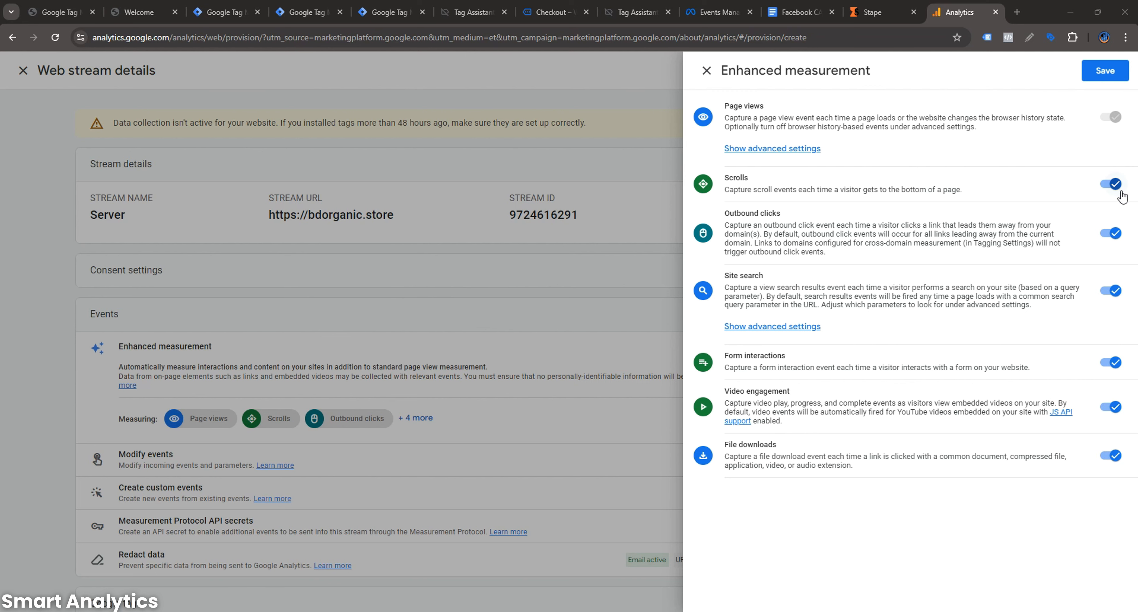
click(1111, 184)
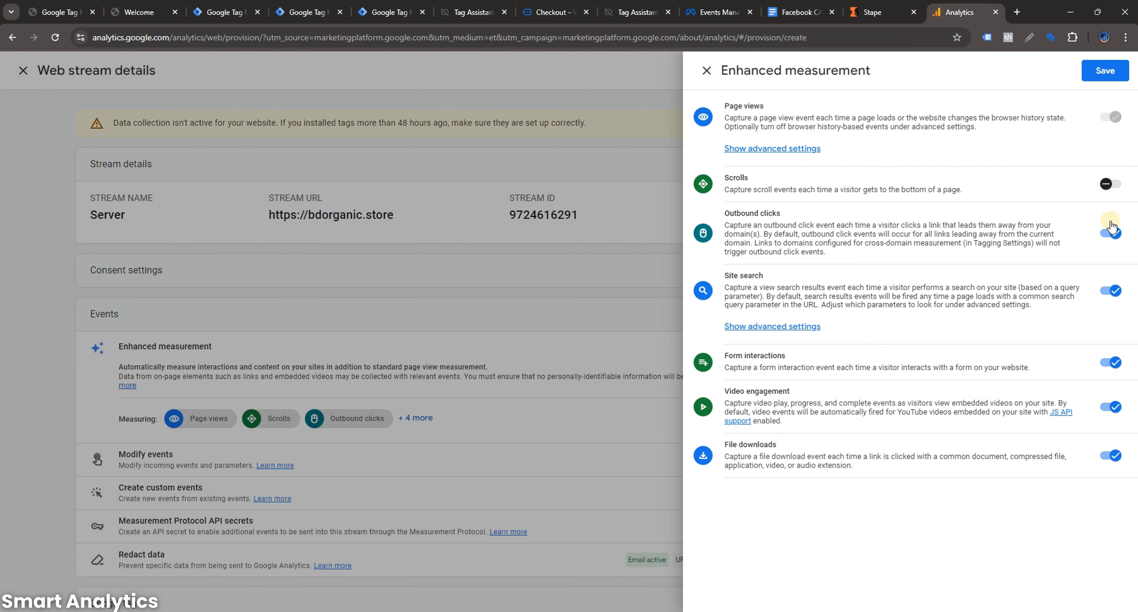
click(1112, 234)
click(1111, 290)
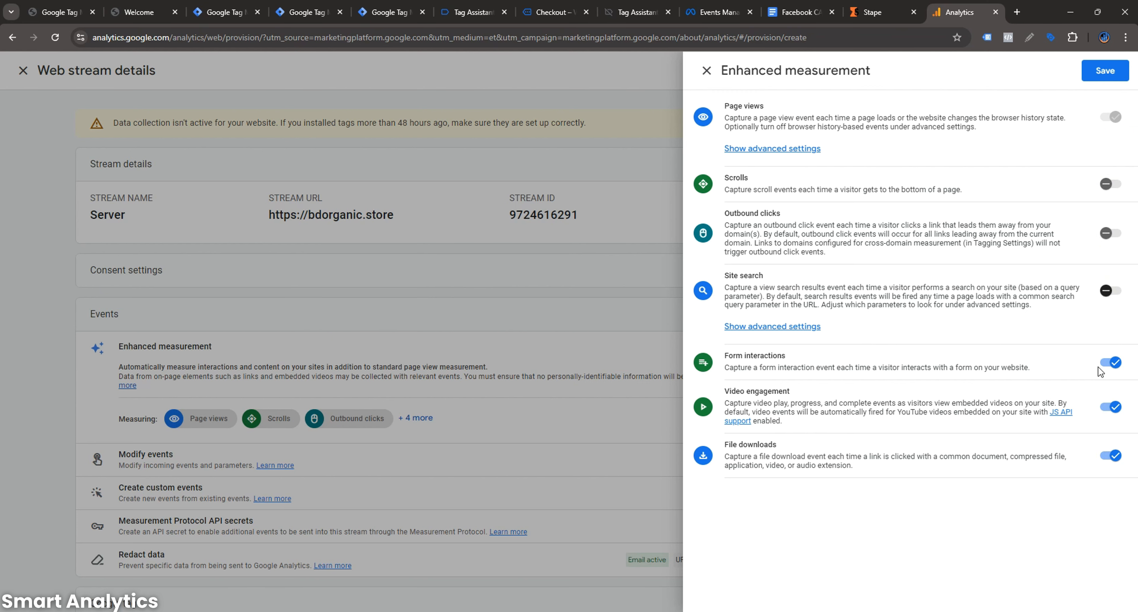
click(1111, 406)
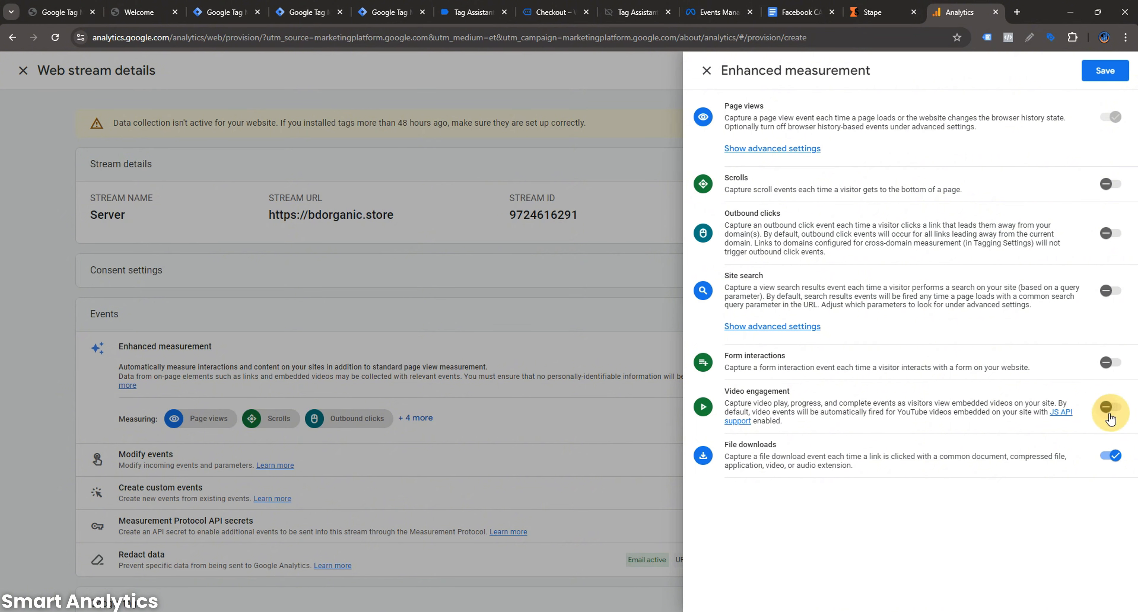
click(1110, 455)
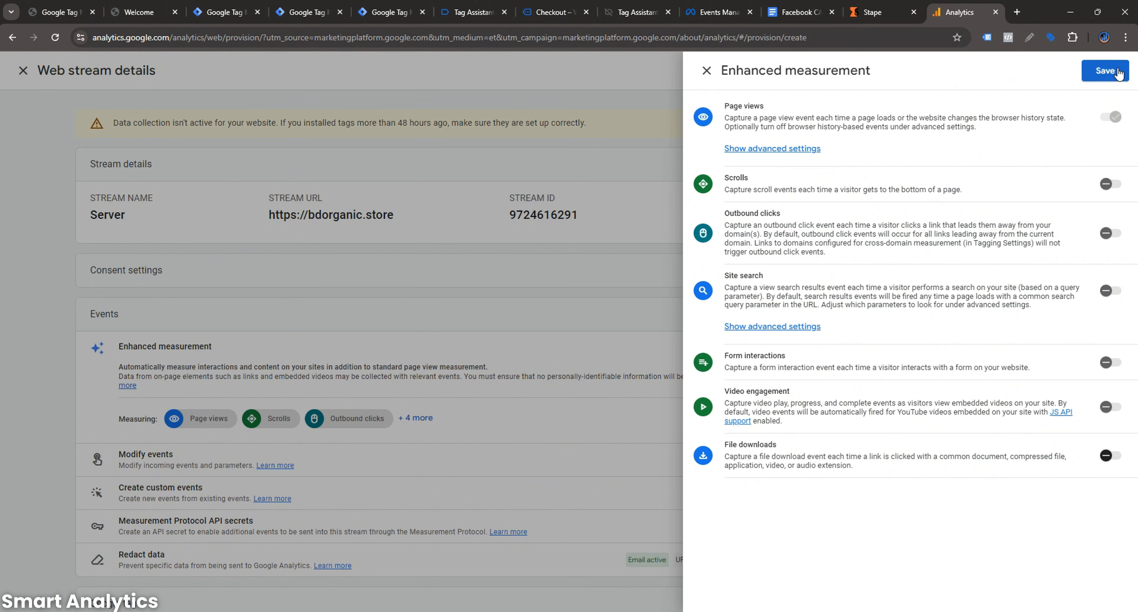
click(1107, 72)
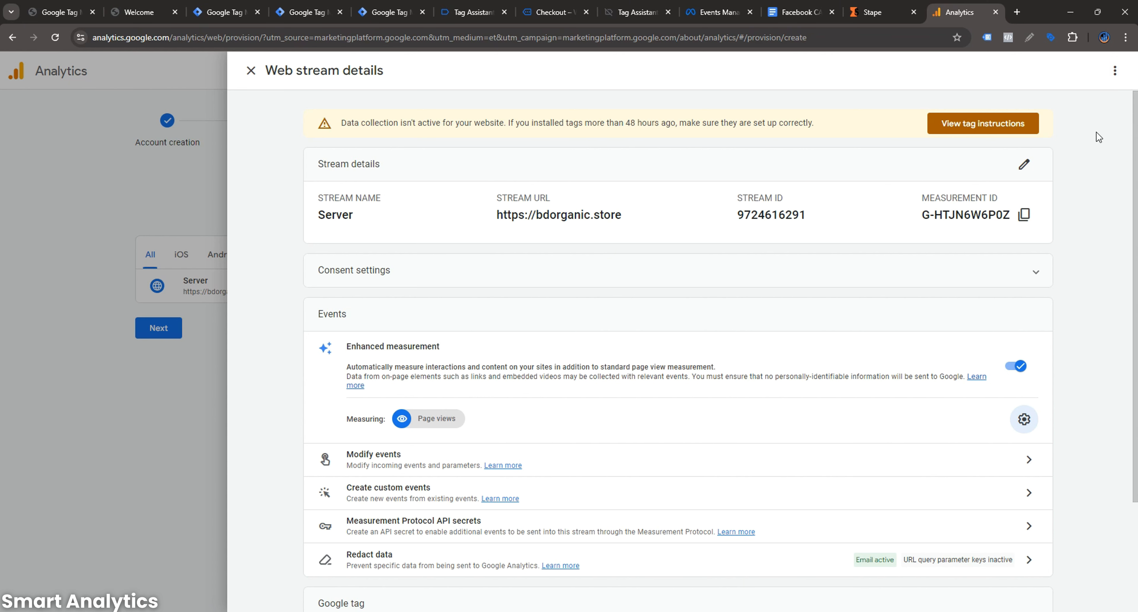
- Copy the Server stream's Measurement ID again and return to the untitled Google Tag in Tag Manager's Web container
click(1025, 216)
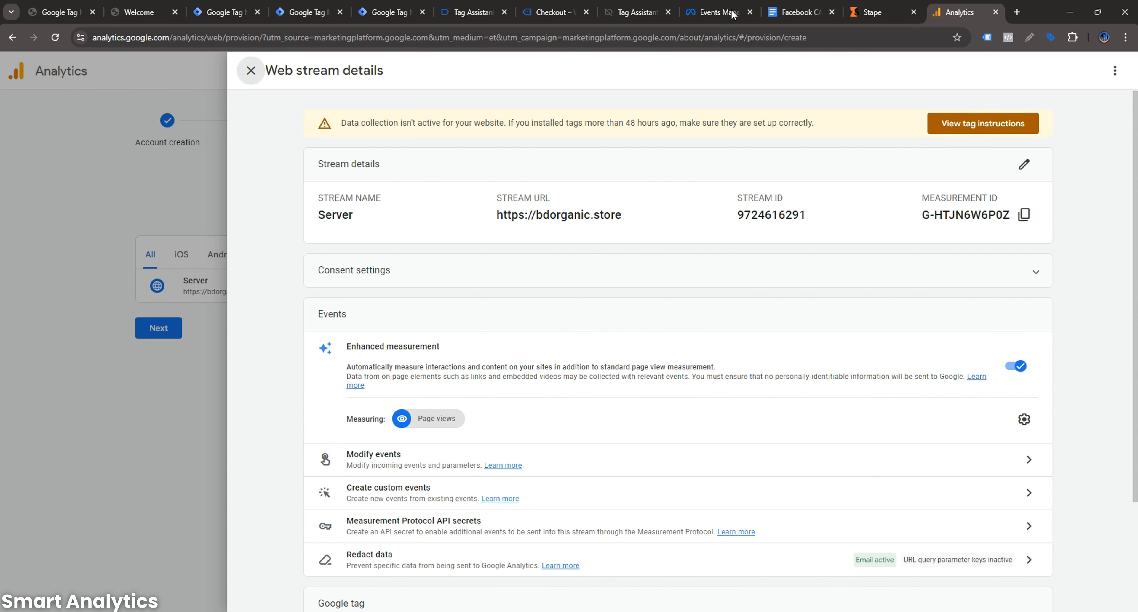
click(306, 12)
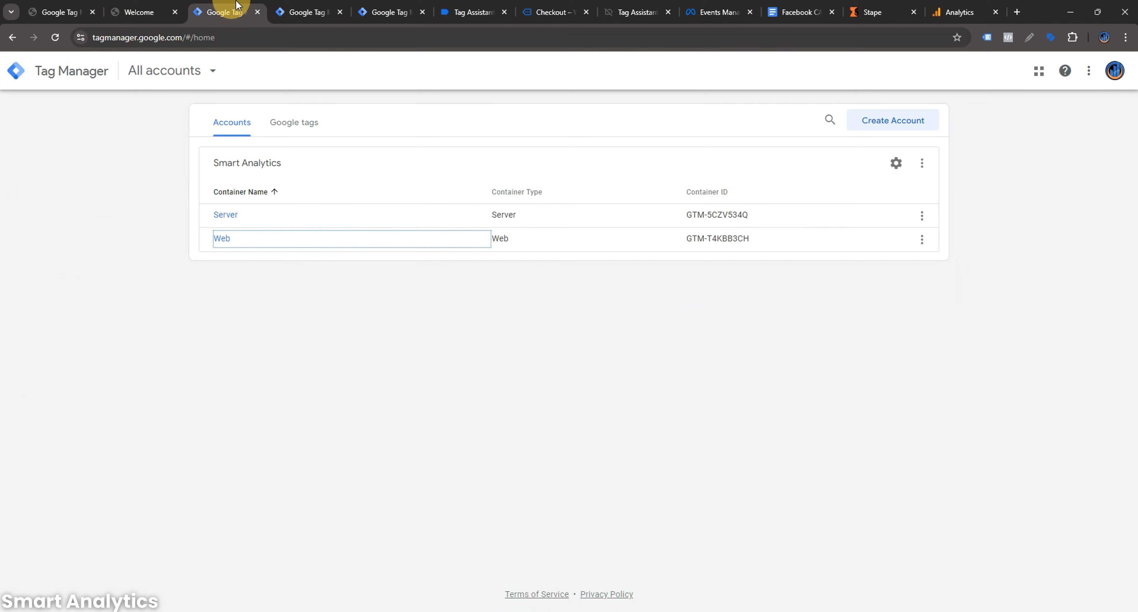
click(389, 13)
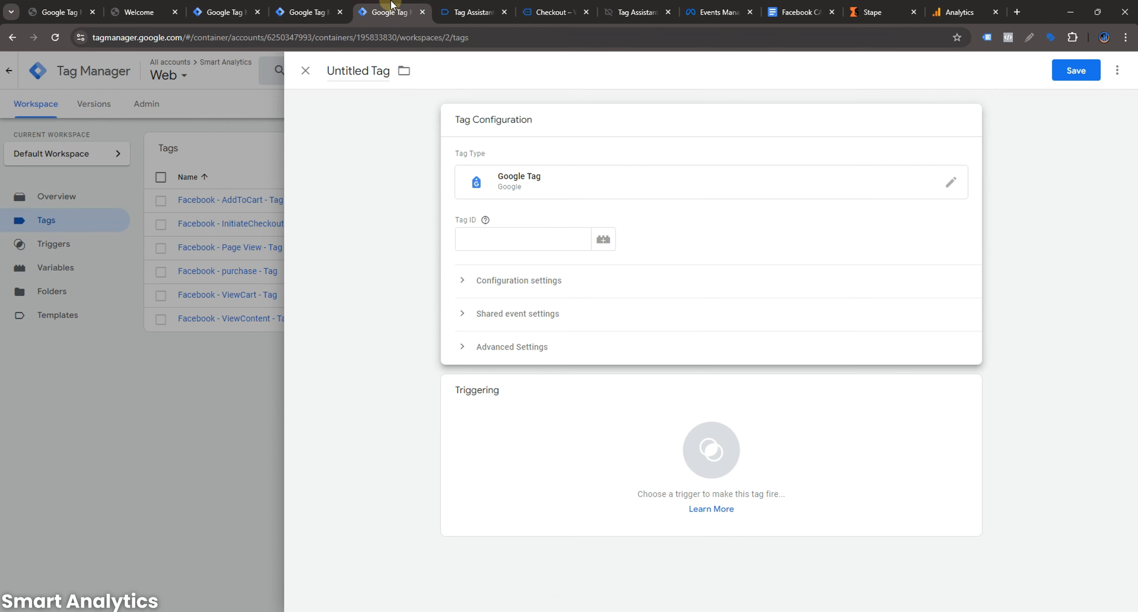
click(501, 242)
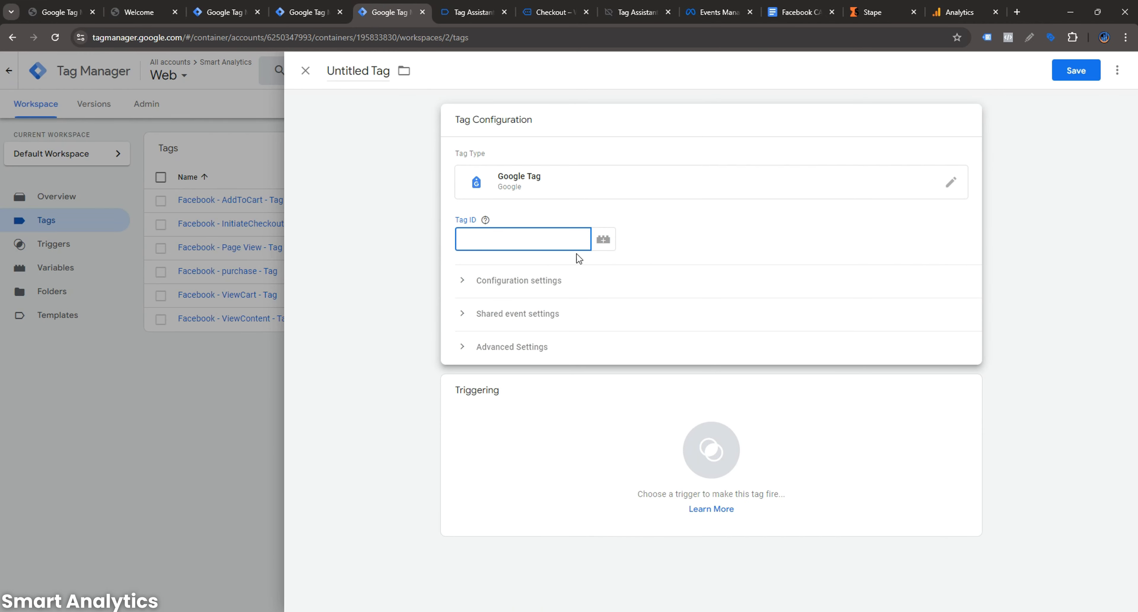
click(733, 239)
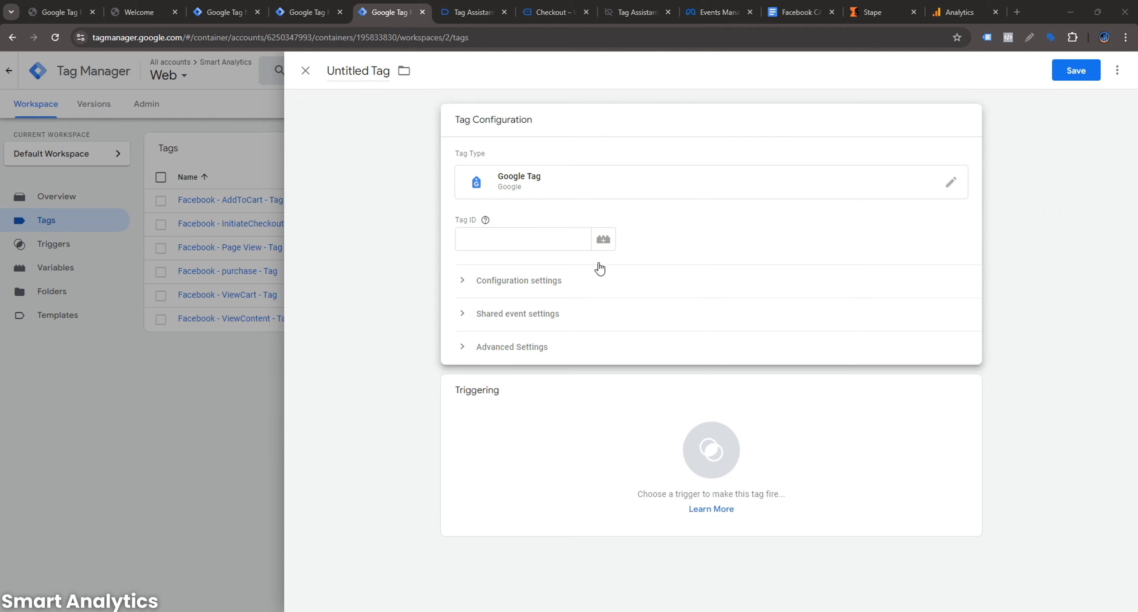
- Create a new Constant variable for the Google Tag's Tag ID, using the copied Measurement ID as its value
click(602, 239)
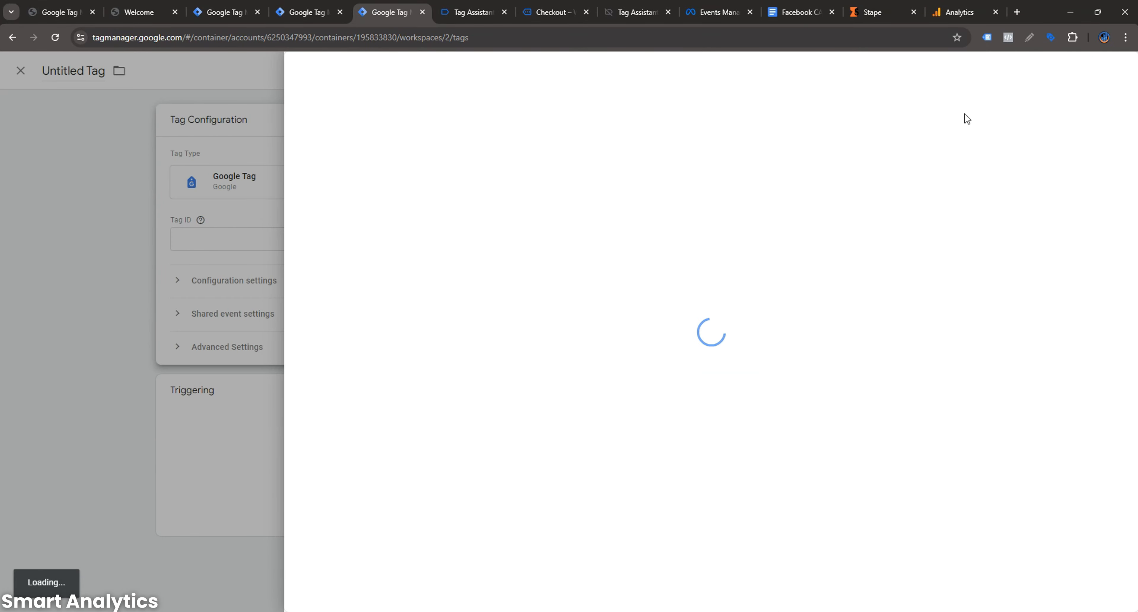
click(1126, 69)
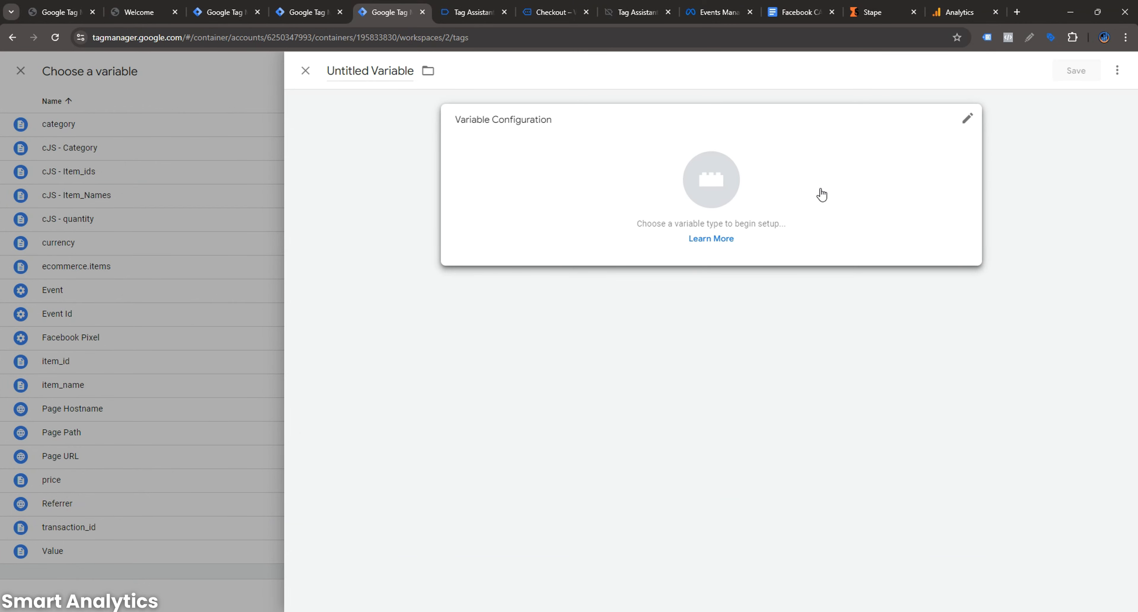
click(821, 194)
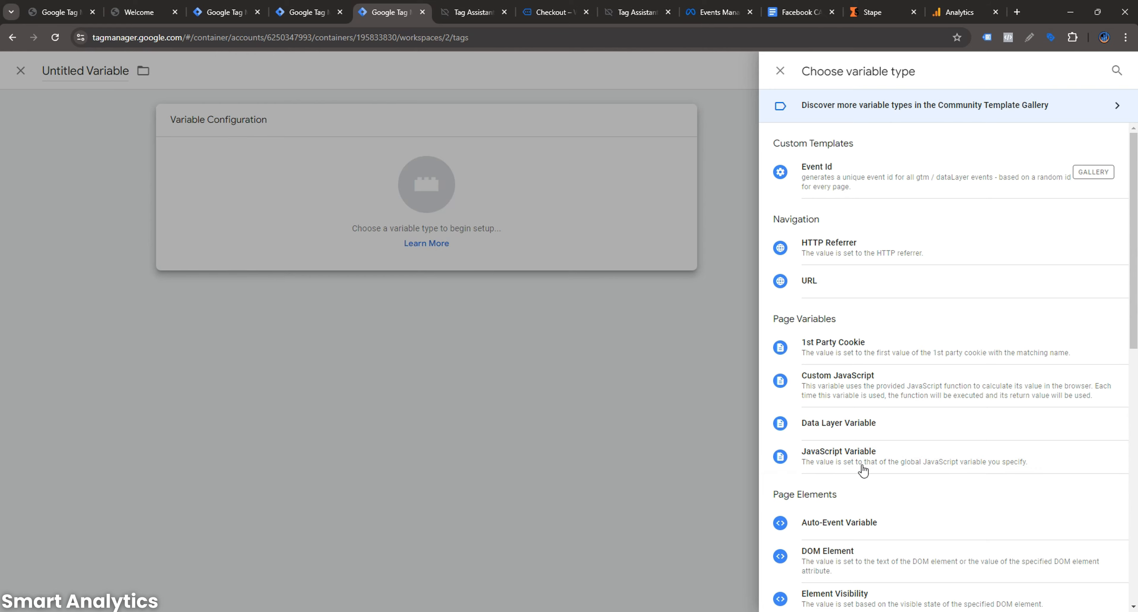
scroll(873, 431, down, 4)
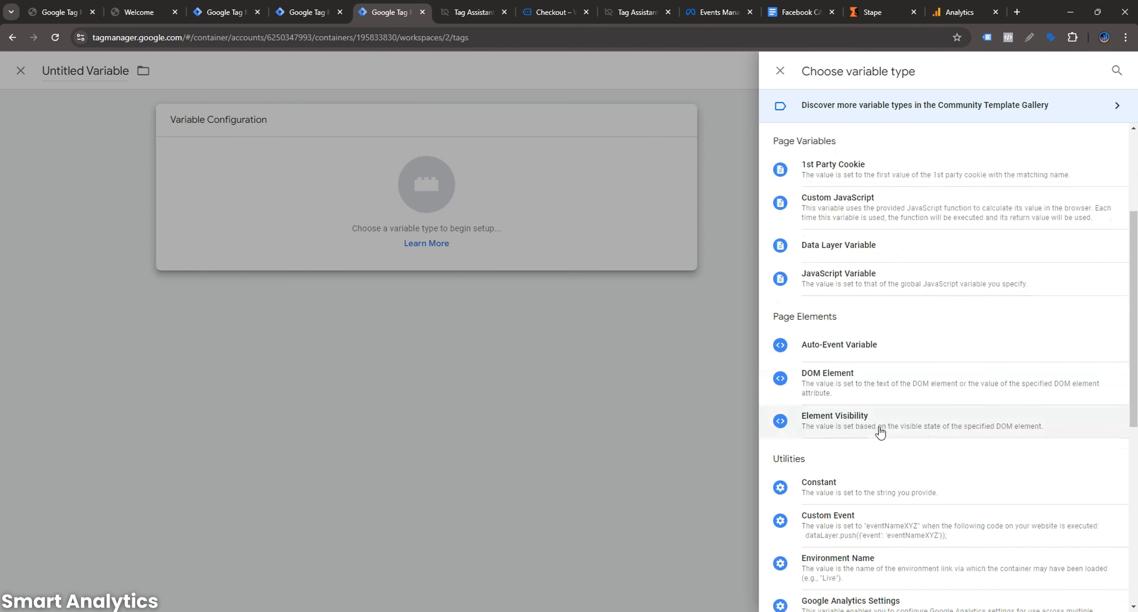
click(874, 482)
click(534, 239)
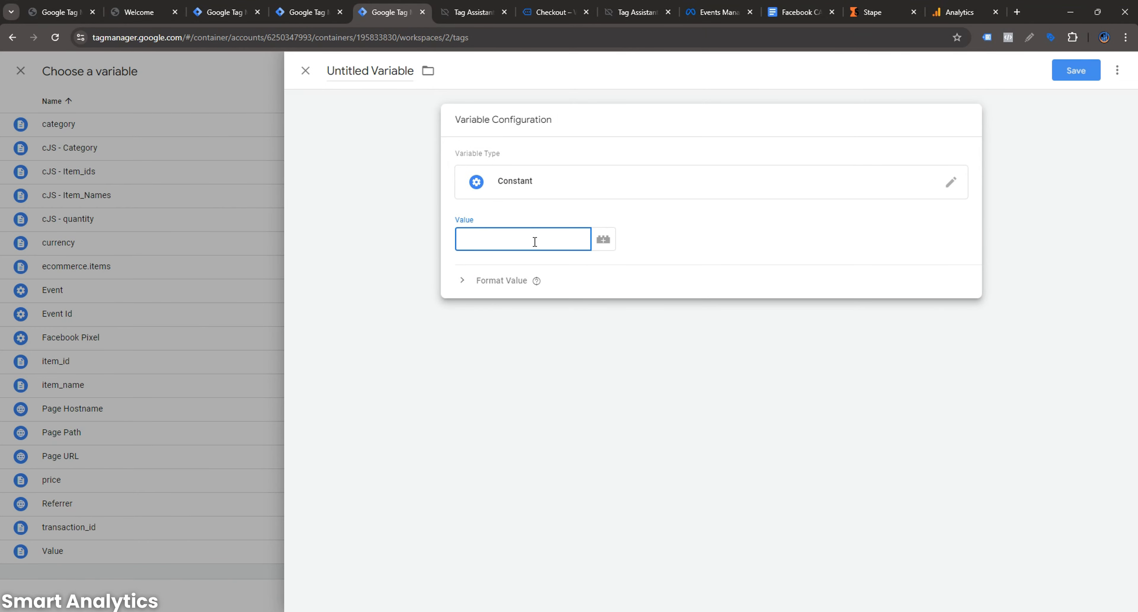
key(ctrl+v)
- Name the constant variable GA4 - ID and save it as the Google Tag's Tag ID
triple_click(372, 74)
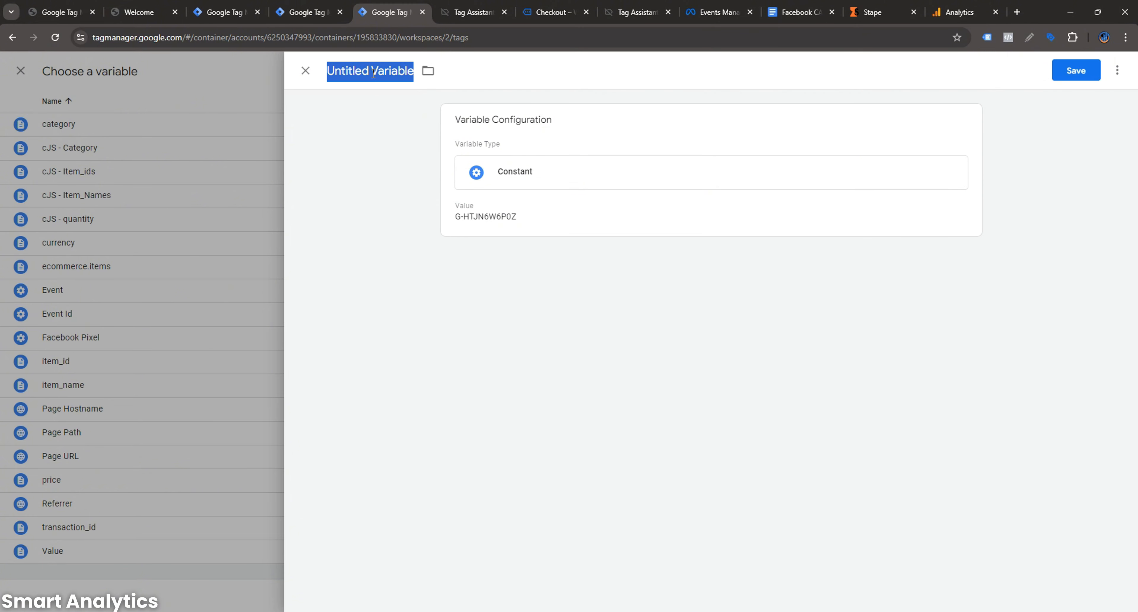
text(GA4 - ID)
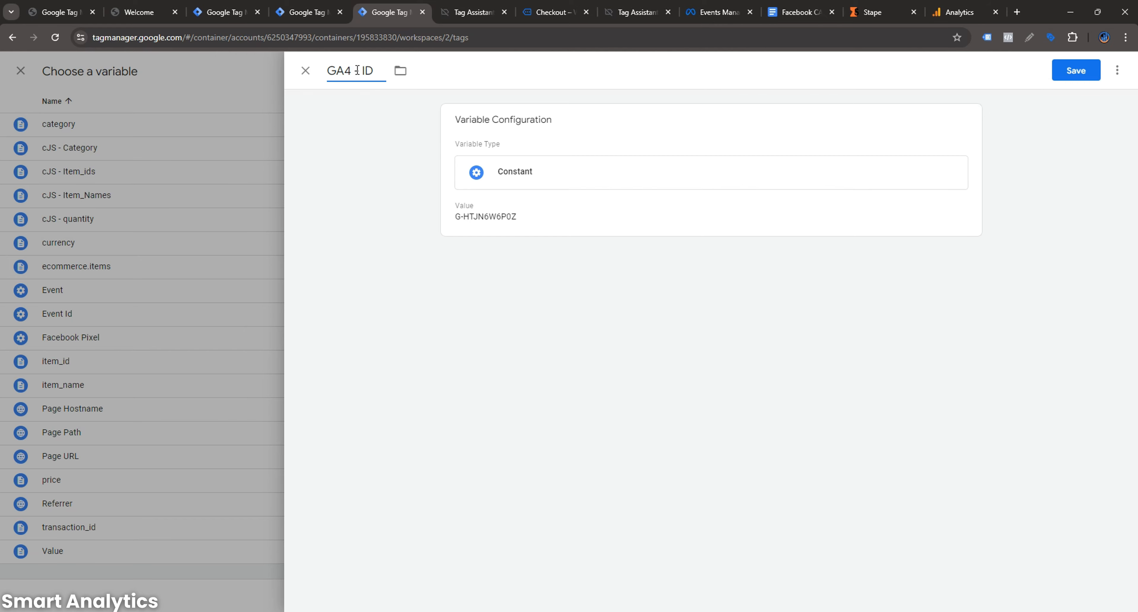
click(356, 70)
text(-)
click(1071, 72)
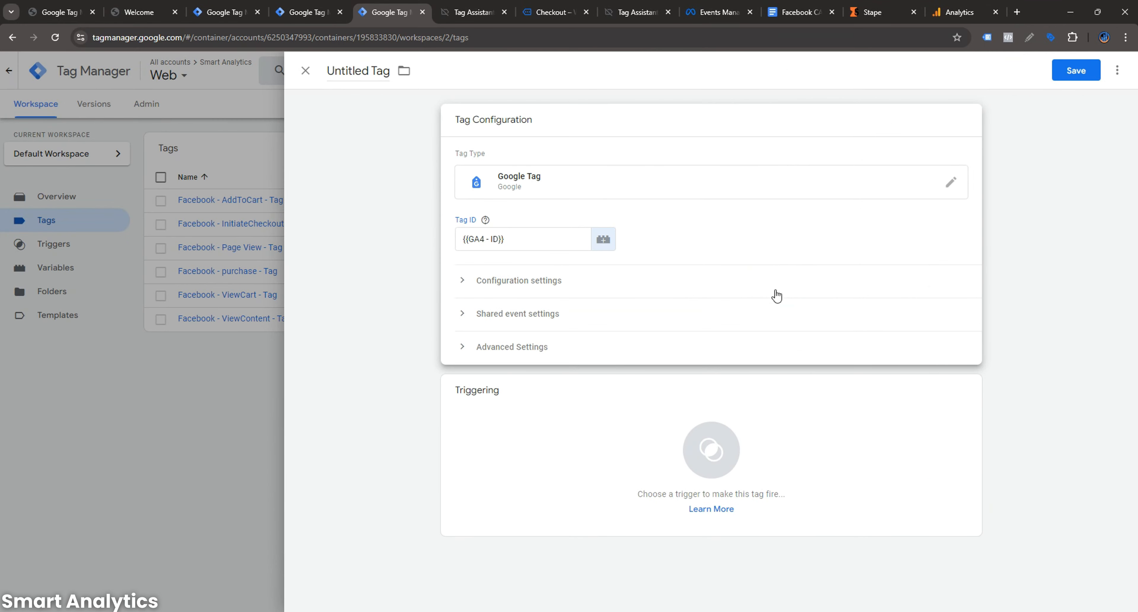
- Add the configuration parameter server_container_url to the Google Tag's configuration settings
click(526, 281)
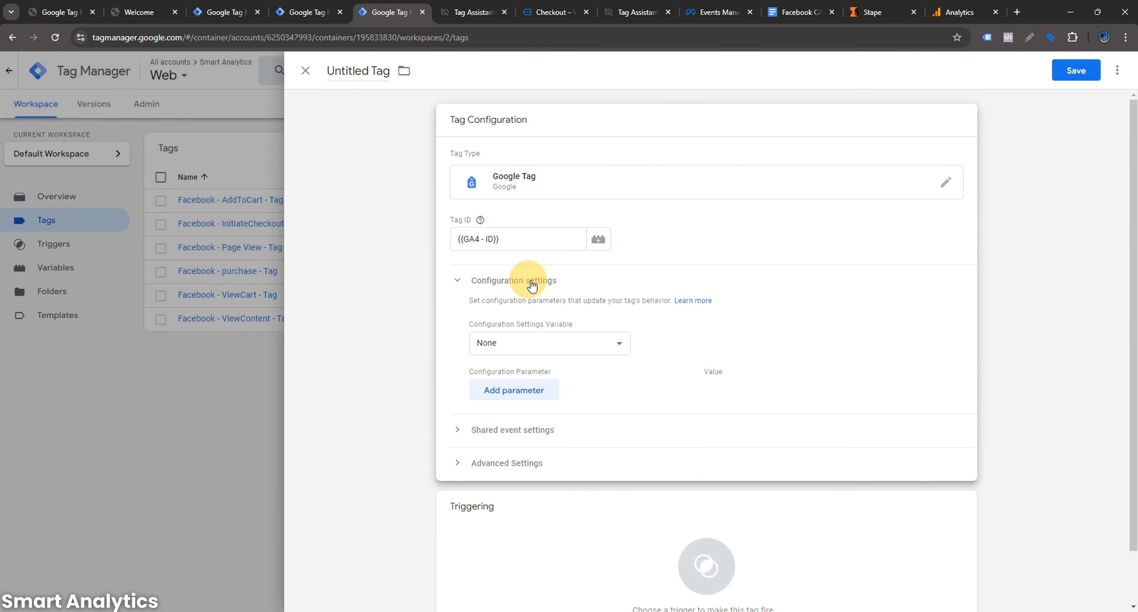
click(538, 222)
text(ser)
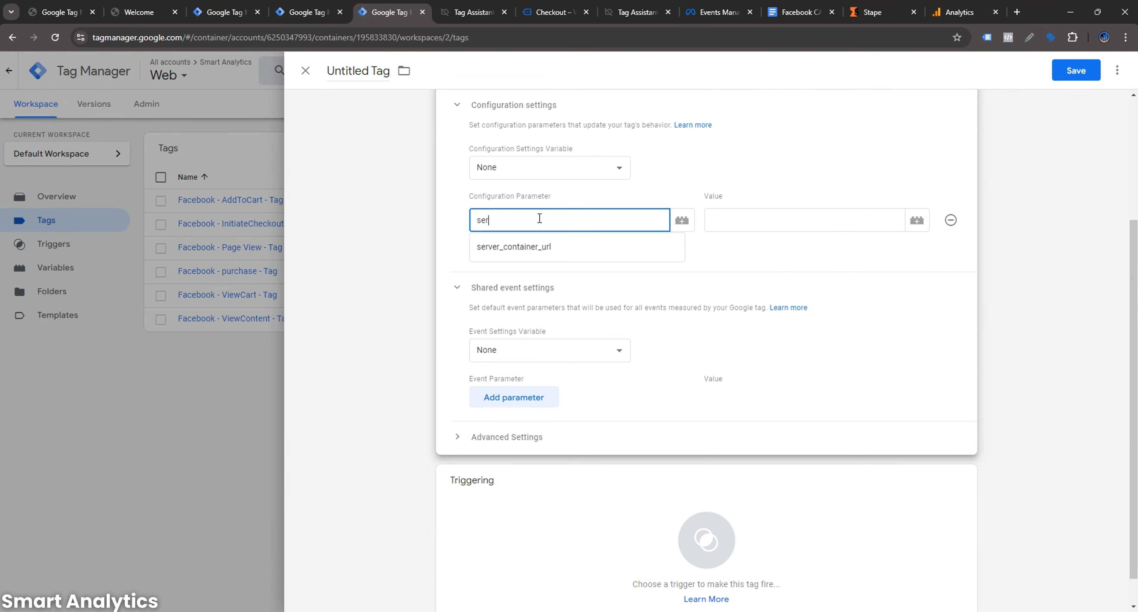
click(540, 247)
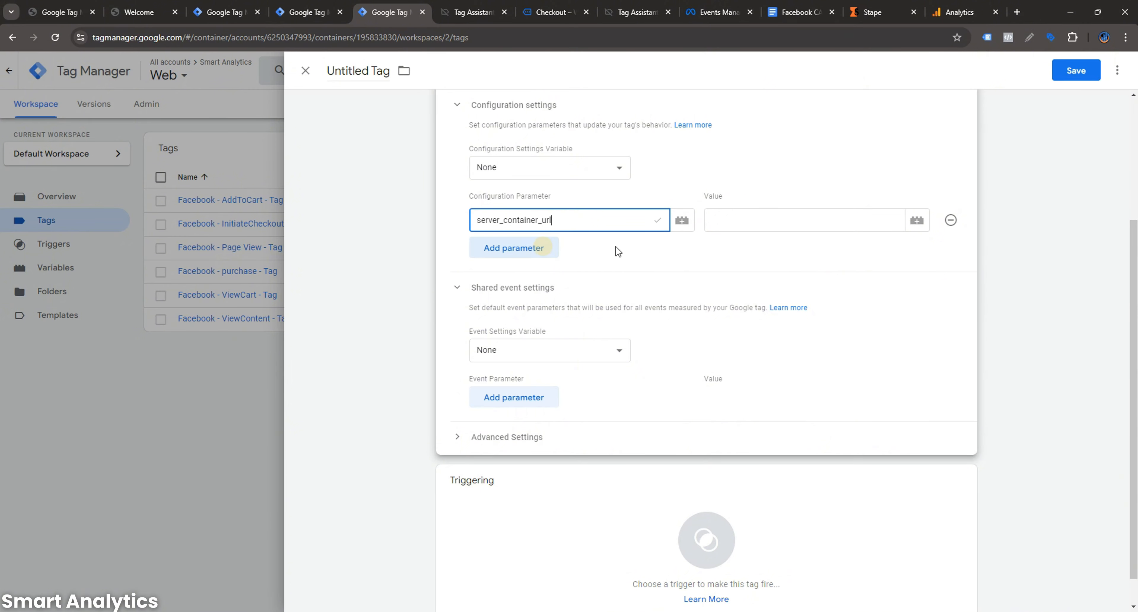
click(741, 226)
click(873, 12)
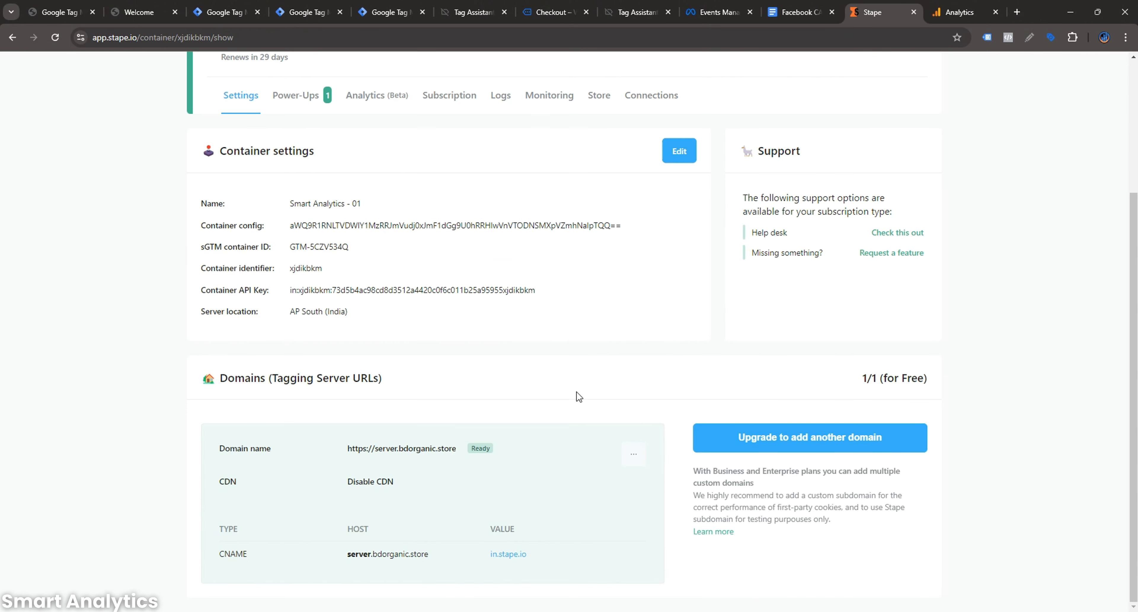
click(457, 447)
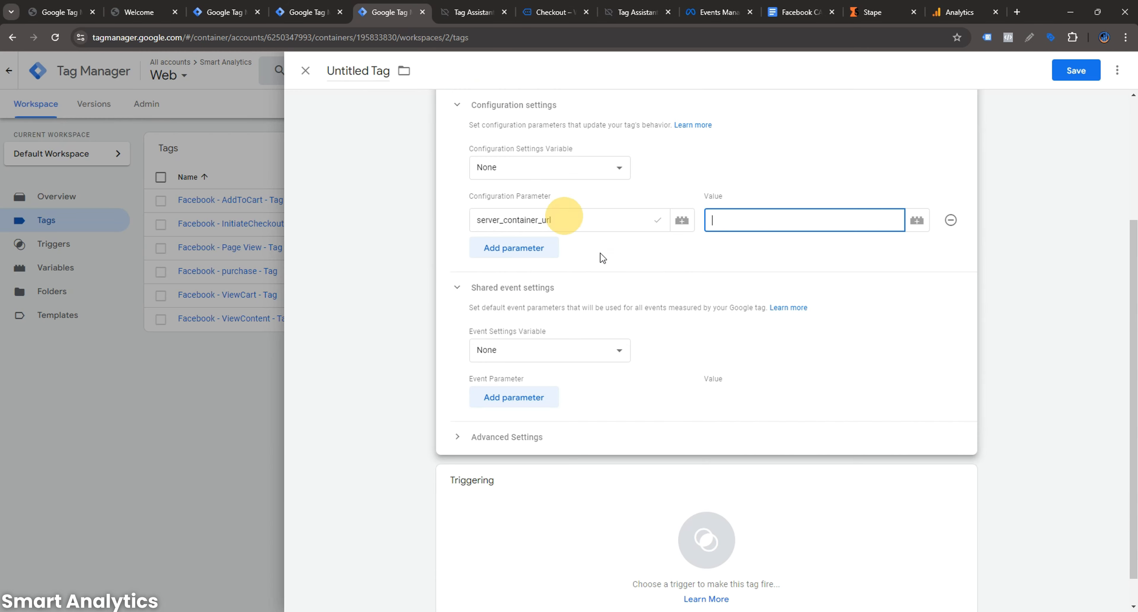
click(393, 12)
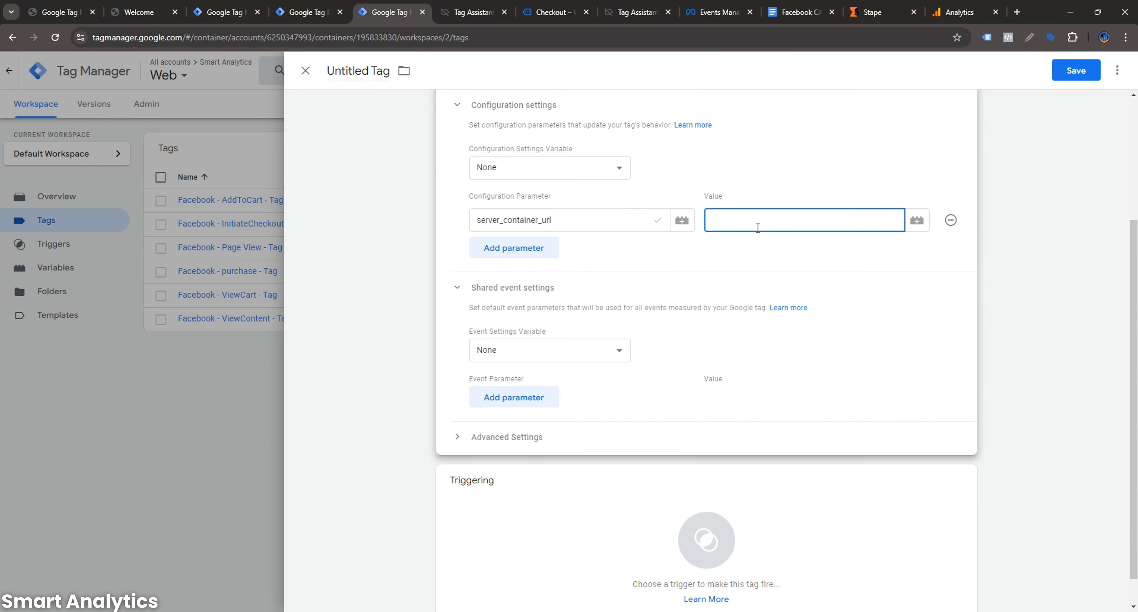
key(ctrl+v)
- Add a second configuration parameter, send_page_view, with the value false
click(550, 255)
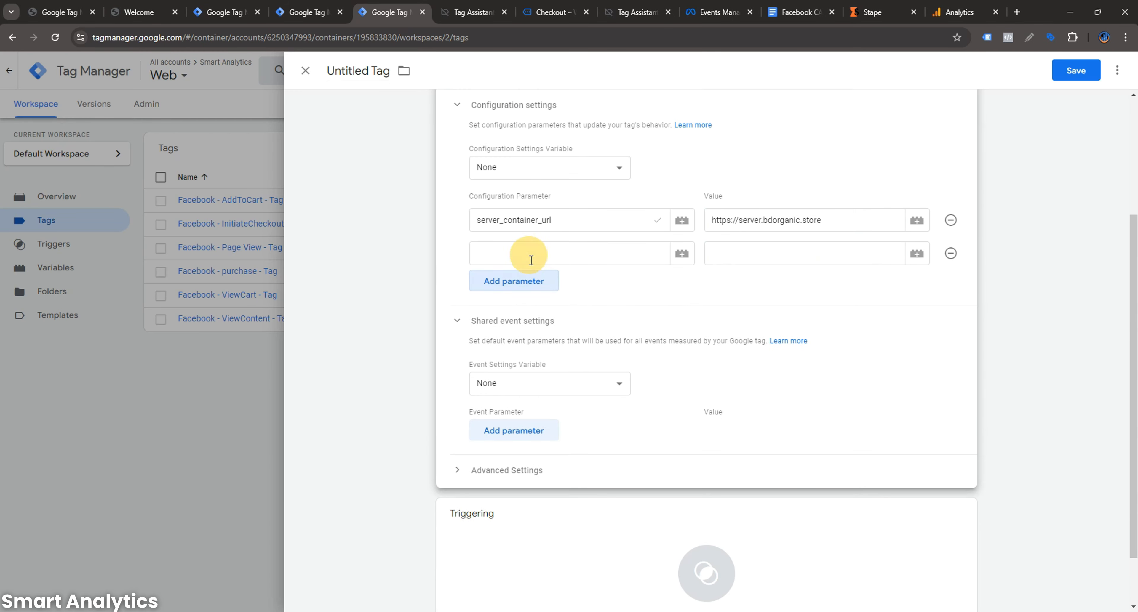
click(528, 259)
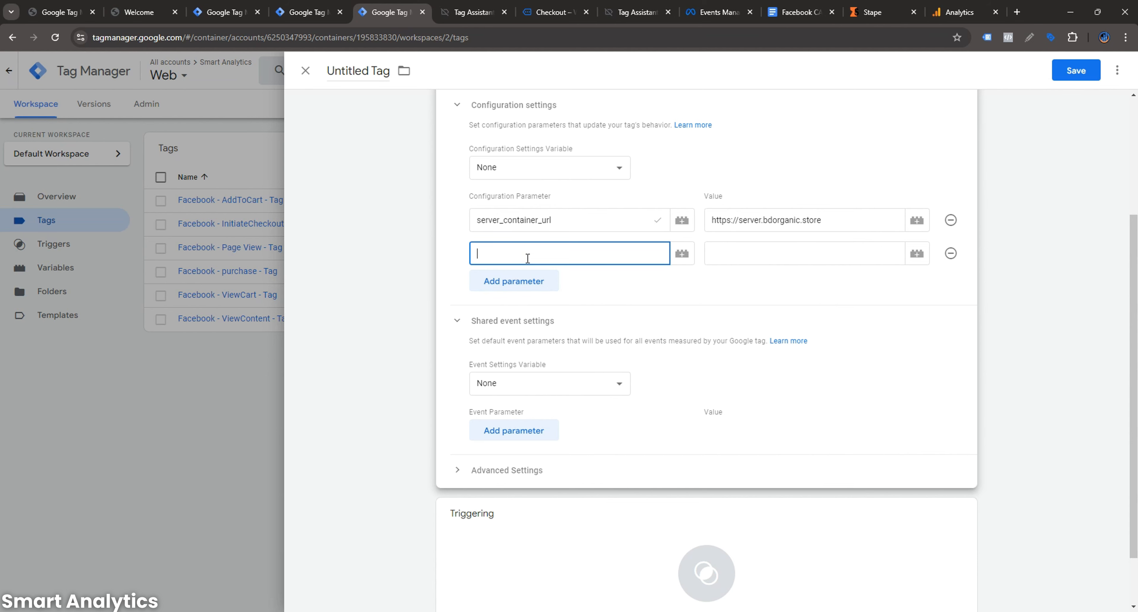
text(se)
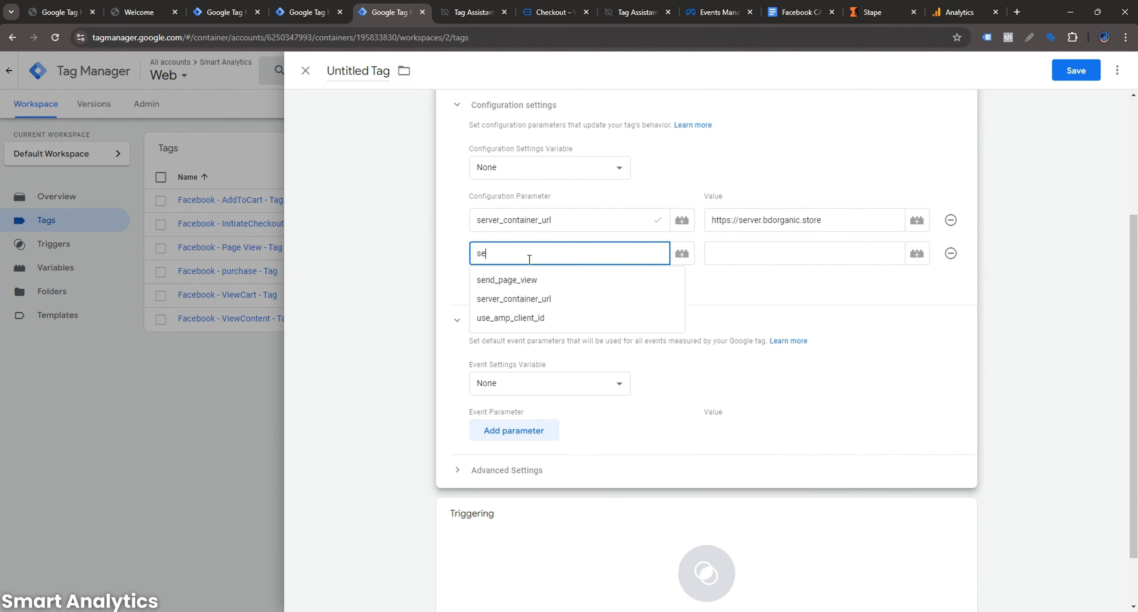
click(520, 280)
click(768, 260)
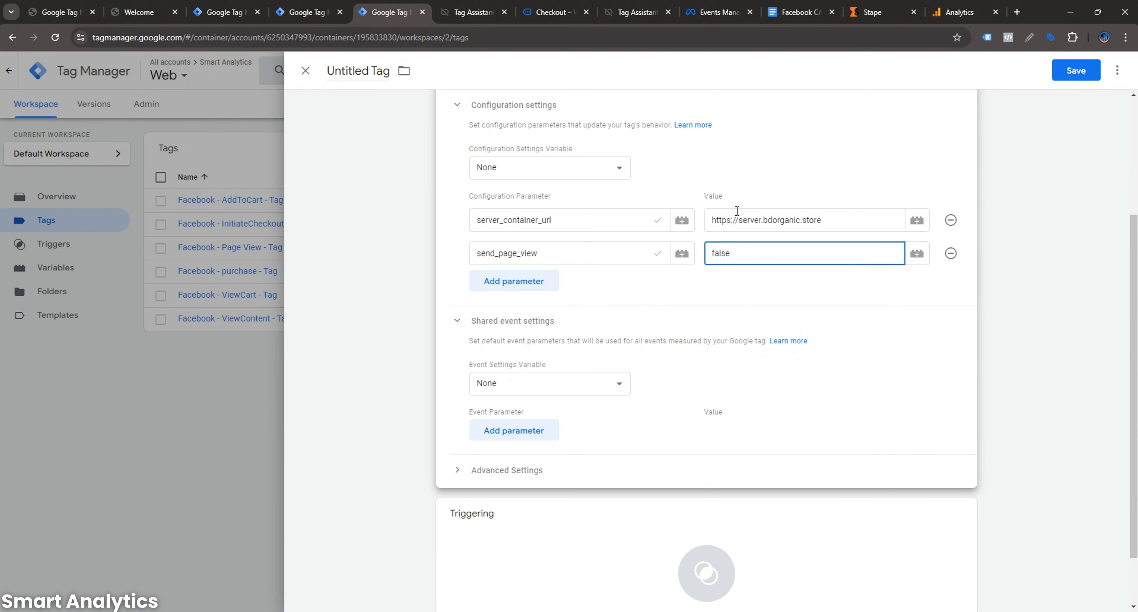
- Set the Google Tag's firing option to Once per page in its advanced settings, leaving tag sequencing unconfigured
scroll(668, 210, up, 4)
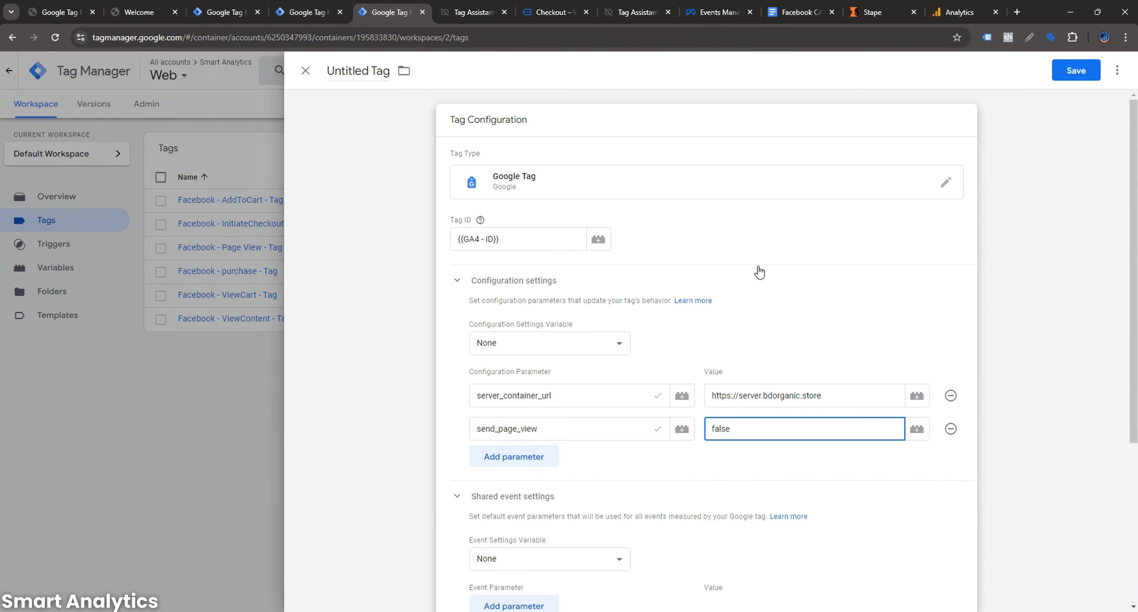
scroll(764, 273, down, 4)
scroll(773, 277, down, 1)
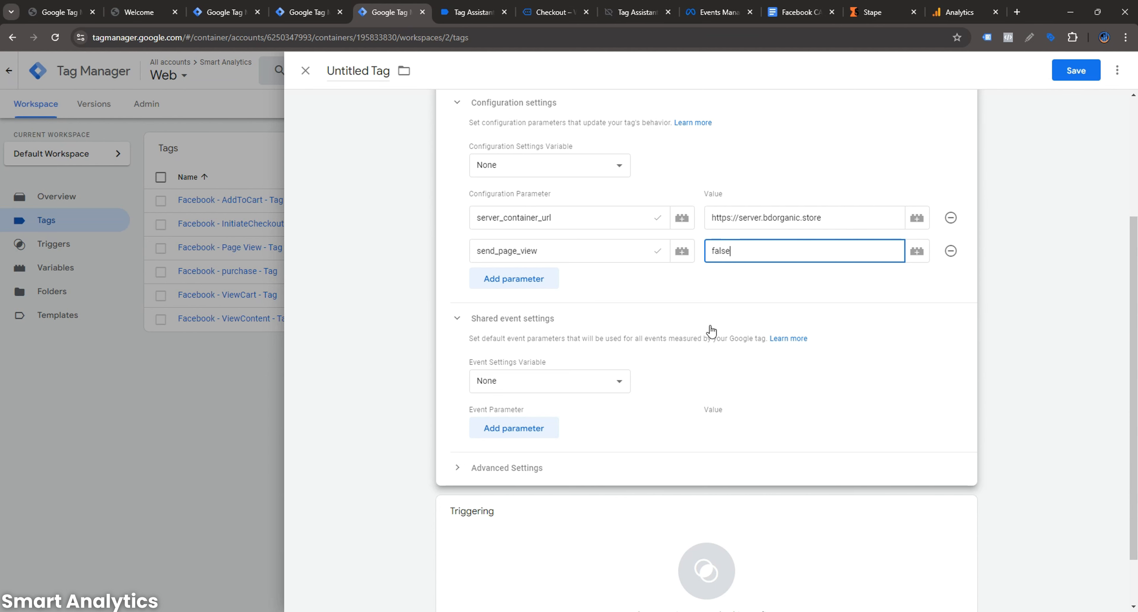
scroll(744, 356, down, 2)
click(556, 411)
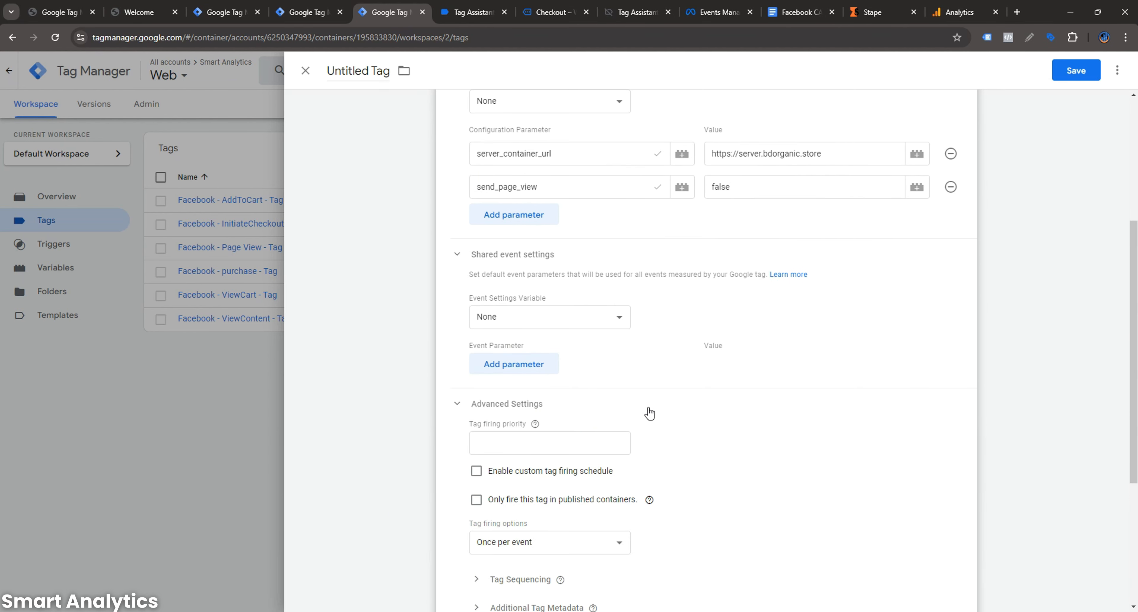
scroll(663, 428, down, 4)
click(581, 375)
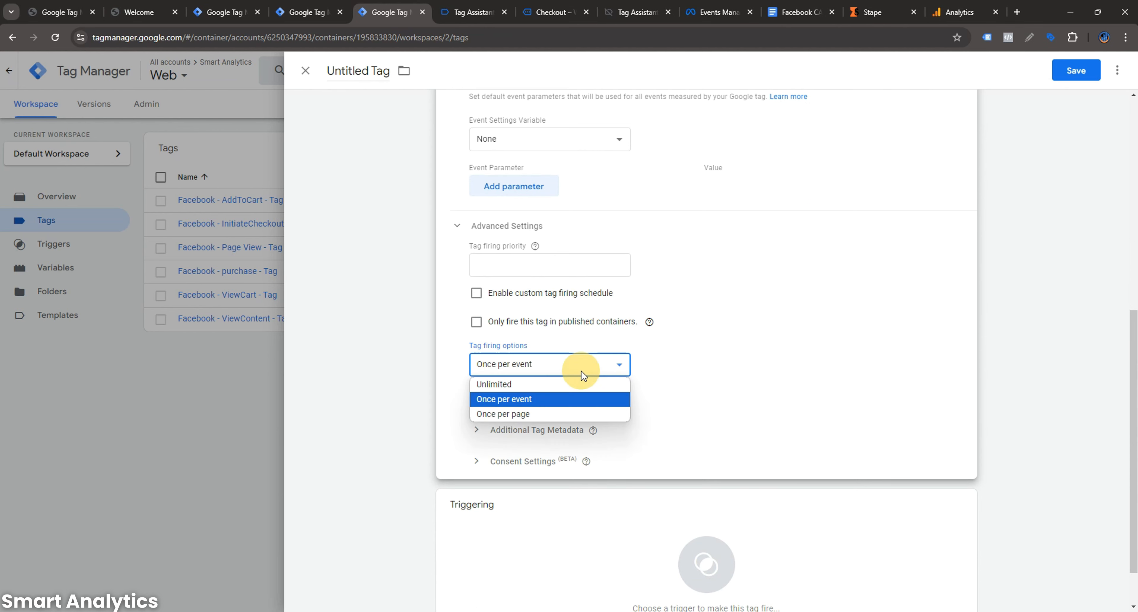
click(556, 413)
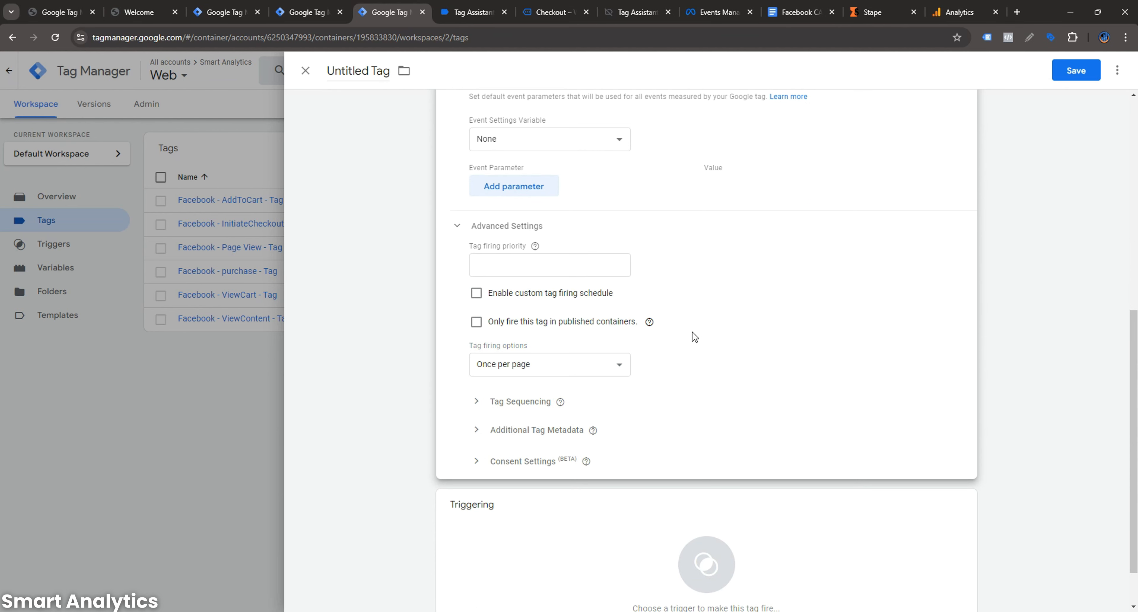
click(539, 405)
click(540, 406)
- Assign the All Pages trigger to the tag and save it under the name Google Tag - Configuration
scroll(698, 375, down, 1)
click(663, 464)
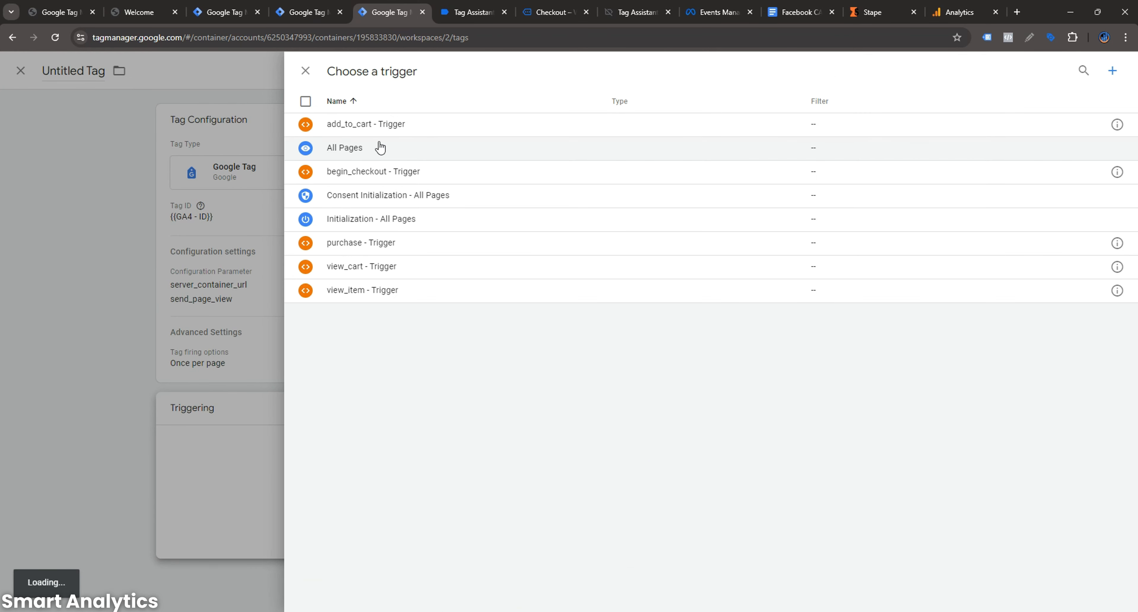
click(368, 150)
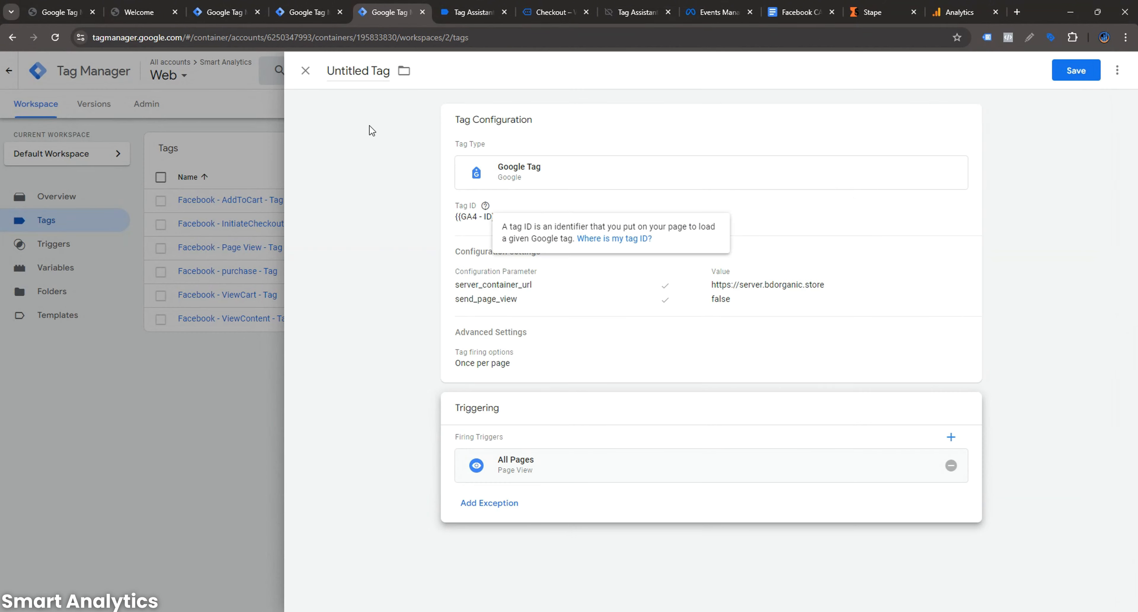
click(1060, 75)
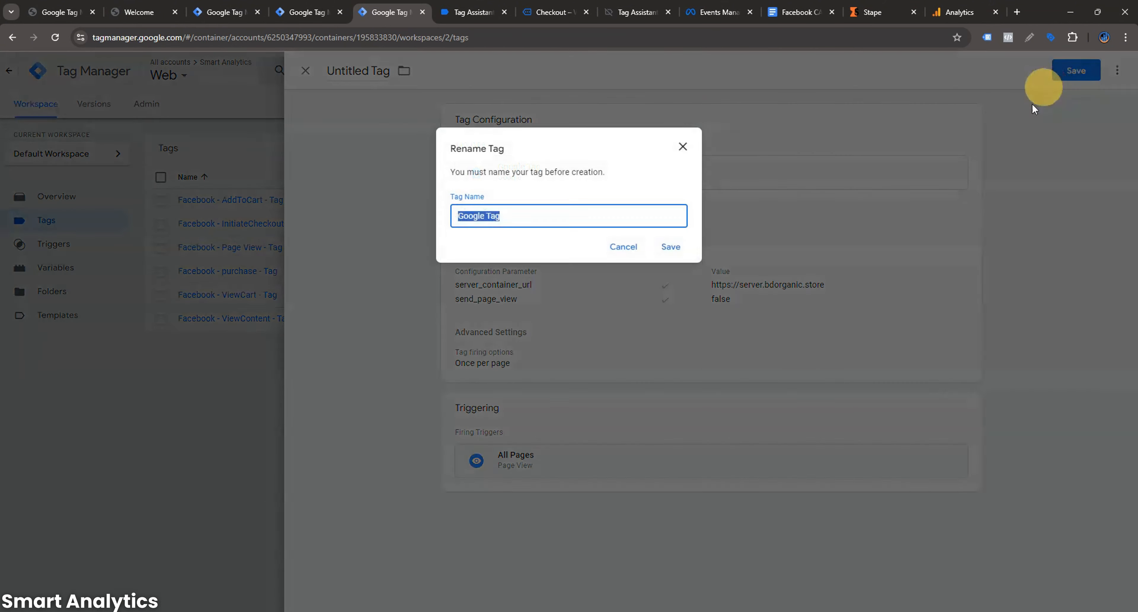
click(557, 219)
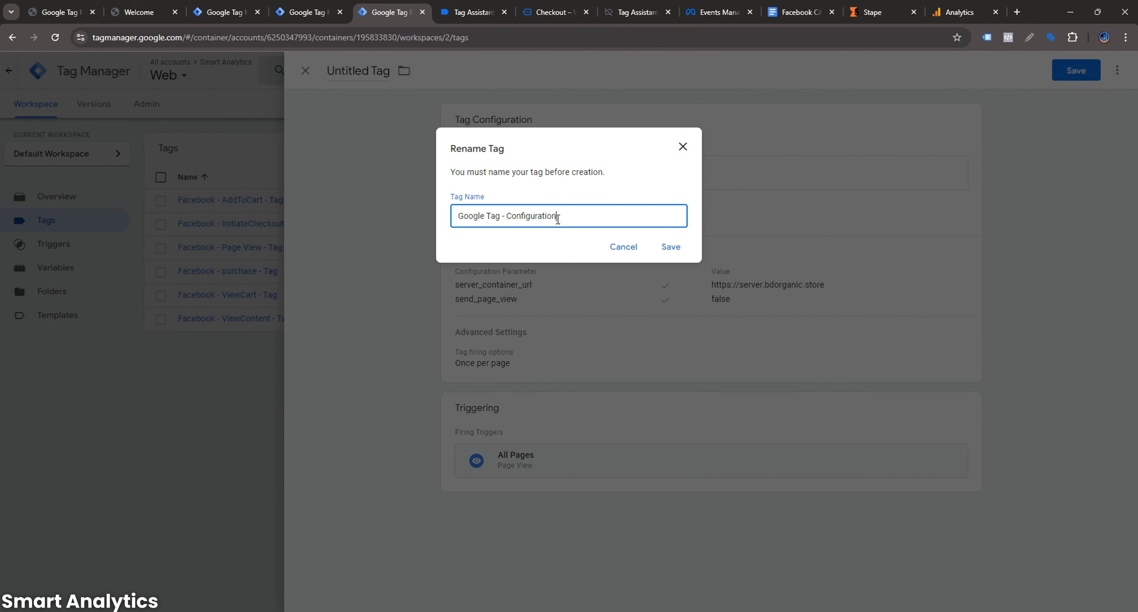
click(669, 247)
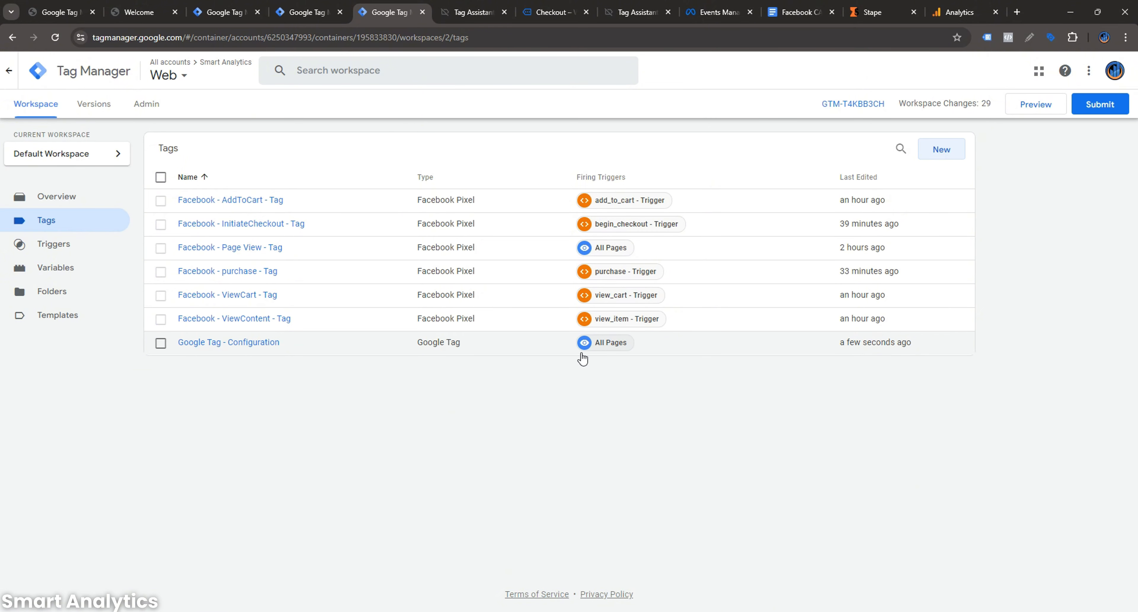
- Preview the Web container with Tag Assistant connected to bdorganic.store, and switch to the previewed store page
click(1036, 106)
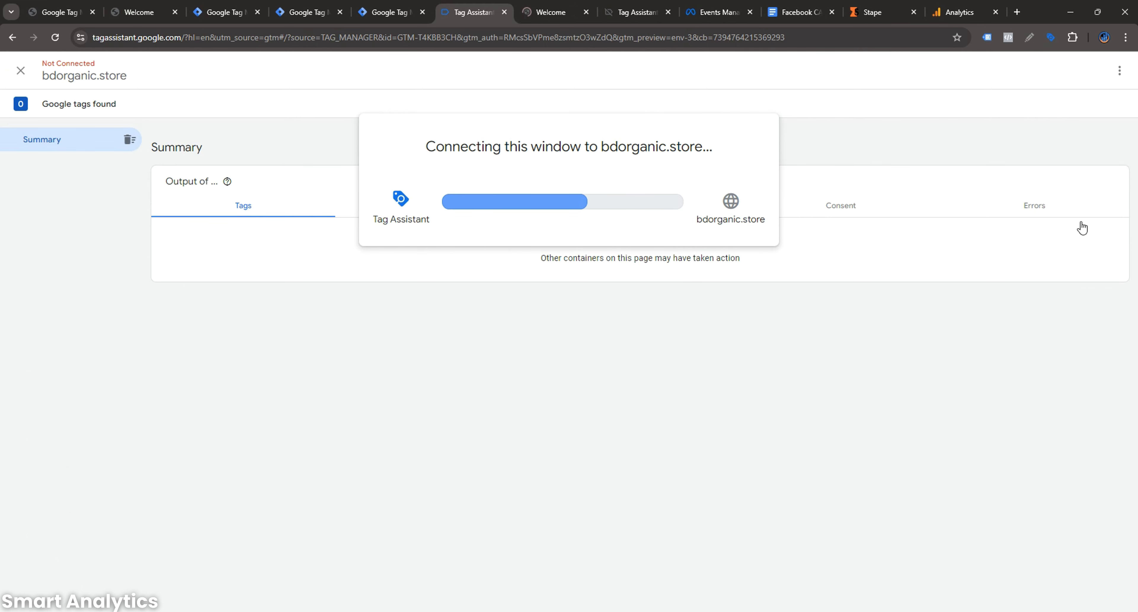
click(588, 274)
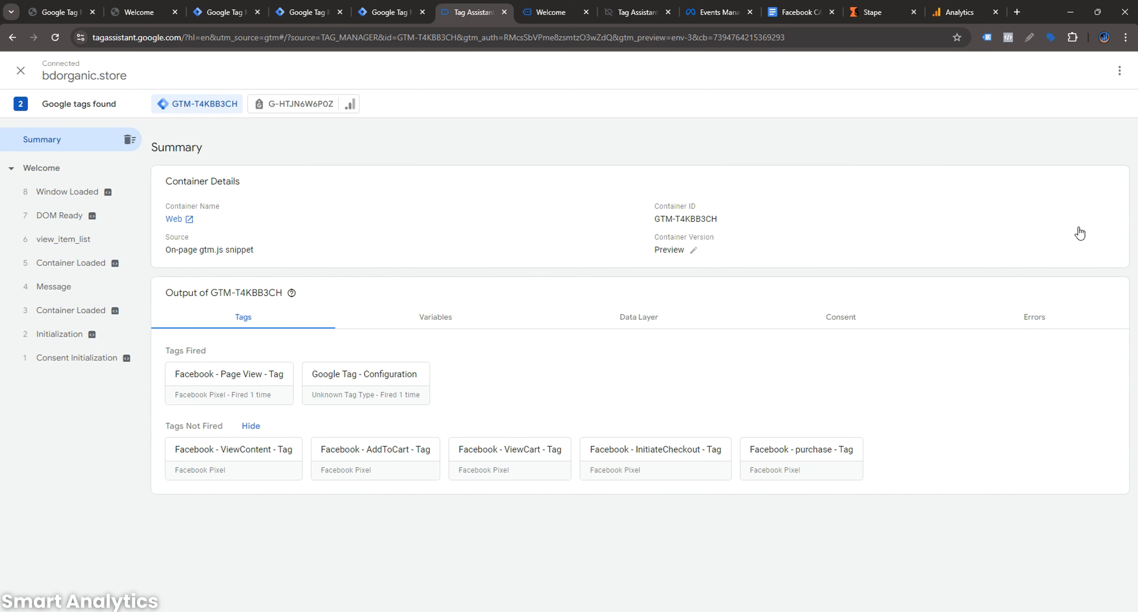
click(581, 5)
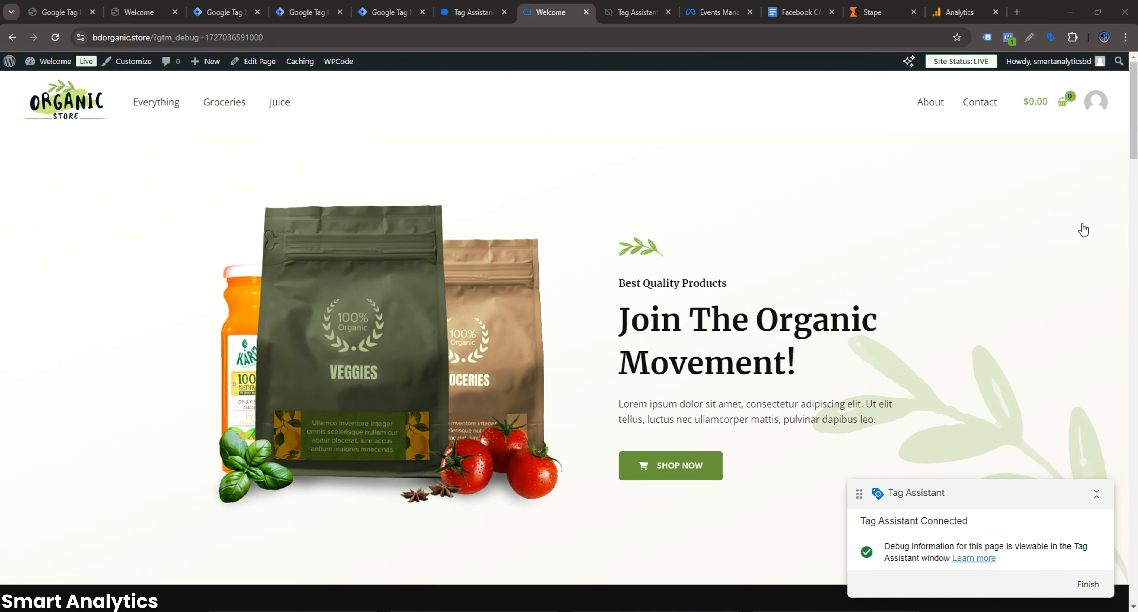
- Compare the Global site tag ID detected on the store page with the Measurement ID of the Server web stream in Google Analytics
click(988, 39)
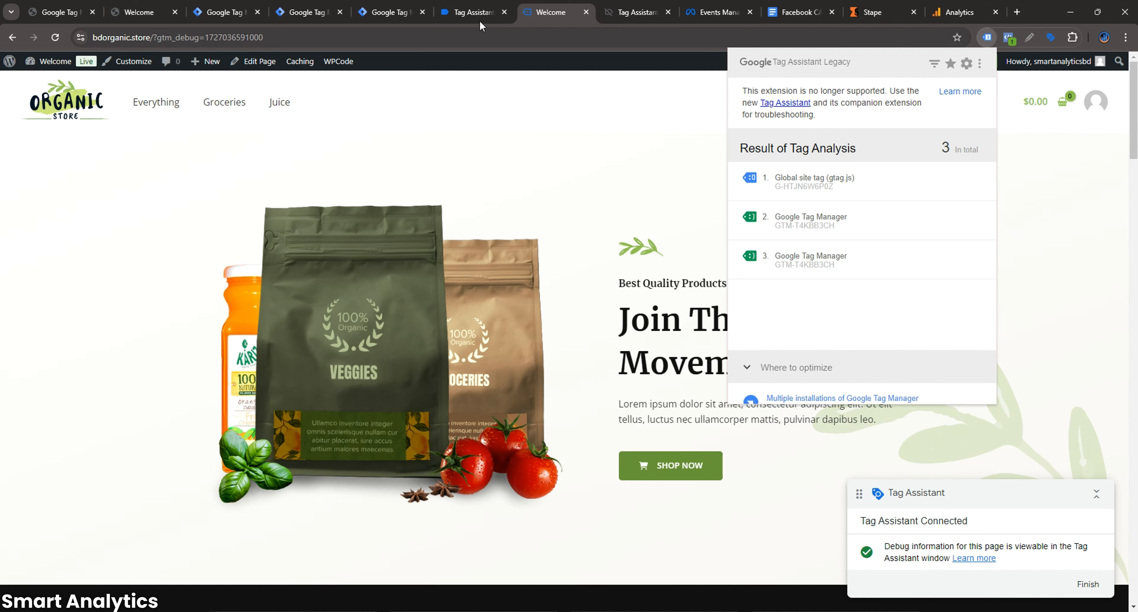
click(965, 12)
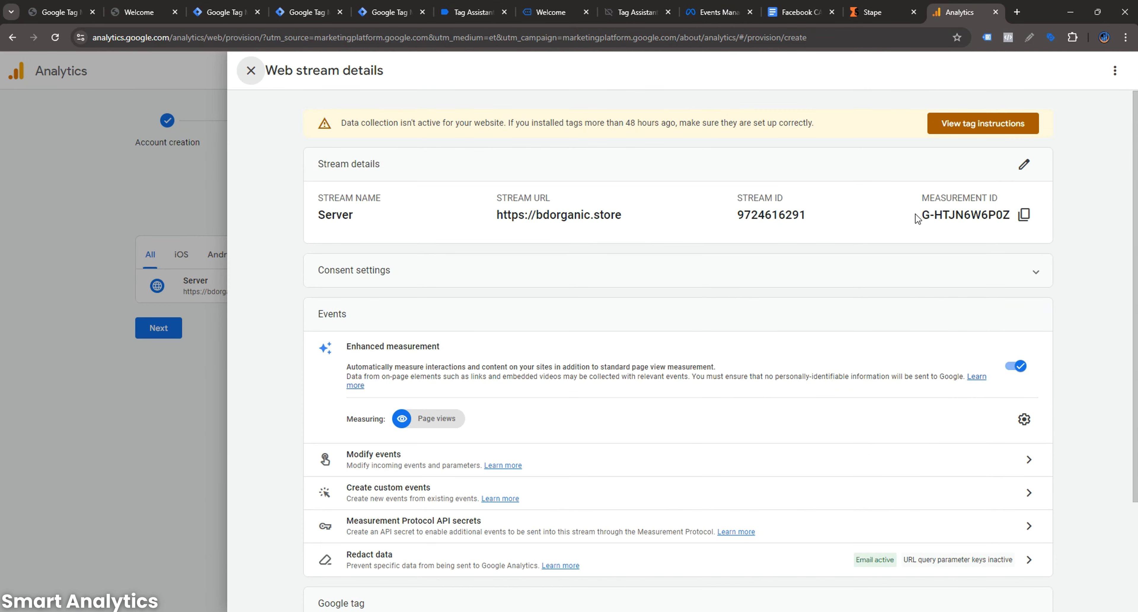
drag(988, 216, 906, 219)
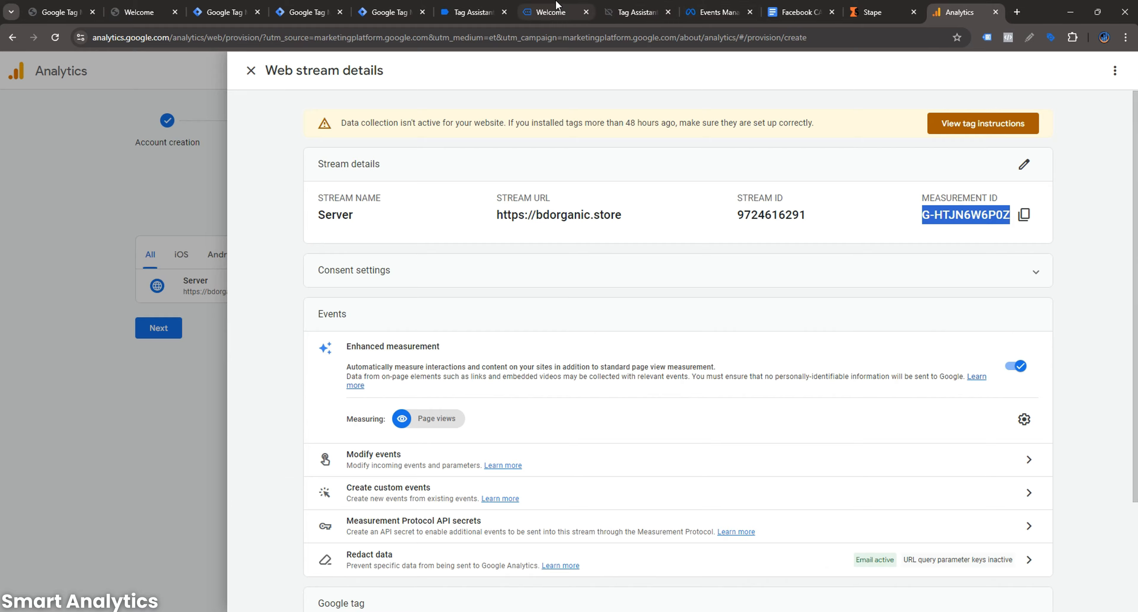
click(552, 12)
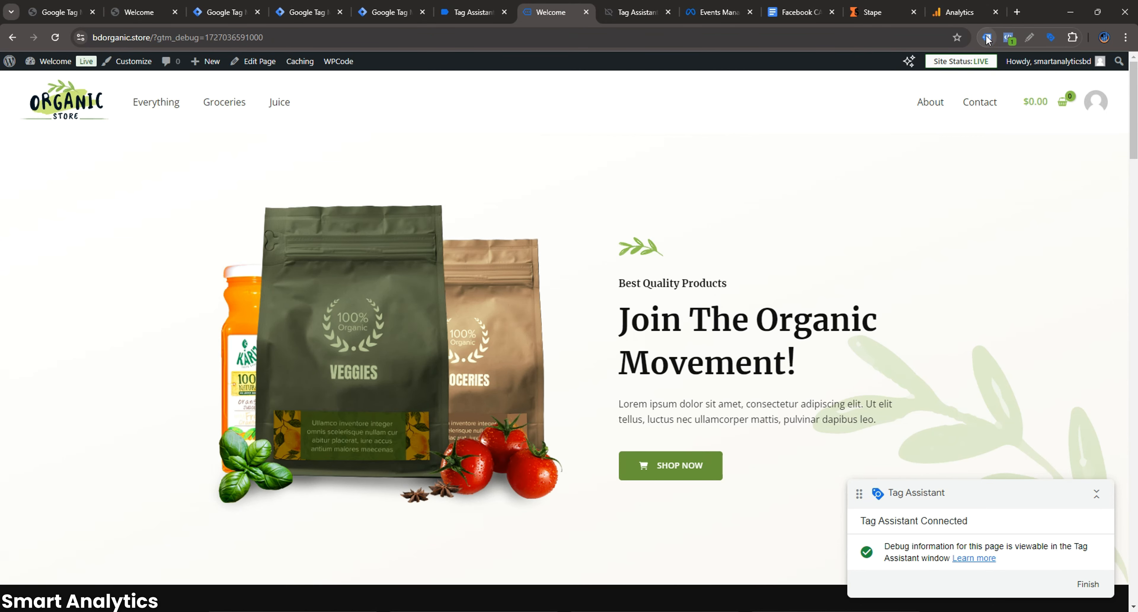
click(986, 37)
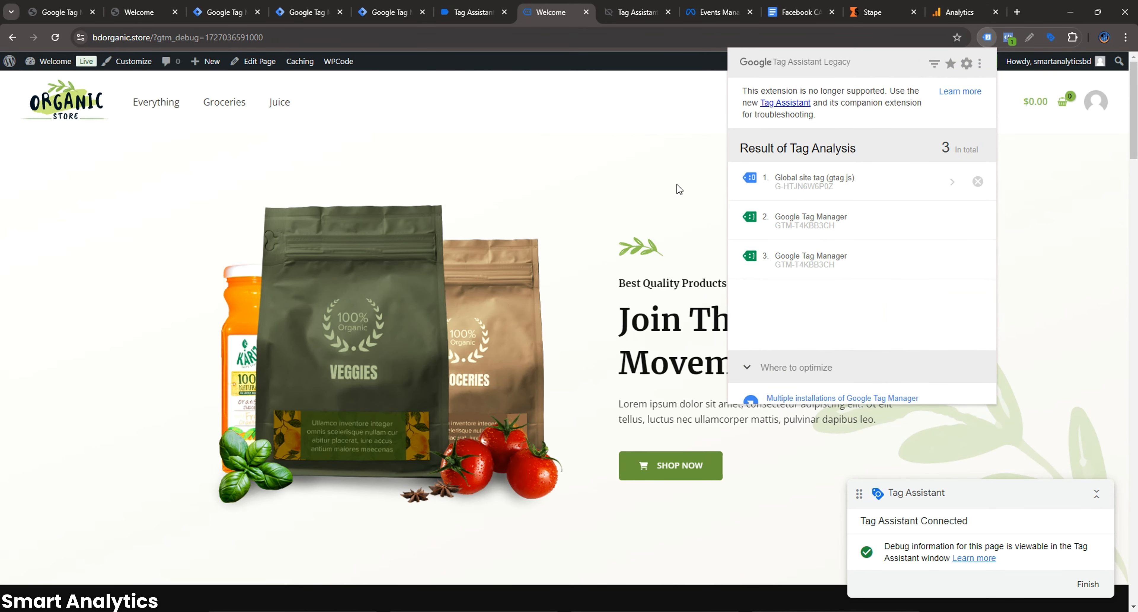
click(651, 154)
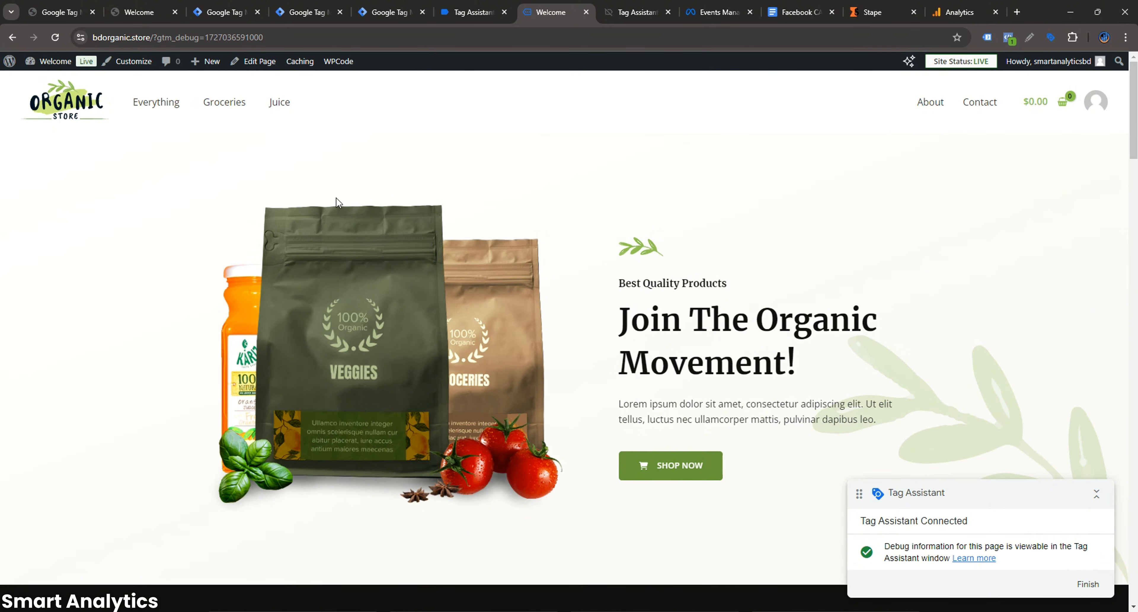
- Return to the Web container in Tag Manager and start a new tag of type Google Analytics: GA4 Event
click(390, 6)
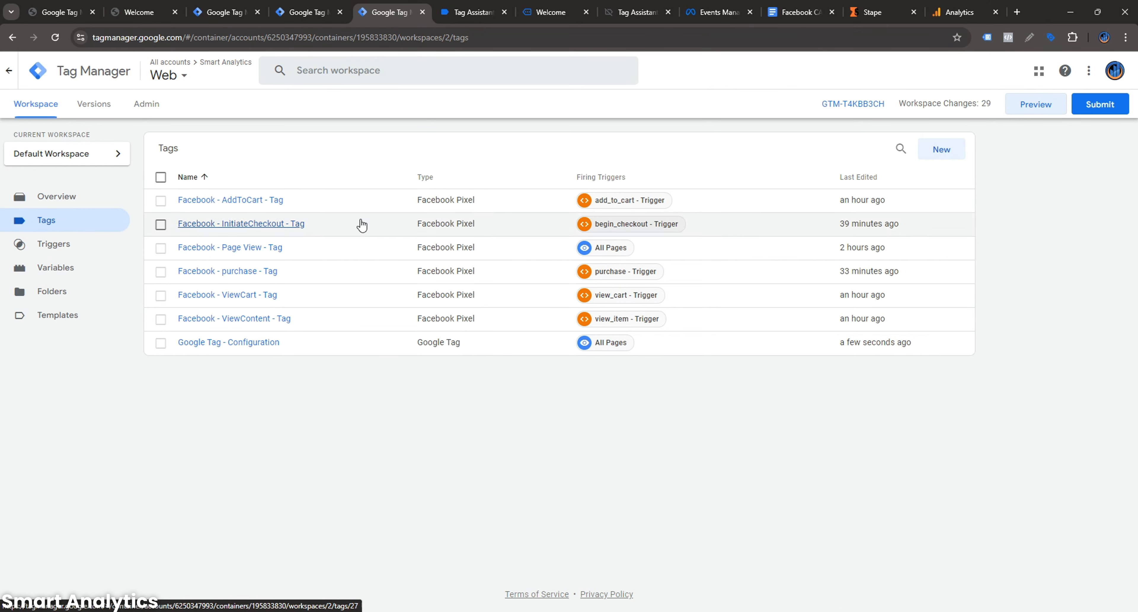
click(935, 156)
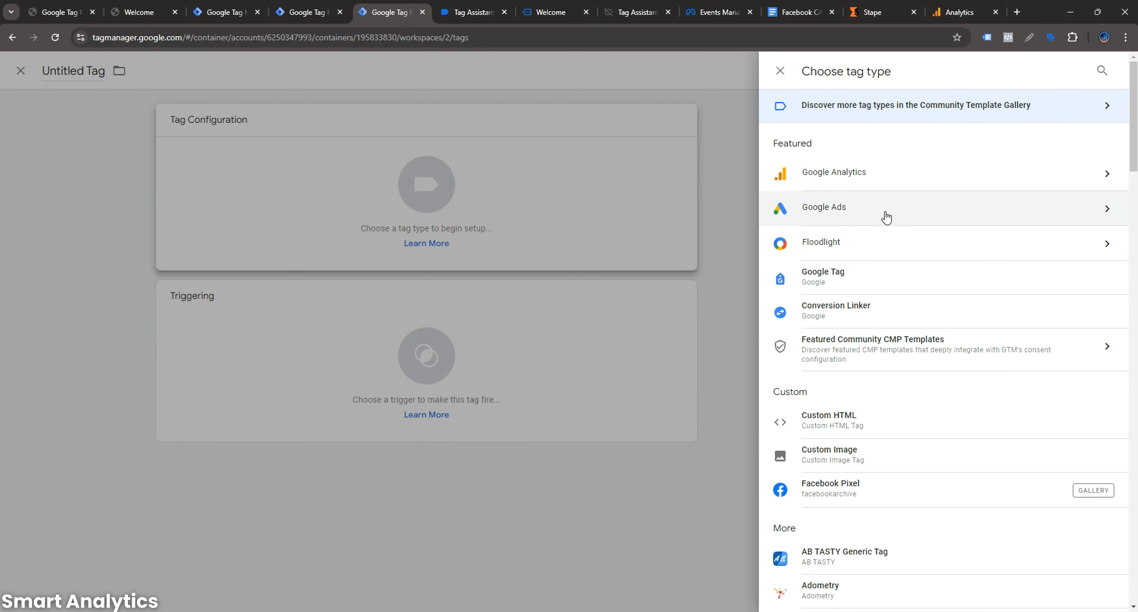
click(863, 187)
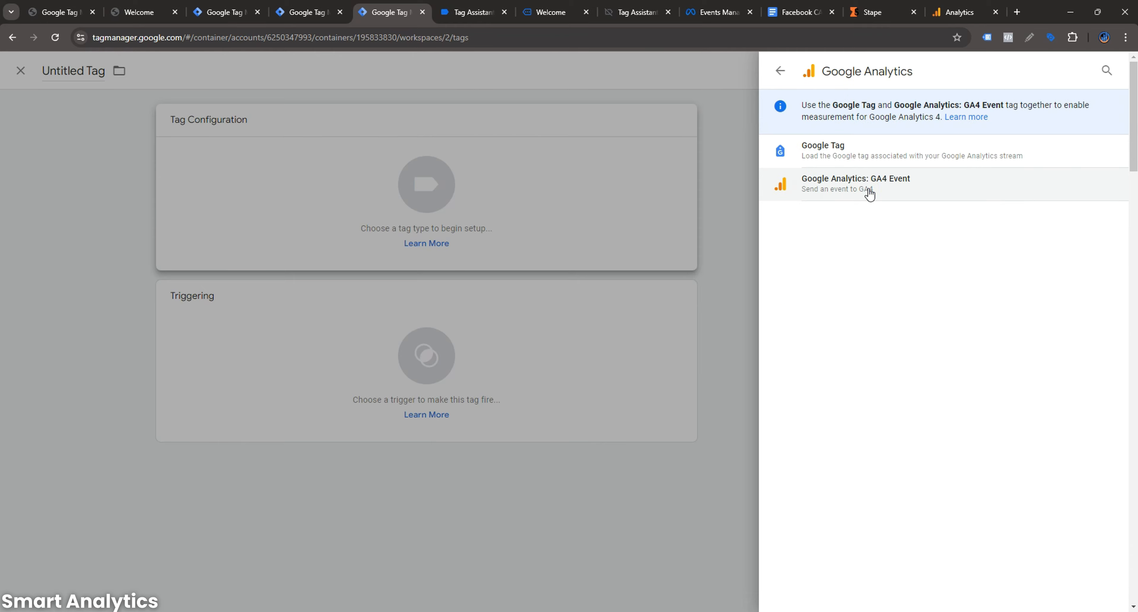
click(865, 190)
- Set the tag's Measurement ID to the GA4 - ID variable and its event name to page_view
click(541, 245)
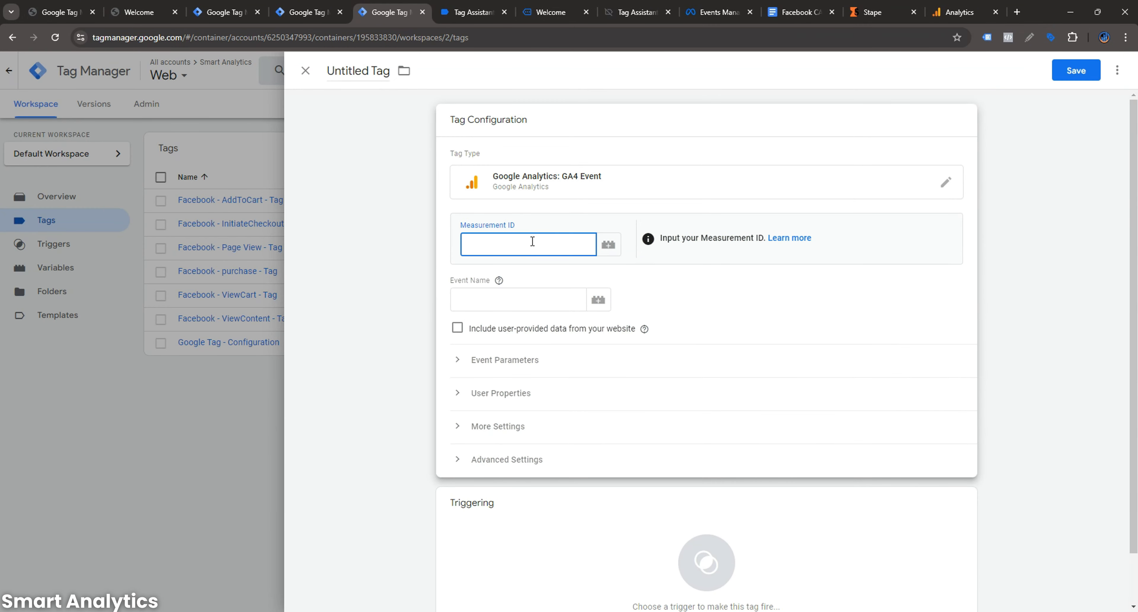
click(608, 245)
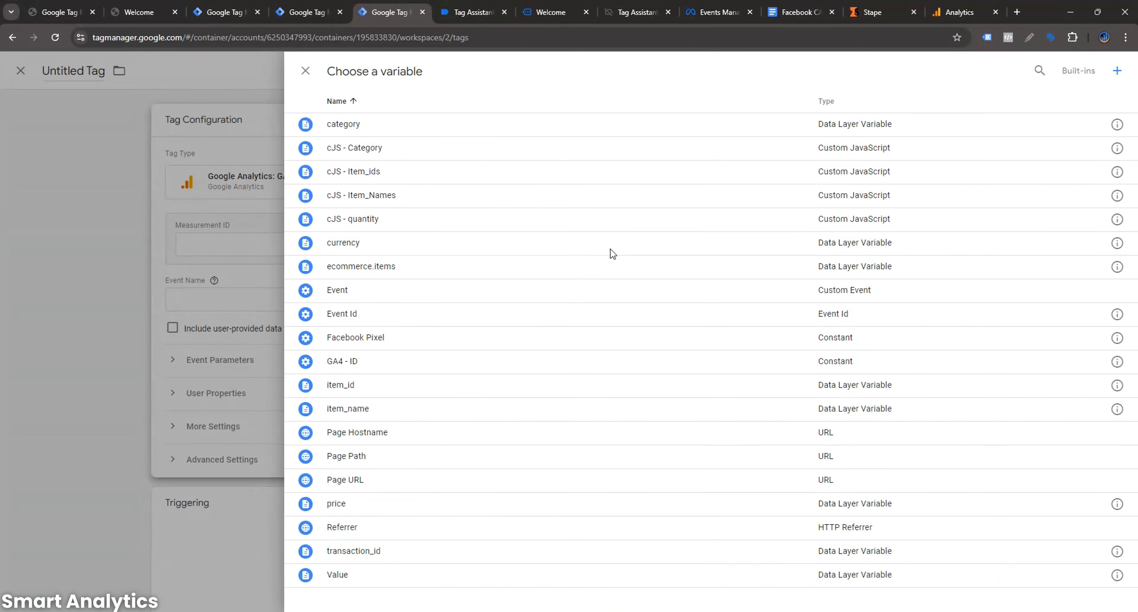
click(362, 370)
click(506, 305)
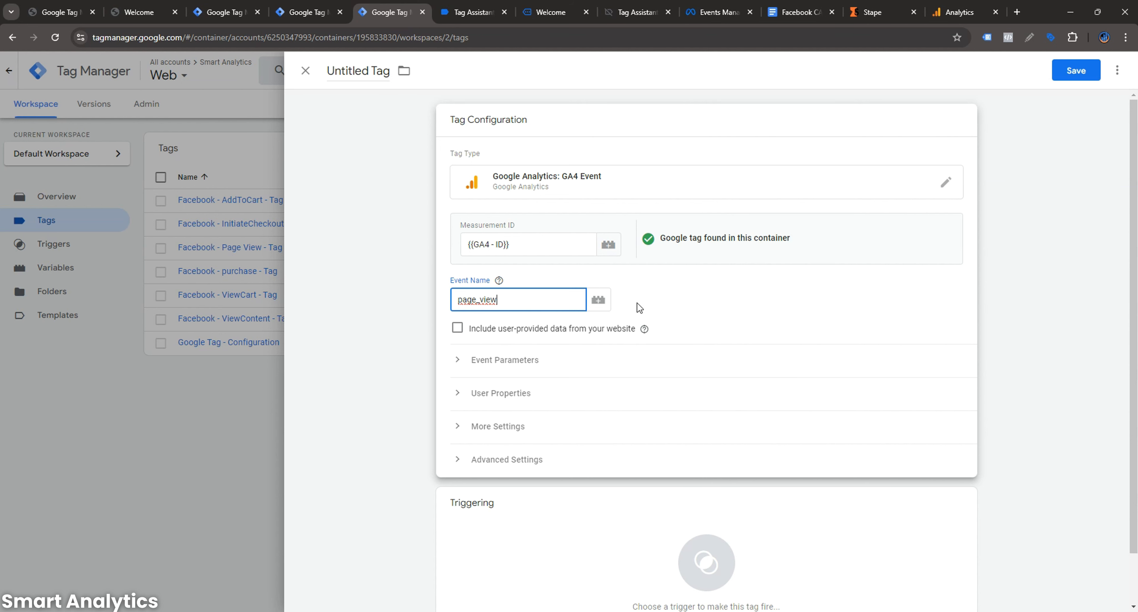
click(668, 302)
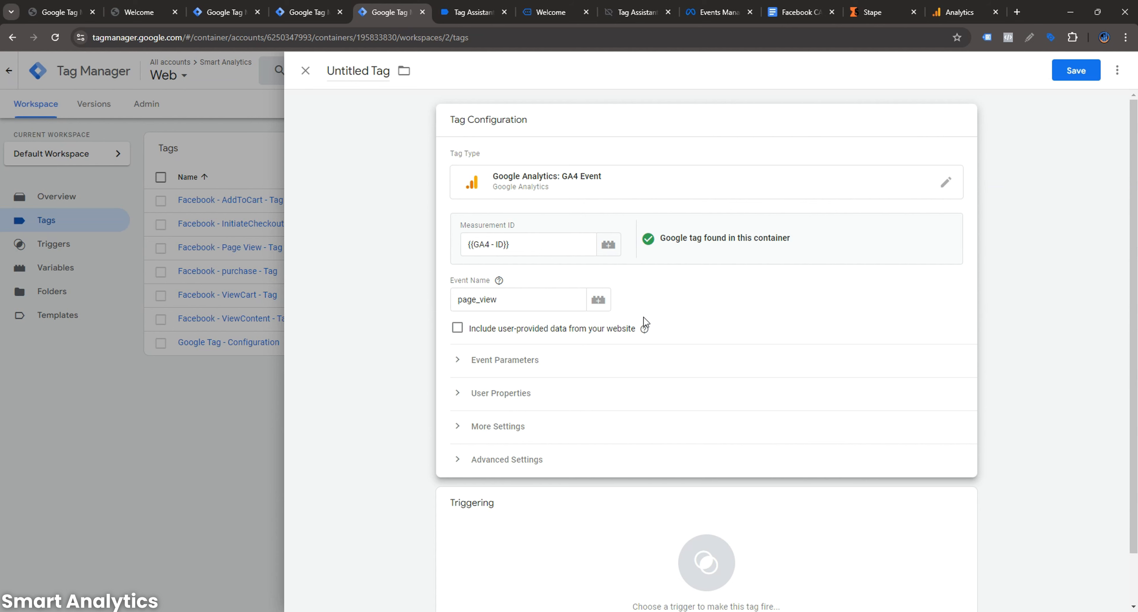
- Expand the event parameters and user properties, and add a user property named event_name
click(549, 362)
scroll(551, 362, down, 3)
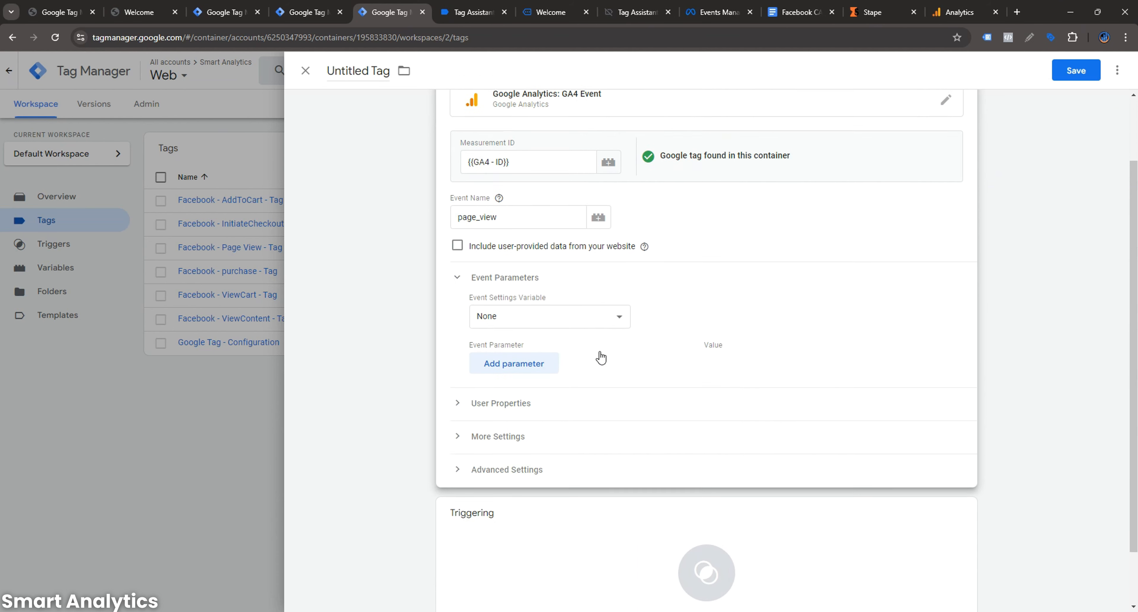
click(554, 351)
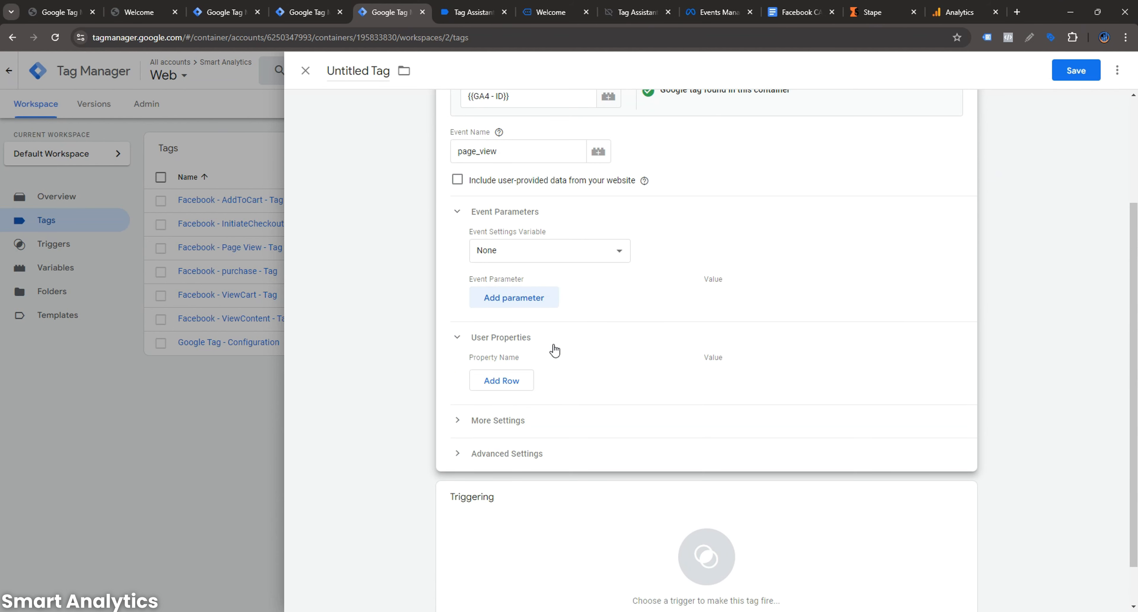
click(505, 381)
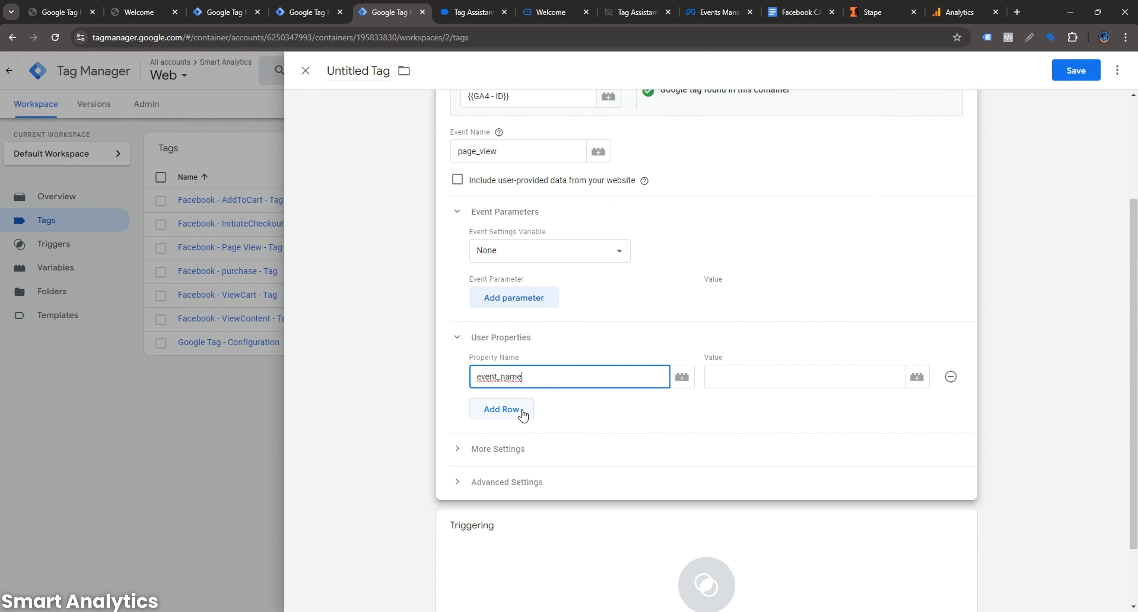
scroll(752, 336, down, 2)
scroll(601, 281, up, 4)
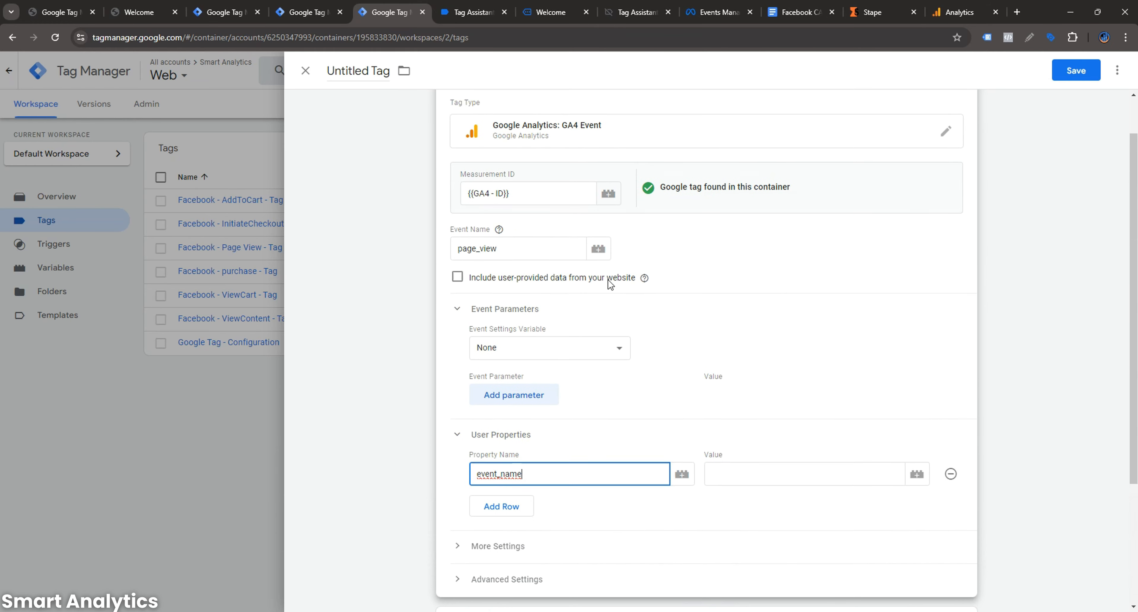
click(528, 251)
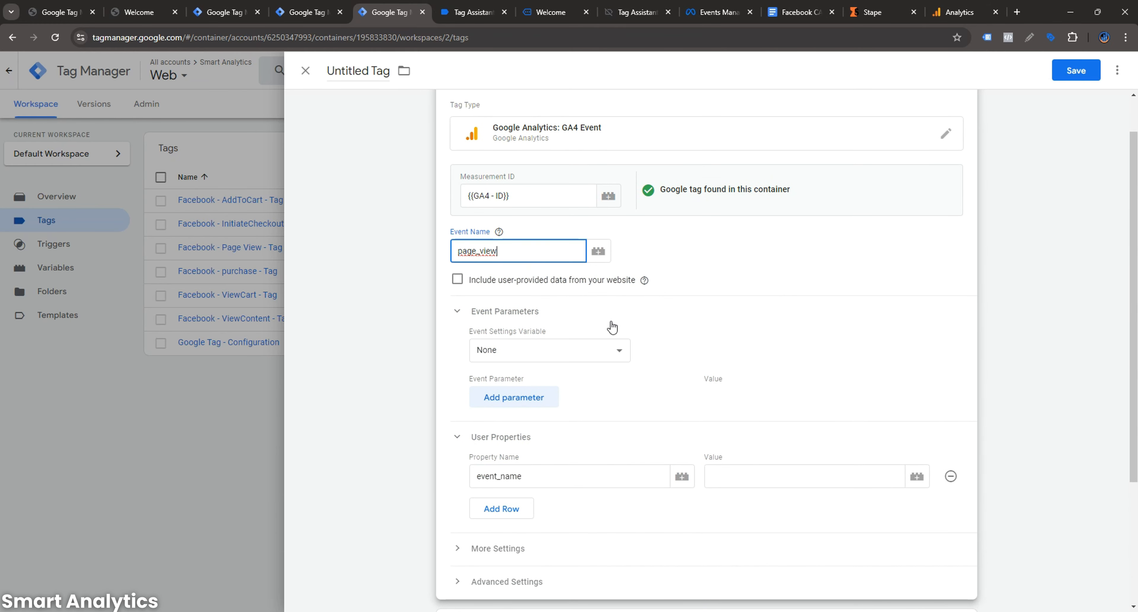
click(518, 244)
click(433, 256)
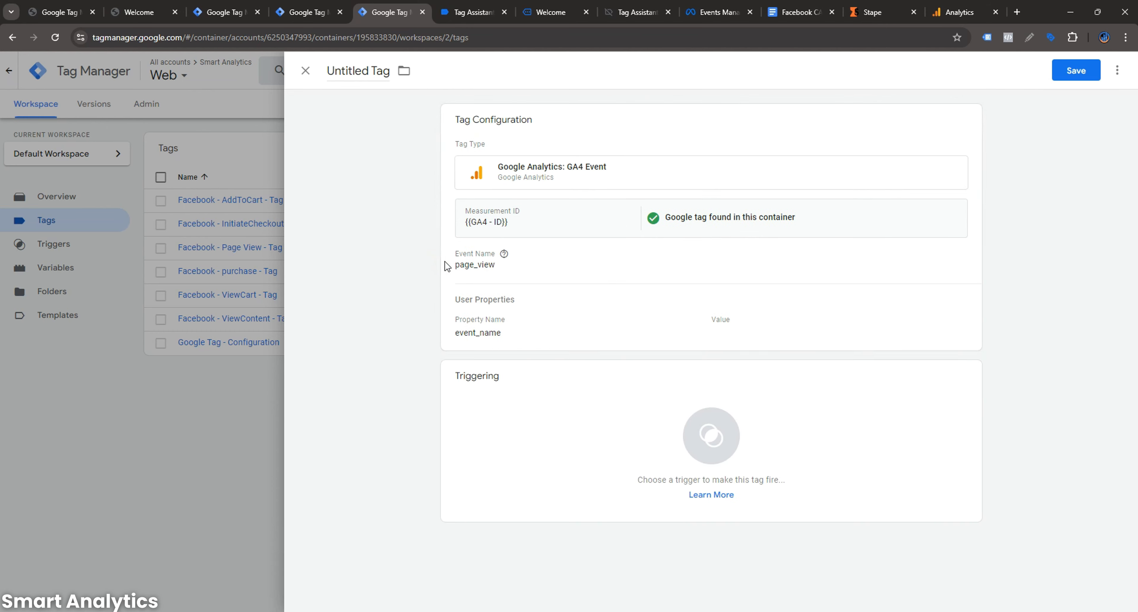
click(749, 329)
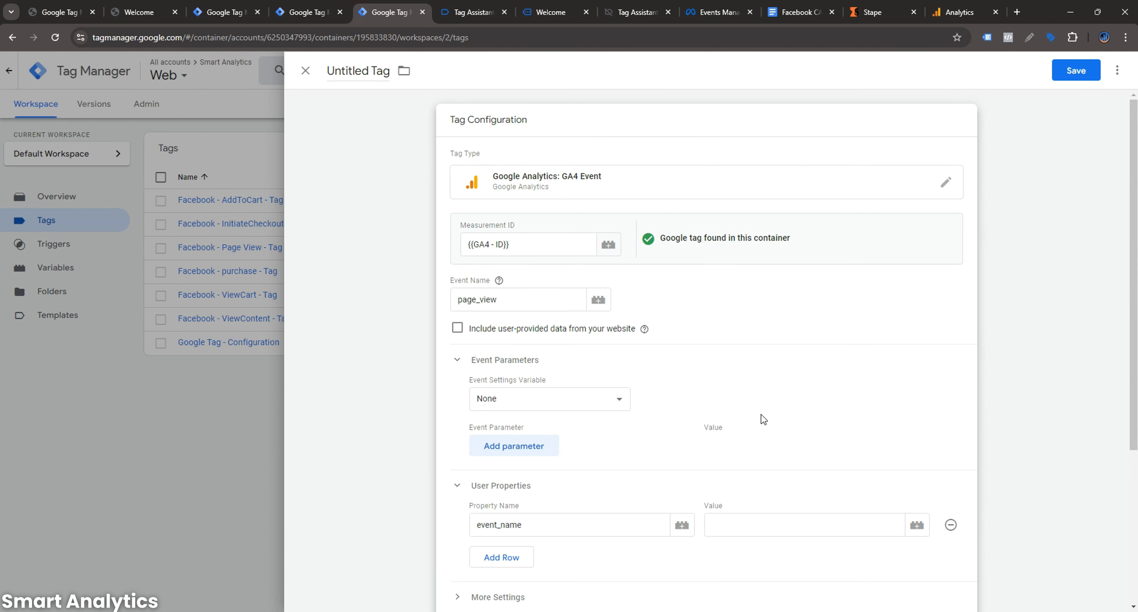
click(739, 520)
text(https://server.bdorganic.store)
- Replace the event_name property's value with page_view, copied from the tag's event name
scroll(740, 520, down, 3)
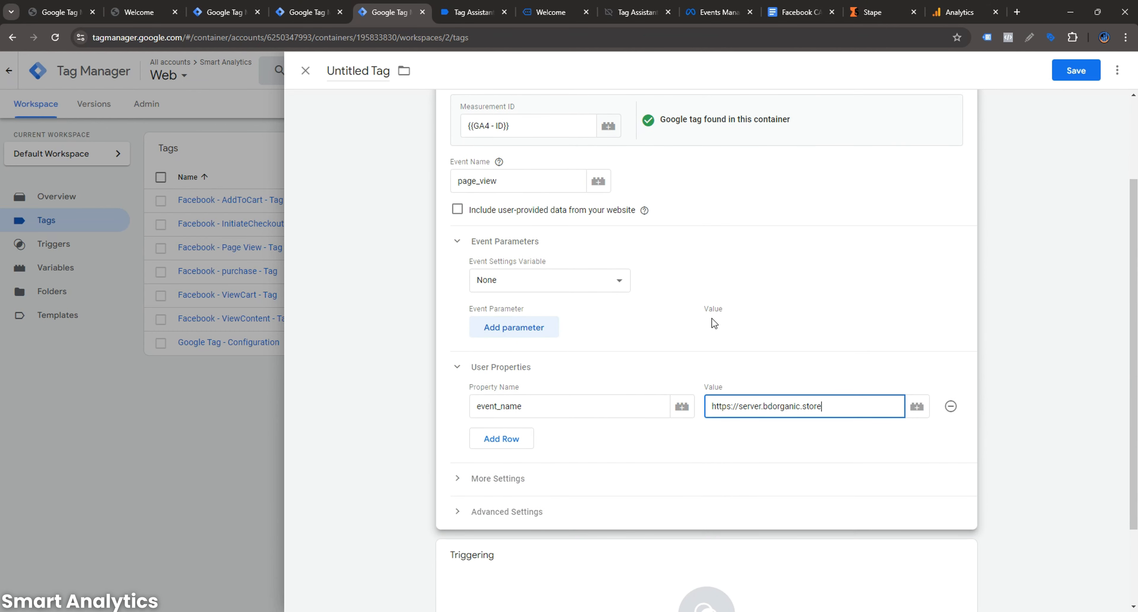
double_click(464, 190)
key(ctrl+c)
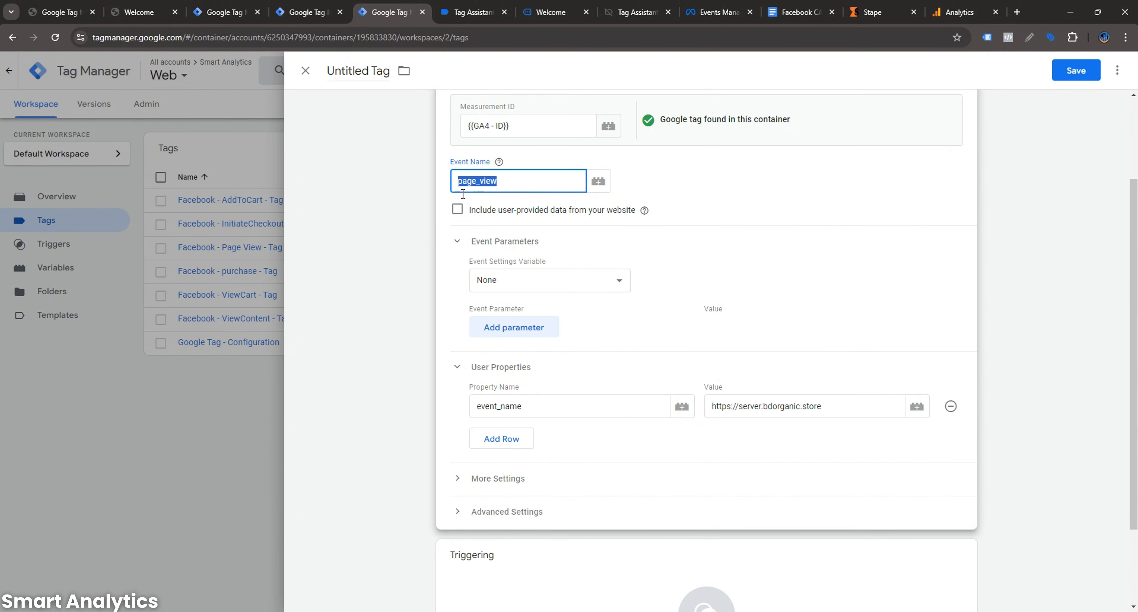
click(797, 416)
key(ctrl+a)
key(ctrl+v)
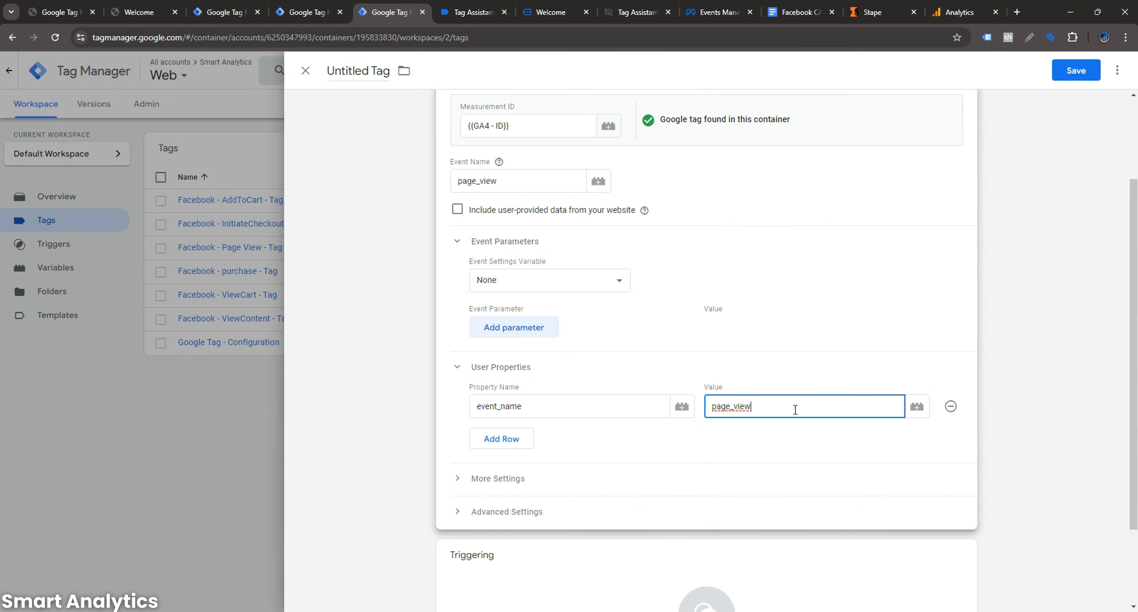
- Add a second user property named event_id with the Event Id variable as its value
click(499, 438)
scroll(642, 343, down, 3)
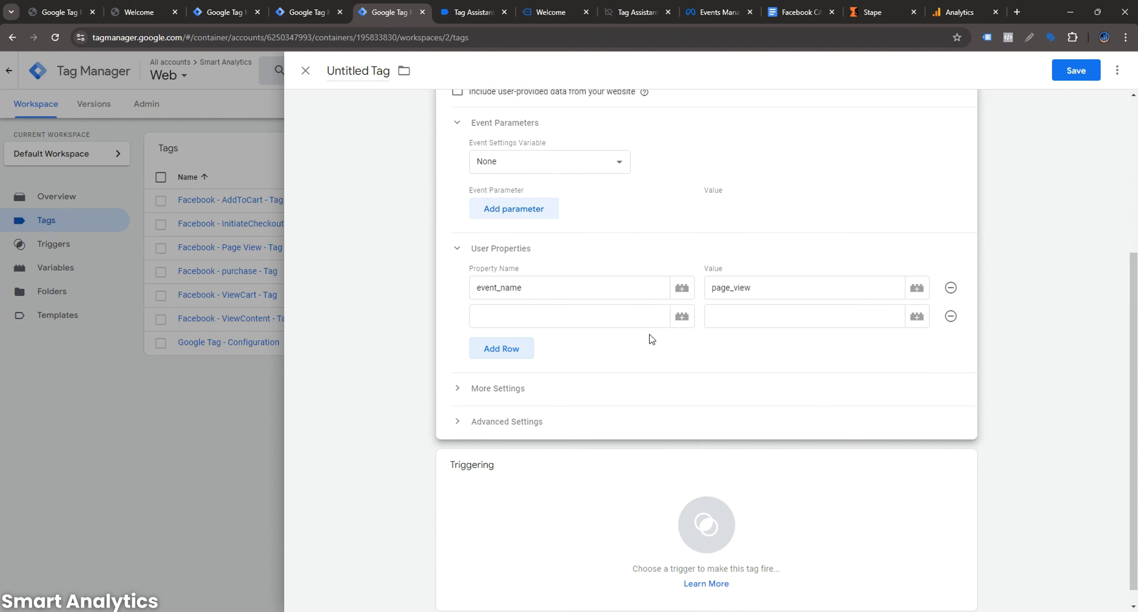
click(518, 322)
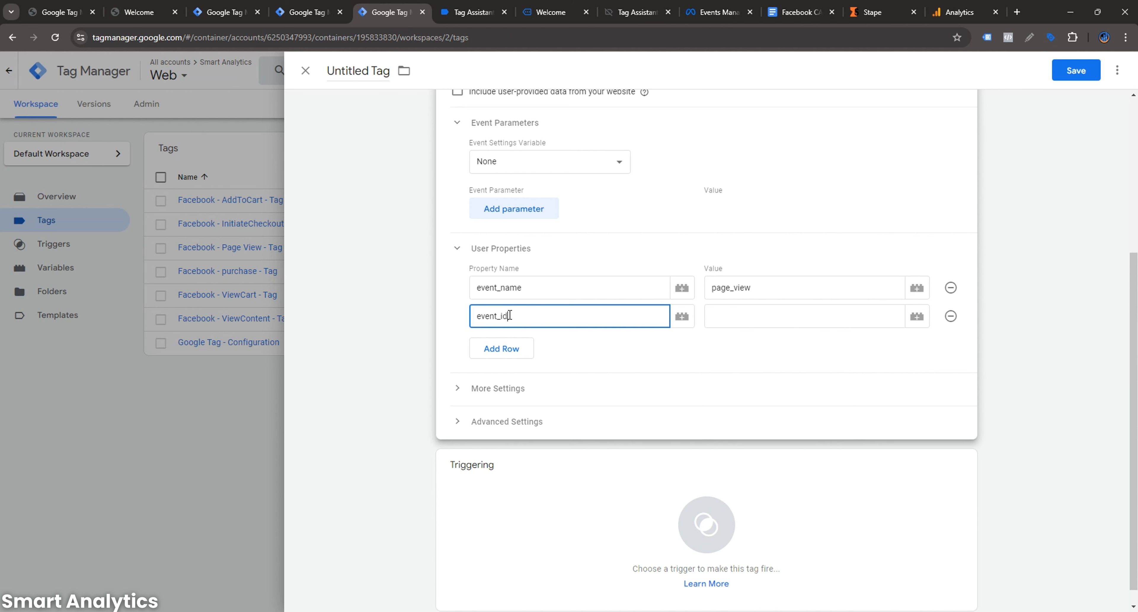
click(750, 317)
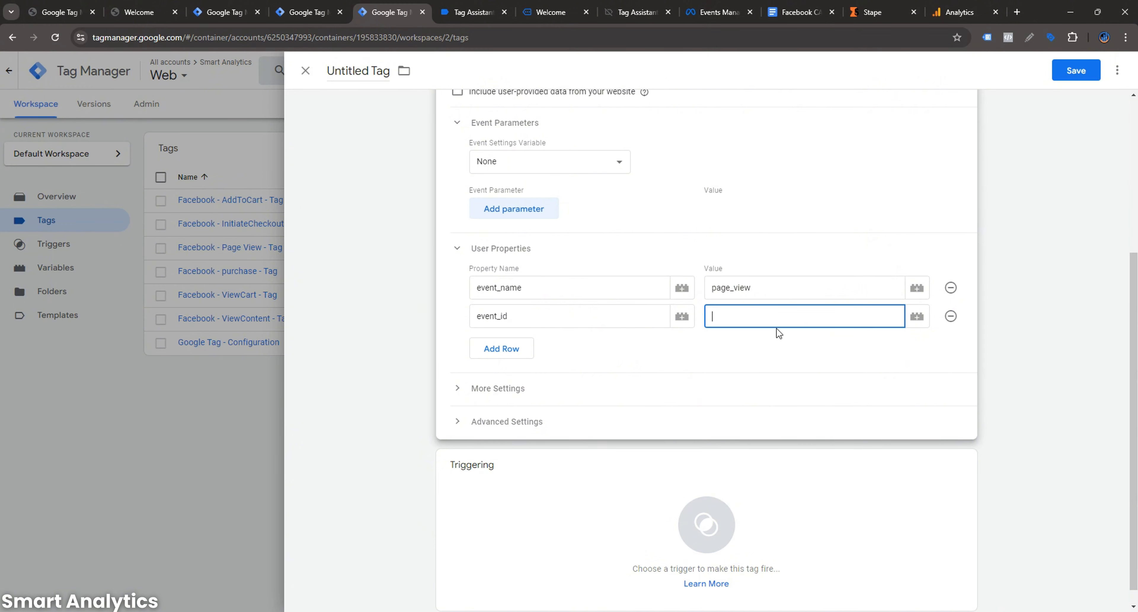
click(912, 317)
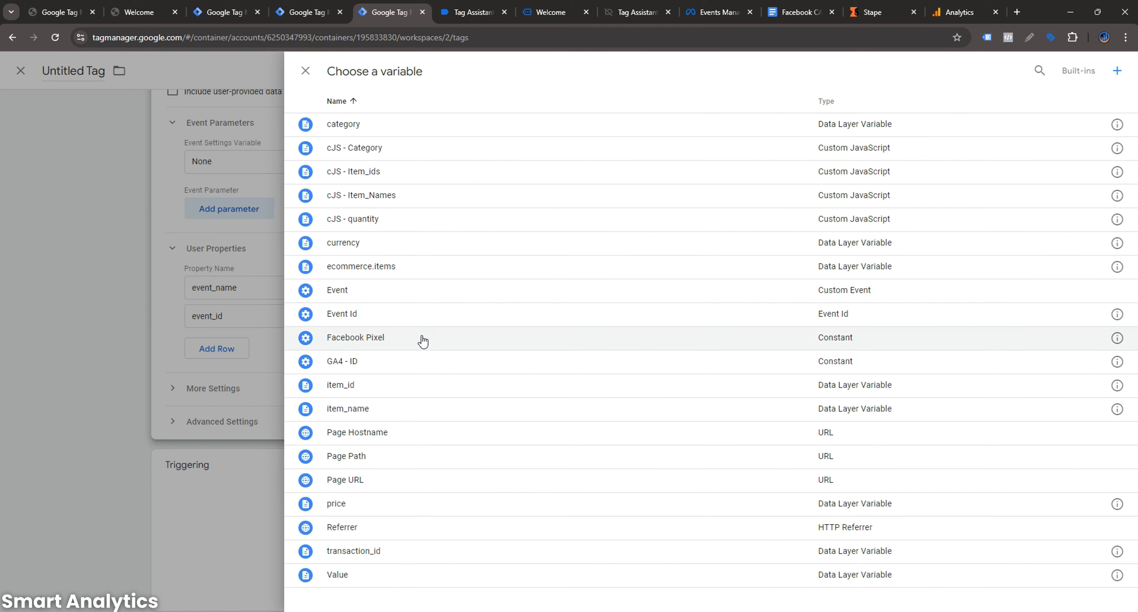
click(370, 322)
click(511, 353)
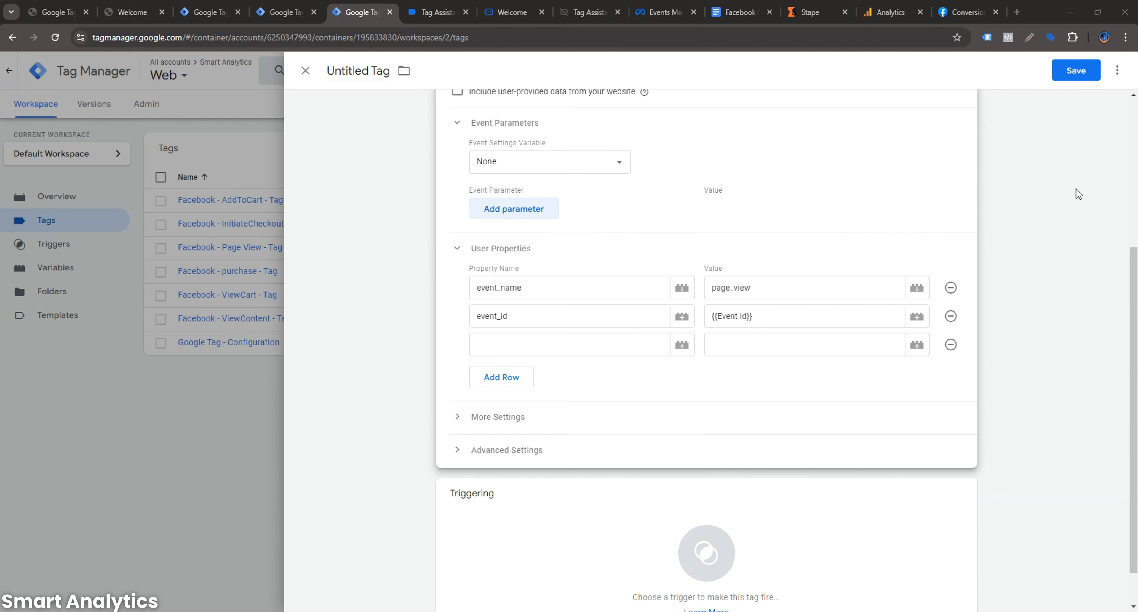
click(956, 13)
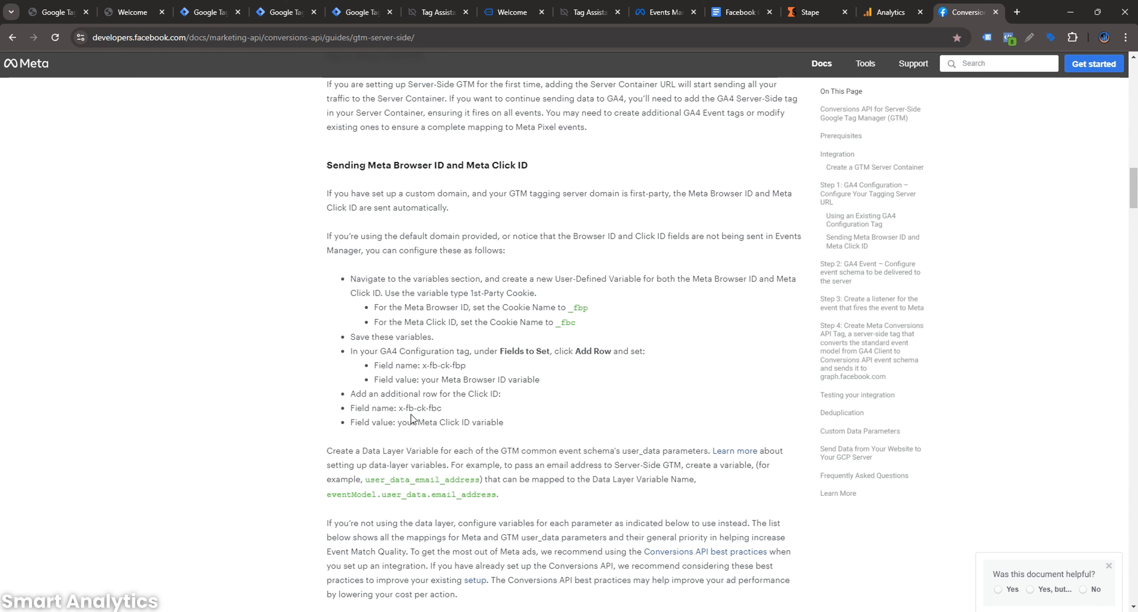
drag(396, 410, 444, 416)
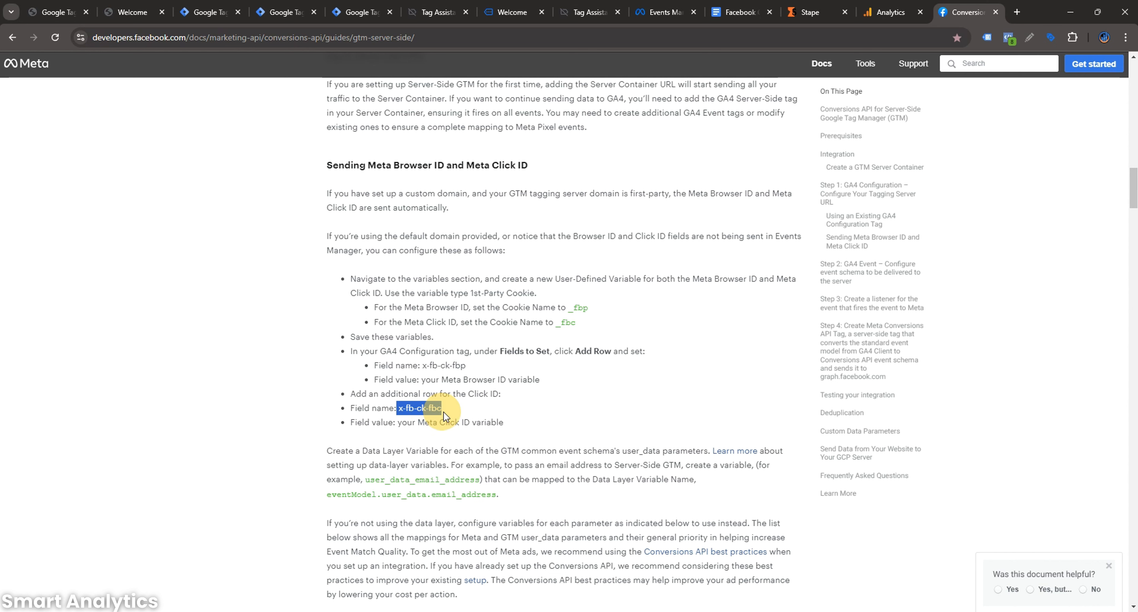
drag(422, 365, 467, 367)
key(ctrl+c)
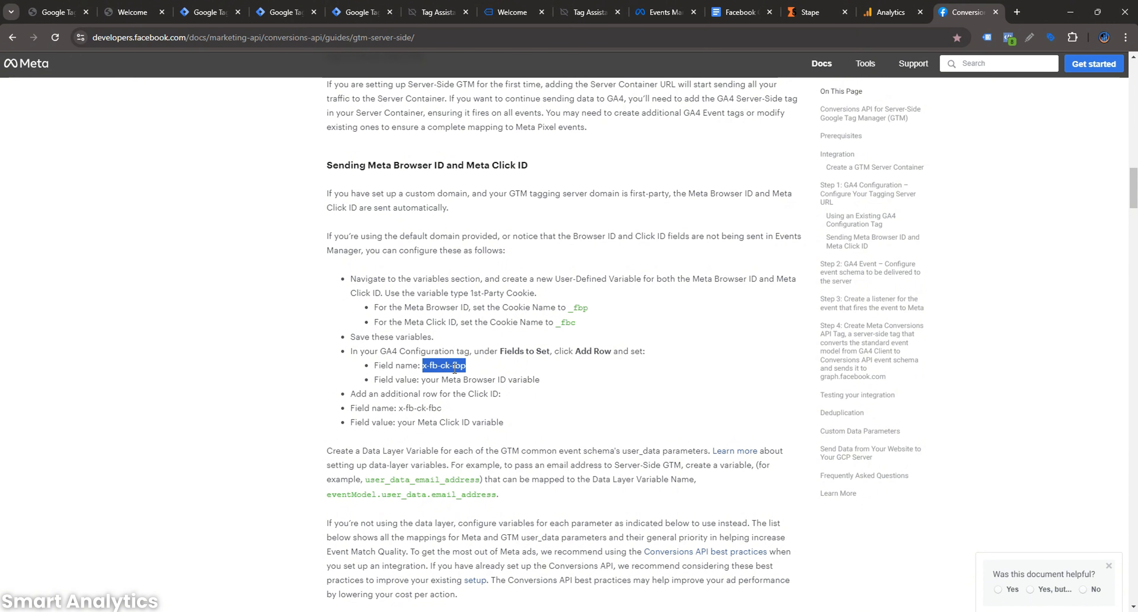
click(472, 381)
click(362, 12)
click(506, 343)
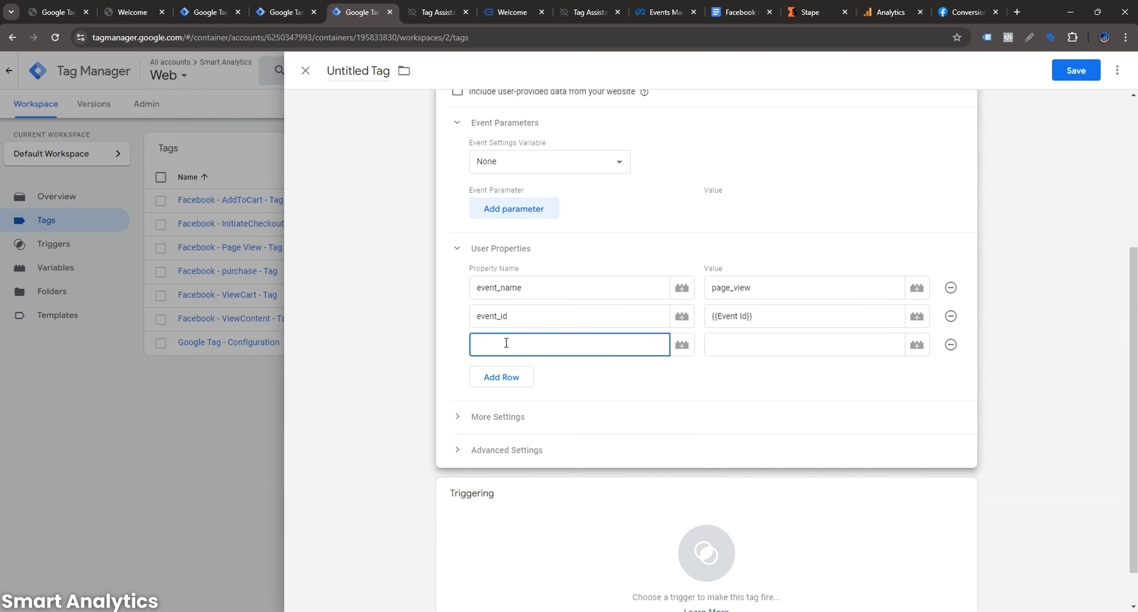
key(ctrl+v)
- Start a new variable for the x-fb-ck-fbp property's value and open its variable type choices
click(834, 351)
click(917, 346)
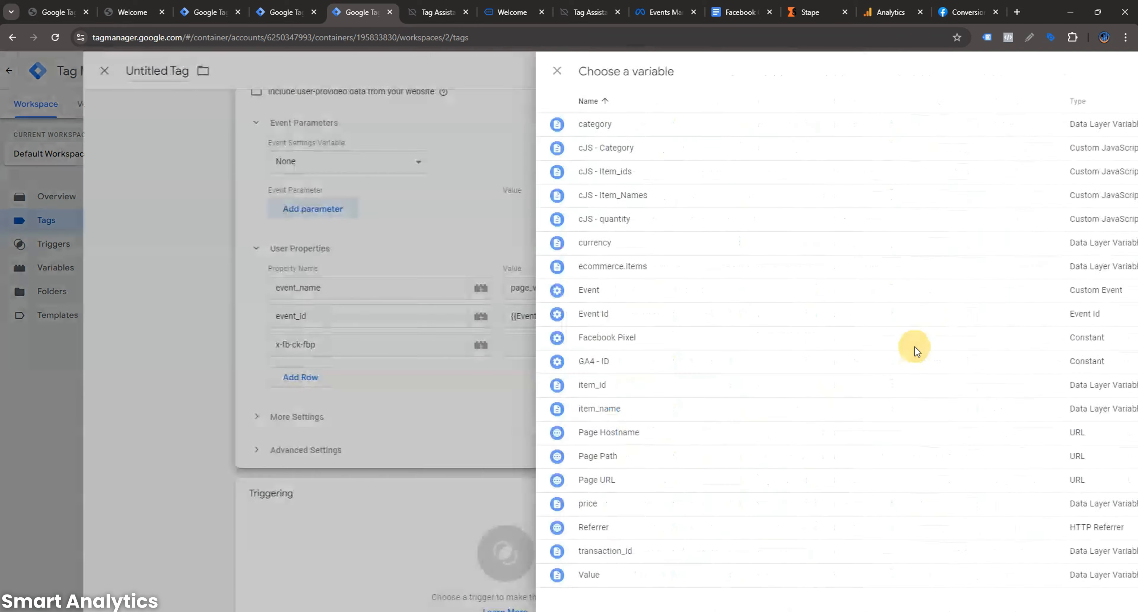
click(1117, 71)
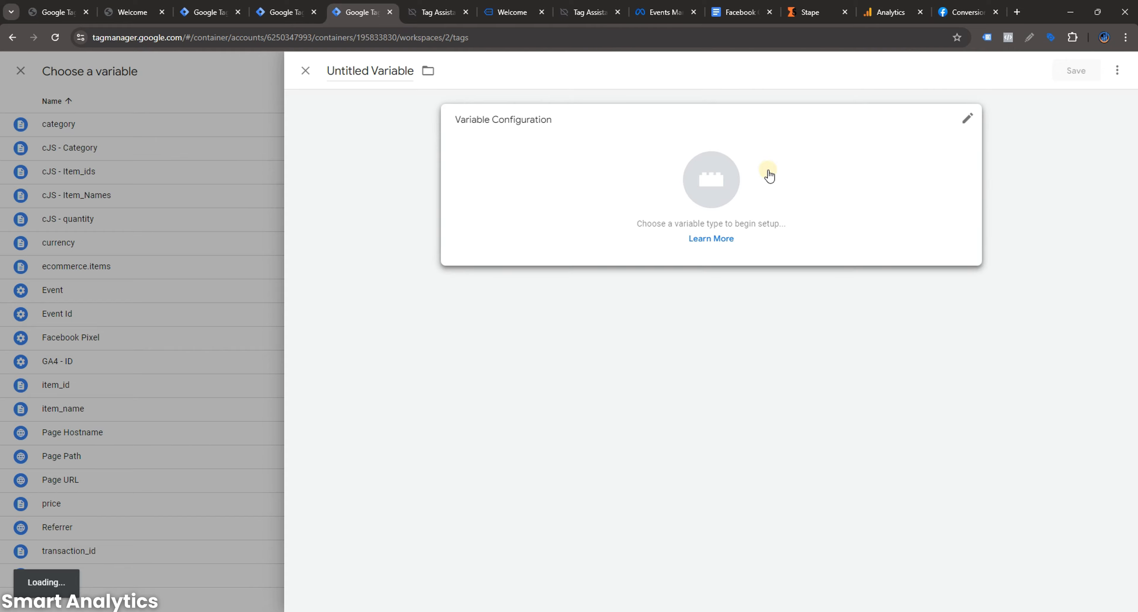
click(767, 173)
click(971, 12)
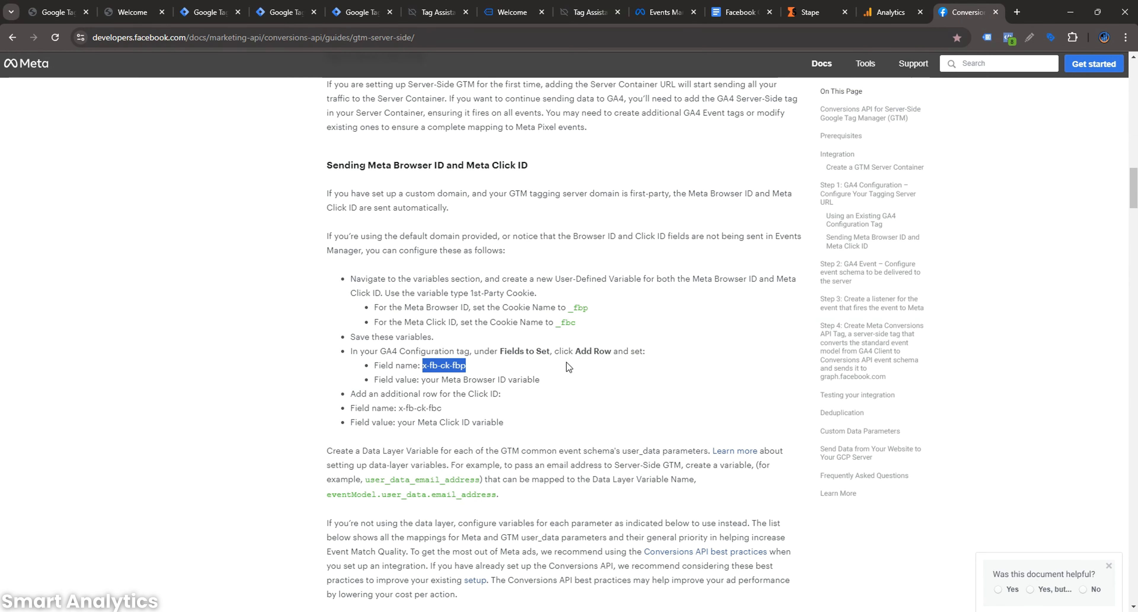
drag(421, 365, 468, 366)
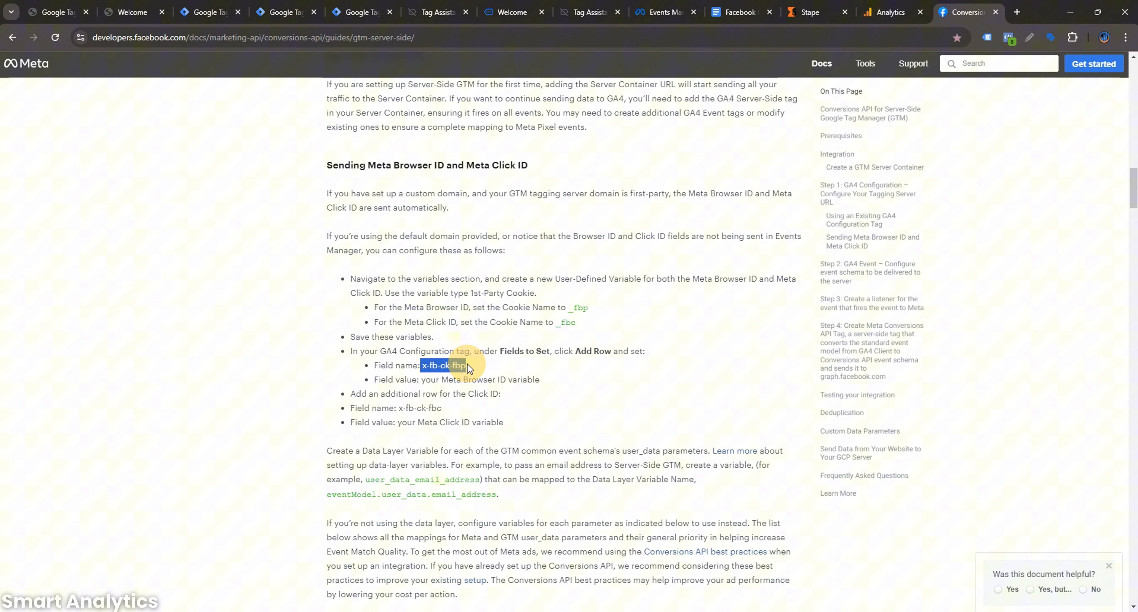
click(574, 308)
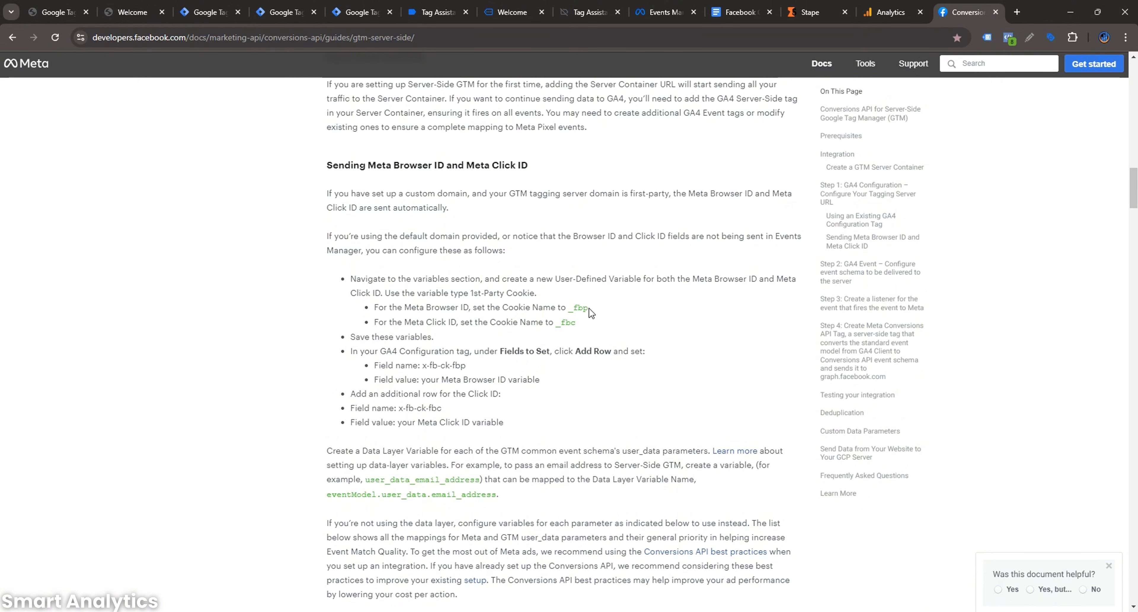
drag(435, 304, 589, 311)
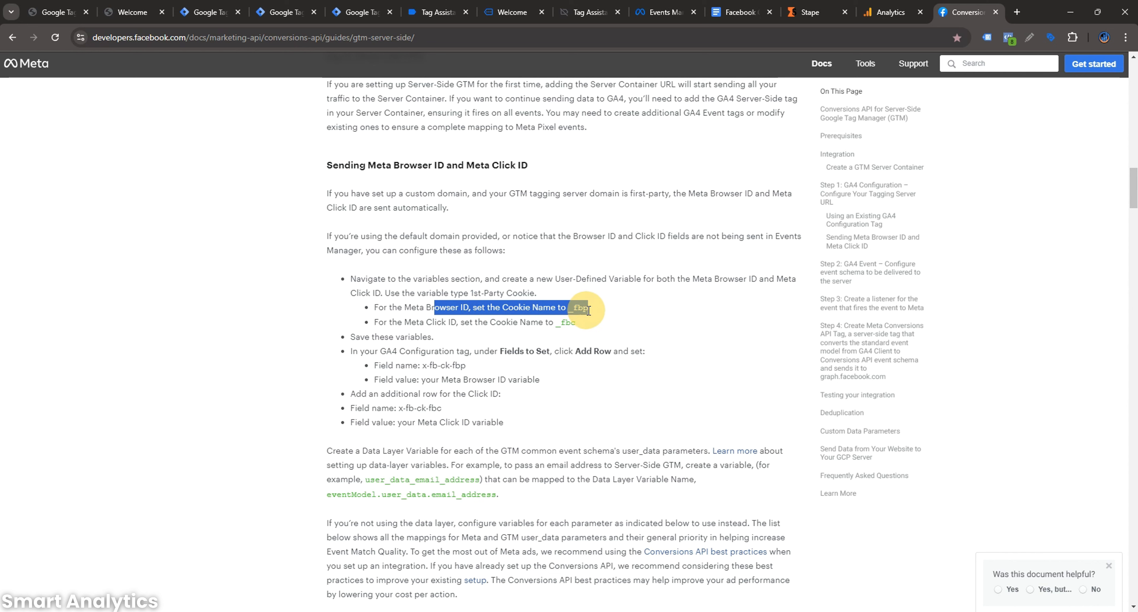
drag(503, 423, 328, 191)
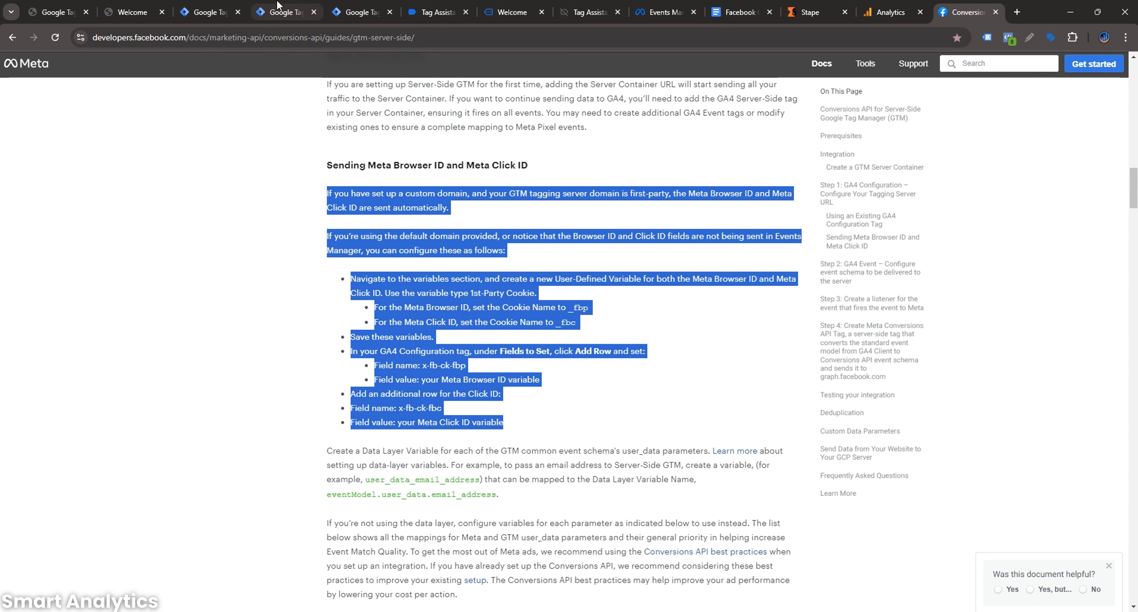
- Make the new variable a 1st Party Cookie with the cookie name _fbp, copied from Meta's guide
click(347, 9)
scroll(851, 234, down, 4)
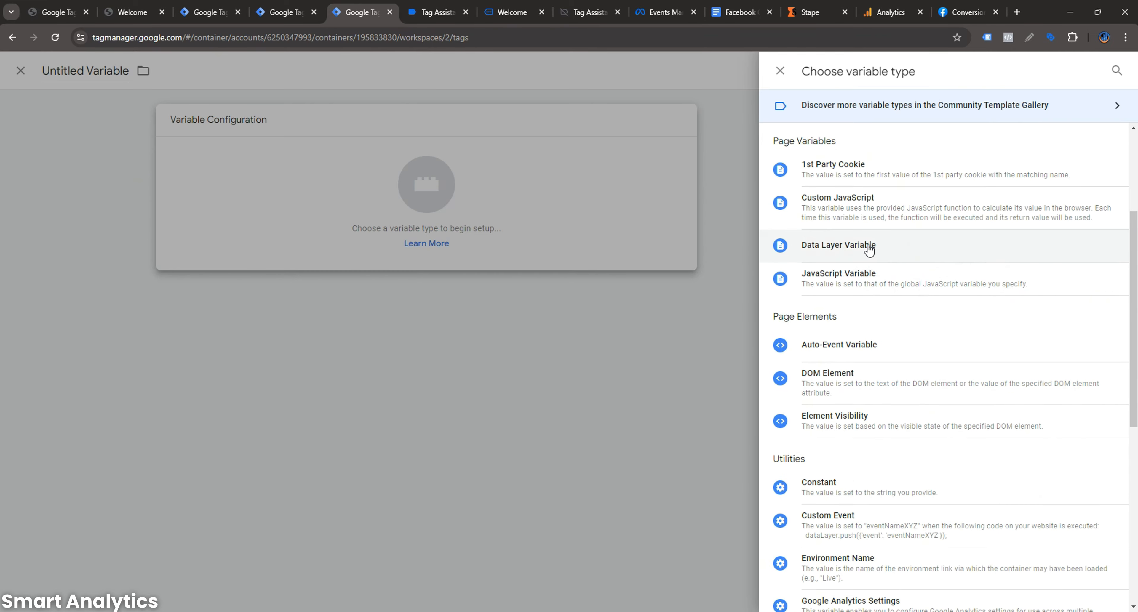
click(847, 171)
click(527, 244)
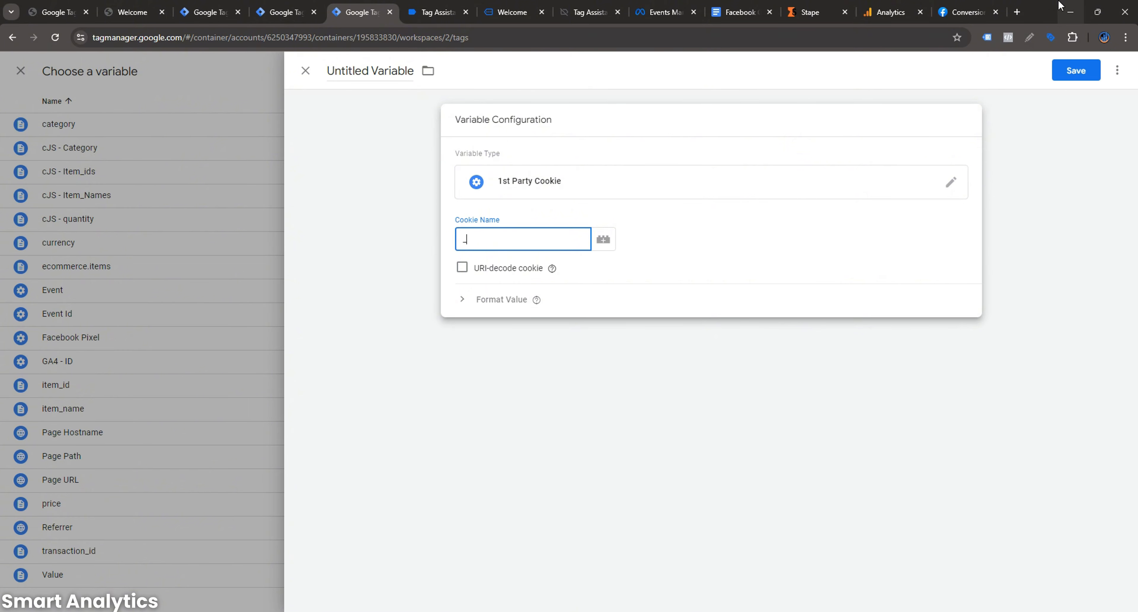
click(967, 12)
click(584, 312)
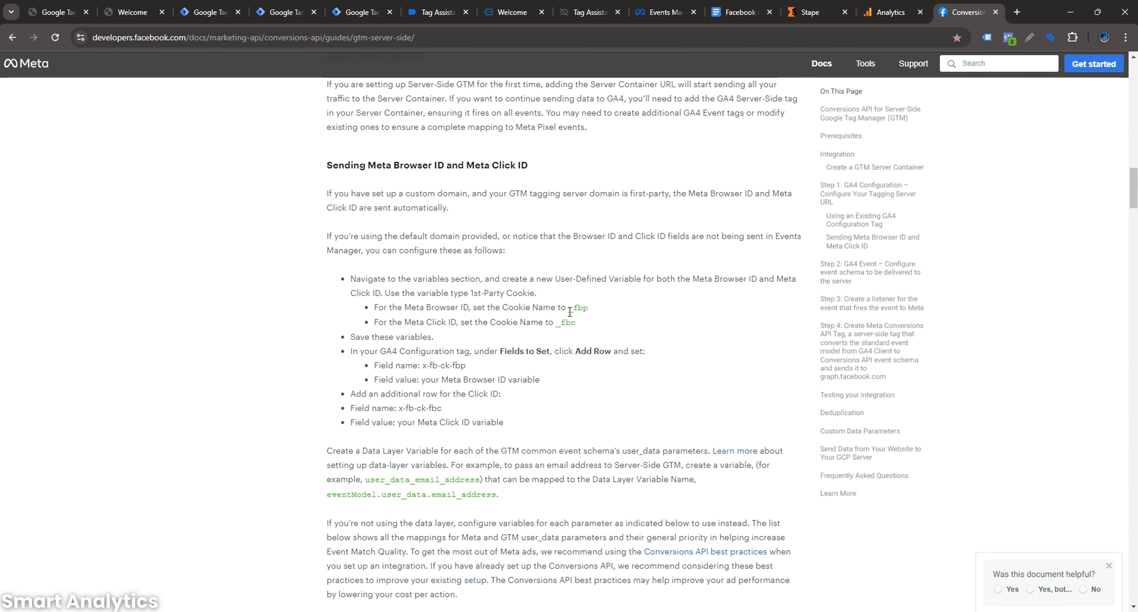
drag(570, 309, 589, 308)
click(358, 11)
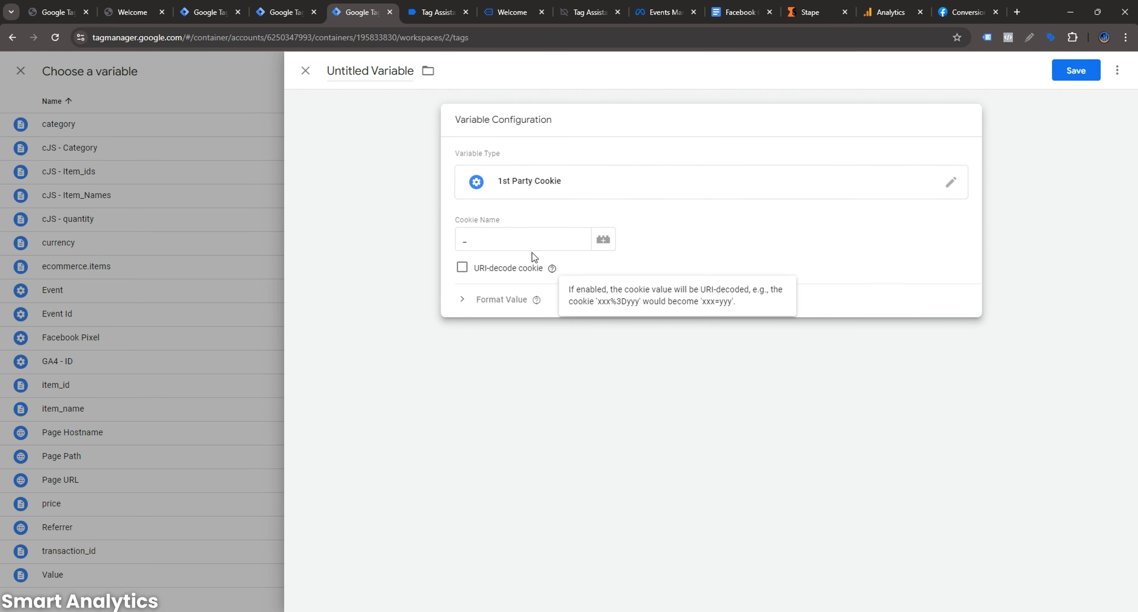
click(523, 245)
double_click(524, 245)
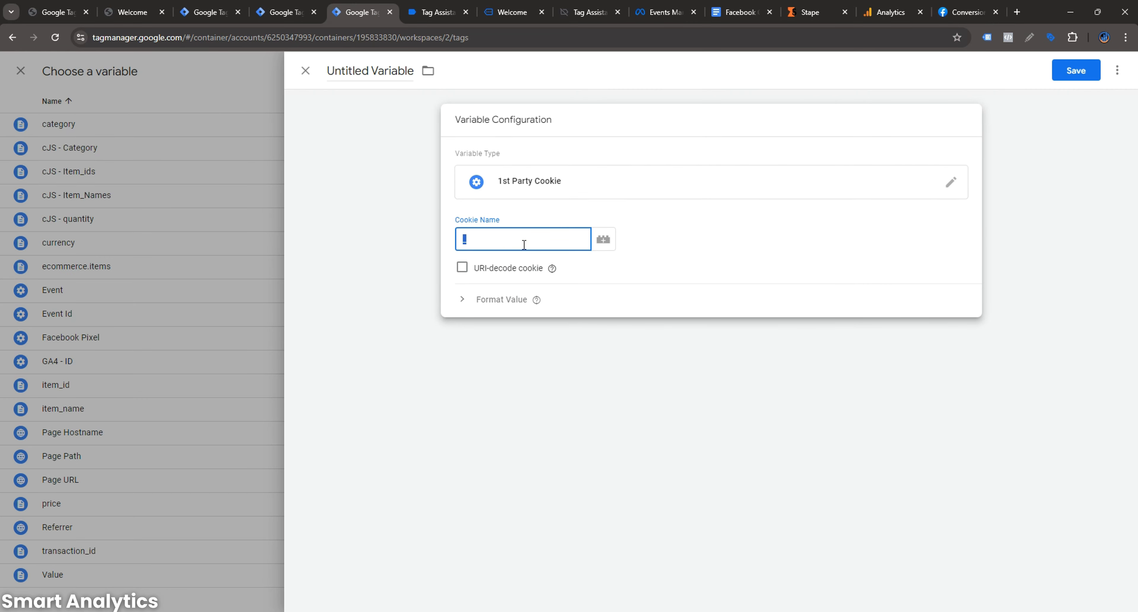
- Name the variable fbp and save it as the x-fb-ck-fbp property's value
triple_click(379, 70)
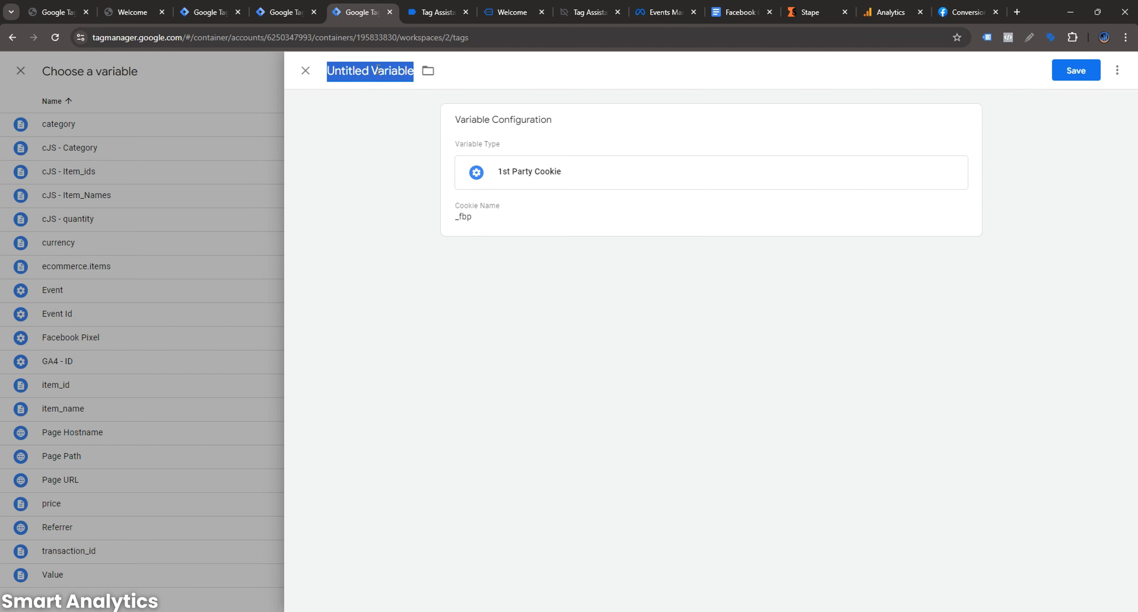
text(fbp)
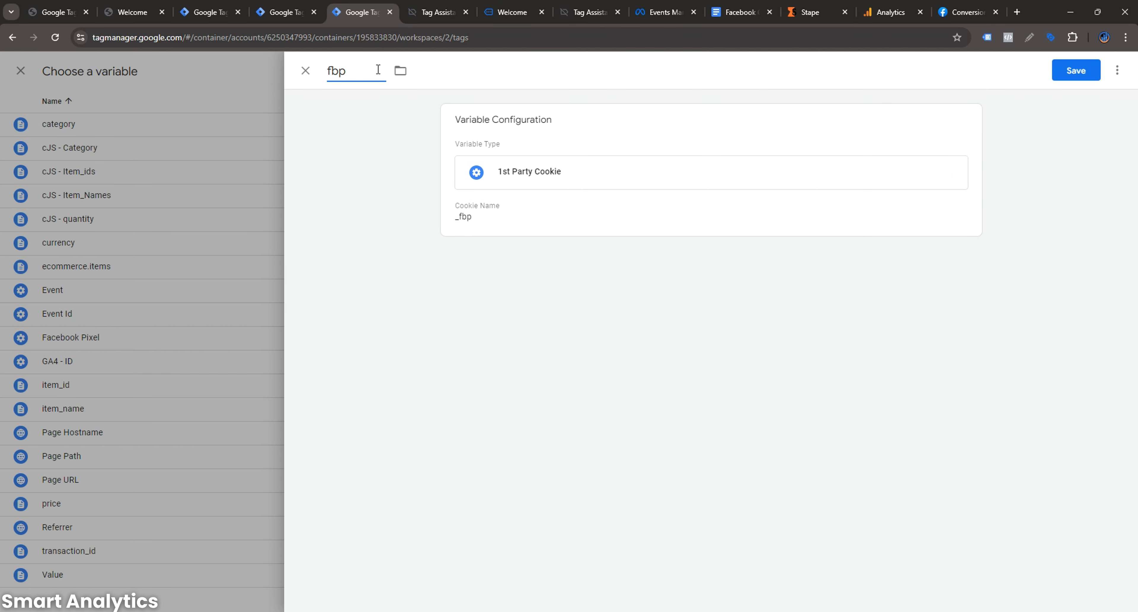
click(1077, 79)
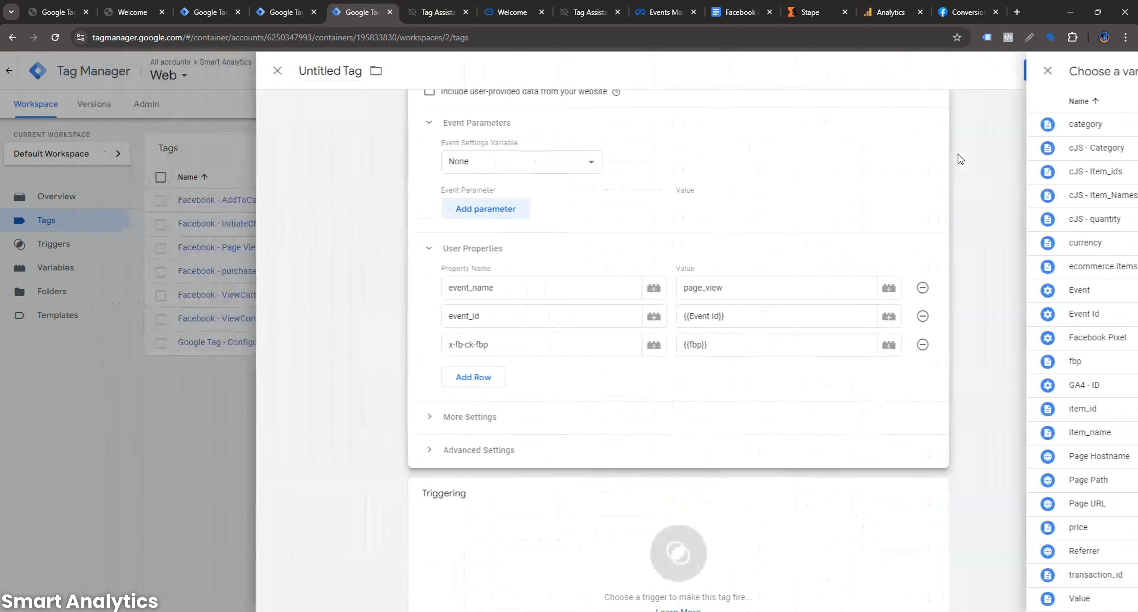
click(513, 377)
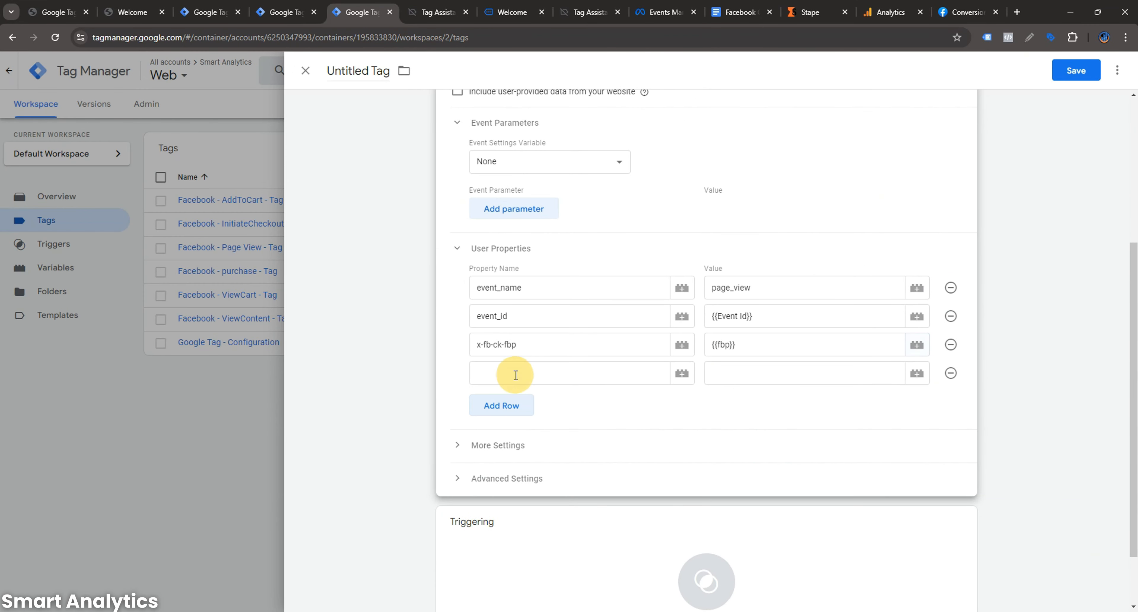
click(965, 11)
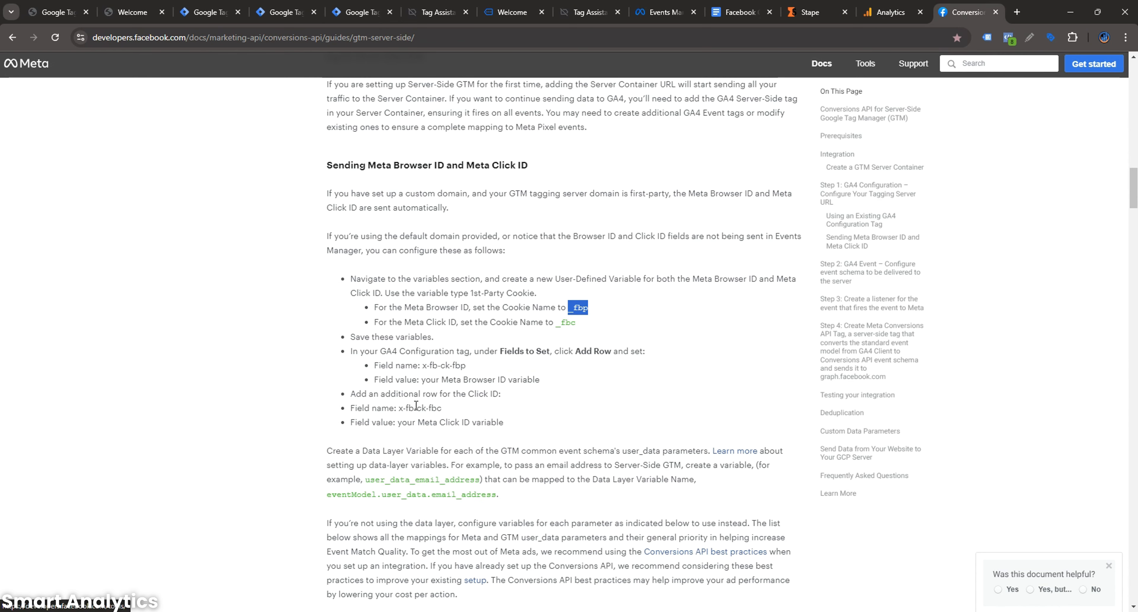
drag(400, 410, 445, 414)
key(ctrl+c)
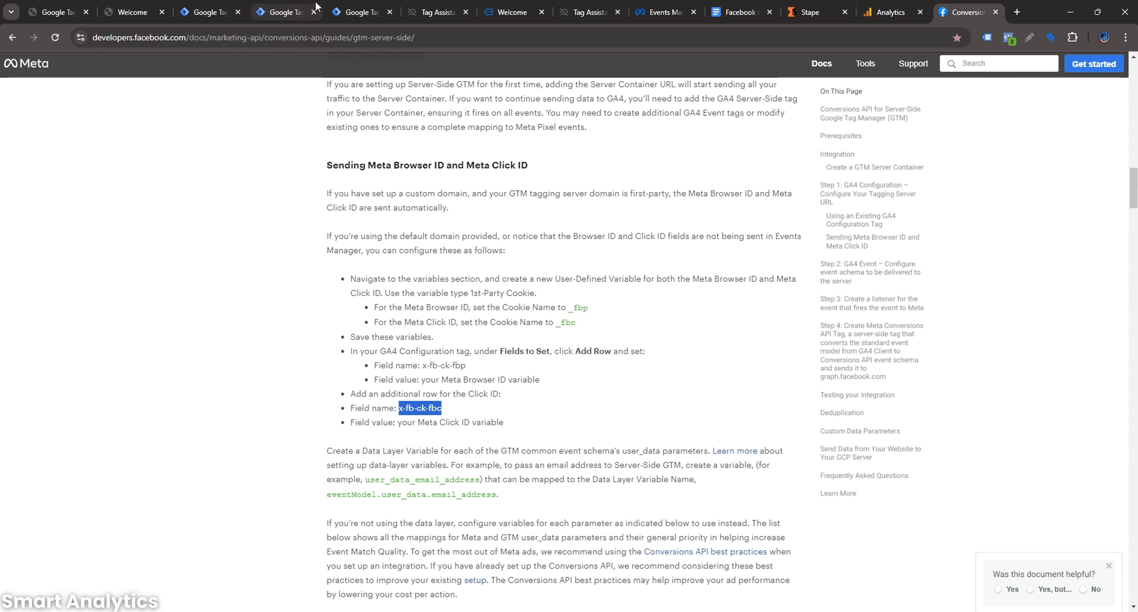
click(356, 6)
click(523, 378)
key(ctrl+v)
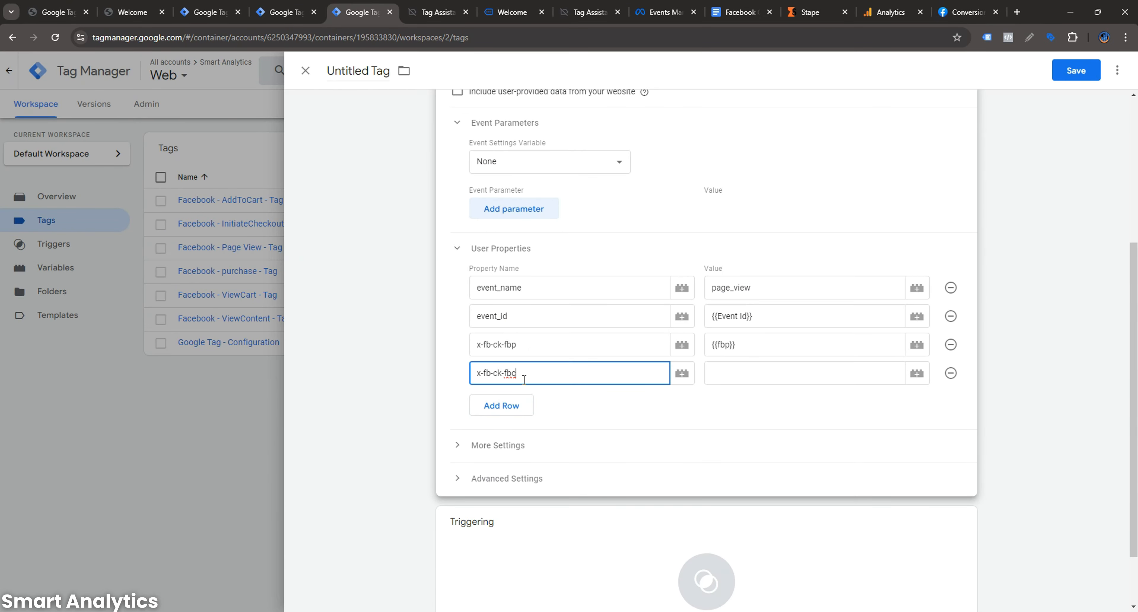
- Create a new 1st Party Cookie variable with the cookie name _fbc for the x-fb-ck-fbc property's value
click(777, 376)
click(917, 373)
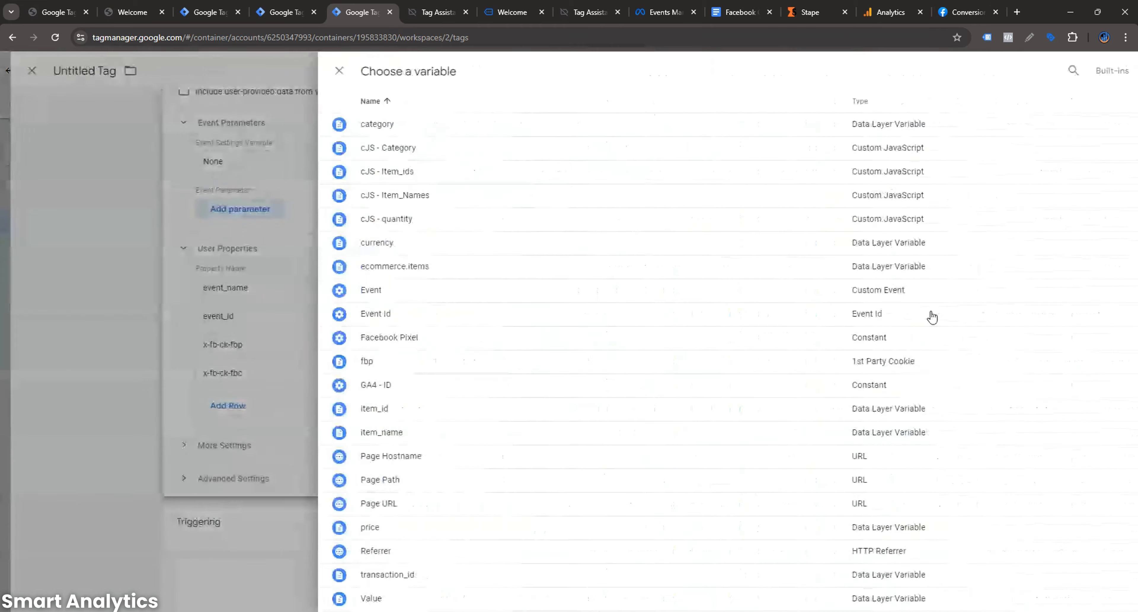
click(1121, 72)
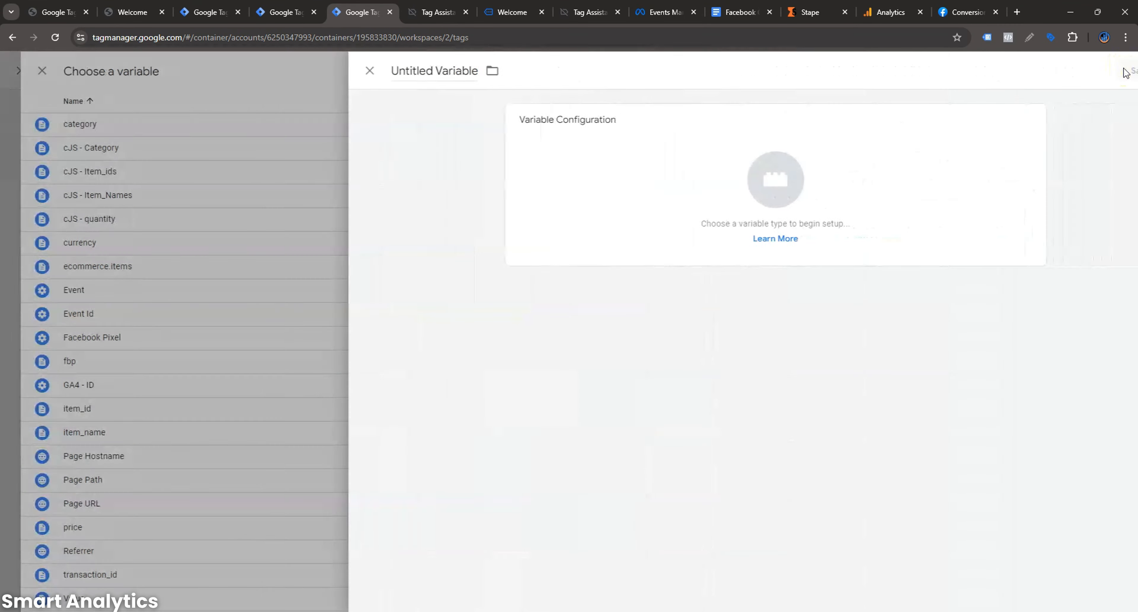
click(902, 153)
click(871, 349)
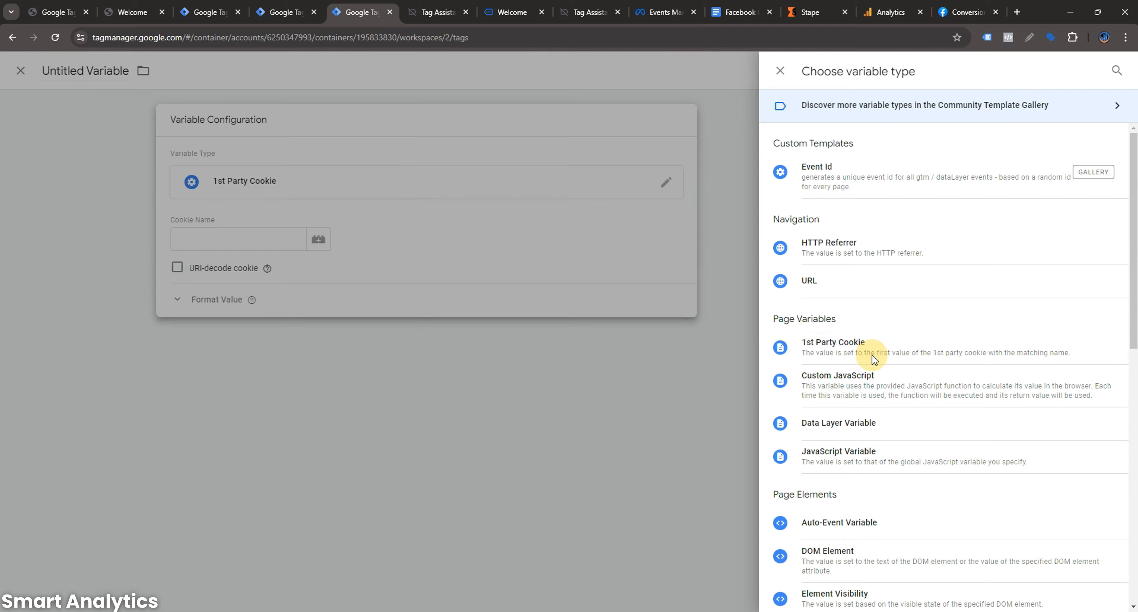
click(525, 237)
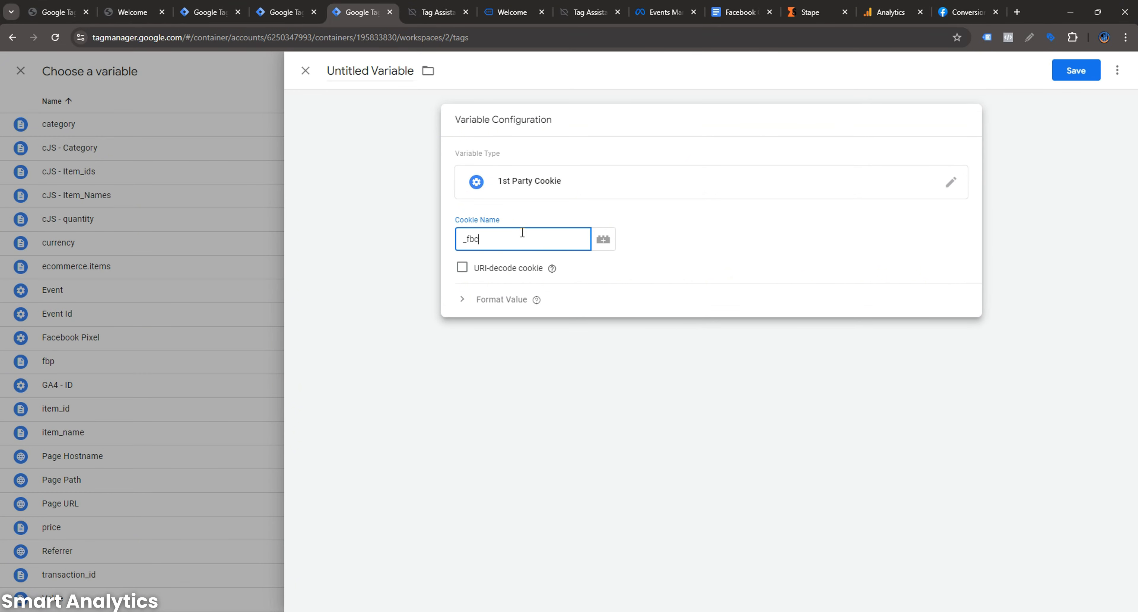
- Name the variable fbc, copied from Meta's guide, and save it as the x-fb-ck-fbc property's value
click(965, 12)
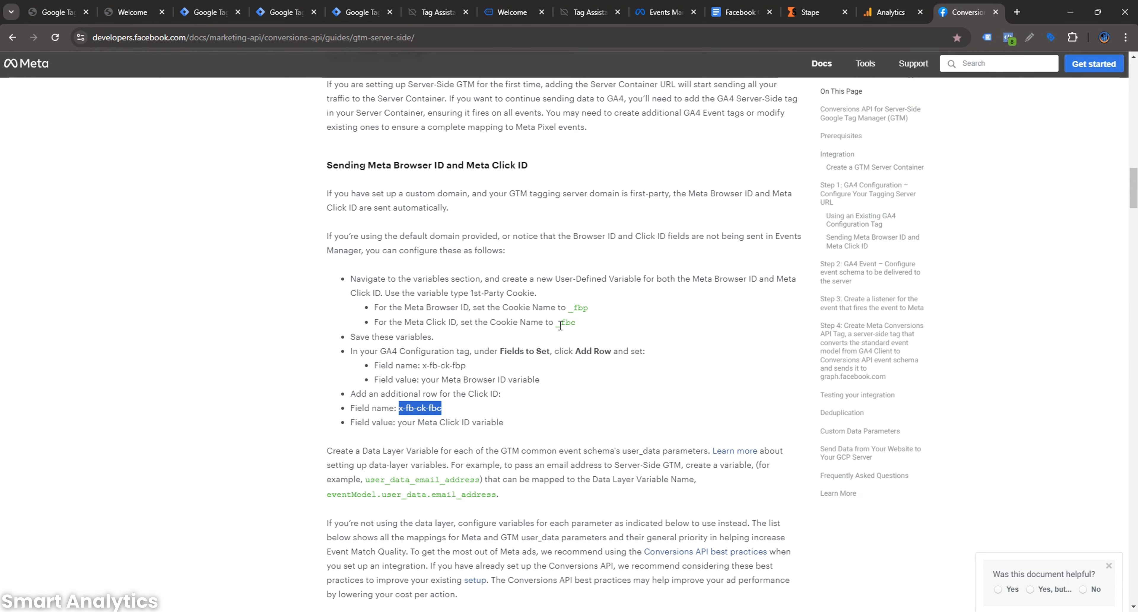
drag(560, 325, 575, 323)
key(ctrl+c)
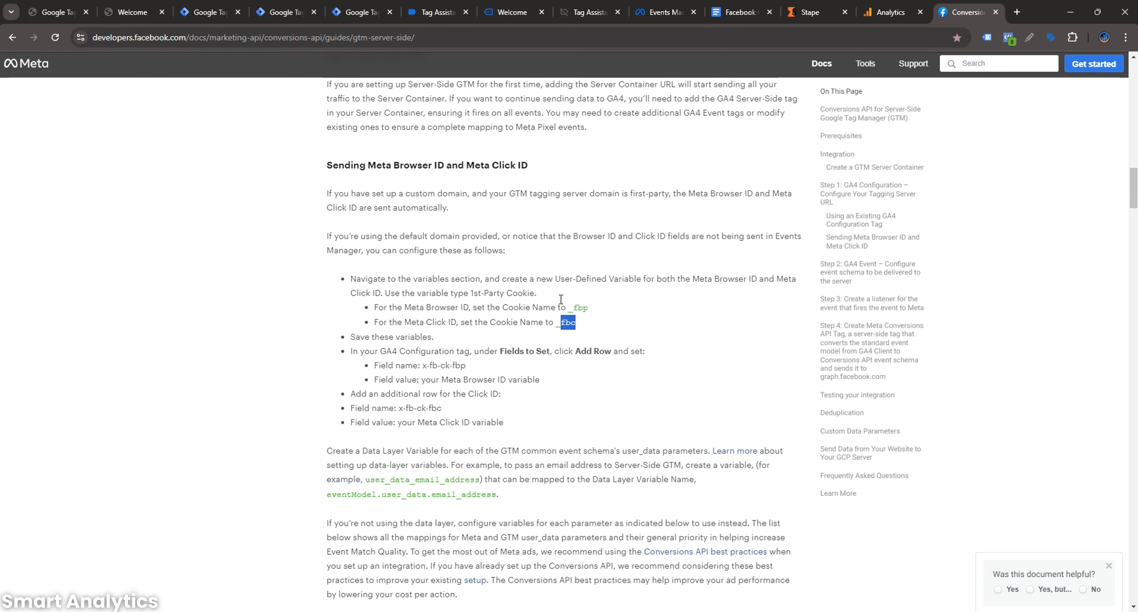
click(361, 12)
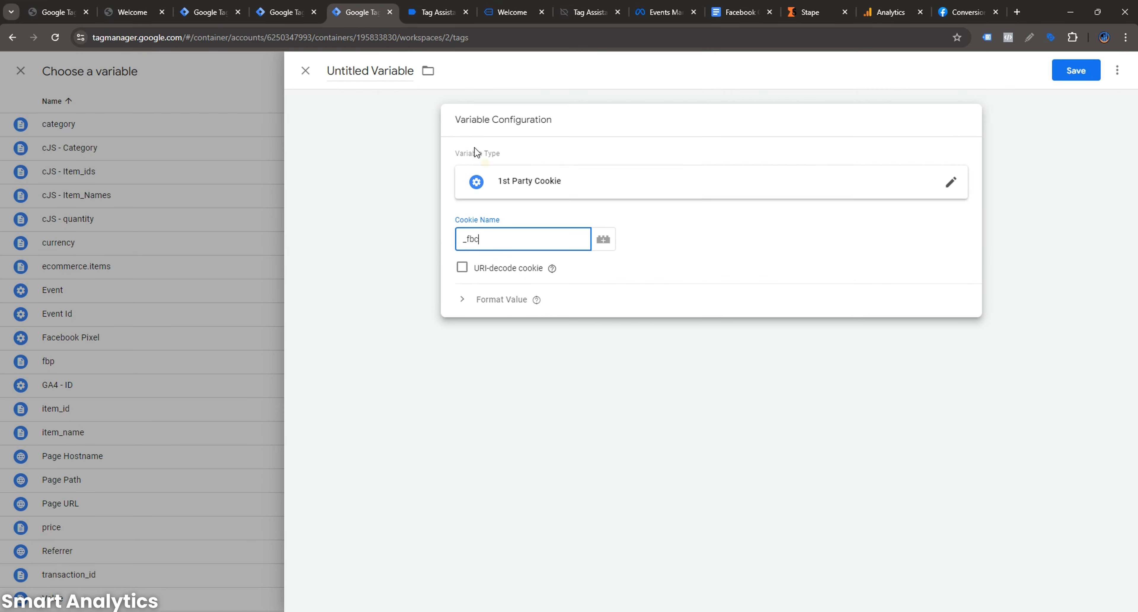
click(400, 71)
triple_click(400, 72)
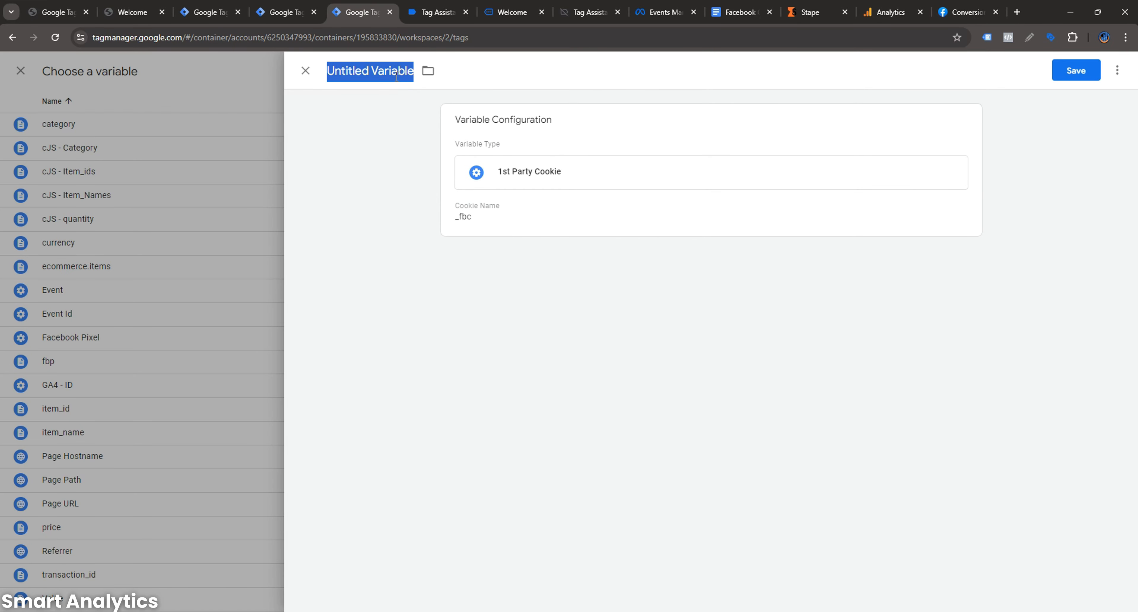
key(ctrl+v)
click(1076, 72)
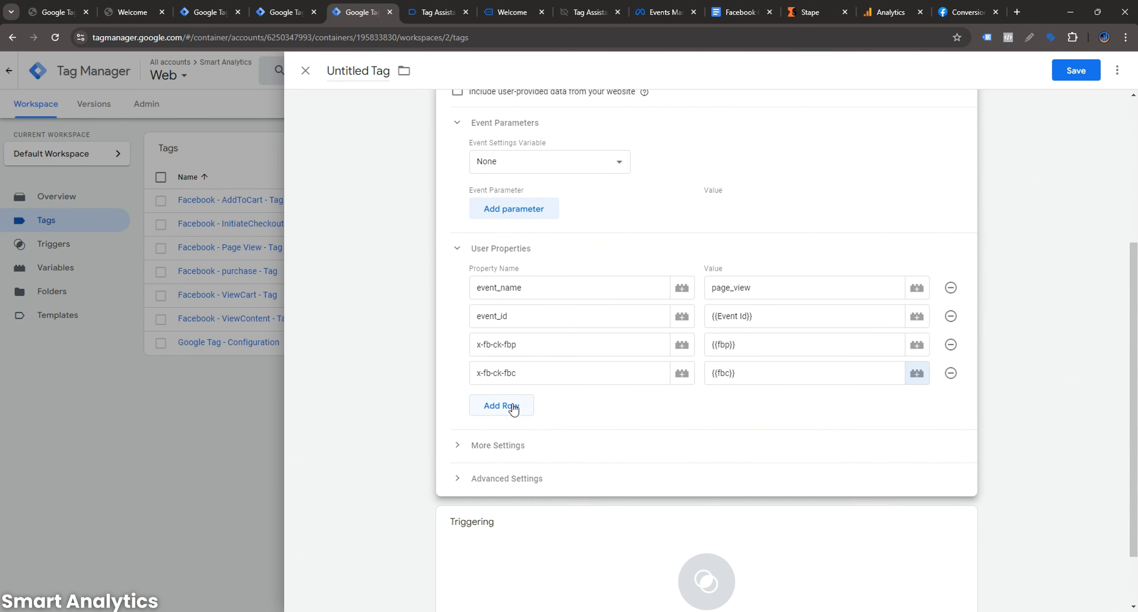
- Add a fifth user property named event_time and start a new Custom JavaScript variable for its value
click(512, 404)
click(533, 396)
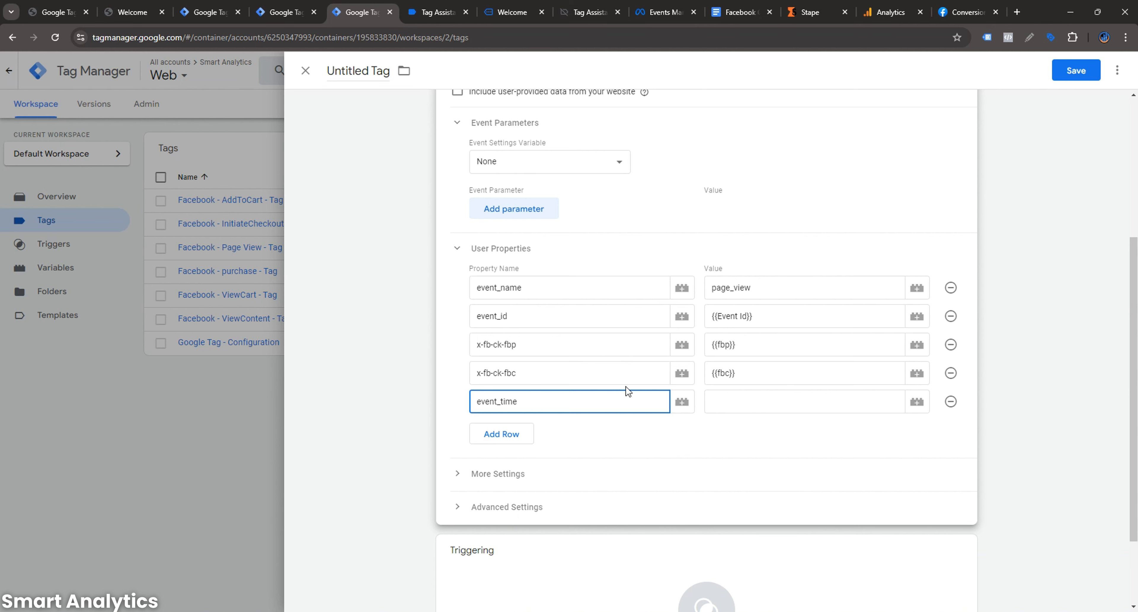
click(749, 399)
click(920, 403)
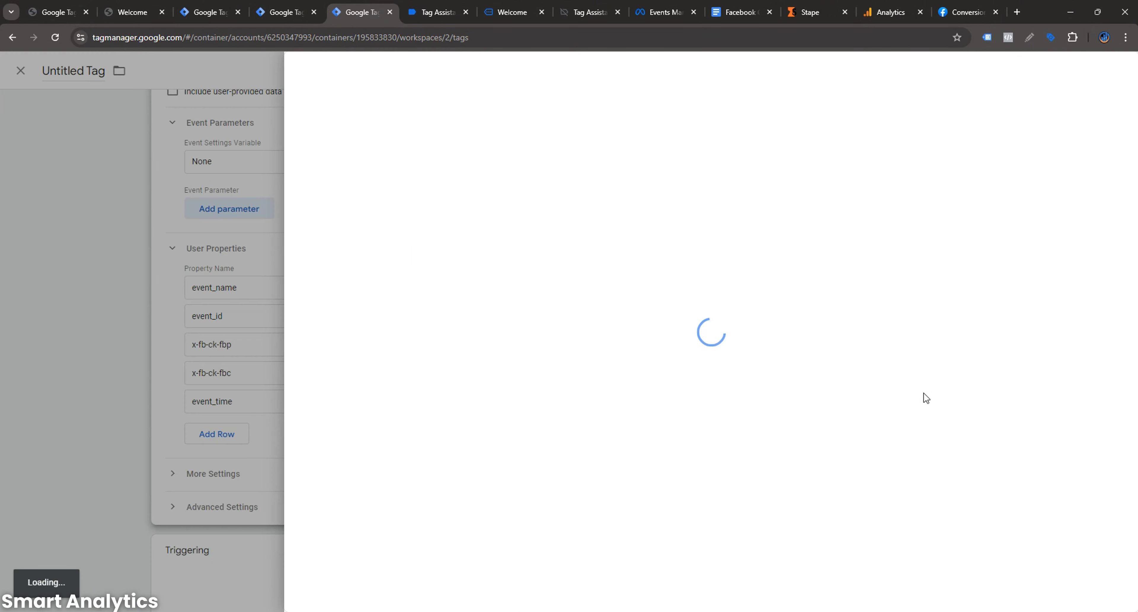
click(1103, 88)
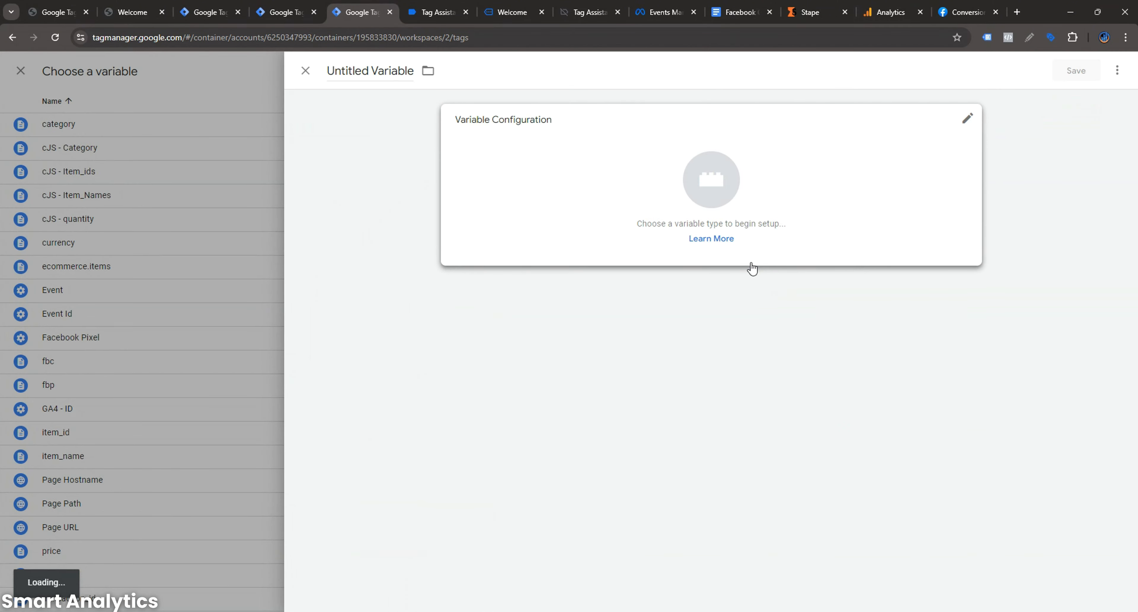
click(779, 185)
click(868, 380)
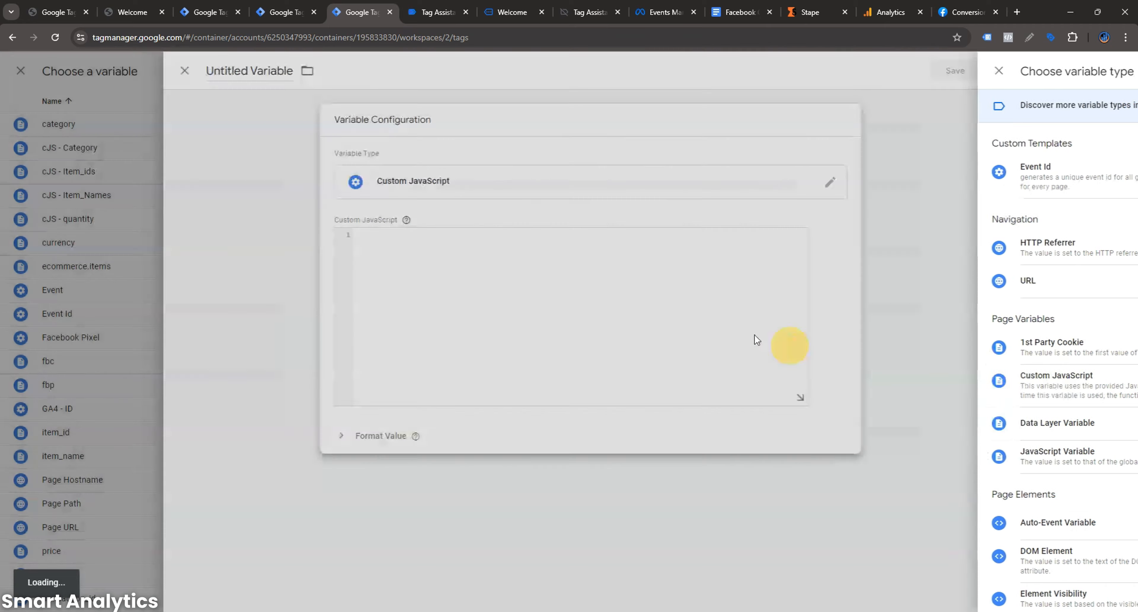
- Fill the Custom JavaScript variable with the Event Time function copied from the Facebook CAPI document
click(600, 282)
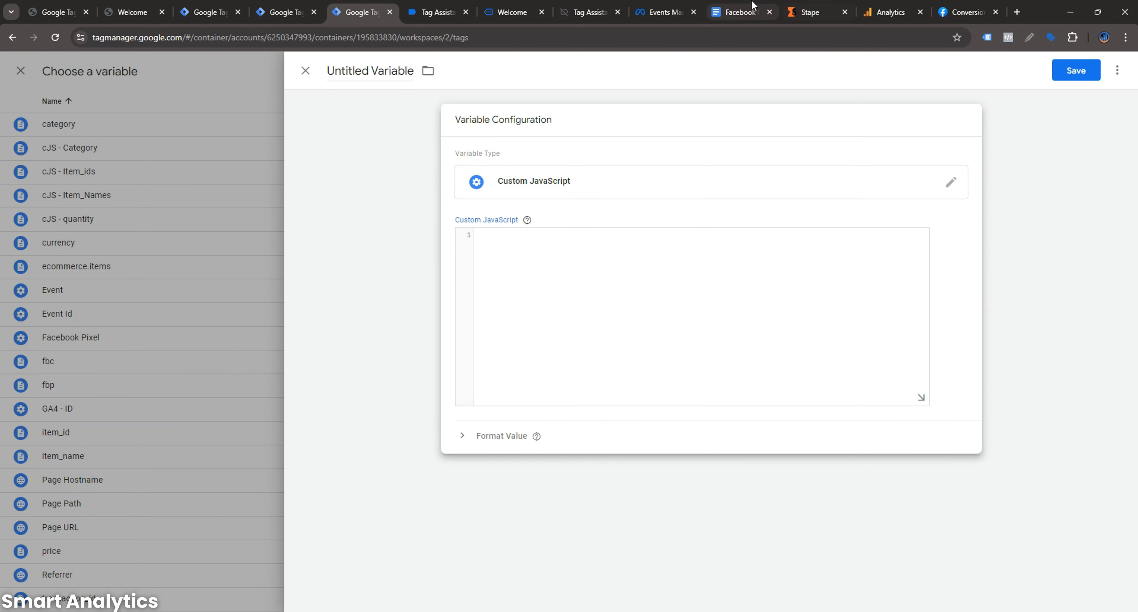
click(737, 12)
drag(377, 280, 399, 306)
key(ctrl+c)
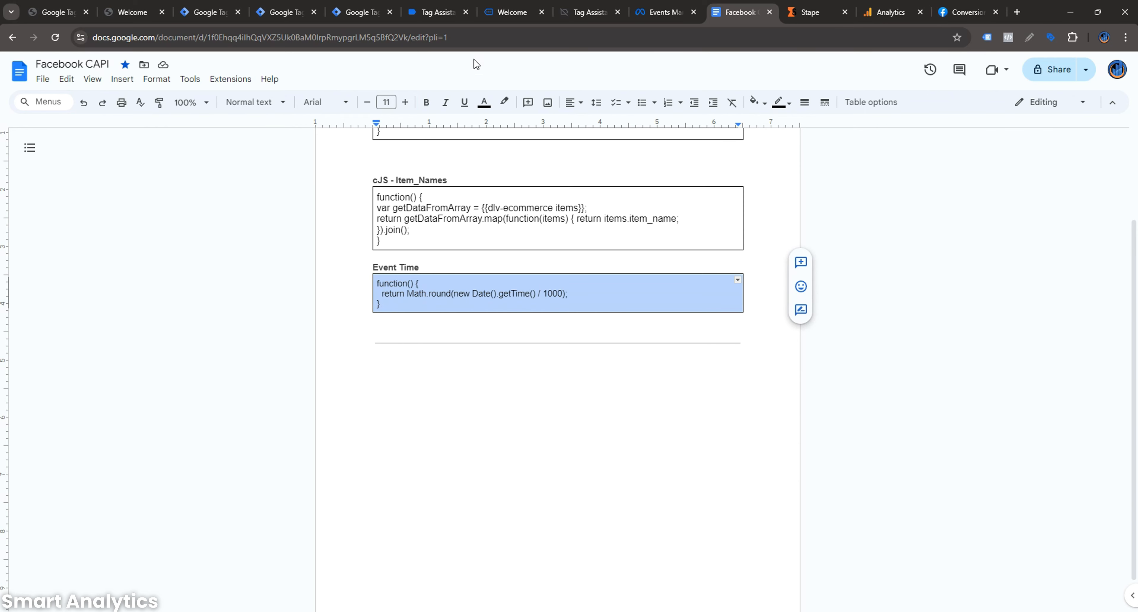
click(362, 12)
click(491, 246)
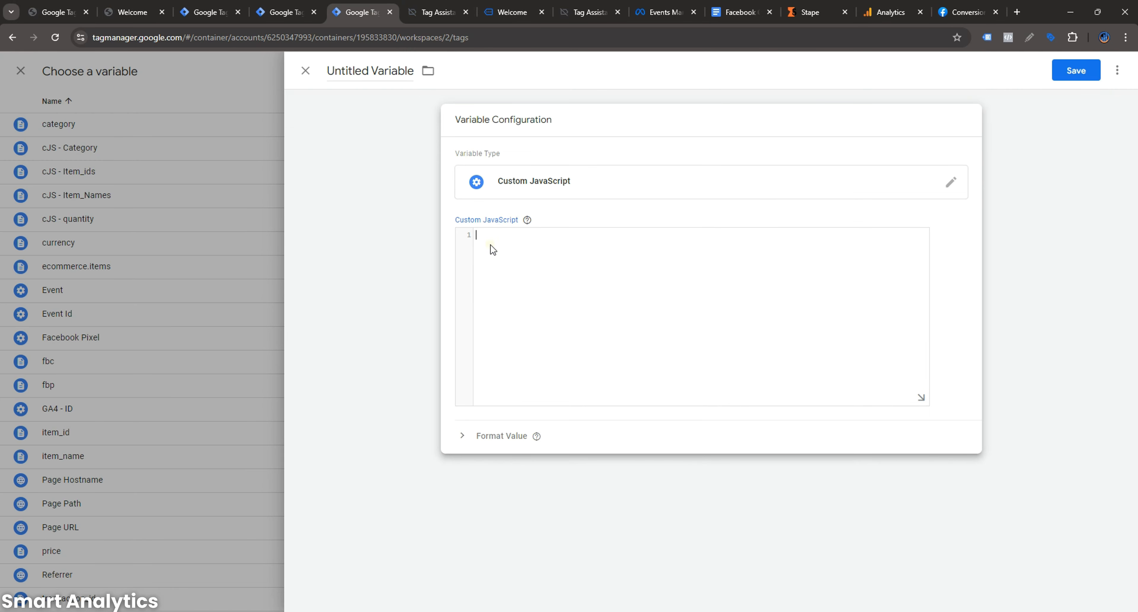
key(ctrl+v)
- Name the variable time and save it as the event_time property's value
click(403, 69)
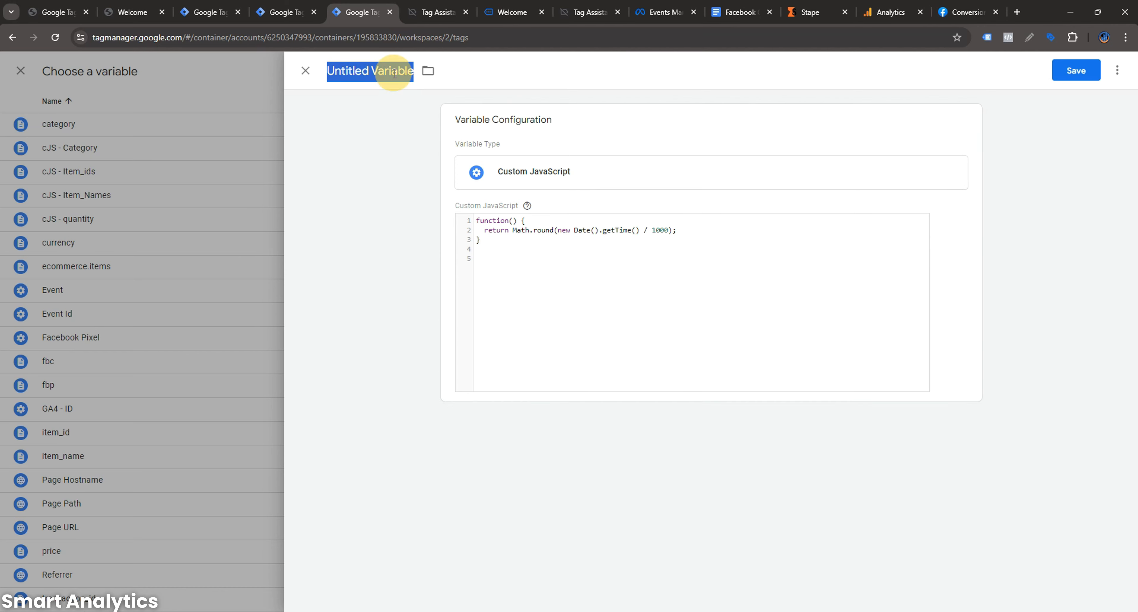
text(time)
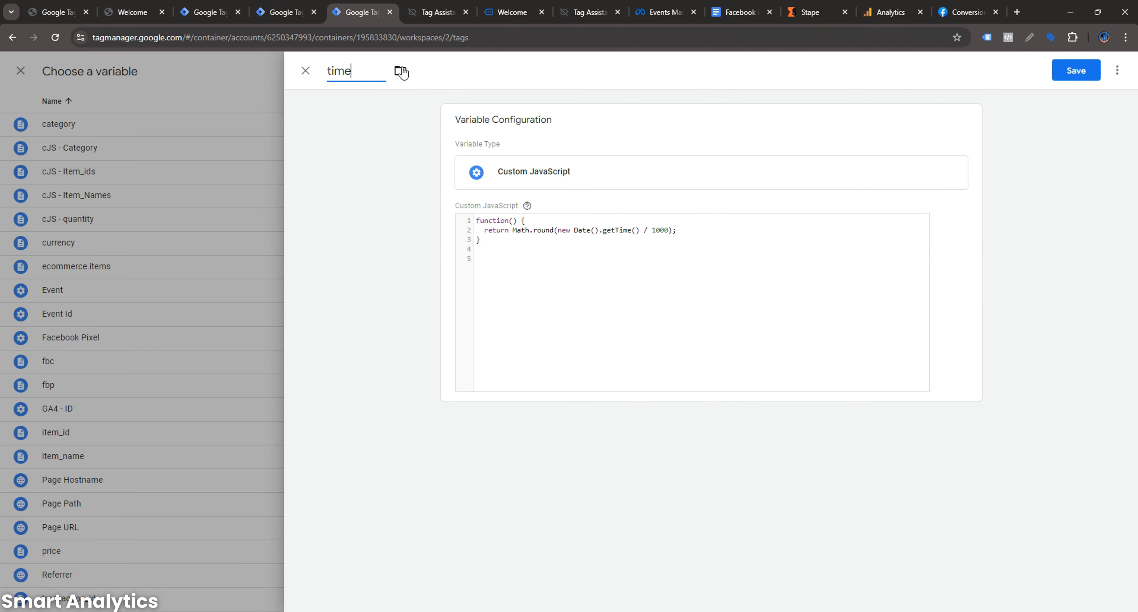
click(1086, 75)
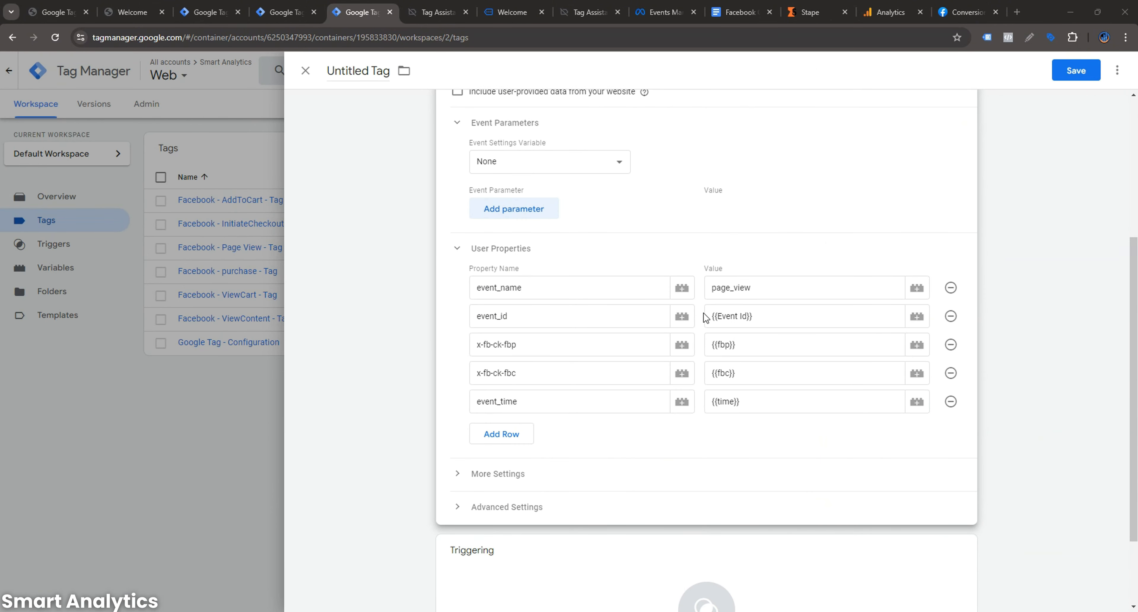
- Look over the tag's More Settings and Advanced Settings, and assign the All Pages trigger
scroll(709, 311, down, 2)
click(528, 374)
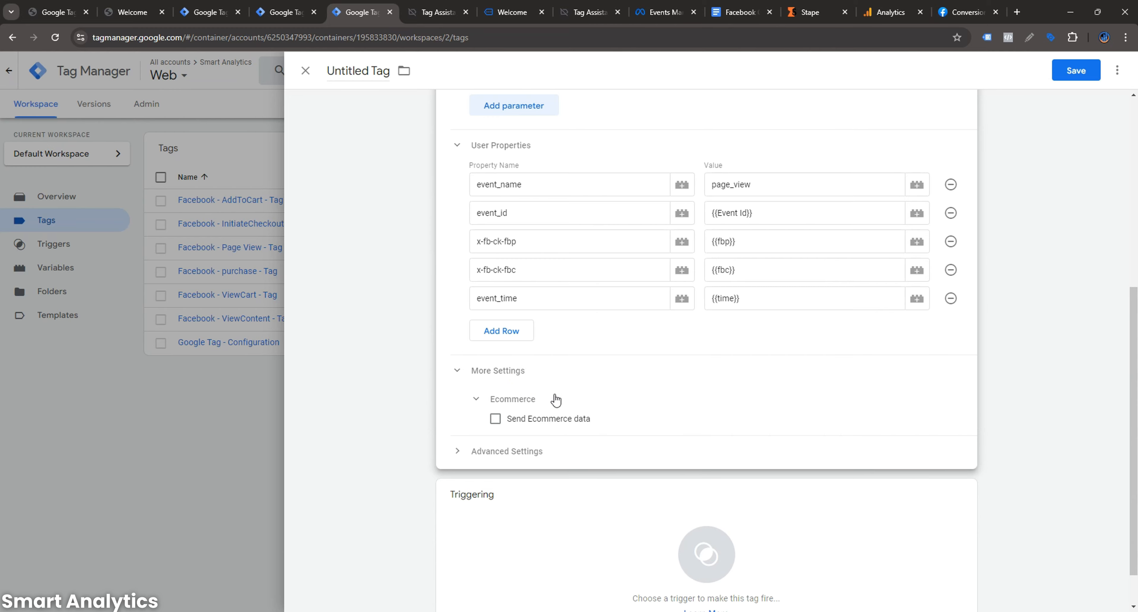
click(539, 452)
scroll(633, 431, down, 5)
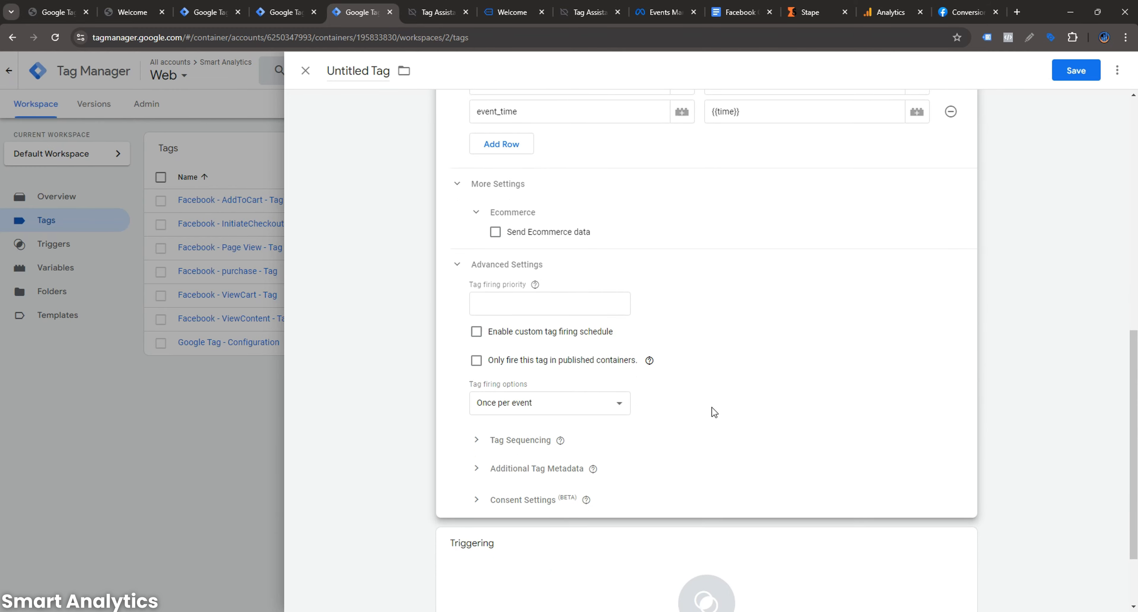
click(777, 484)
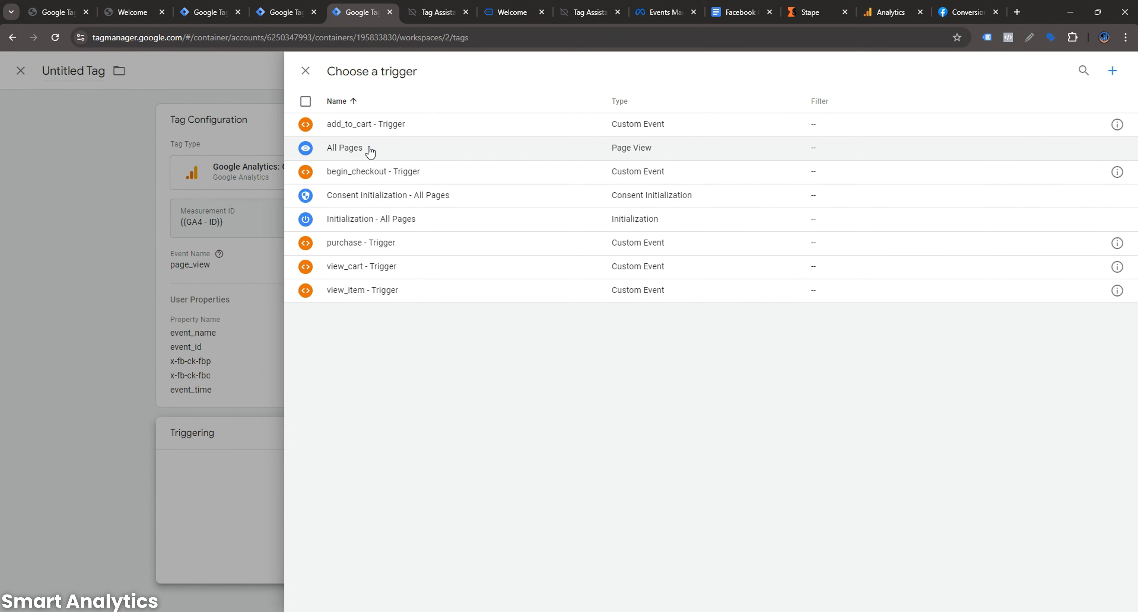
click(370, 150)
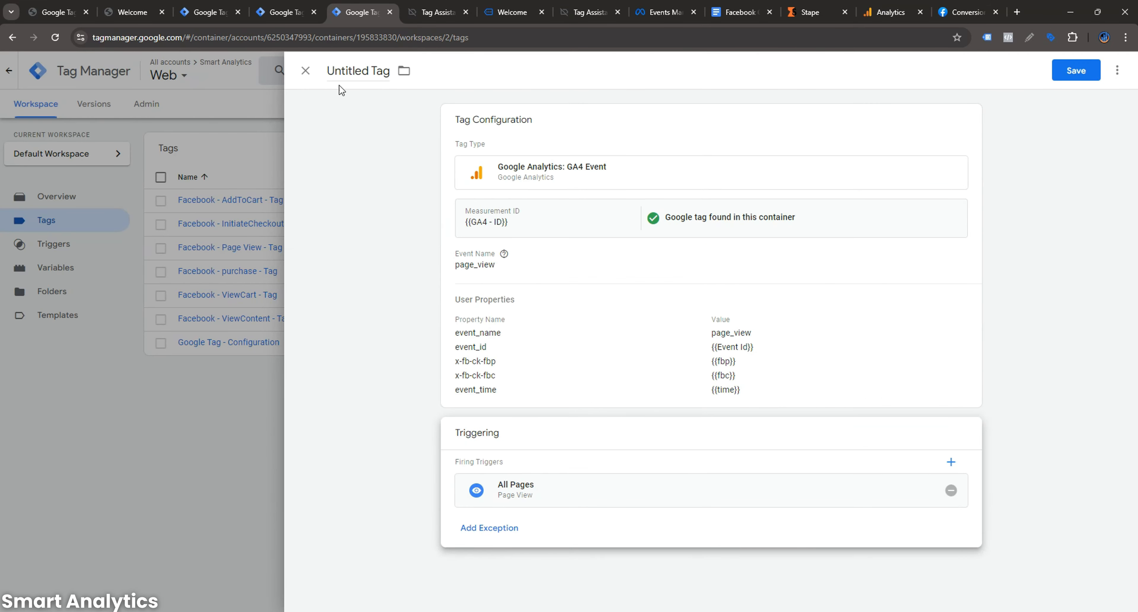
- Name the tag GA4 - PageView - Tag and save it
drag(370, 72, 318, 70)
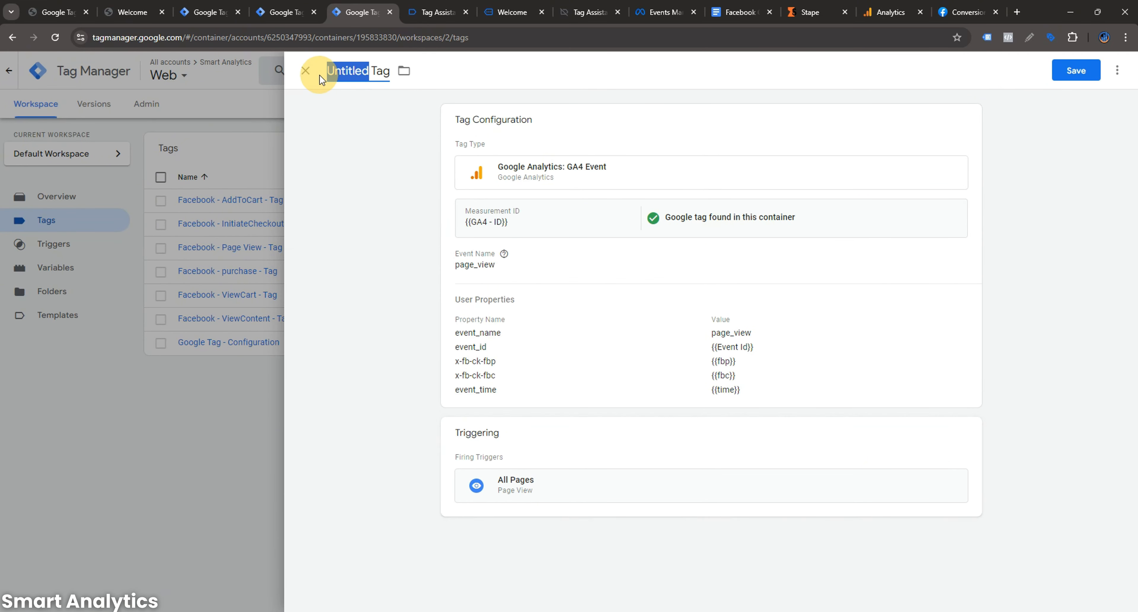
text(GA4)
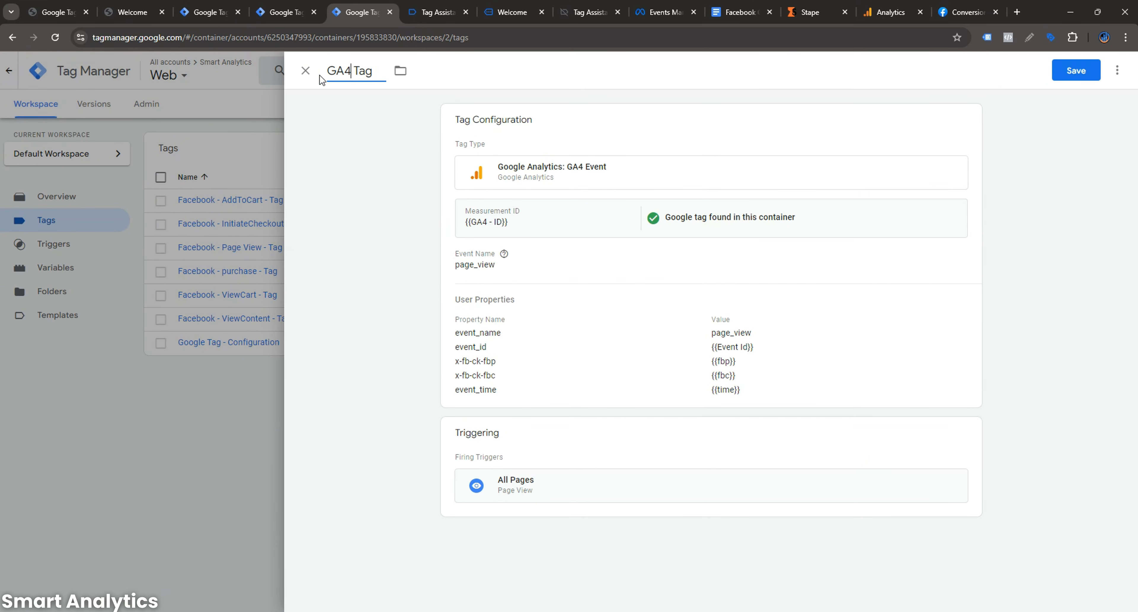
text( - )
text(Page)
text(View)
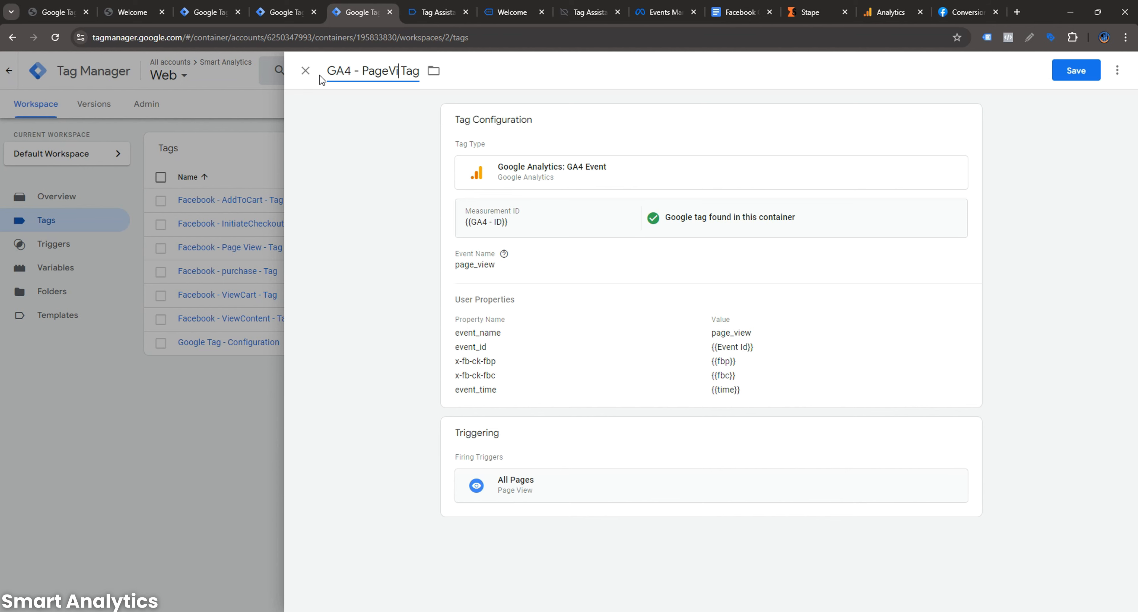
text( -)
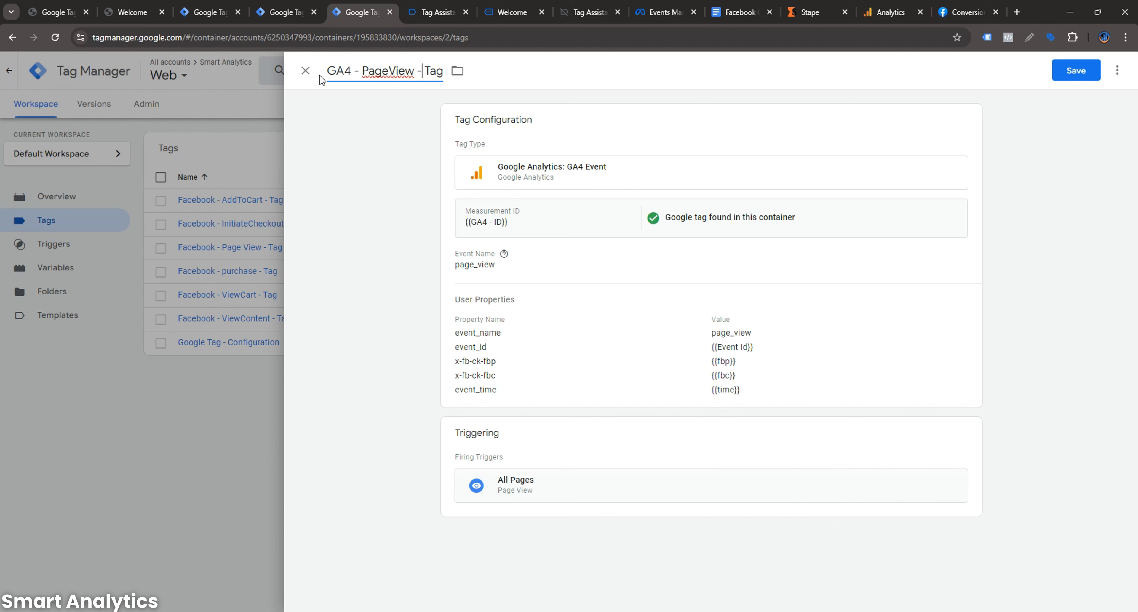
click(1064, 74)
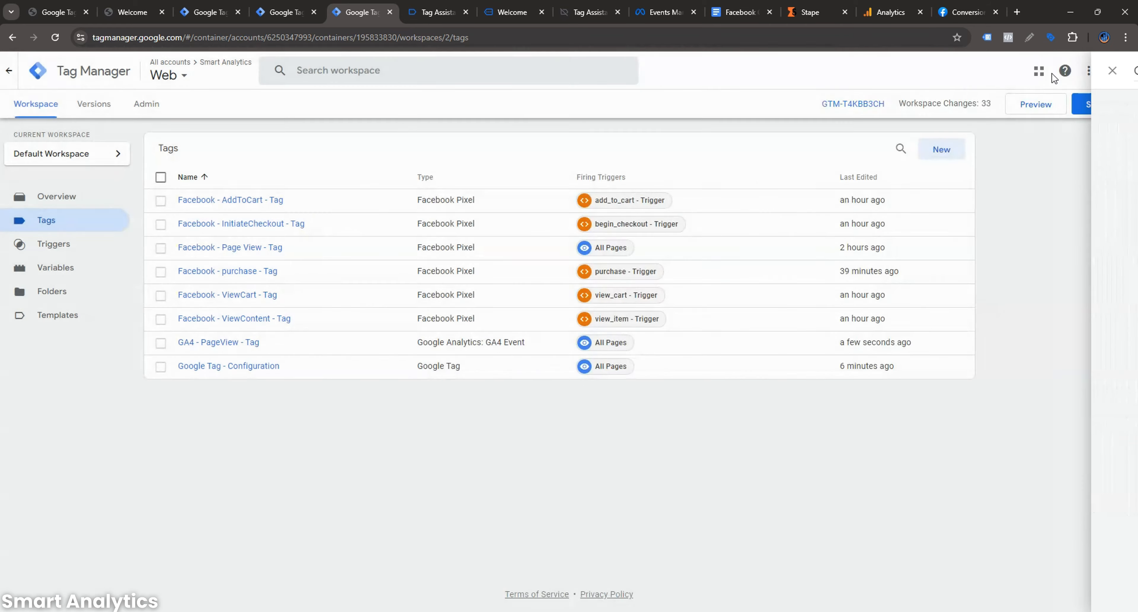
- Preview the Web container on the bdorganic.store site and review its fired tags in Tag Assistant
click(1033, 110)
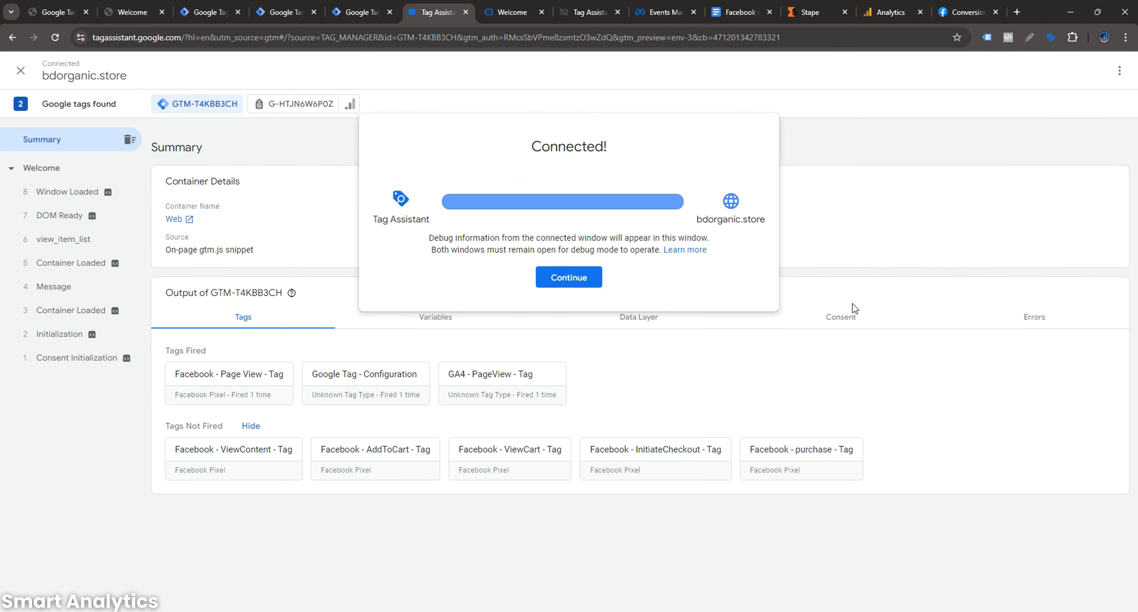
click(568, 278)
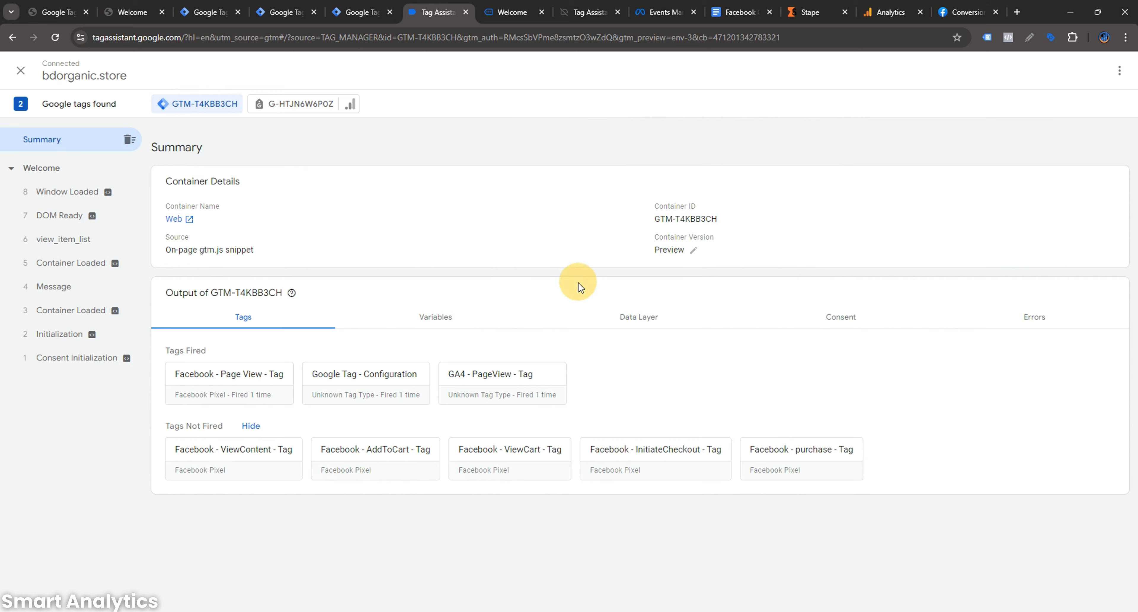
click(491, 8)
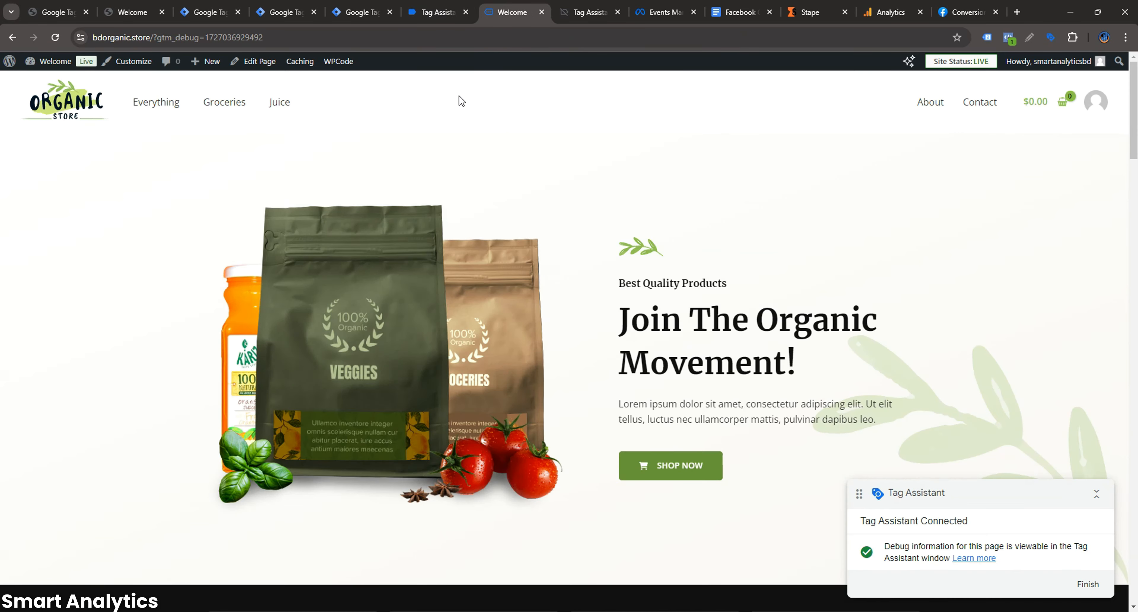
click(420, 11)
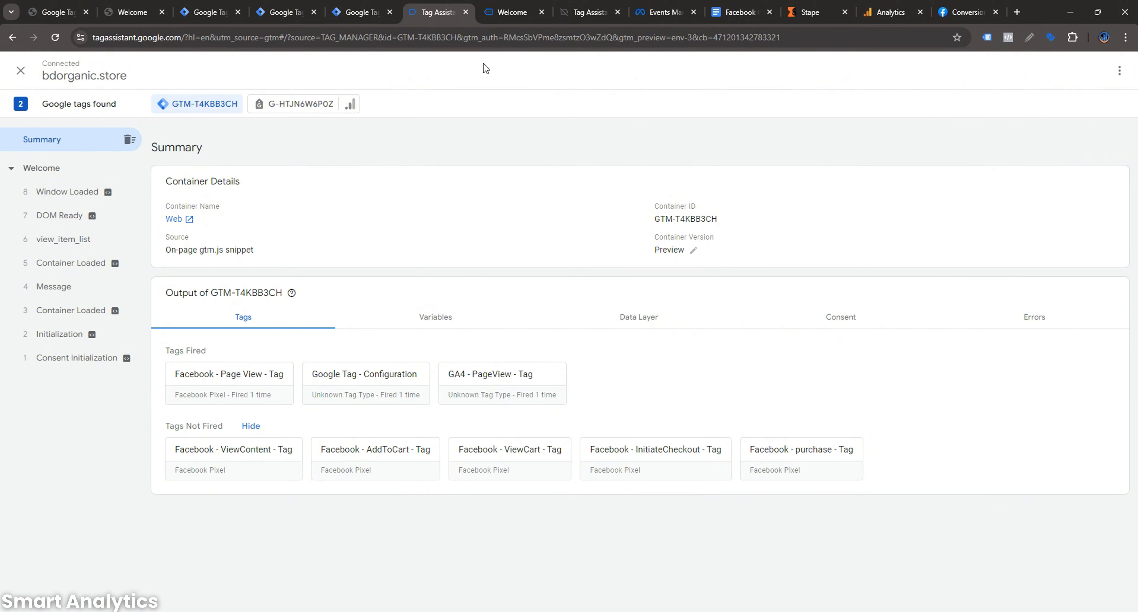
- Open the Assorted Coffee product page from the store's best sellers to record its events in Tag Assistant
click(499, 12)
scroll(508, 349, down, 8)
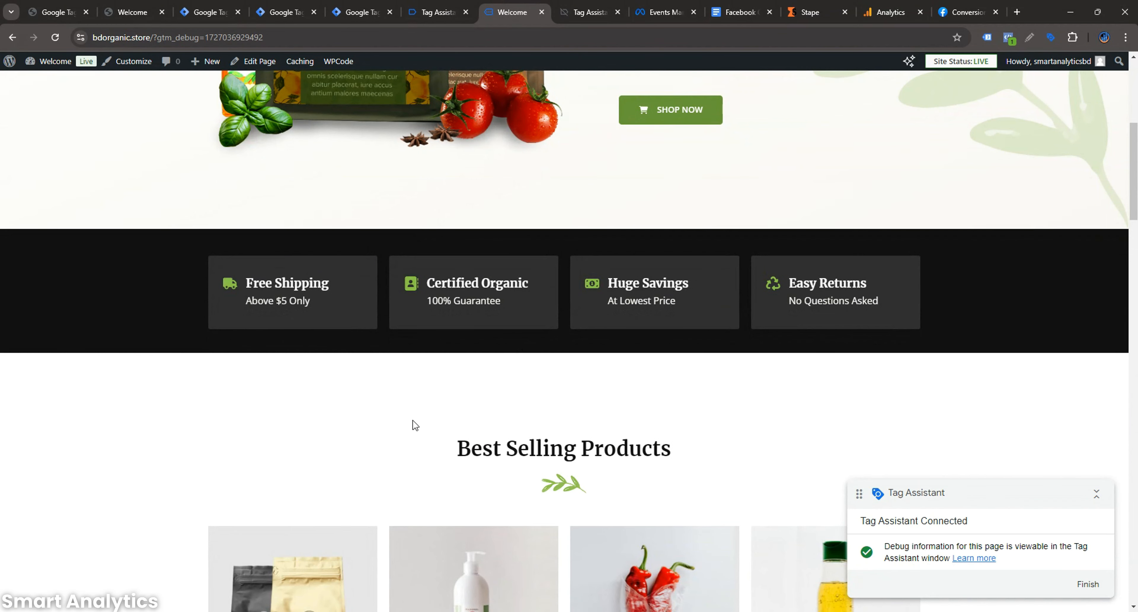
scroll(415, 425, down, 5)
click(330, 400)
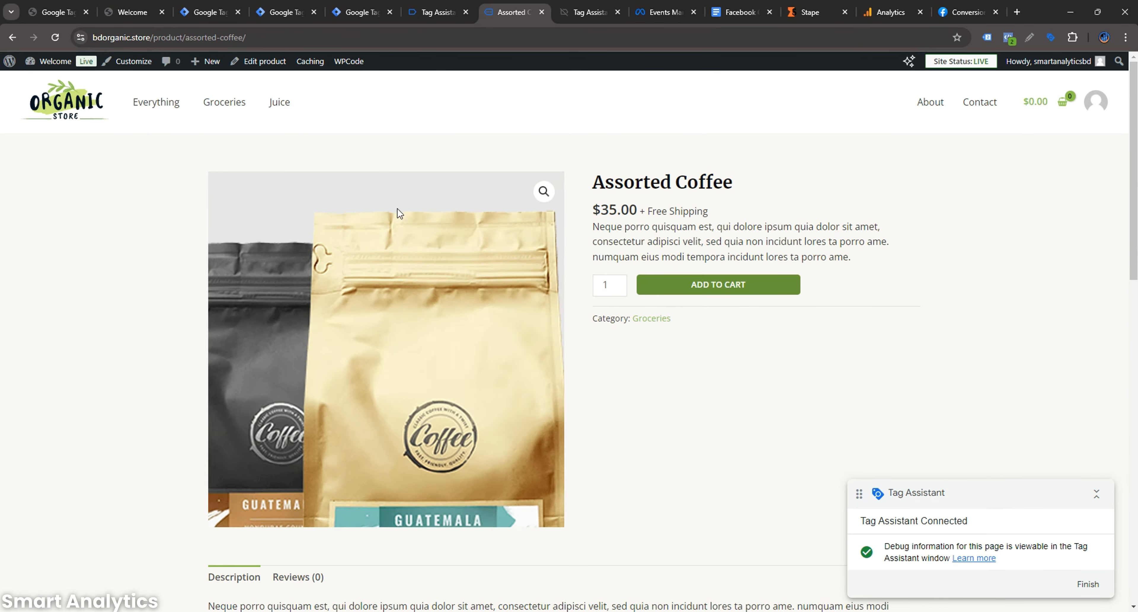
click(435, 11)
- Create a new Google Analytics: GA4 Event tag in the Web container
click(360, 12)
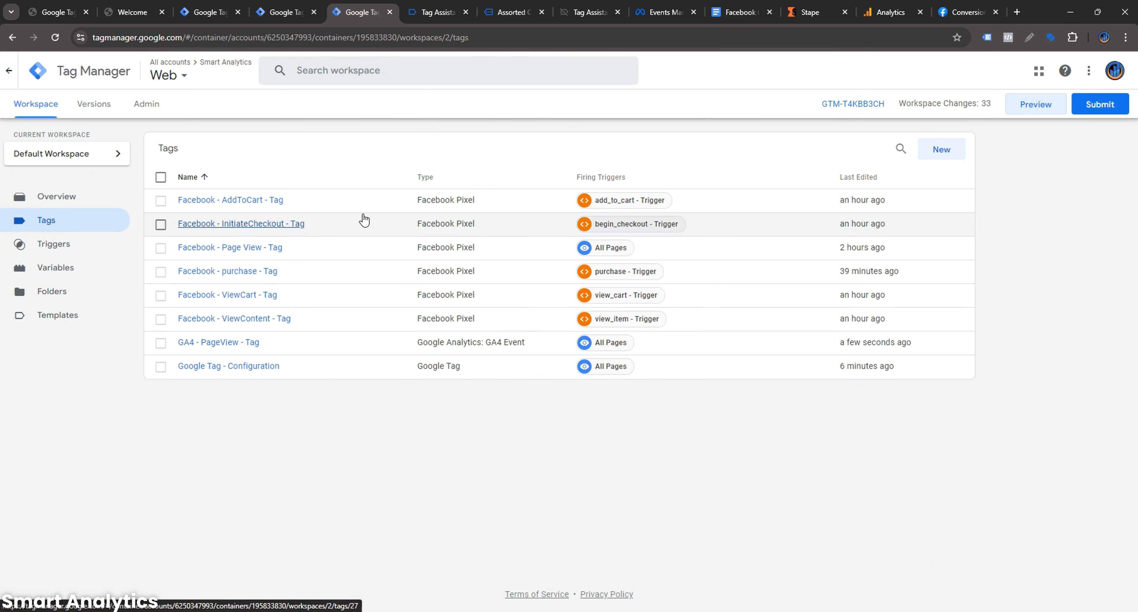
click(957, 157)
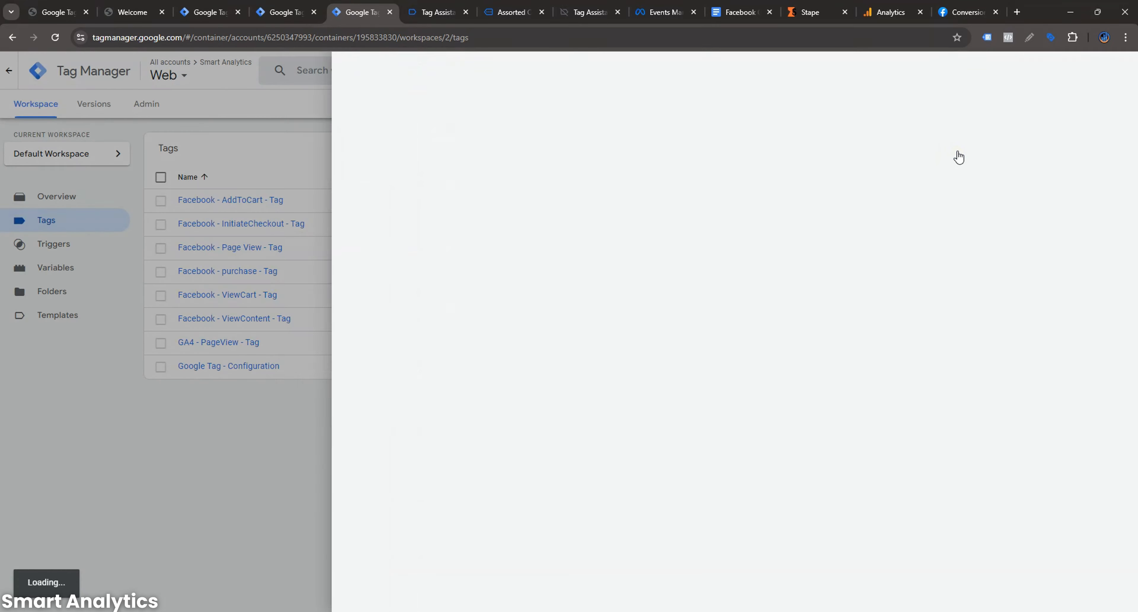
click(881, 170)
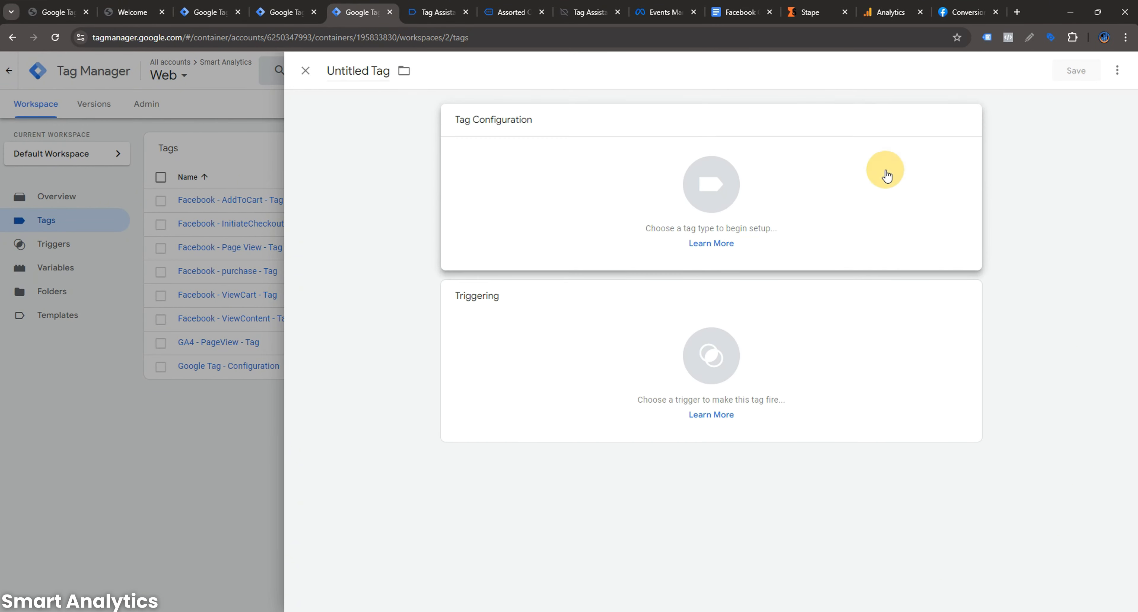
click(863, 173)
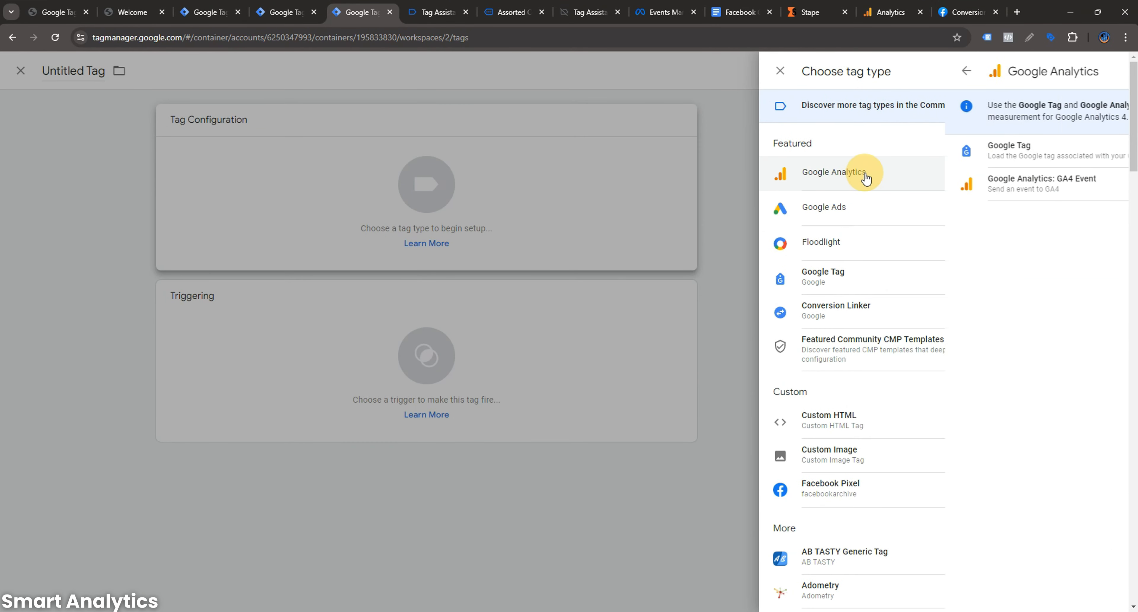
click(860, 193)
click(554, 244)
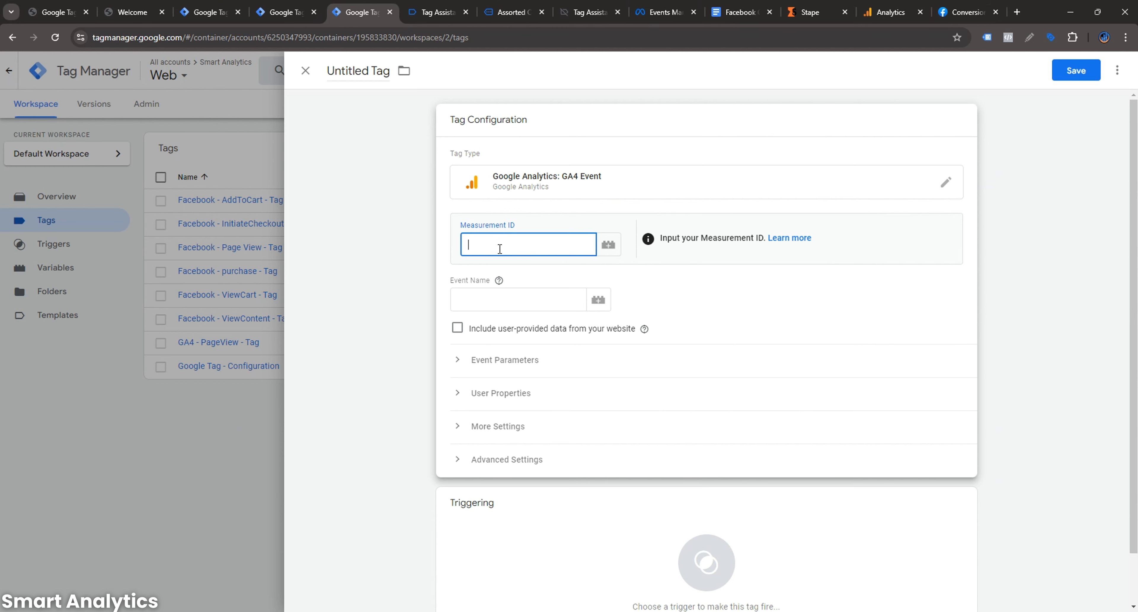
- Set the tag's Measurement ID to {{GA4 - ID}} and its event name to view_item, copied from Tag Assistant
click(437, 12)
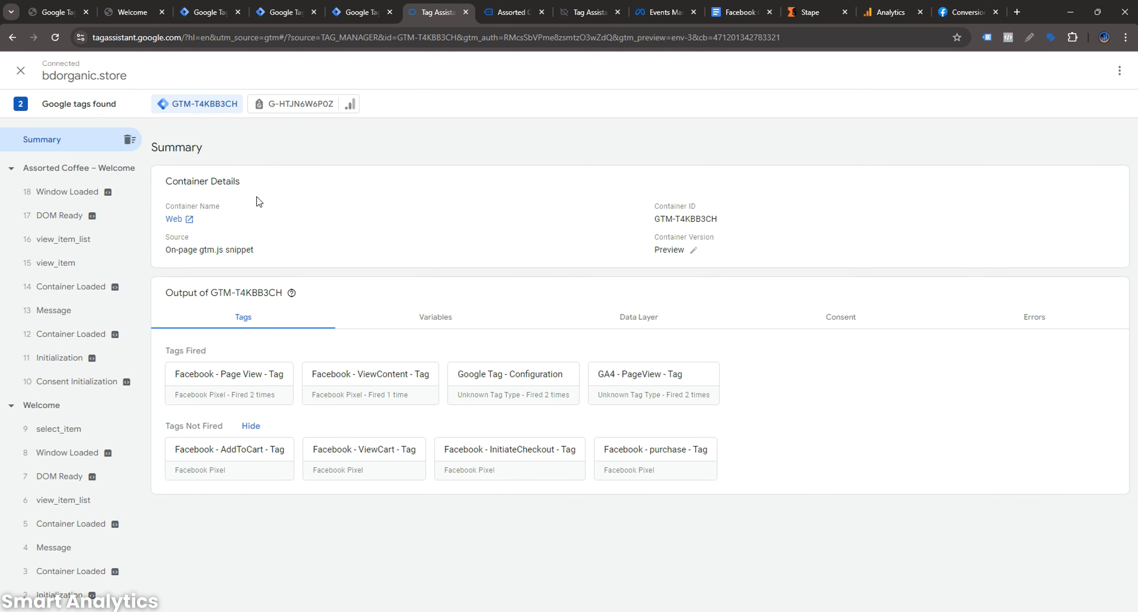
click(83, 256)
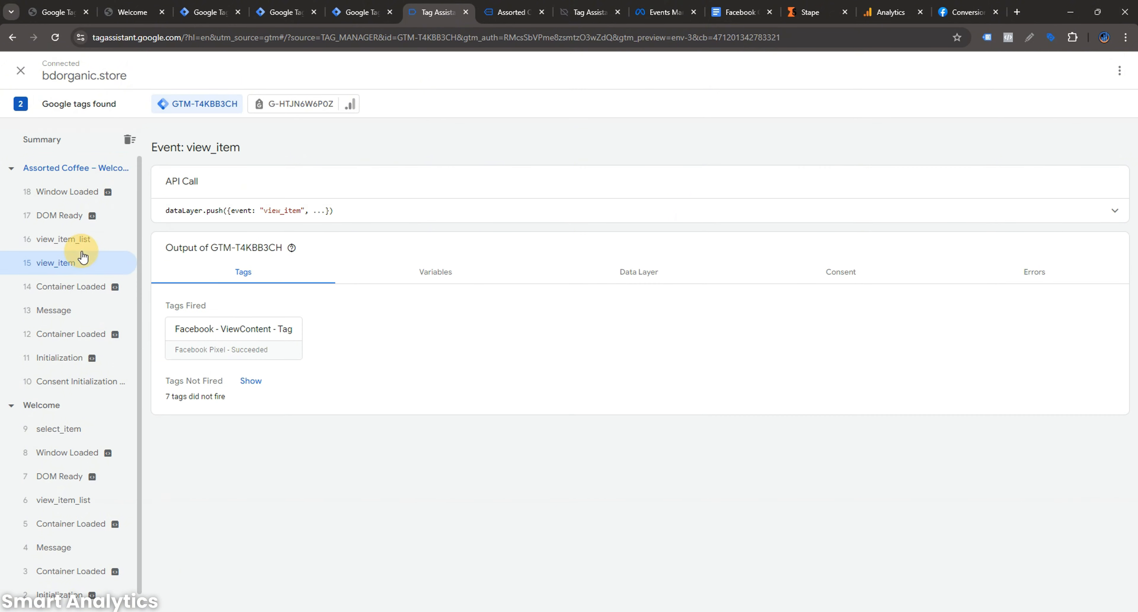
drag(187, 149, 252, 149)
key(ctrl+c)
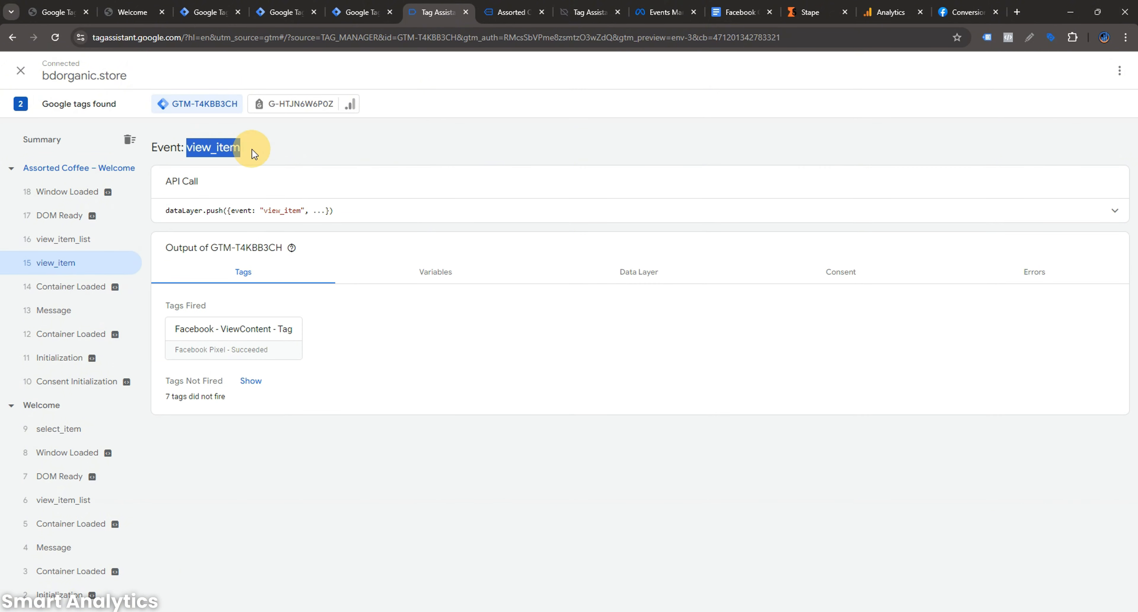
click(360, 12)
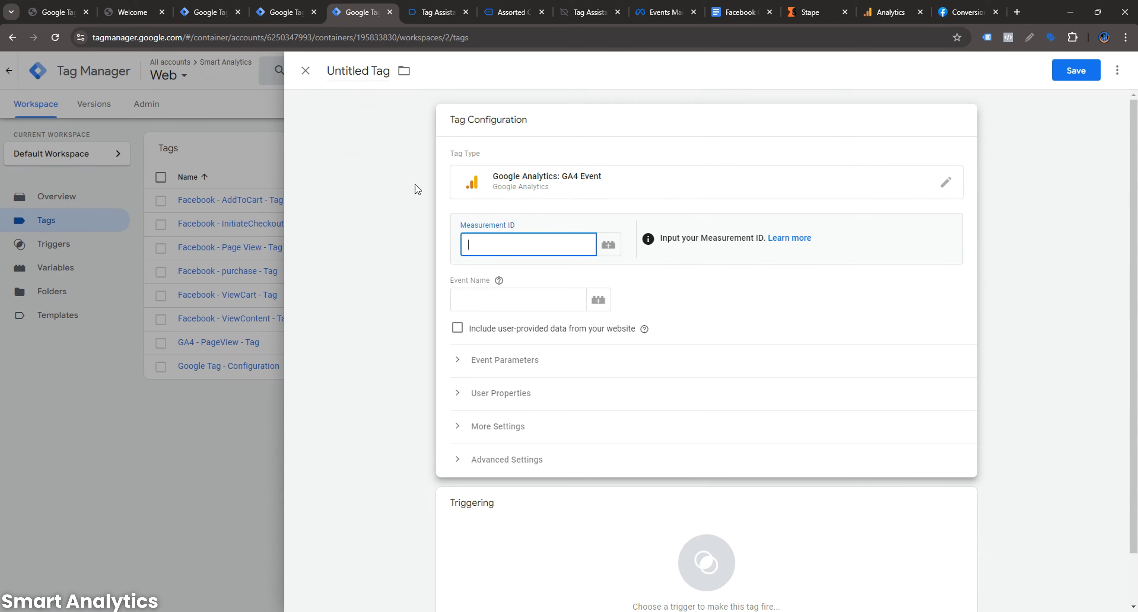
click(608, 245)
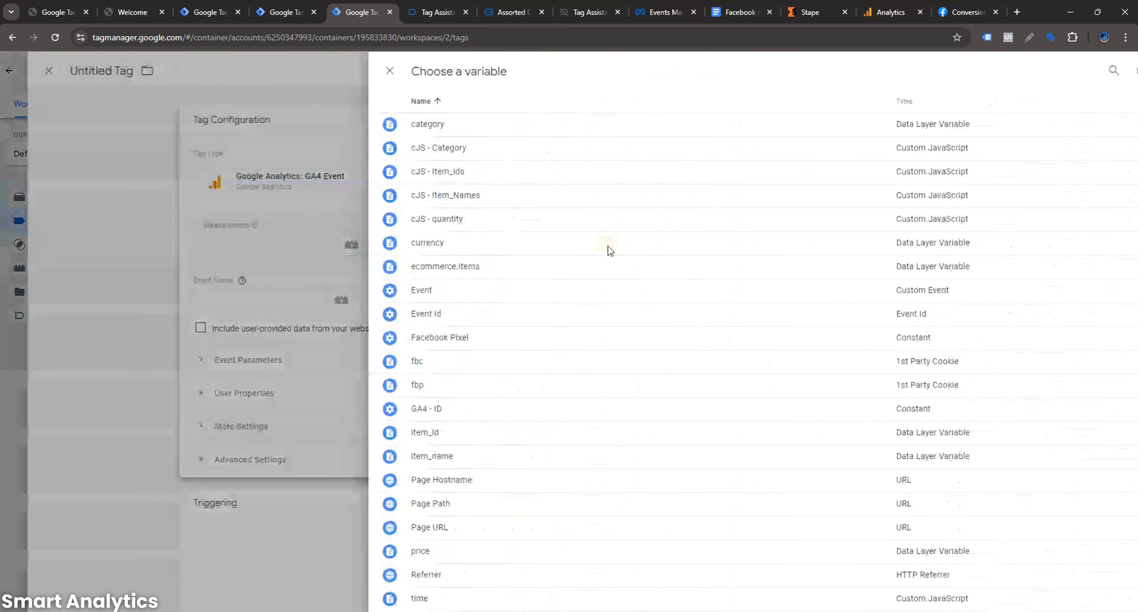
click(363, 407)
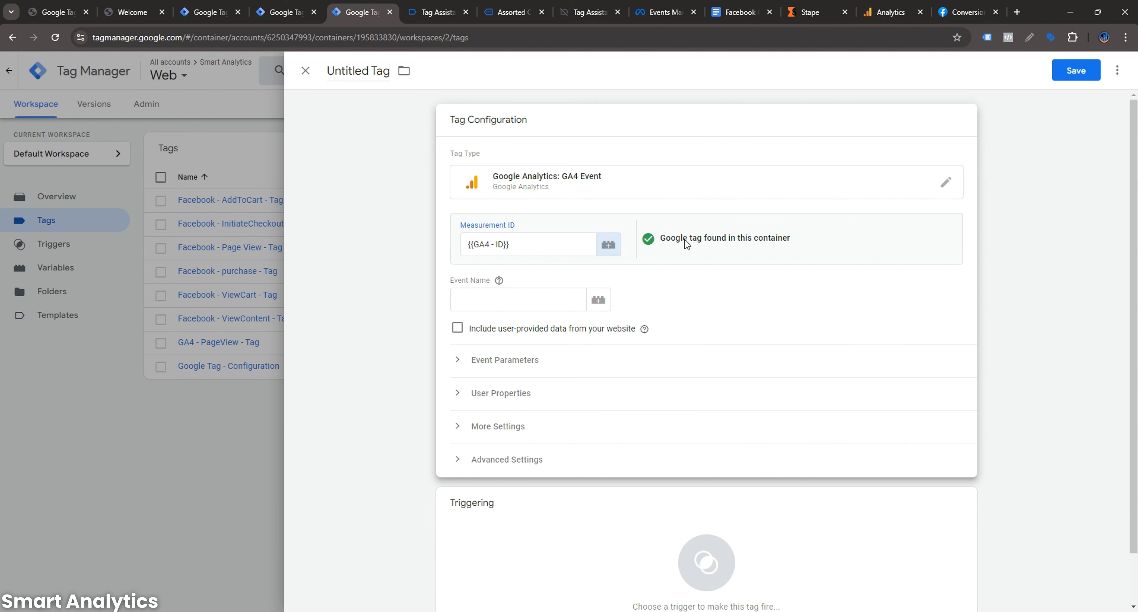
click(529, 299)
key(ctrl+v)
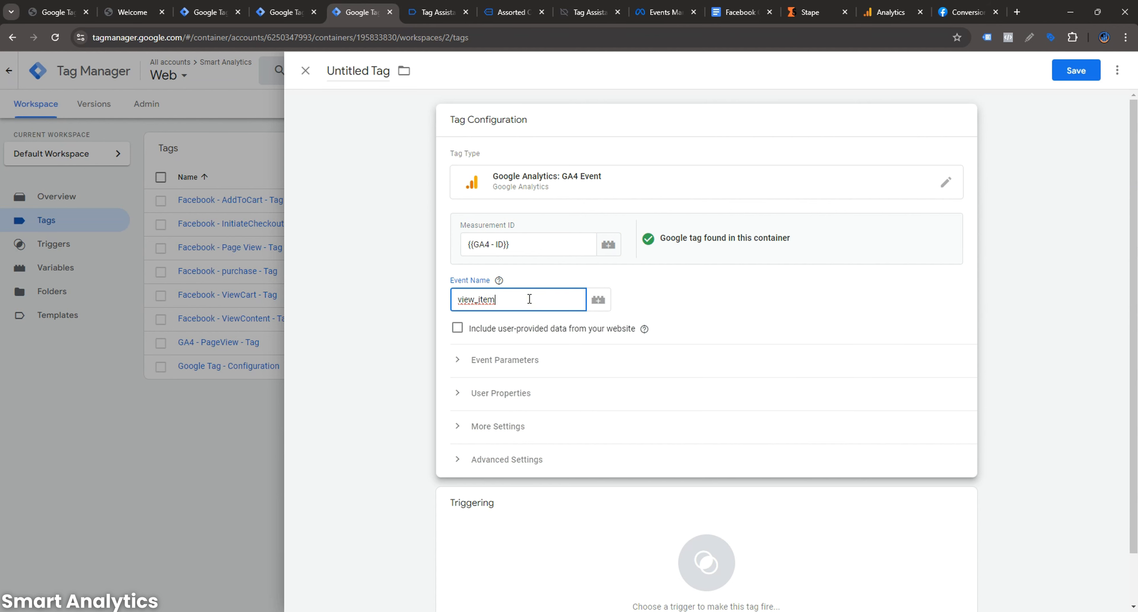
- Expand the tag's event parameters and add five empty parameter rows
click(508, 365)
scroll(556, 430, down, 3)
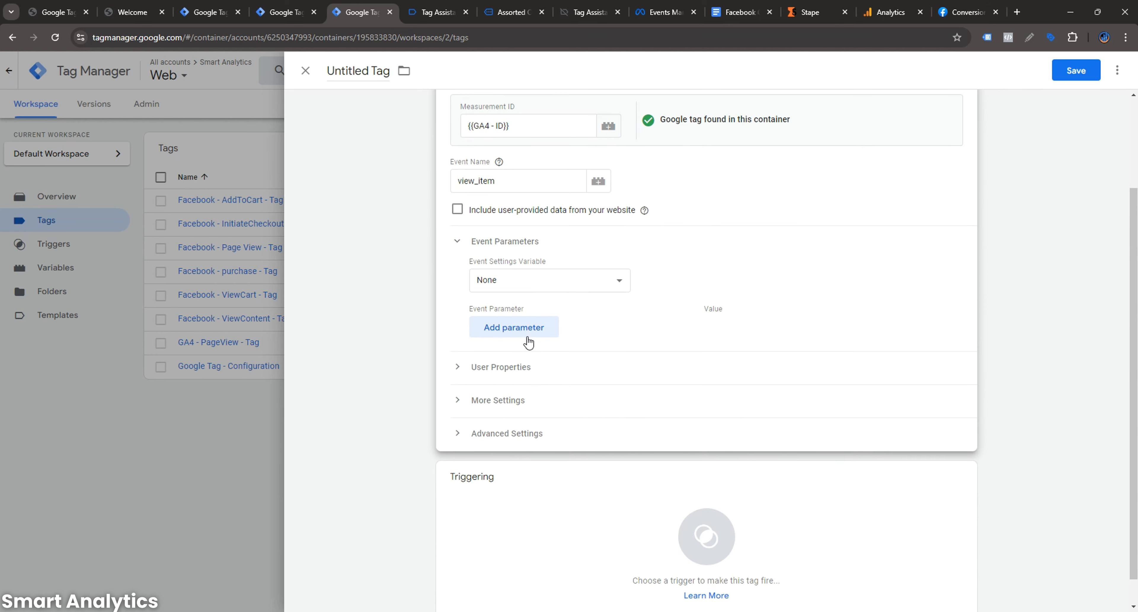
click(525, 337)
click(523, 369)
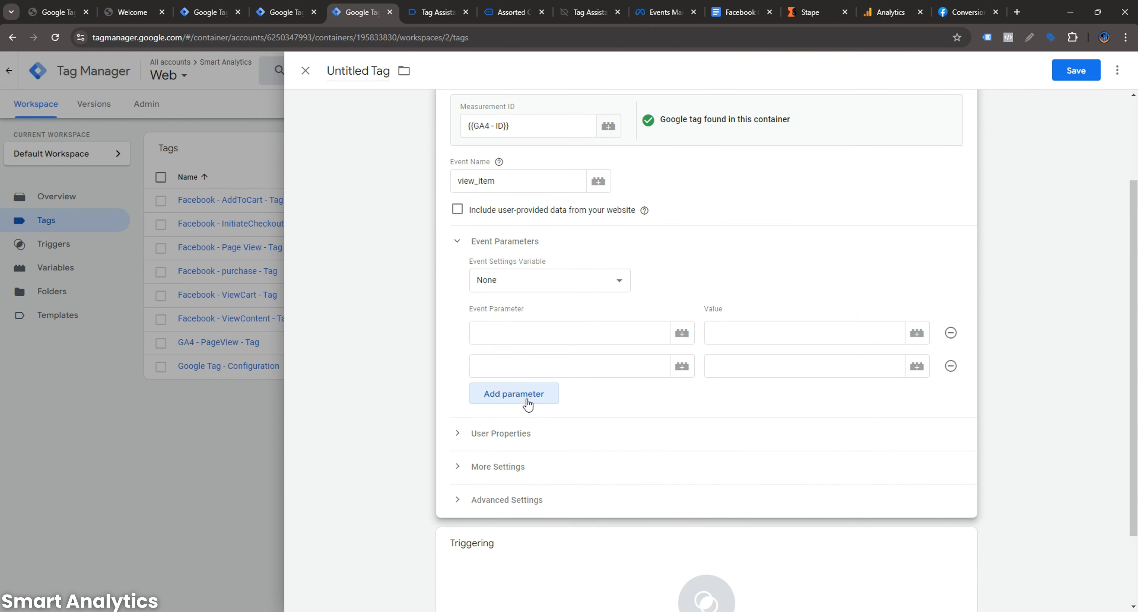
click(526, 398)
click(528, 427)
click(540, 461)
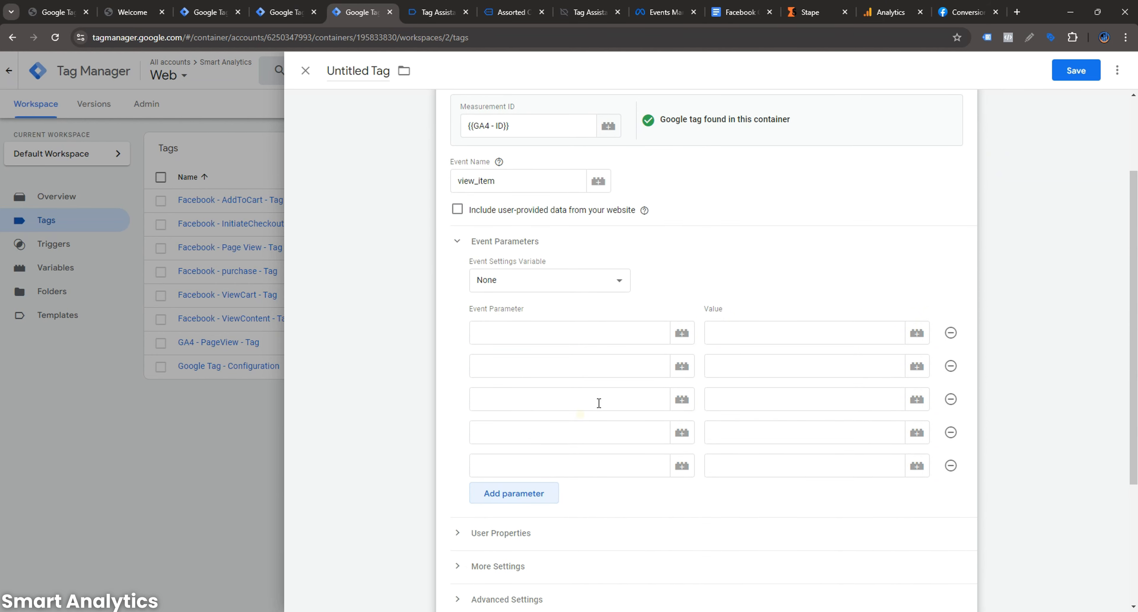
scroll(605, 397, down, 4)
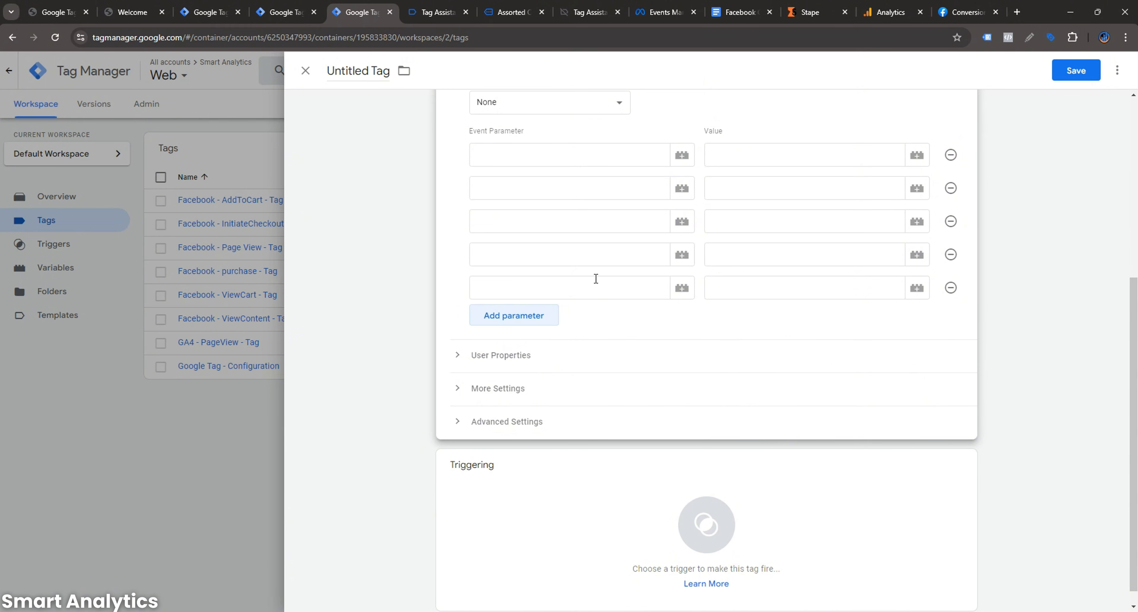
- Define the first event parameter as event_name with the value view_item, copied from the tag's event name
click(516, 155)
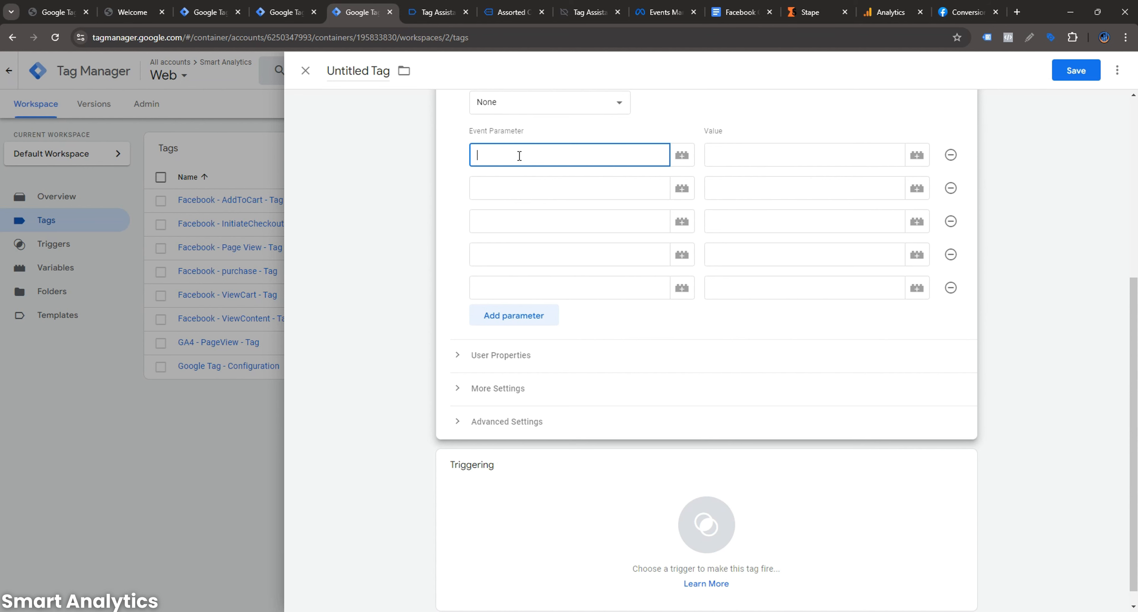
text(event)
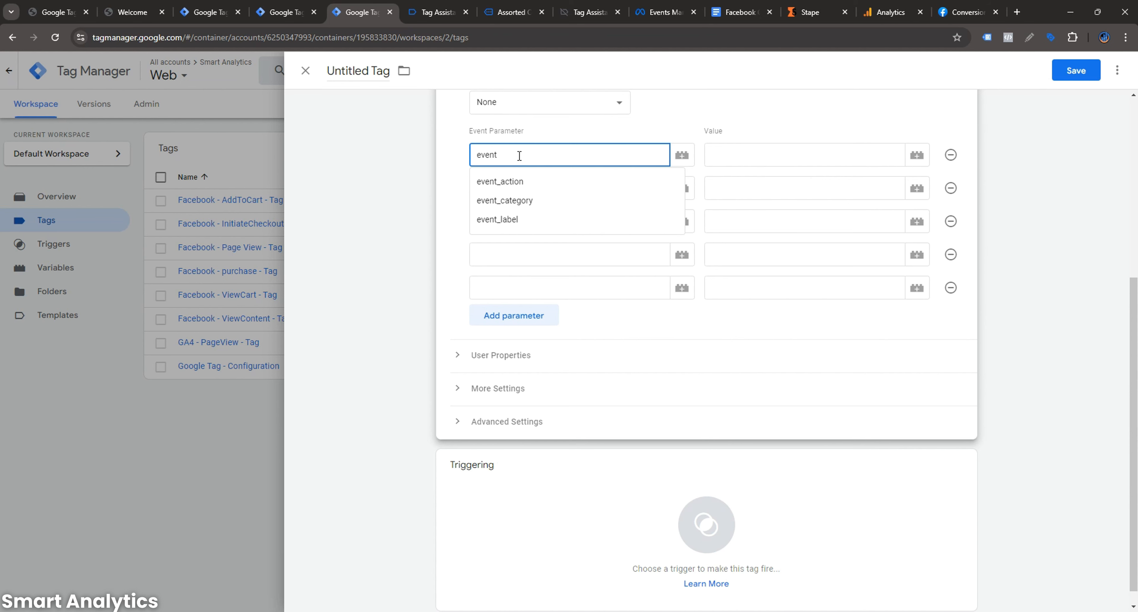
text(_name)
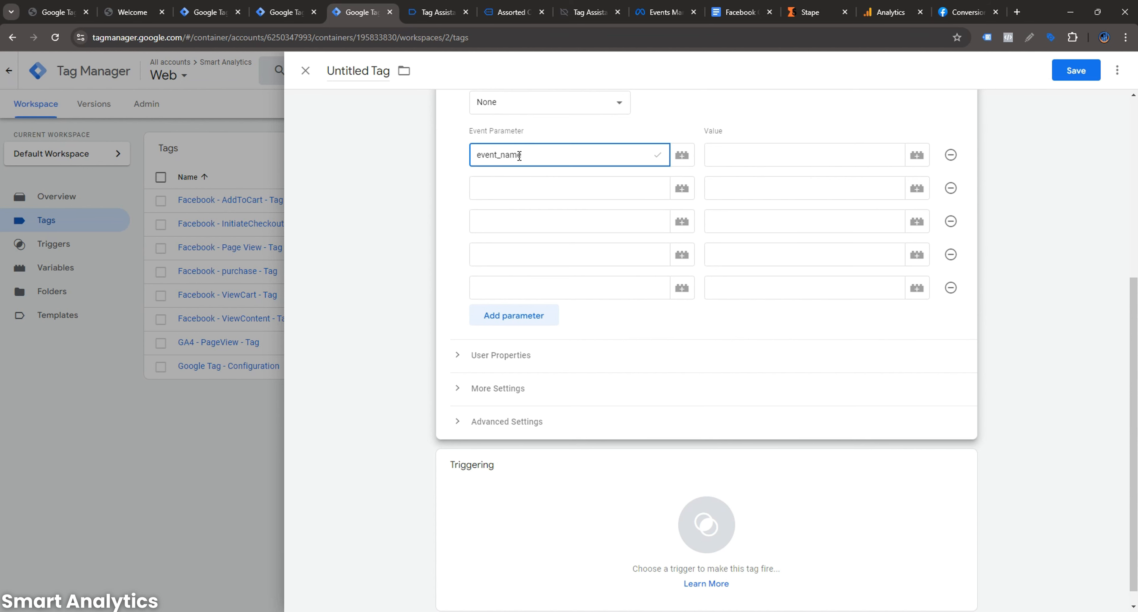
click(736, 159)
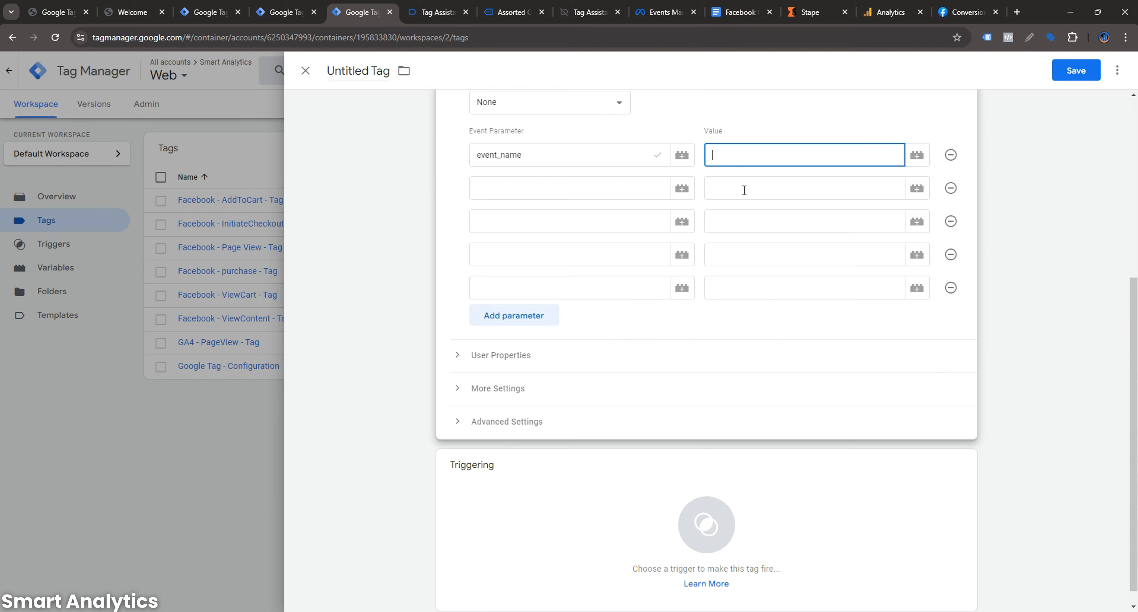
scroll(743, 191, up, 4)
drag(522, 181, 460, 186)
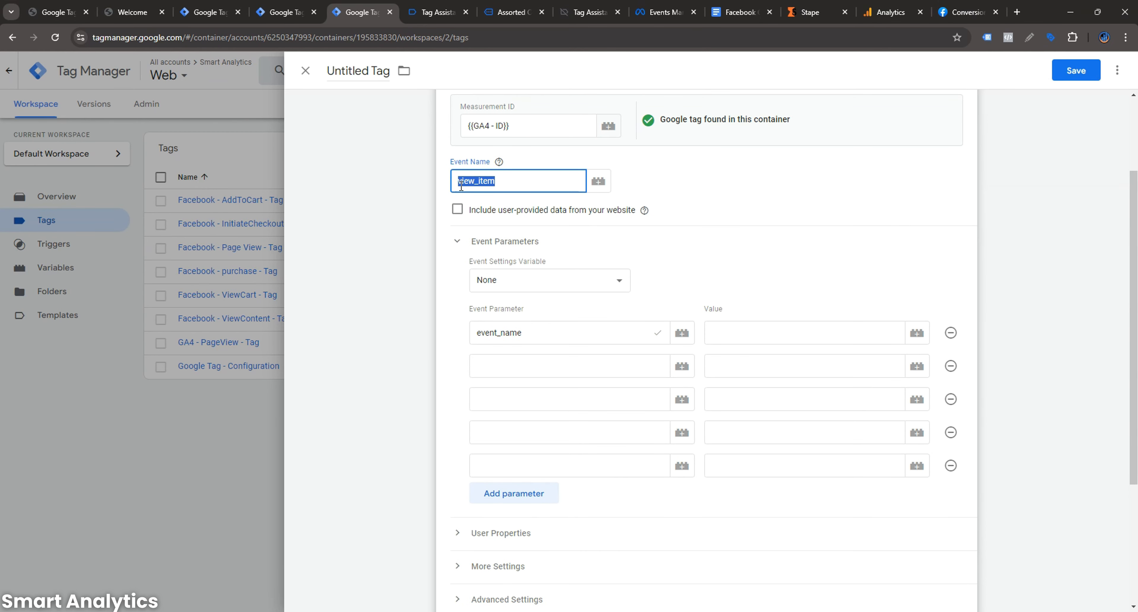
key(ctrl+c)
click(786, 332)
key(ctrl+v)
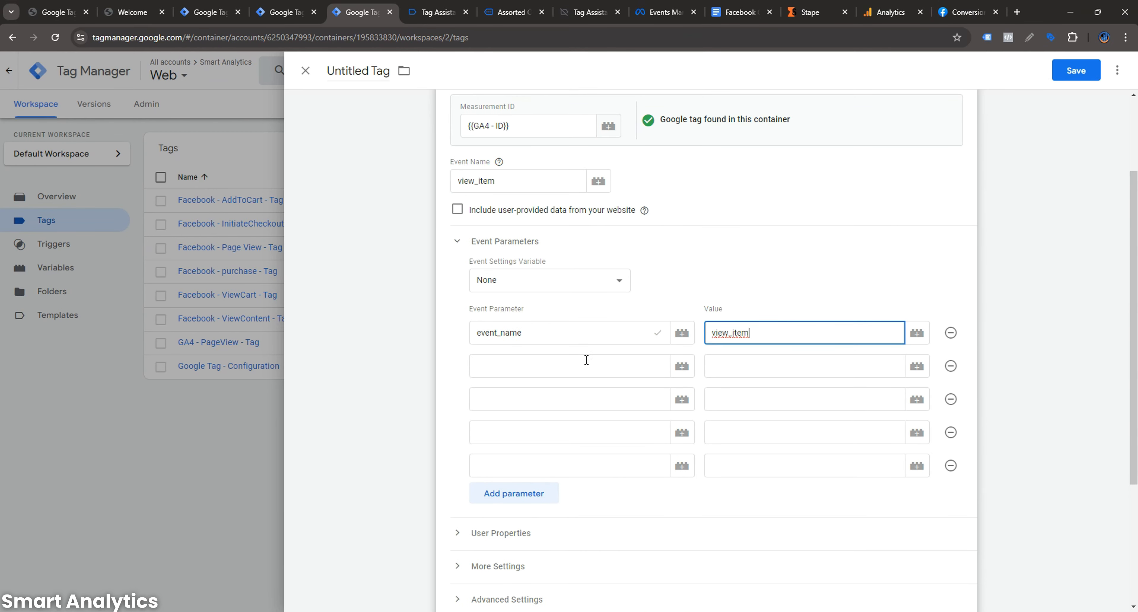
- Define the second event parameter as event_id with the {{Event Id}} variable as its value
click(582, 359)
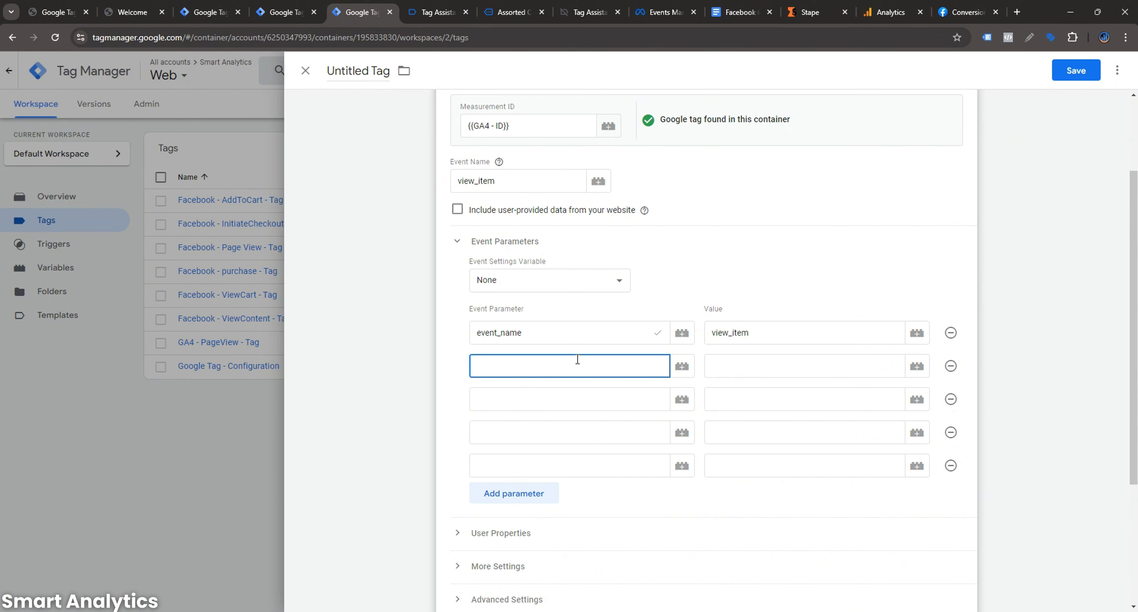
text(eve)
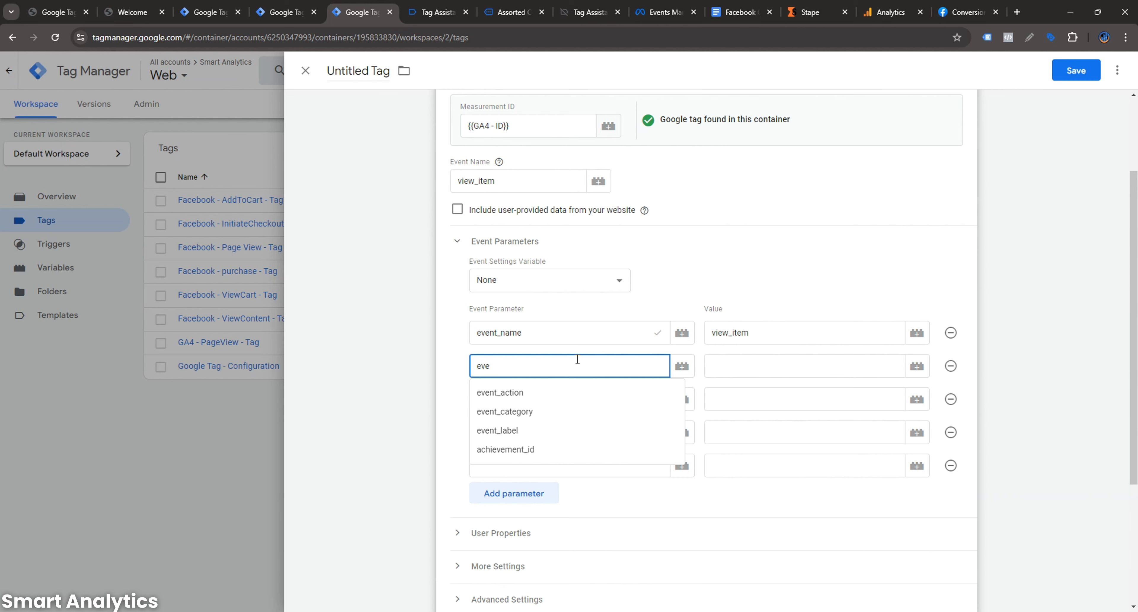
text(nt)
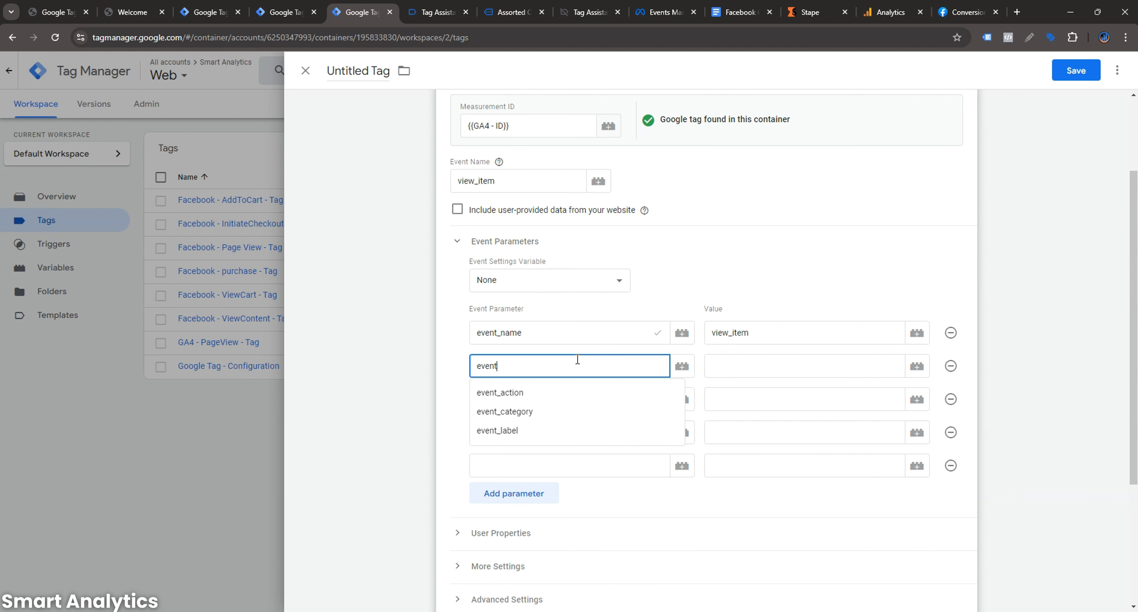
text(_id)
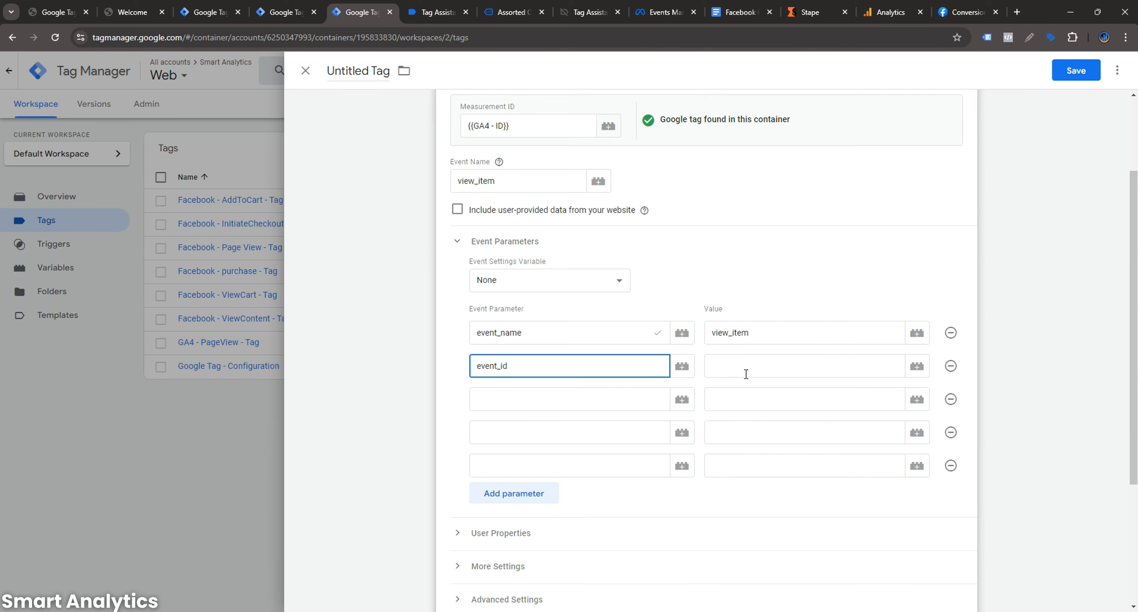
click(746, 374)
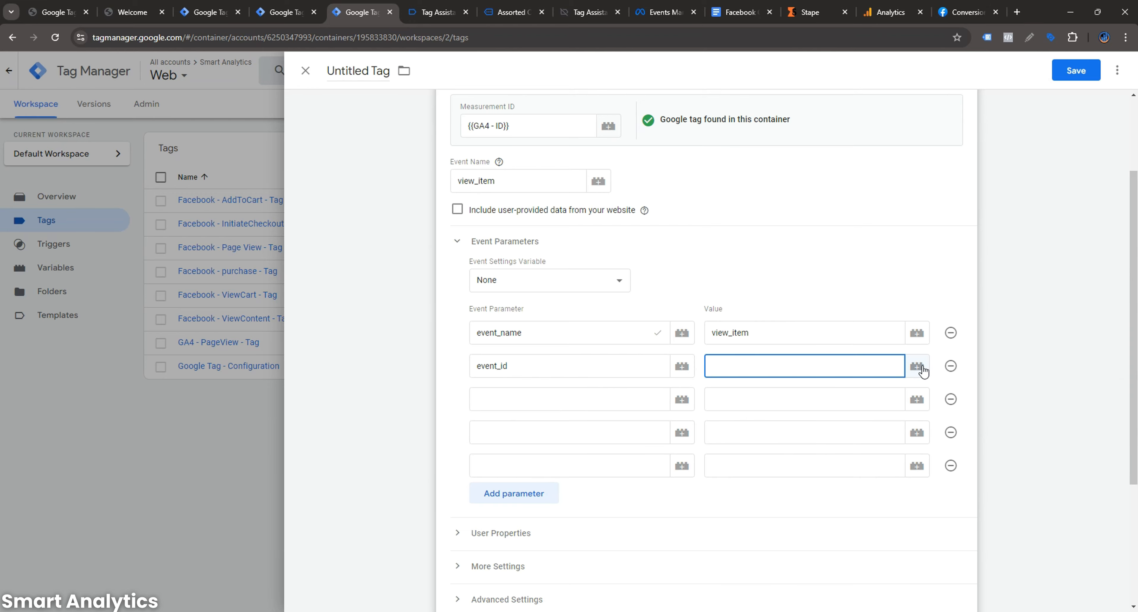
click(916, 366)
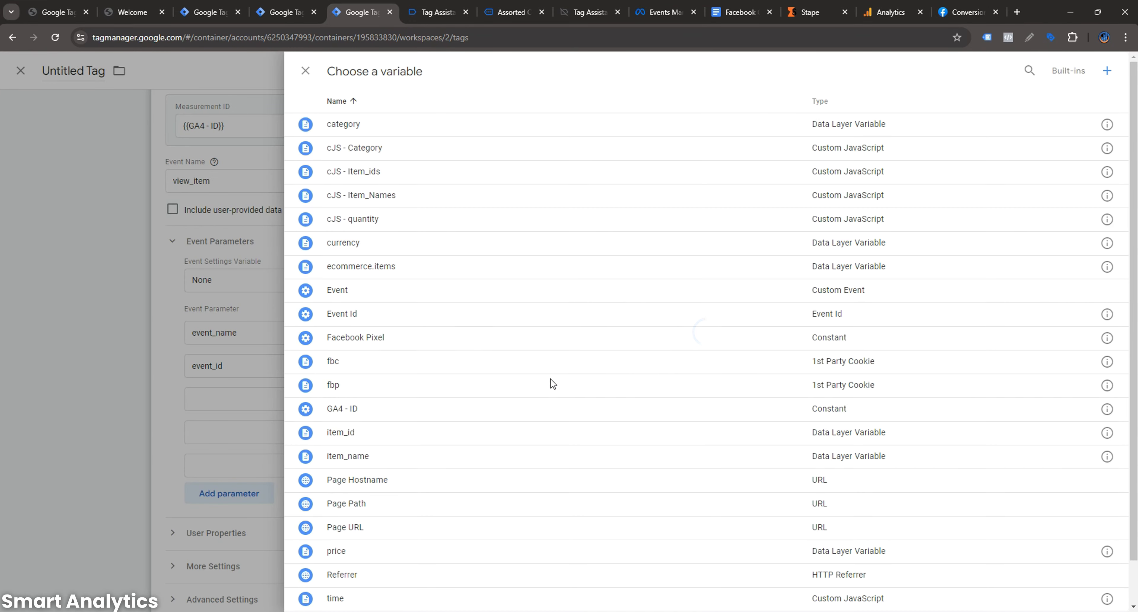
click(371, 314)
scroll(691, 361, down, 1)
- Name the third and fourth event parameters x-fb-ck-fbp and x-fb-ck-fbc, copying the field name from Meta's Conversions API guide
click(507, 339)
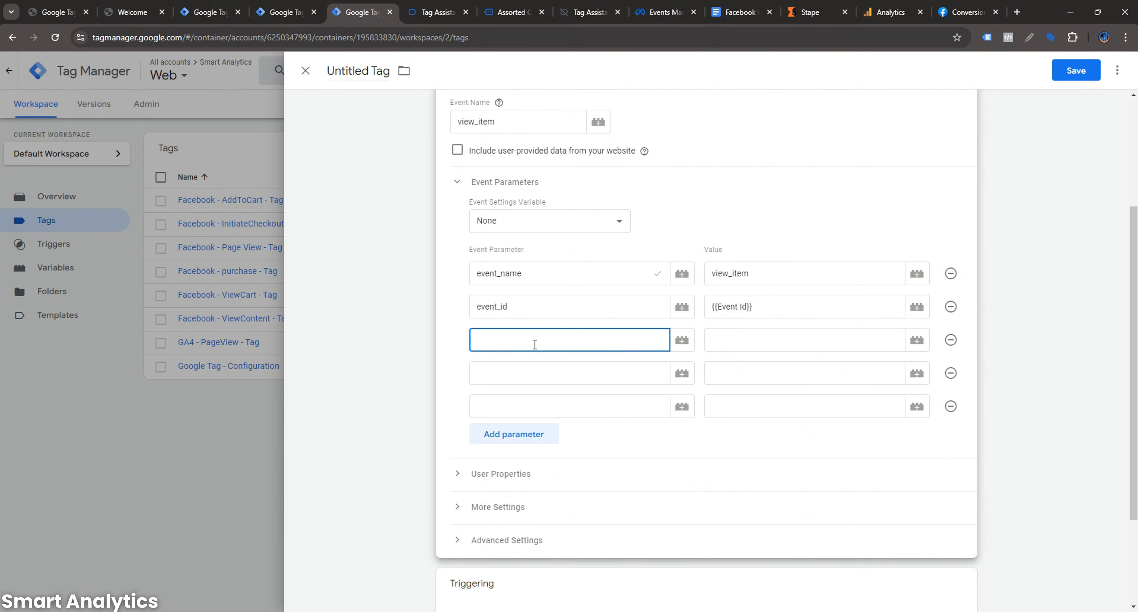
click(963, 13)
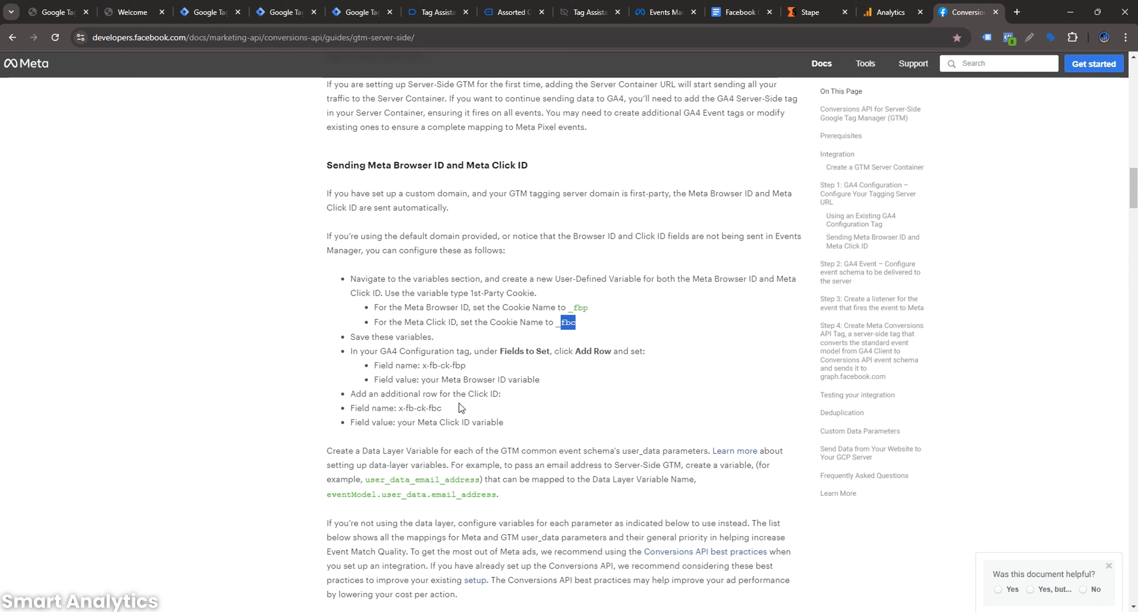
drag(422, 366, 480, 370)
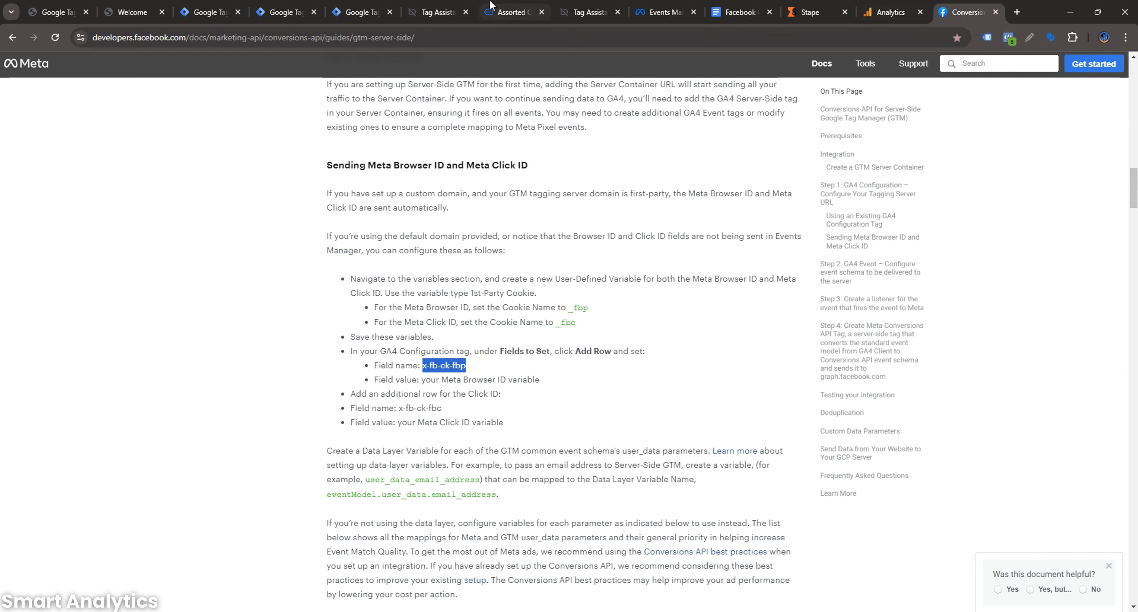
click(381, 6)
key(ctrl+v)
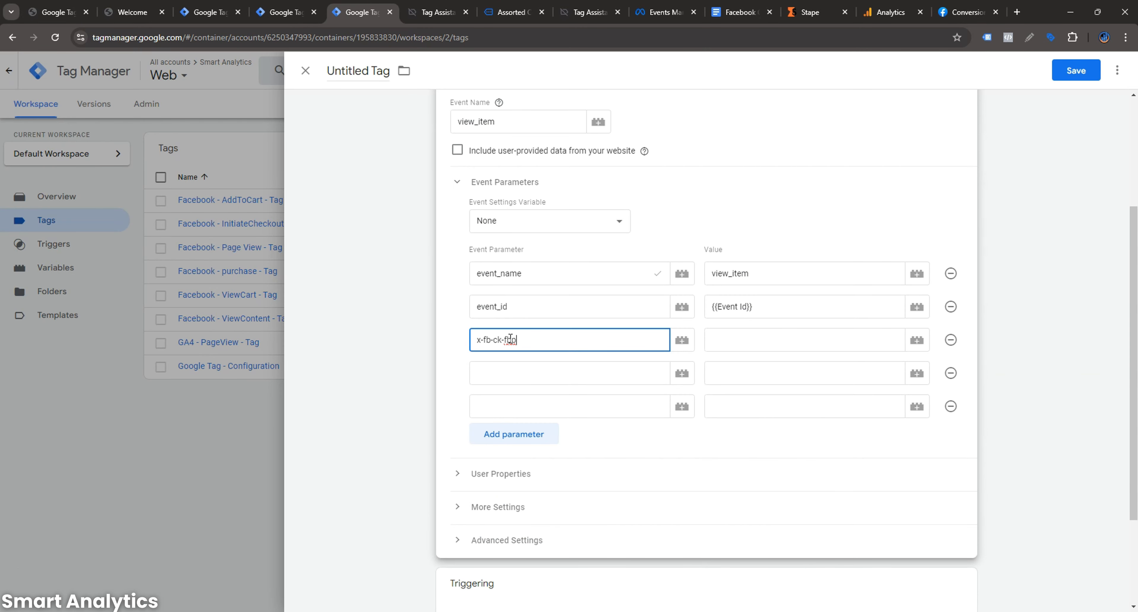
click(508, 362)
key(ctrl+v)
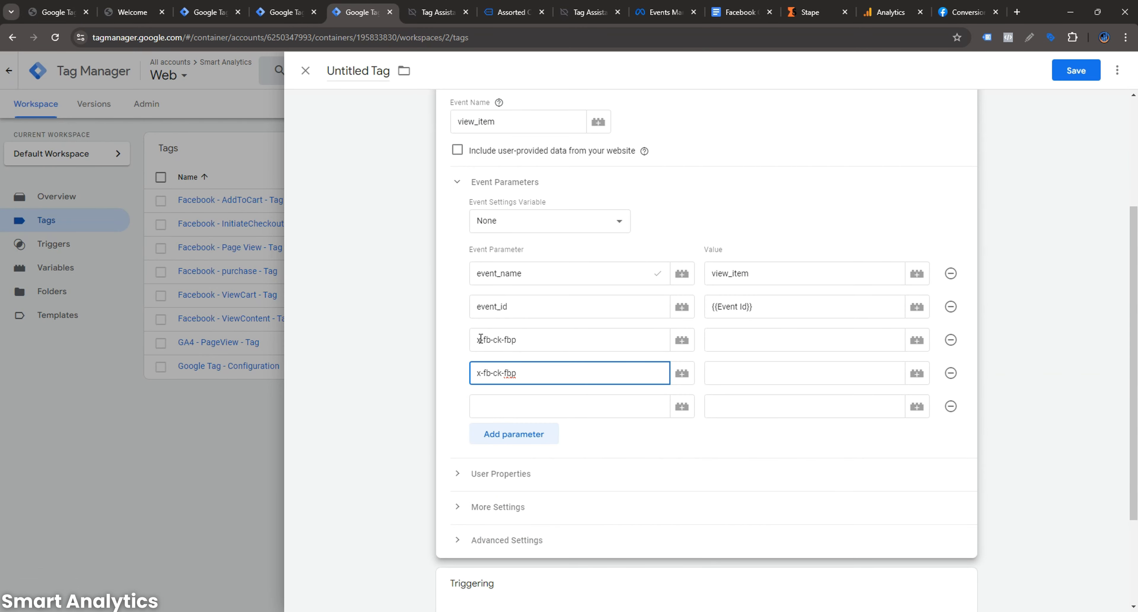
key(BackSpace)
text(c)
- Assign the {{fbp}} variable to x-fb-ck-fbp and the {{fbc}} variable to x-fb-ck-fbc
click(721, 337)
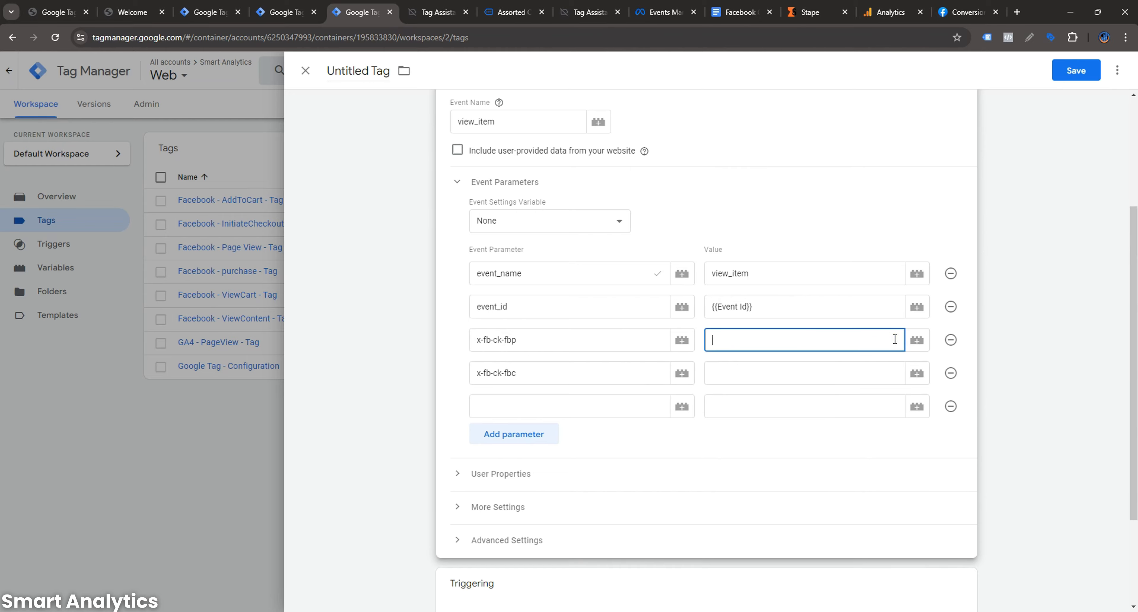
click(914, 340)
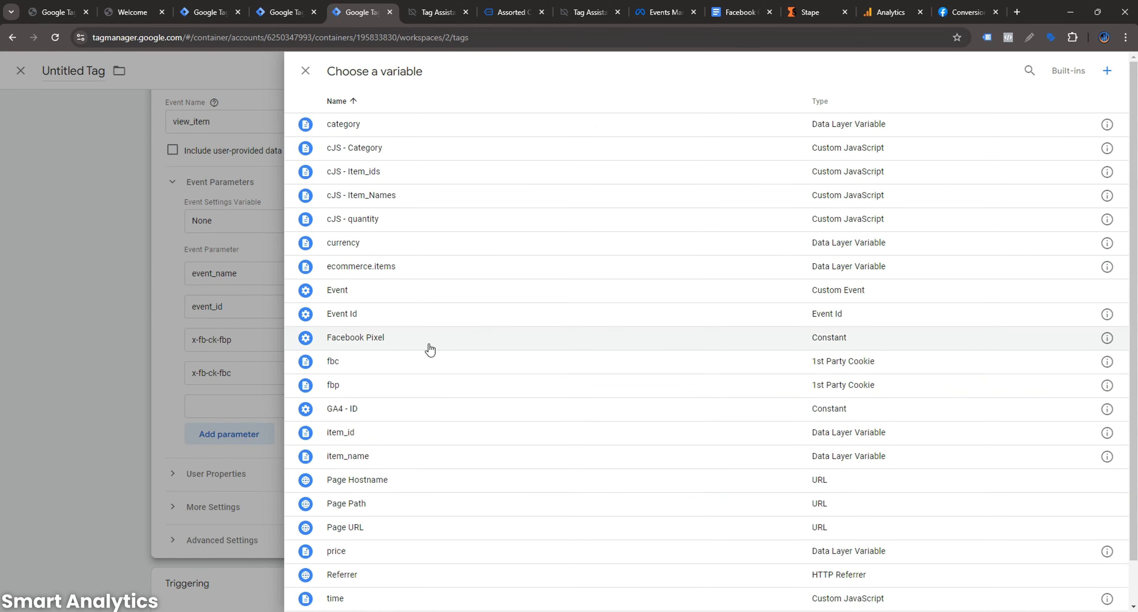
scroll(437, 249, down, 1)
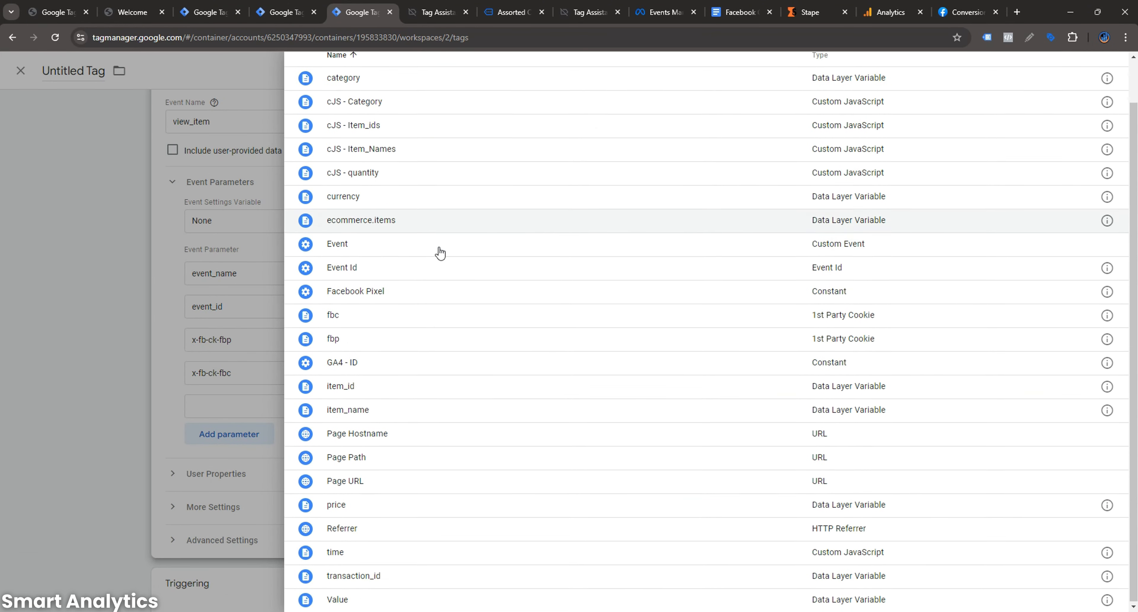
click(375, 340)
click(762, 373)
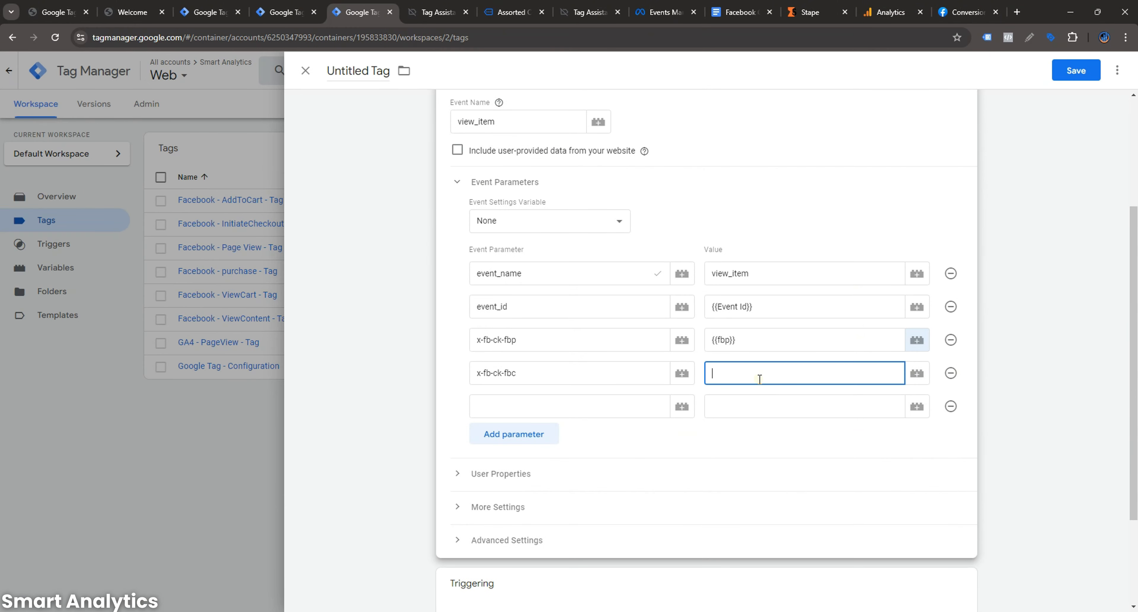
click(908, 376)
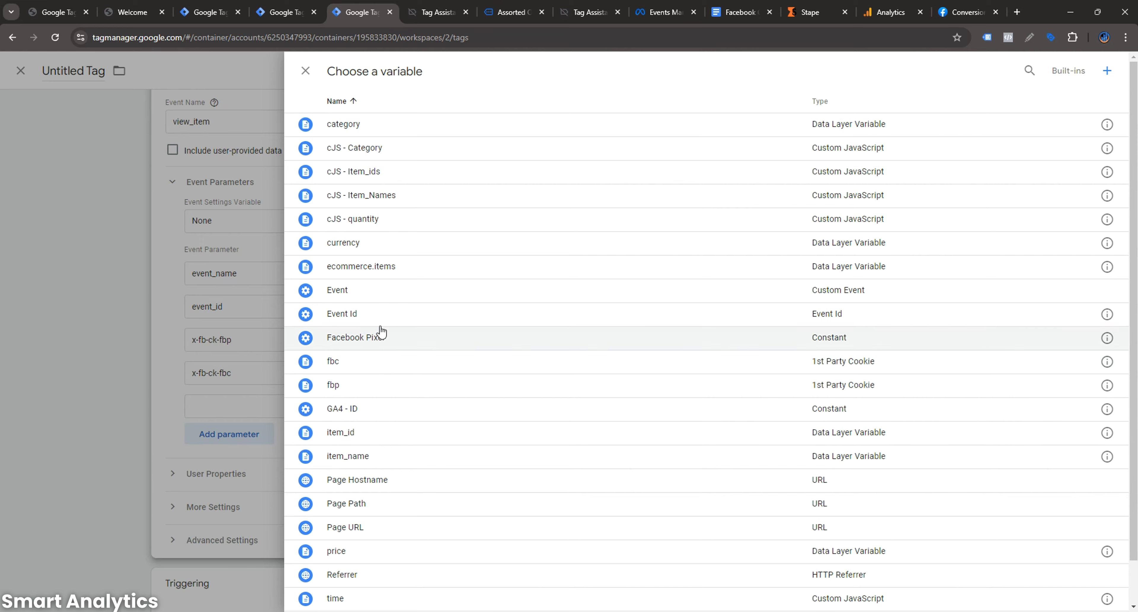
click(356, 369)
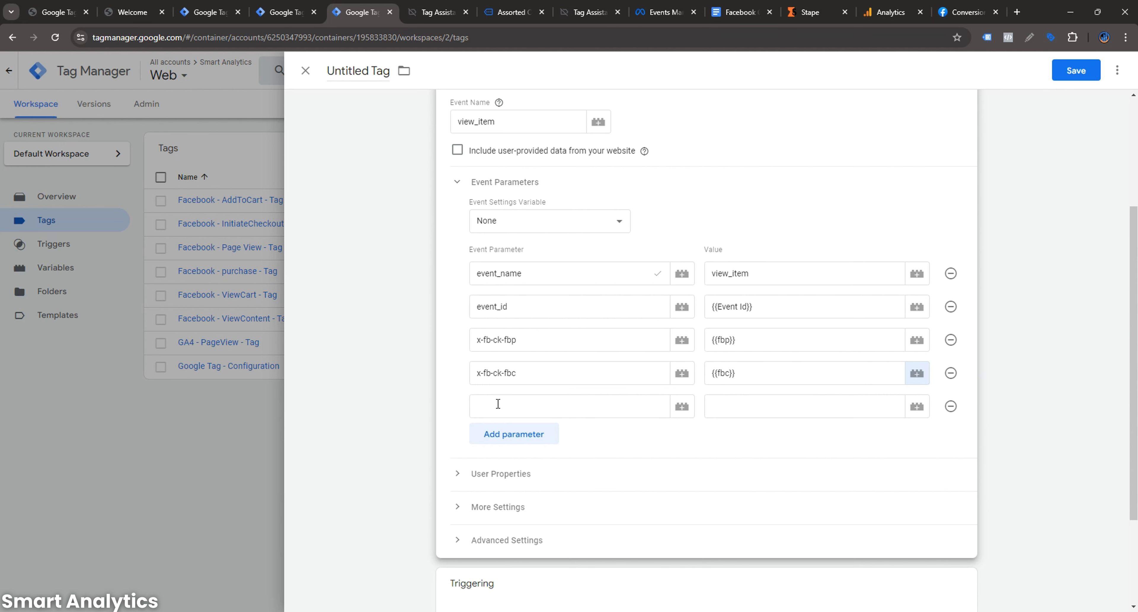
- Name the fifth event parameter first_party_collection, copied from Step 1 of Meta's Conversions API guide
click(488, 409)
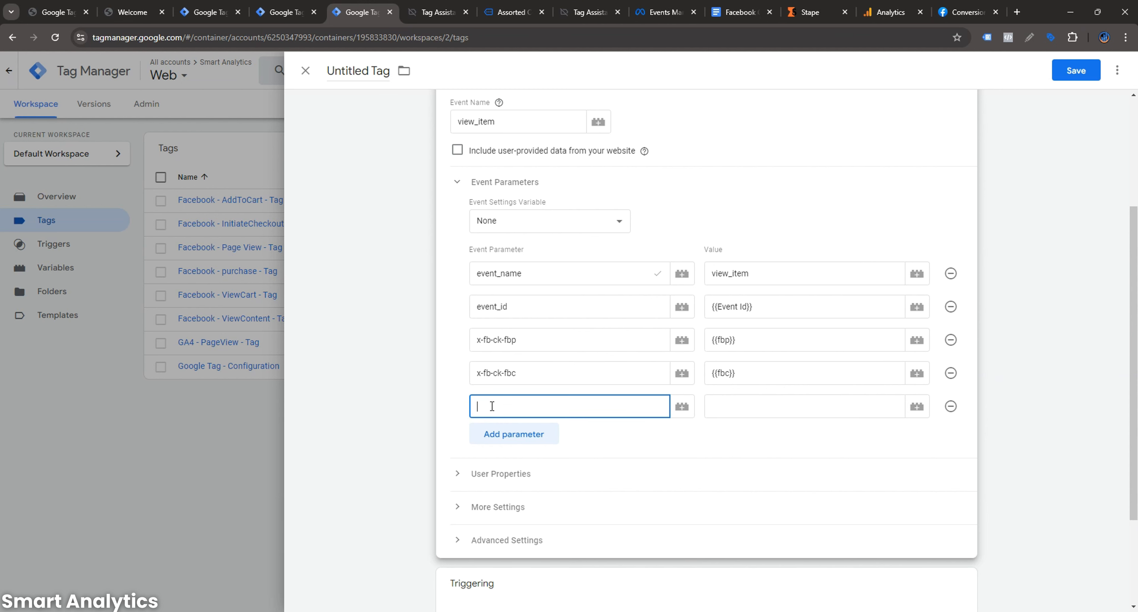
text(fl)
click(962, 11)
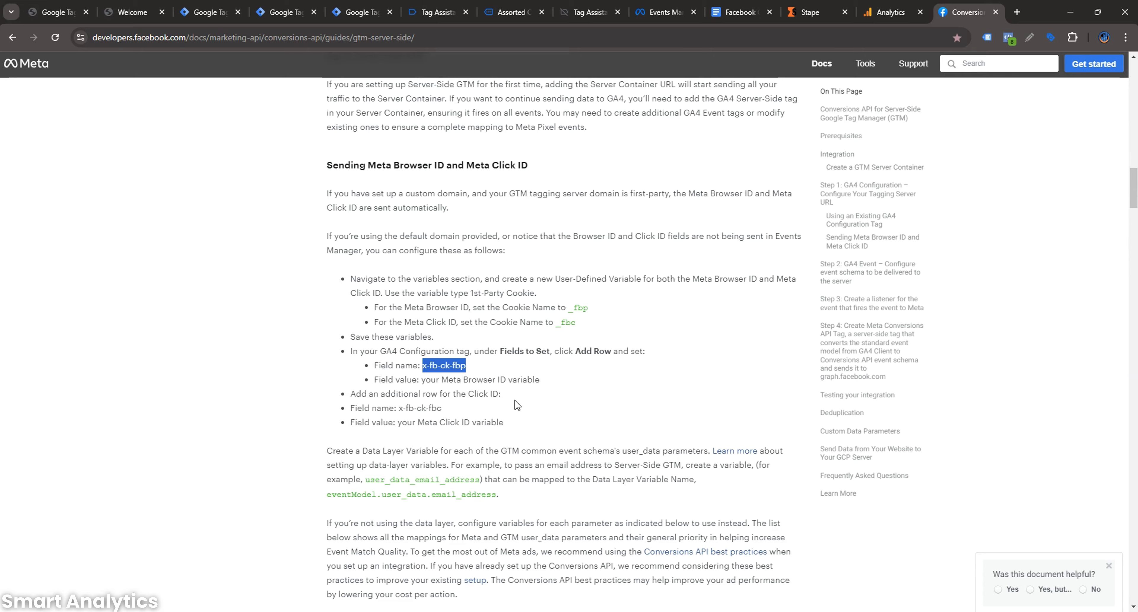
scroll(517, 405, up, 9)
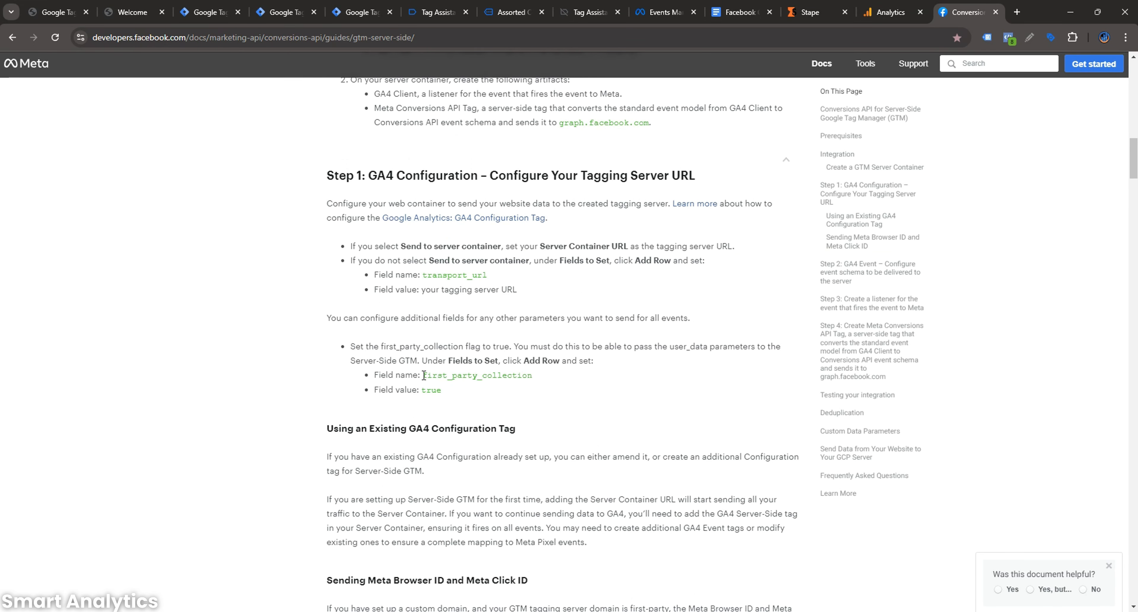
drag(423, 375, 532, 377)
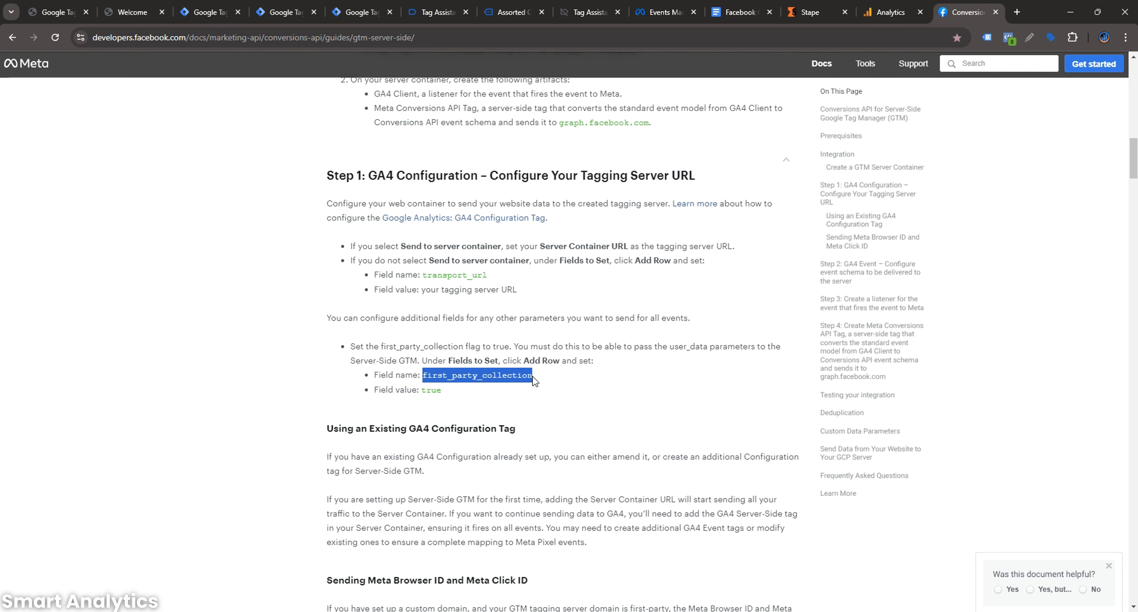
drag(419, 393, 450, 391)
click(576, 396)
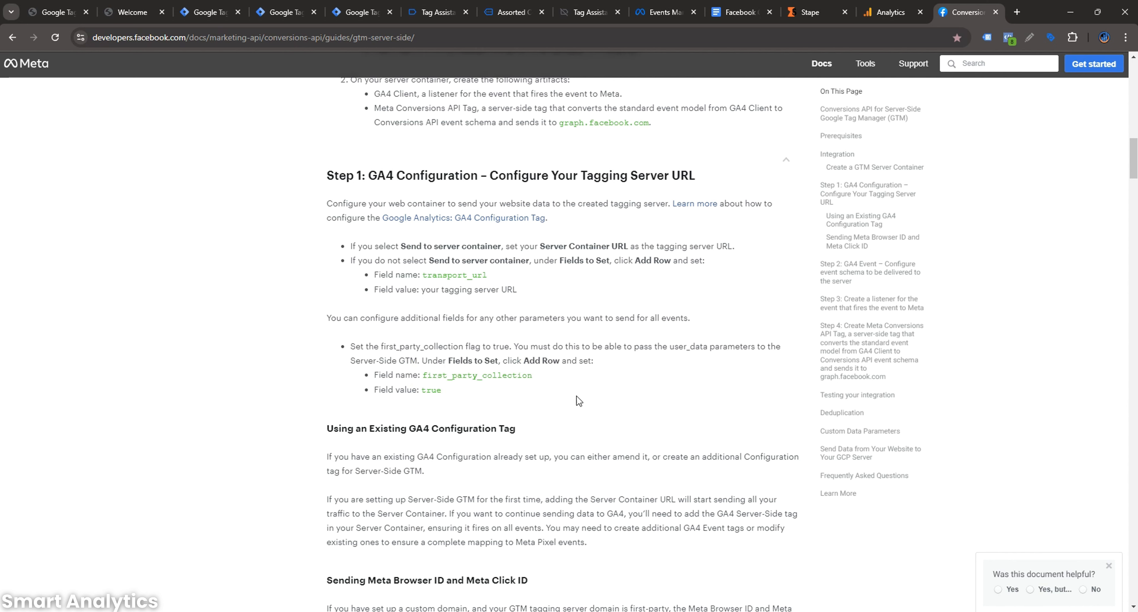
click(355, 12)
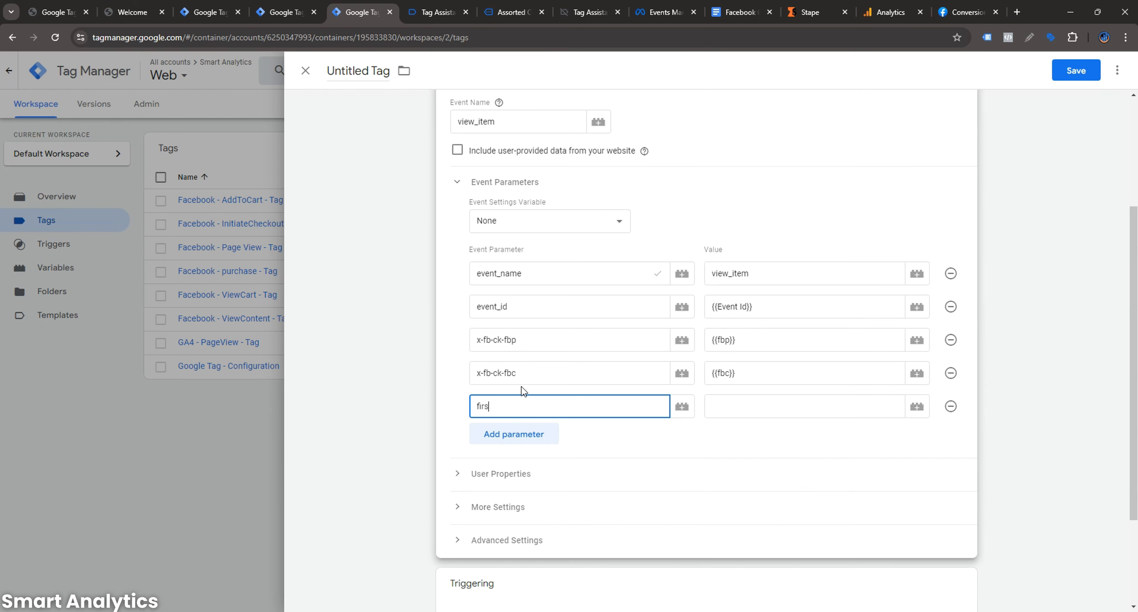
text(firs)
double_click(503, 400)
key(ctrl+v)
- Set the first_party_collection value to true and add a sixth empty parameter row
click(737, 403)
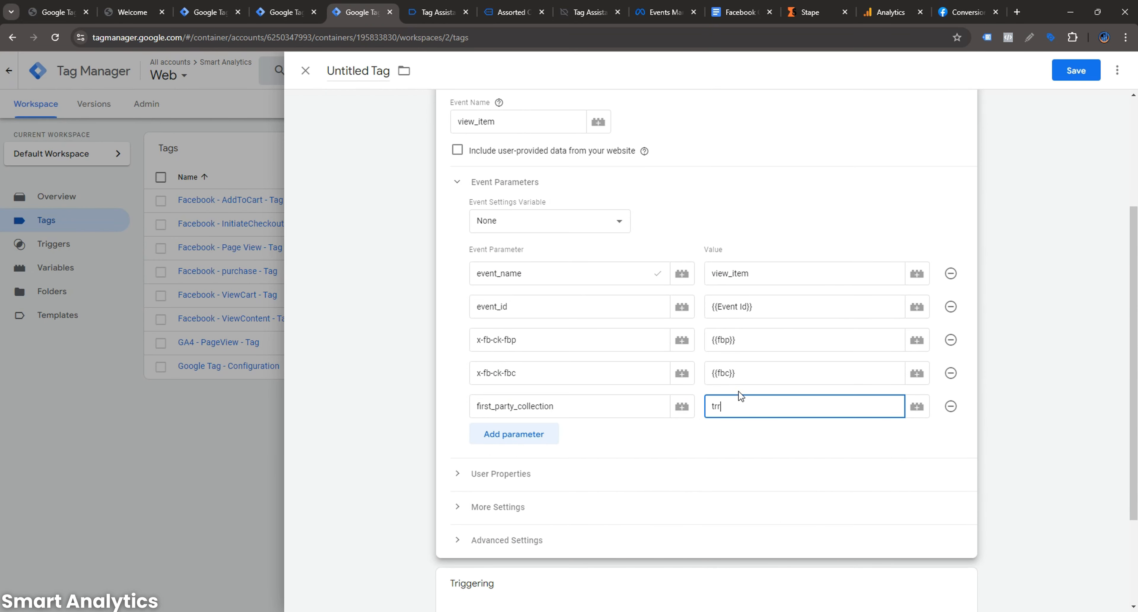
text(trrue)
click(719, 405)
key(BackSpace)
click(547, 437)
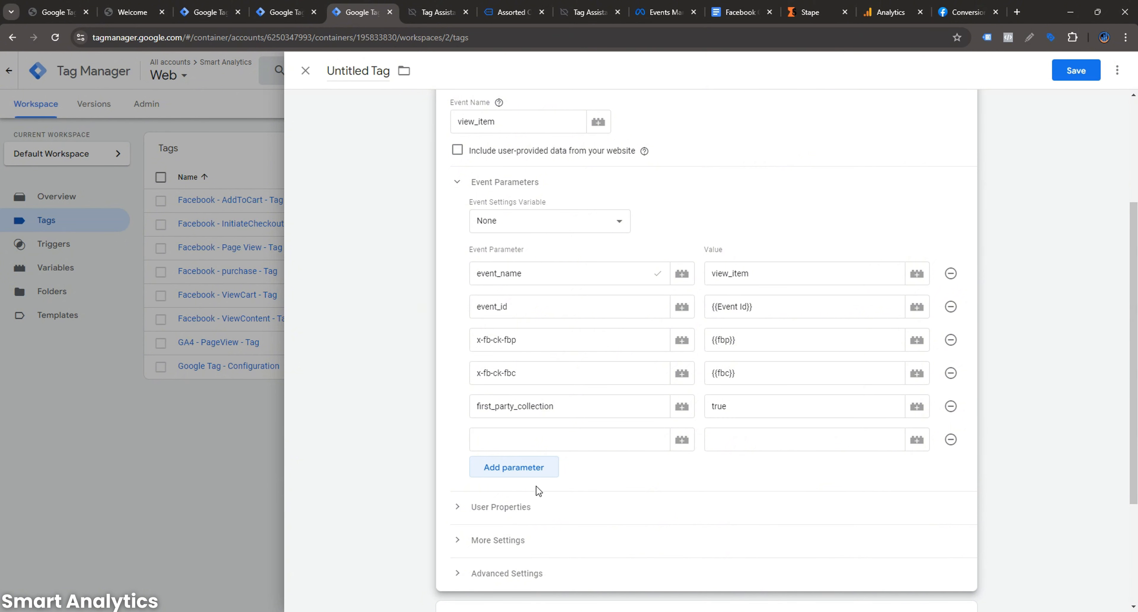
- Name the sixth event parameter x-fb-cd-content_type and set its value to product
click(522, 437)
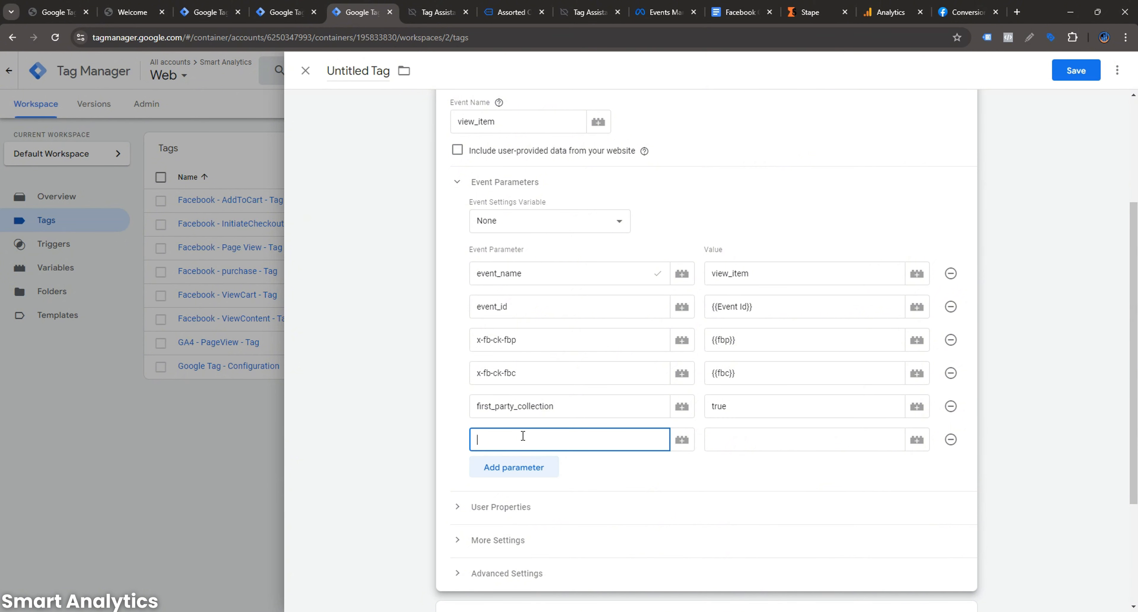
text(x-)
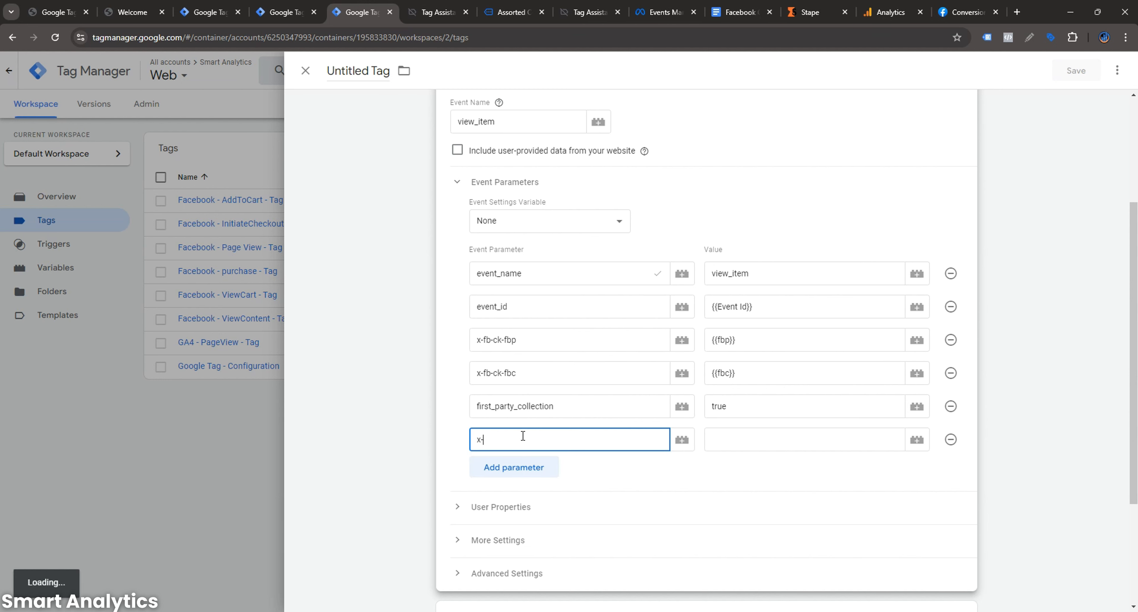
text(fb-cd)
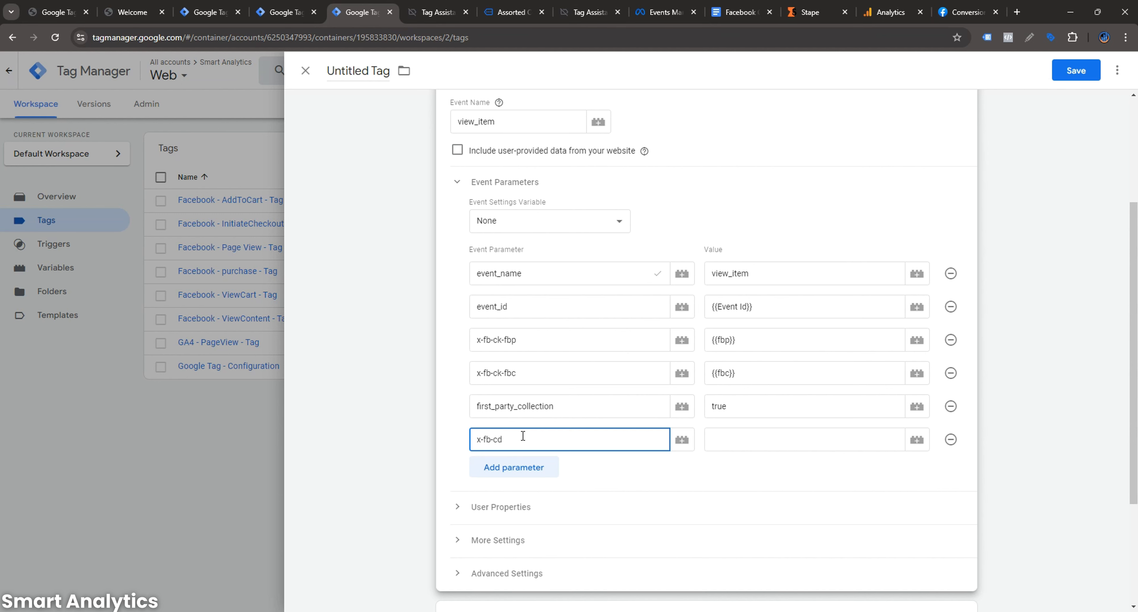
text(-content_type)
double_click(522, 436)
click(734, 445)
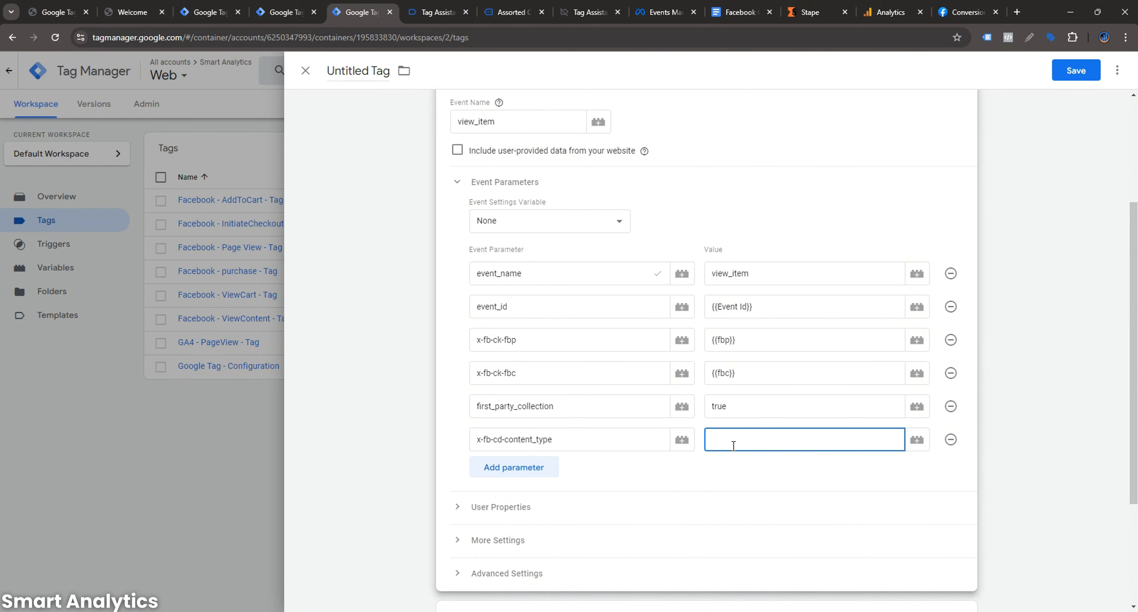
text(product)
- Add four empty event parameter rows below x-fb-cd-content_type
click(533, 469)
scroll(541, 373, down, 3)
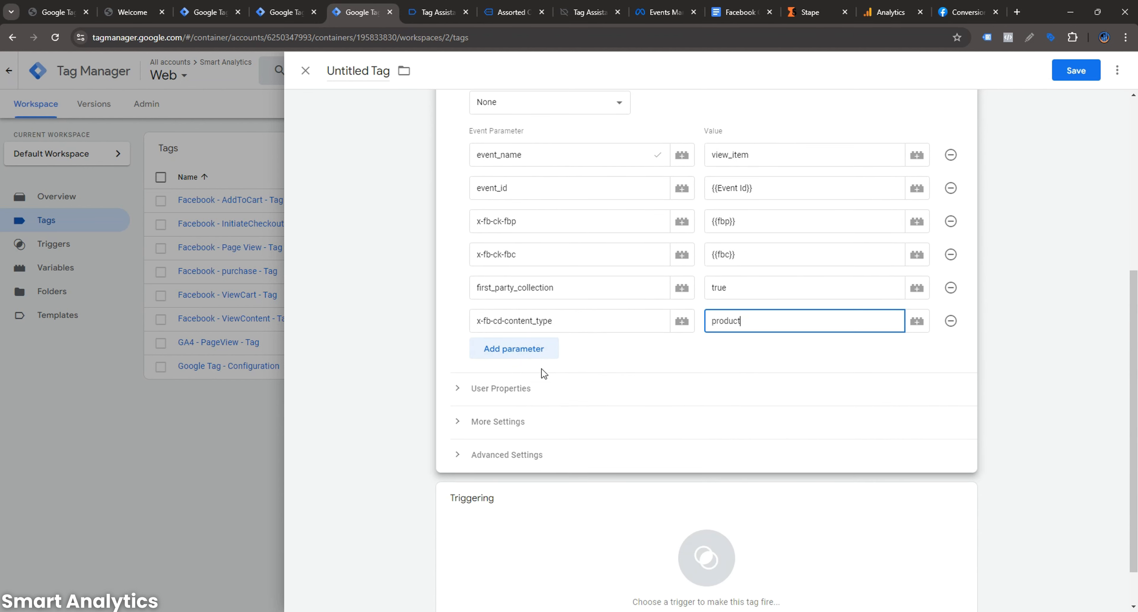
click(539, 354)
click(521, 415)
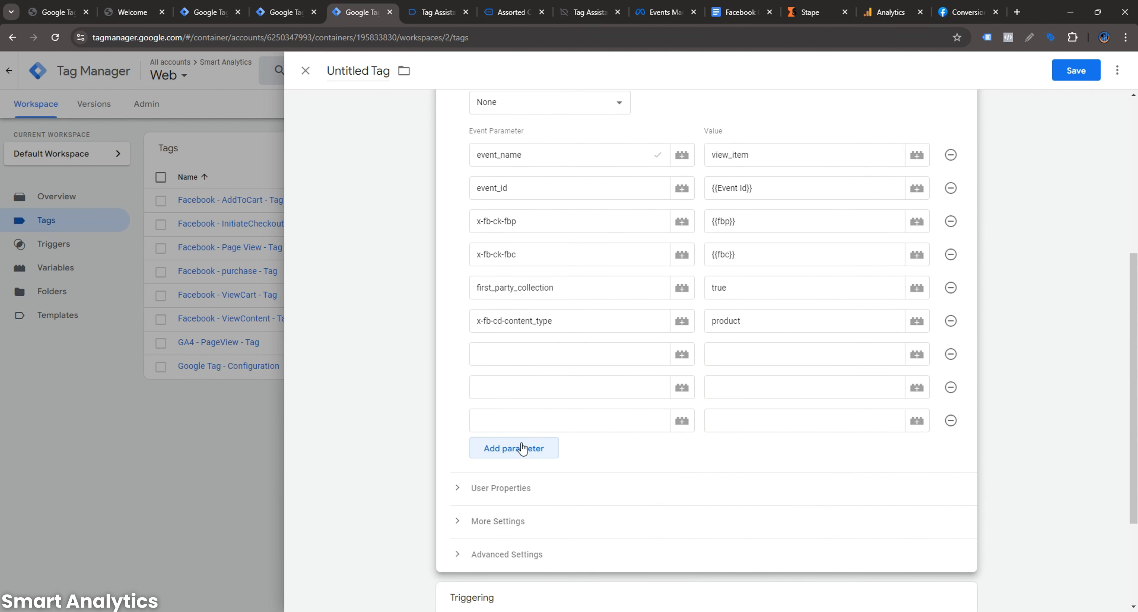
click(523, 446)
- Name the seventh event parameter x-fb-cd-content_name, adapting a copy of the x-fb-cd-content_type name
click(570, 320)
drag(569, 321, 464, 329)
key(ctrl+c)
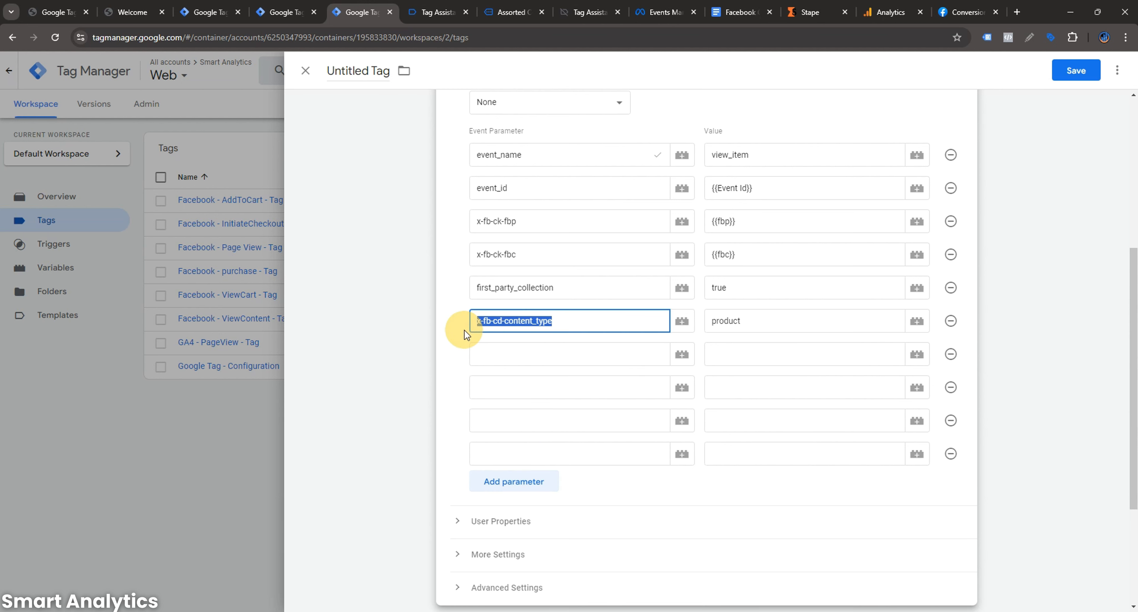
click(531, 348)
key(ctrl+v)
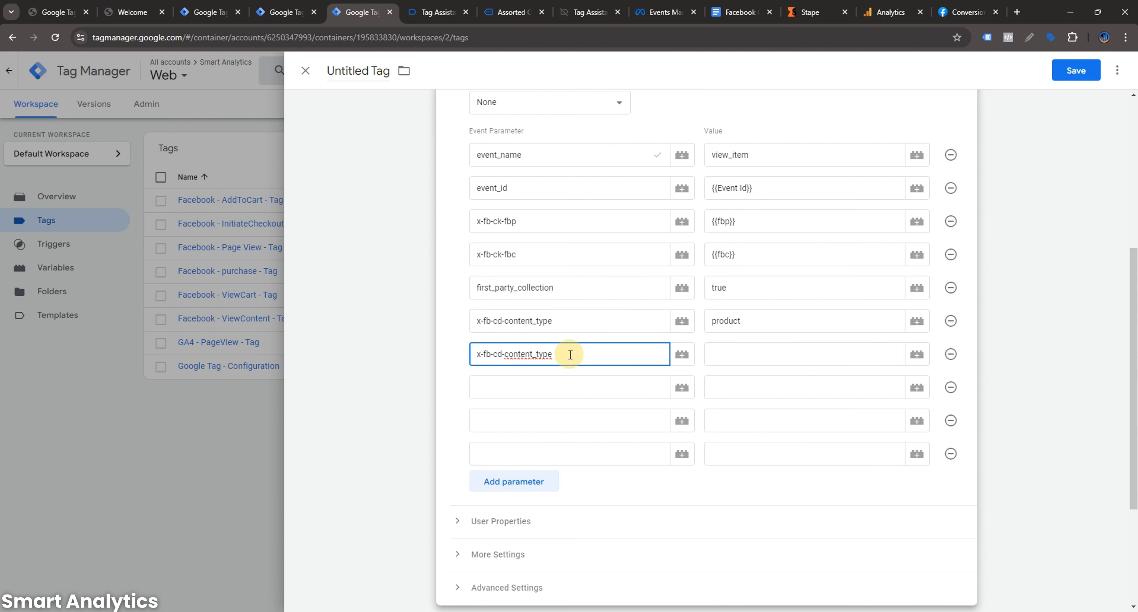
key(BackSpace)
key(BackSpace)
text(name)
- Name the eighth and ninth event parameters x-fb-cd-content_ids and x-fb-cd-content_category, adapting copies of the x-fb-cd-content_name name
click(532, 389)
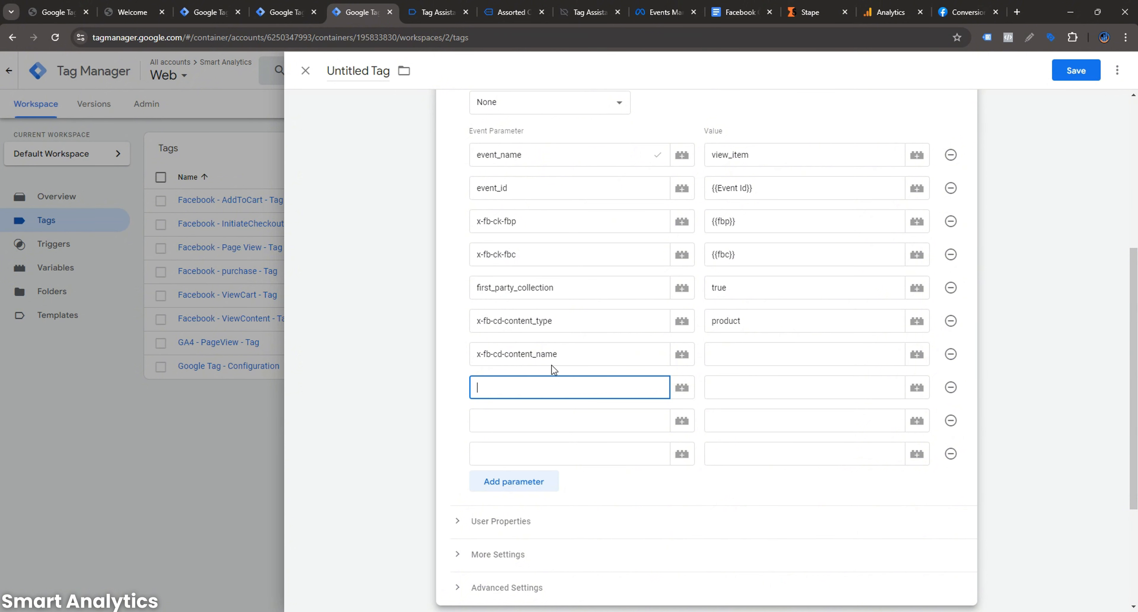
drag(560, 354, 467, 358)
key(ctrl+c)
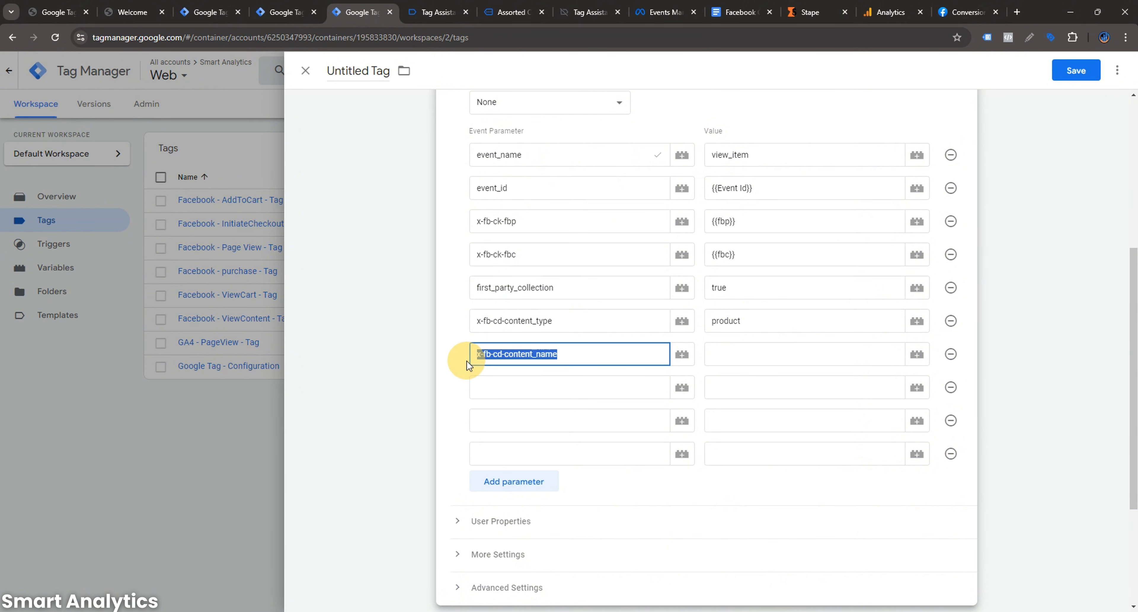
click(544, 386)
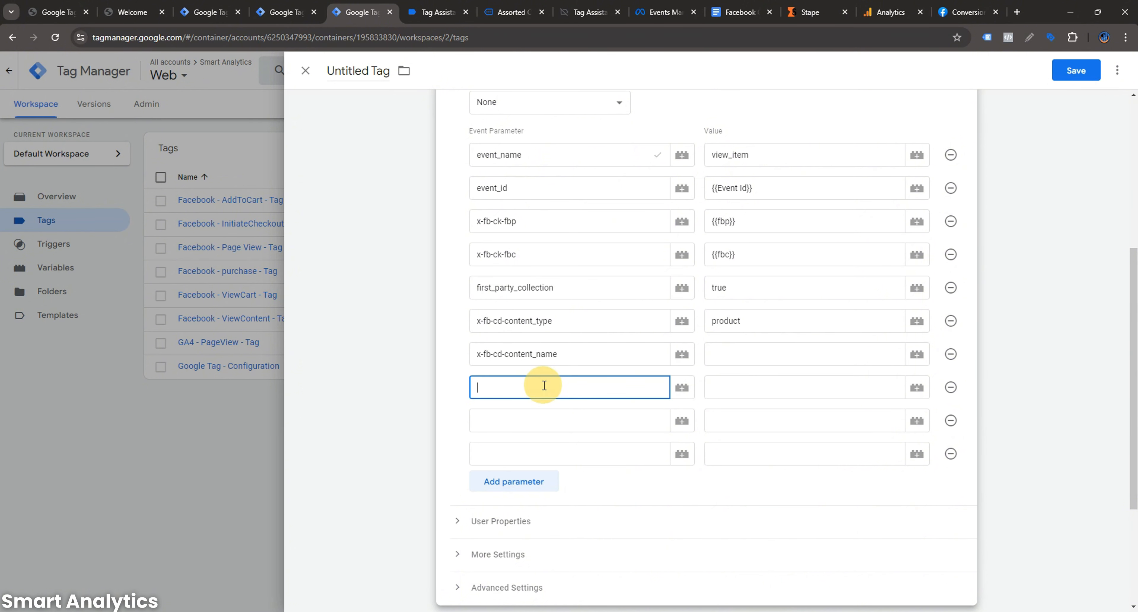
click(533, 411)
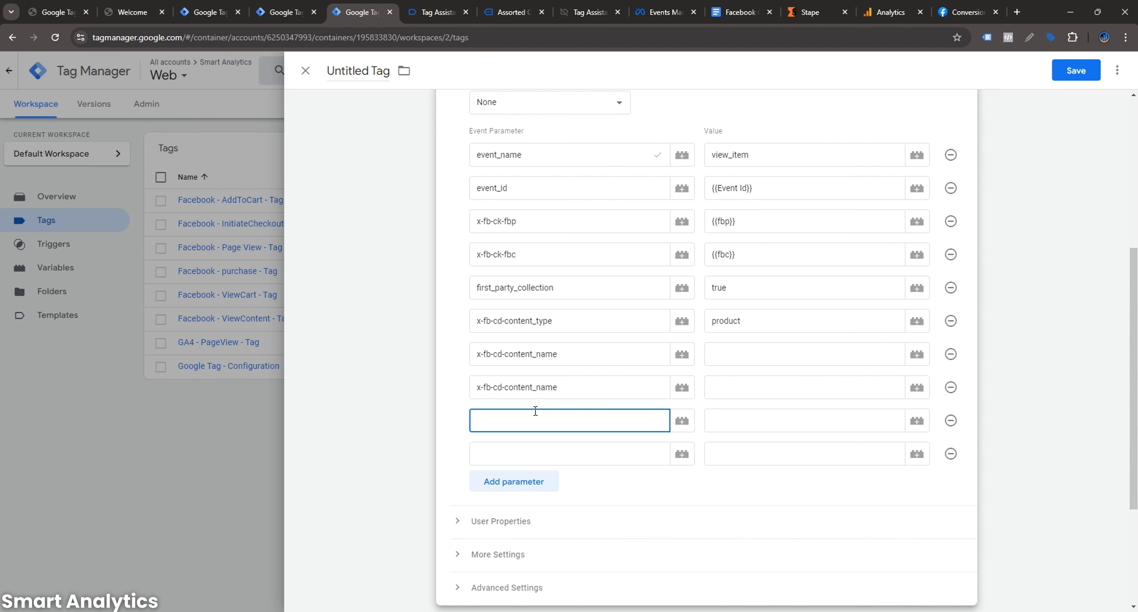
key(ctrl+v)
click(566, 390)
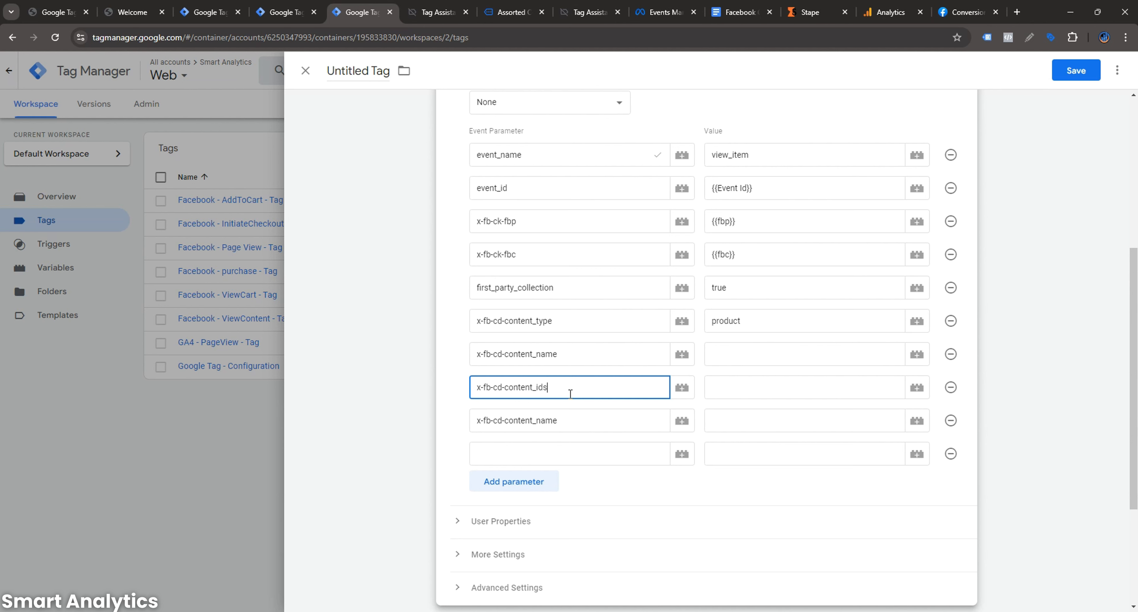
click(576, 419)
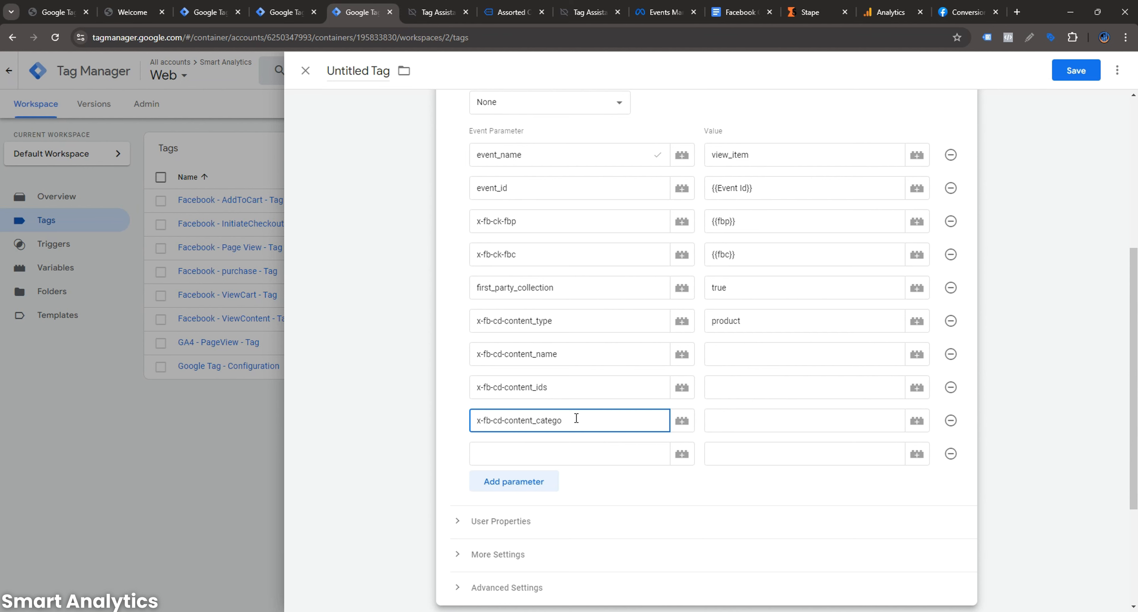
double_click(574, 419)
- Name the tenth event parameter value and add an eleventh parameter named currency
scroll(556, 416, down, 3)
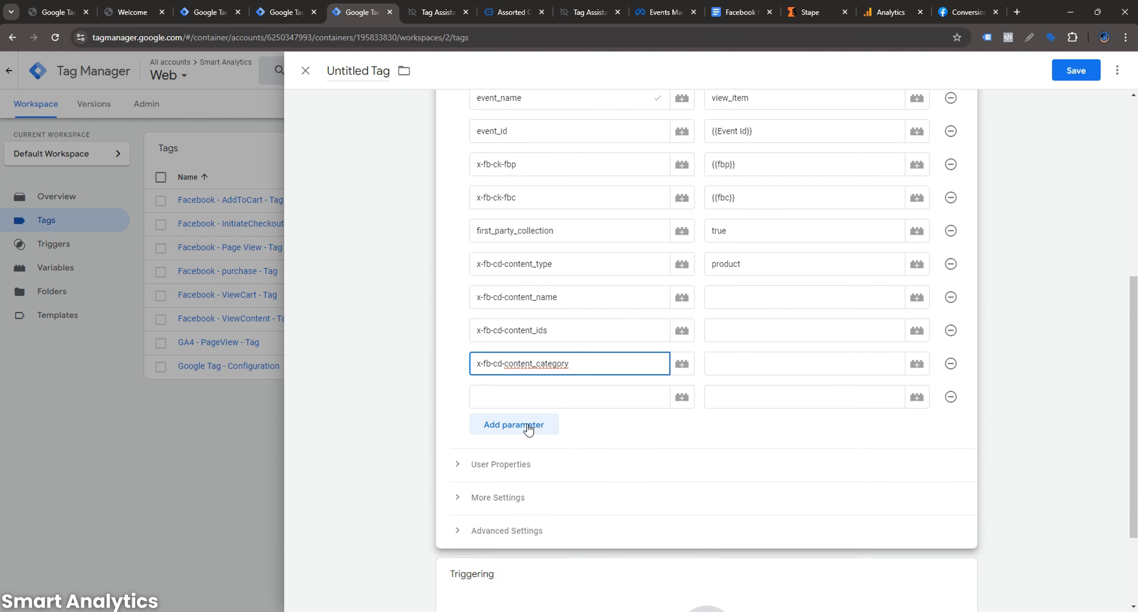
click(539, 340)
text(val)
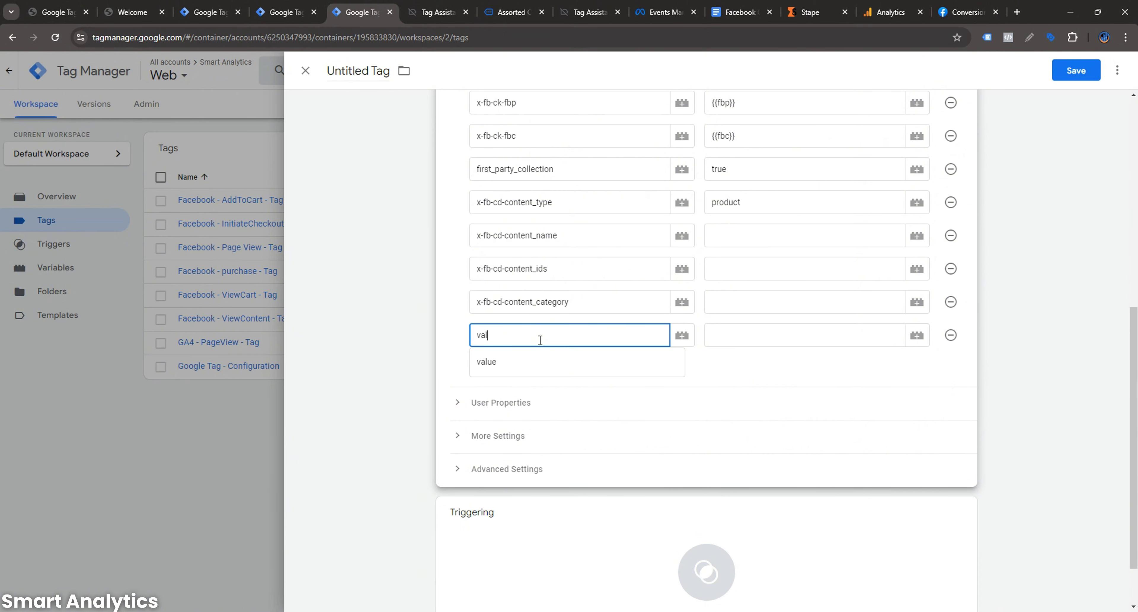
text(ue)
click(514, 367)
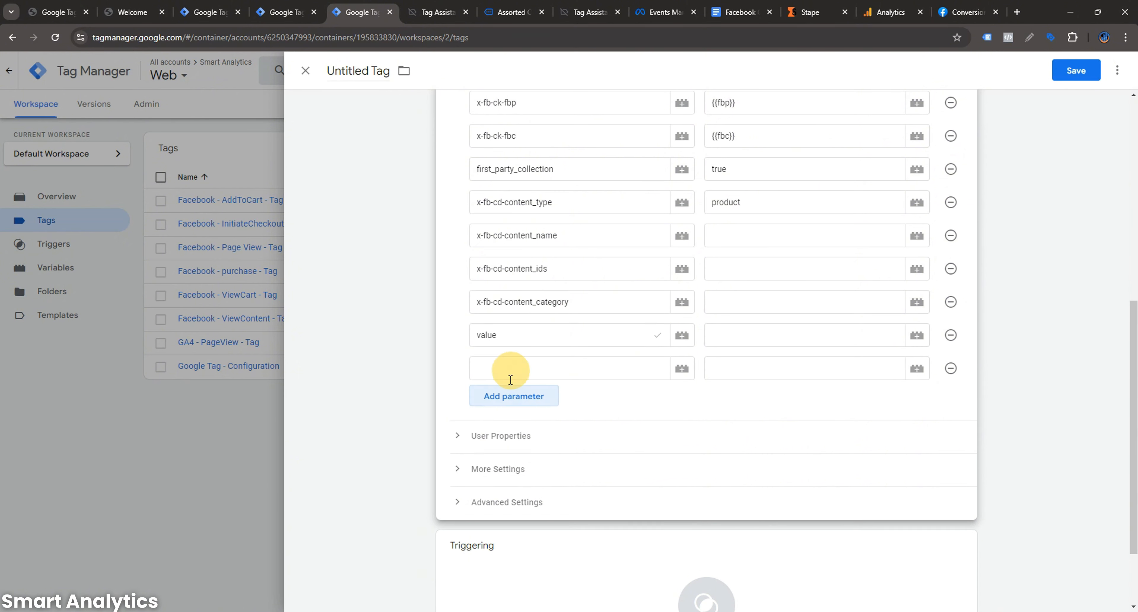
click(516, 364)
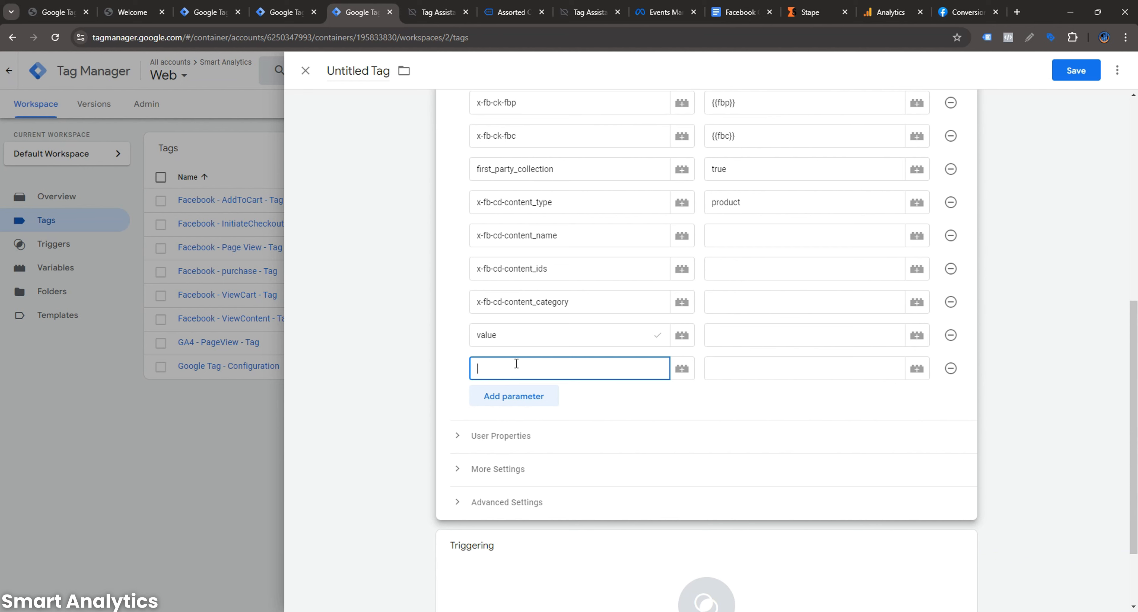
text(currenc)
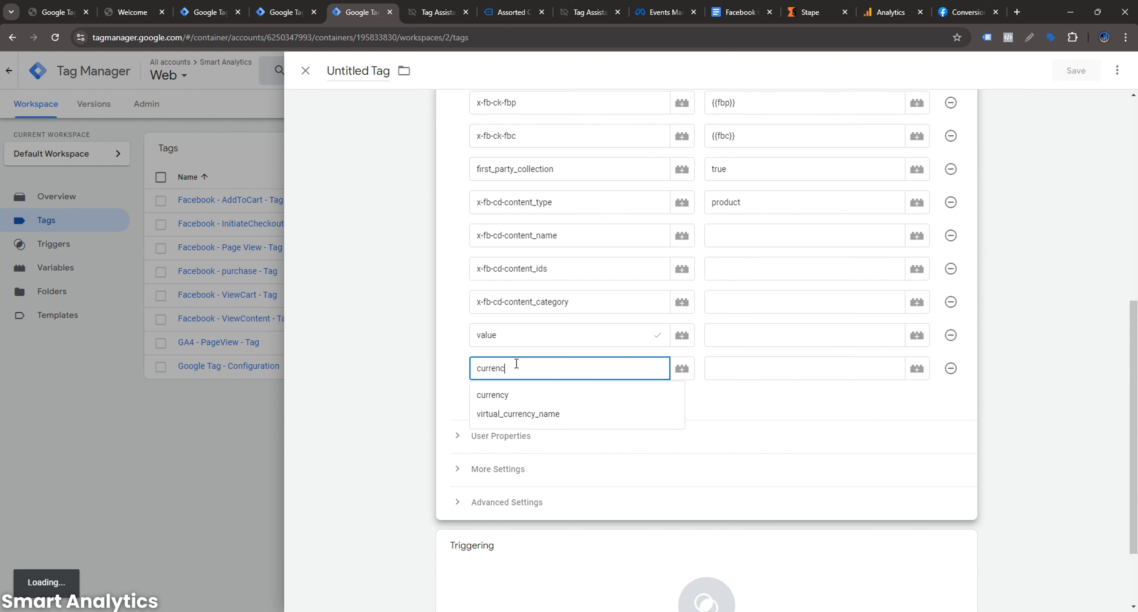
text(y)
click(530, 367)
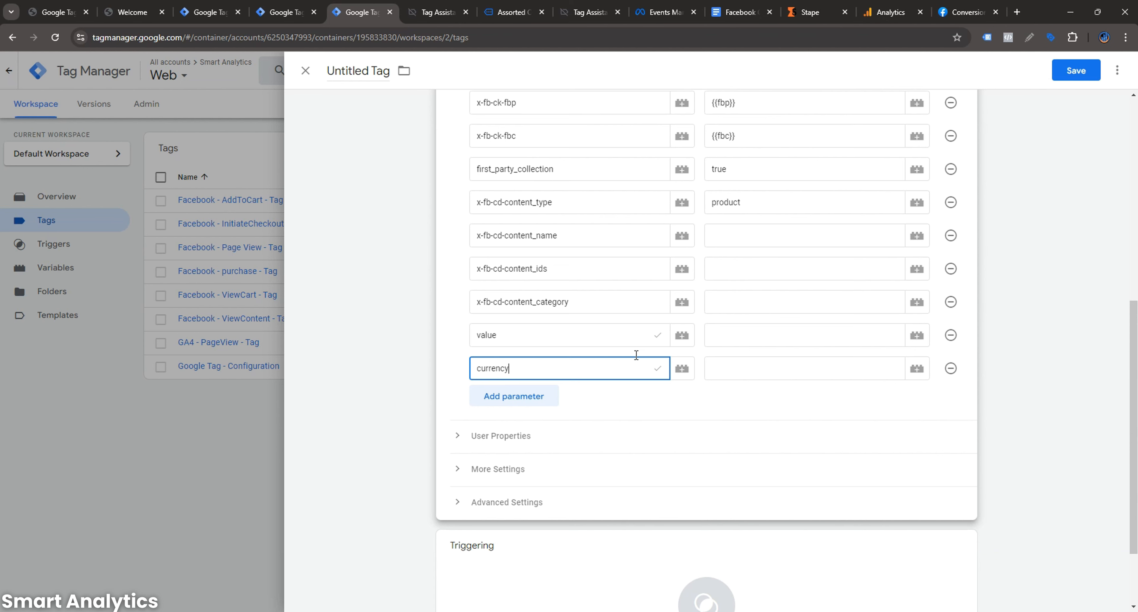
- Add a twelfth event parameter named items
click(515, 398)
click(521, 404)
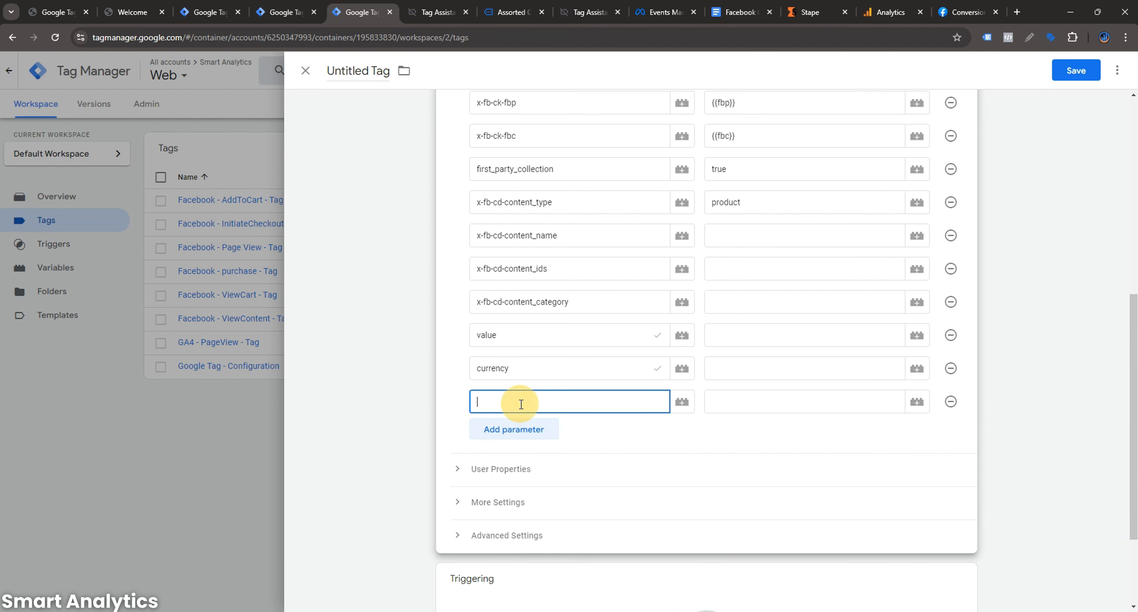
text(it)
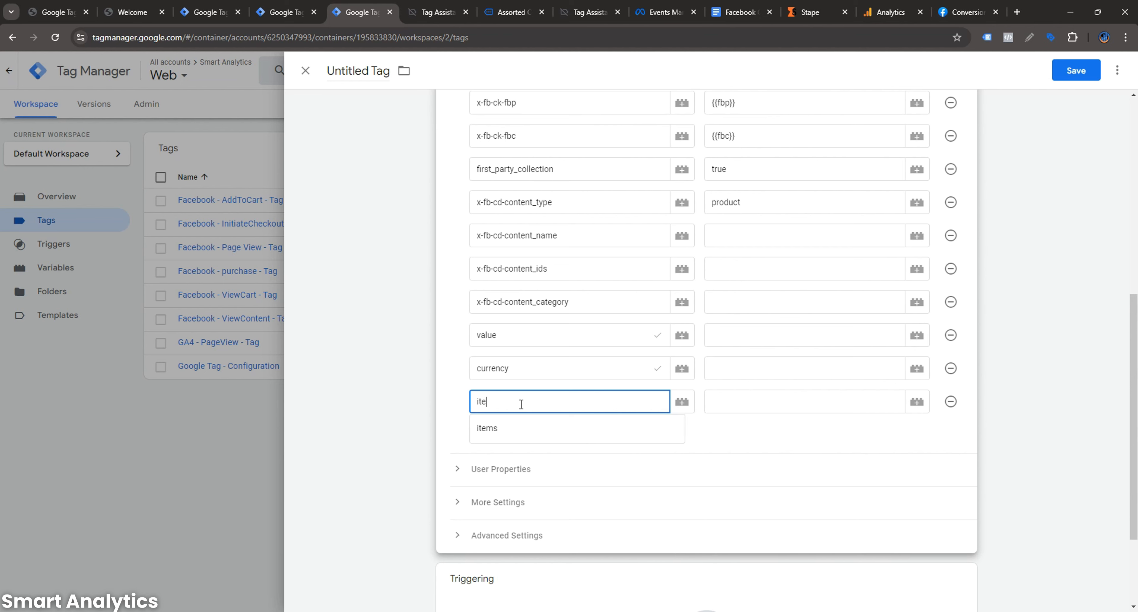
text(e)
click(508, 428)
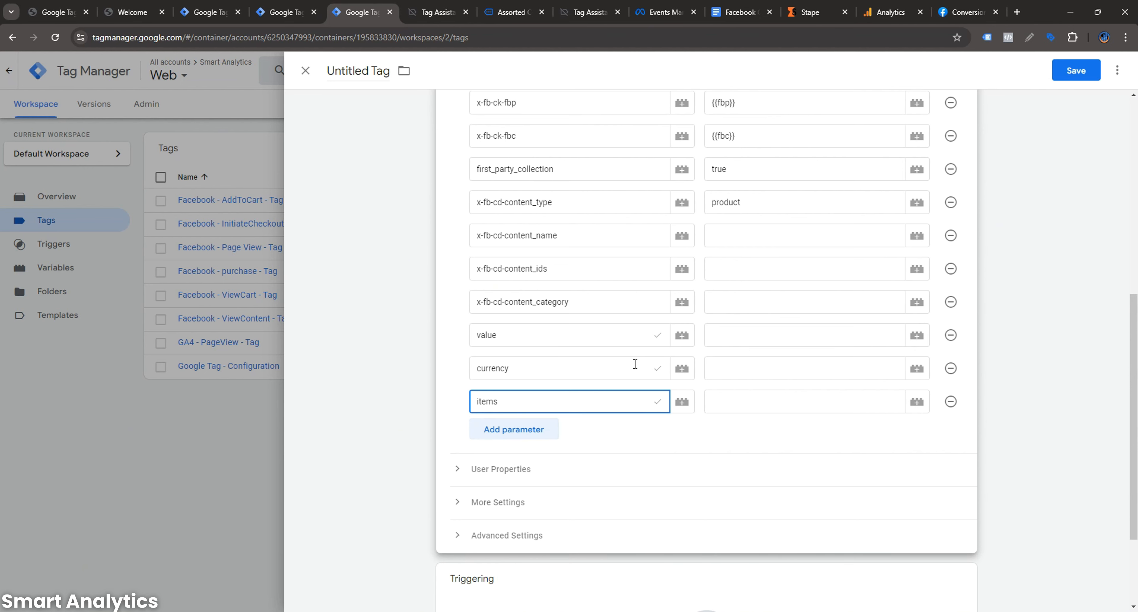
- Review the event parameter list and check which parameters are marked as known
scroll(635, 363, up, 2)
scroll(671, 430, up, 4)
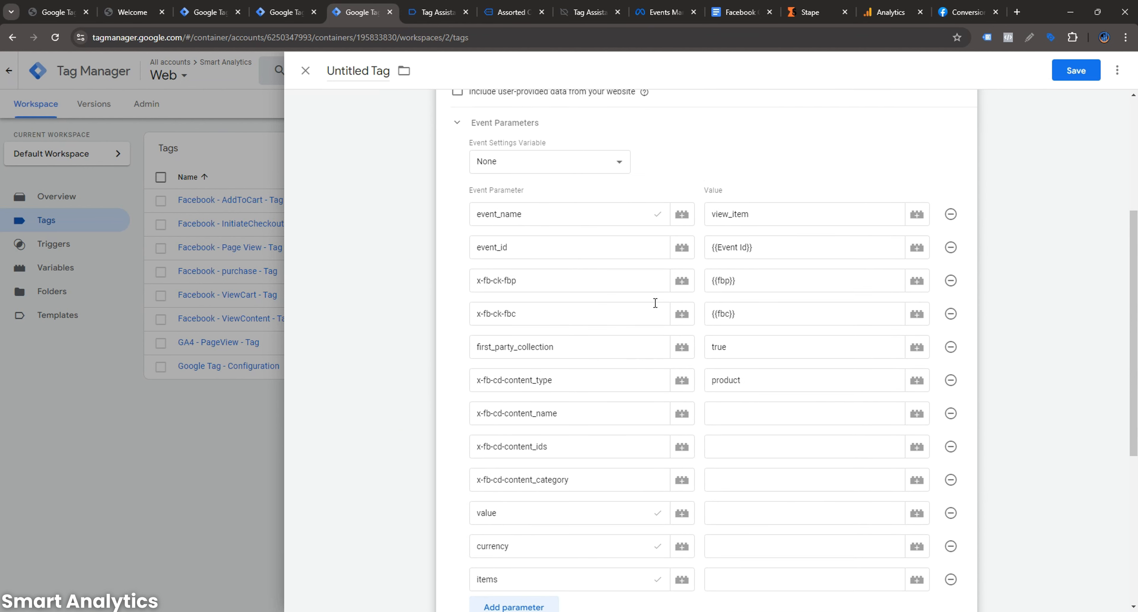
mouse_move(661, 218)
scroll(659, 236, down, 2)
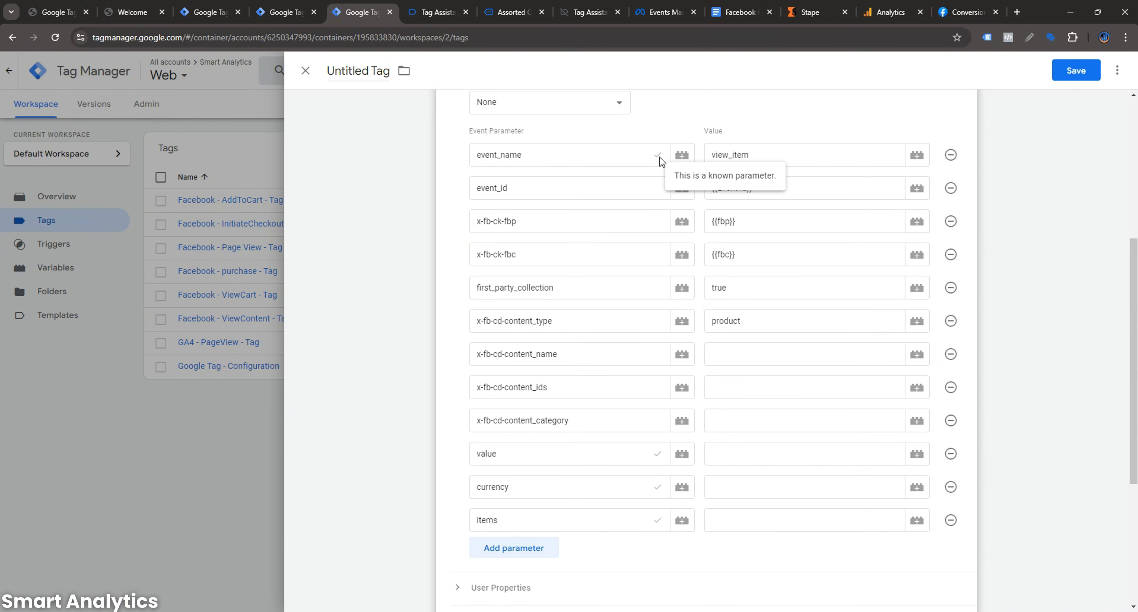
mouse_move(662, 494)
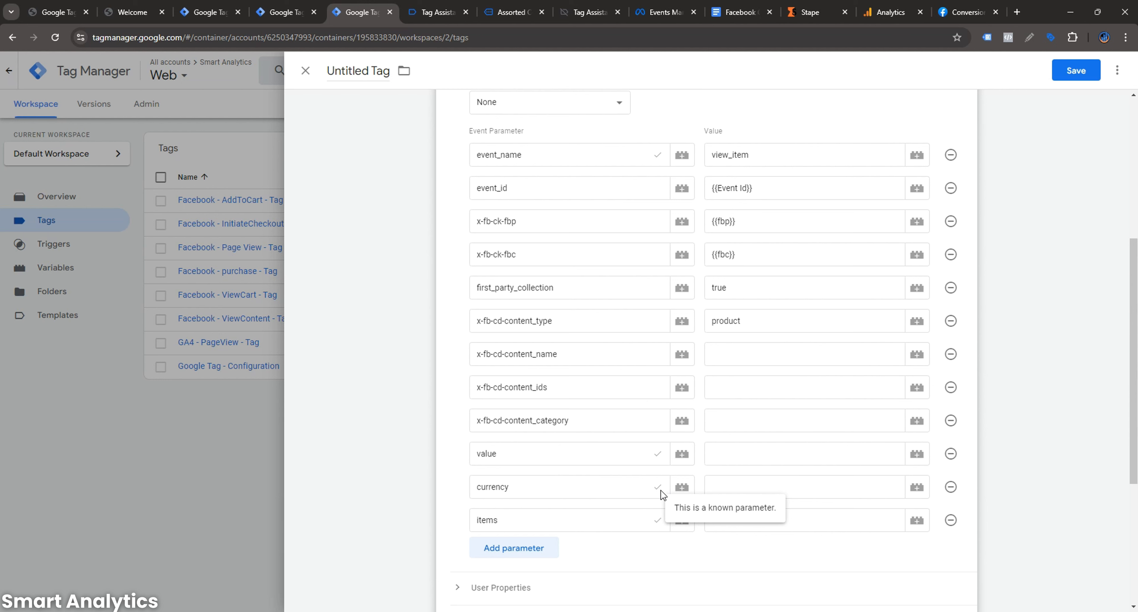
mouse_move(658, 529)
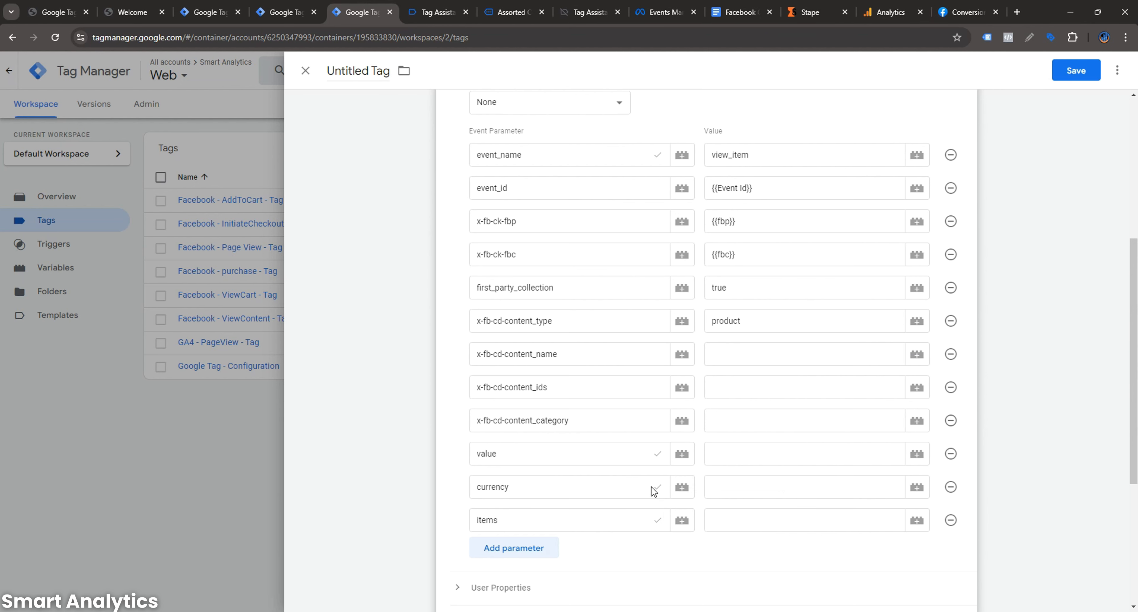
mouse_move(660, 459)
click(881, 353)
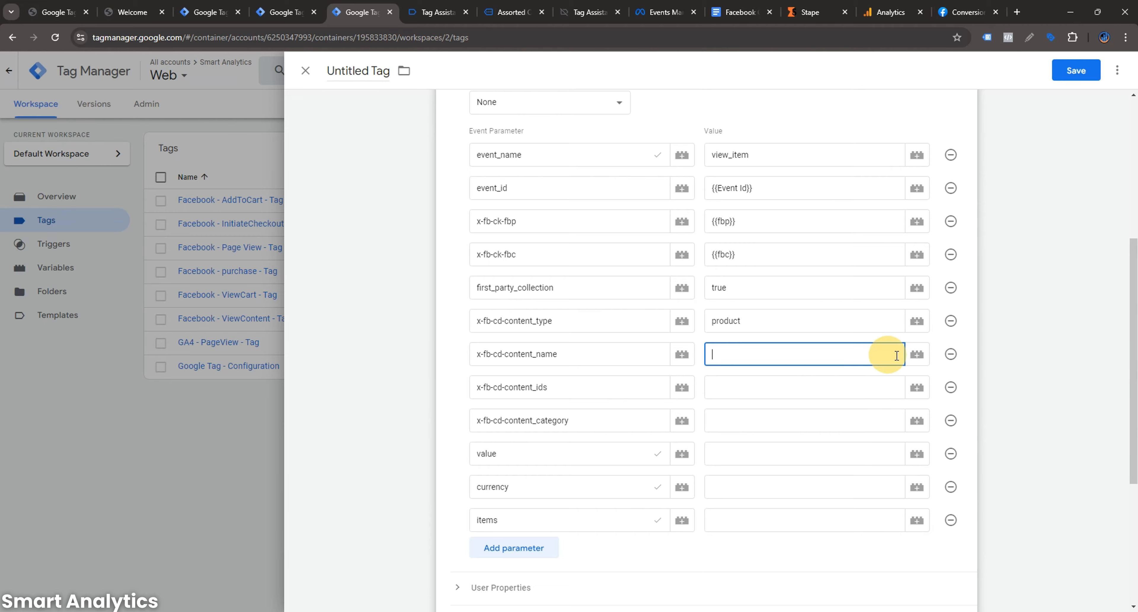
click(918, 356)
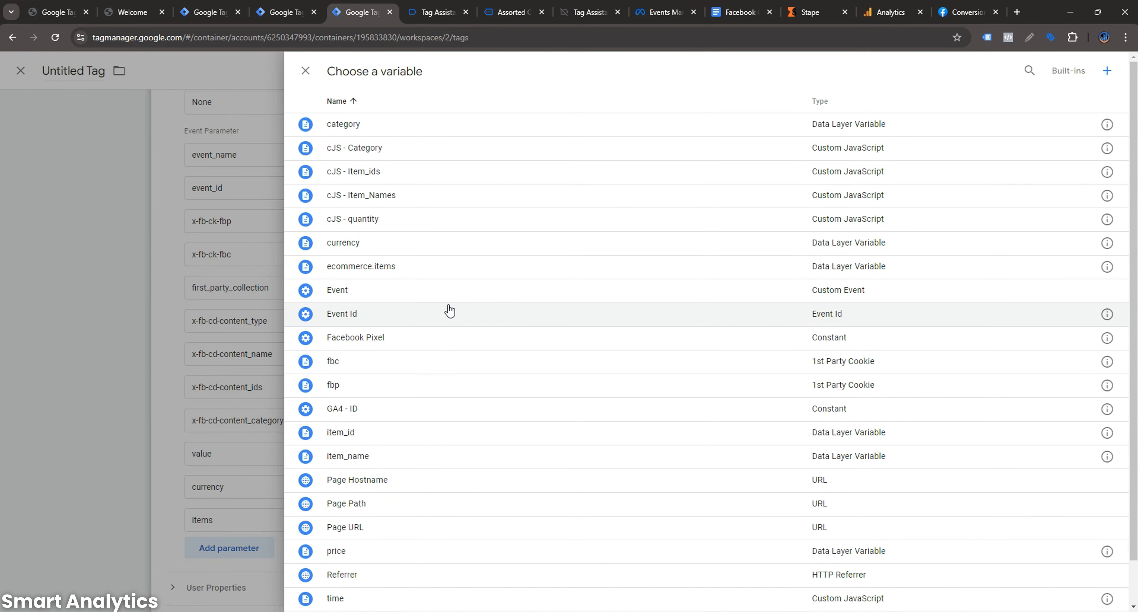
click(398, 200)
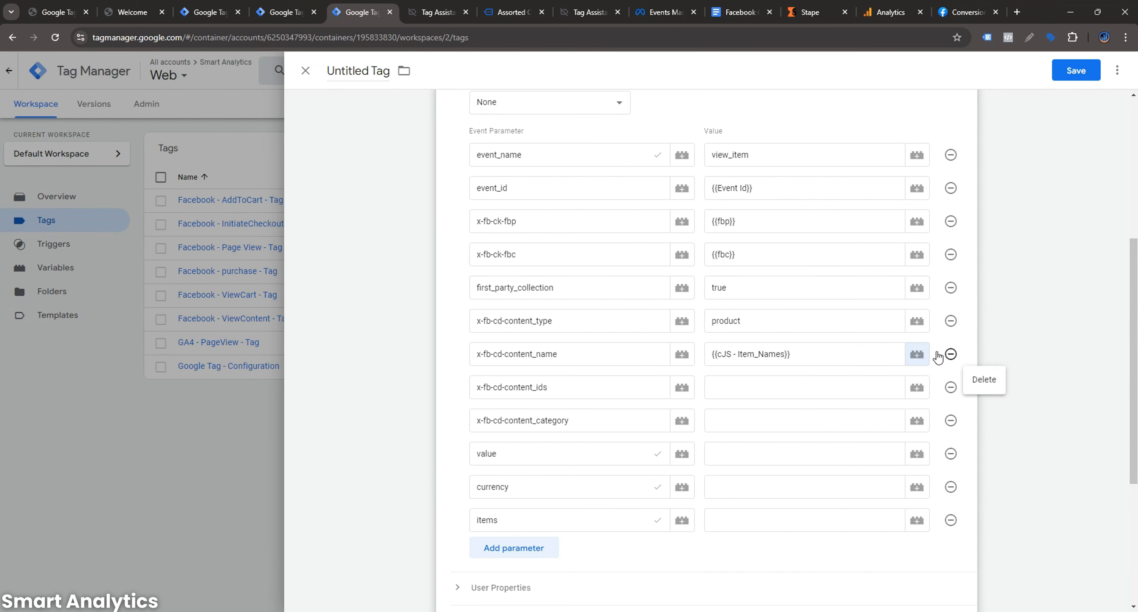
drag(854, 354, 702, 371)
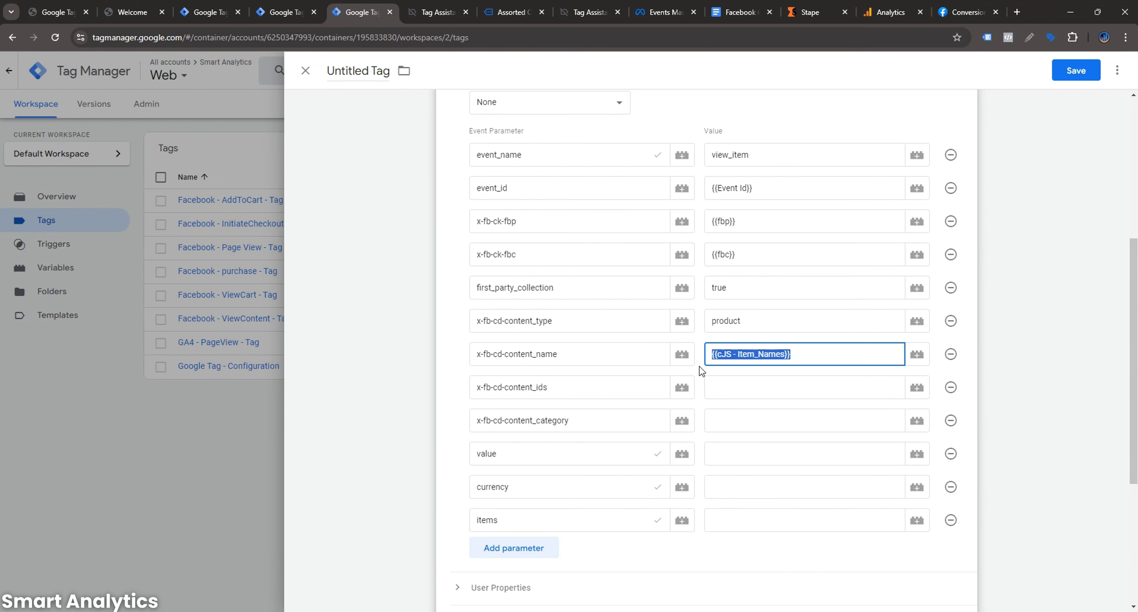
key(BackSpace)
- Assign the {{item_name}} variable to x-fb-cd-content_name and the {{item_id}} variable to x-fb-cd-content_ids
click(916, 354)
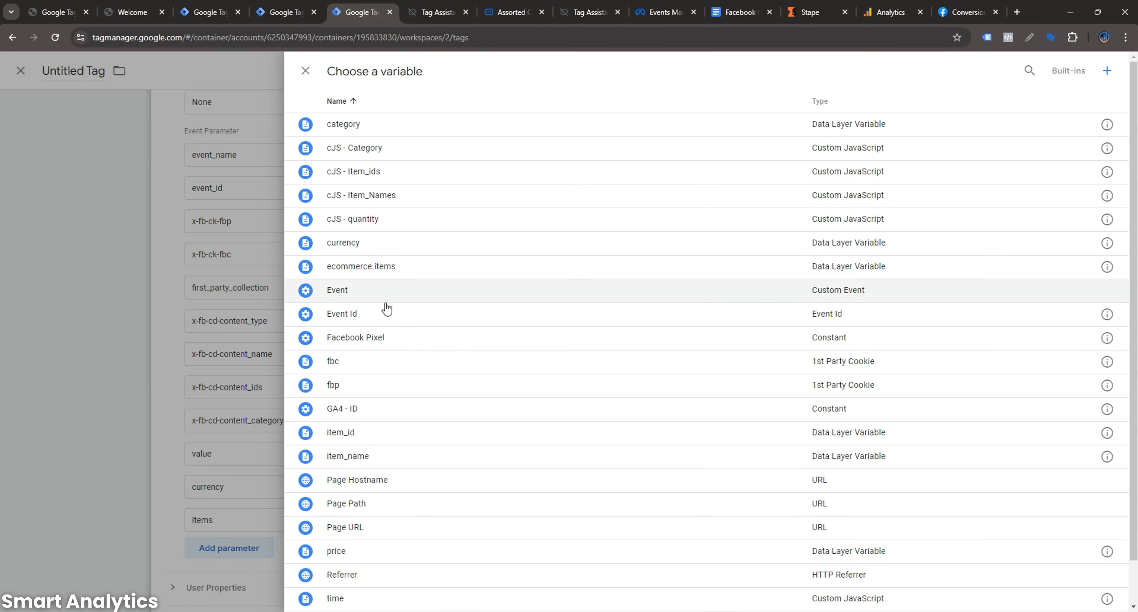
scroll(385, 349, down, 1)
click(379, 409)
click(826, 387)
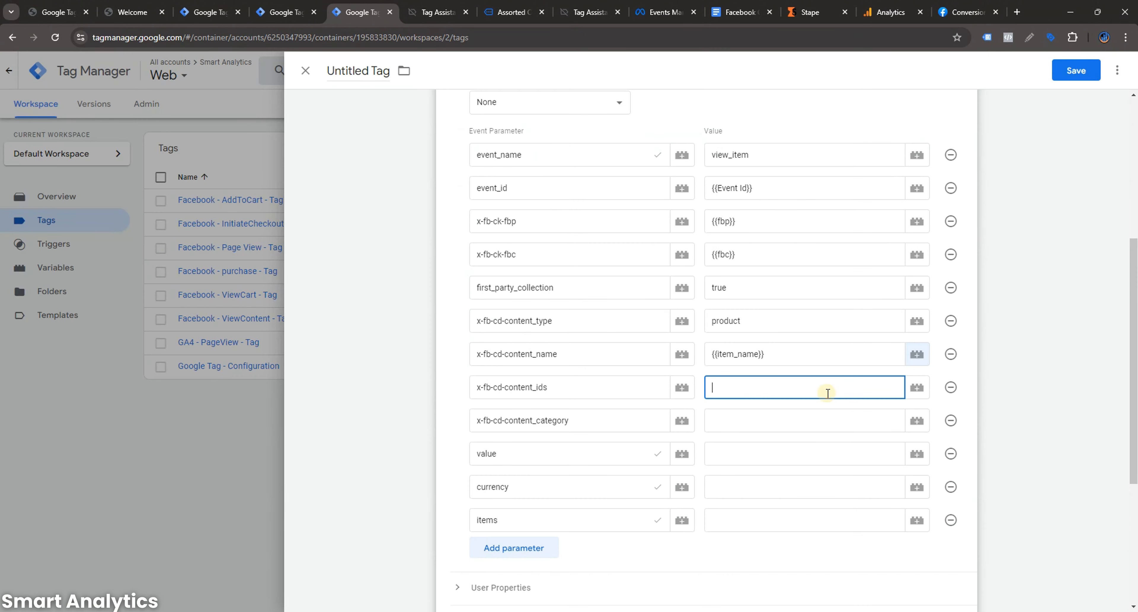
click(916, 387)
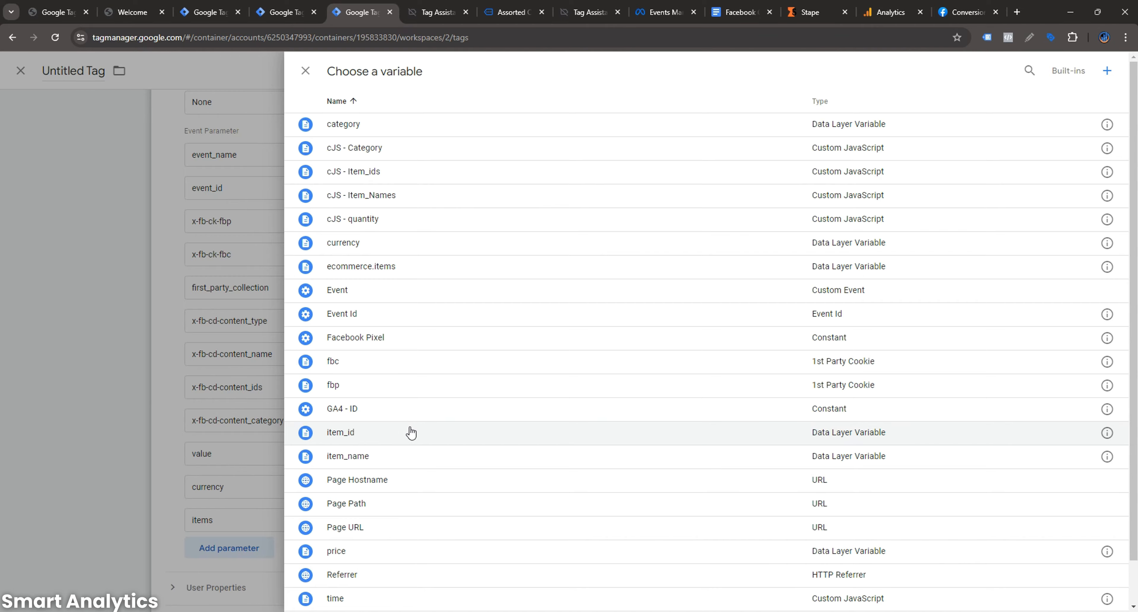
click(400, 432)
- Assign the {{category}} variable as the value of the x-fb-cd-content_category event parameter
click(768, 419)
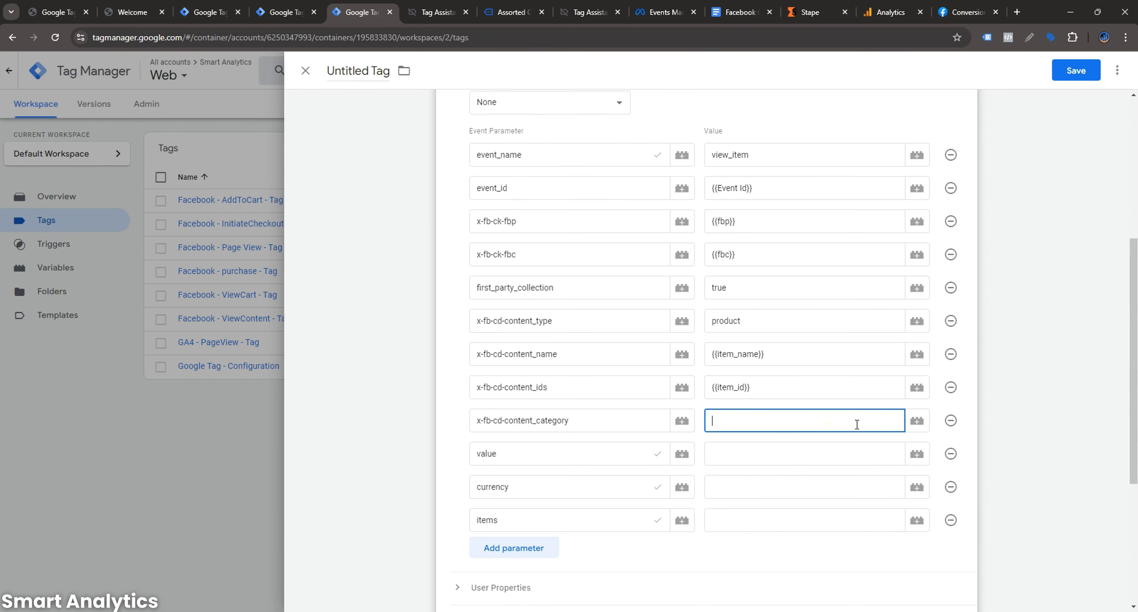
click(916, 421)
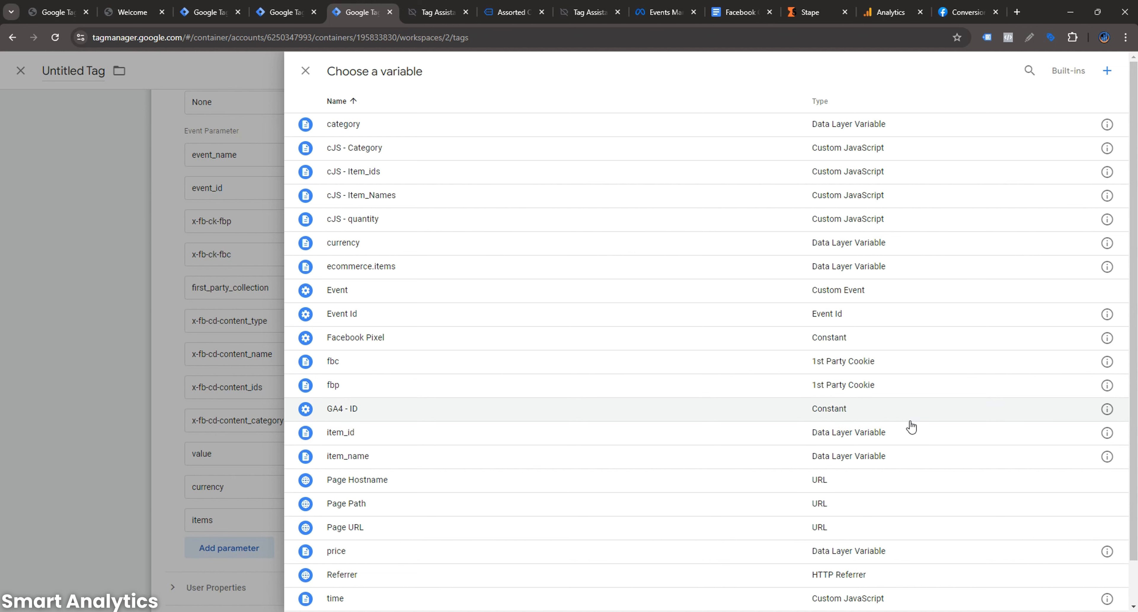
scroll(906, 420, down, 1)
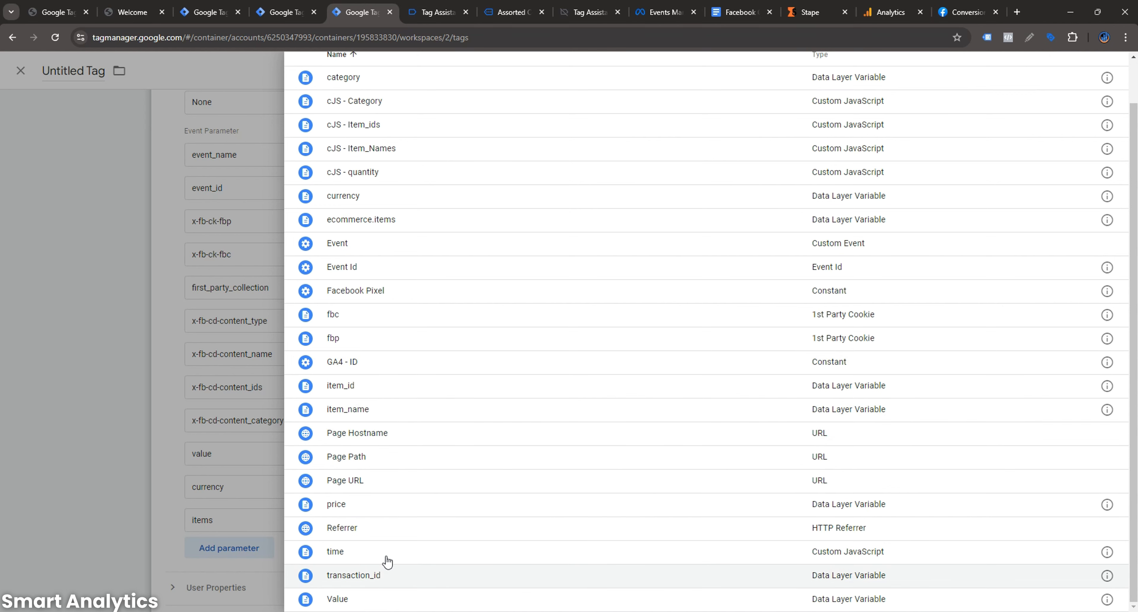
scroll(397, 427, up, 1)
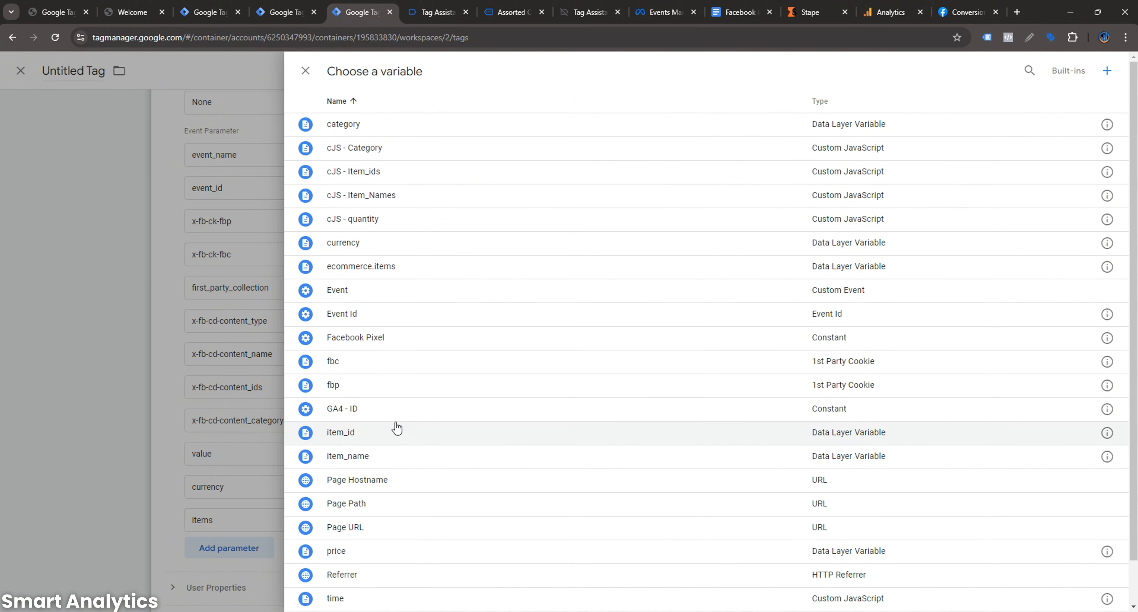
click(349, 123)
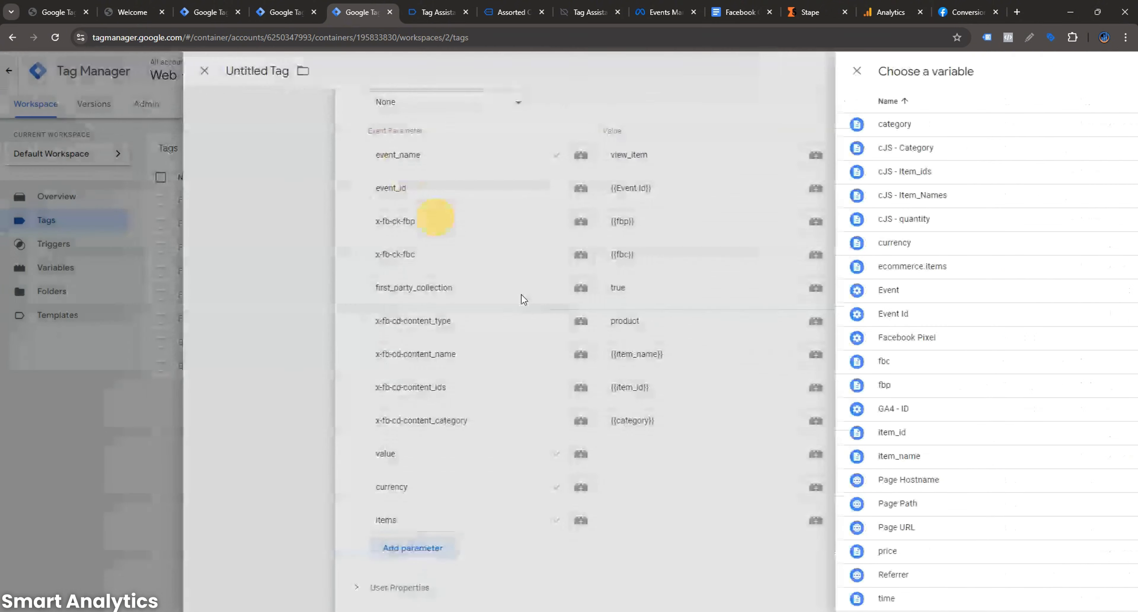
- Assign the {{price}} variable as the value of the value event parameter
click(741, 454)
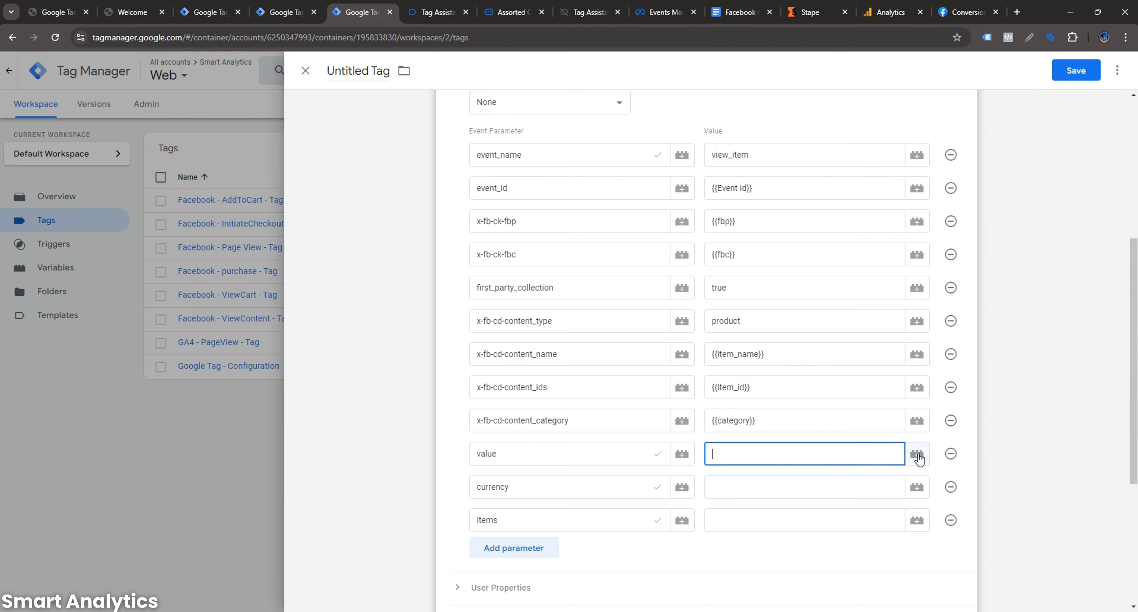
click(916, 454)
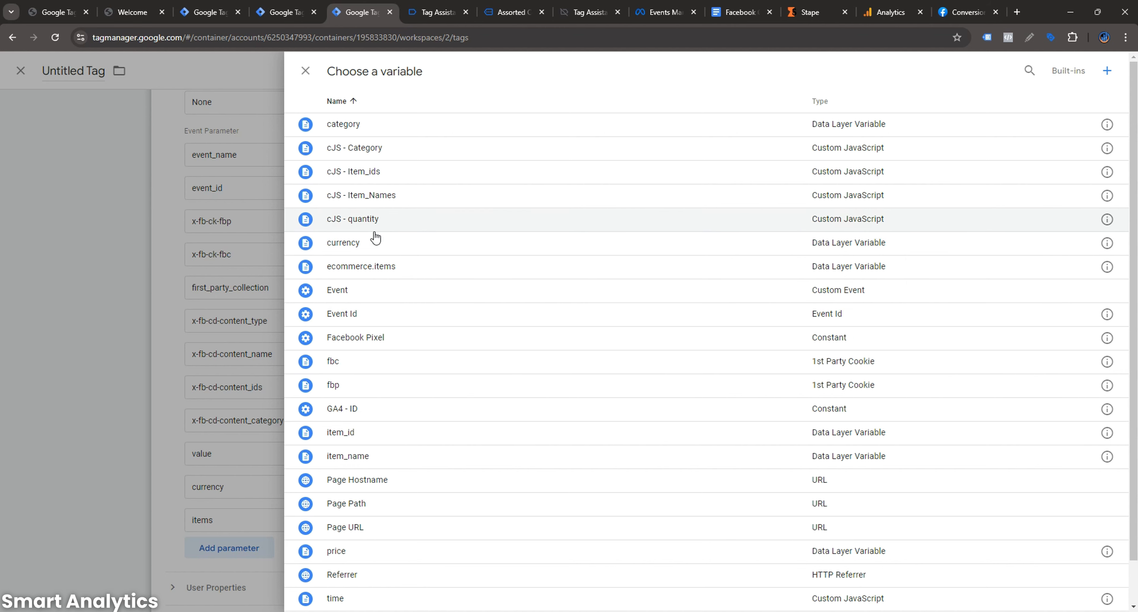
scroll(404, 228, down, 1)
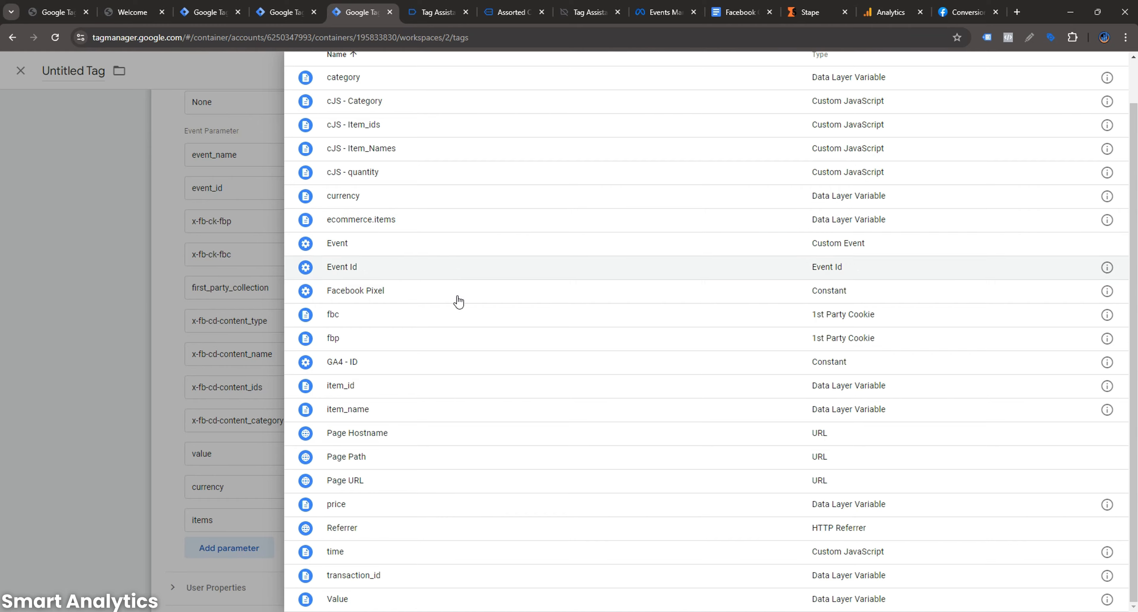
click(346, 511)
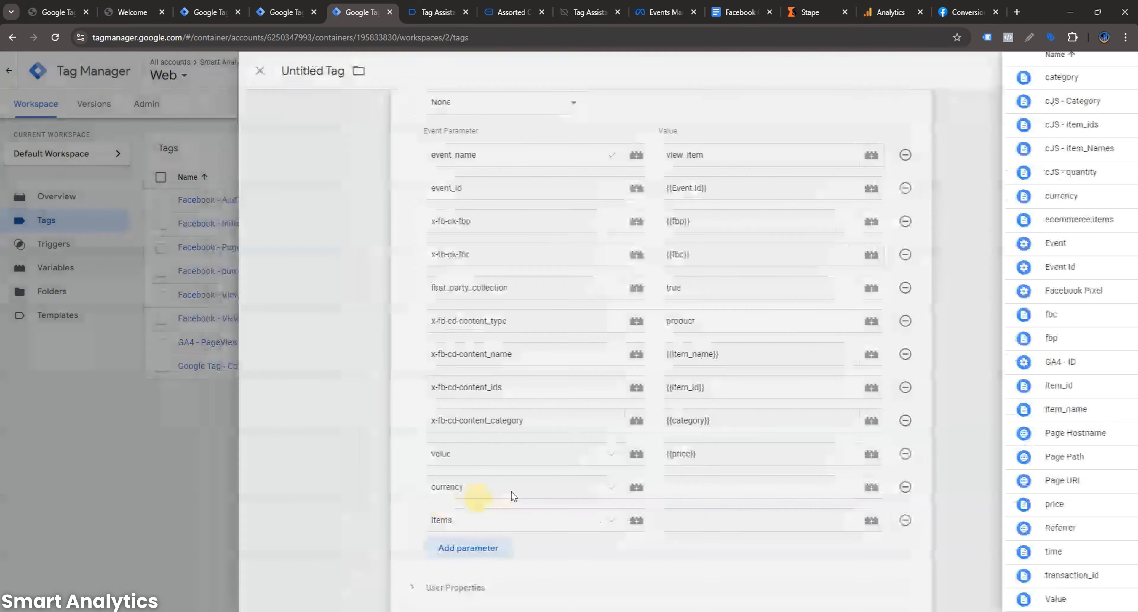
- Assign the {{currency}} variable as the value of the currency event parameter
click(715, 483)
click(916, 489)
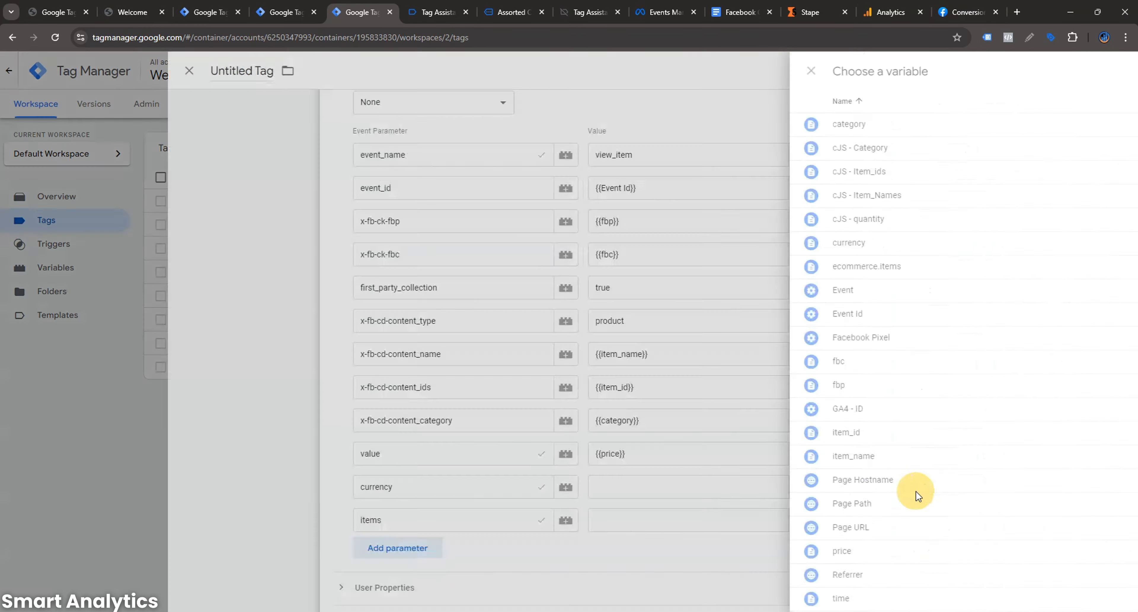
scroll(488, 309, down, 1)
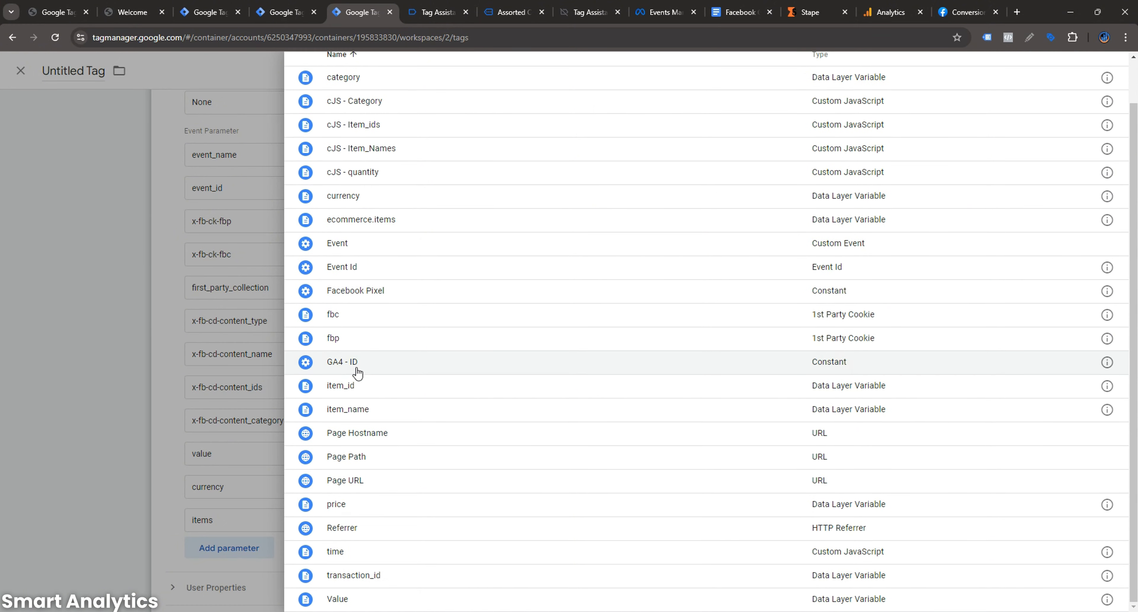
scroll(378, 349, up, 1)
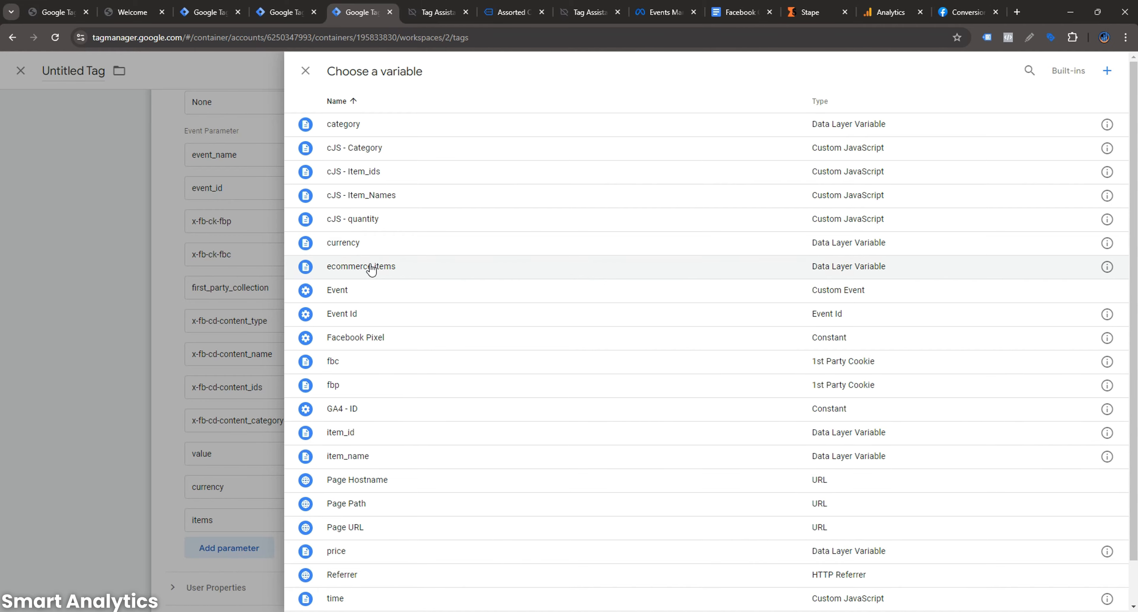
click(368, 247)
- Open the variable chooser for the value of the items event parameter
click(719, 520)
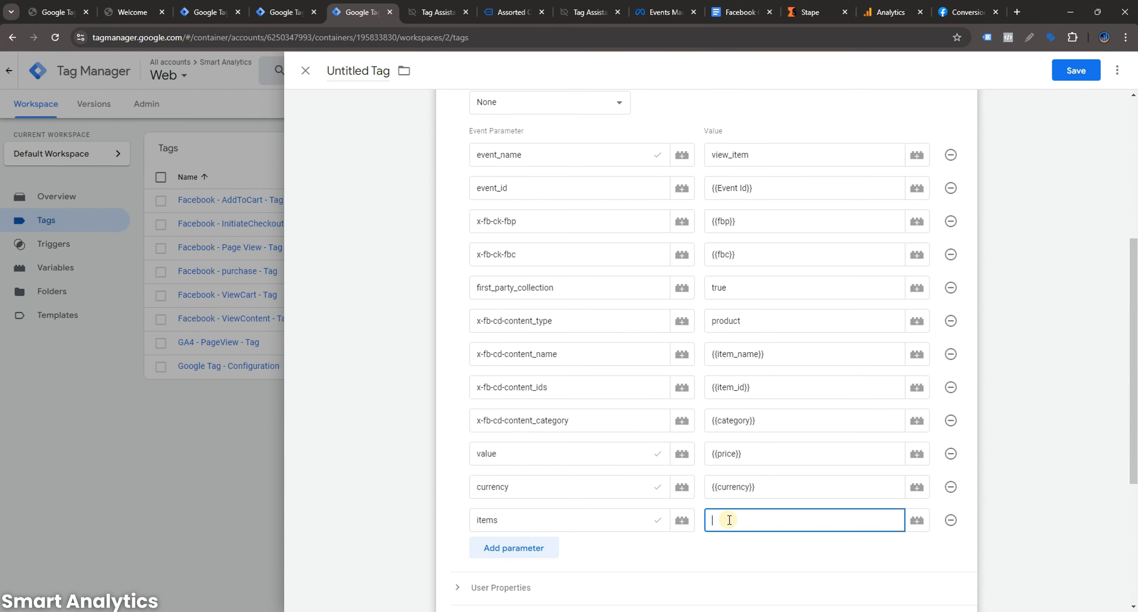
click(917, 521)
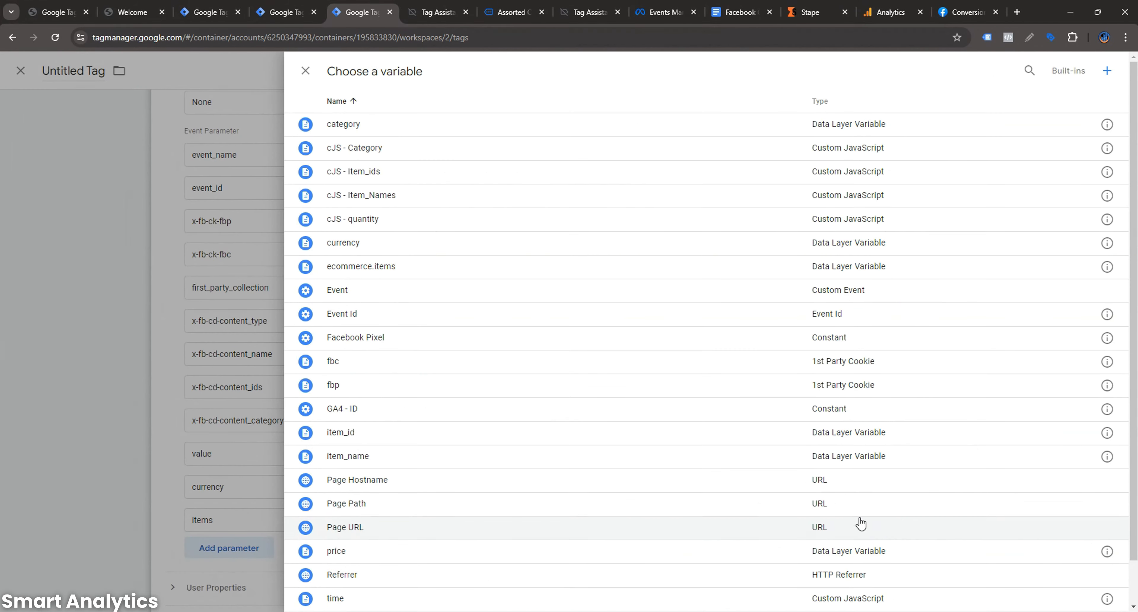
- Set the items parameter's value to {{ecommerce.items}} and the tag firing option to Once per page
click(393, 267)
scroll(720, 435, down, 2)
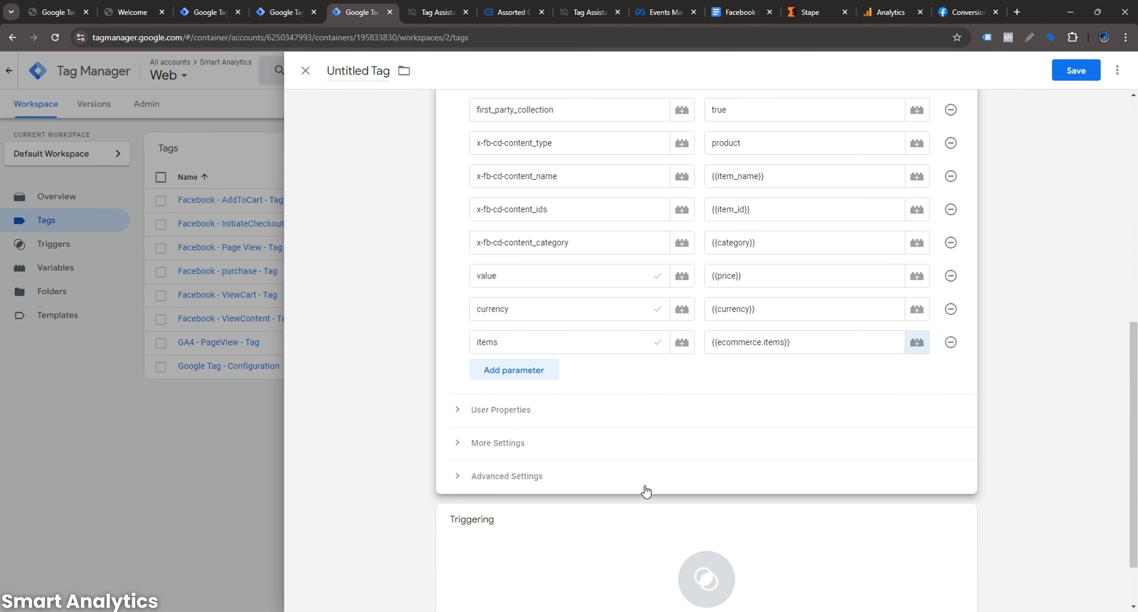
click(535, 410)
click(573, 491)
scroll(557, 464, down, 3)
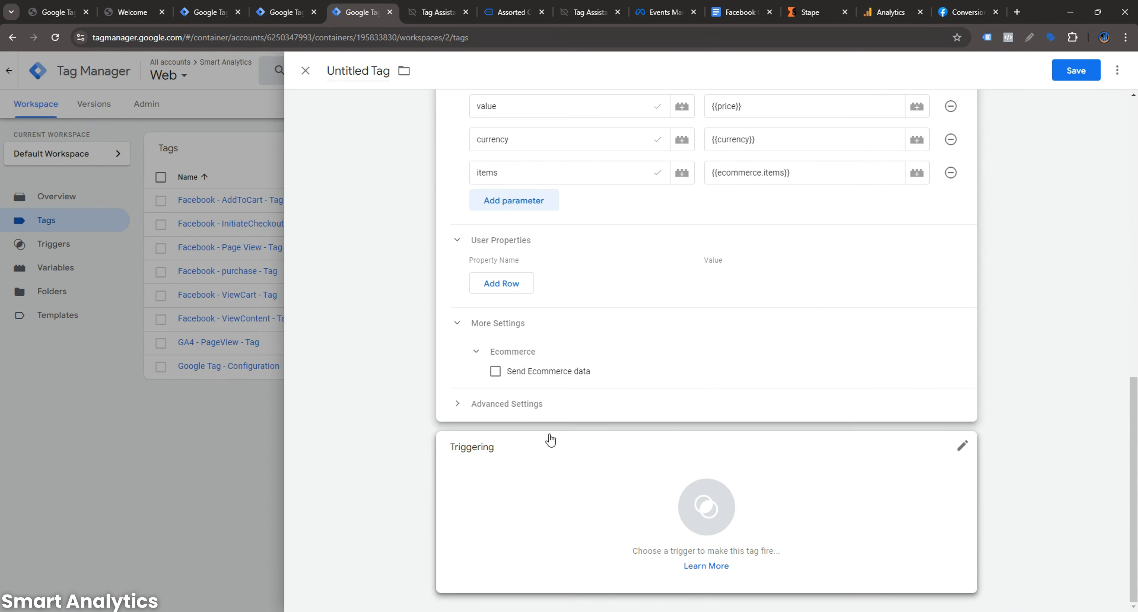
click(556, 403)
click(588, 541)
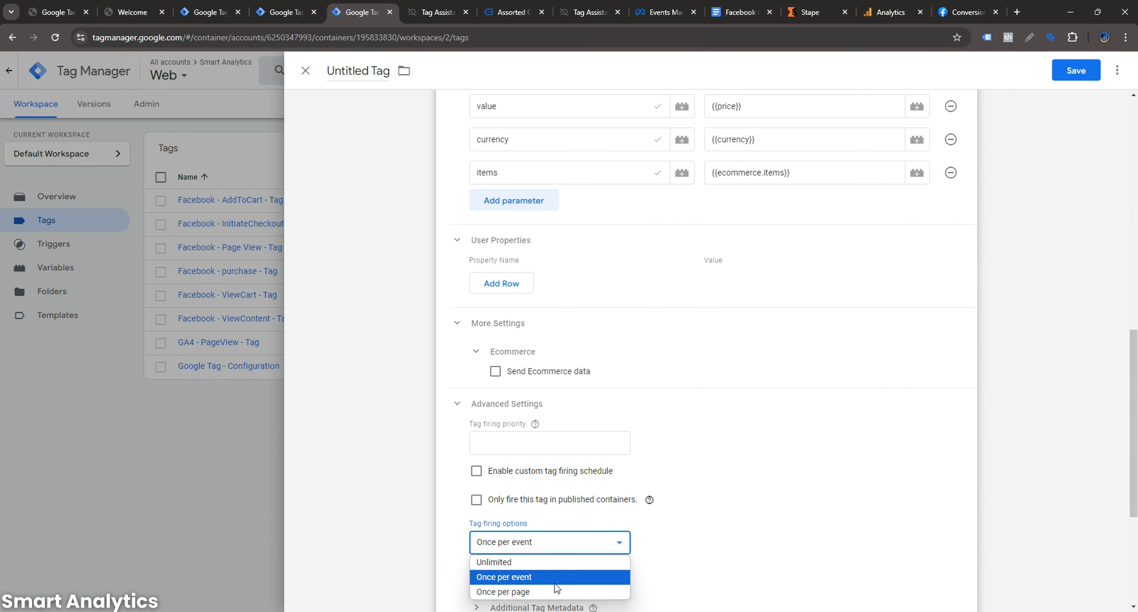
click(548, 591)
- Assign view_item - Trigger as the firing trigger of the new GA4 event tag
scroll(754, 472, down, 3)
scroll(753, 472, down, 2)
click(729, 506)
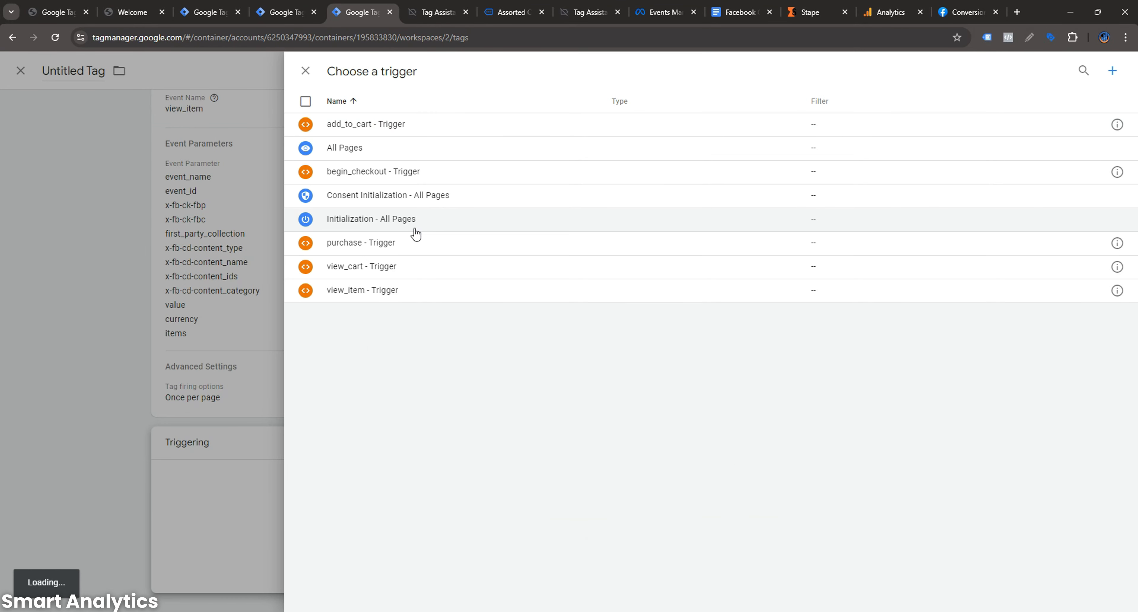
click(374, 294)
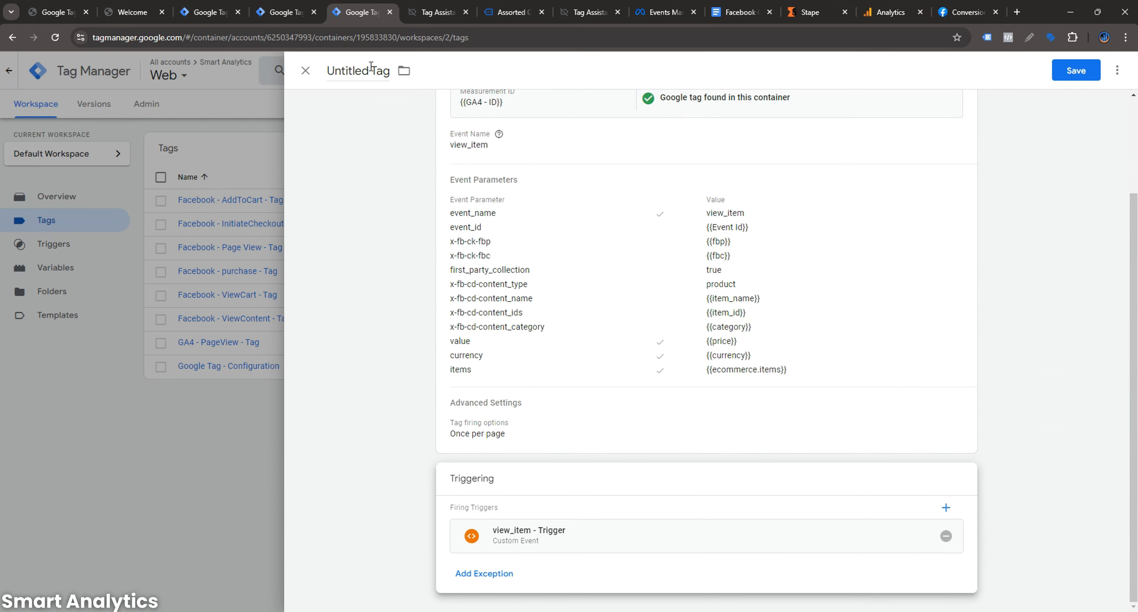
- Name the new tag "GA4 - ViewItem - Tag" and save it
drag(370, 66, 300, 76)
text(GA)
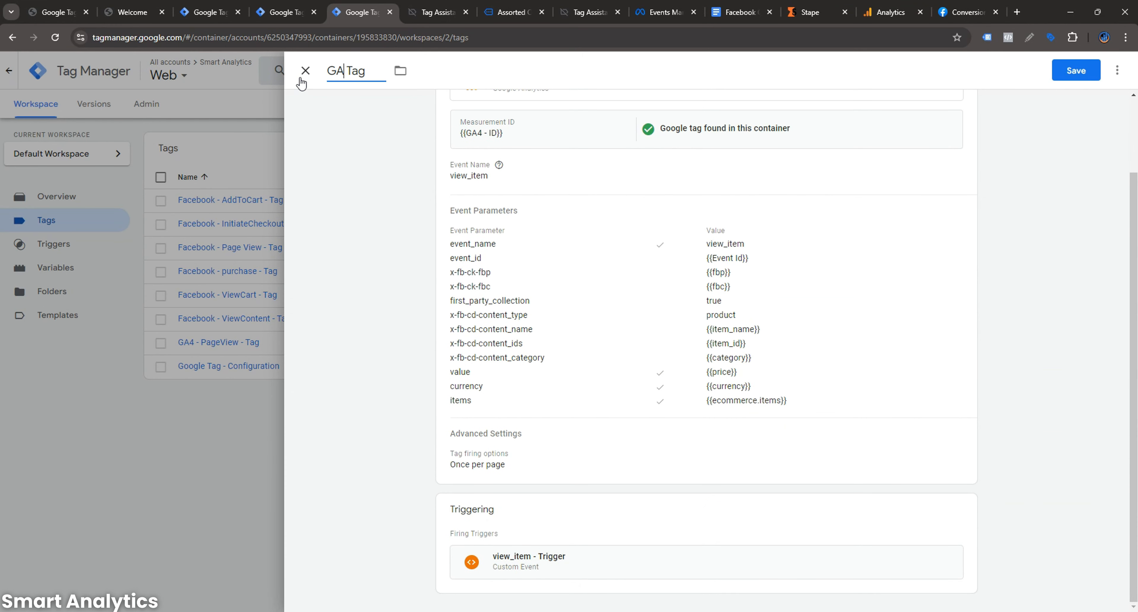
text(4 - v)
key(BackSpace)
text(View)
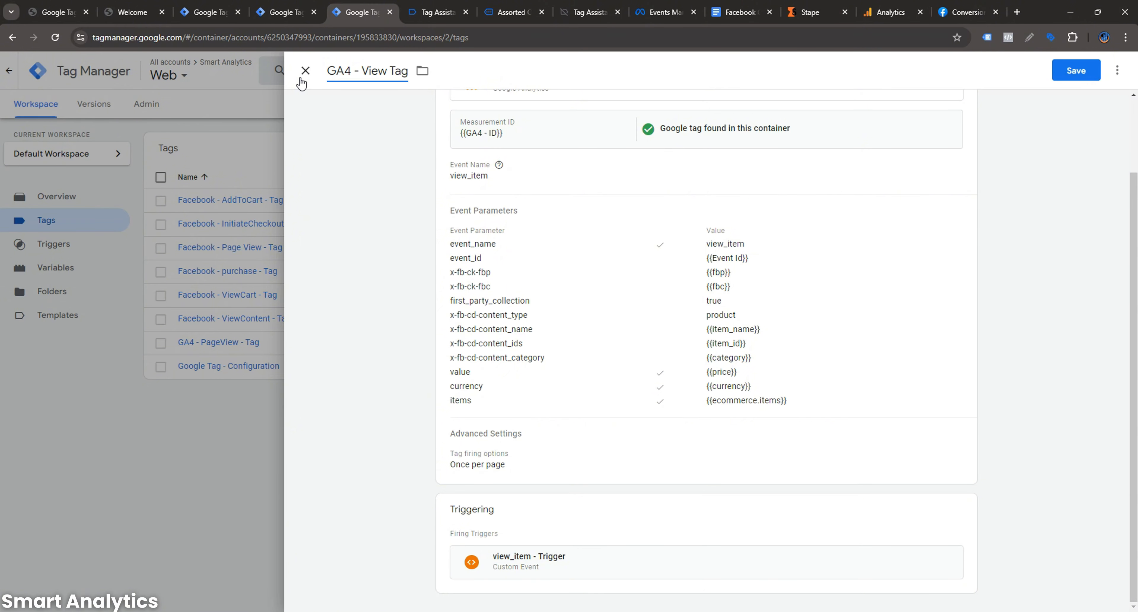
text(Item)
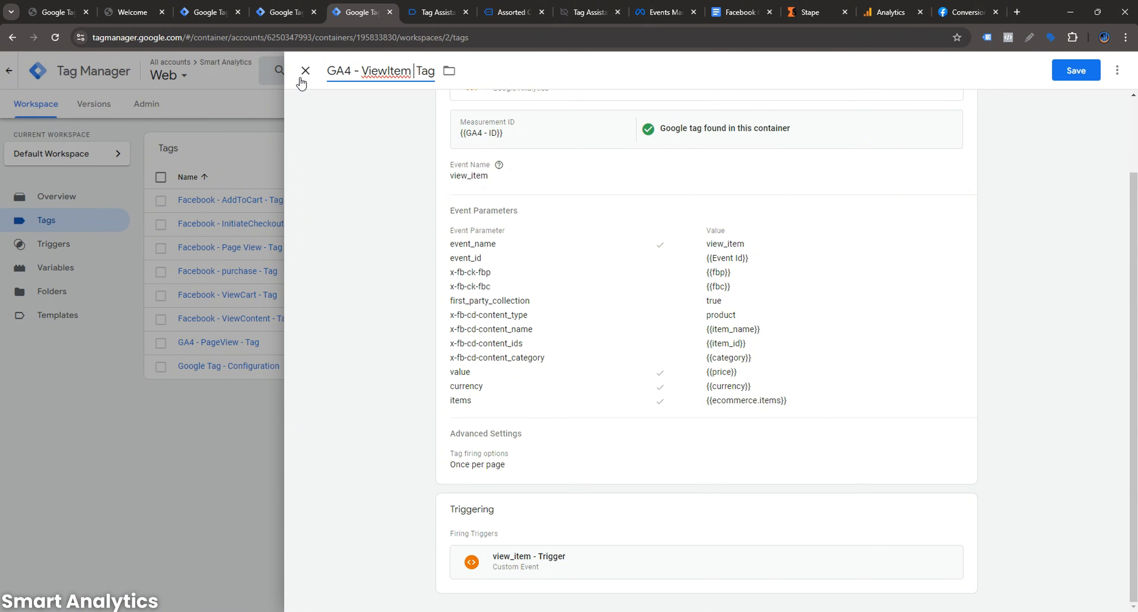
text( -)
click(1056, 71)
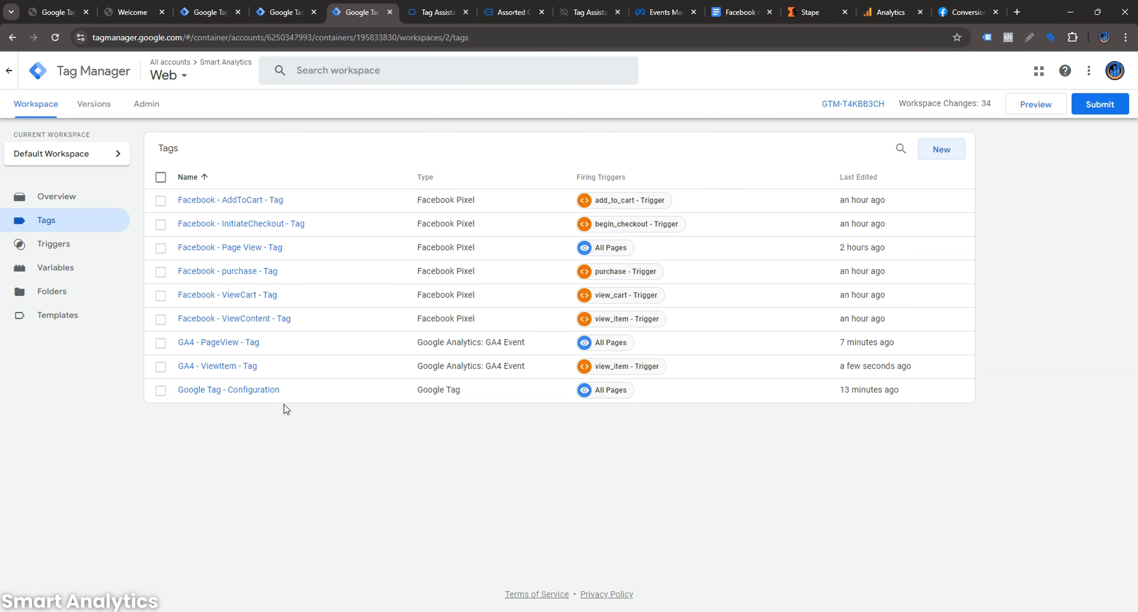
- Open the GA4 - PageView - Tag, switch to Meta's Conversions API guide and copy the field name first_party_collection
click(253, 347)
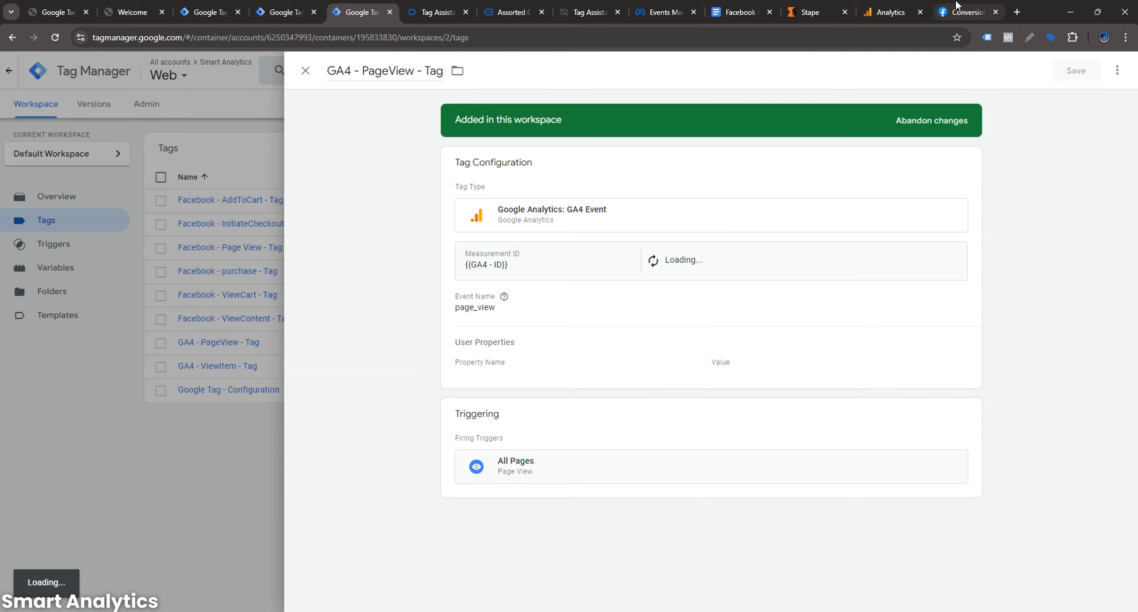
click(963, 12)
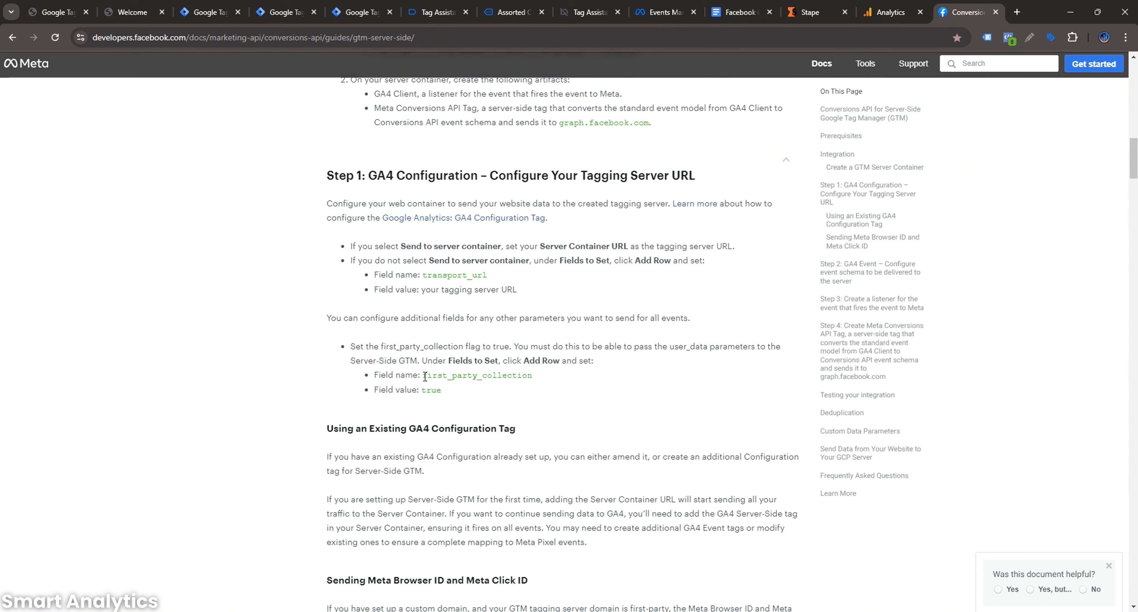
drag(424, 377, 539, 381)
key(ctrl+c)
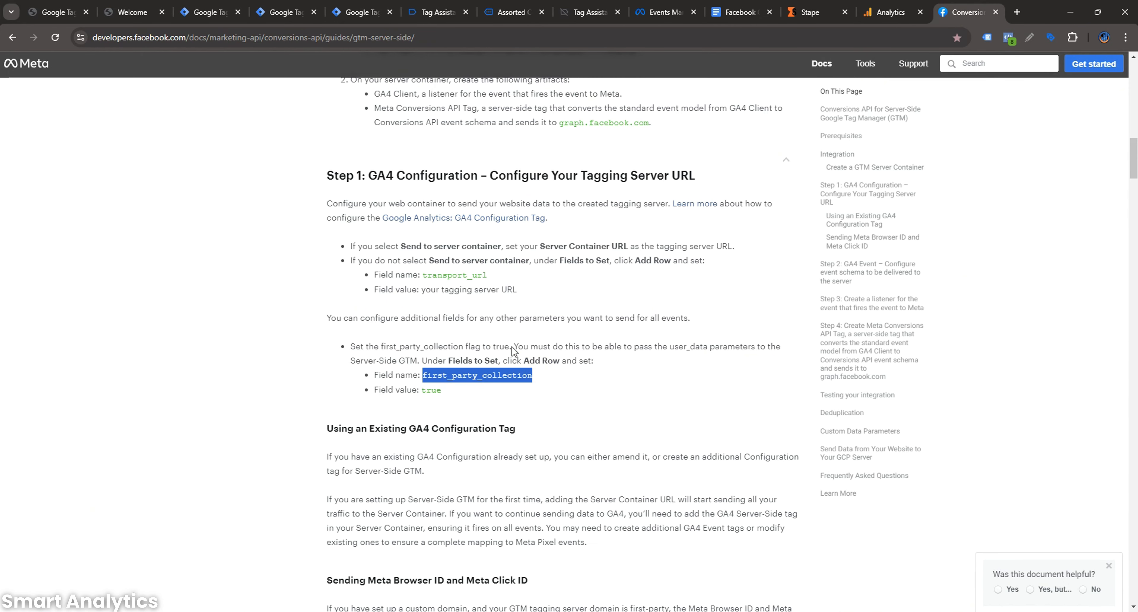
- Back in Tag Manager, add the user property first_party_collection with value true to the GA4 - PageView - Tag and save it
click(357, 11)
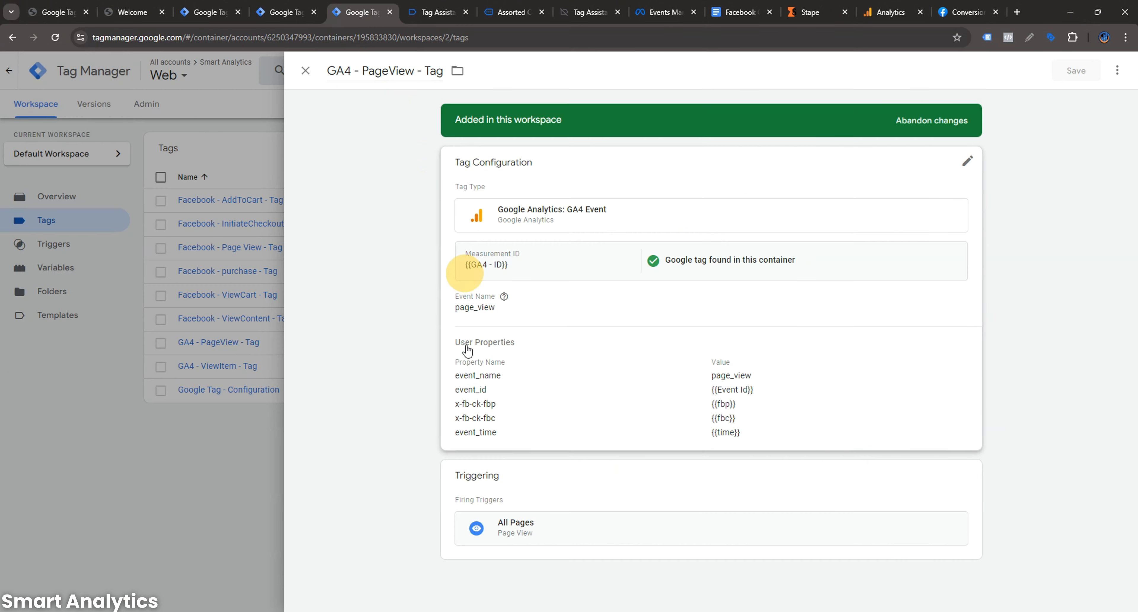
click(518, 417)
scroll(516, 497, down, 5)
click(516, 392)
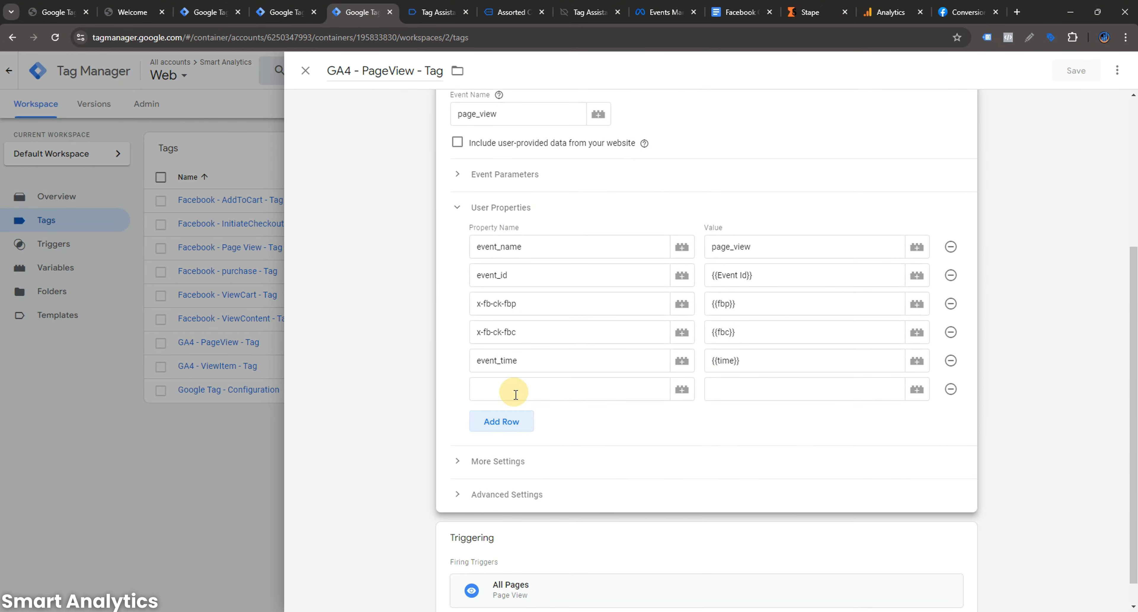
click(518, 395)
key(ctrl+v)
click(760, 388)
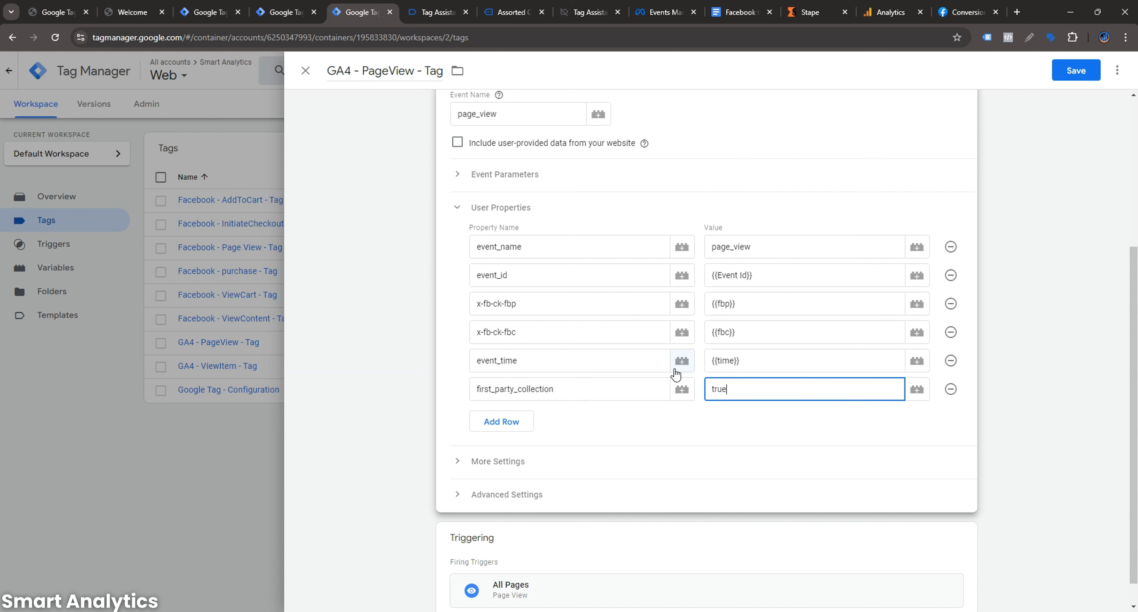
click(1071, 83)
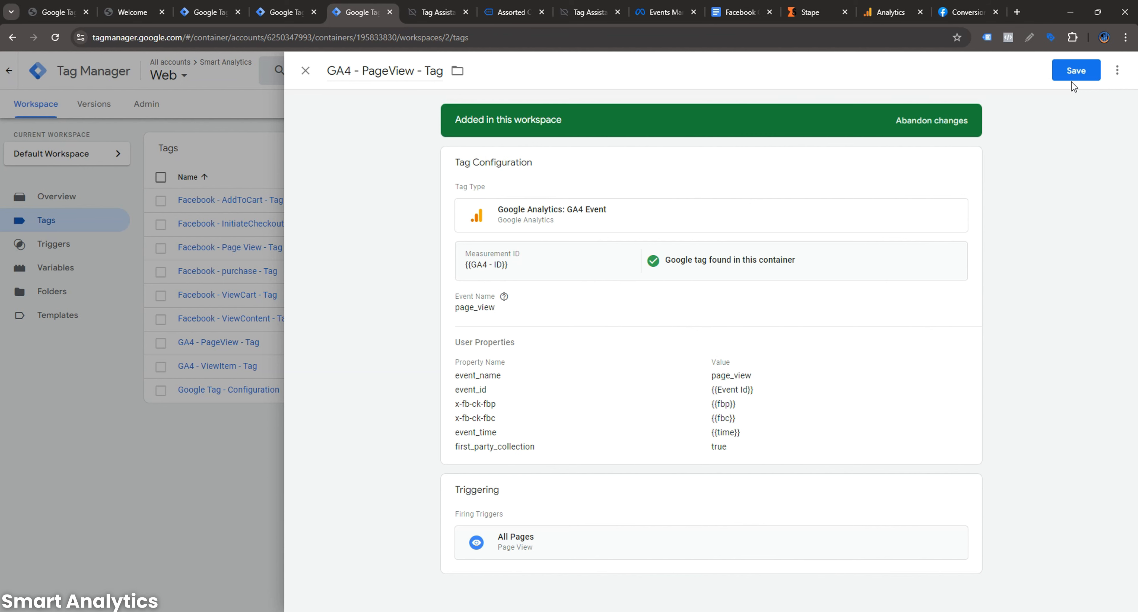
click(1074, 79)
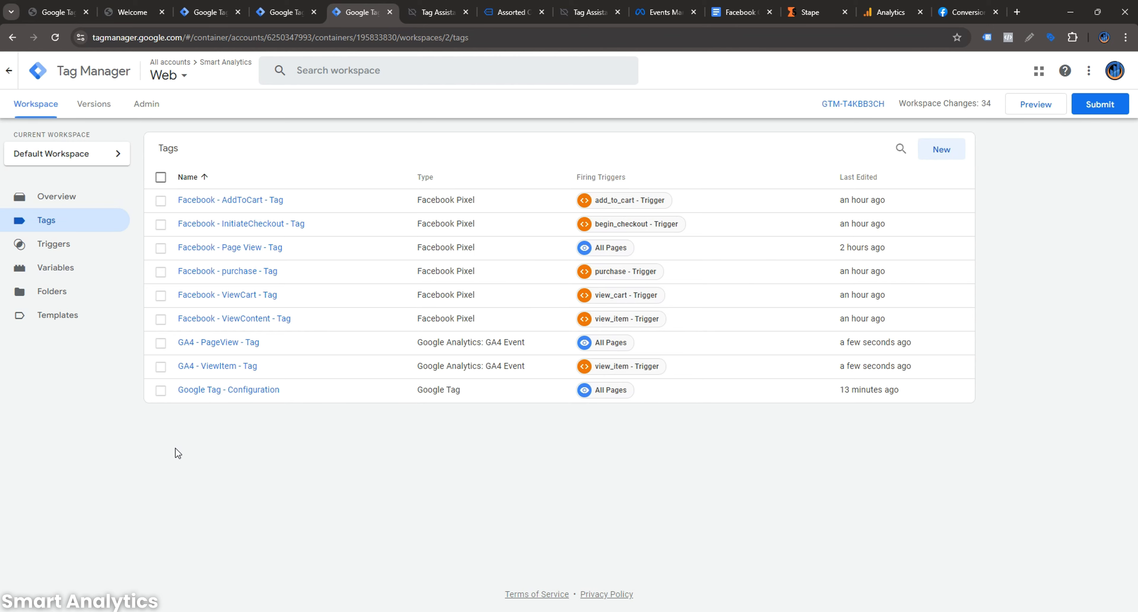
- Create a copy of the GA4 - ViewItem - Tag
click(234, 366)
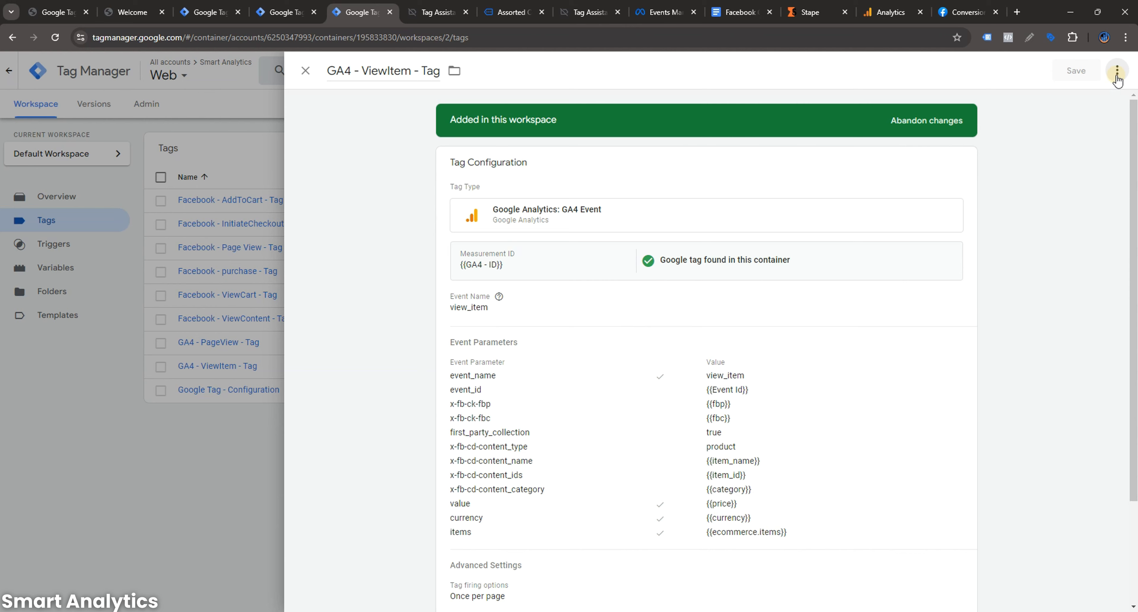
click(1115, 71)
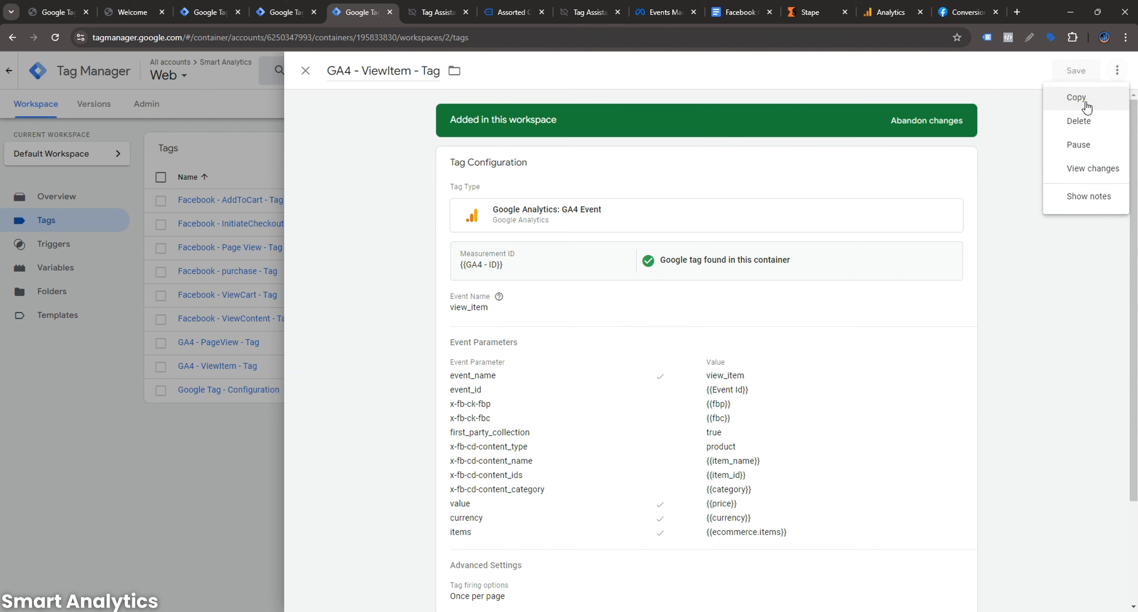
click(1076, 97)
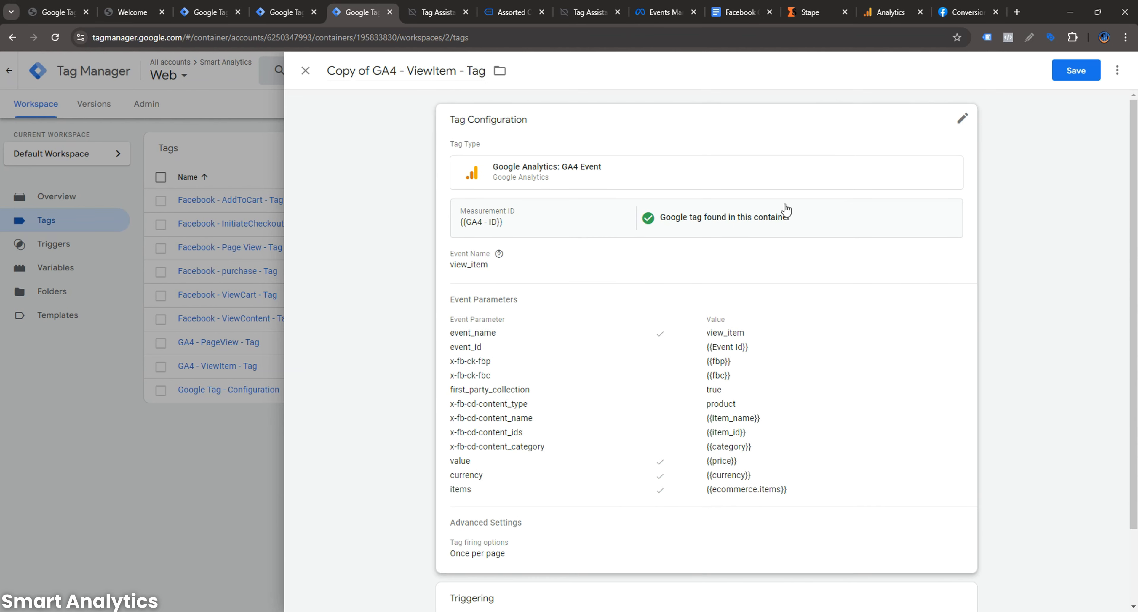
- Rename the copied tag to "GA4 - AddToCart- Tag"
click(377, 70)
key(BackSpace)
key(BackSpace)
key(BackSpace)
key(BackSpace)
key(BackSpace)
key(BackSpace)
key(BackSpace)
key(BackSpace)
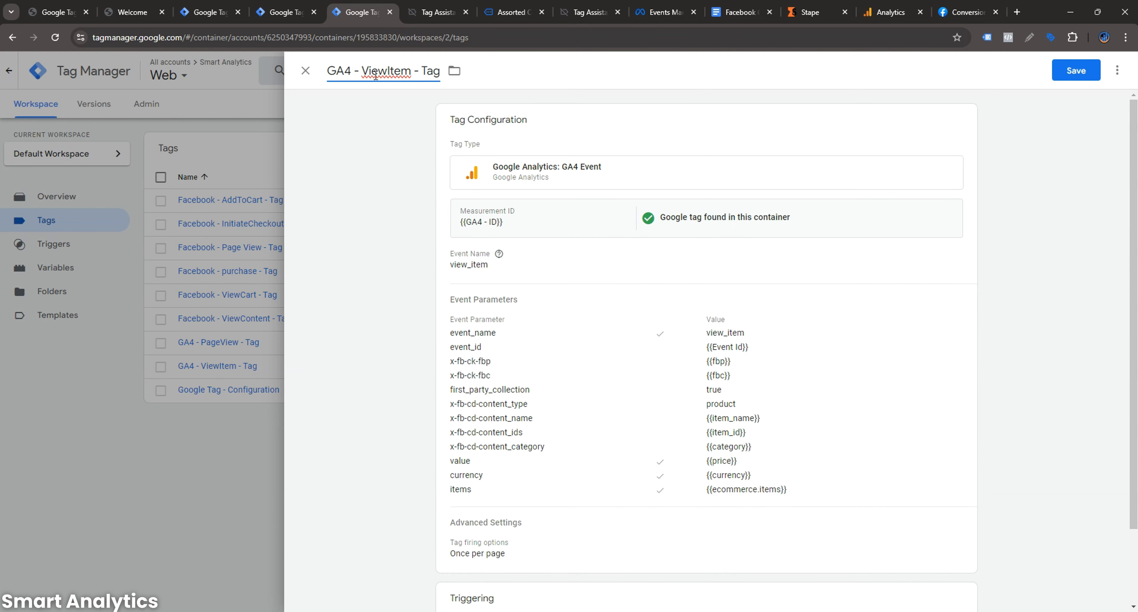
drag(363, 71, 409, 71)
text(AddT)
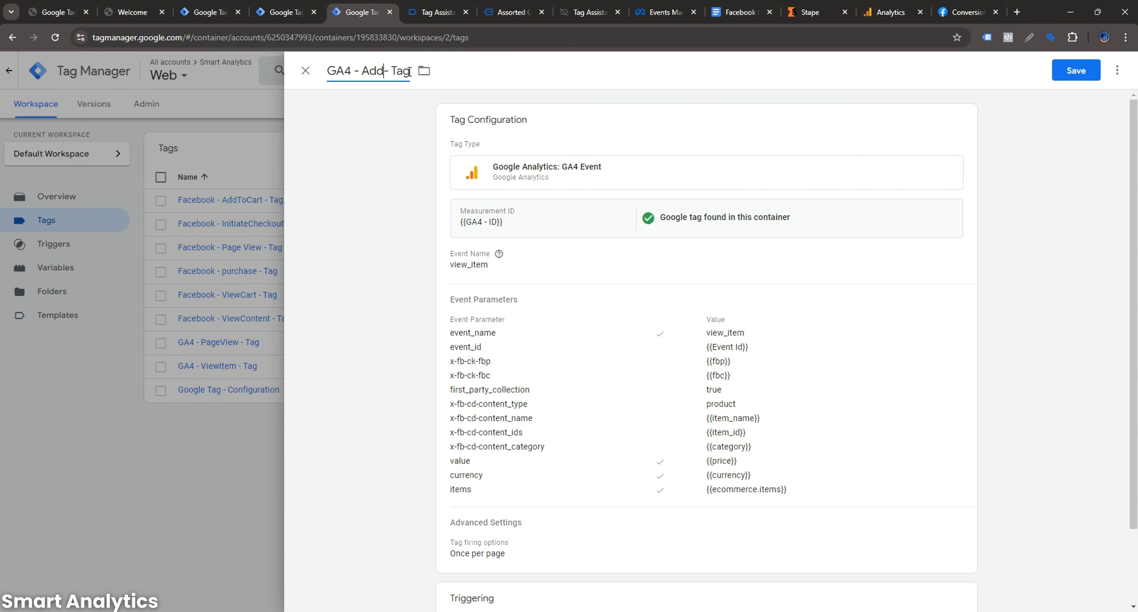
text(oCart)
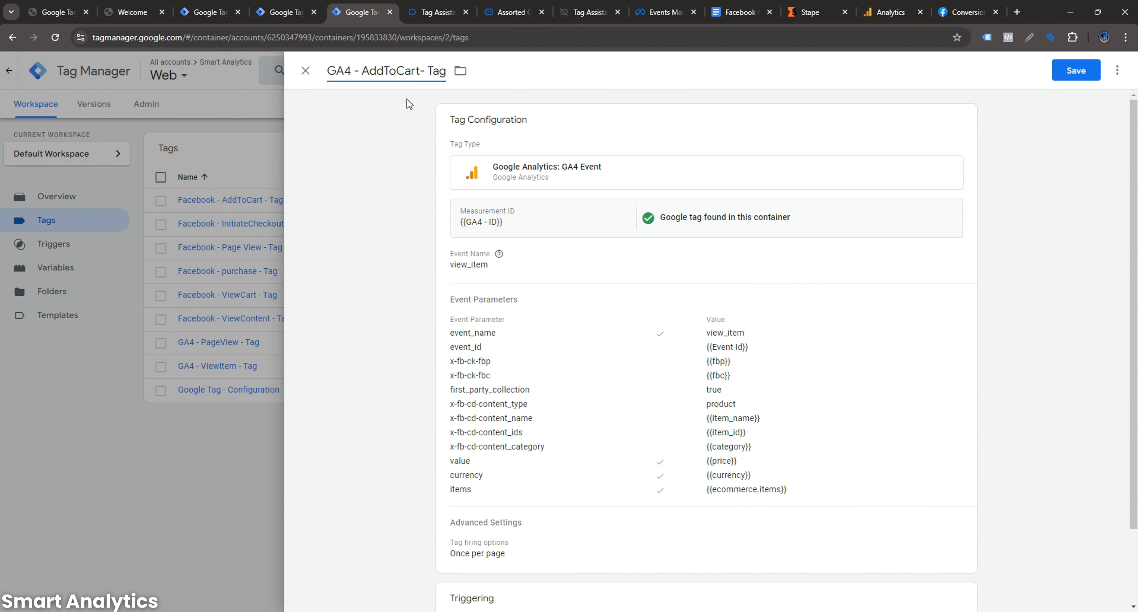
- Add Assorted Coffee to the cart in the organic store, switch to Tag Assistant and select the add_to_cart event's name
click(517, 15)
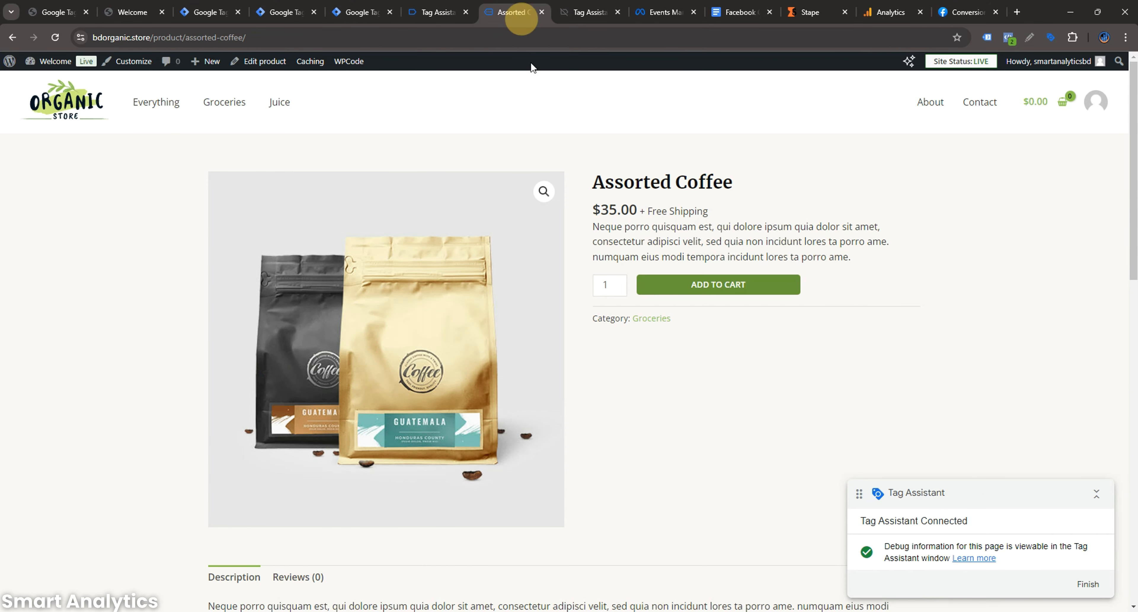
click(720, 285)
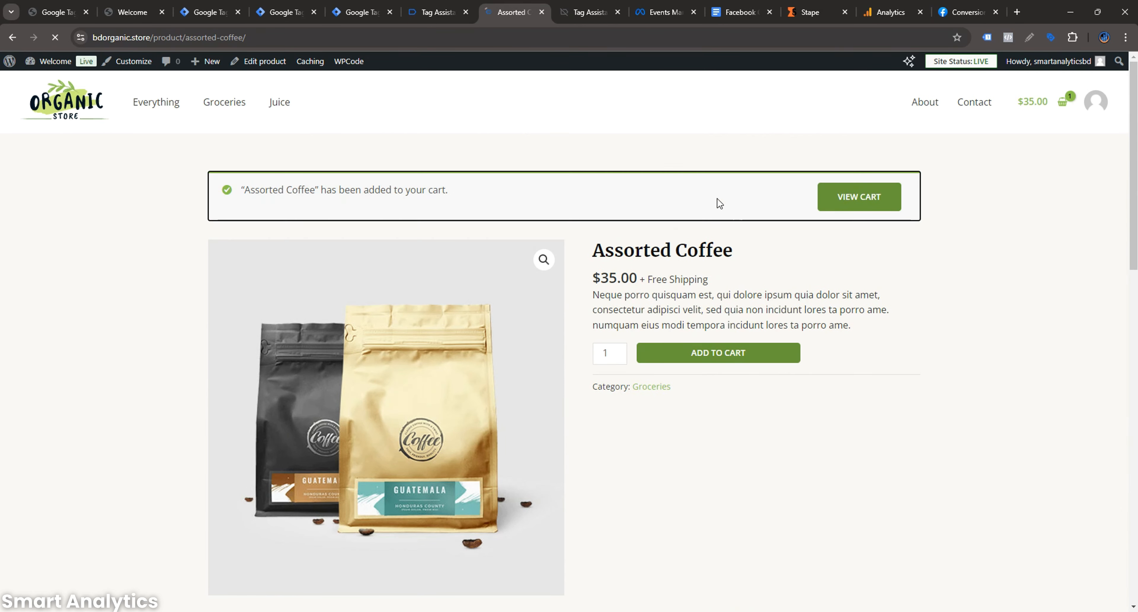
click(437, 11)
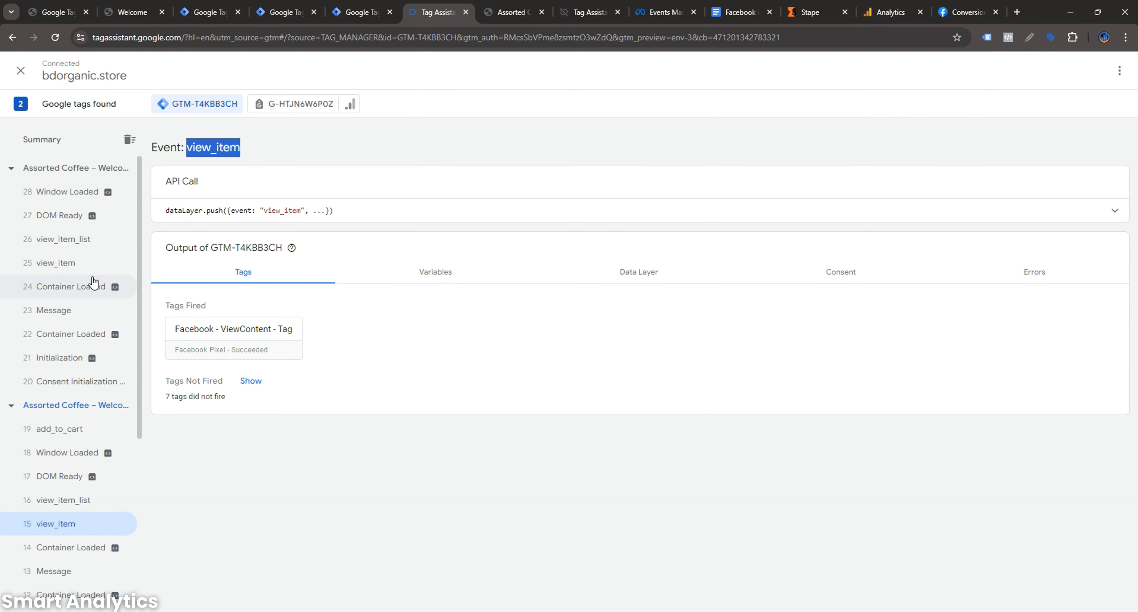
click(81, 427)
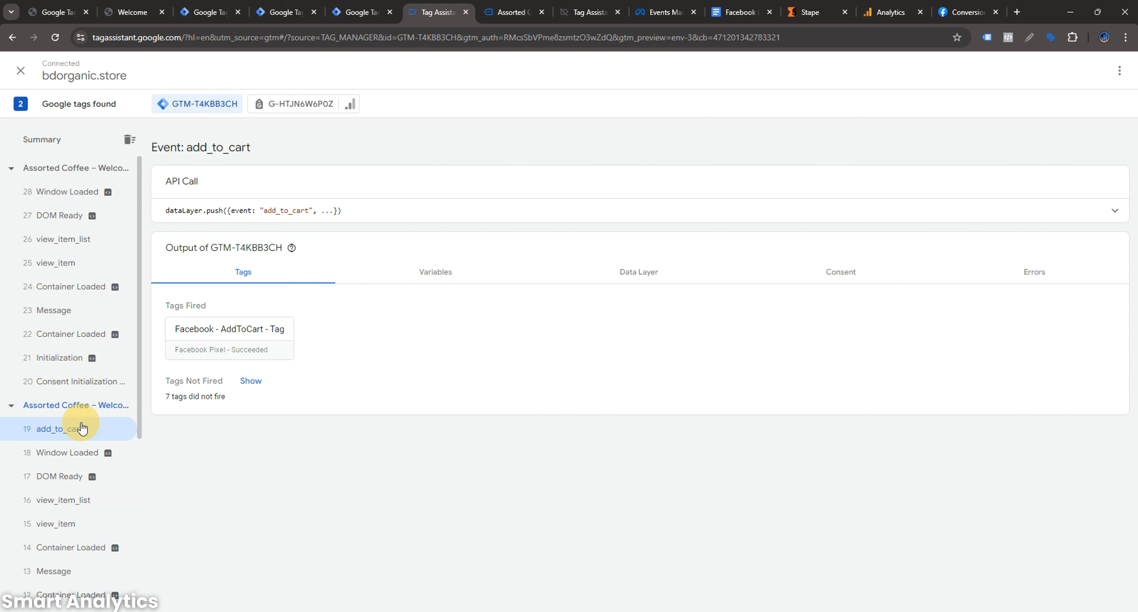
drag(188, 147, 270, 146)
- Back in Tag Manager, set the copied tag's Event Name and its event_name parameter value to add_to_cart
click(353, 7)
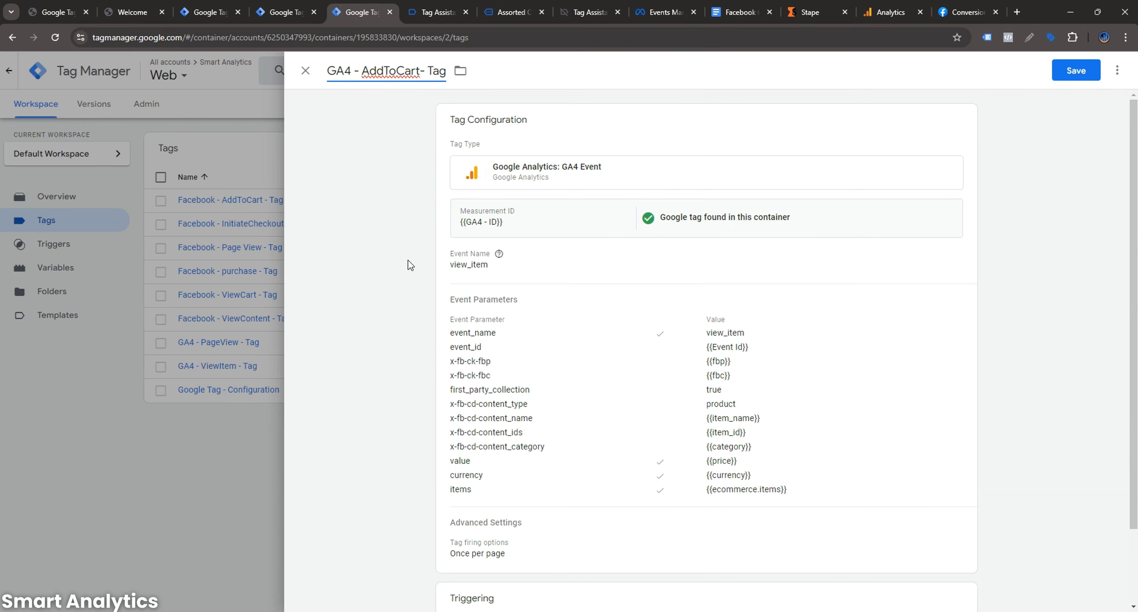
click(515, 270)
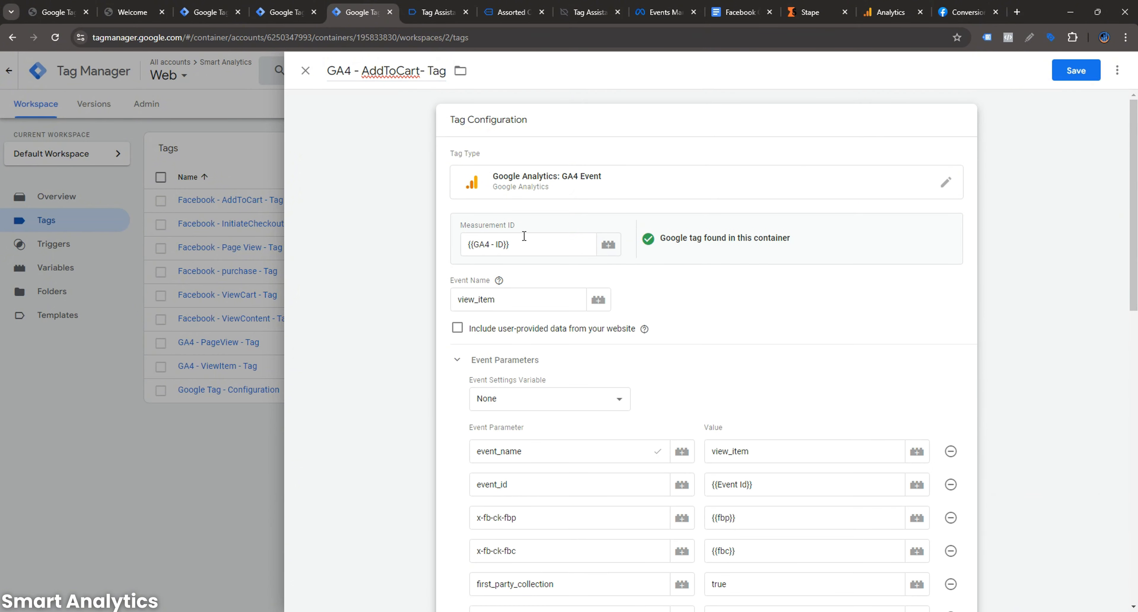
click(515, 299)
double_click(515, 299)
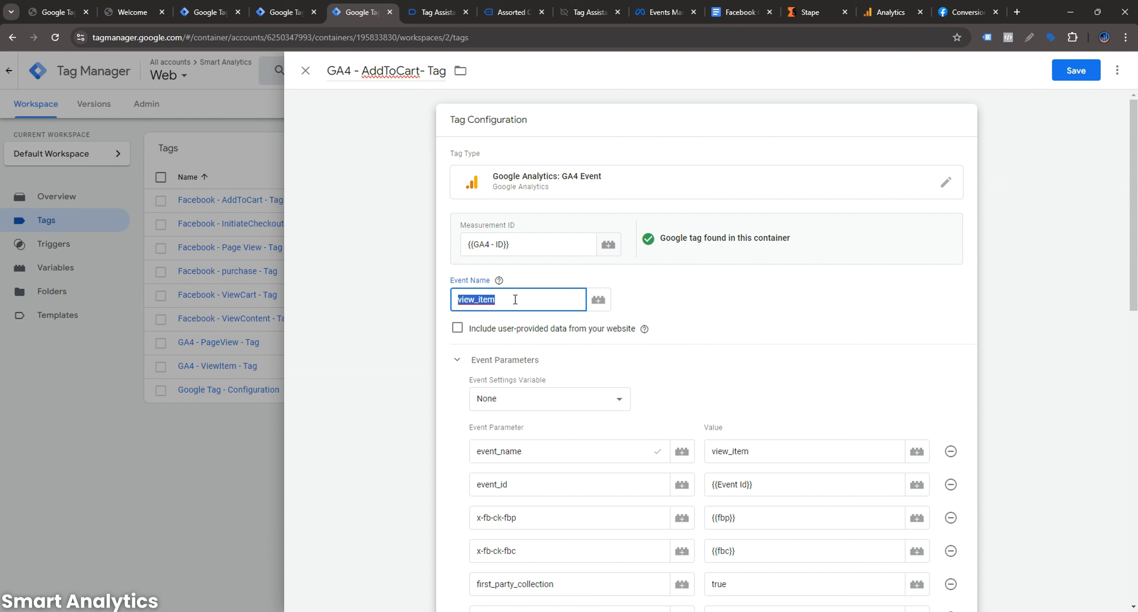
text(add_to_cart)
double_click(750, 450)
text(add_to_cart)
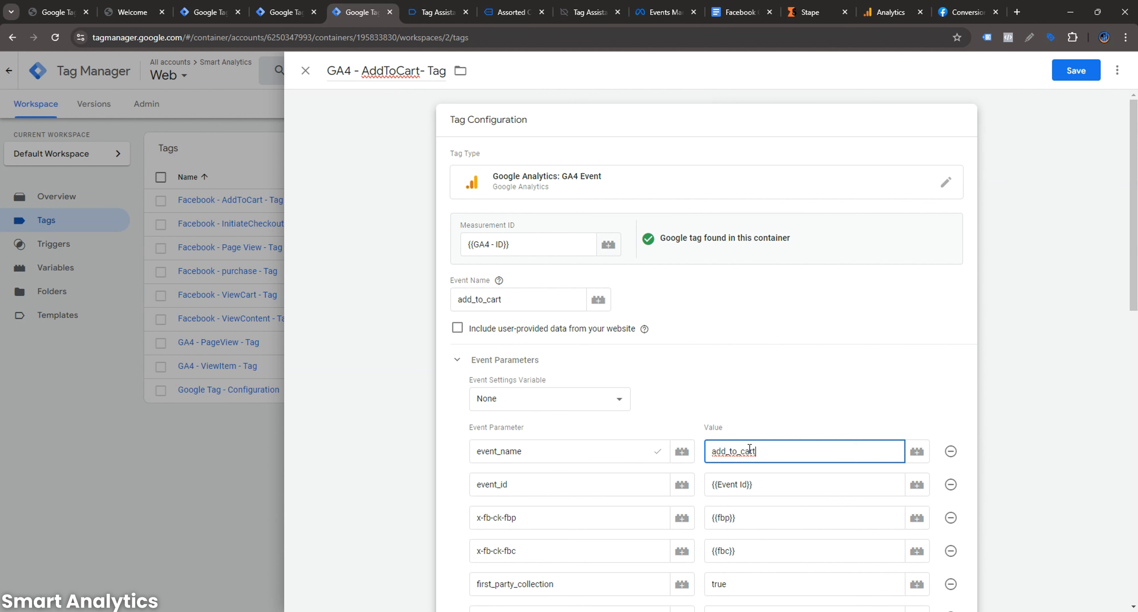
- Replace the tag's view_item firing trigger with add_to_cart - Trigger and save the tag
scroll(749, 450, down, 12)
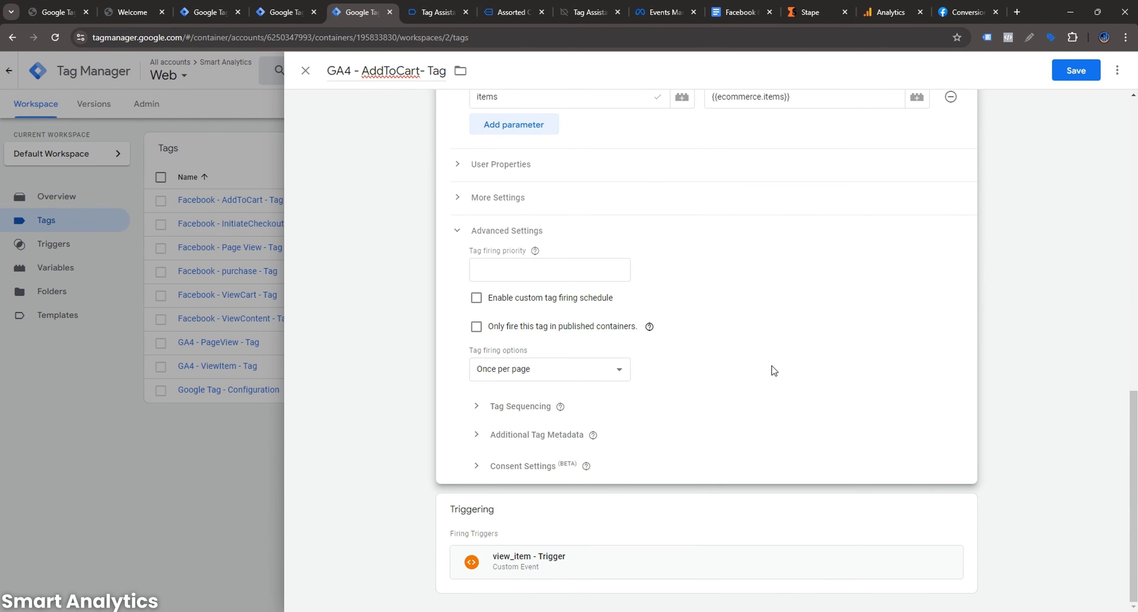
click(955, 515)
click(948, 537)
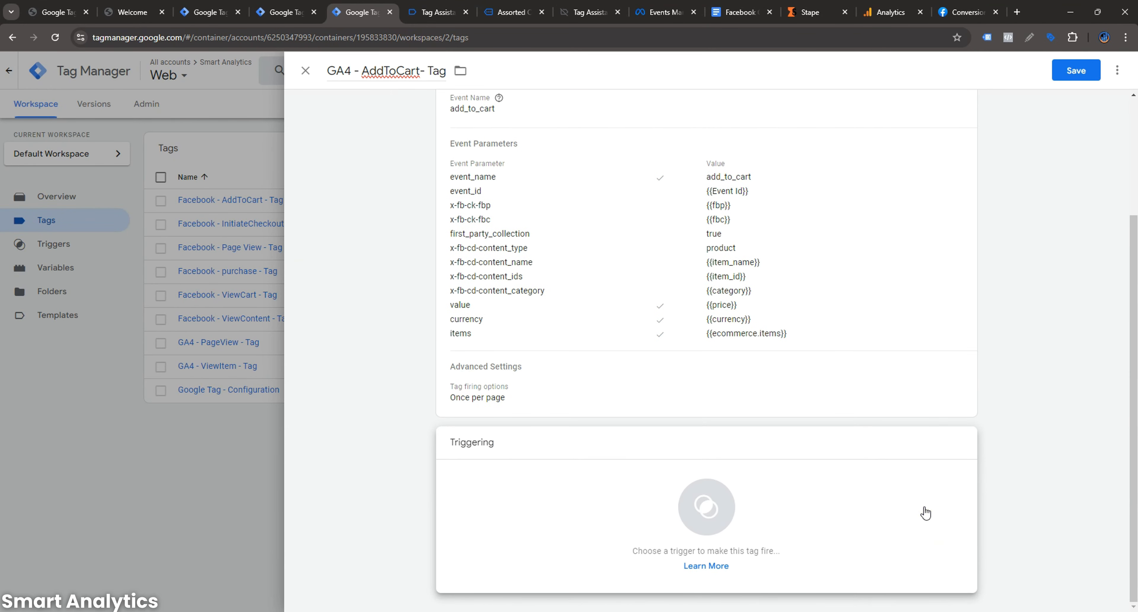
click(901, 513)
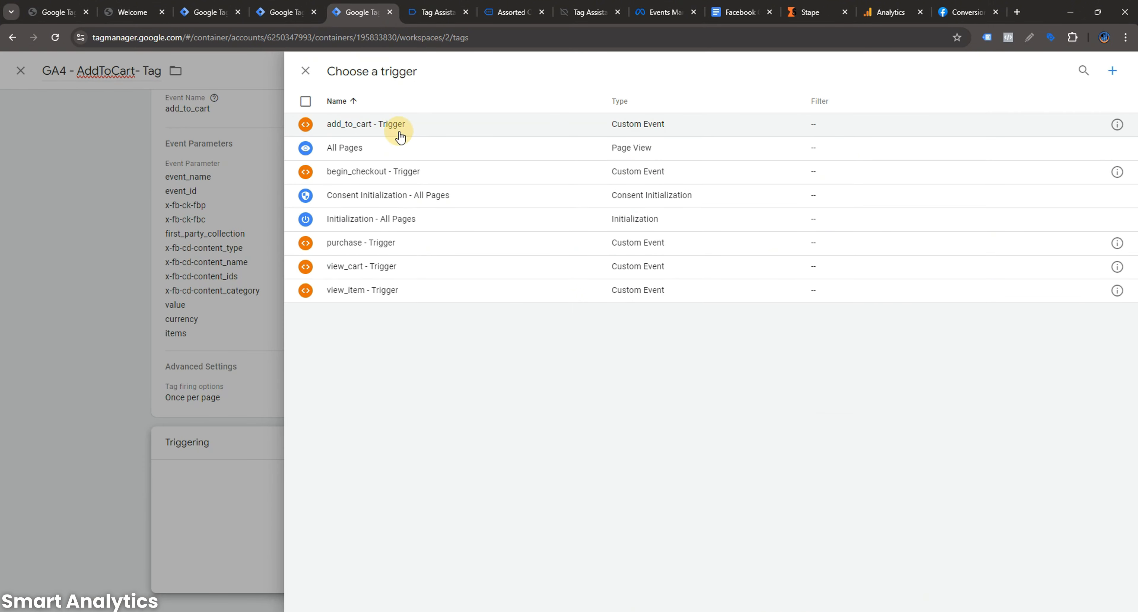
click(400, 137)
click(1068, 79)
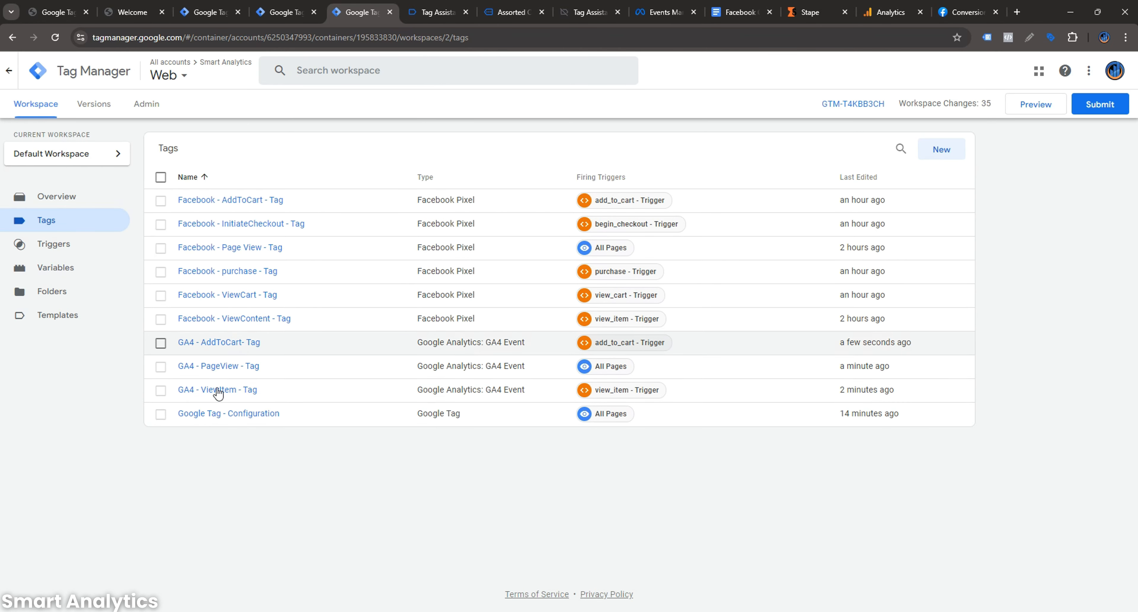
- Duplicate the "GA4 - AddToCart- Tag" tag, remove "Copy of" from the copy's name and select "AddToCart-" in it
click(234, 345)
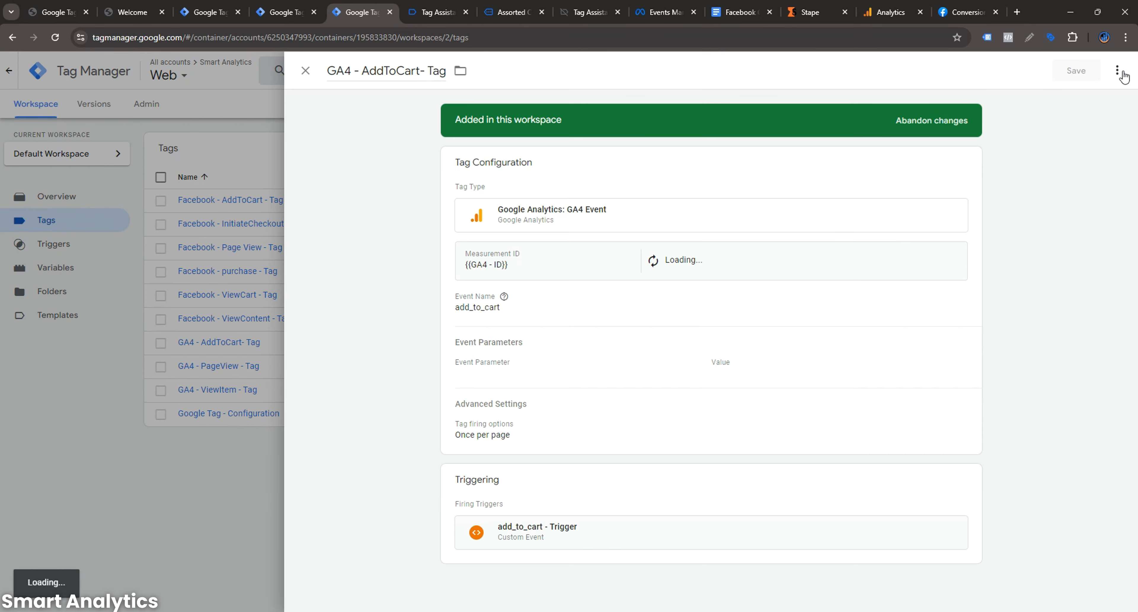
click(1116, 70)
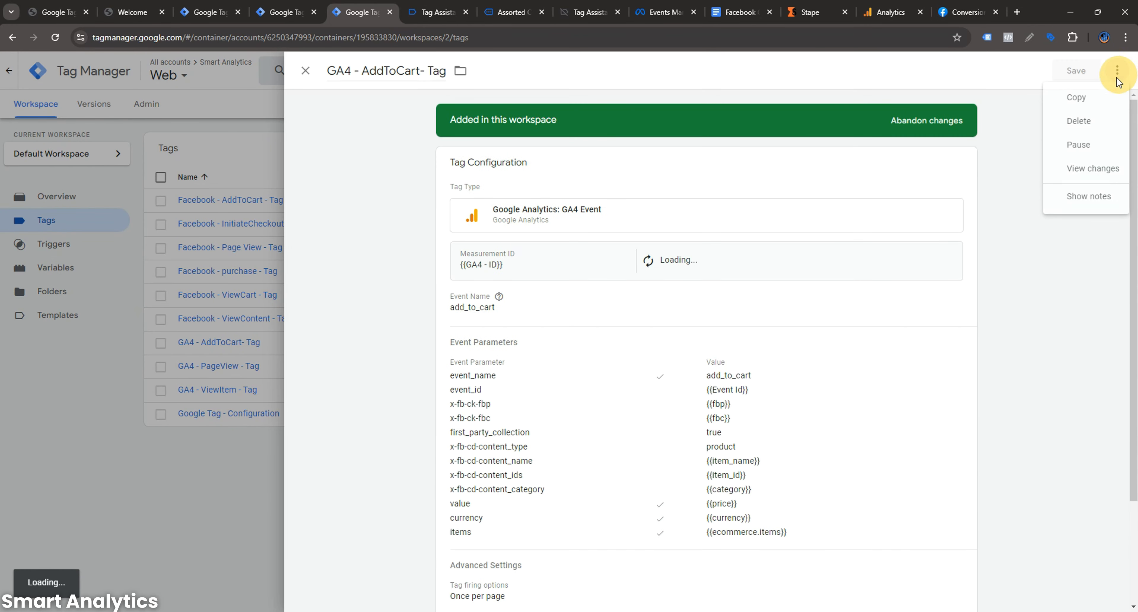
click(1100, 96)
click(375, 72)
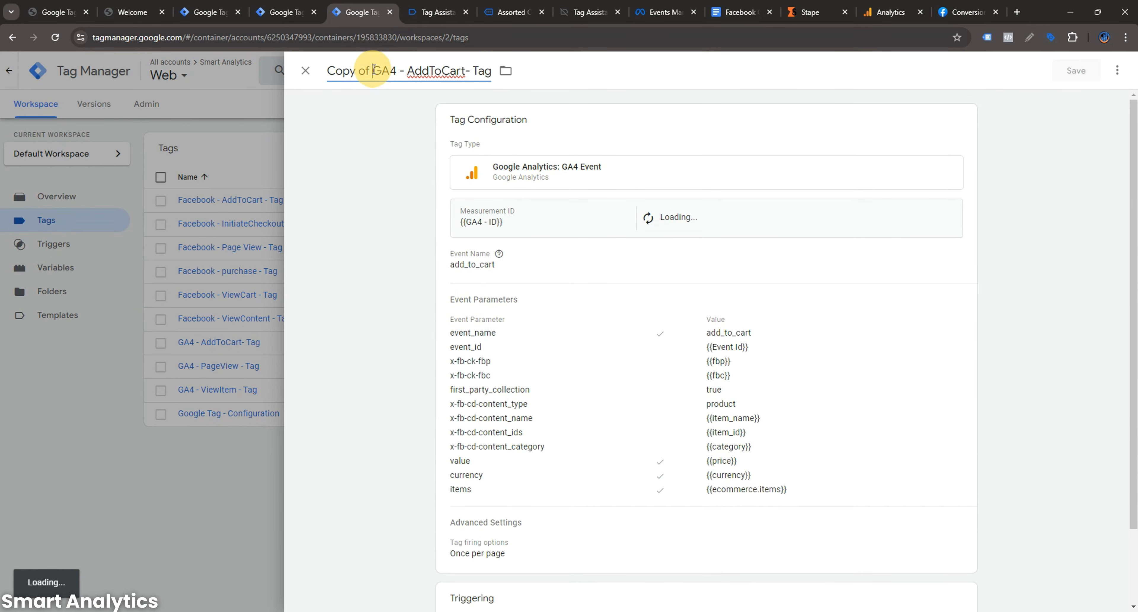
key(BackSpace)
key(BackSpace)
key(BackSpace)
key(BackSpace)
key(BackSpace)
key(BackSpace)
key(BackSpace)
key(BackSpace)
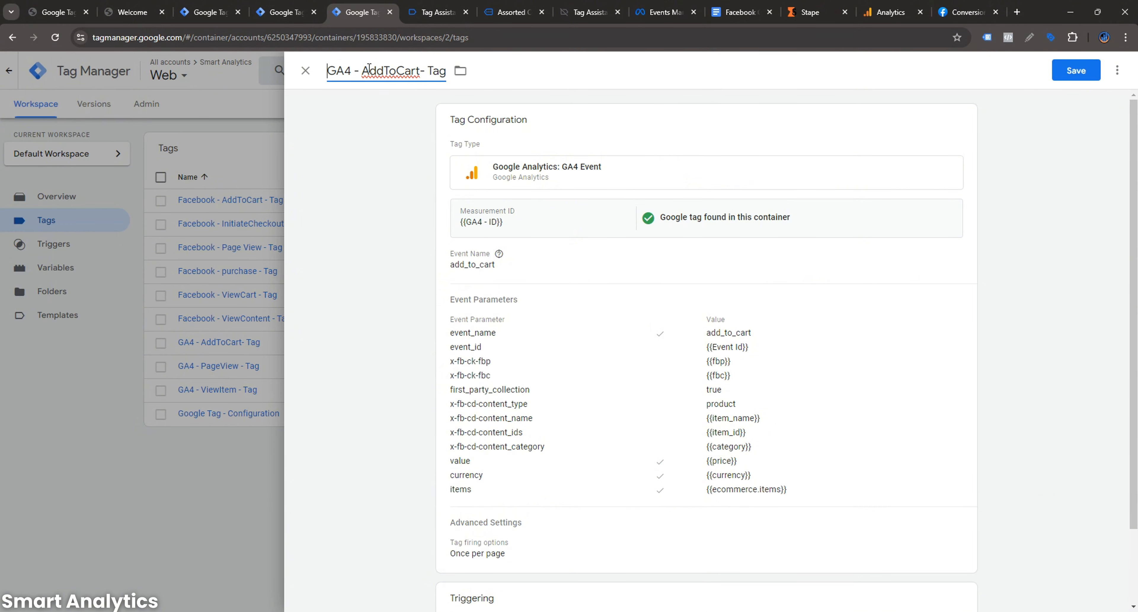
drag(362, 70, 426, 70)
- View the cart in the organic store, switch to Tag Assistant and select the view_cart event's name
click(435, 12)
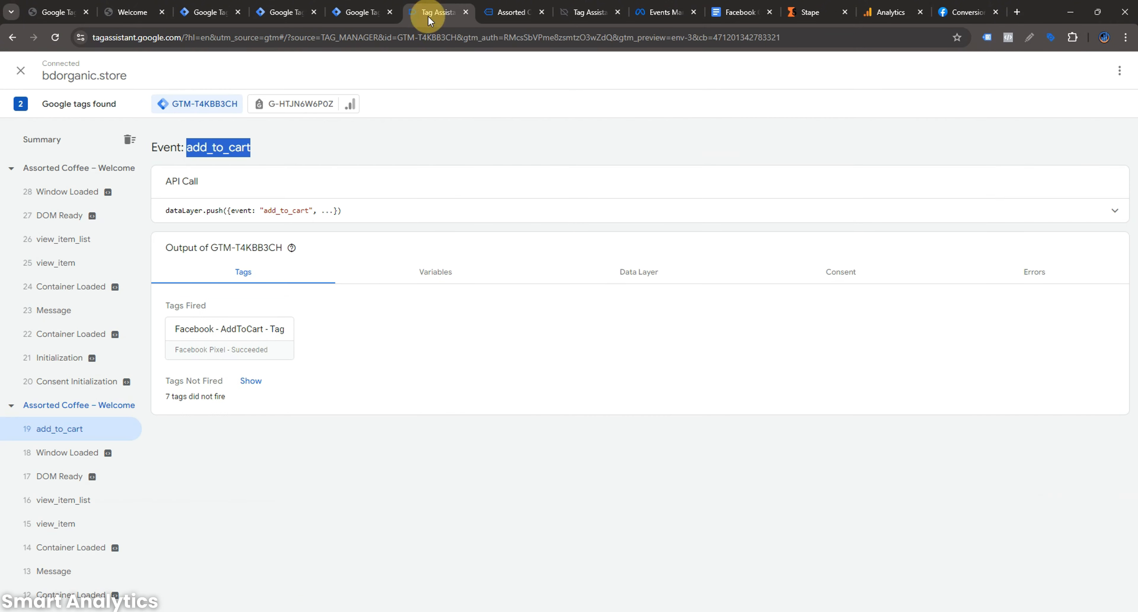
click(513, 12)
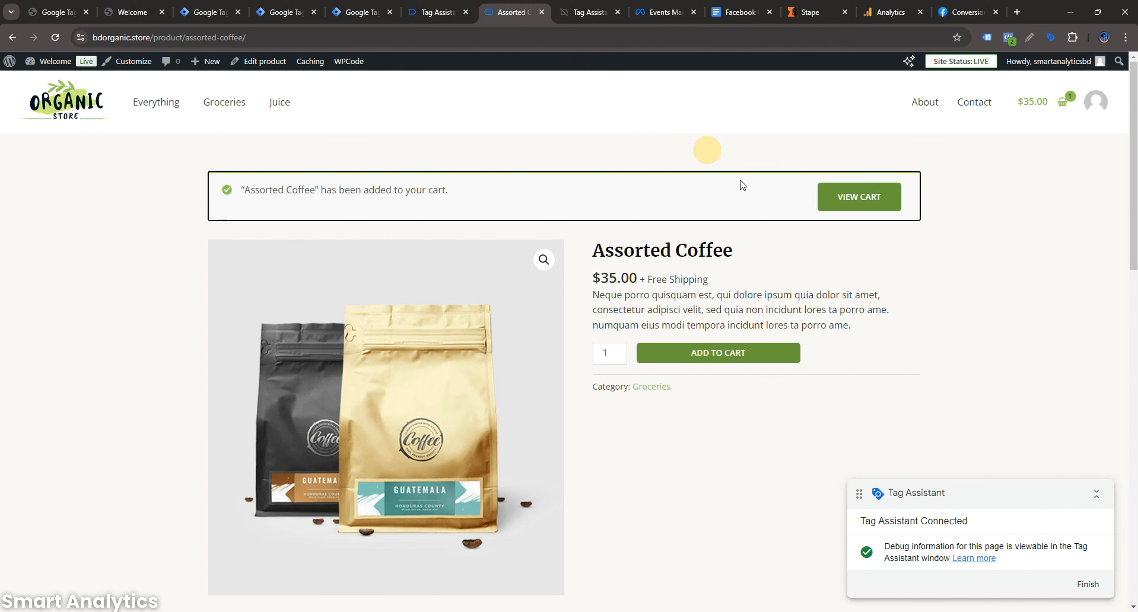
click(865, 196)
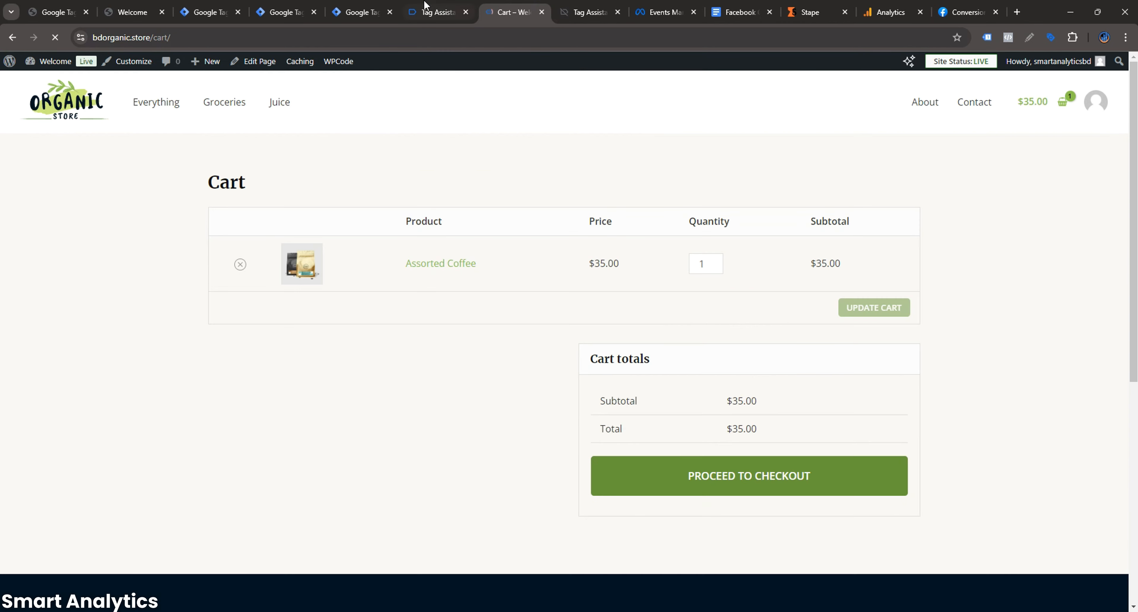
click(433, 12)
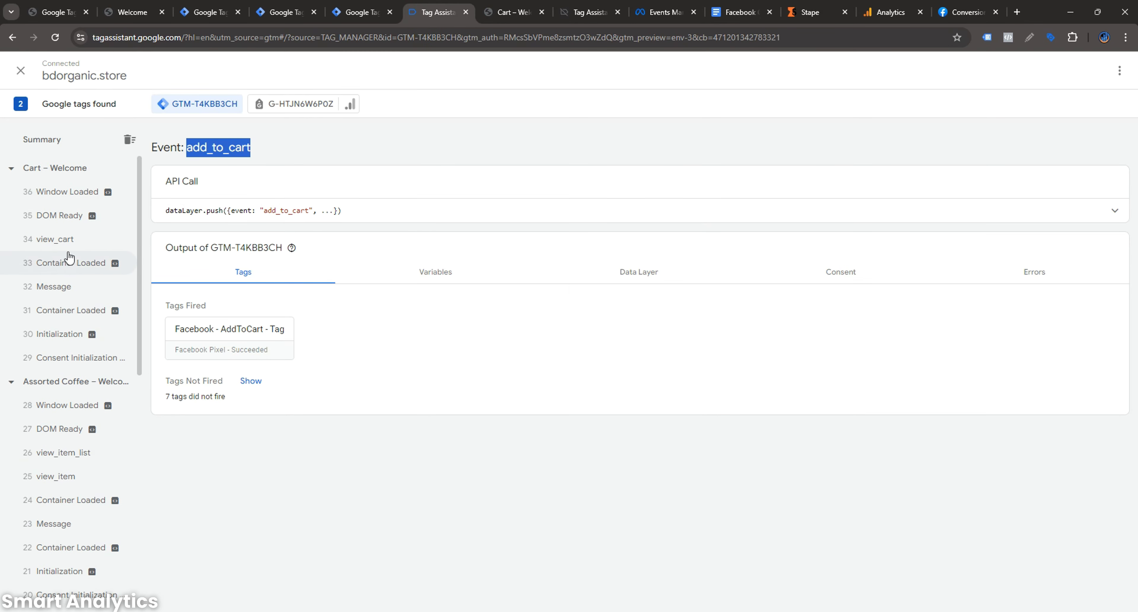
click(73, 239)
drag(190, 152, 256, 152)
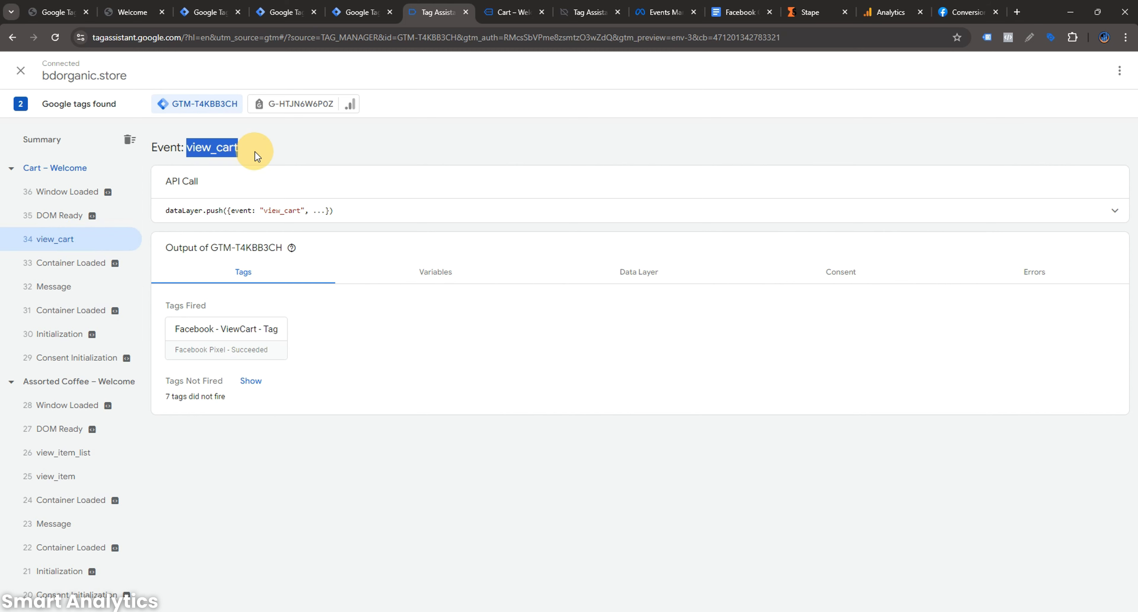
- Back in Tag Manager, rename the copy "GA4 - view_cart Tag" and set its Event Name and event_name parameter value to view_cart
click(344, 7)
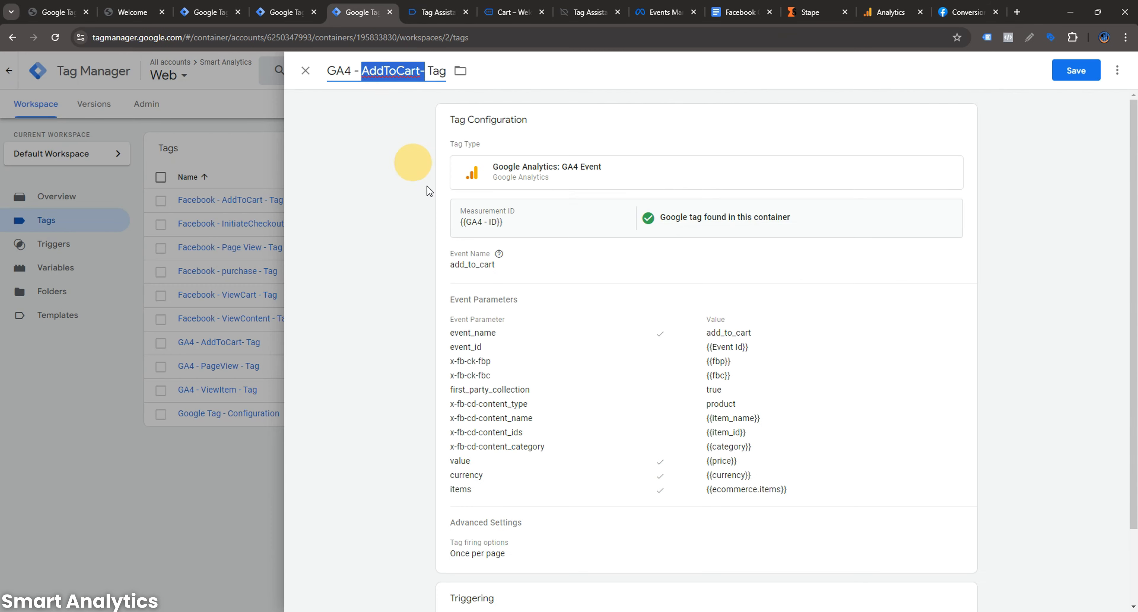
key(ctrl+v)
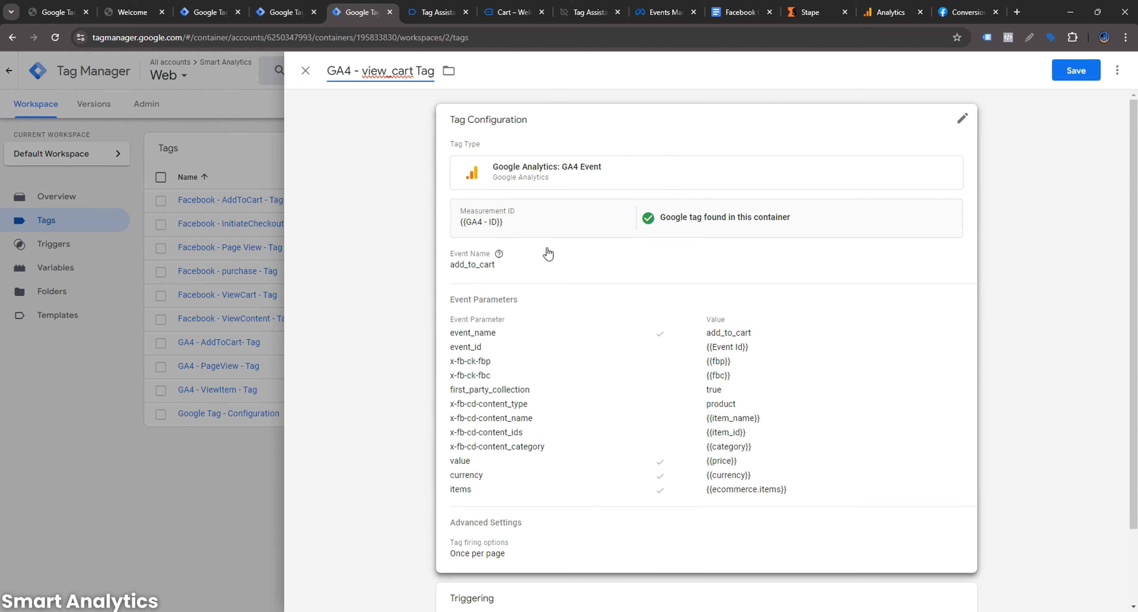
click(533, 259)
click(506, 305)
double_click(507, 306)
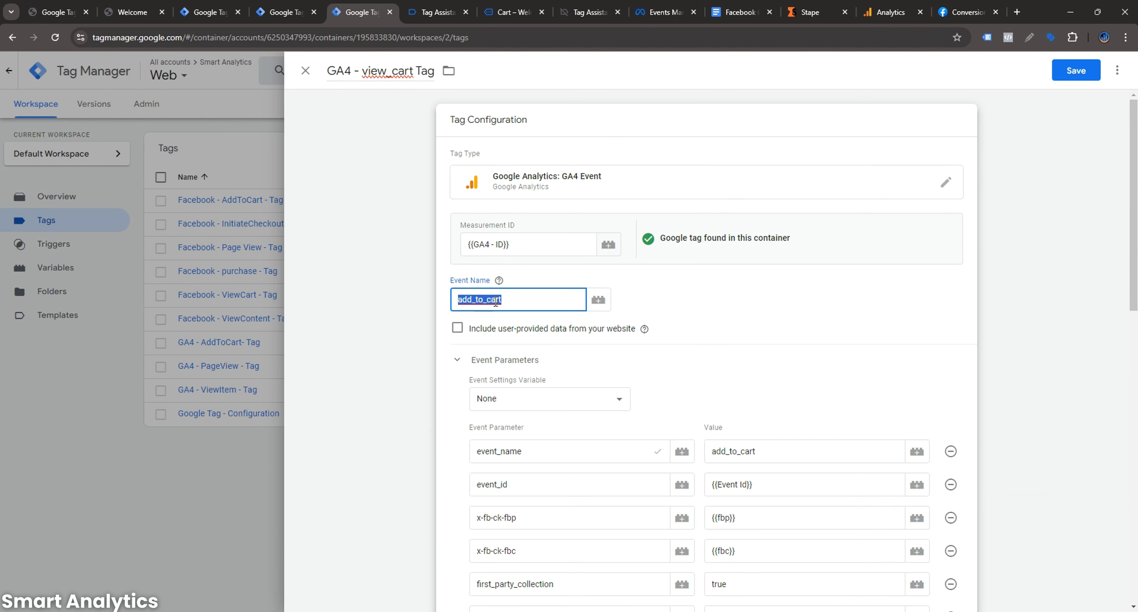
key(ctrl+v)
double_click(786, 455)
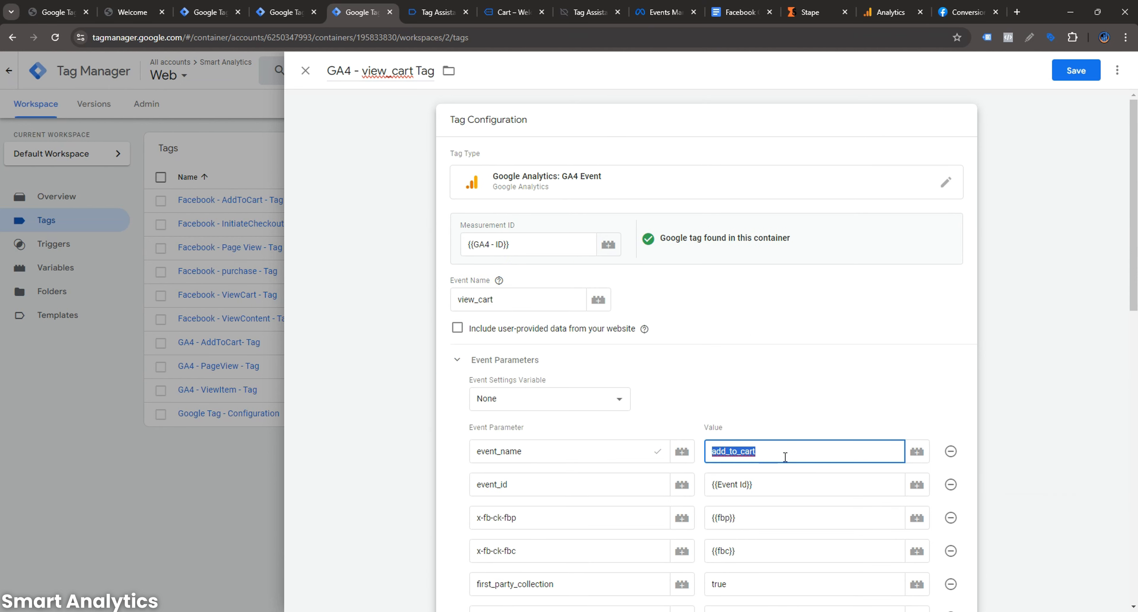
key(ctrl+v)
- Replace the x-fb-cd-content_name parameter's value with the cJS - Item_Names variable
scroll(812, 417, down, 7)
scroll(794, 308, down, 3)
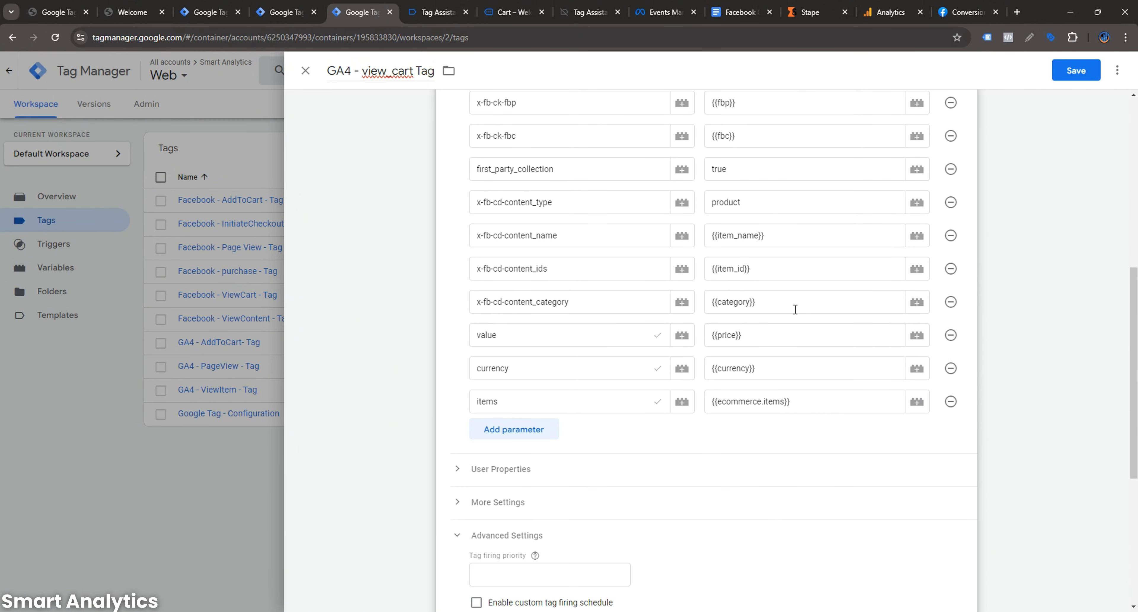
scroll(795, 321, up, 1)
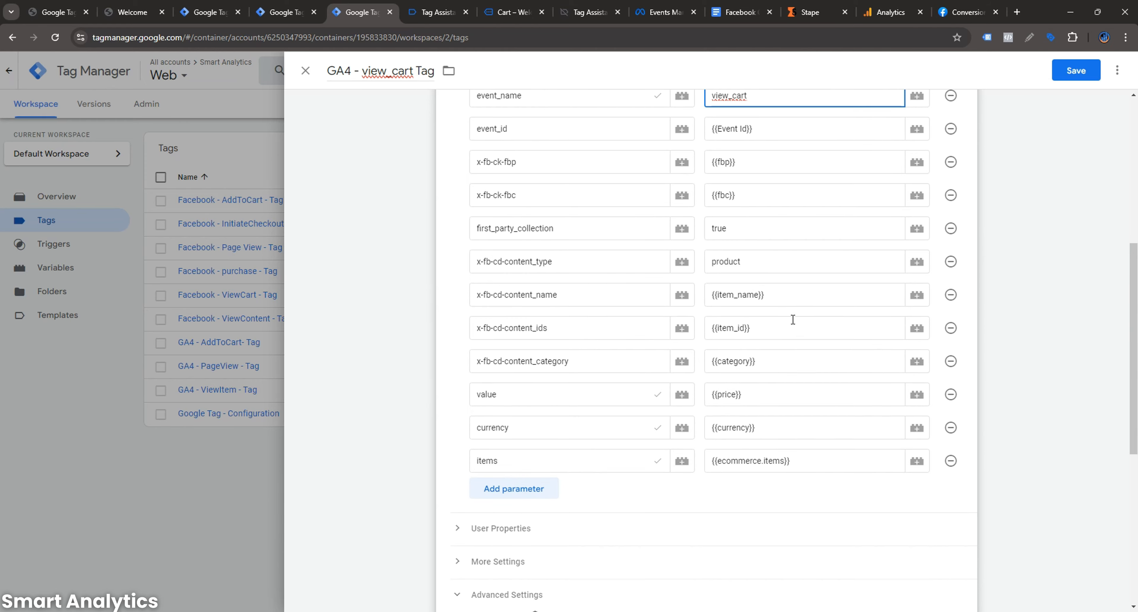
drag(788, 296, 711, 294)
key(BackSpace)
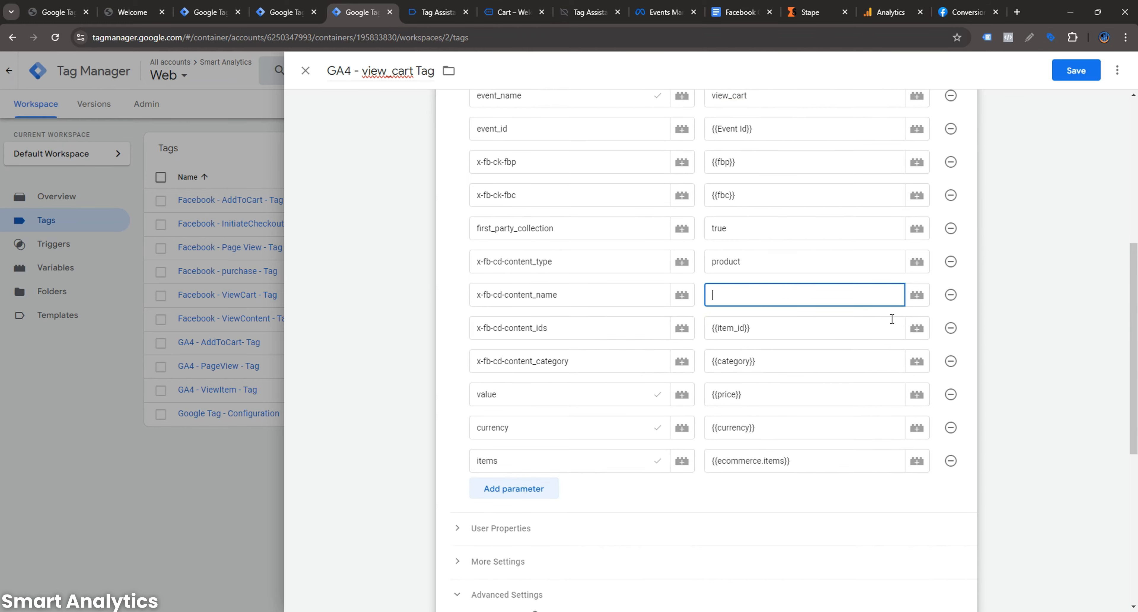
click(927, 301)
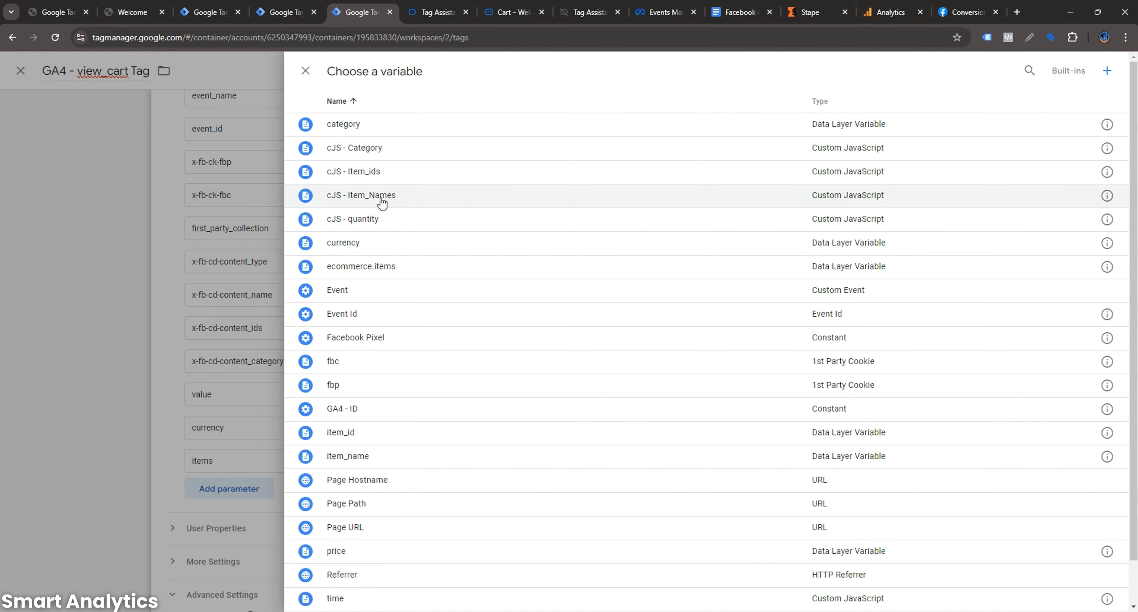
click(395, 204)
- Set x-fb-cd-content_ids to the cJS - Item_ids variable and x-fb-cd-content_category to the cJS - Category variable
triple_click(781, 330)
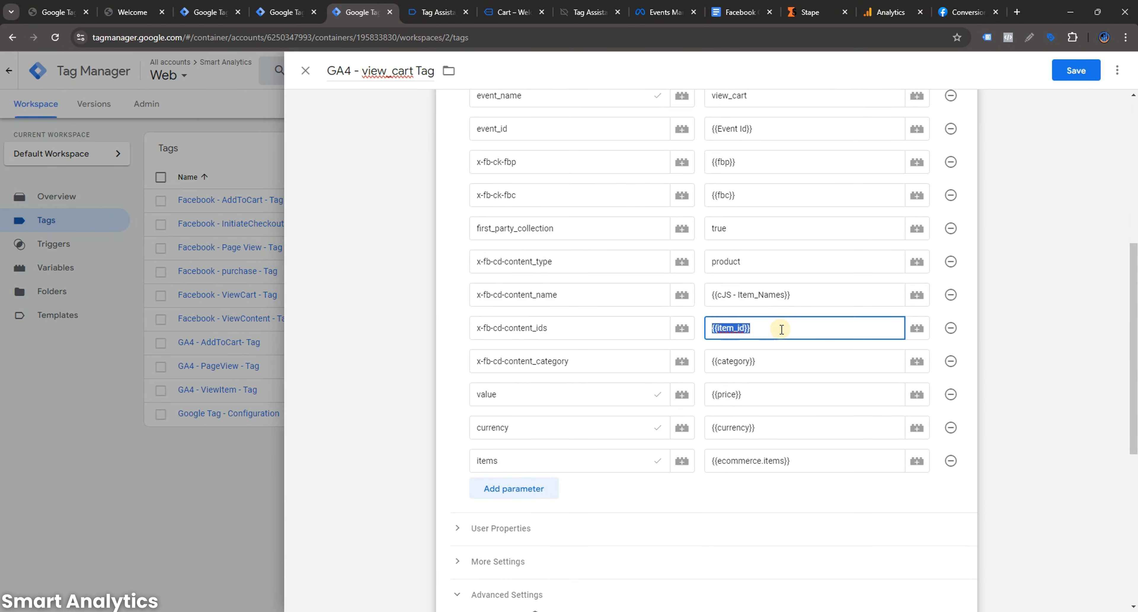
key(BackSpace)
click(916, 328)
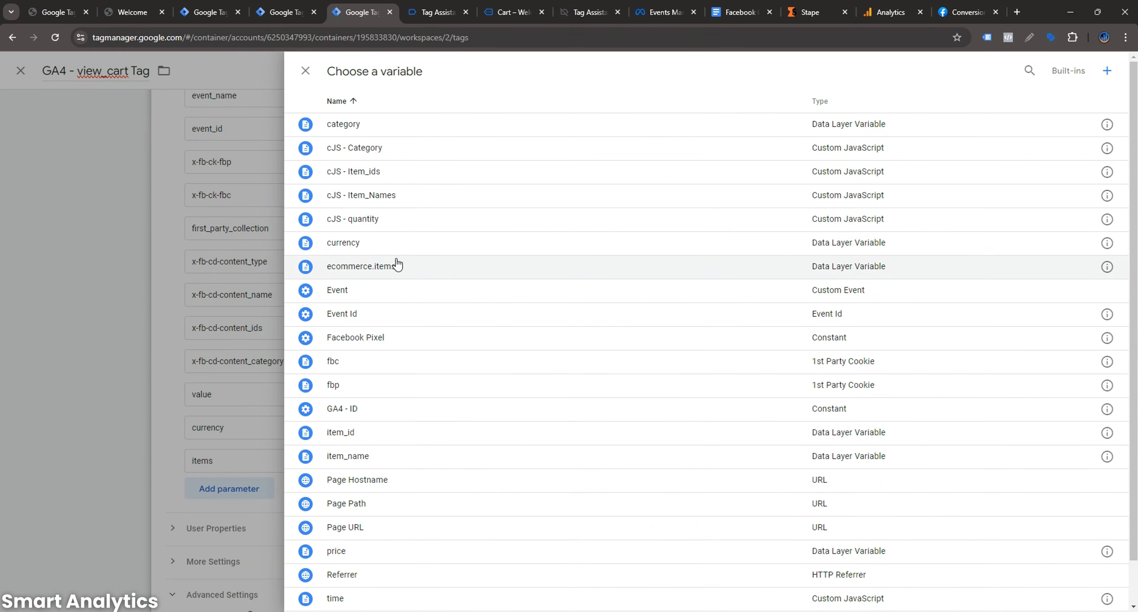
click(385, 181)
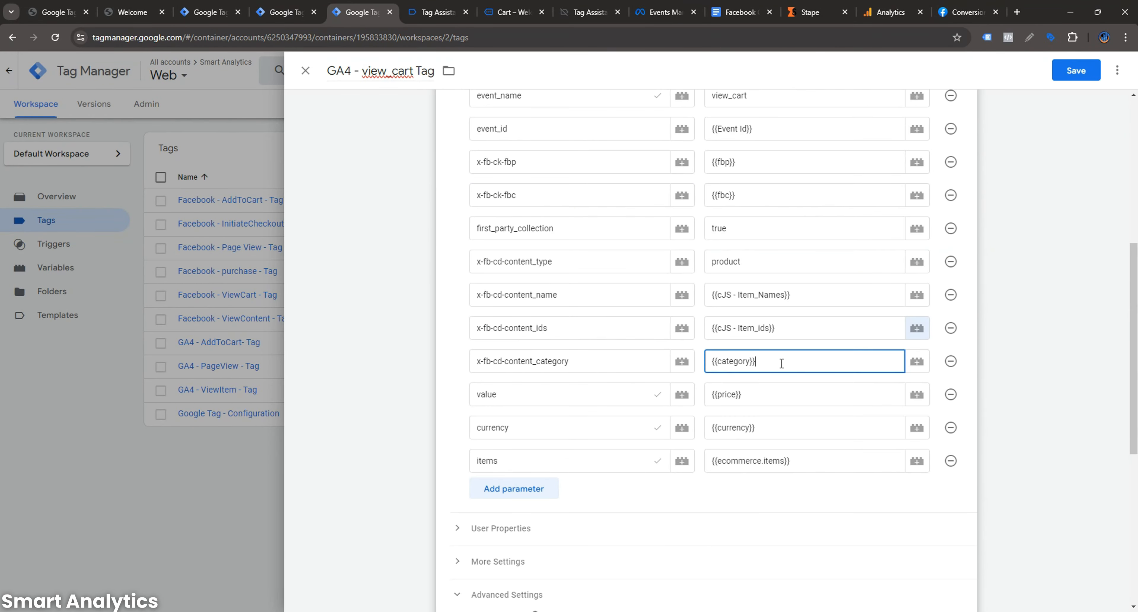
triple_click(782, 363)
key(BackSpace)
click(915, 366)
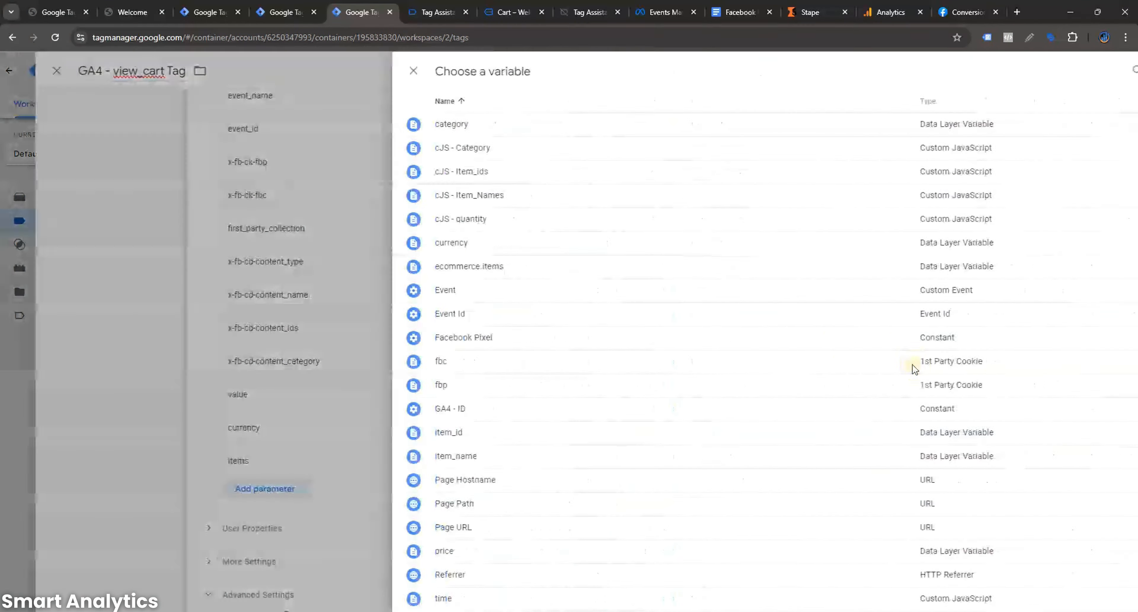
click(378, 153)
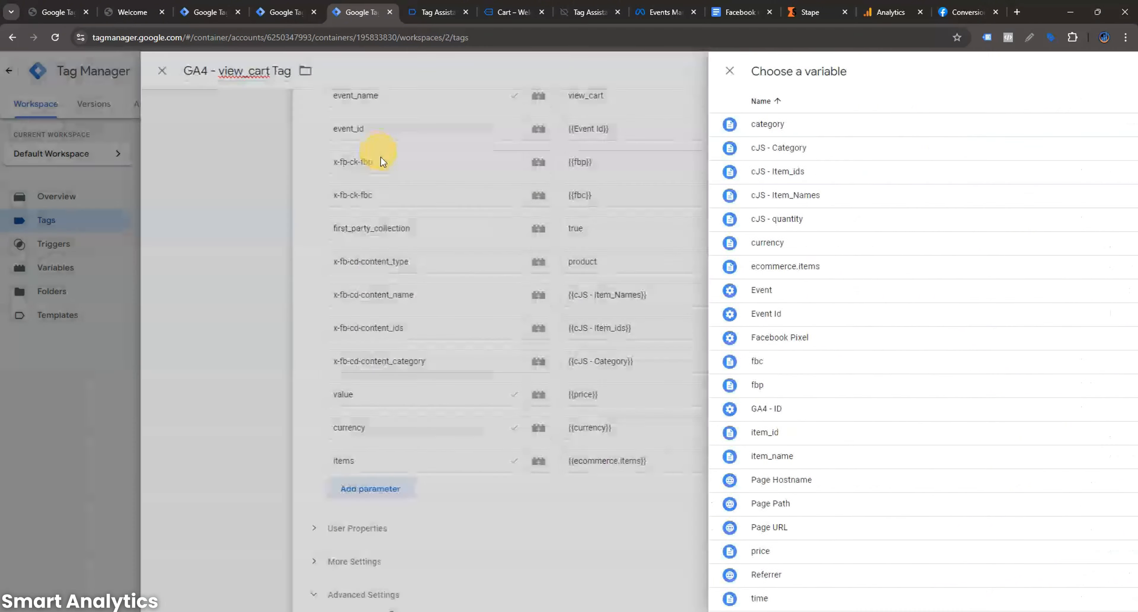
- Replace the tag's add_to_cart firing trigger with view_cart - Trigger and save the tag
scroll(653, 466, down, 4)
scroll(681, 451, down, 4)
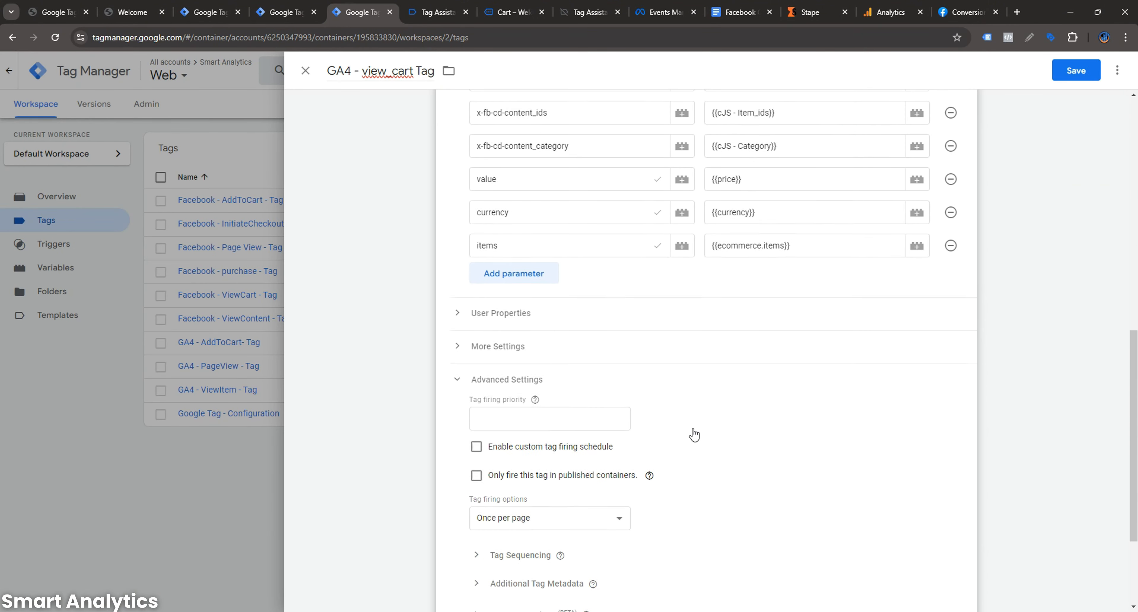
click(972, 515)
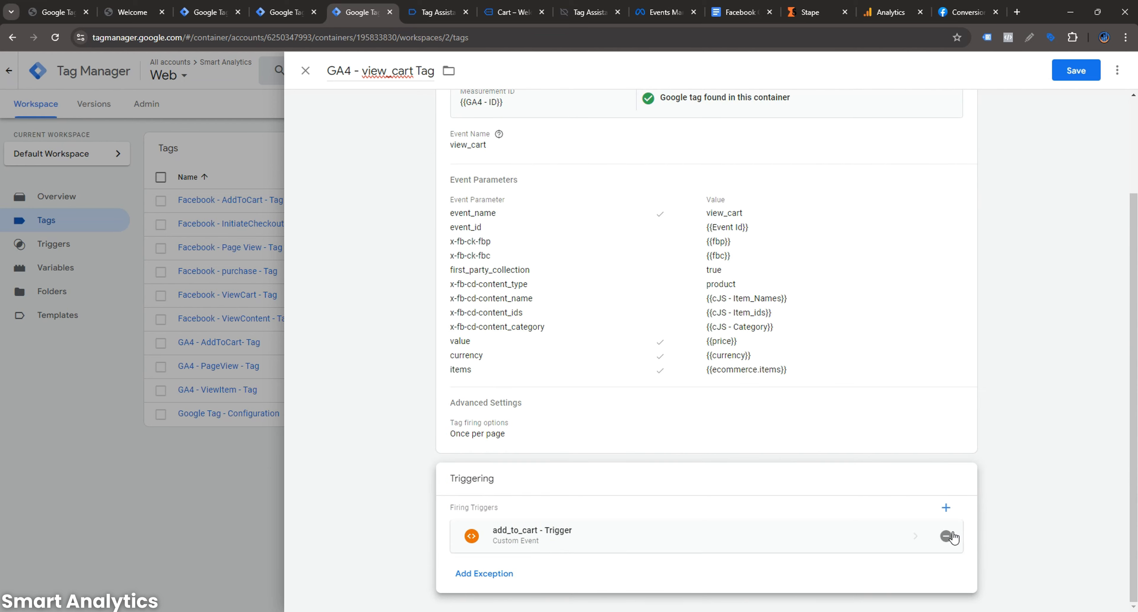
click(948, 464)
click(894, 539)
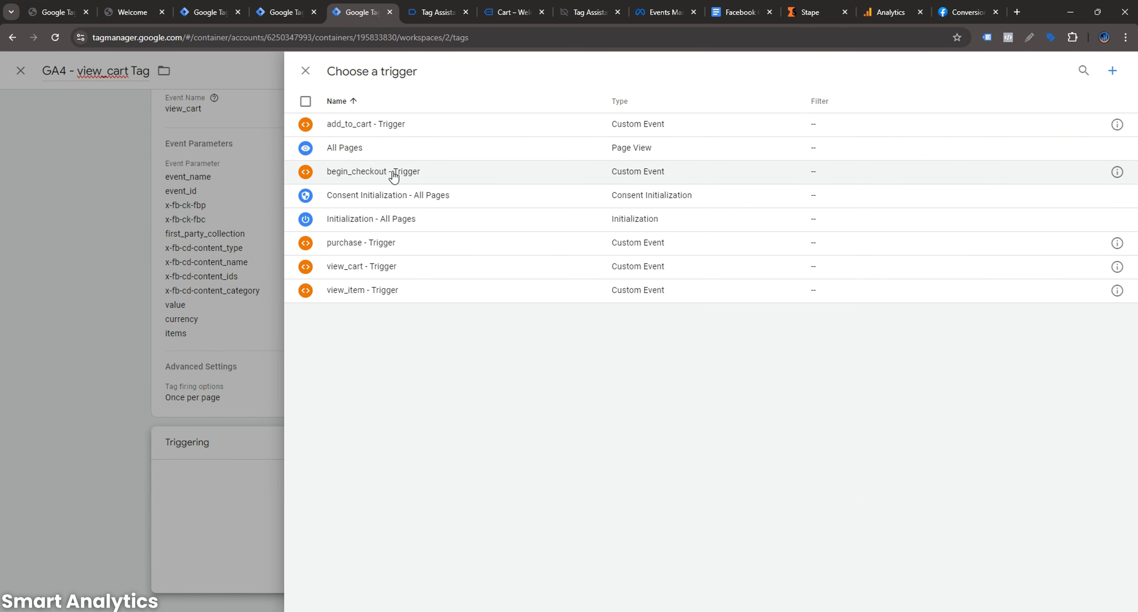
click(394, 267)
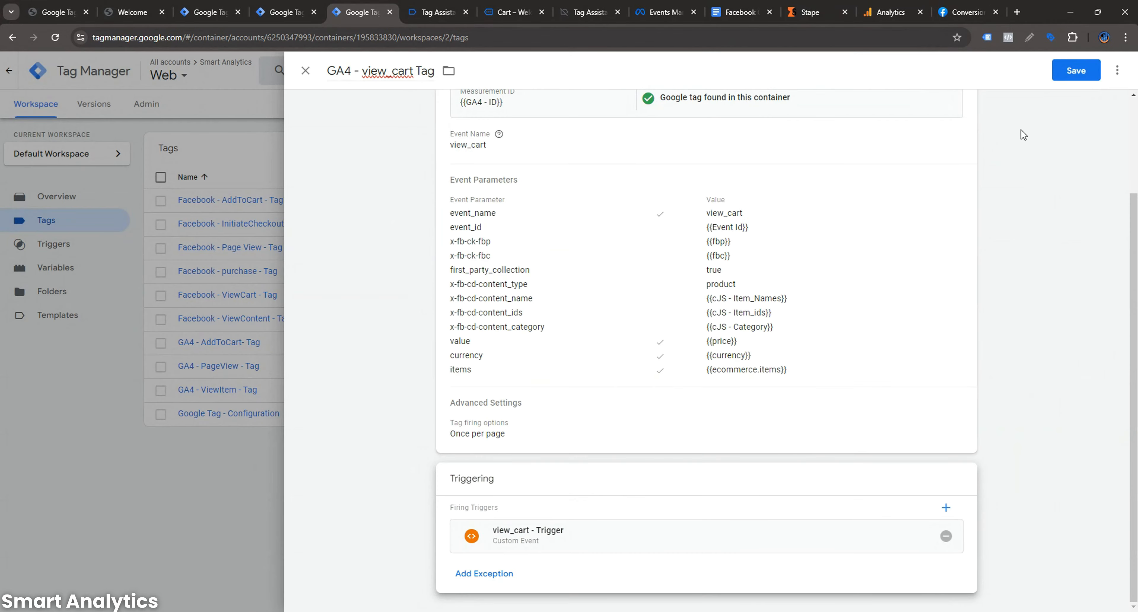
click(1061, 75)
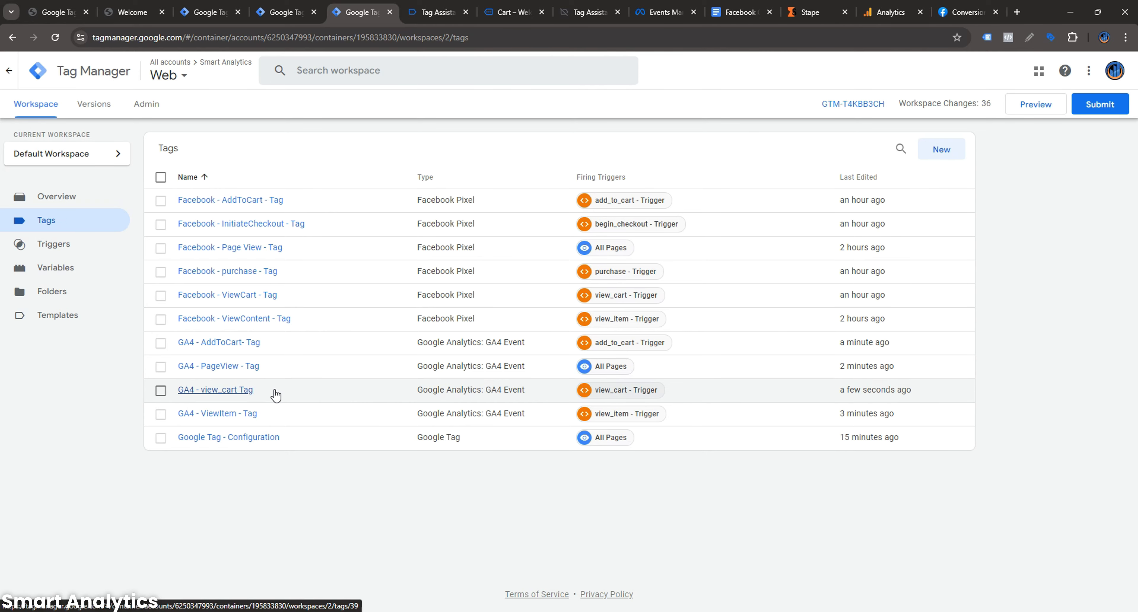
- Duplicate the "GA4 - view_cart Tag" tag and rename the copy "GA4 - Checkout - Tag"
click(248, 393)
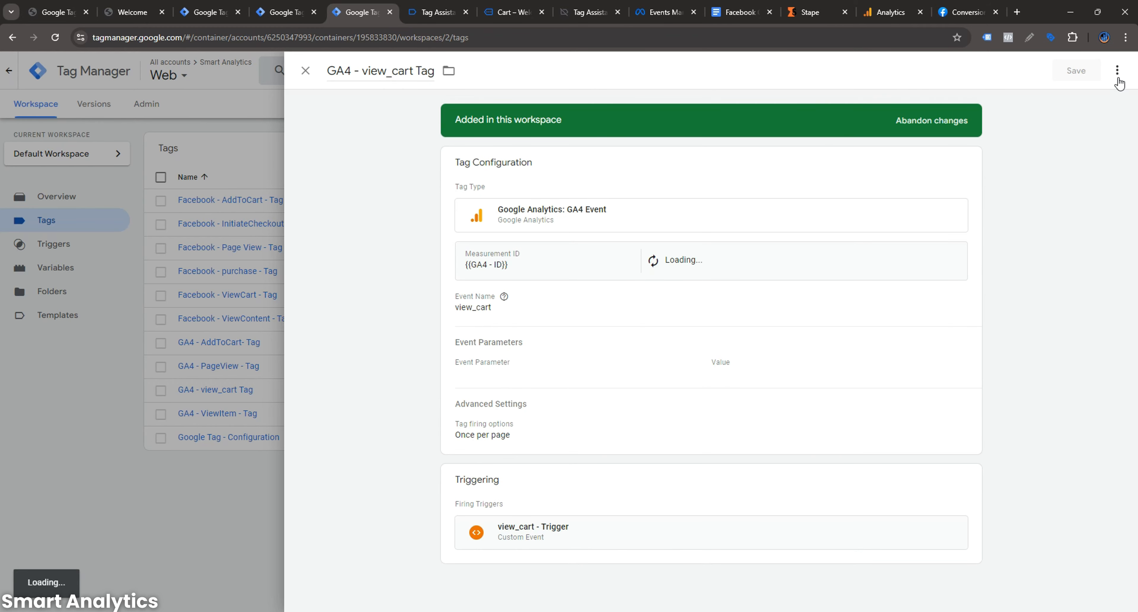
click(1118, 75)
click(1079, 104)
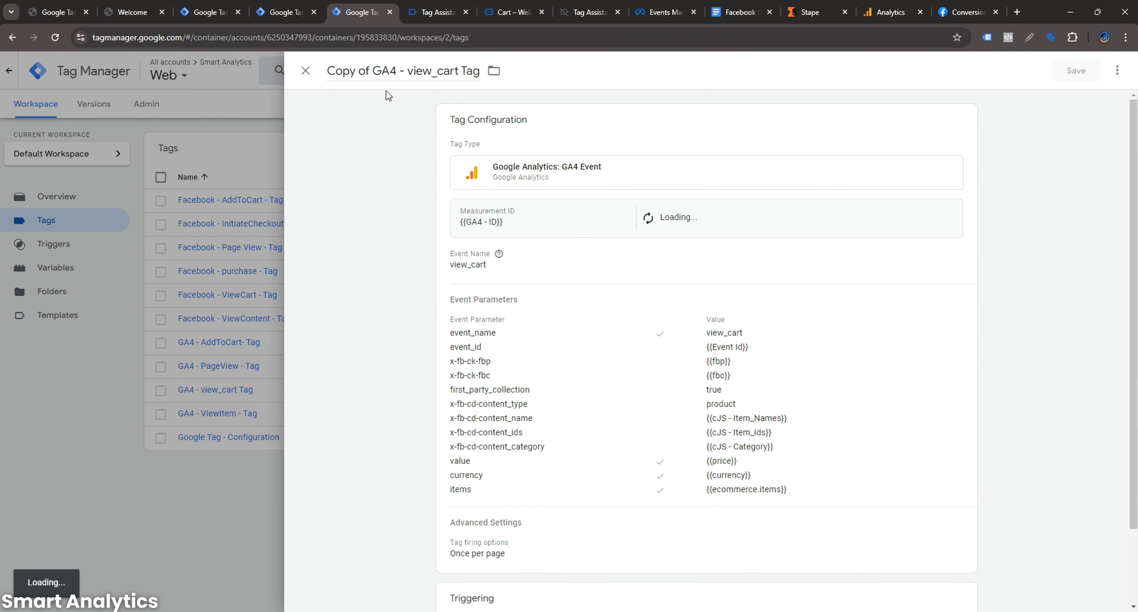
click(378, 70)
key(BackSpace)
key(BackSpace)
key(BackSpace)
key(BackSpace)
key(BackSpace)
key(BackSpace)
key(BackSpace)
key(BackSpace)
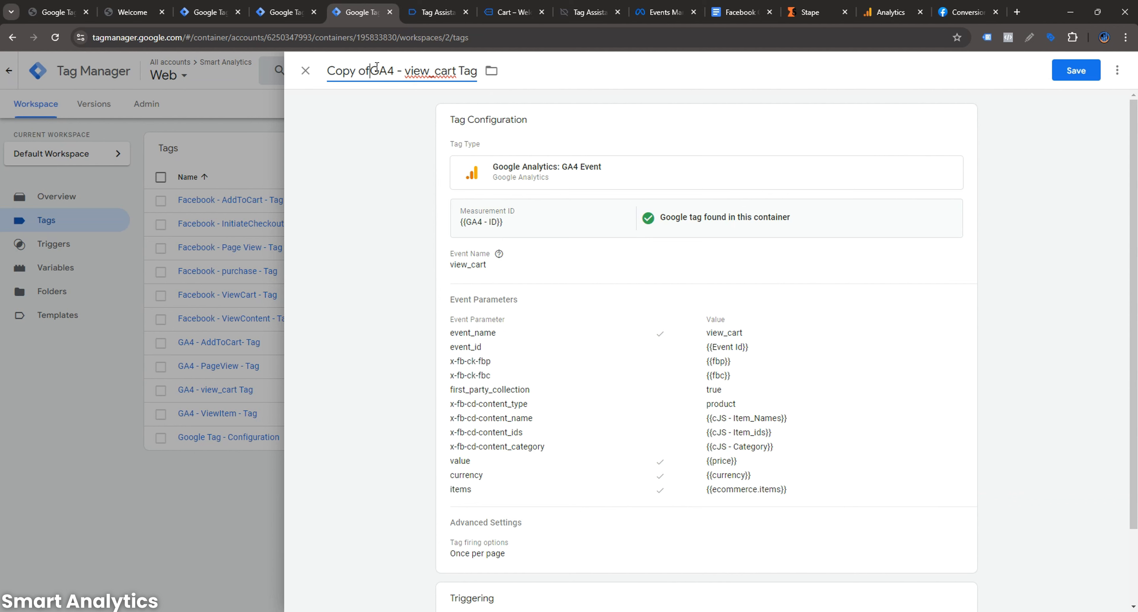
drag(363, 70, 413, 69)
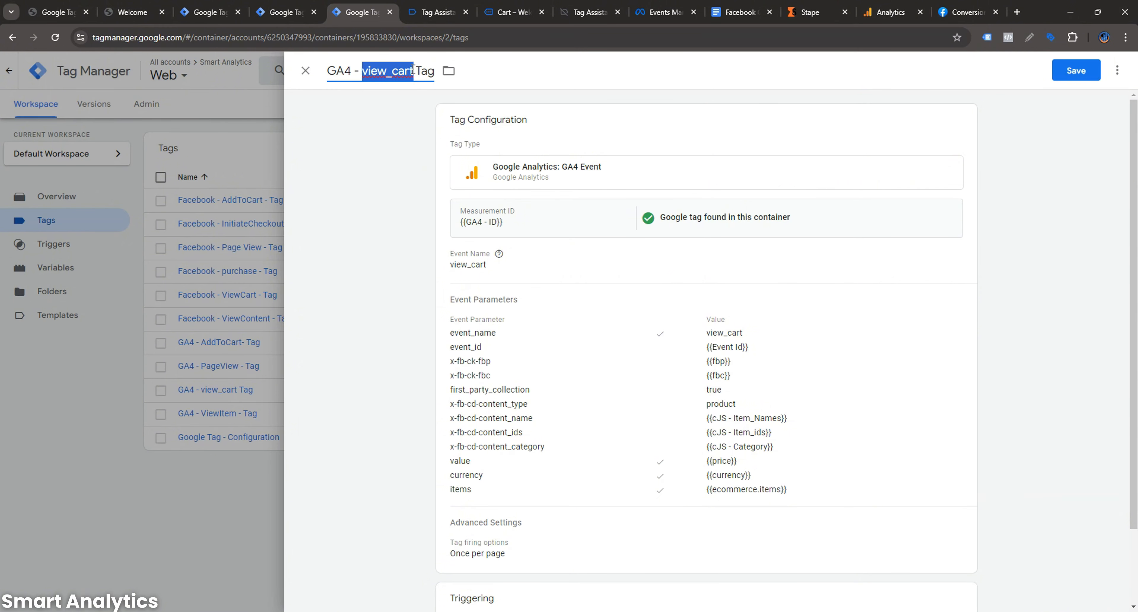
text(Check)
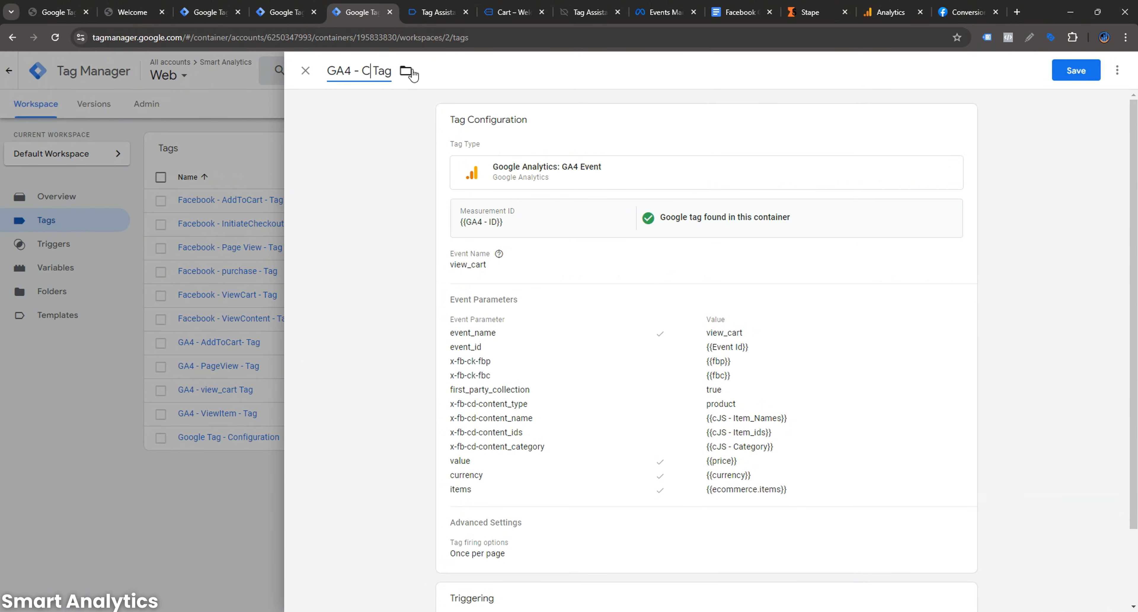
text(out -)
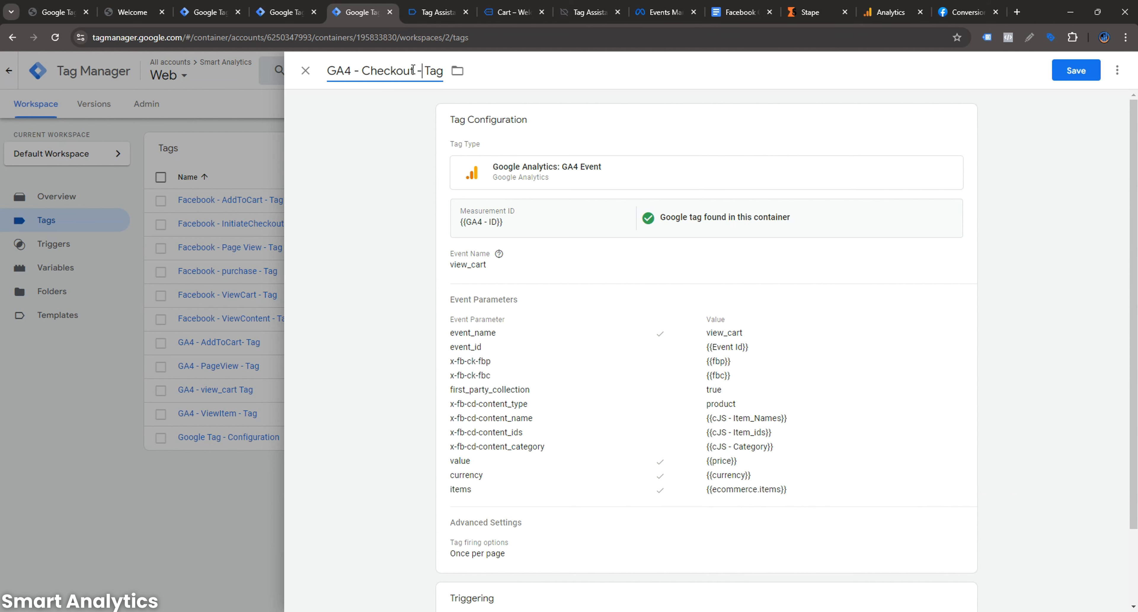
- Proceed from the store's cart to checkout and copy the begin_checkout event name from the Tag Assistant preview
click(437, 12)
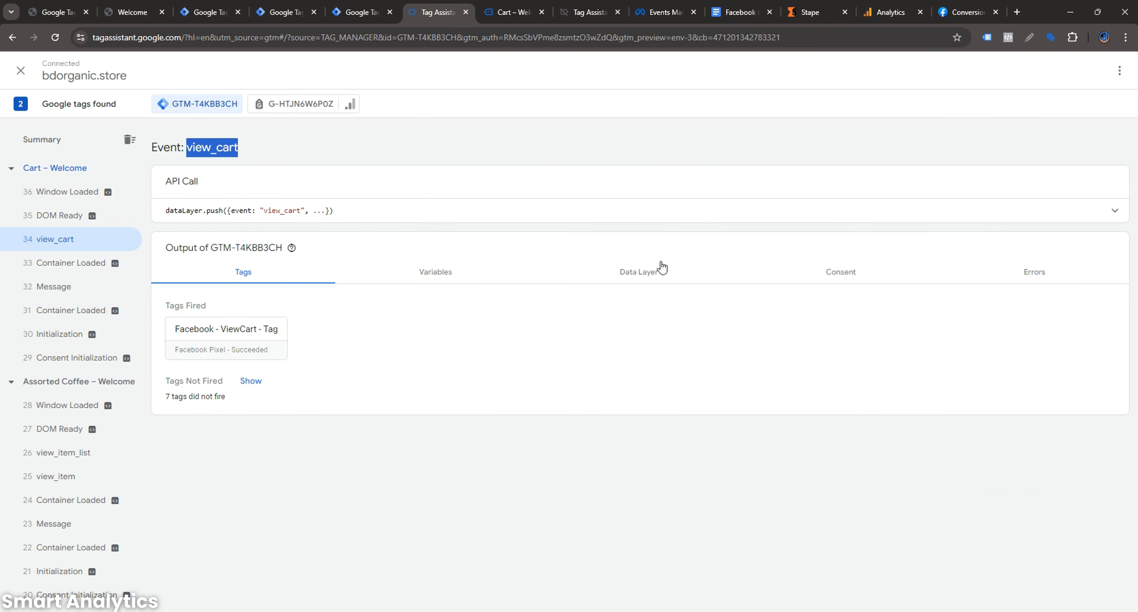
click(536, 10)
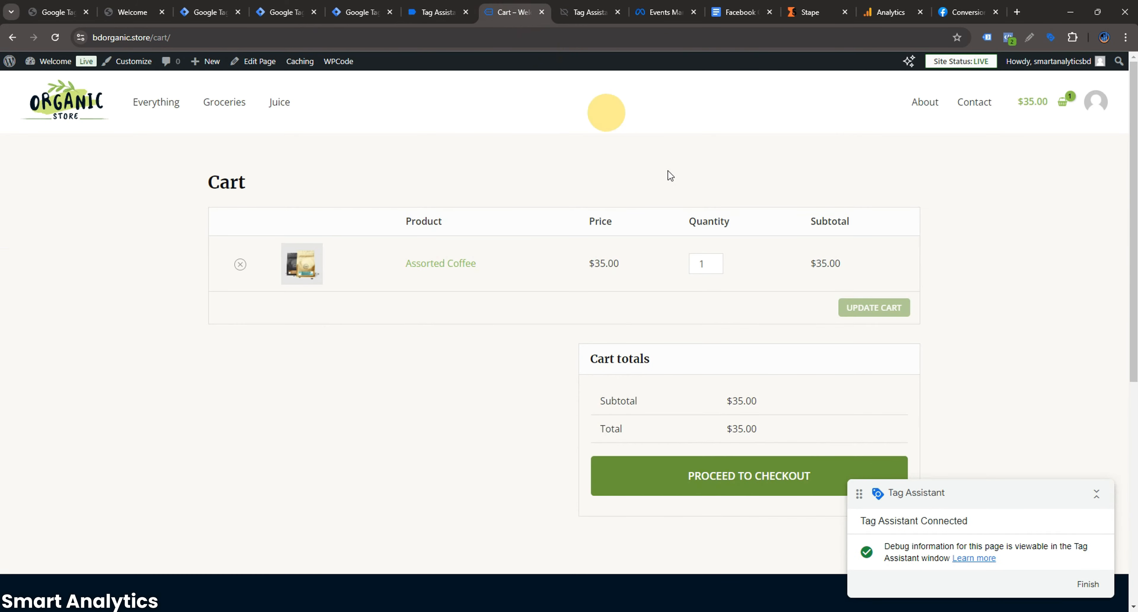
click(716, 481)
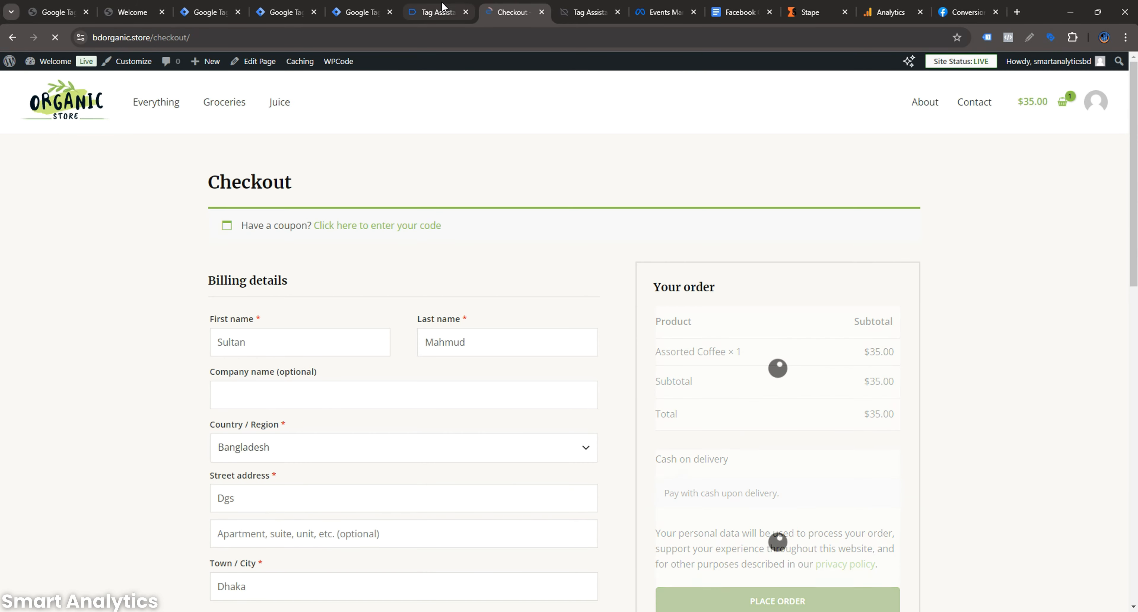
click(438, 12)
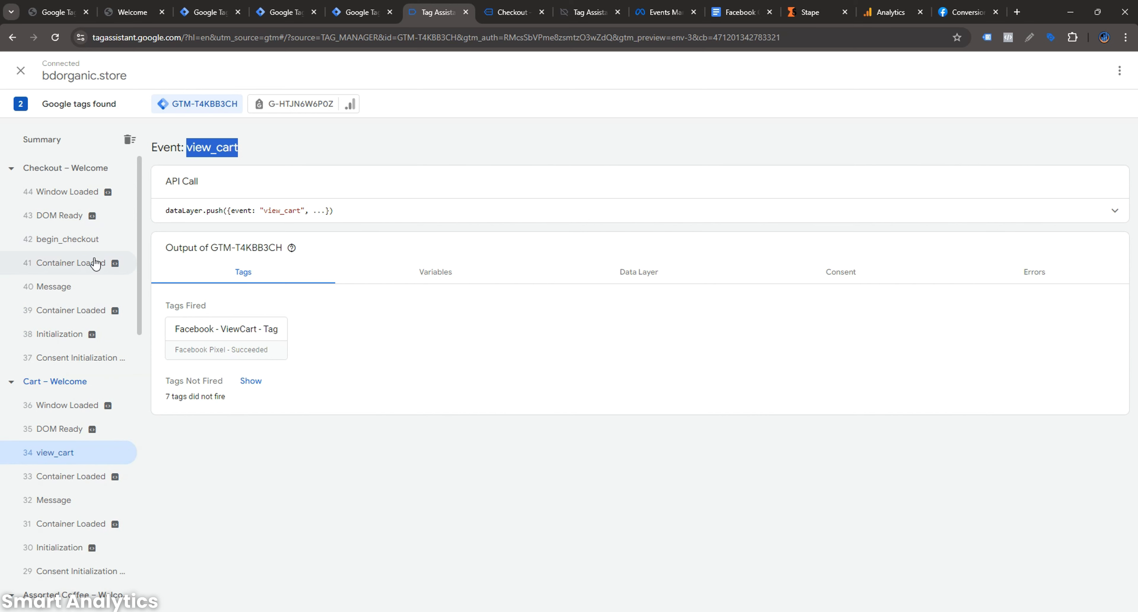
click(90, 239)
drag(188, 146, 257, 154)
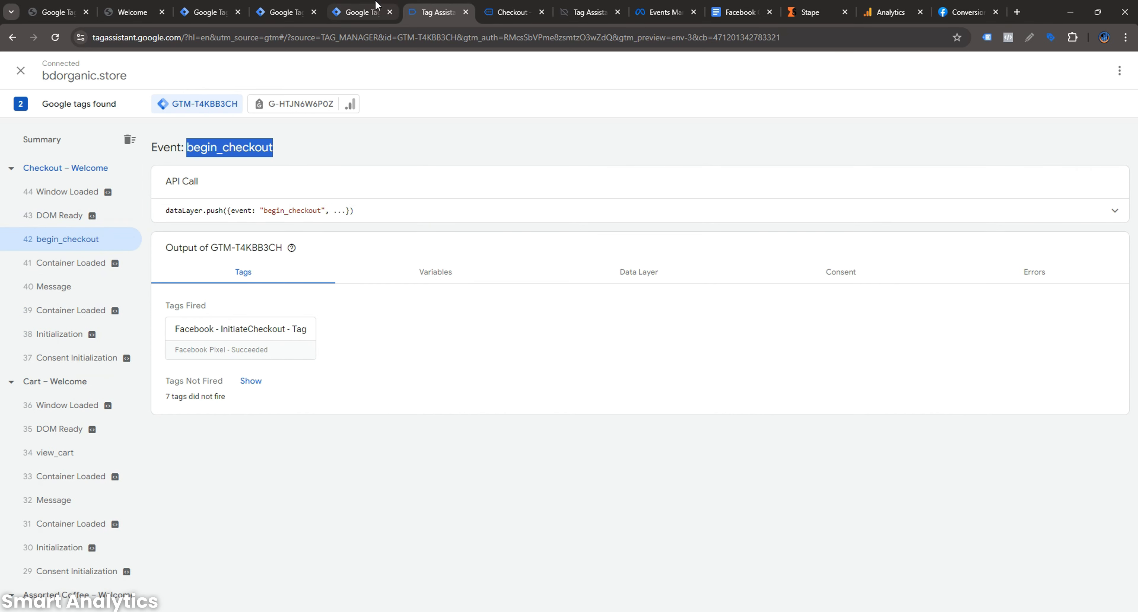
- Set the GA4 - Checkout - Tag's event name and its event_name parameter value to begin_checkout
click(358, 11)
click(511, 263)
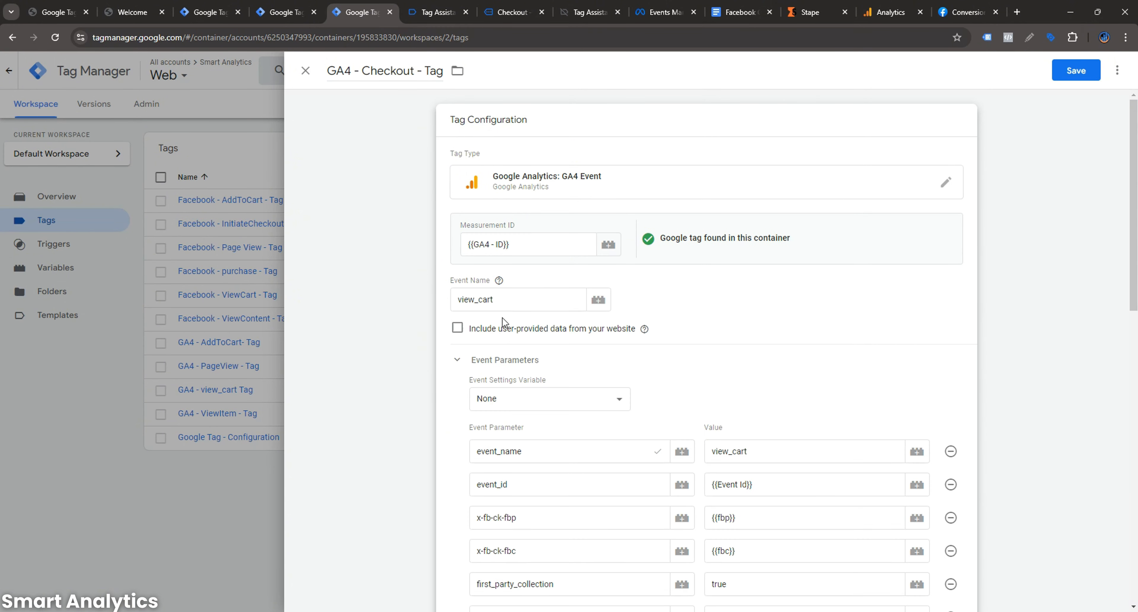
double_click(502, 305)
key(ctrl+v)
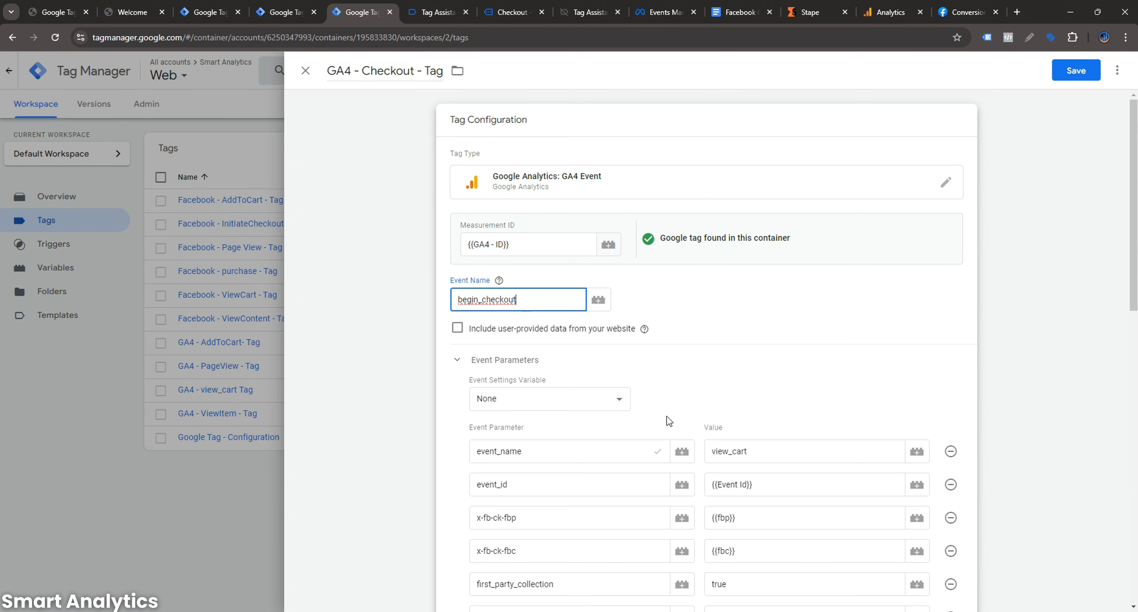
double_click(734, 446)
key(ctrl+v)
- Replace the checkout tag's view_cart firing trigger with begin_checkout - Trigger and save the tag
scroll(791, 358, down, 5)
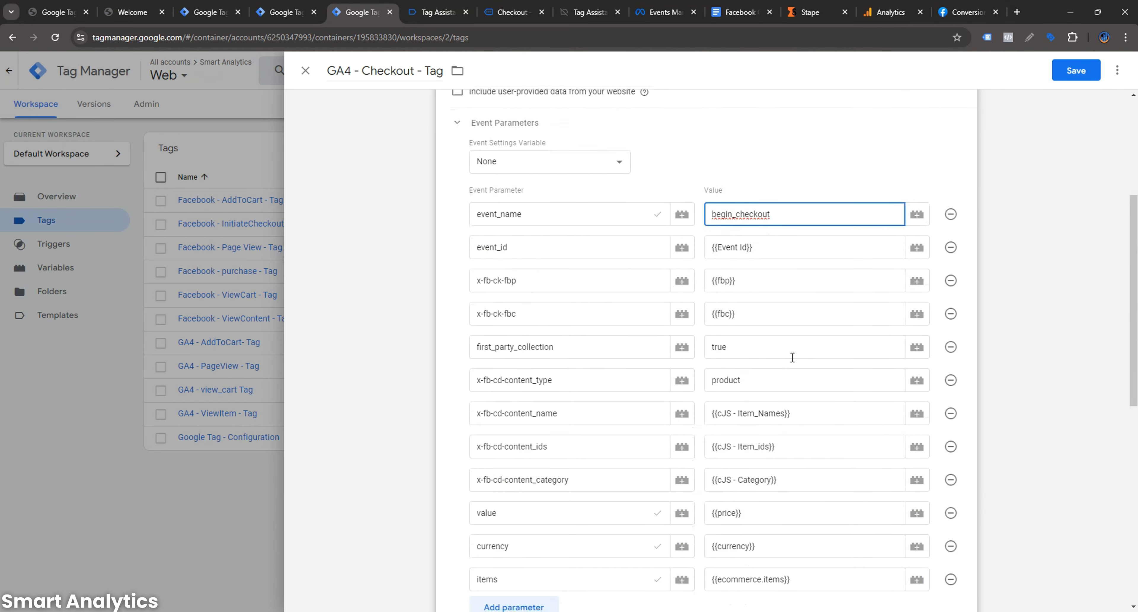
scroll(792, 352, down, 5)
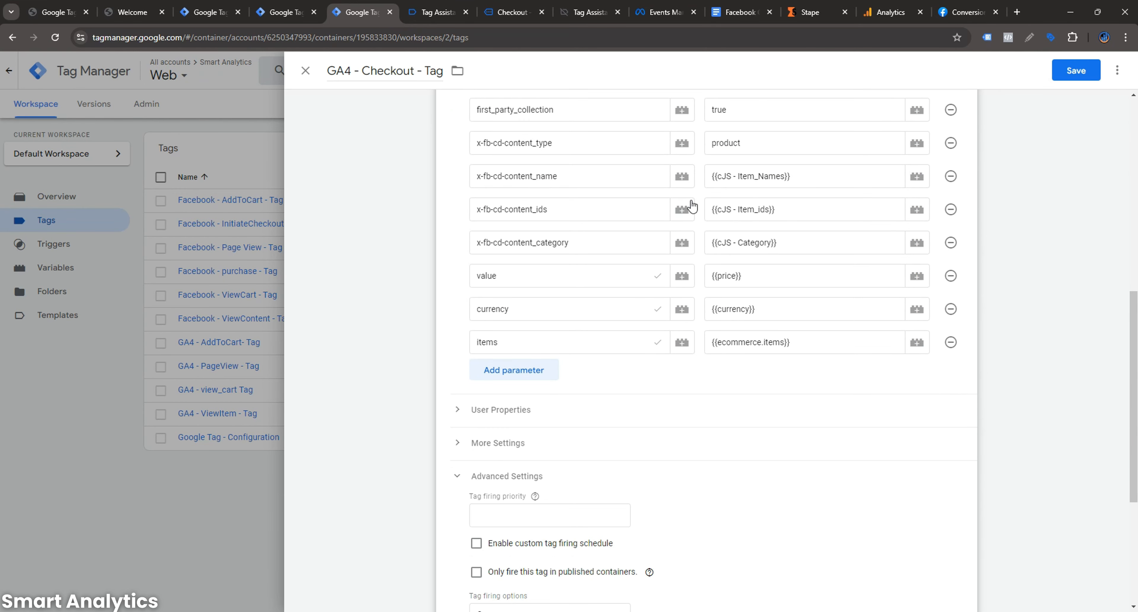
scroll(650, 208, up, 4)
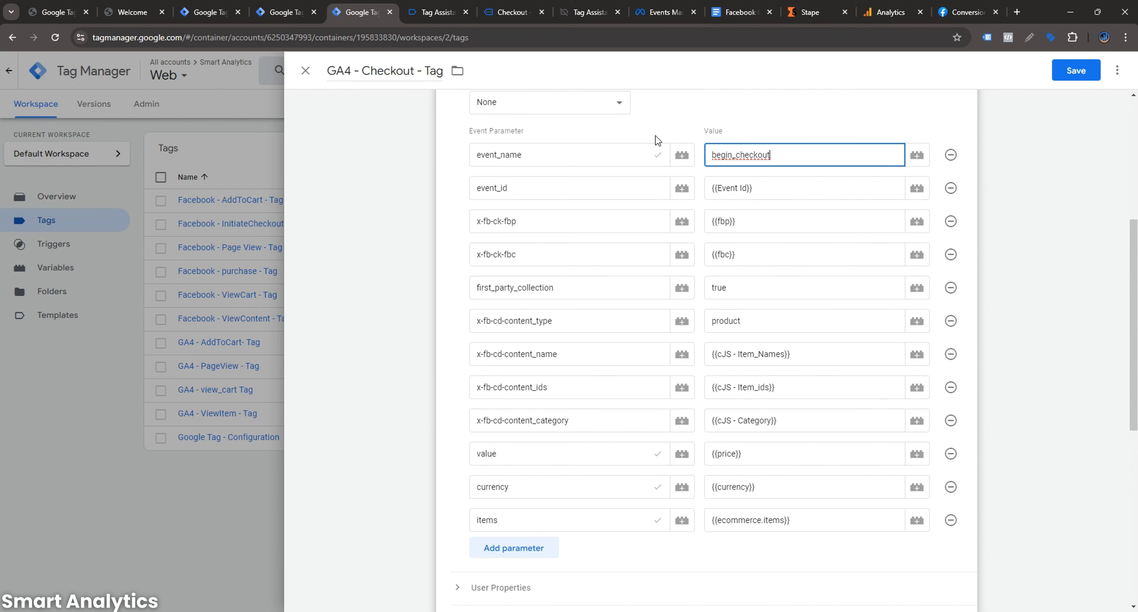
scroll(680, 276, down, 9)
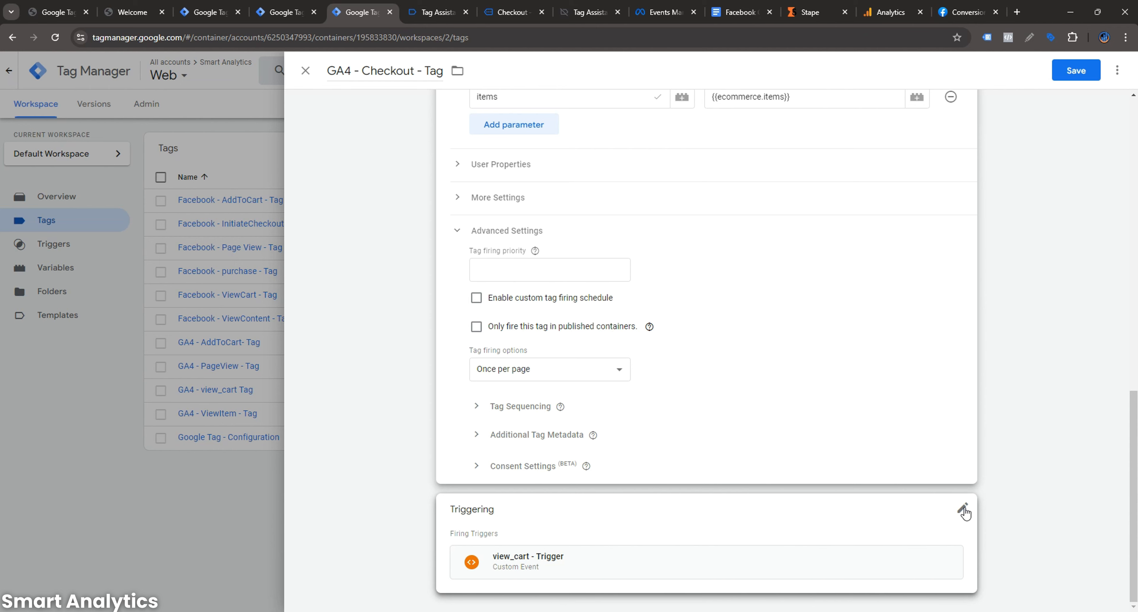
scroll(702, 291, up, 8)
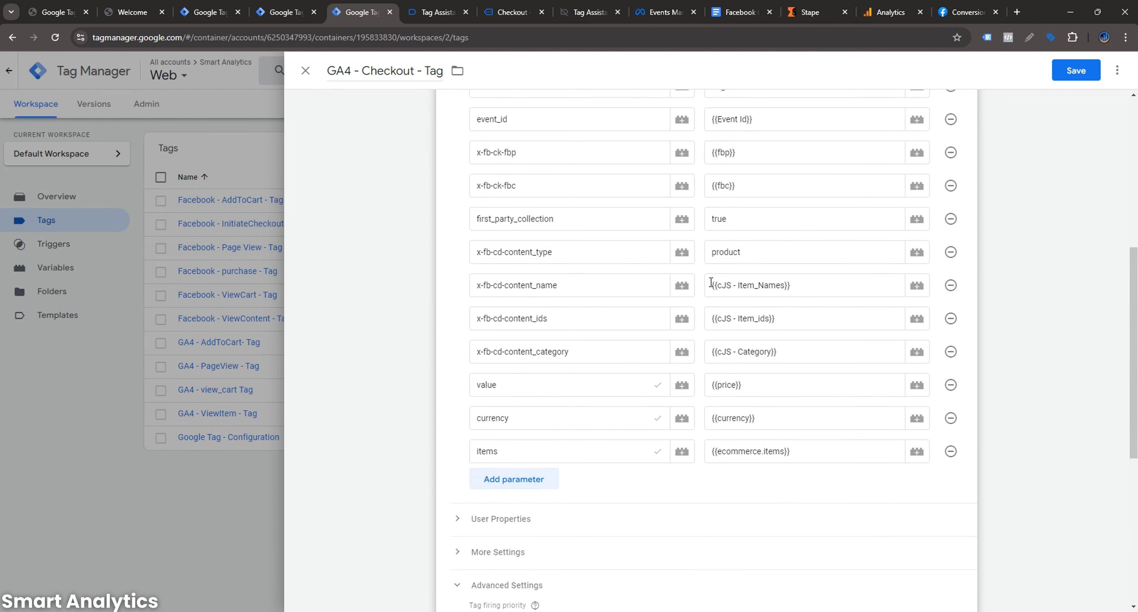
scroll(711, 283, up, 1)
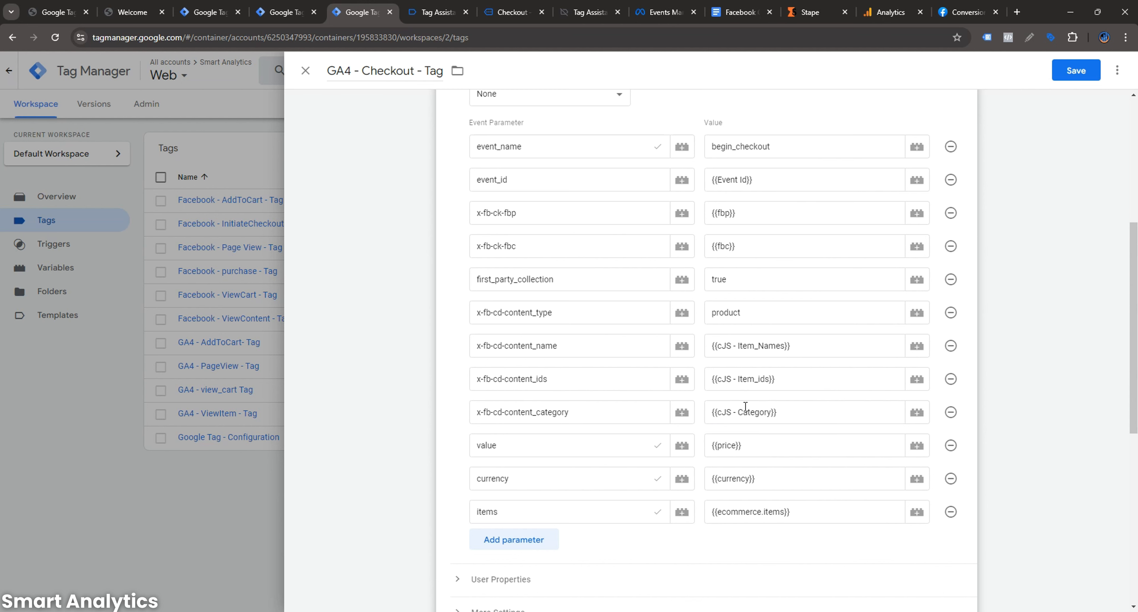
scroll(790, 393, down, 6)
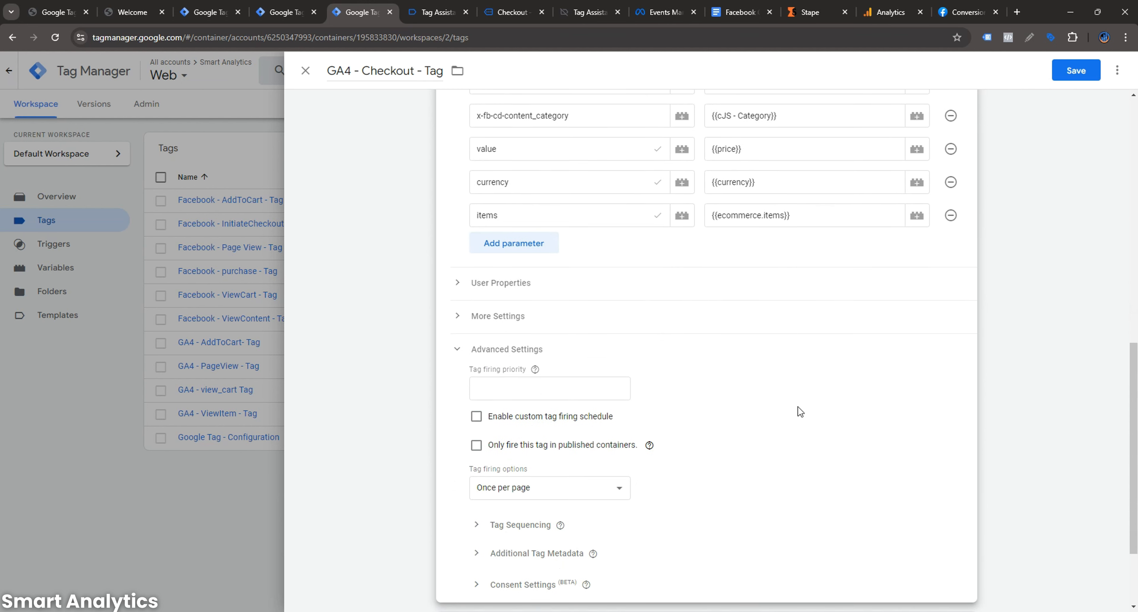
click(964, 510)
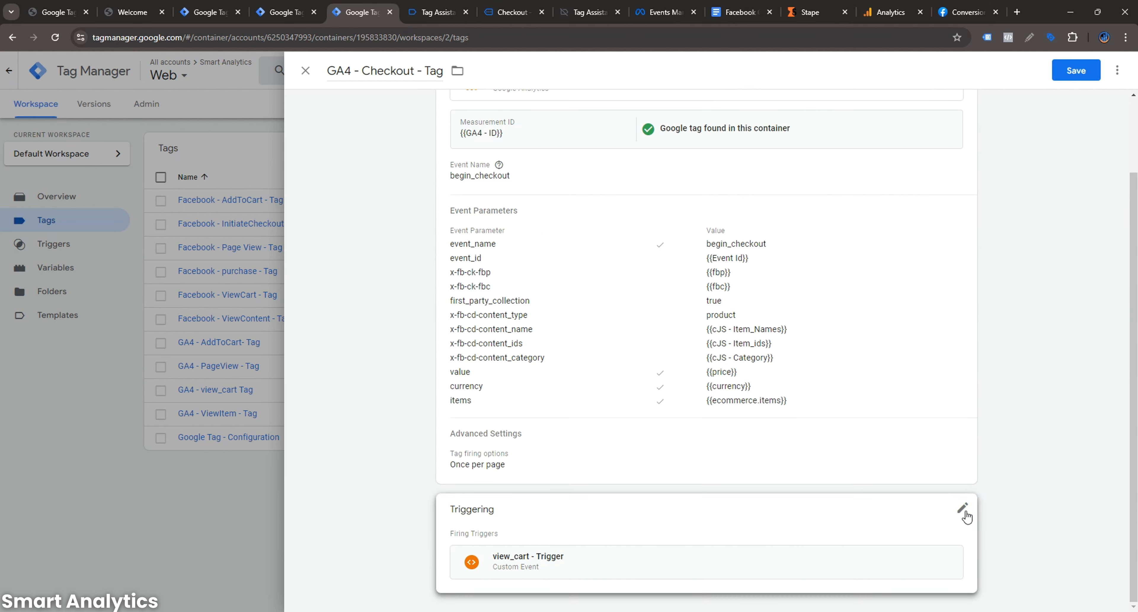
click(946, 567)
click(868, 544)
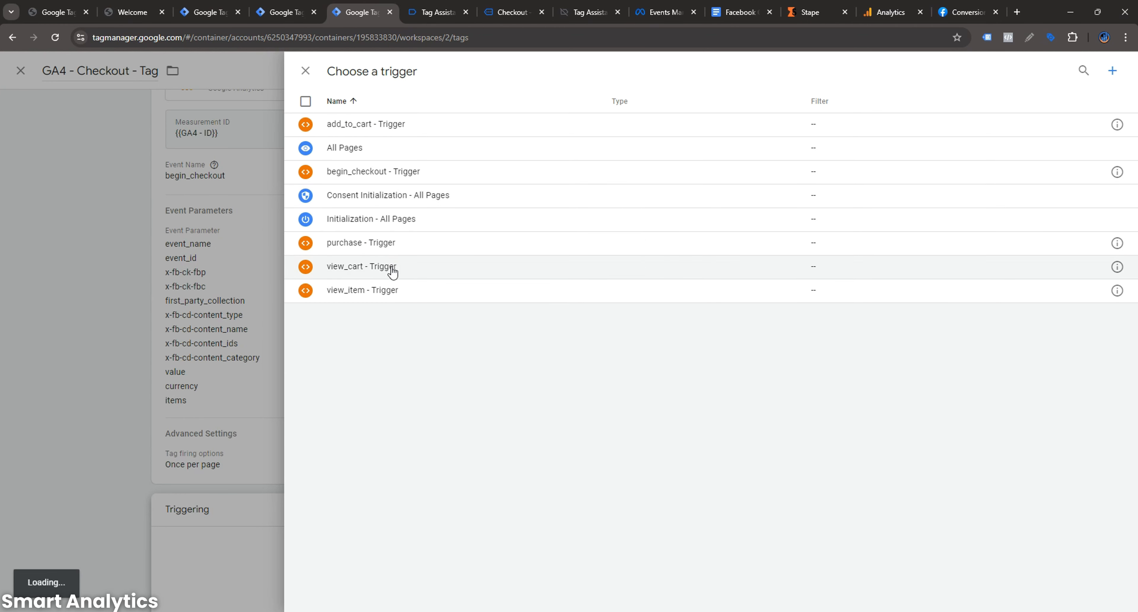
click(379, 173)
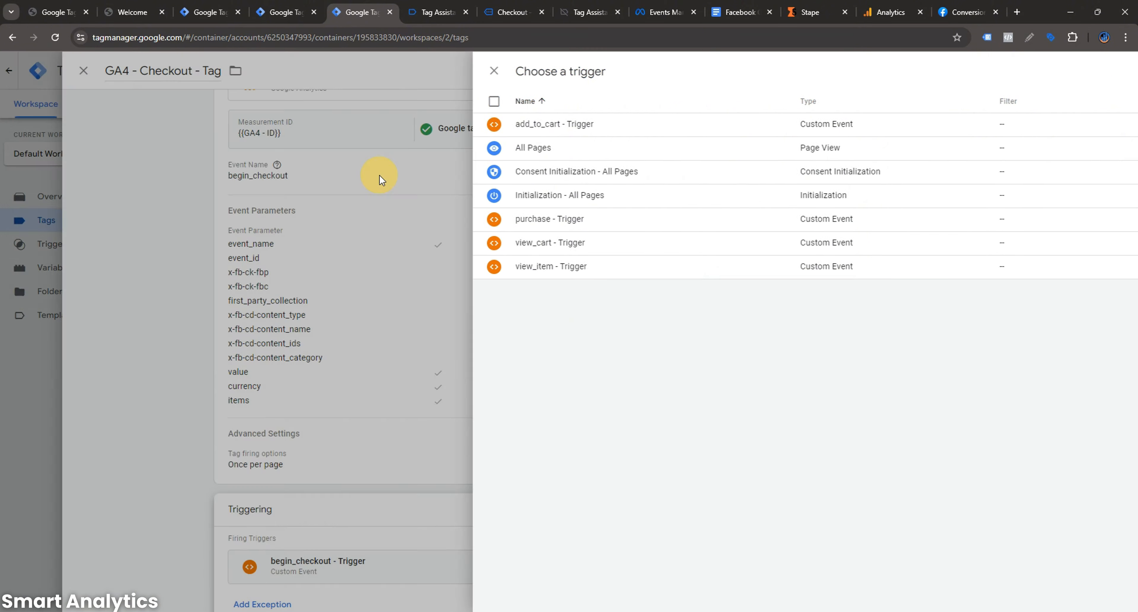
click(1080, 75)
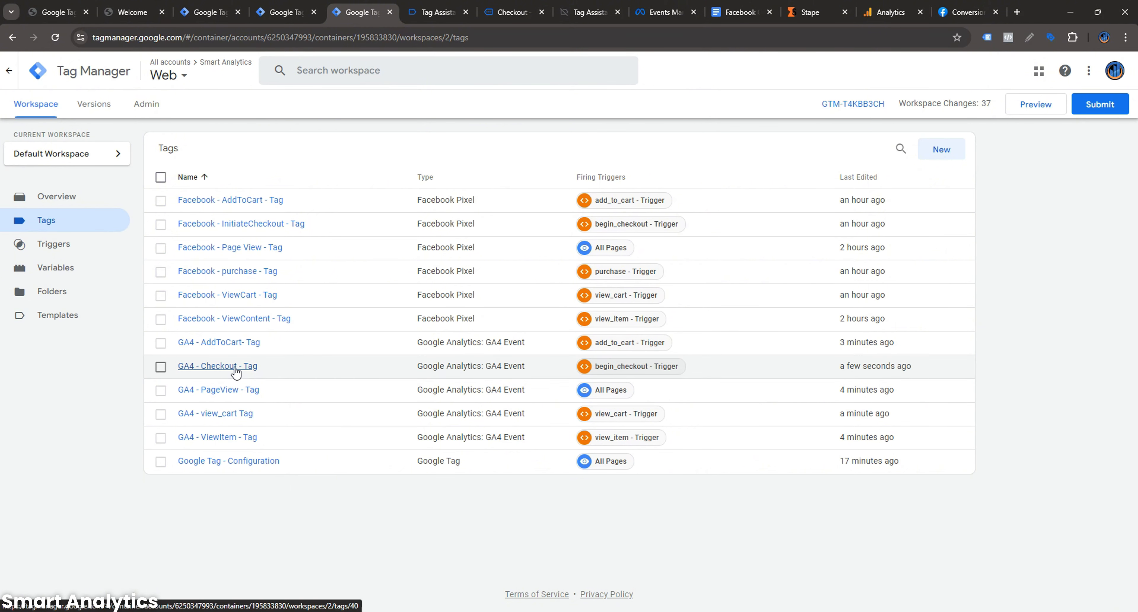
- Open the saved GA4 - Checkout - Tag, and place the cash-on-delivery test order on the store's checkout page
click(221, 366)
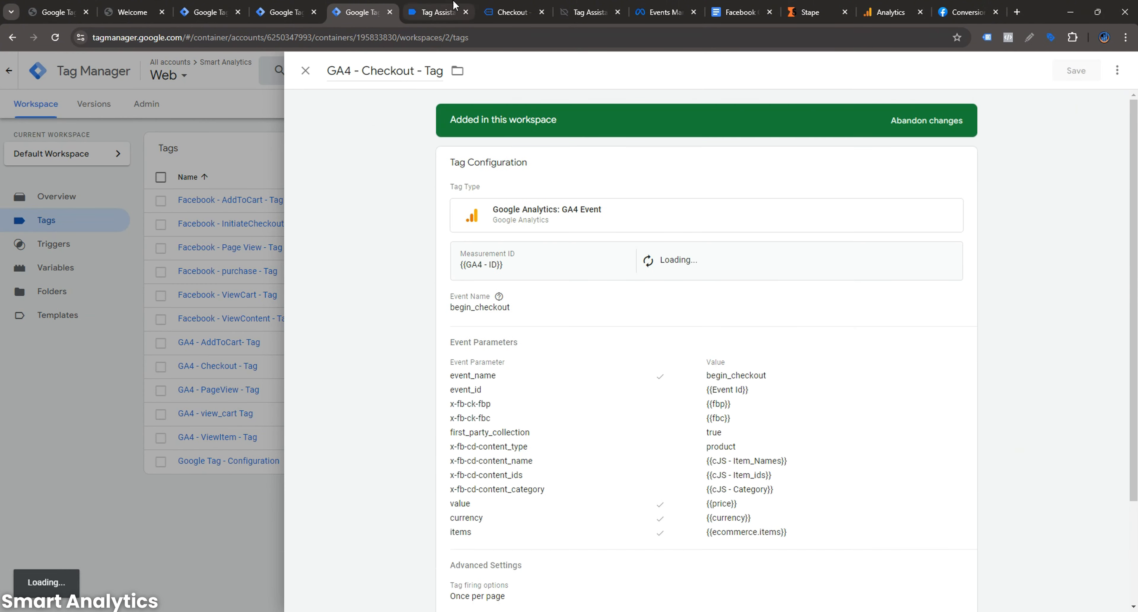
click(520, 7)
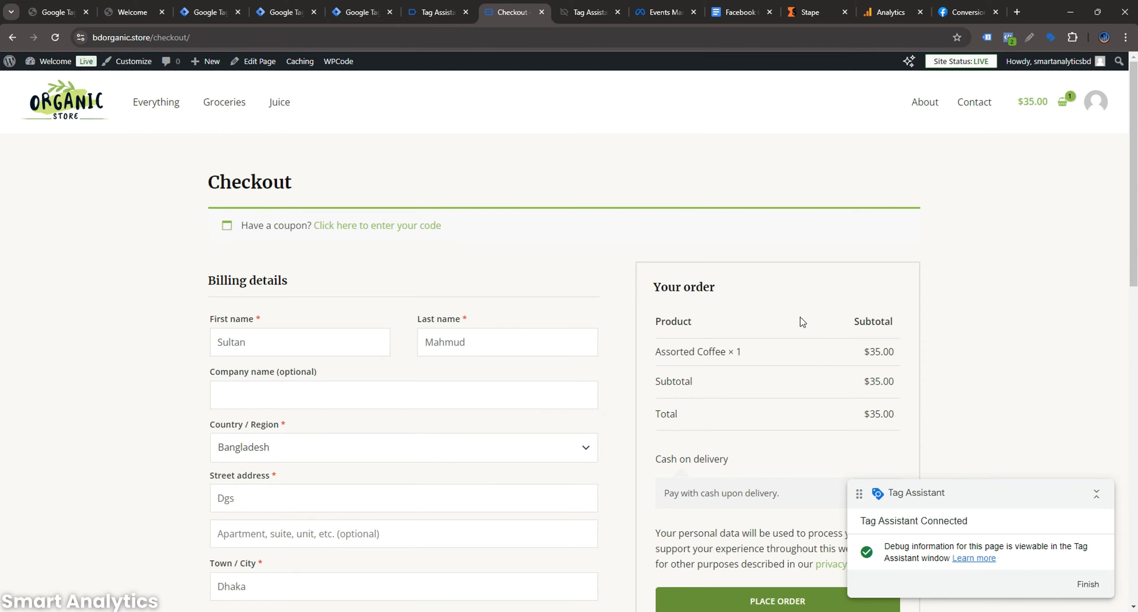
scroll(800, 320, down, 5)
click(759, 299)
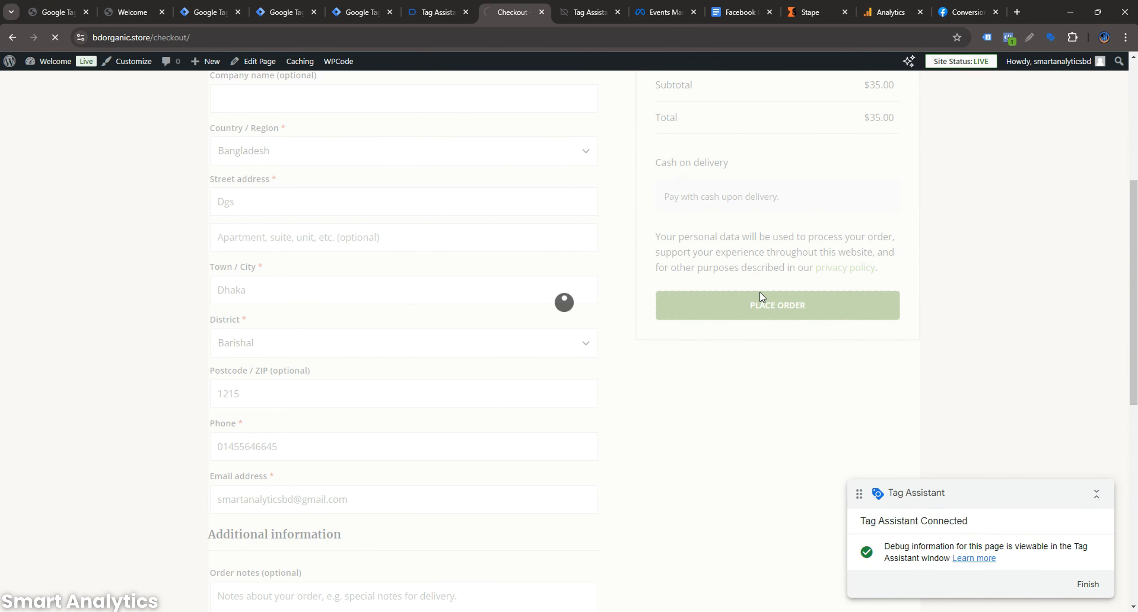
- Select the purchase event in the Tag Assistant preview and copy its event name
click(439, 11)
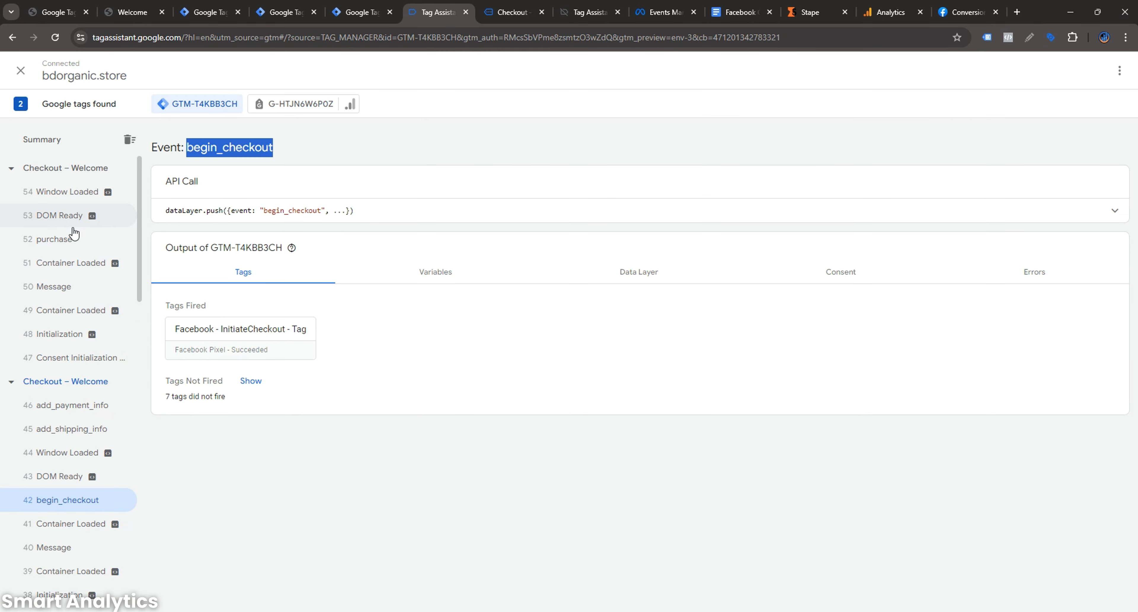
click(71, 239)
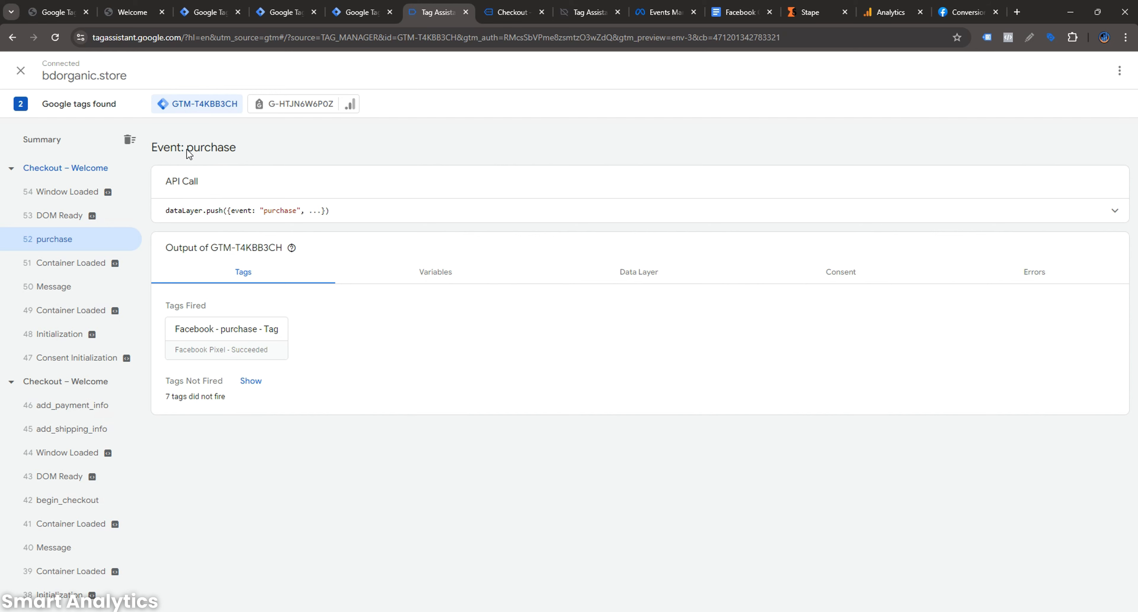
drag(187, 150, 242, 147)
right_click(233, 148)
click(268, 160)
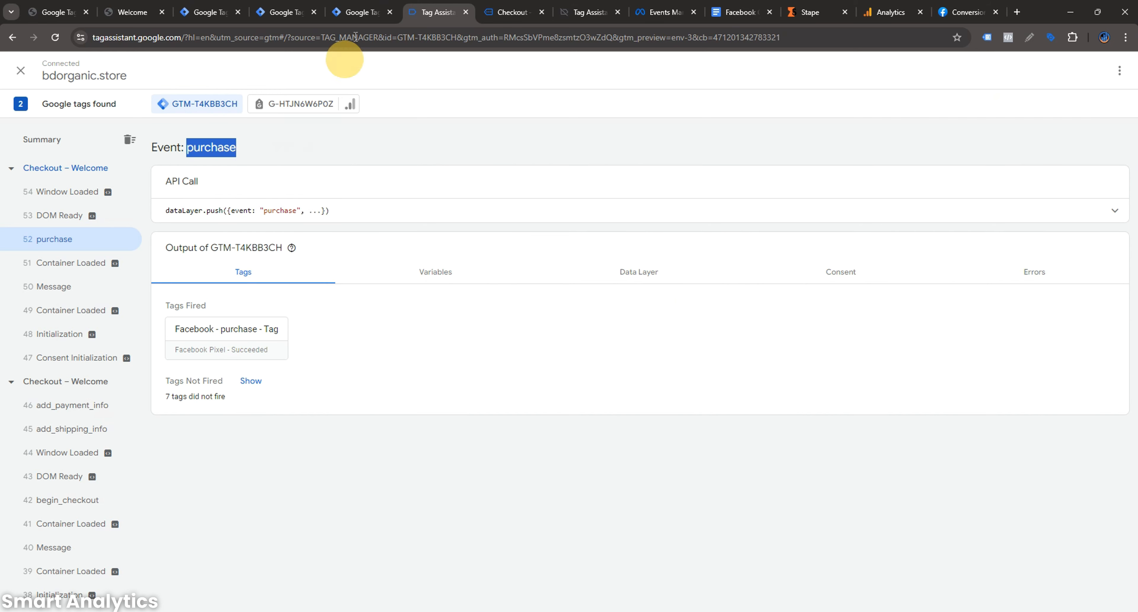
- Rename the open checkout tag in Tag Manager as "GA4 - purchase - Tag"
click(353, 12)
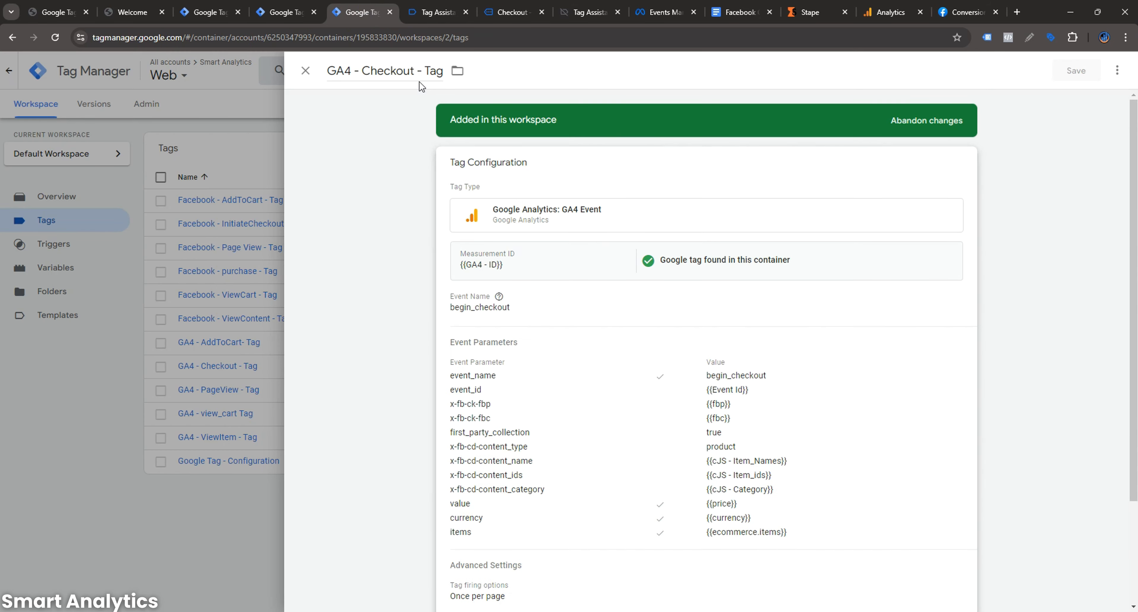
drag(362, 72, 414, 72)
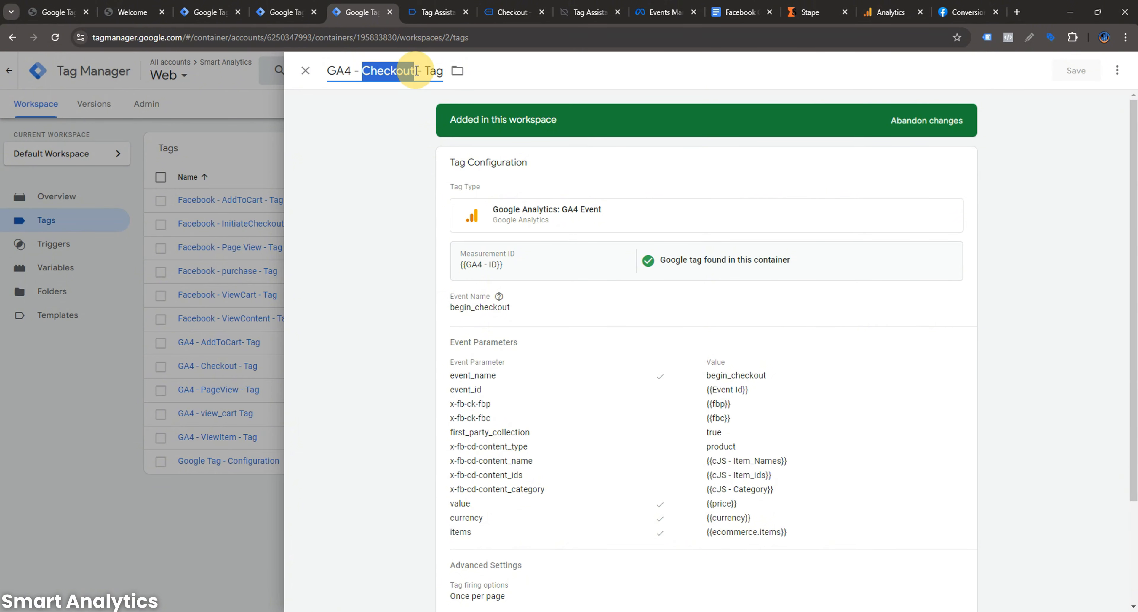
key(ctrl+v)
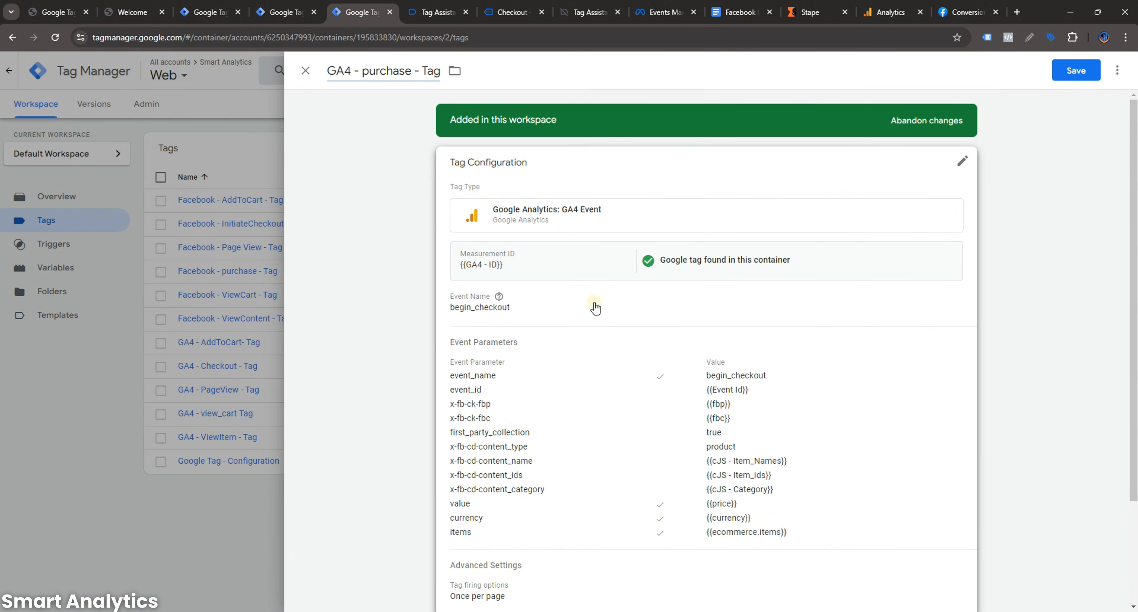
- Set the tag's event name and its event_name parameter value to purchase
click(596, 307)
double_click(472, 340)
key(ctrl+v)
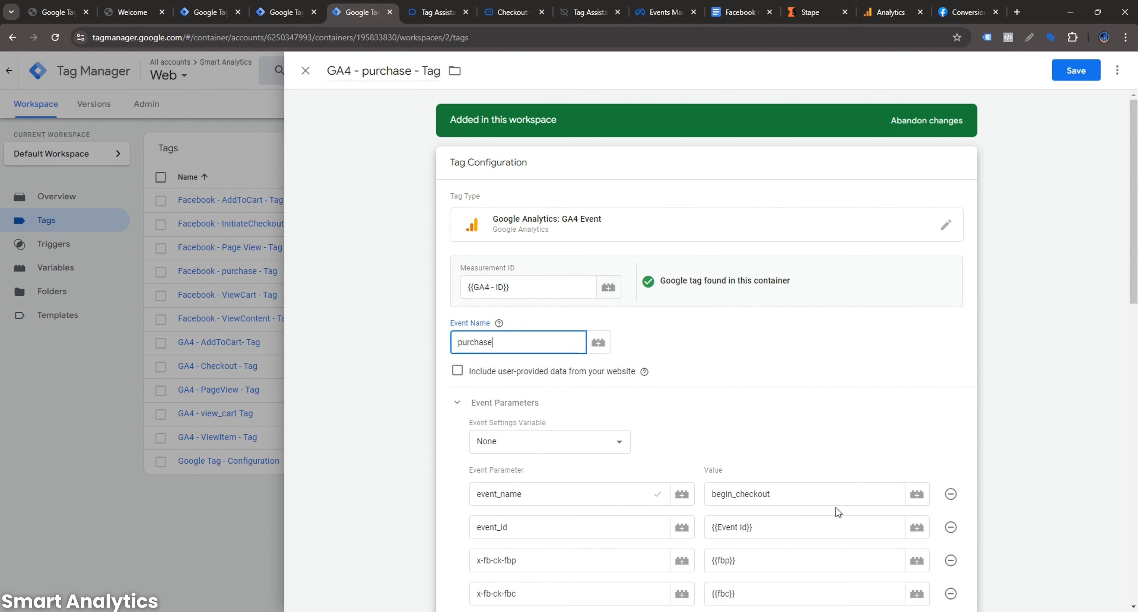
double_click(778, 503)
key(ctrl+v)
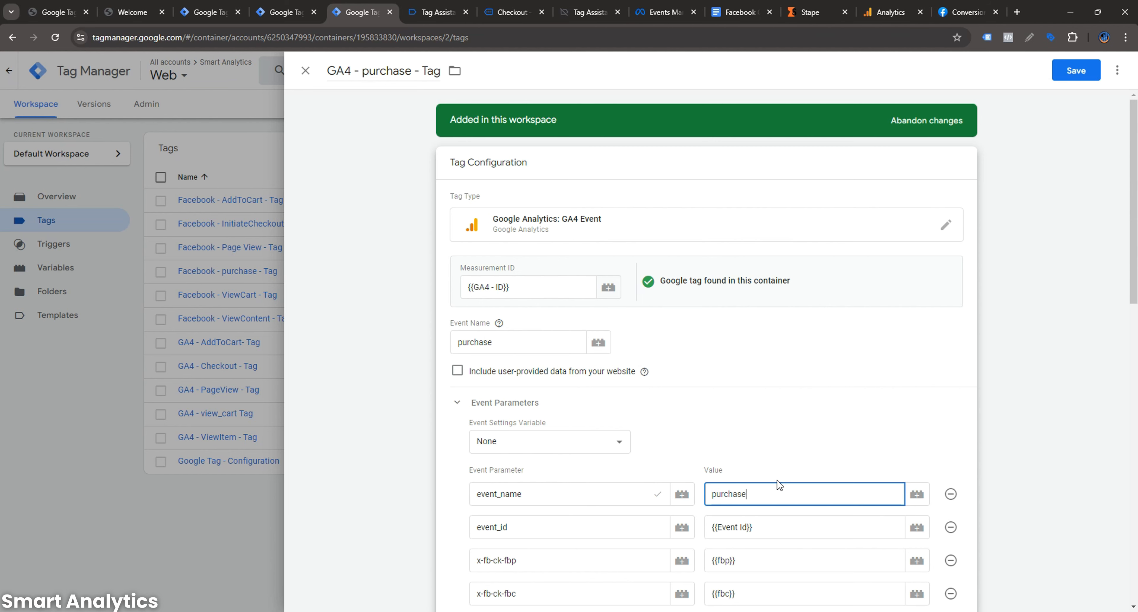
- Add five blank event parameter rows below the items parameter
scroll(778, 485, down, 10)
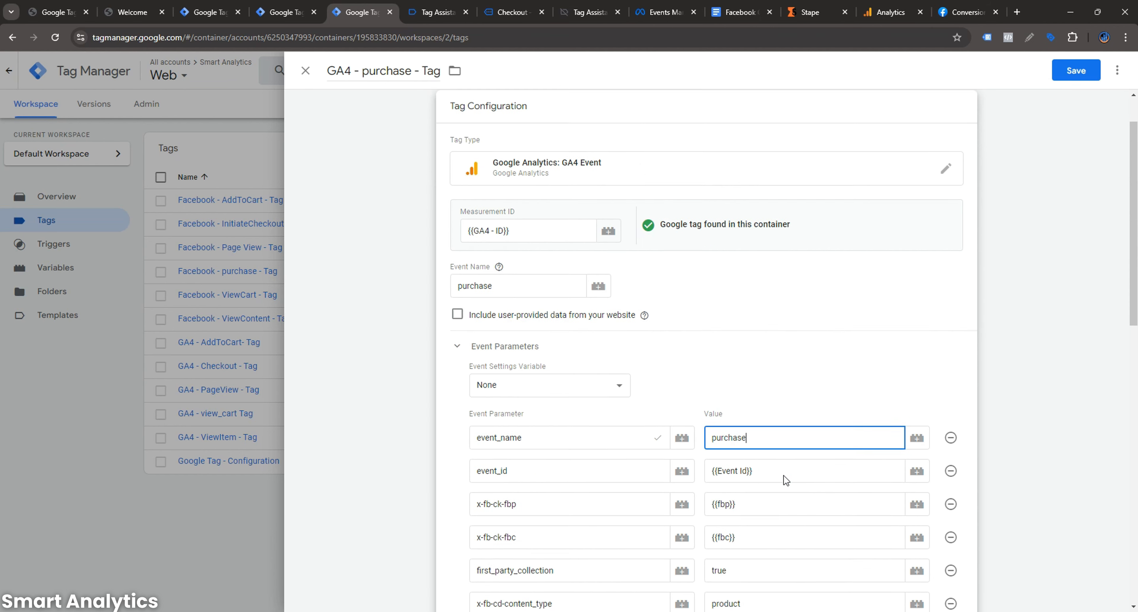
click(518, 422)
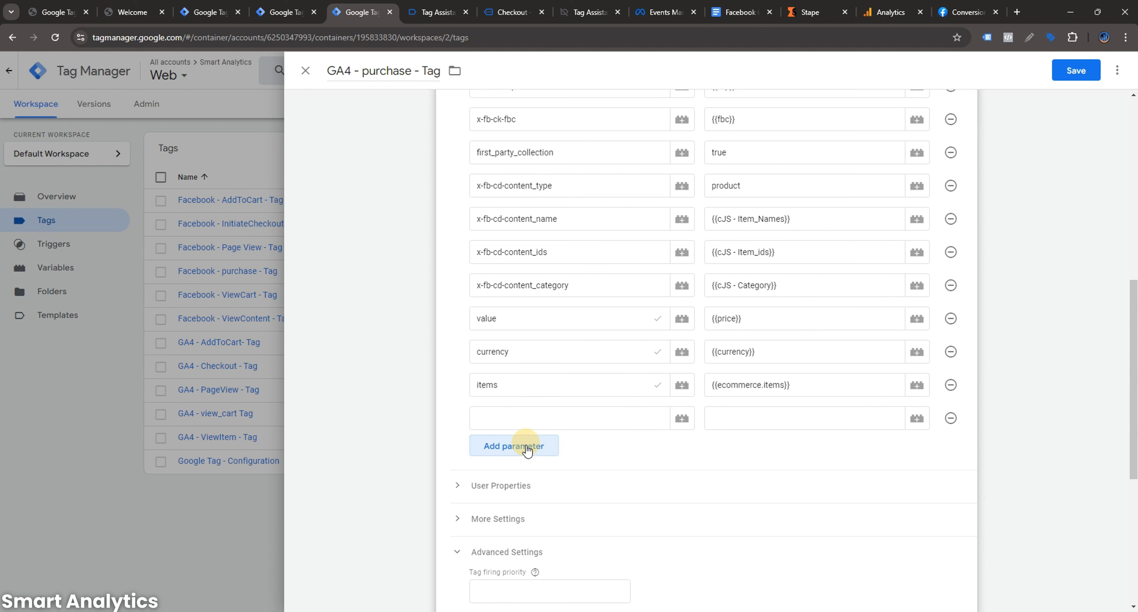
click(522, 446)
click(528, 479)
click(535, 512)
click(536, 546)
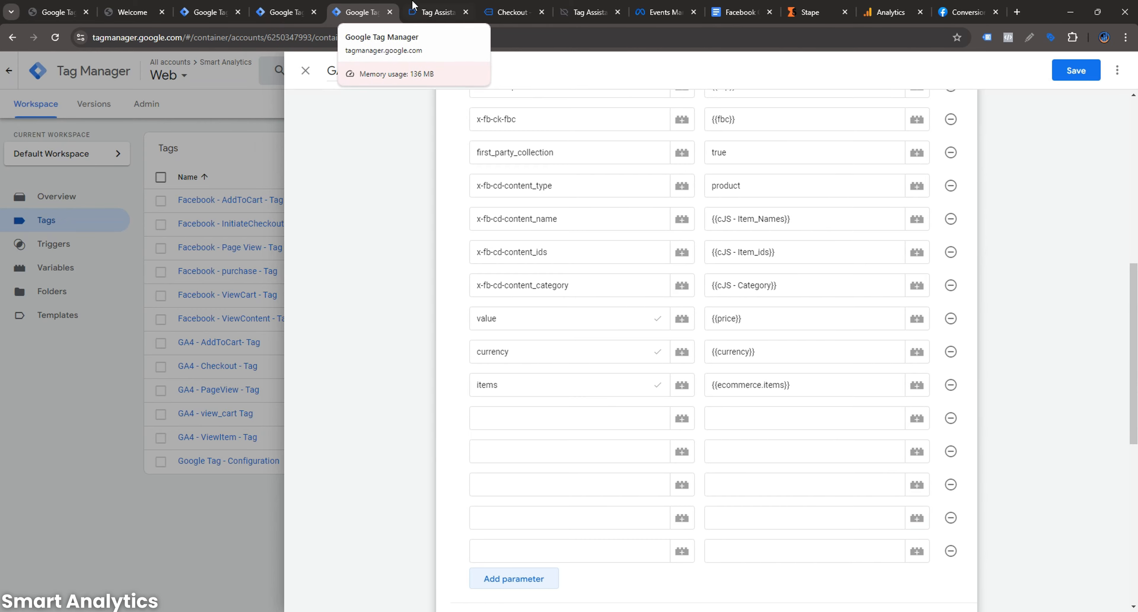
- Examine the purchase event's ecommerce fields in its Tag Assistant API call and its data layer values
click(435, 12)
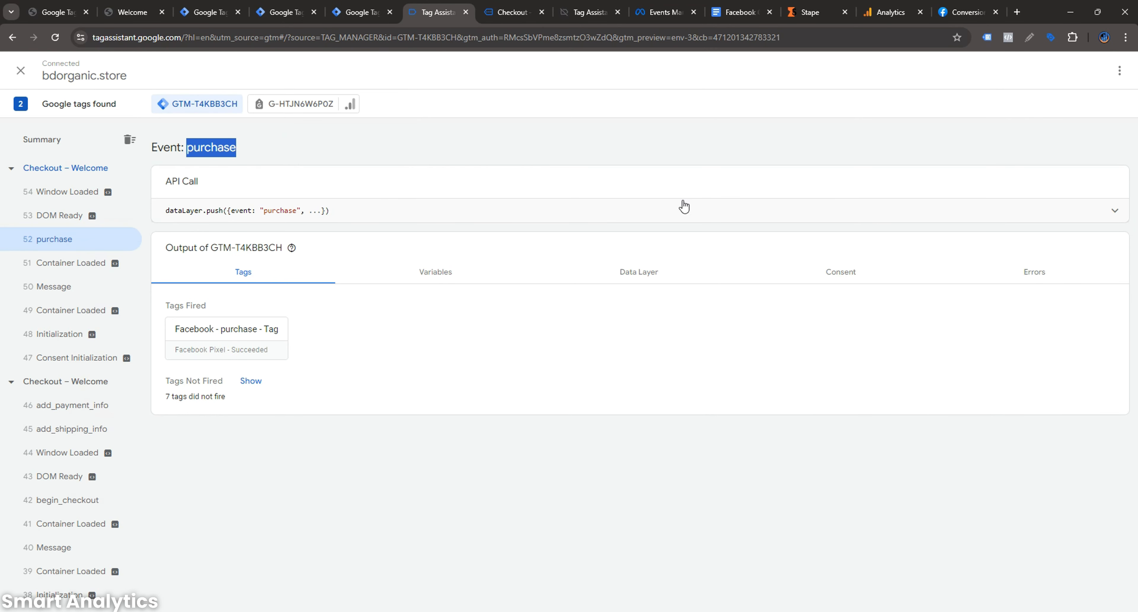
click(857, 219)
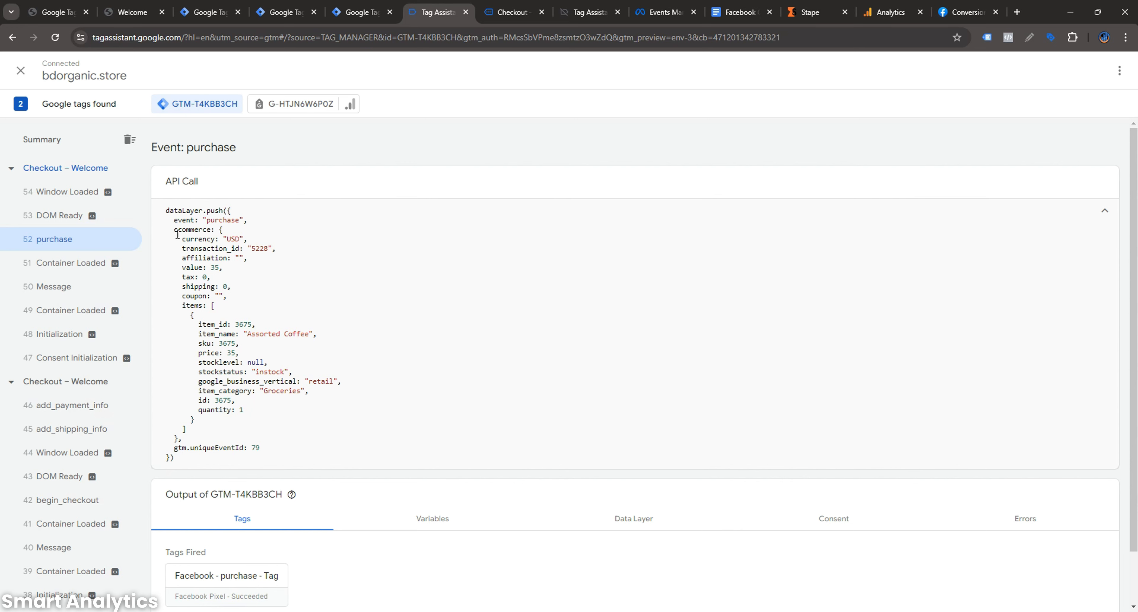
drag(176, 231, 212, 228)
click(210, 238)
drag(182, 249, 226, 291)
click(231, 247)
click(231, 256)
scroll(490, 297, down, 1)
click(628, 454)
scroll(633, 442, down, 2)
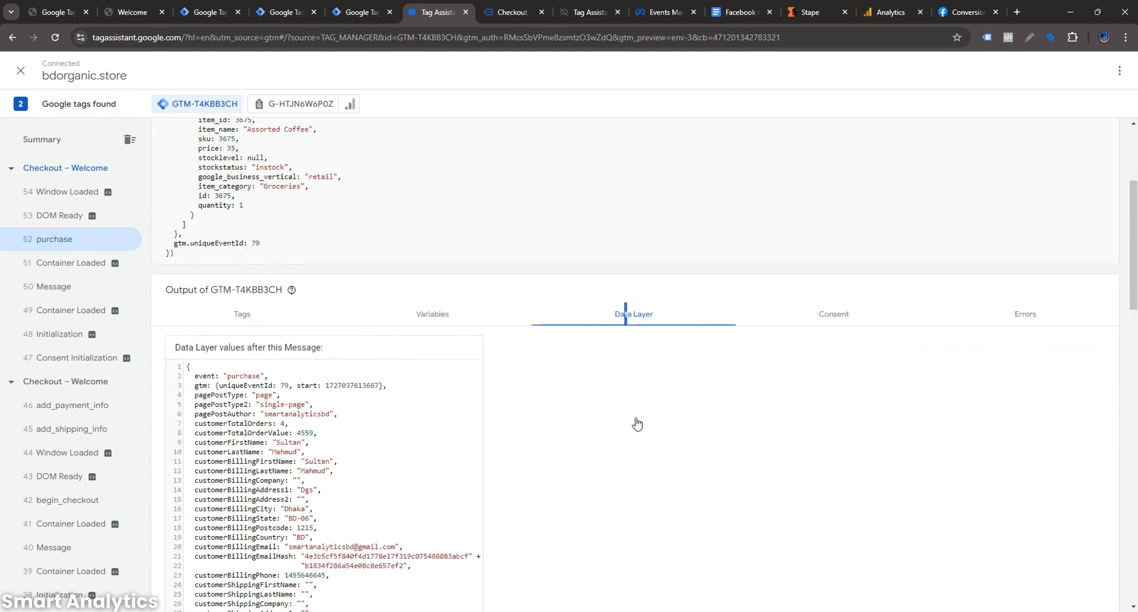
- Examine the orderData section of the purchase event's data layer values, including its totals and customer billing fields
scroll(623, 305, down, 4)
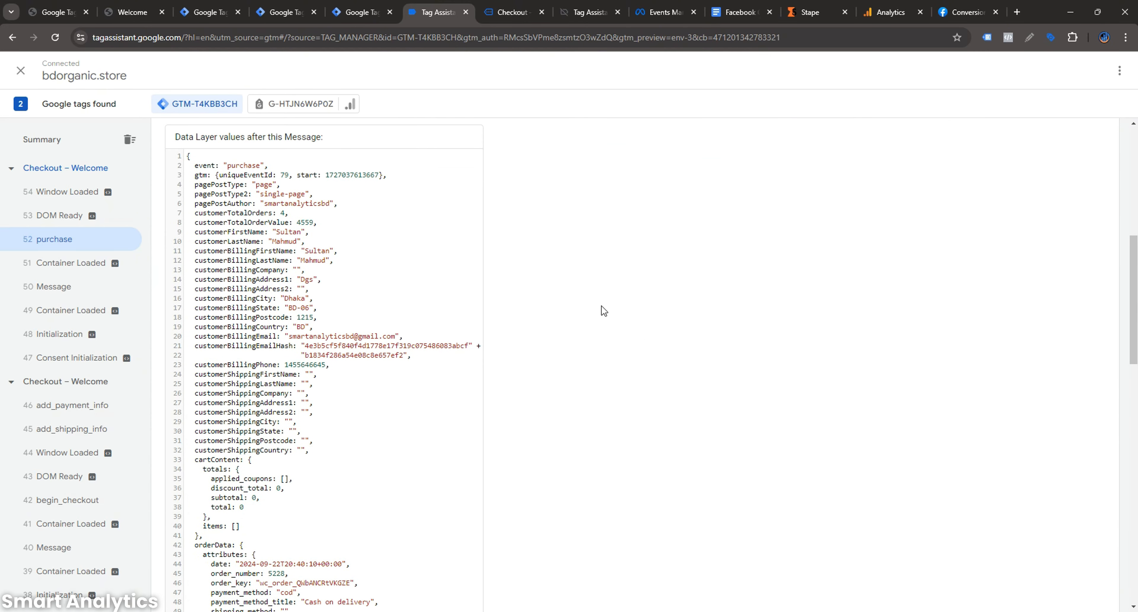
scroll(603, 310, down, 3)
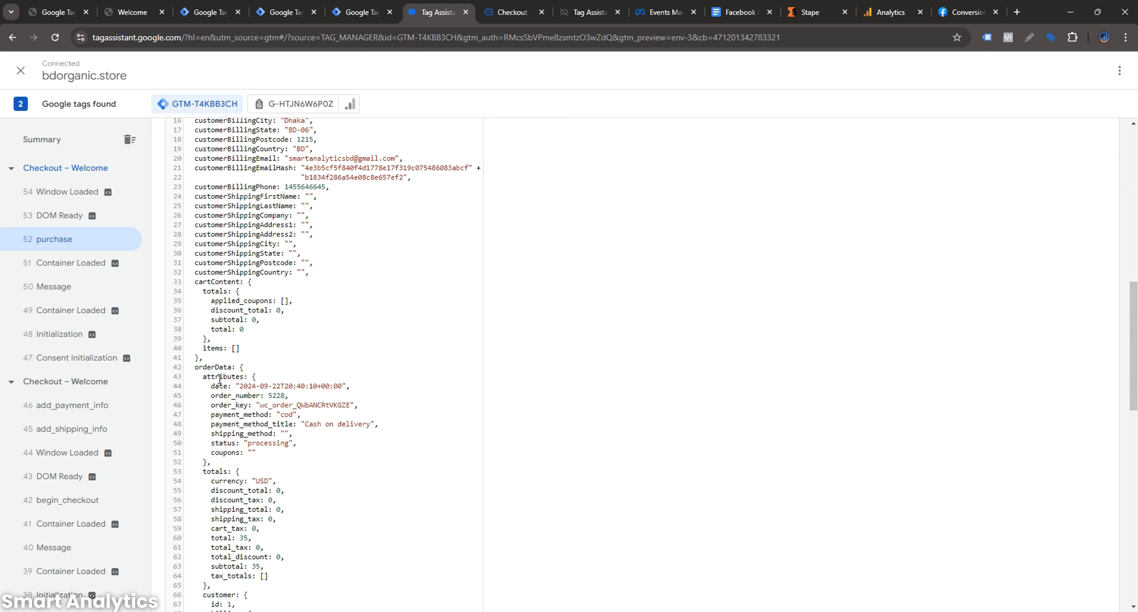
drag(197, 368, 232, 367)
scroll(233, 367, down, 3)
scroll(233, 367, down, 2)
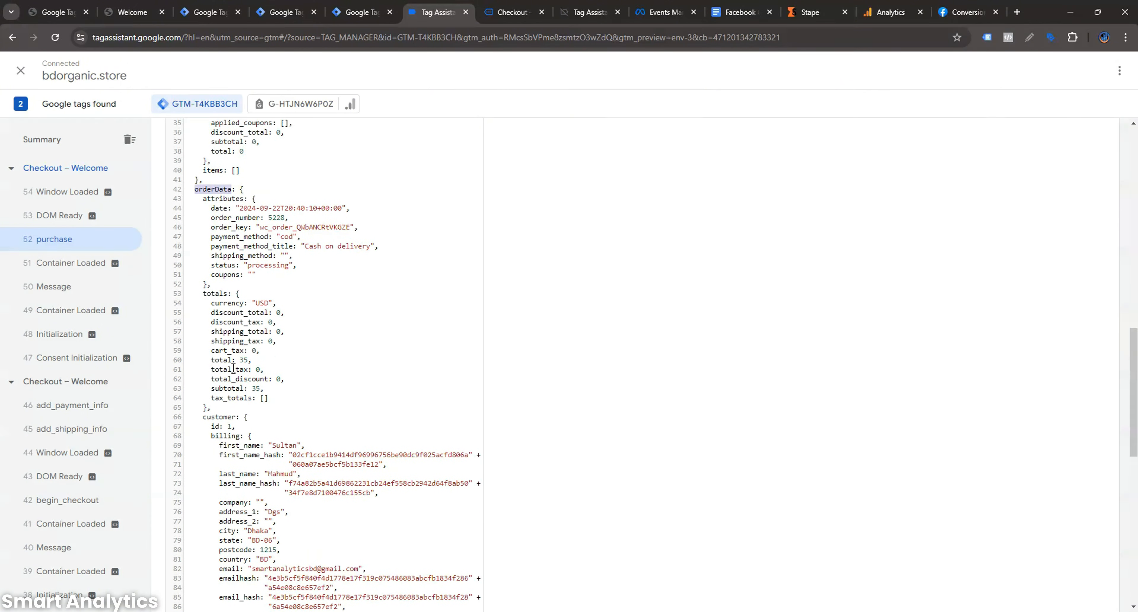
scroll(233, 367, down, 2)
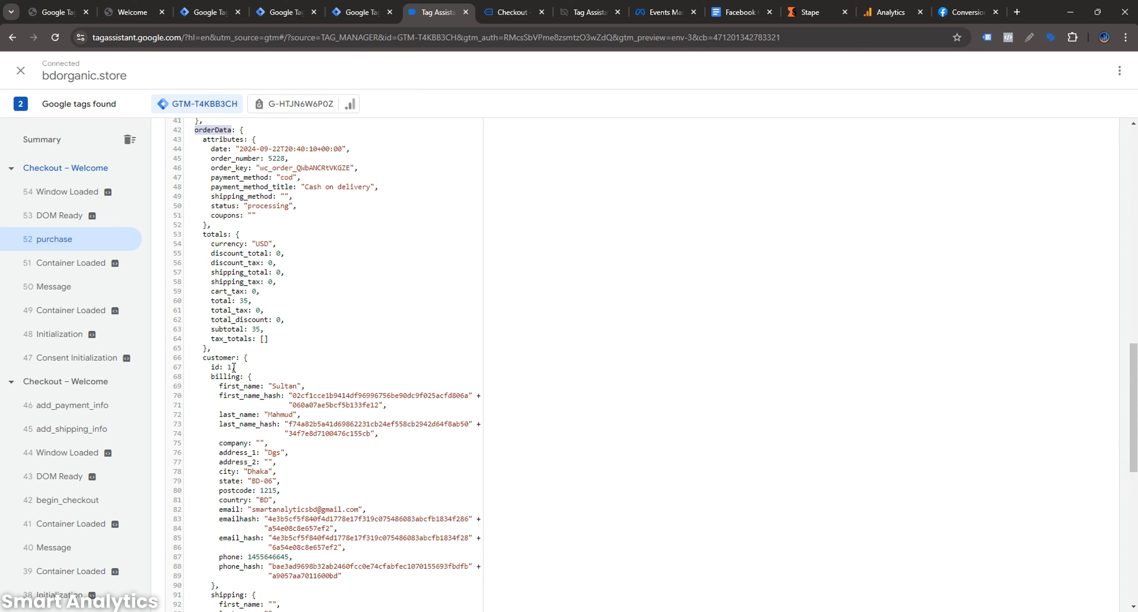
scroll(233, 367, down, 2)
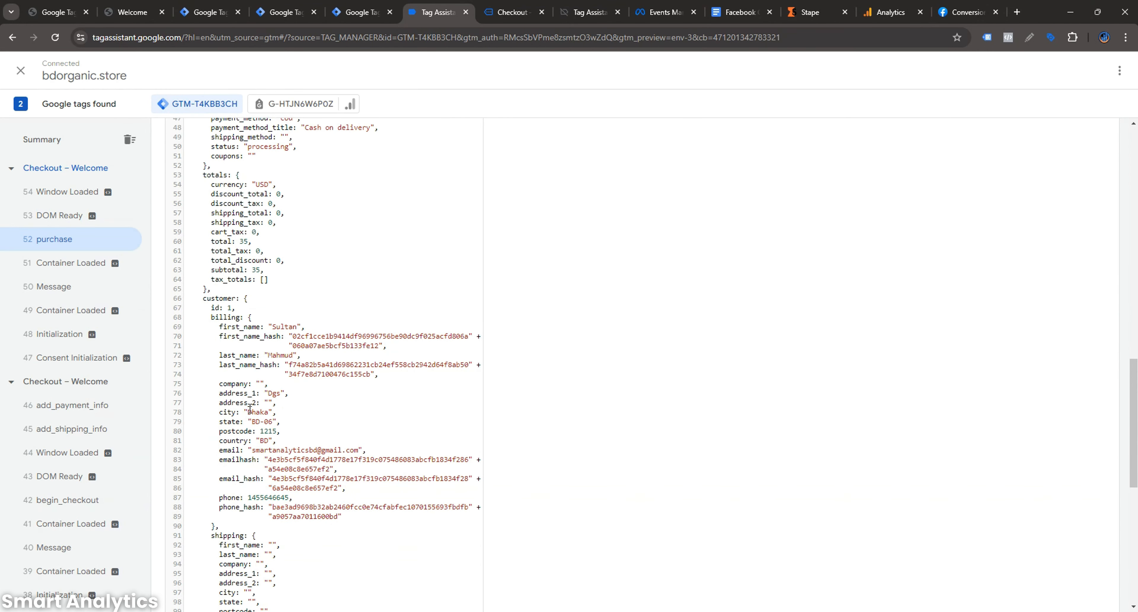
scroll(216, 324, up, 2)
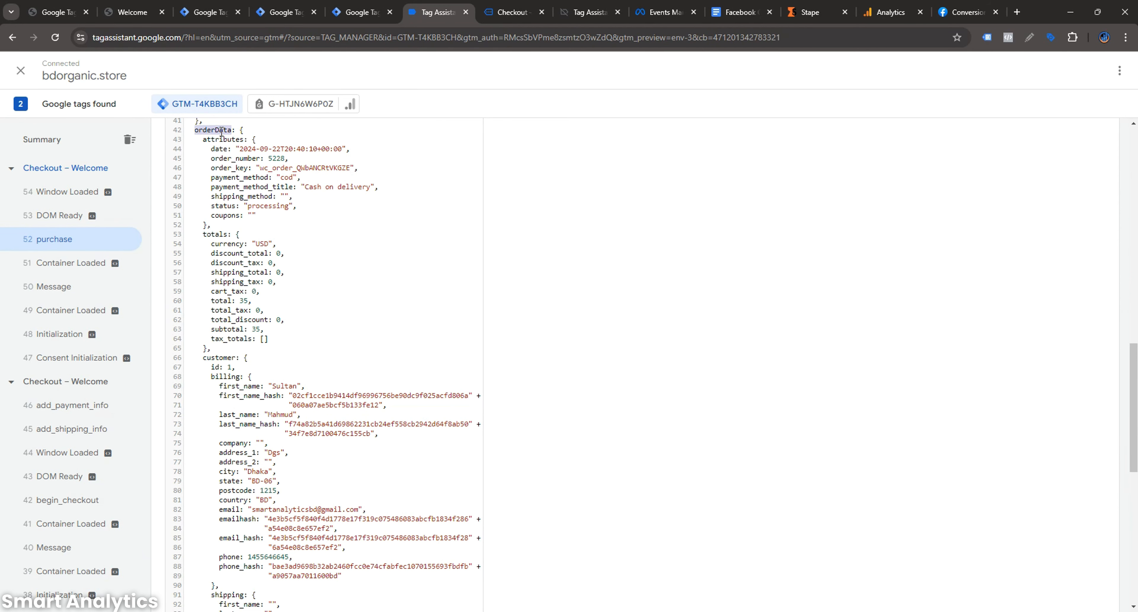
drag(207, 356, 252, 384)
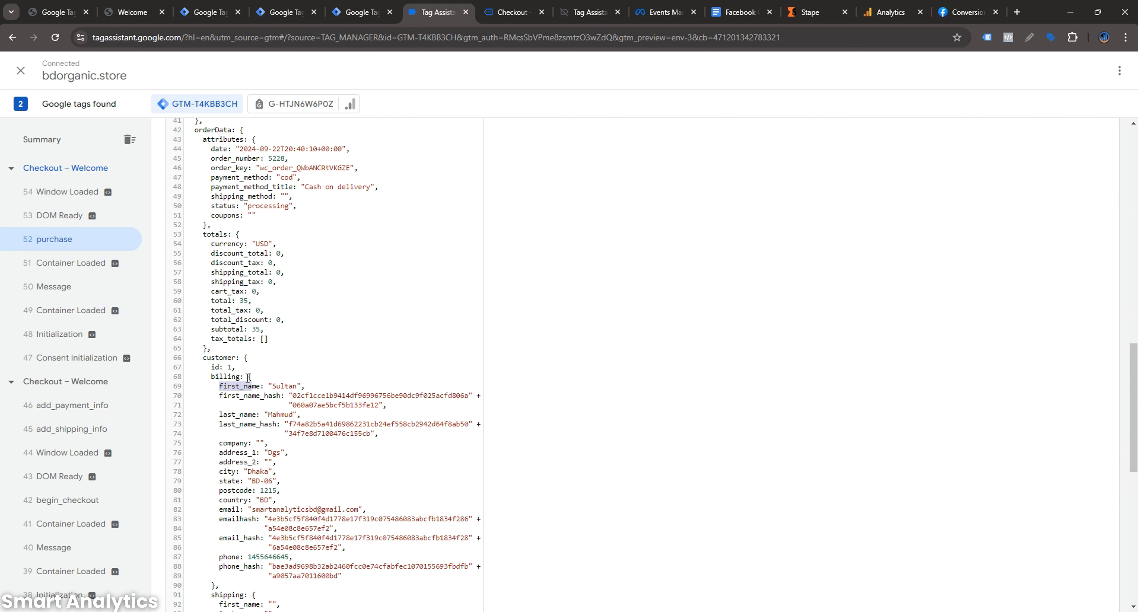
click(1098, 221)
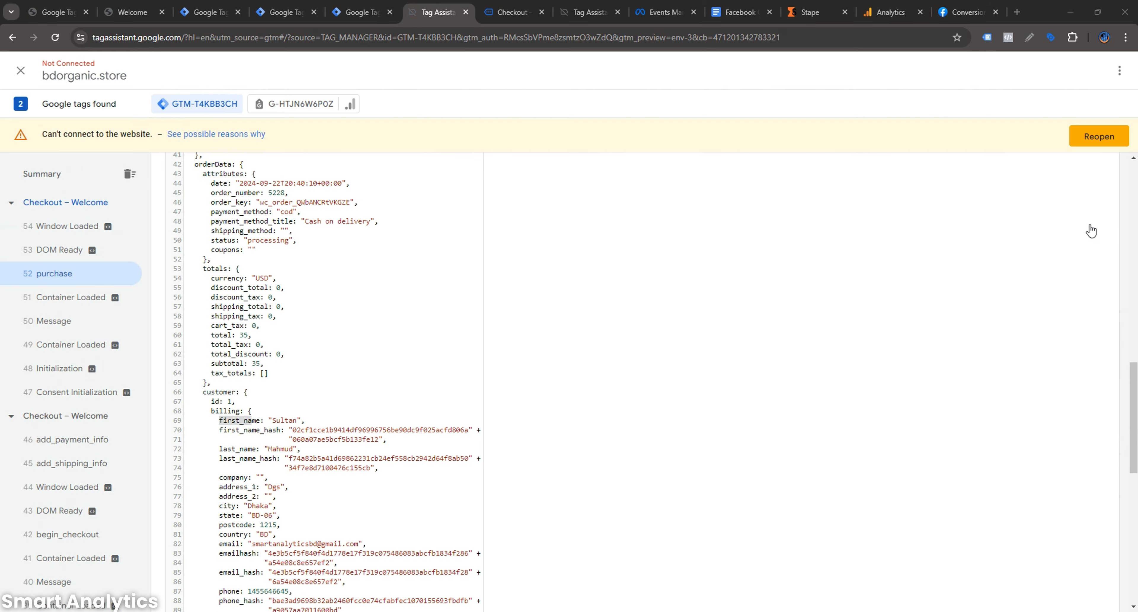
- Back in Tag Manager, name the first blank event parameter of the purchase tag user_data.email_address
click(379, 3)
click(515, 413)
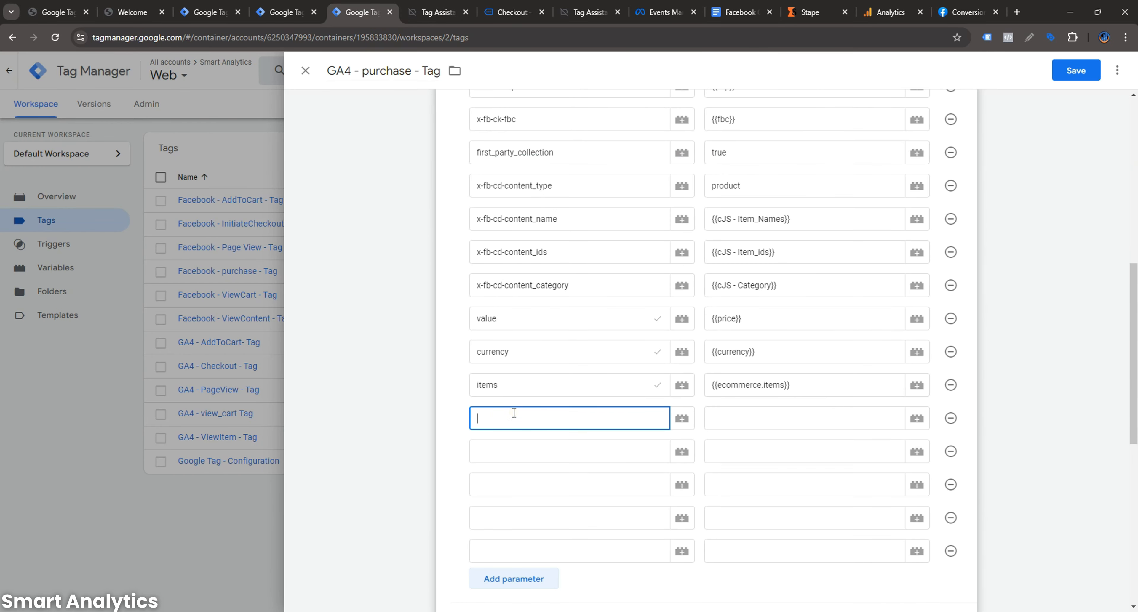
text(user)
text(_data.email_address)
click(602, 420)
drag(597, 420, 470, 418)
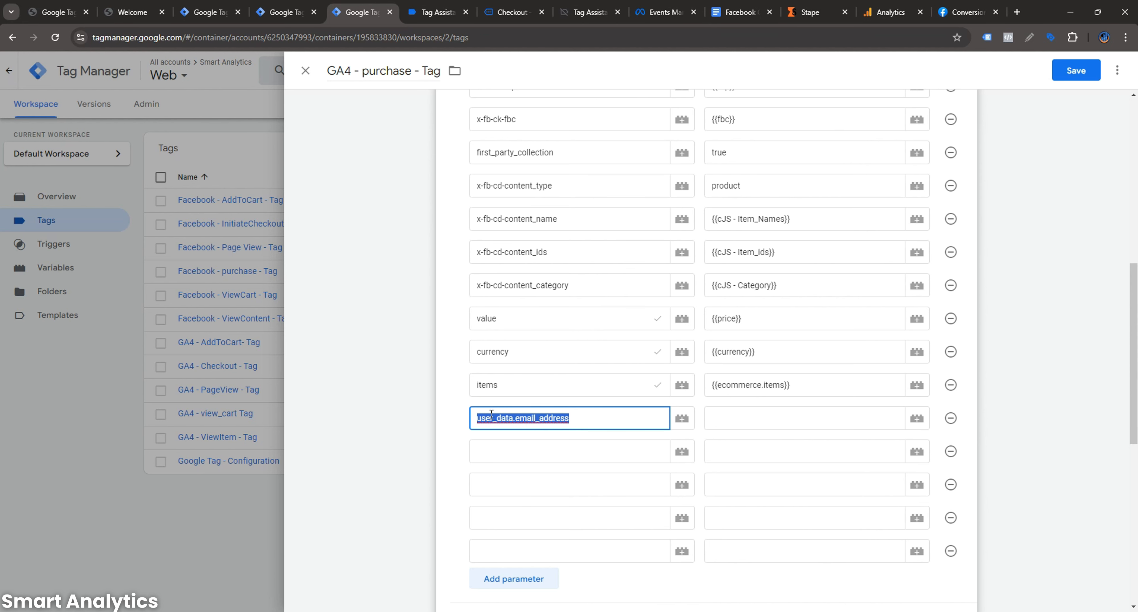
- Start a new Data Layer Variable for the value of the user_data.email_address parameter
click(728, 420)
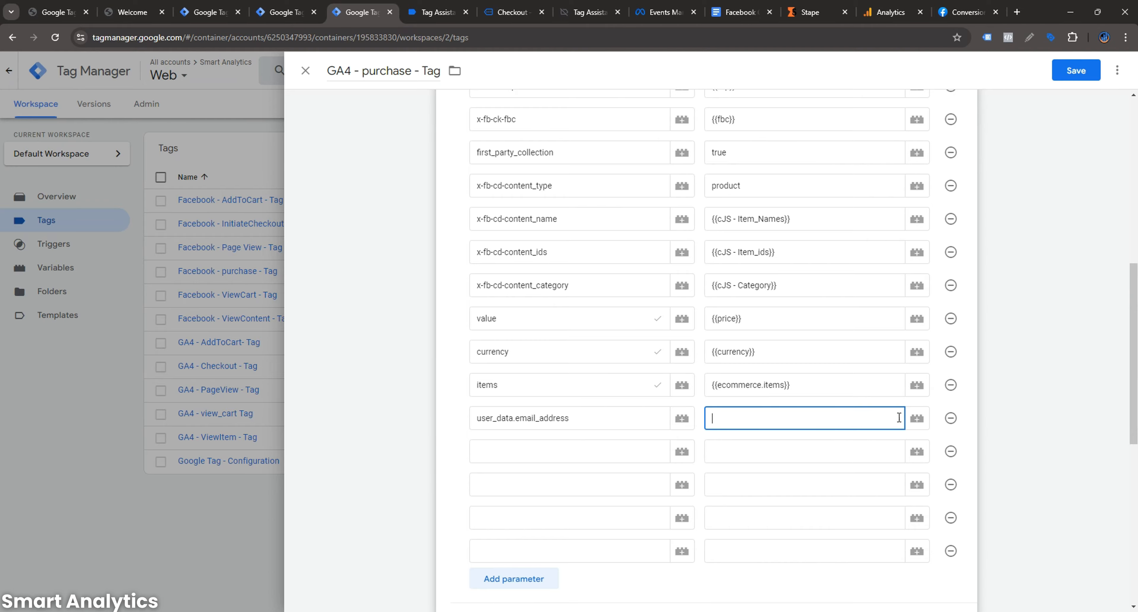
click(917, 419)
click(1113, 78)
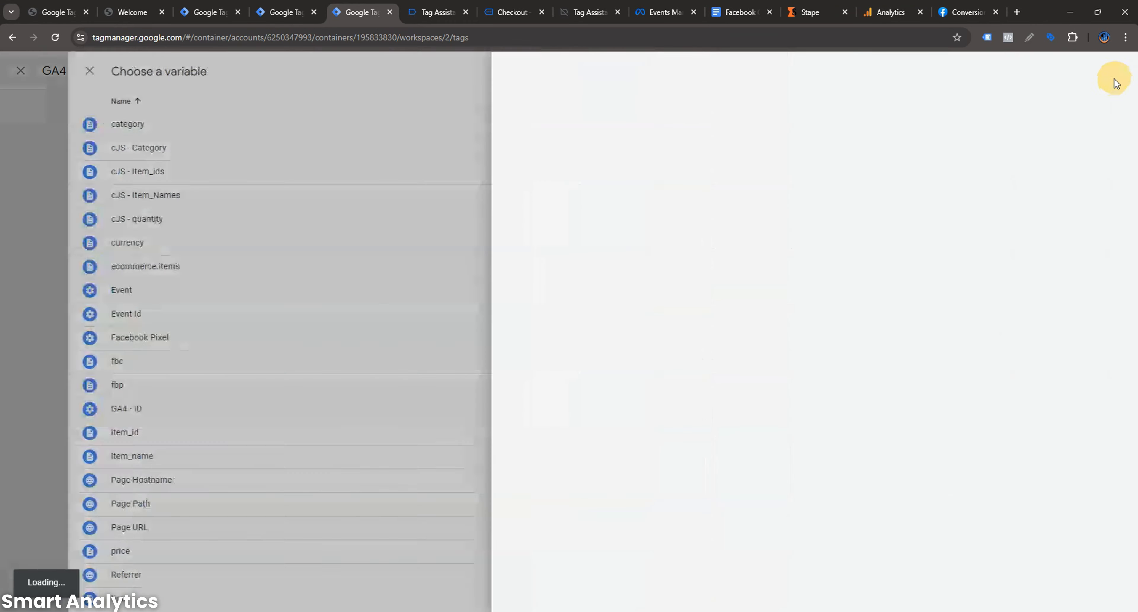
click(939, 175)
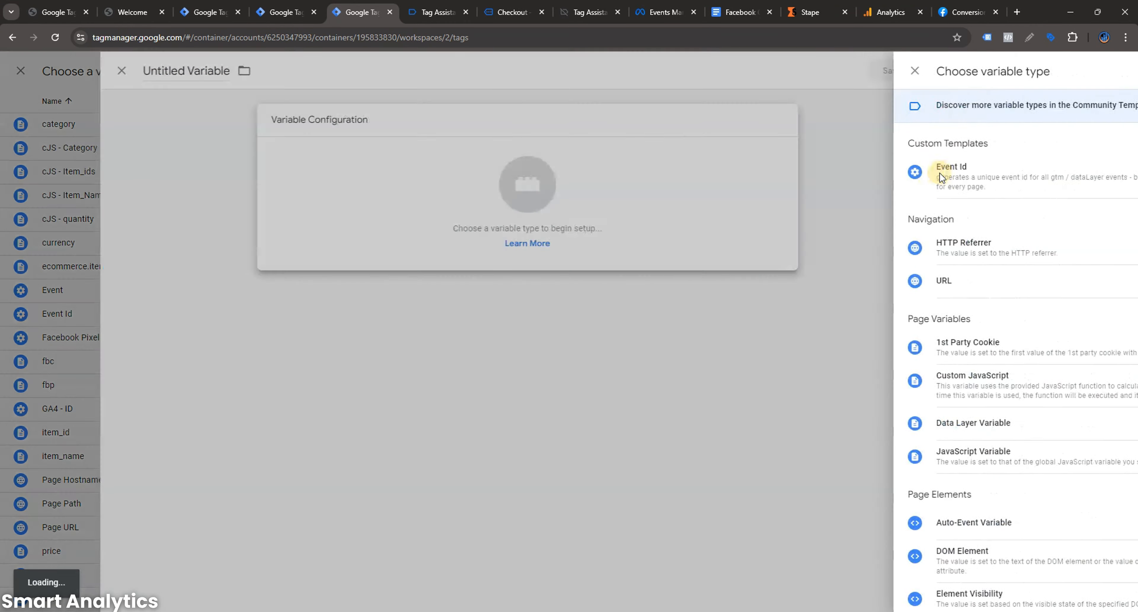
scroll(889, 384, down, 5)
click(866, 194)
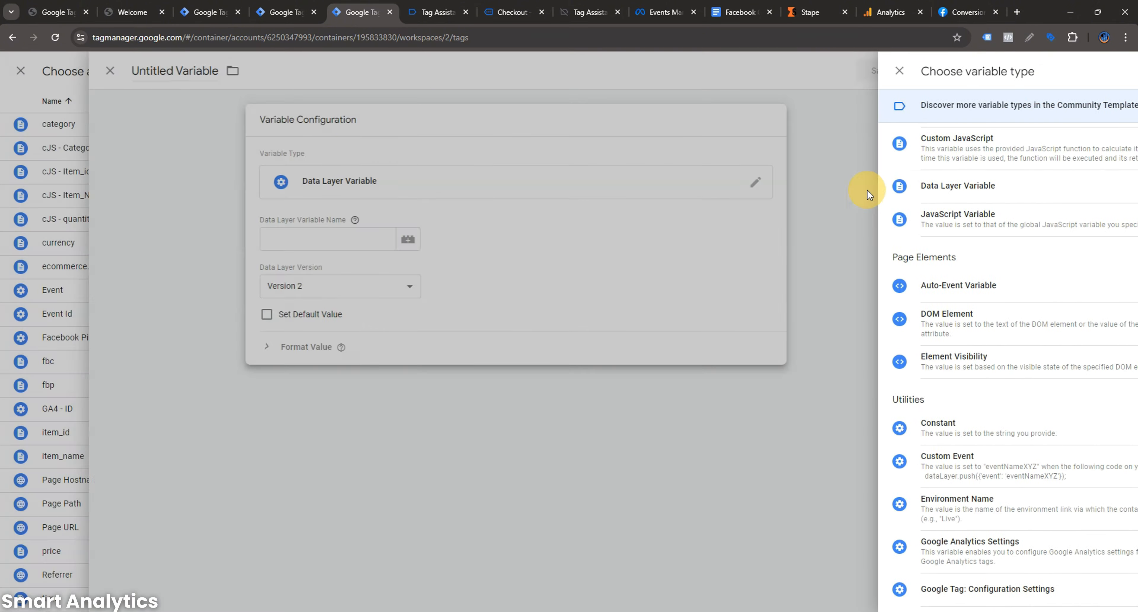
click(530, 239)
- Copy the orderData key from Tag Assistant's purchase data layer and enter "orderData." as the start of the data layer variable name
click(435, 14)
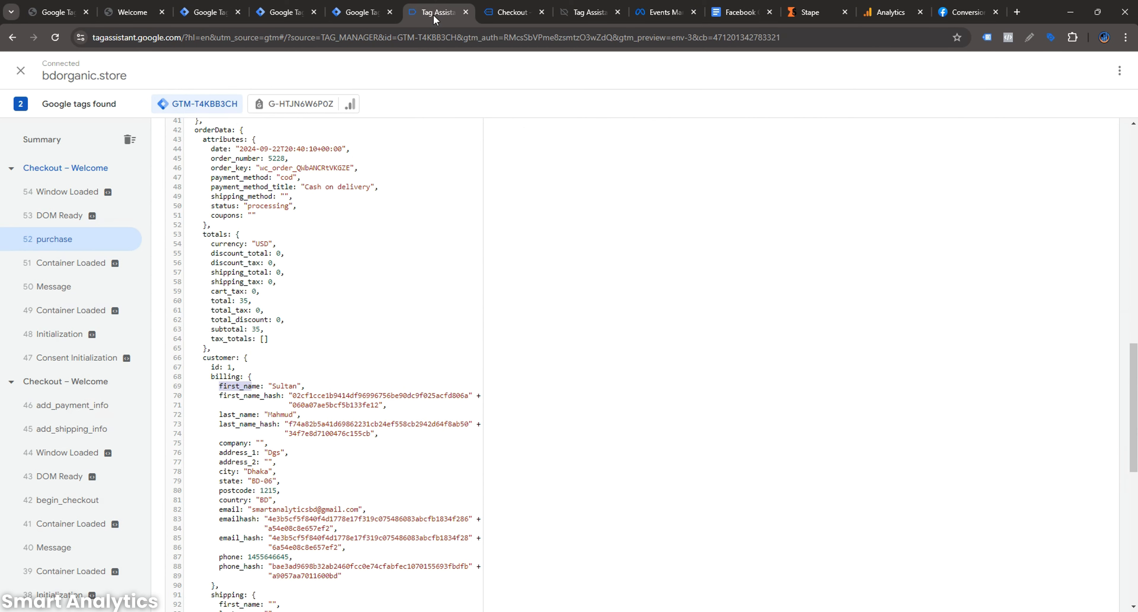
scroll(299, 331, up, 1)
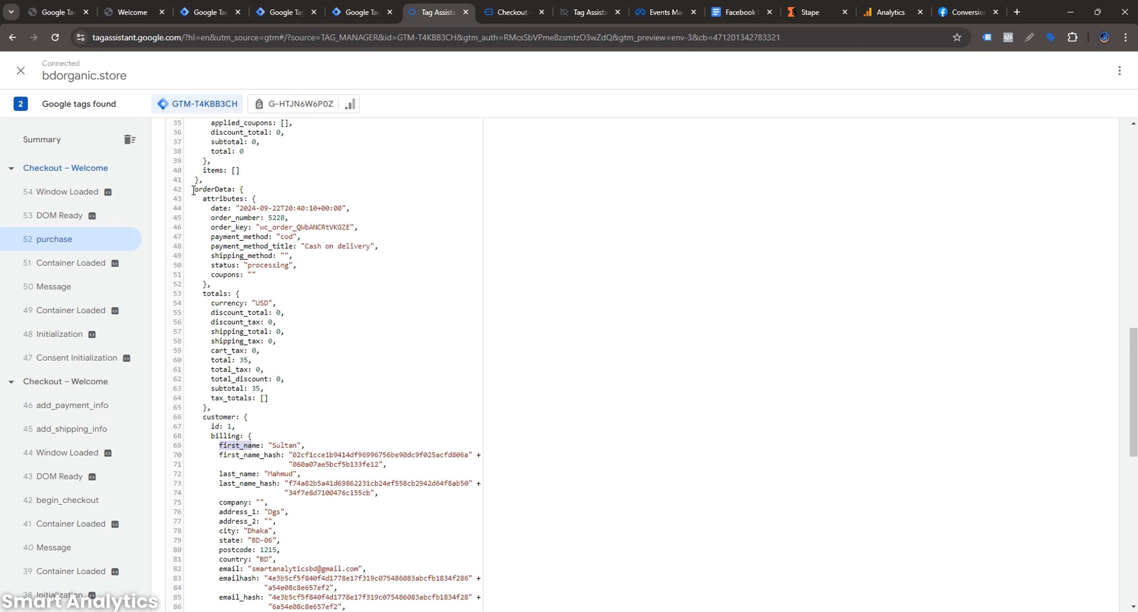
drag(193, 190, 232, 191)
key(ctrl+c)
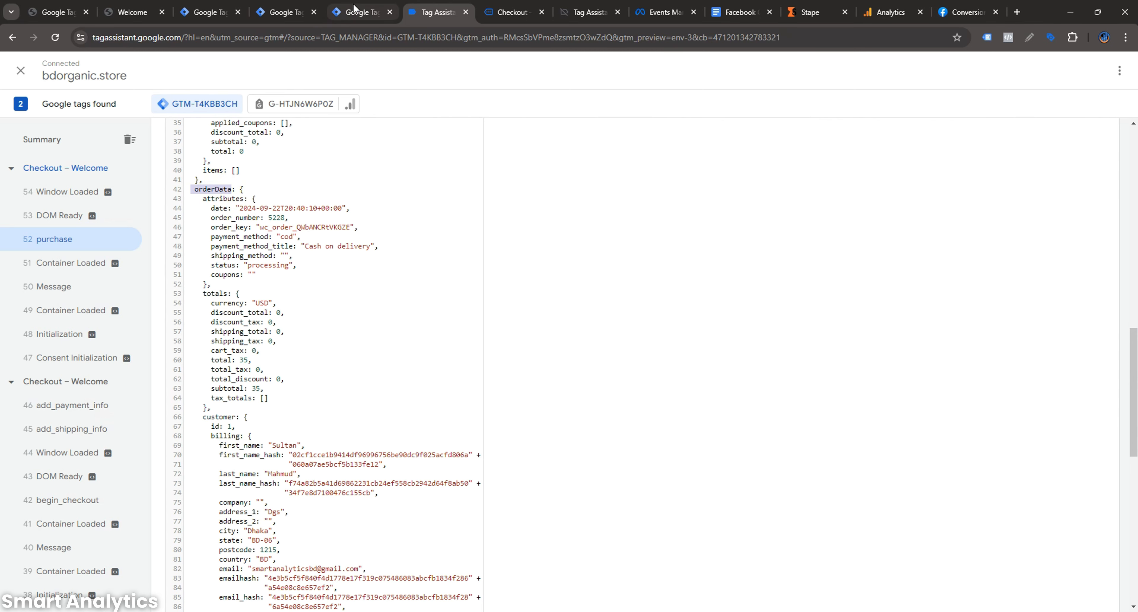
click(360, 12)
key(ctrl+v)
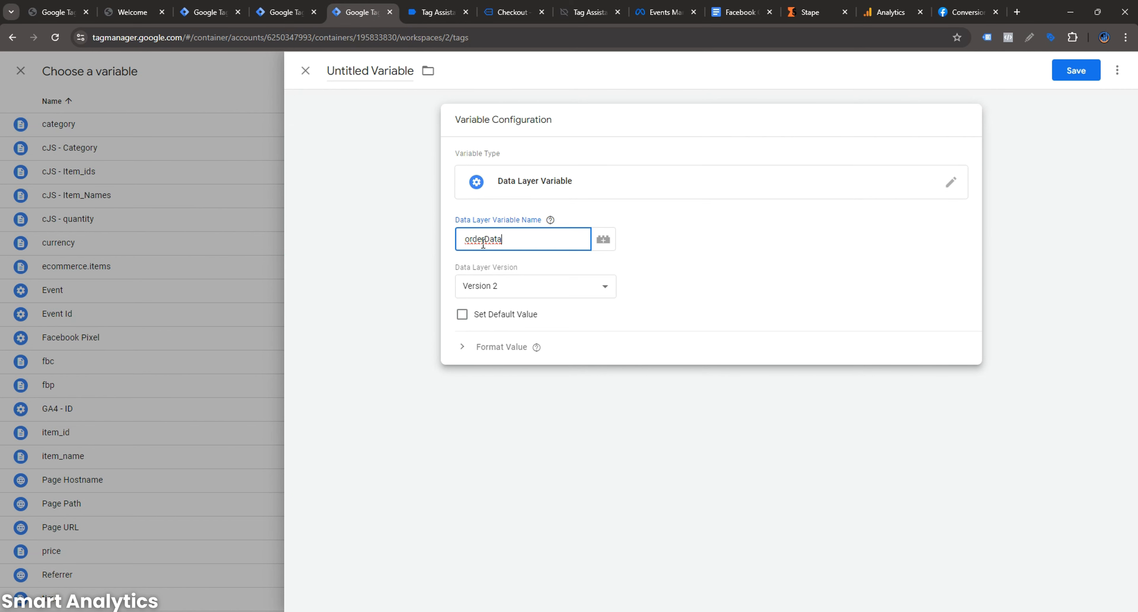
click(466, 239)
key(BackSpace)
click(511, 240)
text(.)
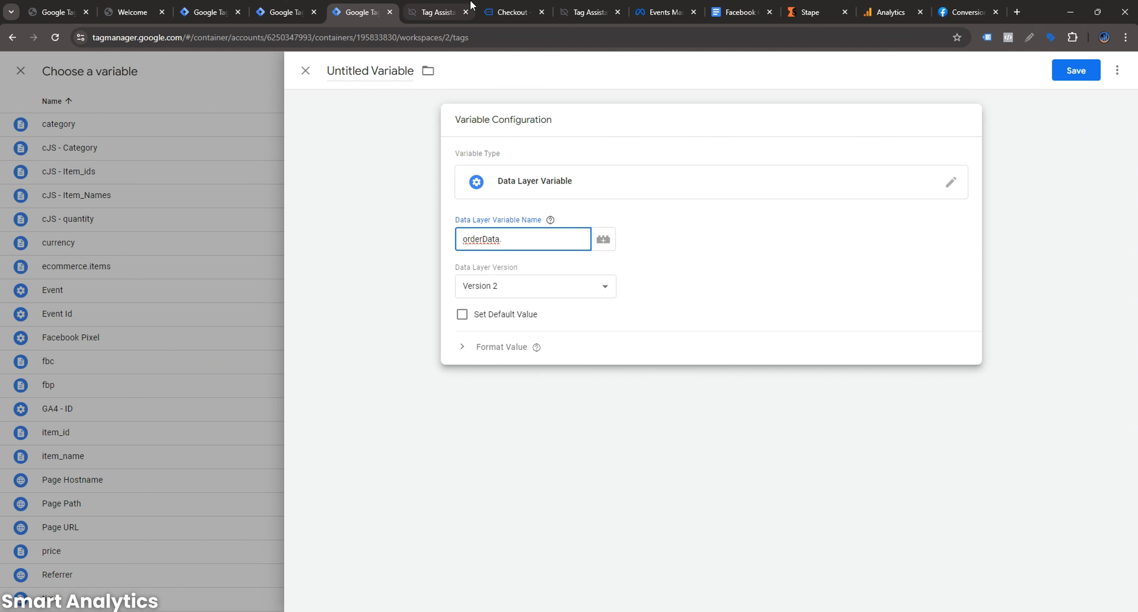
- Extend the data layer variable name to orderData.customer.billing, taking the customer and billing keys from Tag Assistant's data layer values
click(437, 11)
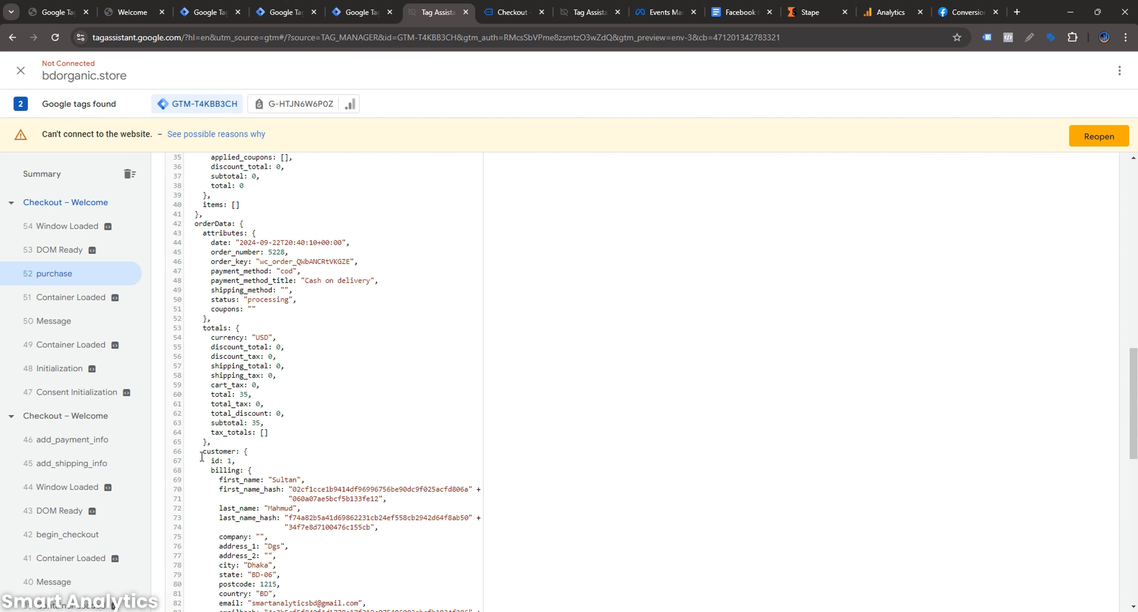
drag(203, 451, 236, 454)
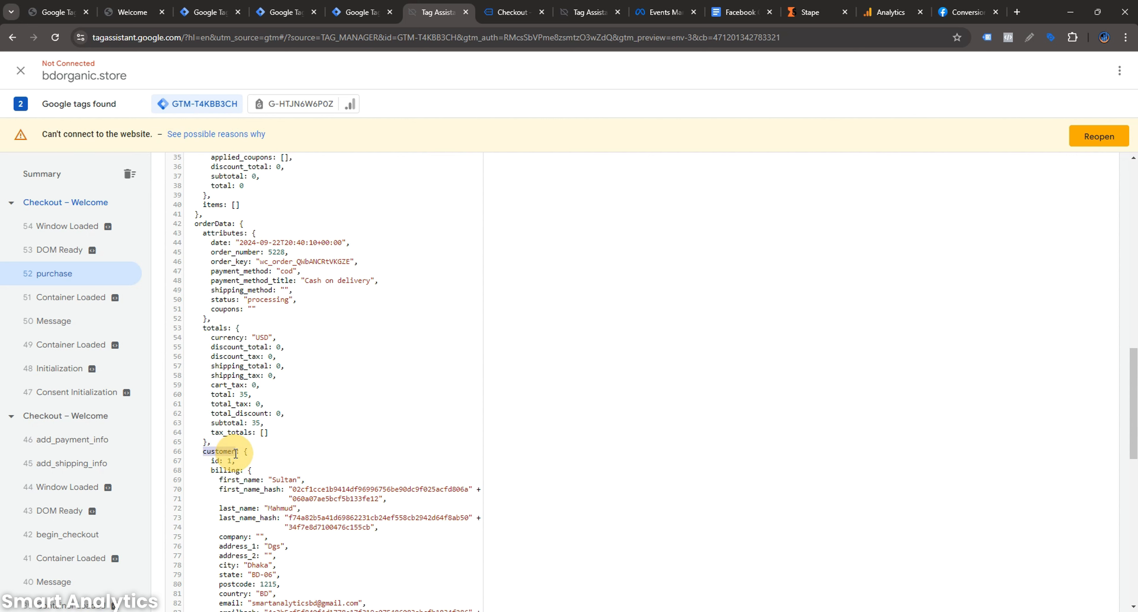
click(358, 5)
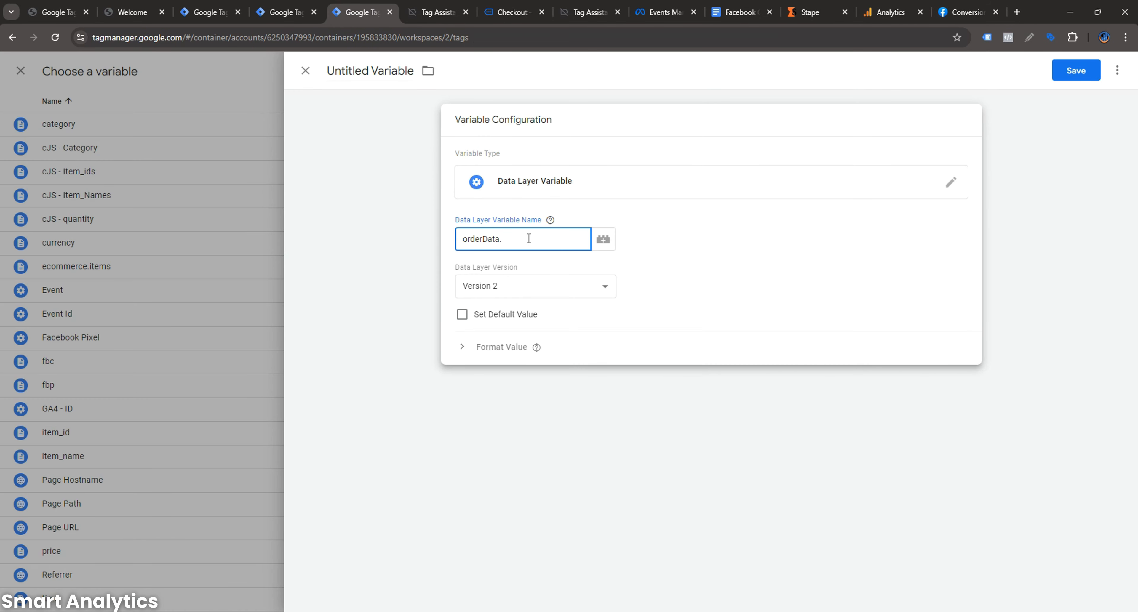
text(customer.)
click(440, 12)
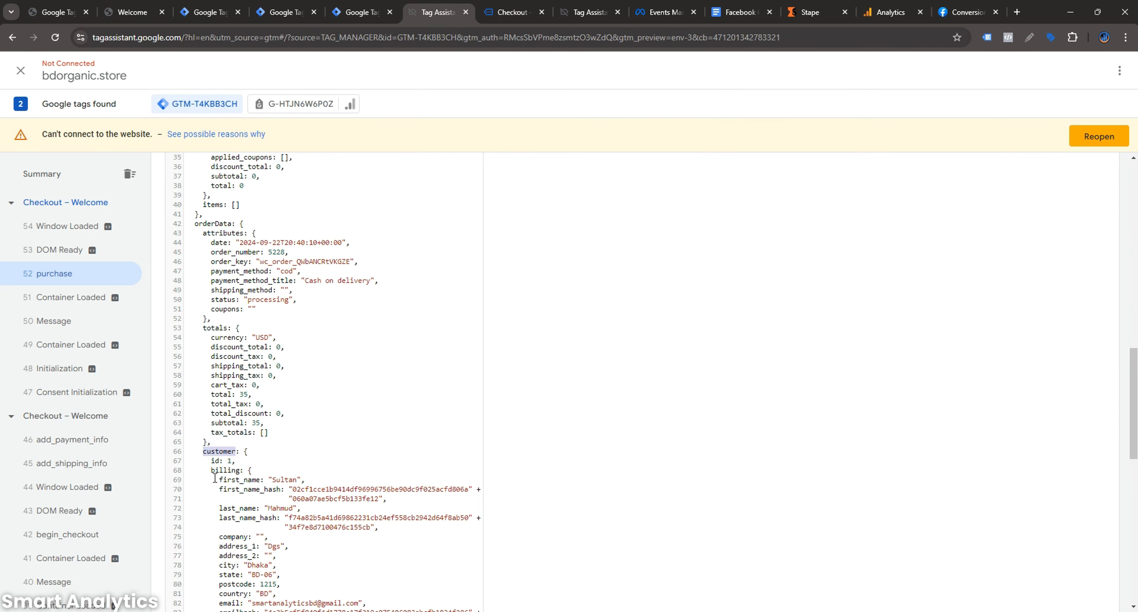
drag(211, 471, 241, 471)
key(ctrl+c)
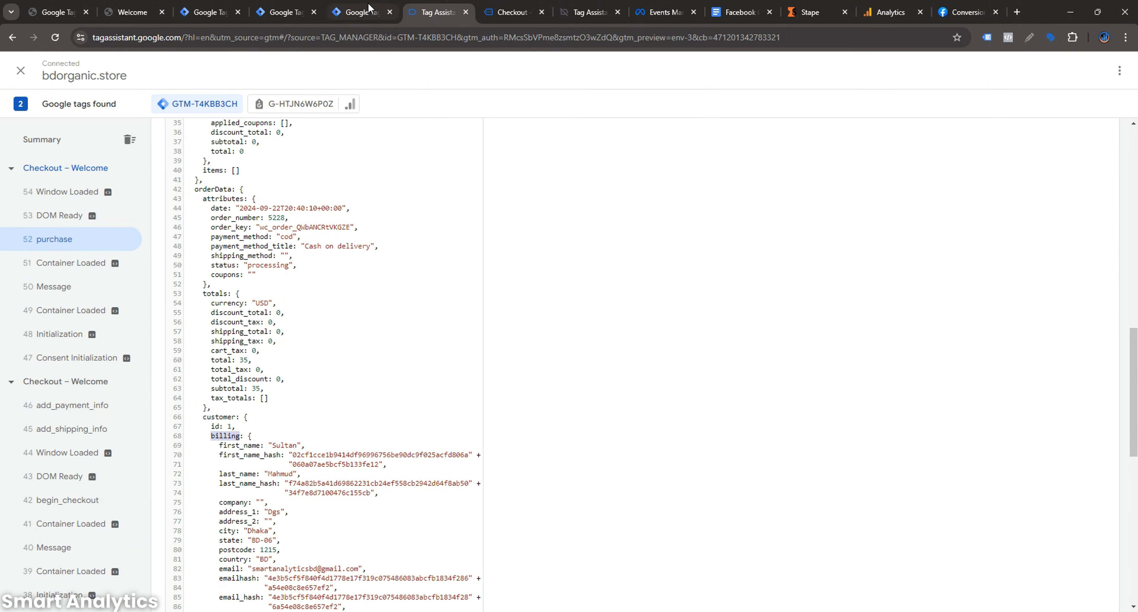
click(362, 12)
key(ctrl+v)
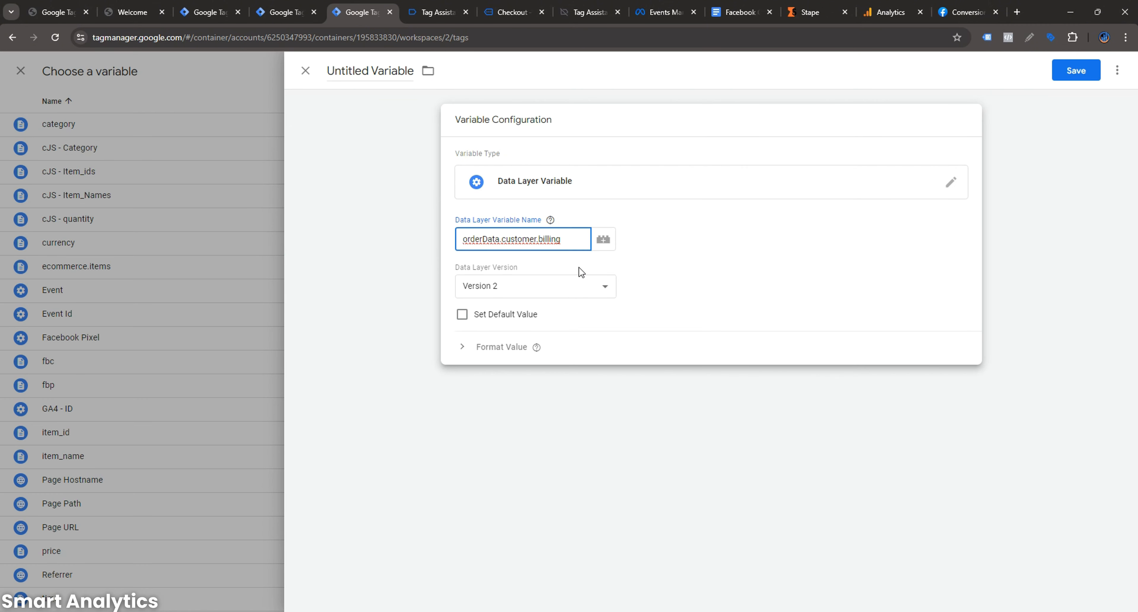
- Complete the data layer variable name as orderData.customer.billing.email with the email key copied from Tag Assistant's billing data
click(442, 11)
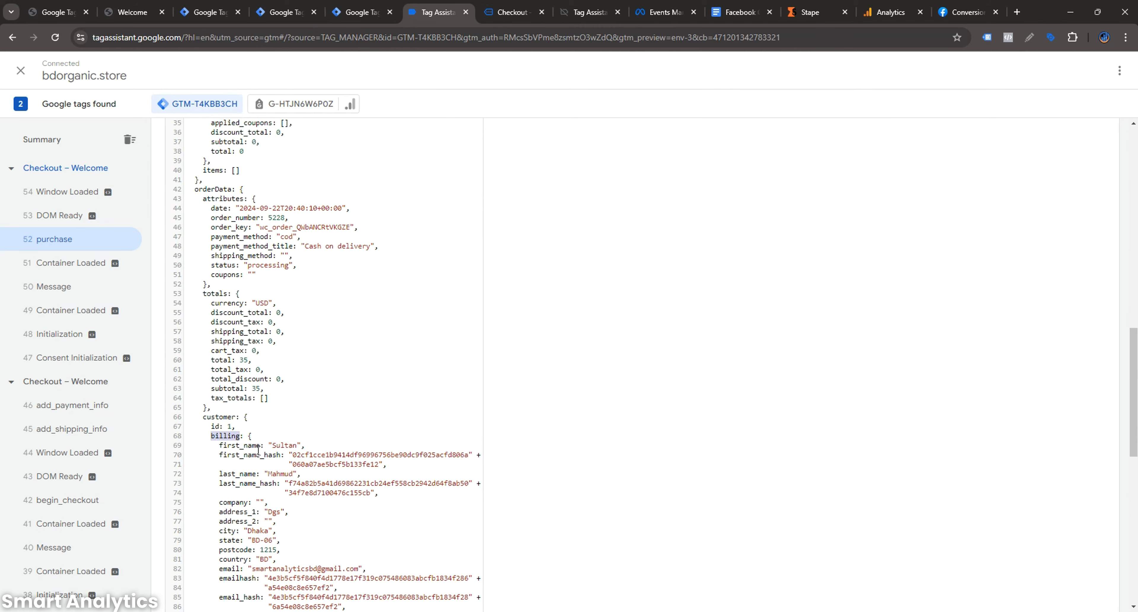
scroll(302, 434, down, 2)
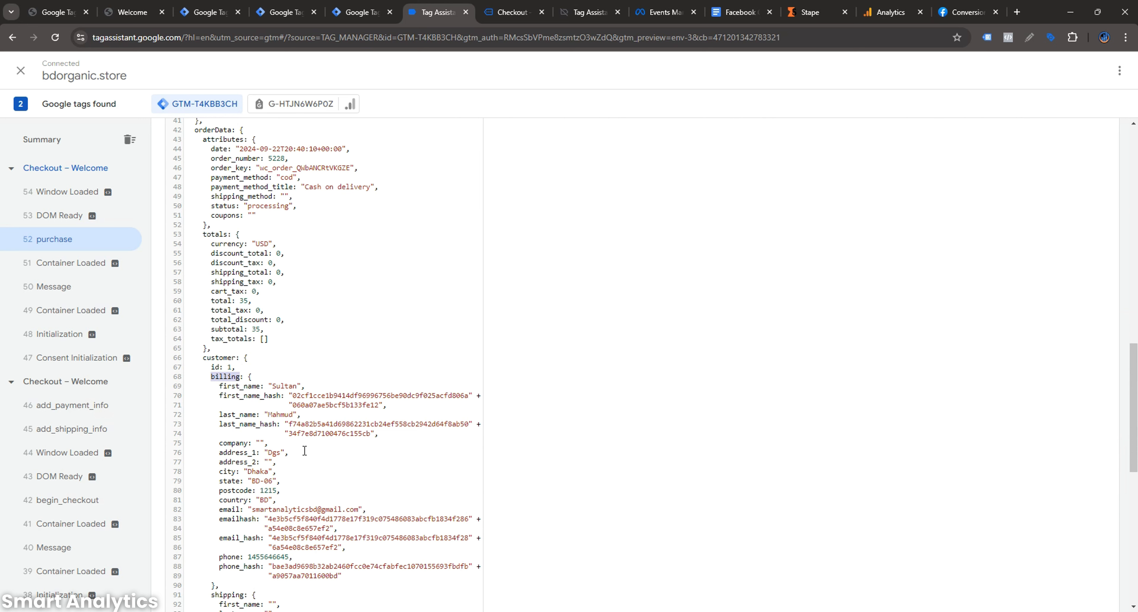
double_click(236, 508)
key(ctrl+c)
click(362, 12)
click(578, 241)
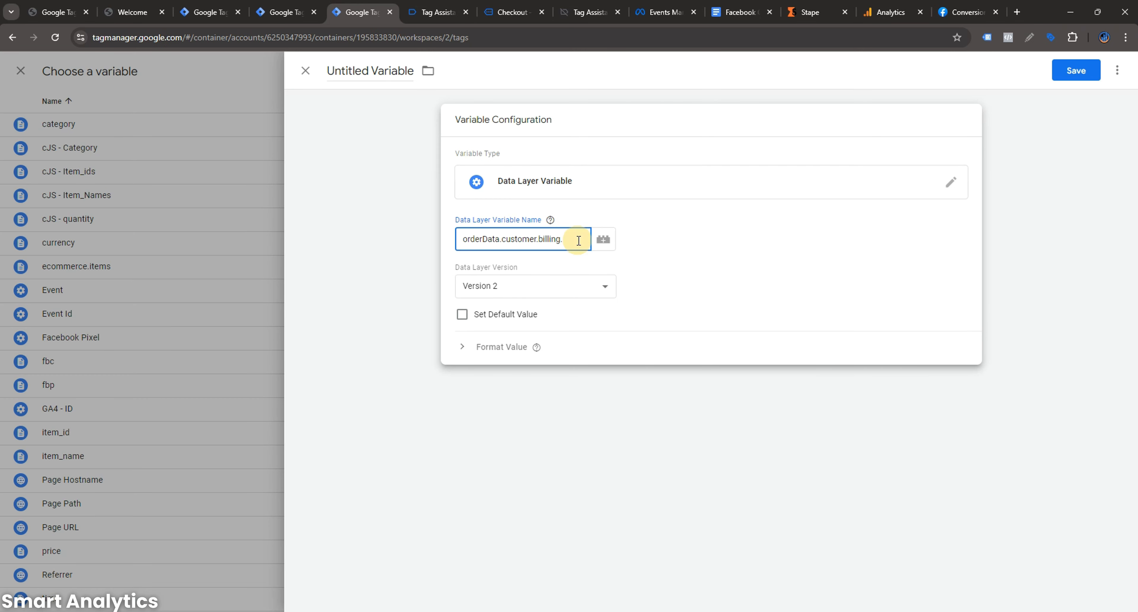
key(ctrl+v)
- Title the new variable "email" and save it as the user_data.email_address parameter's value
triple_click(381, 72)
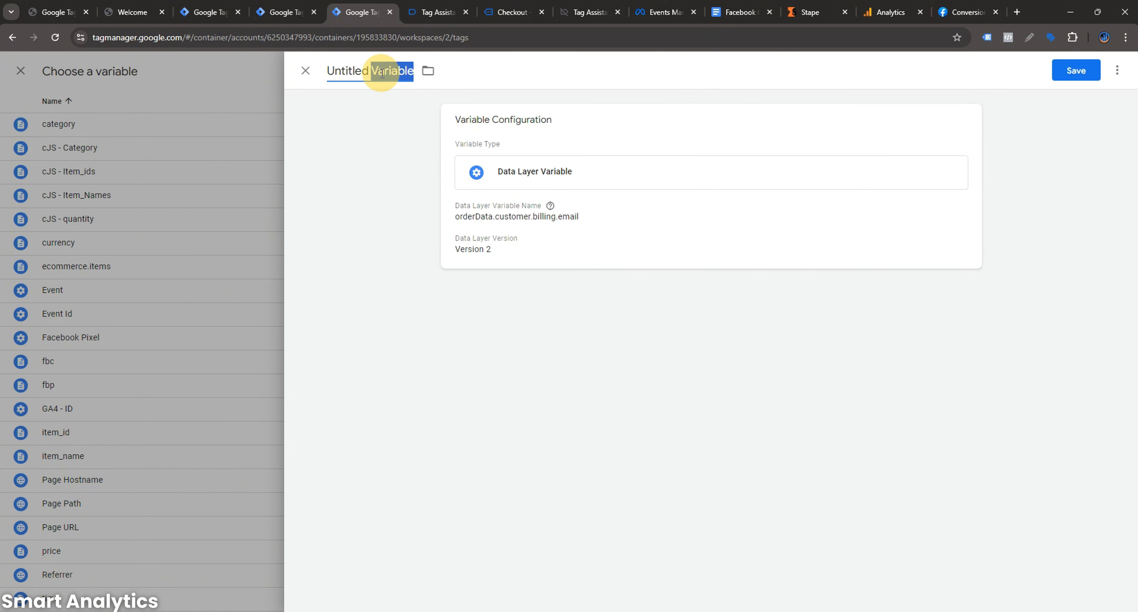
key(ctrl+v)
click(1055, 71)
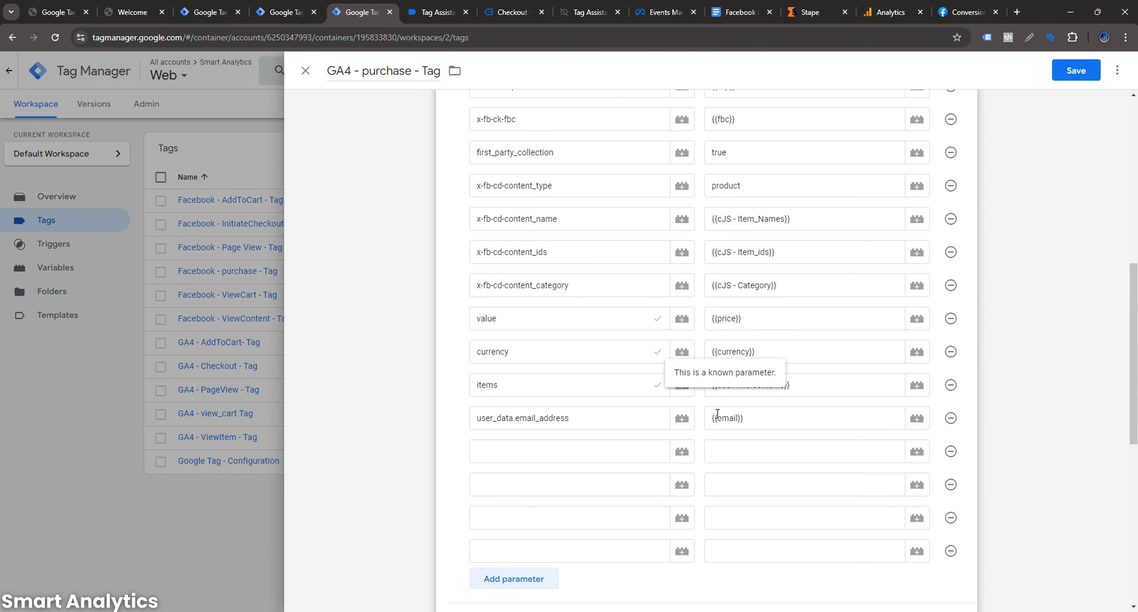
- Copy the user_data.email_address parameter name into the next empty event parameter row
triple_click(526, 417)
key(ctrl+c)
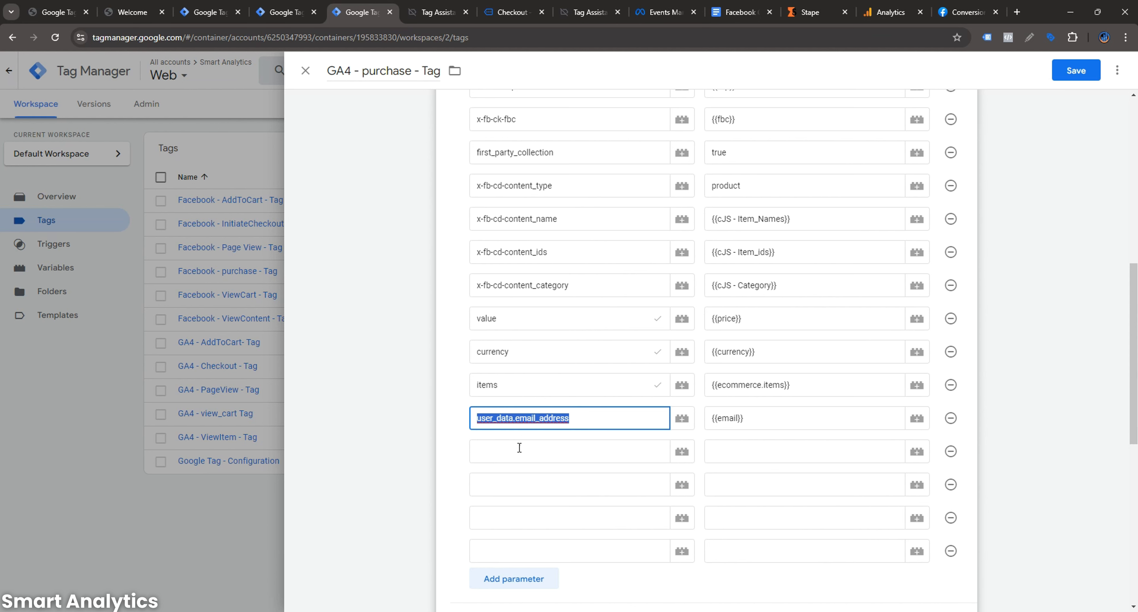
click(500, 450)
key(ctrl+v)
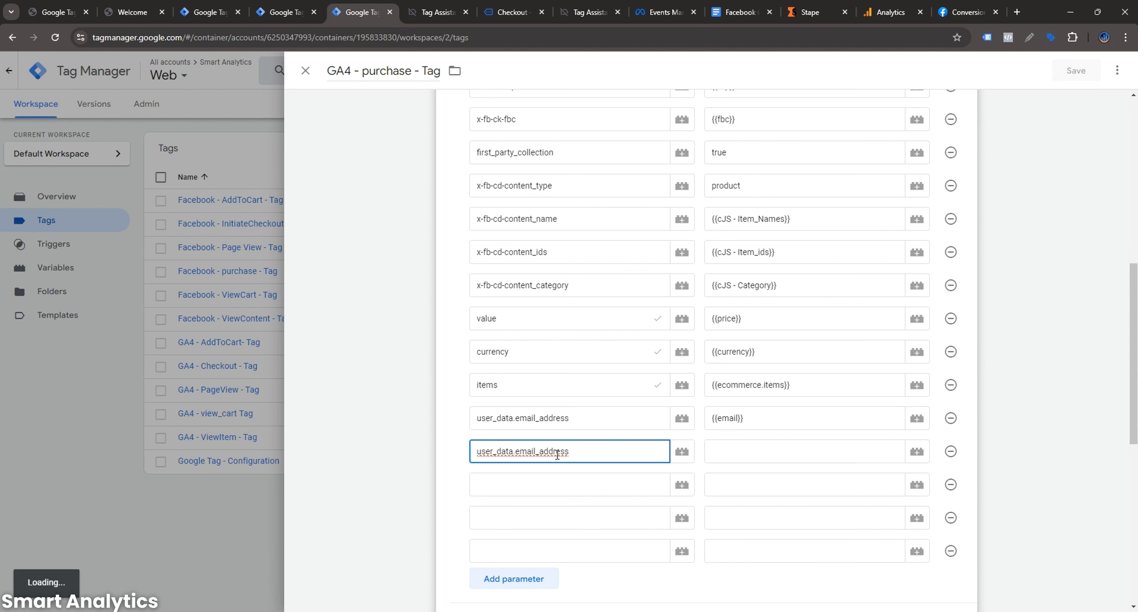
click(574, 450)
click(533, 450)
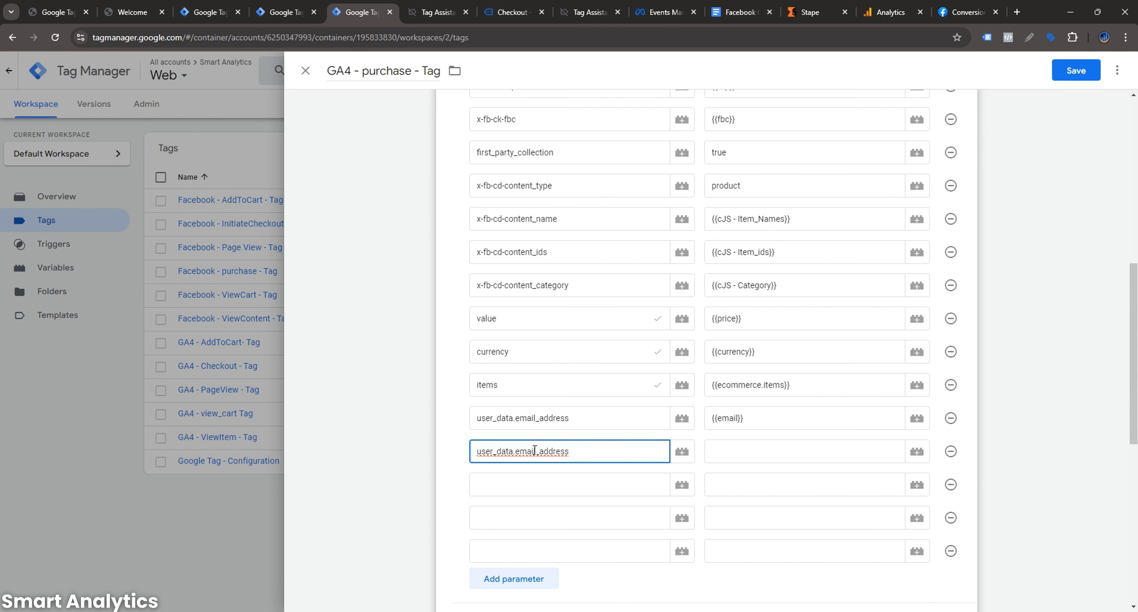
click(1016, 232)
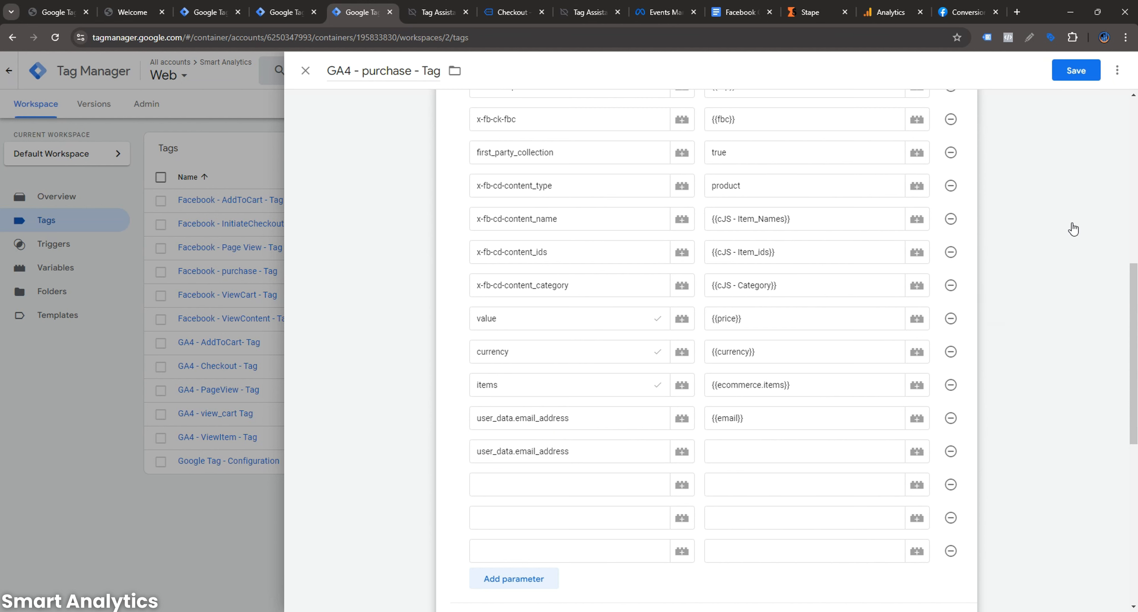
- Change the copied parameter name in the new row to user_data.phon_number
click(548, 447)
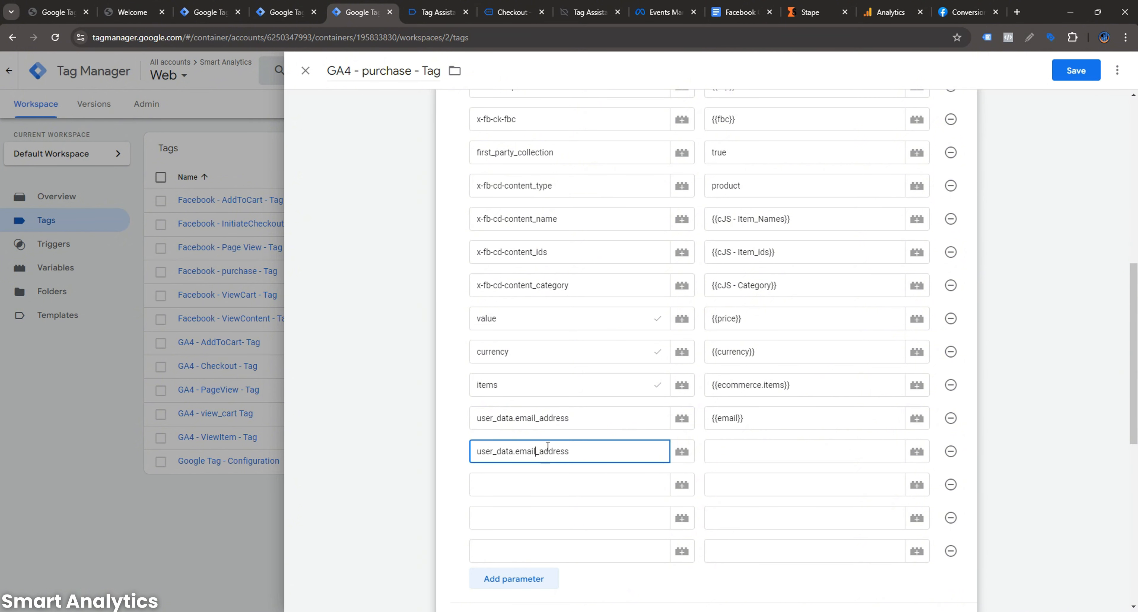
key(BackSpace)
key(BackSpace)
key(BackSpace)
key(BackSpace)
key(BackSpace)
text(phon_nub)
key(BackSpace)
text(mber)
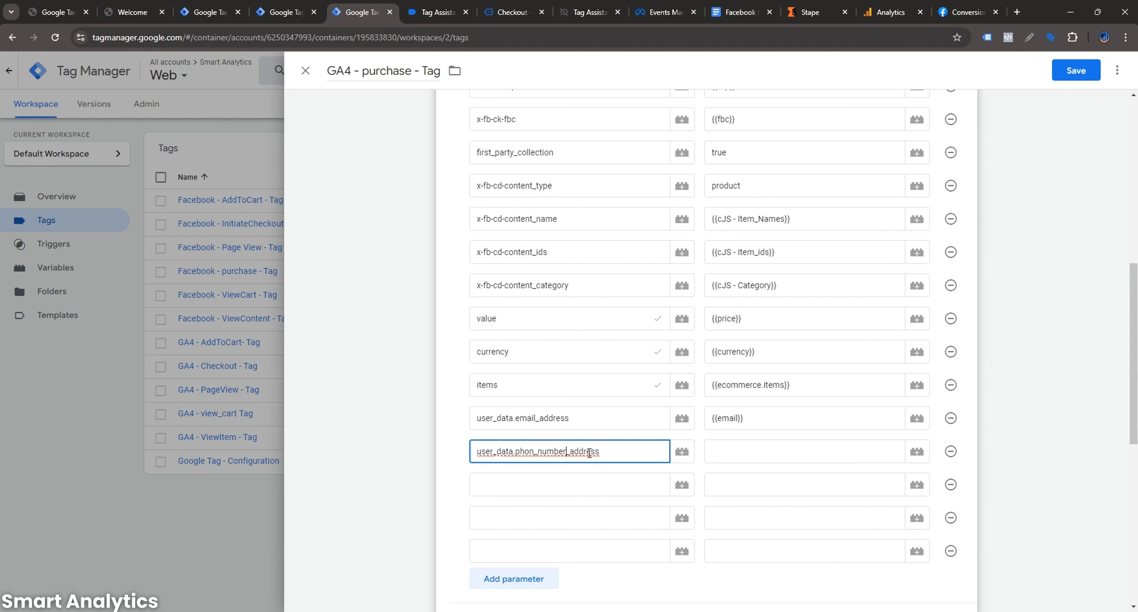
drag(565, 451, 612, 450)
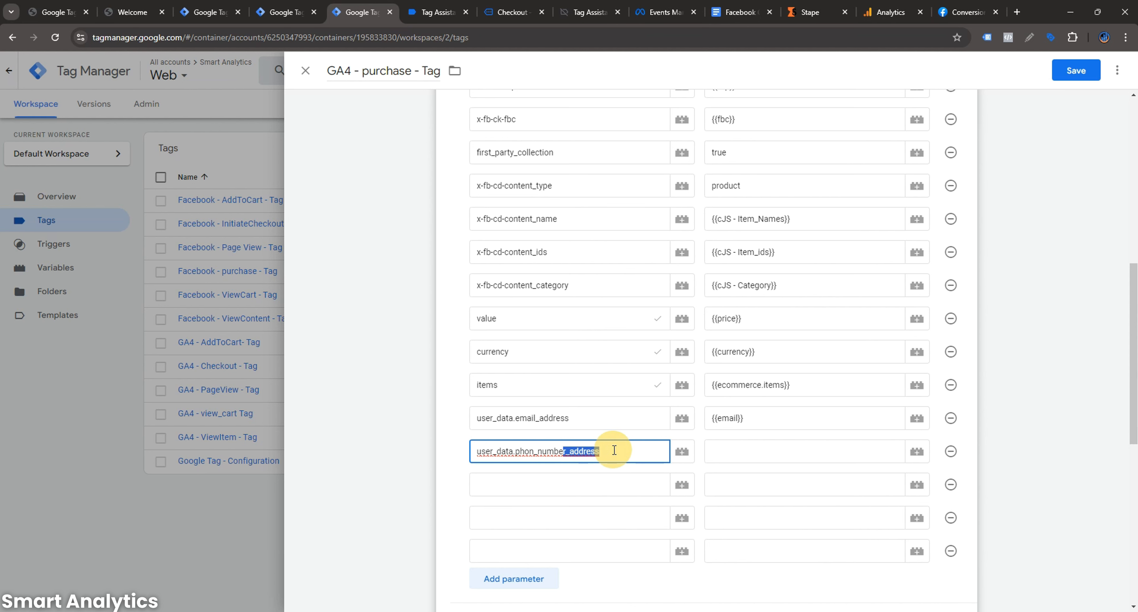
key(BackSpace)
text(r)
- Start a new Data Layer Variable for the value of the user_data.phon_number parameter
click(741, 455)
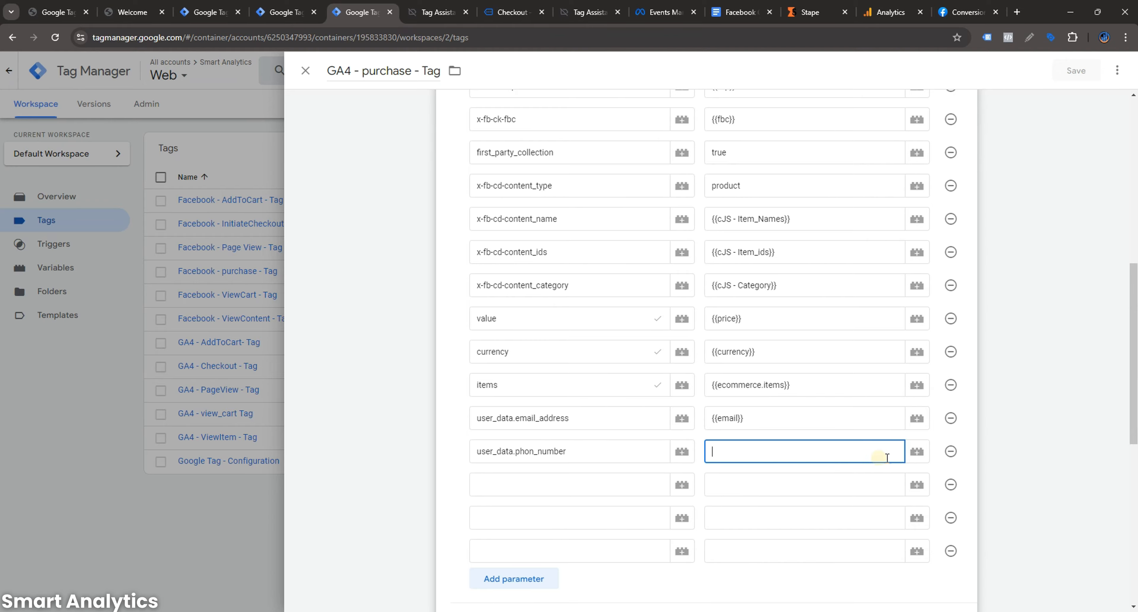
click(917, 451)
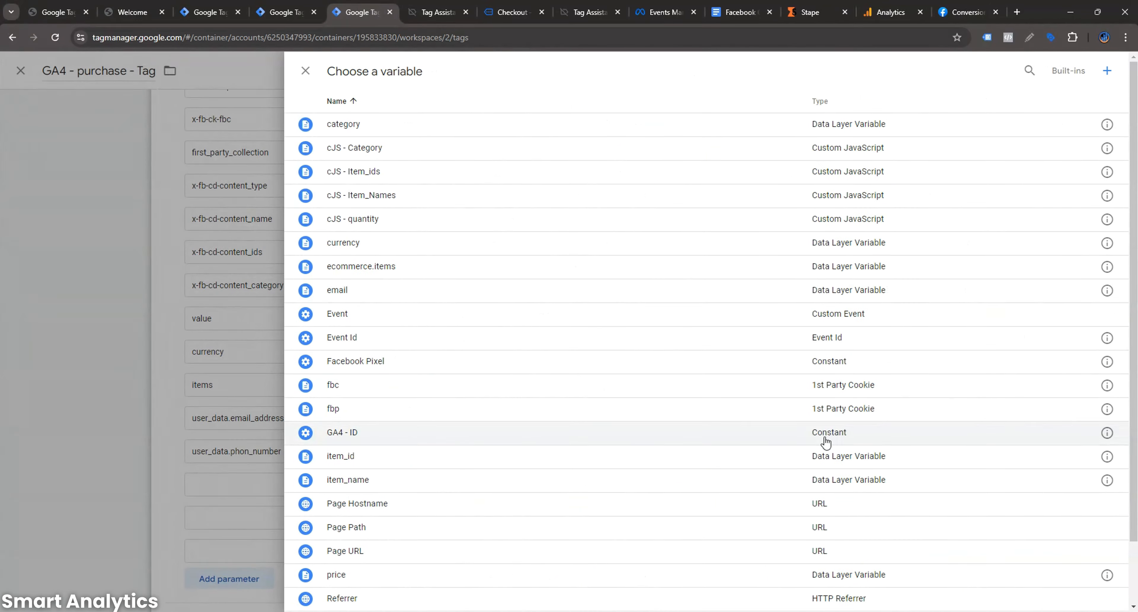
click(1105, 72)
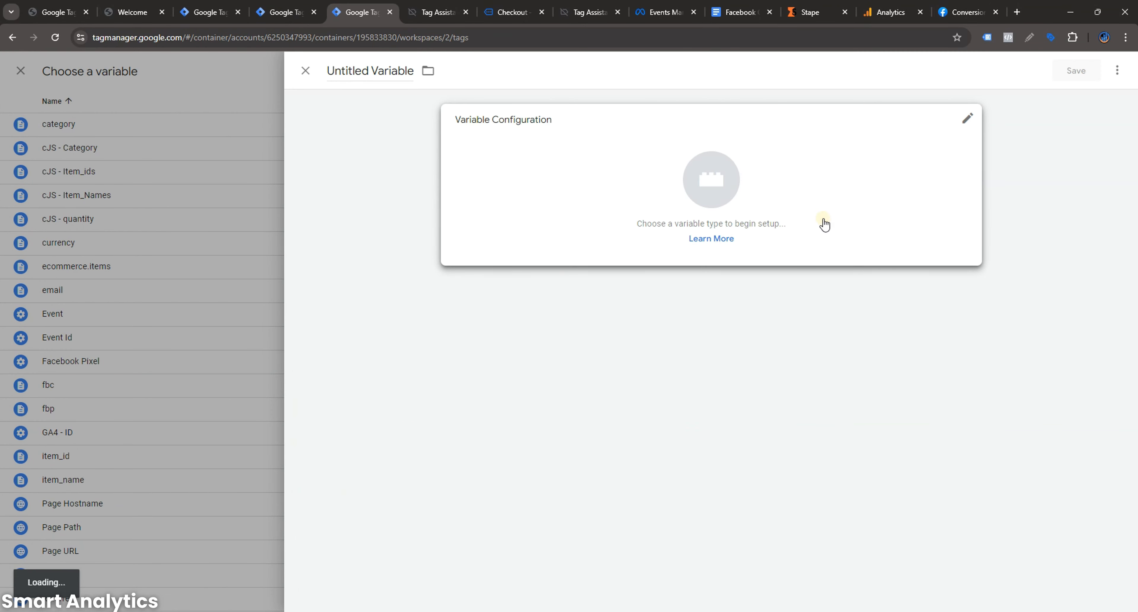
click(822, 225)
click(842, 422)
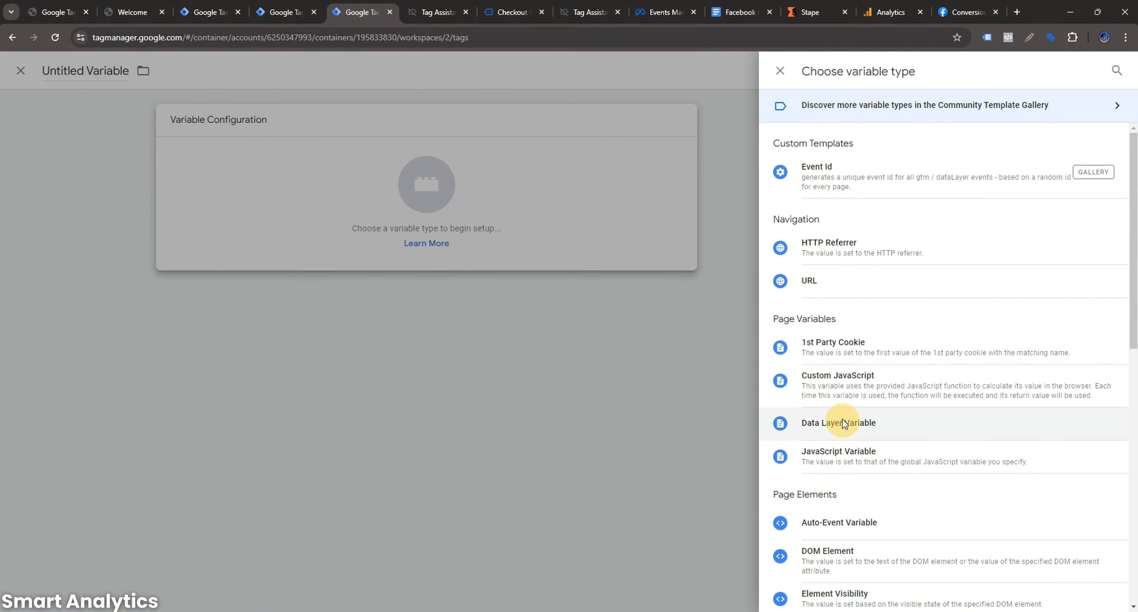
click(512, 246)
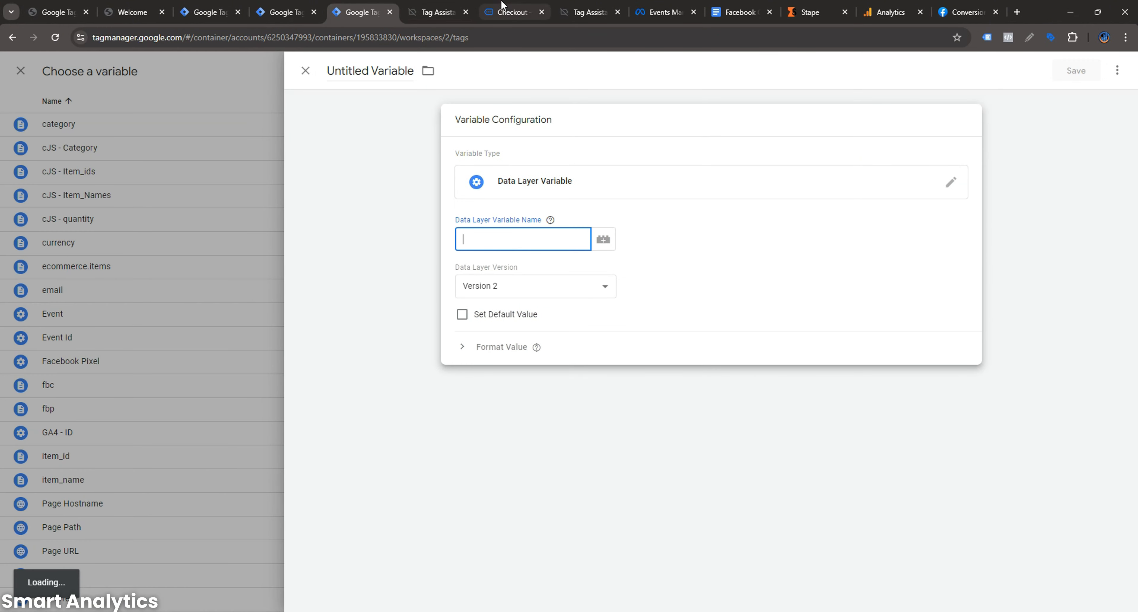
- Copy the orderData key from Tag Assistant's purchase data and enter "orderData." as the start of the new variable's data layer name
click(437, 11)
scroll(247, 318, up, 3)
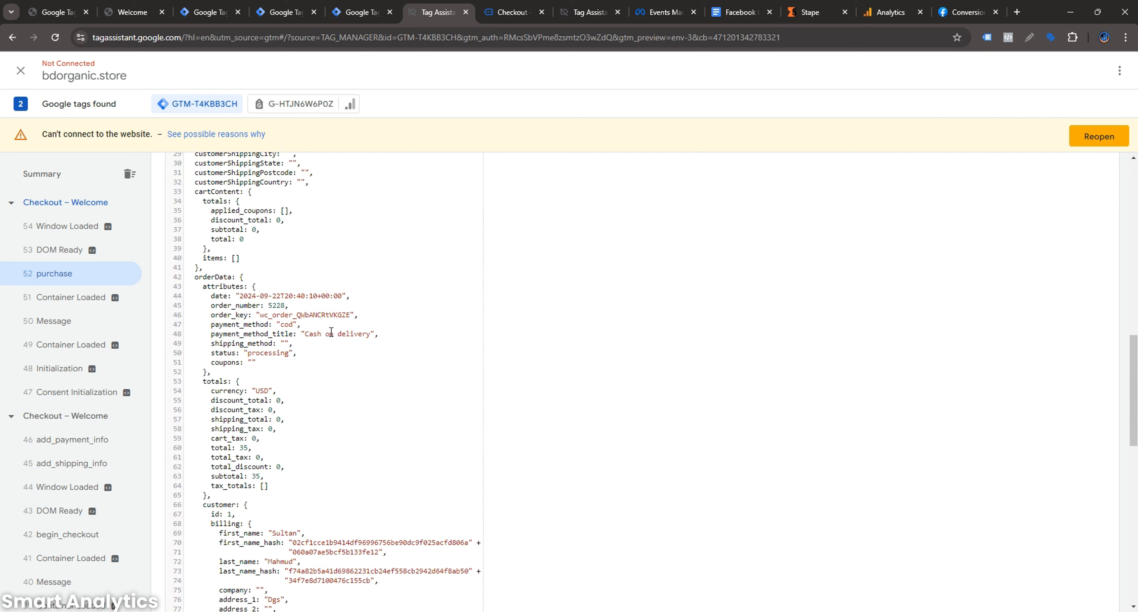
drag(195, 285, 231, 280)
key(ctrl+c)
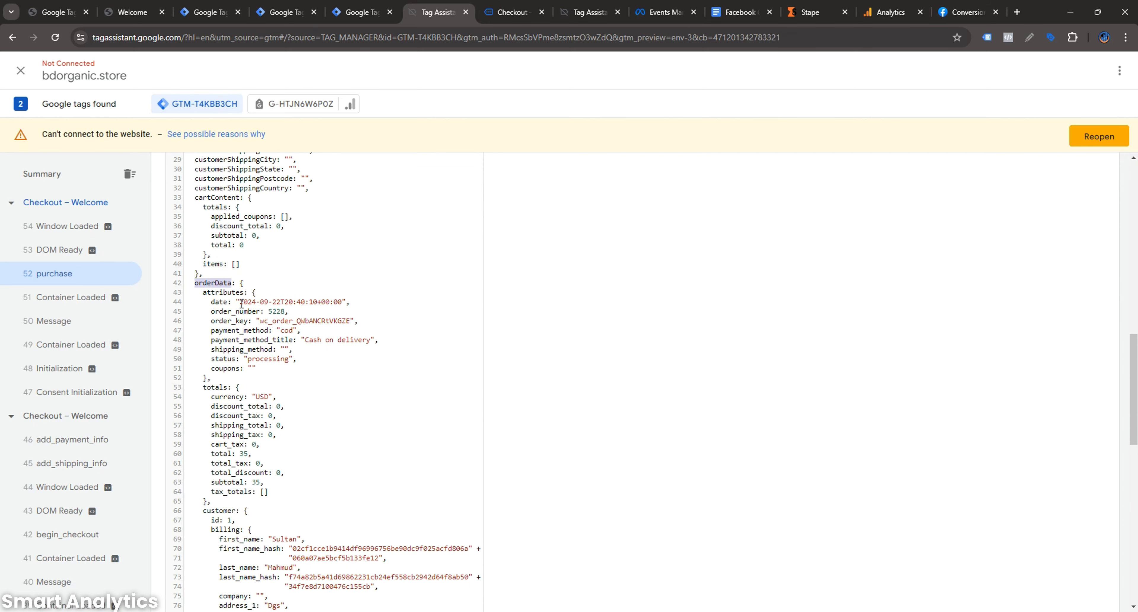
click(355, 12)
click(480, 244)
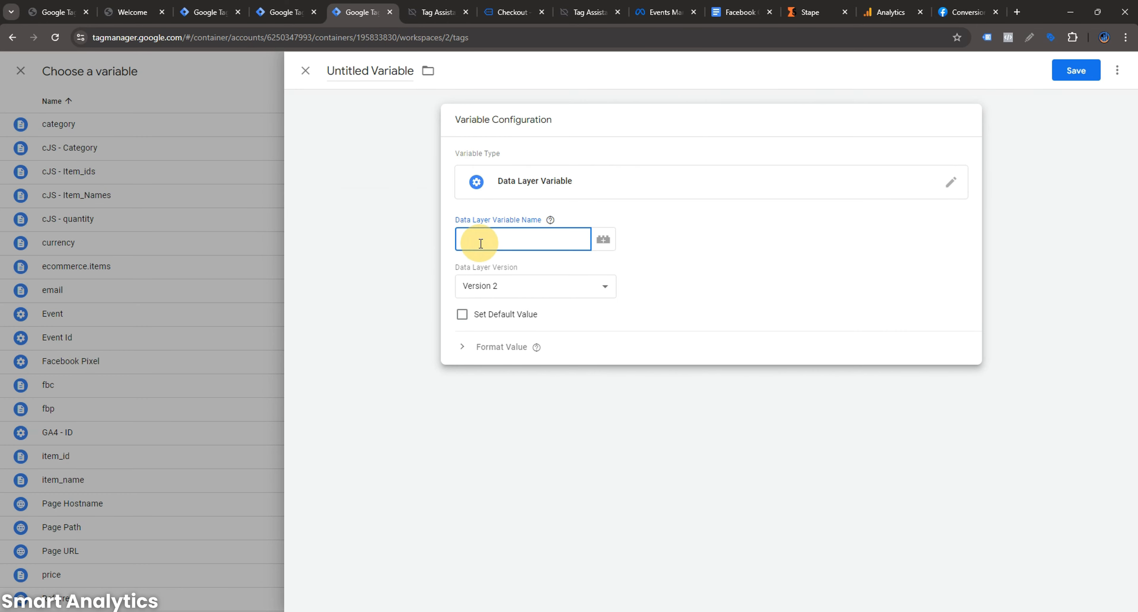
key(ctrl+v)
text(.)
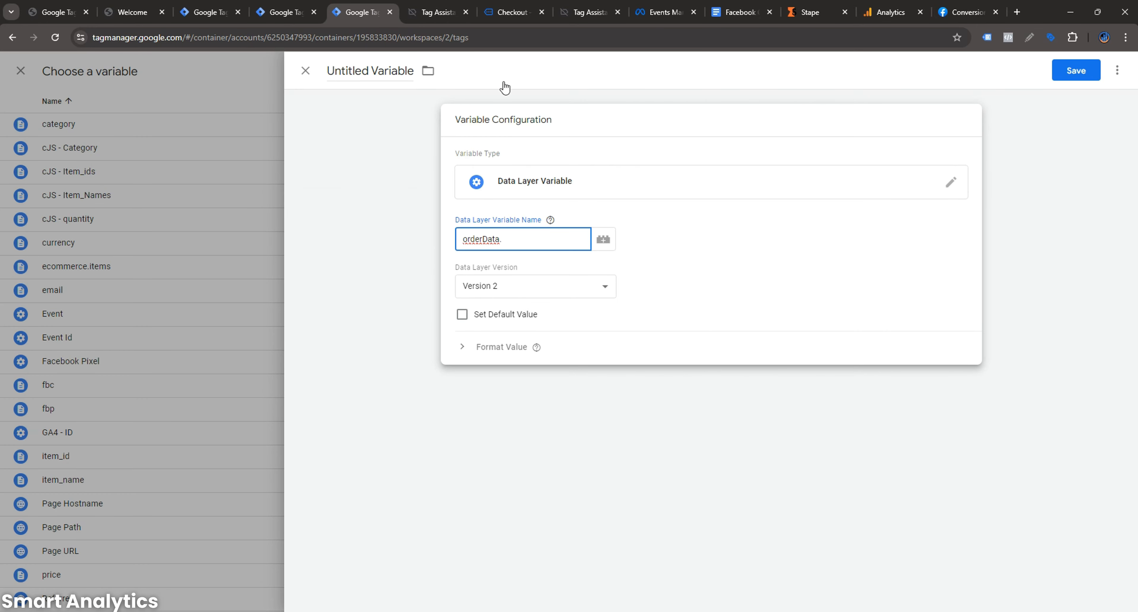
- Extend the data layer variable name to orderData.customer.billing with the customer and billing keys copied from Tag Assistant
click(438, 12)
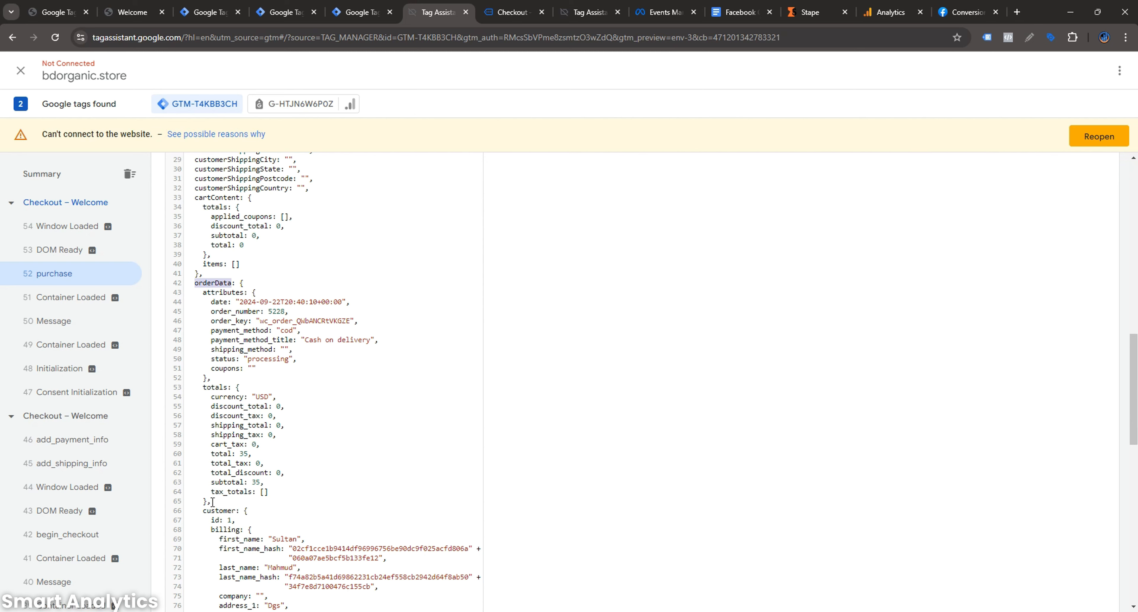
drag(204, 511, 236, 511)
key(ctrl+c)
click(360, 11)
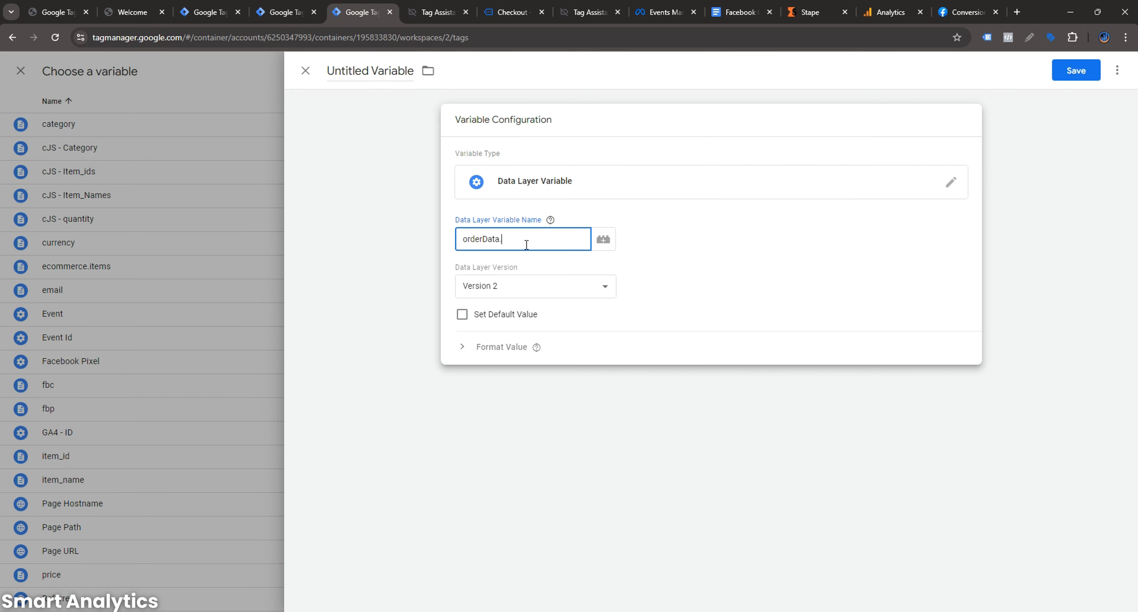
key(ctrl+v)
click(437, 12)
scroll(266, 458, down, 3)
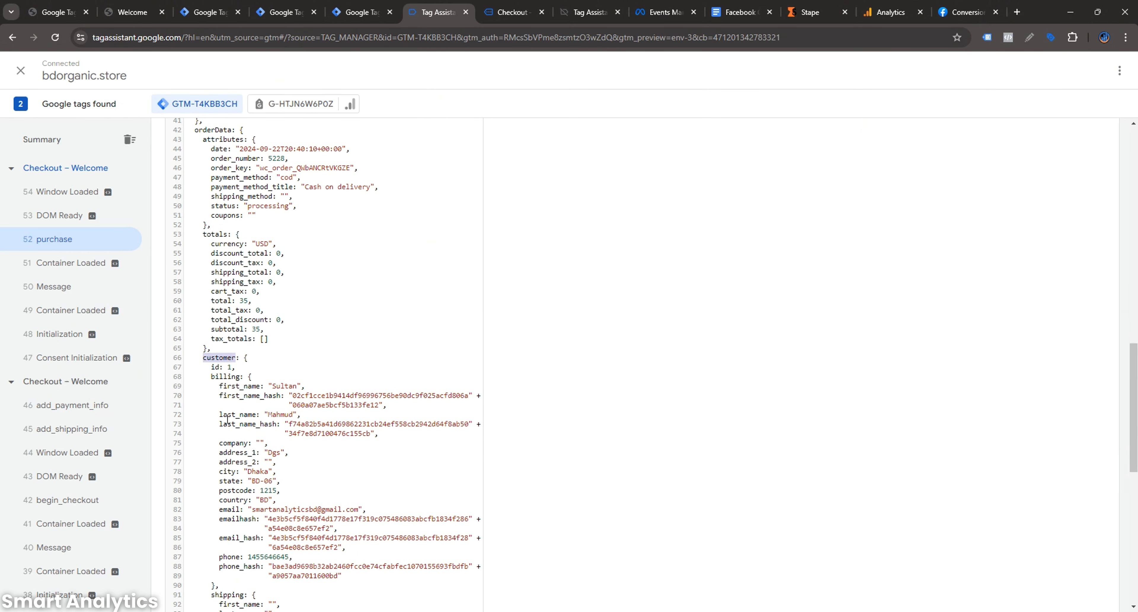
drag(212, 377, 242, 376)
key(ctrl+c)
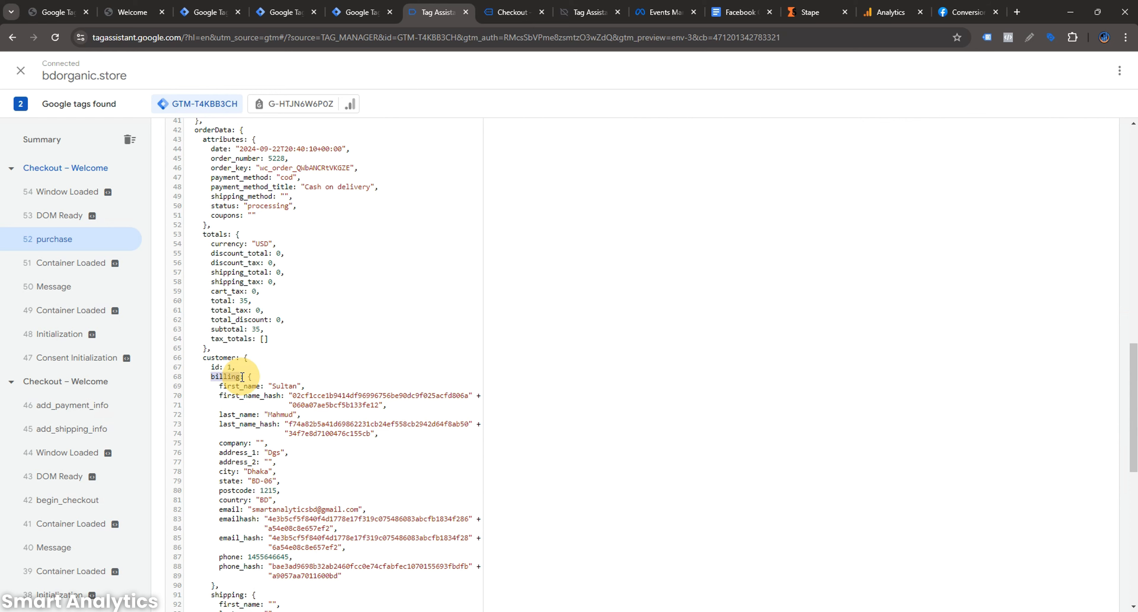
click(362, 12)
click(499, 234)
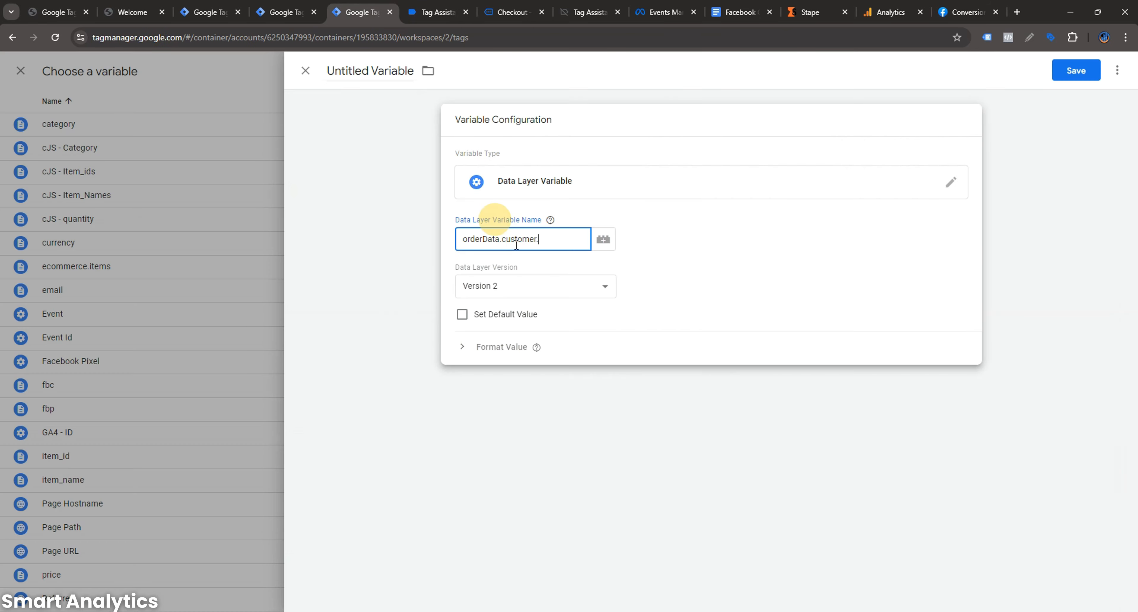
key(ctrl+v)
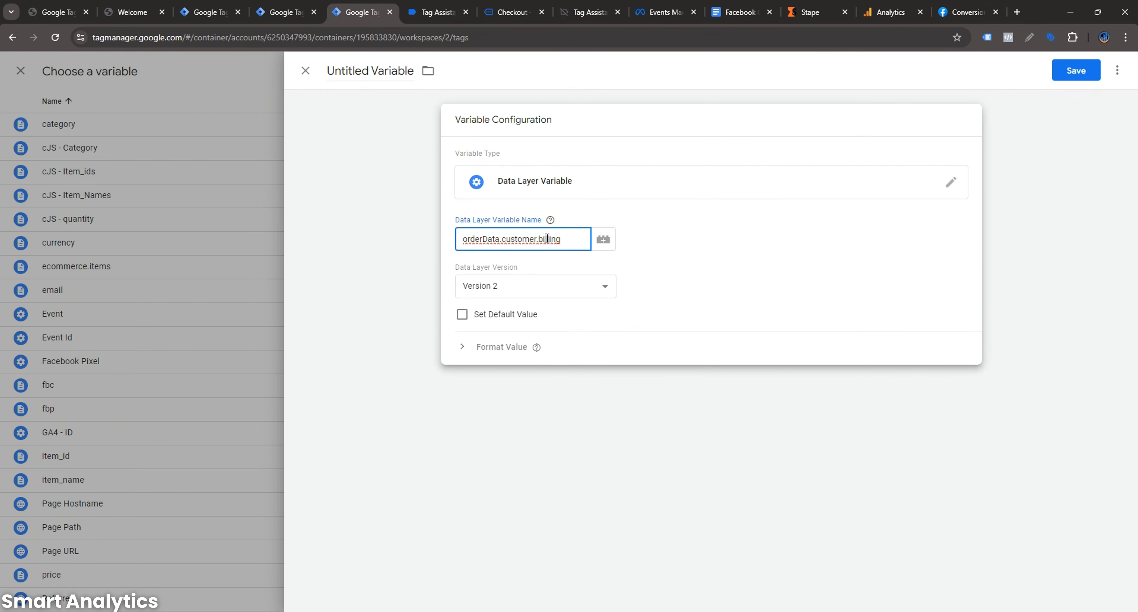
- Complete the name as orderData.customer.billing.phone with the phone key copied from Tag Assistant, removing the stray spaces before it
click(437, 12)
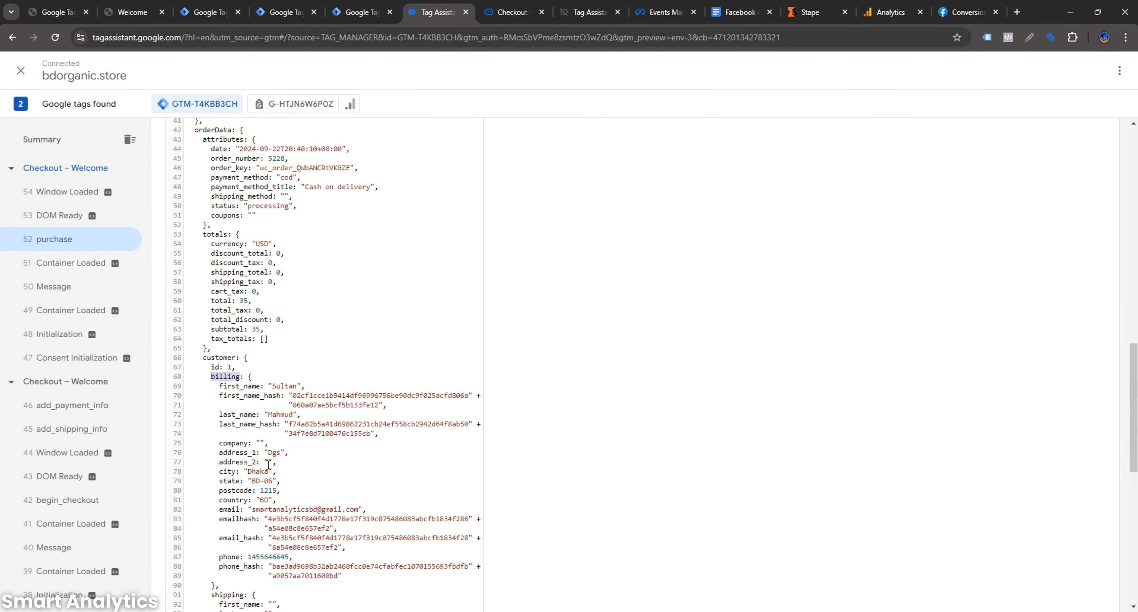
scroll(288, 463, down, 1)
scroll(297, 463, down, 2)
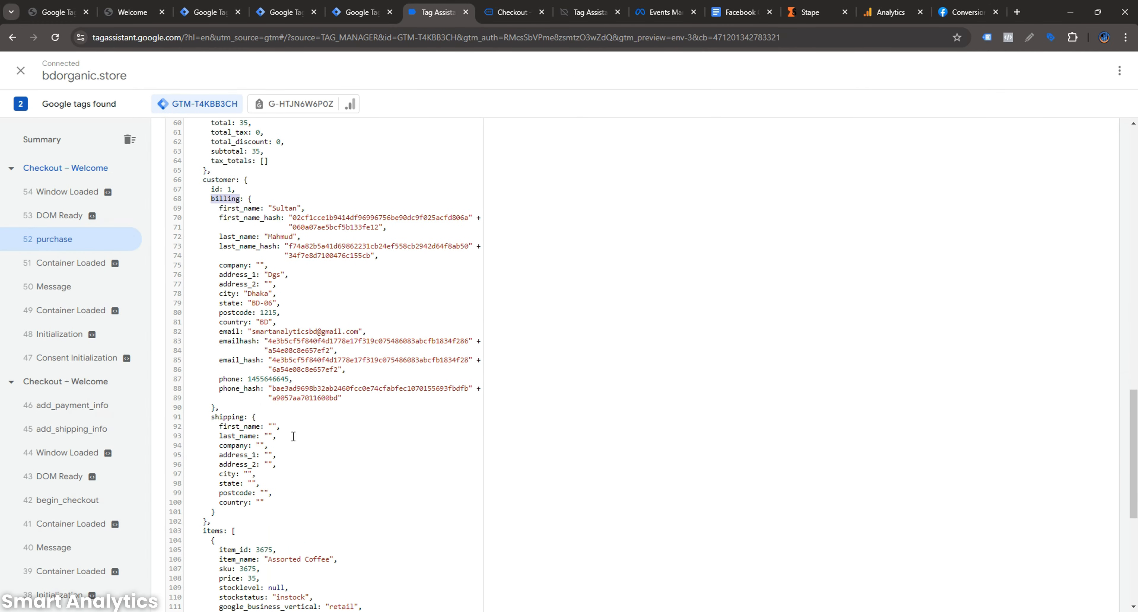
drag(239, 378, 211, 379)
key(ctrl+c)
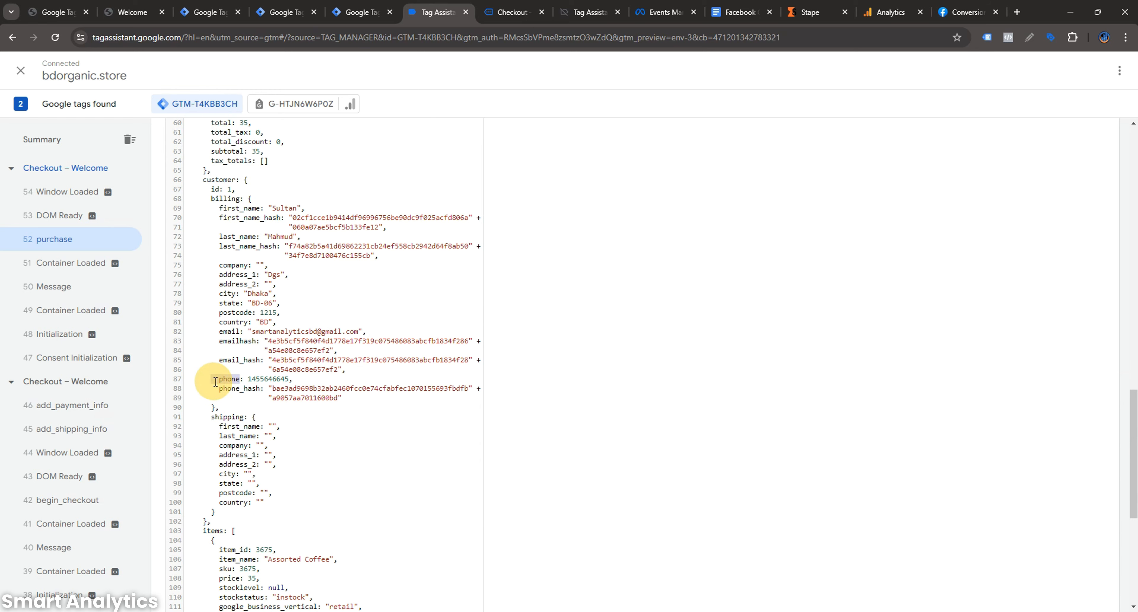
click(369, 5)
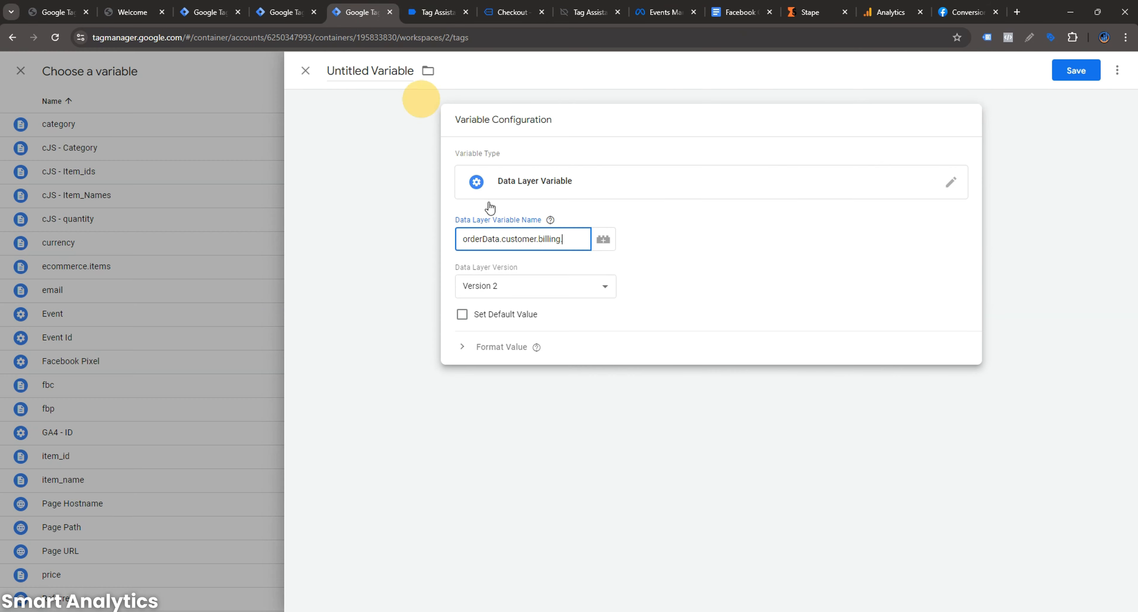
click(574, 240)
key(ctrl+v)
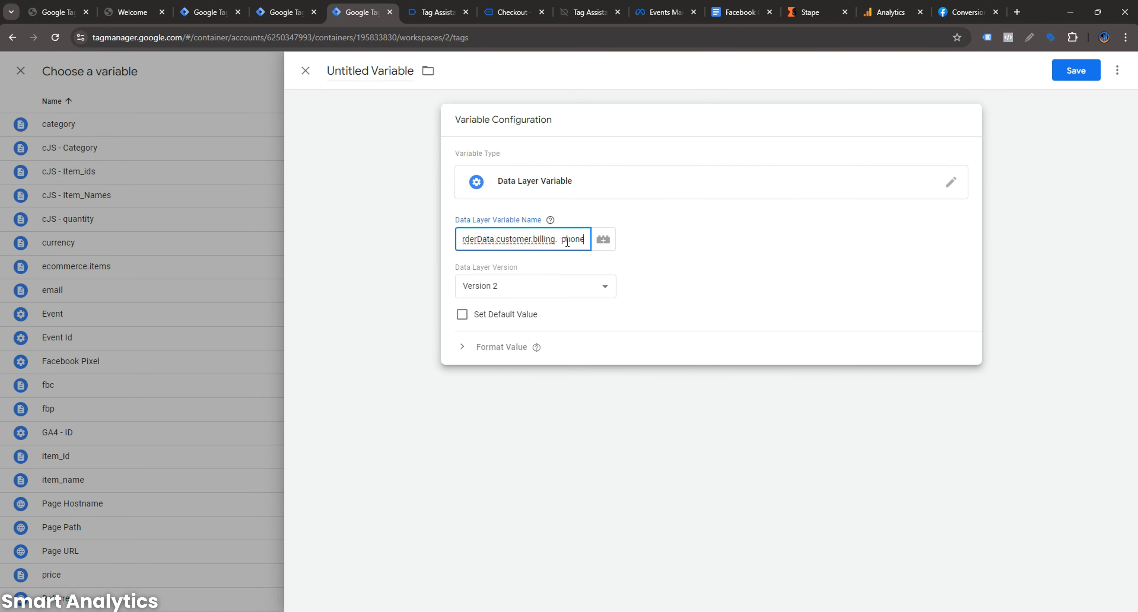
click(562, 239)
key(BackSpace)
key(BackSpace)
key(ctrl+a)
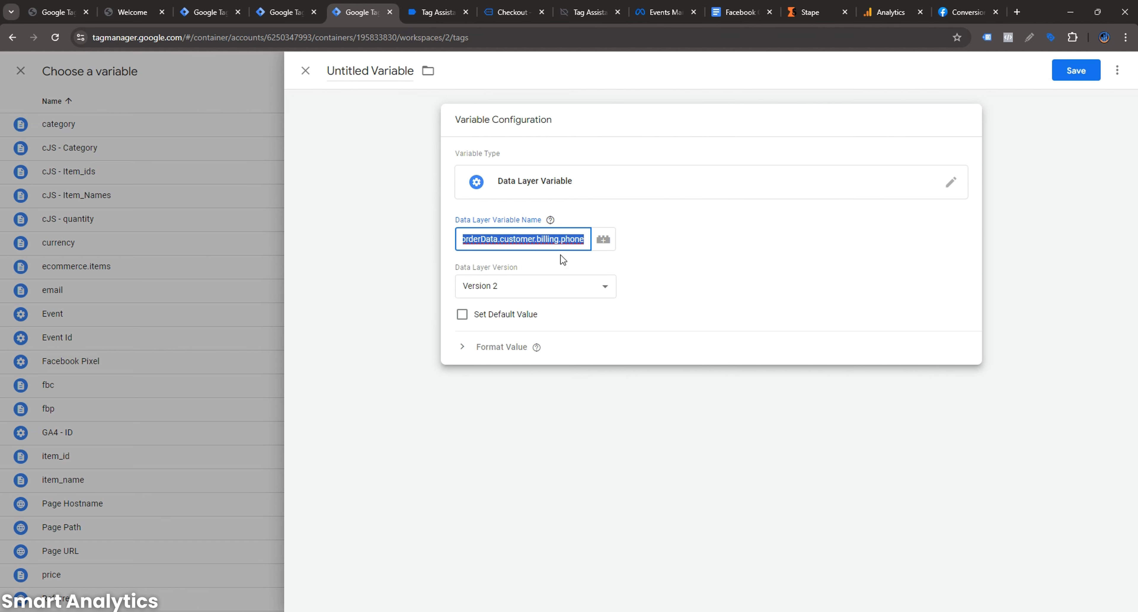
- Title the new variable "phone" and save it as the phone number parameter's value
double_click(391, 77)
triple_click(391, 77)
text(p)
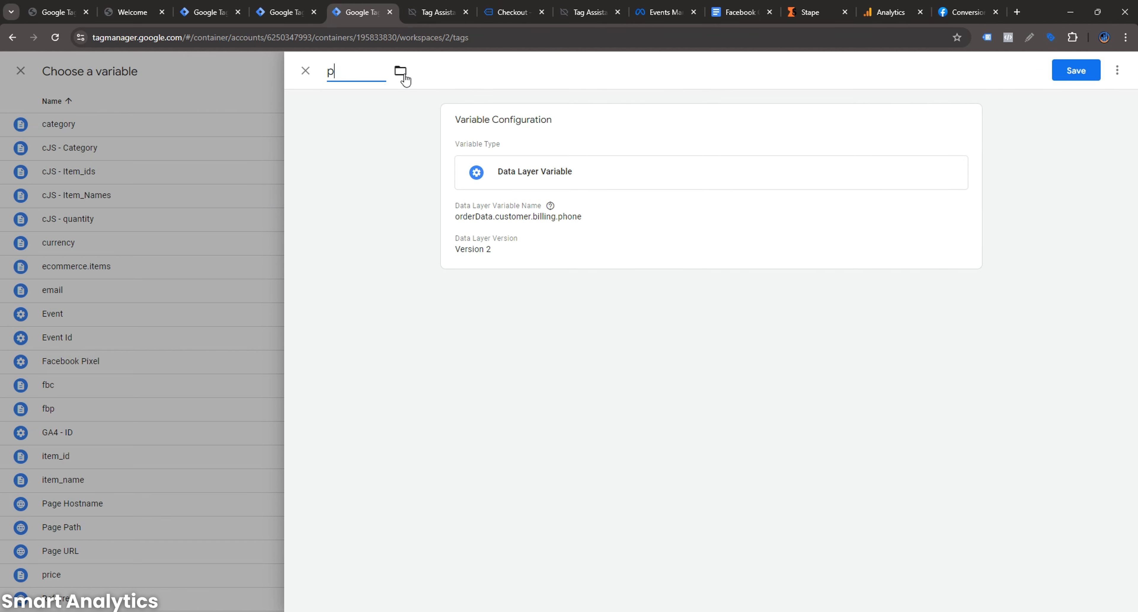
text(hone)
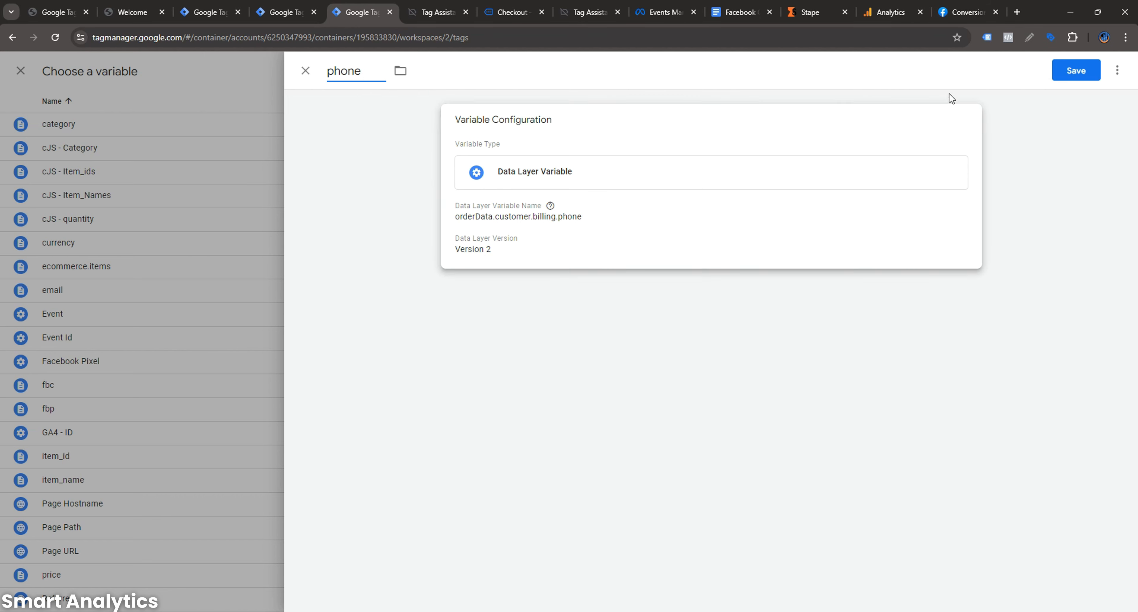
click(1076, 70)
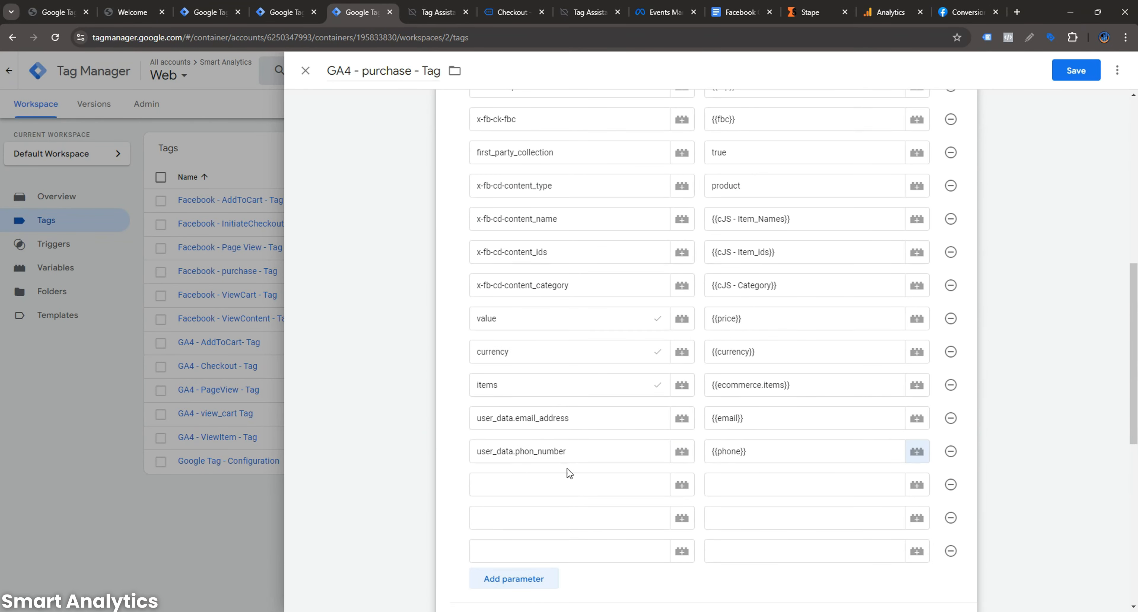
- Correct the phone parameter's name to user_data.phone_number and select the whole name
drag(576, 452, 457, 453)
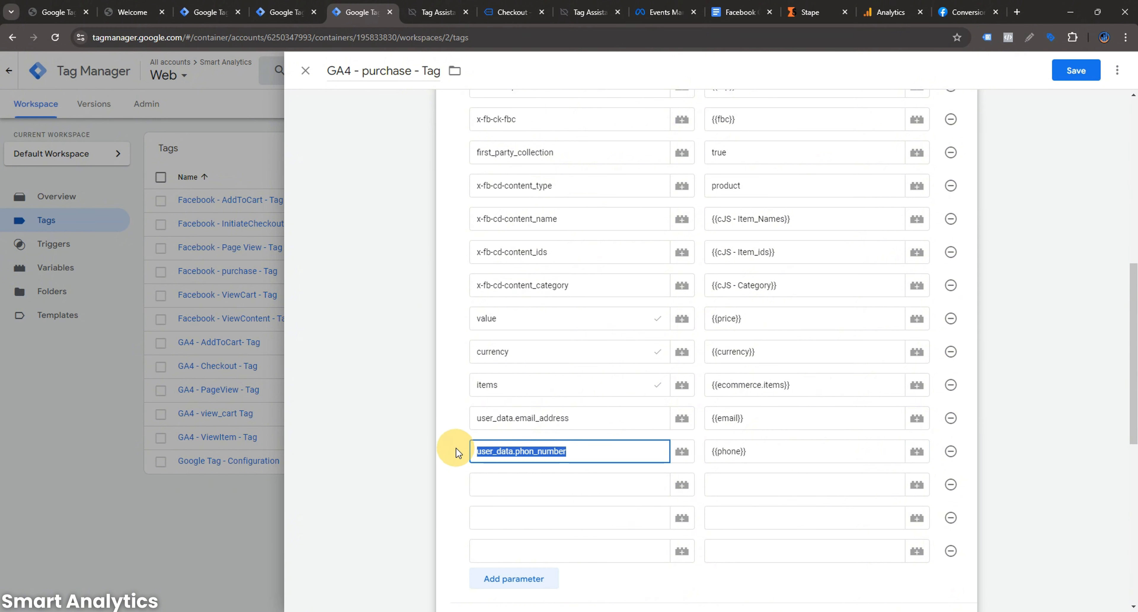
click(534, 451)
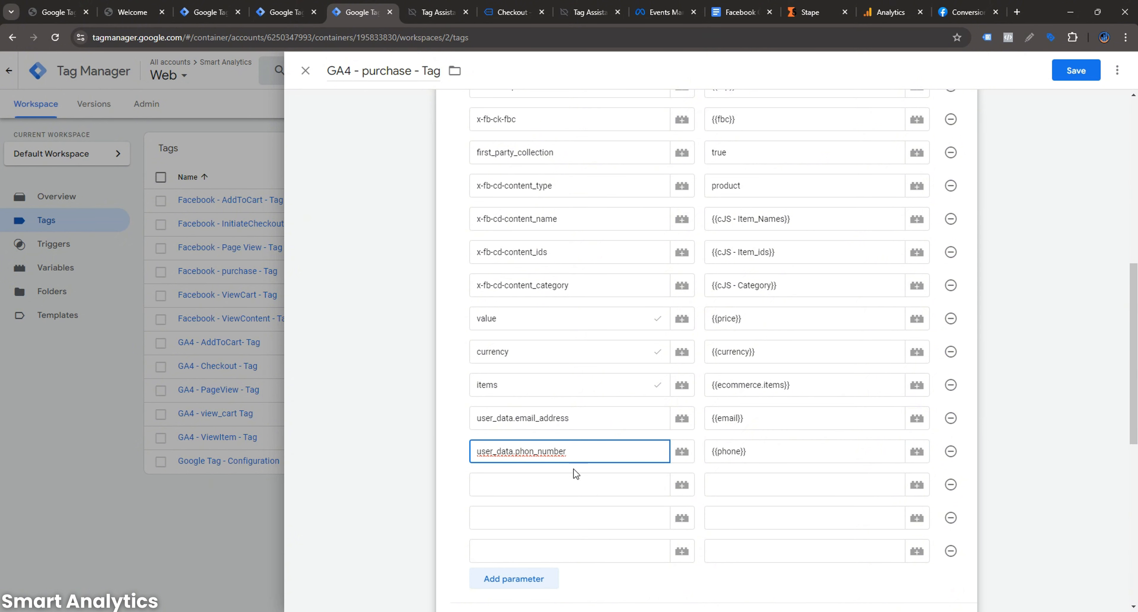
text(e)
drag(581, 452, 467, 455)
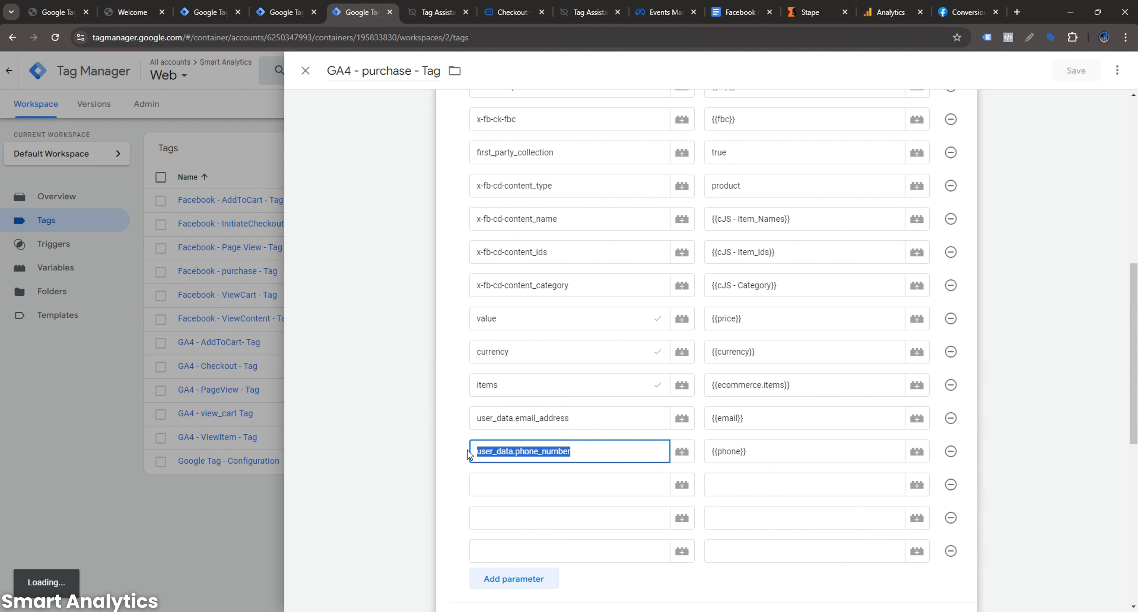
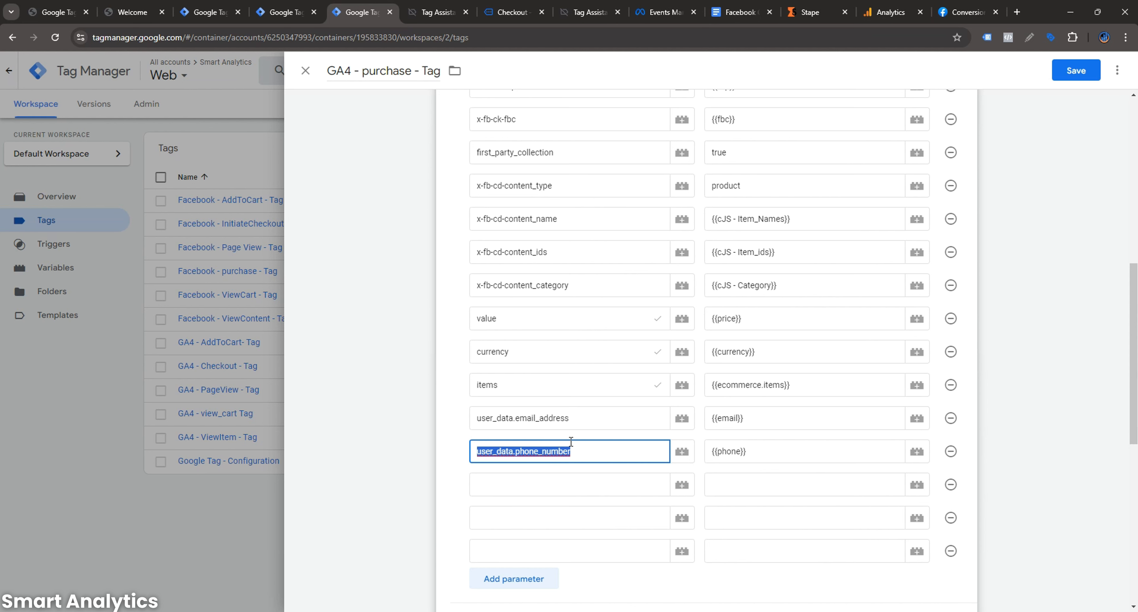
- Name the empty parameter below user_data.phone_number as user_data.first_name, reusing the copied phone parameter name
click(543, 484)
text(user_data.phone_number)
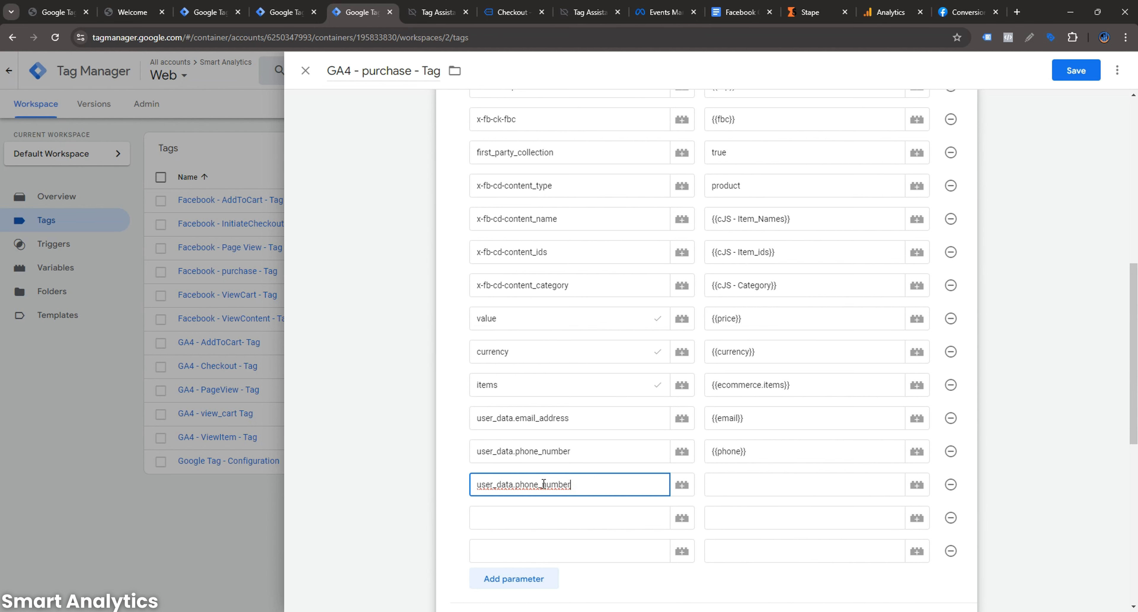
key(BackSpace)
key(BackSpace)
key(BackSpace)
key(BackSpace)
key(BackSpace)
key(BackSpace)
key(BackSpace)
key(BackSpace)
key(BackSpace)
key(BackSpace)
key(BackSpace)
key(BackSpace)
text(first_name)
- Copy the user_data.first_name parameter name into the next empty row and change it to user_data.last_name
key(ctrl+a)
key(ctrl+c)
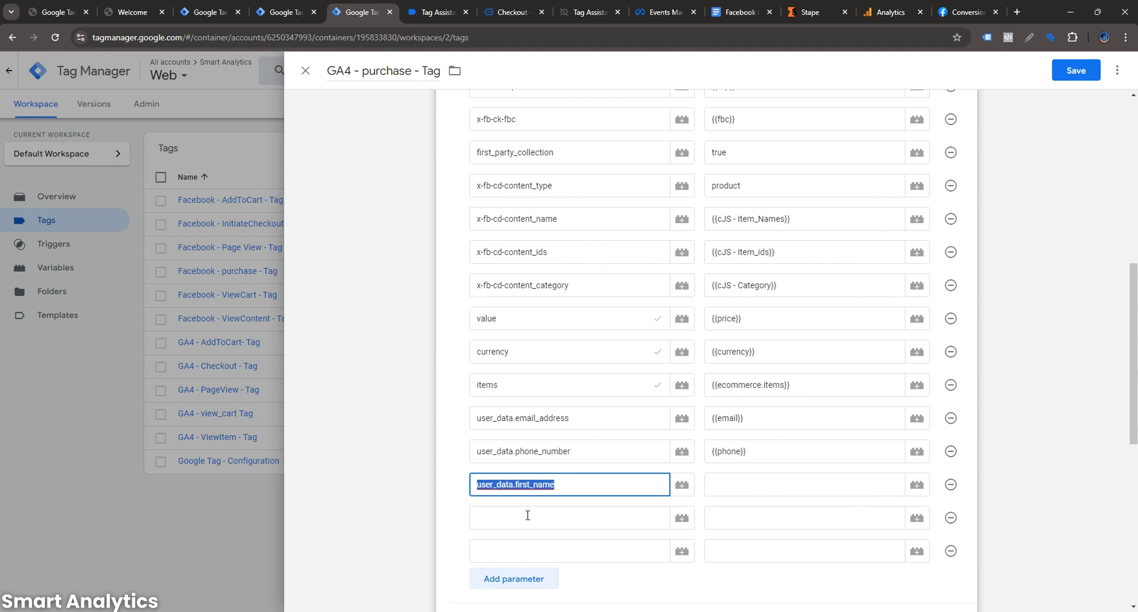
click(526, 515)
key(ctrl+v)
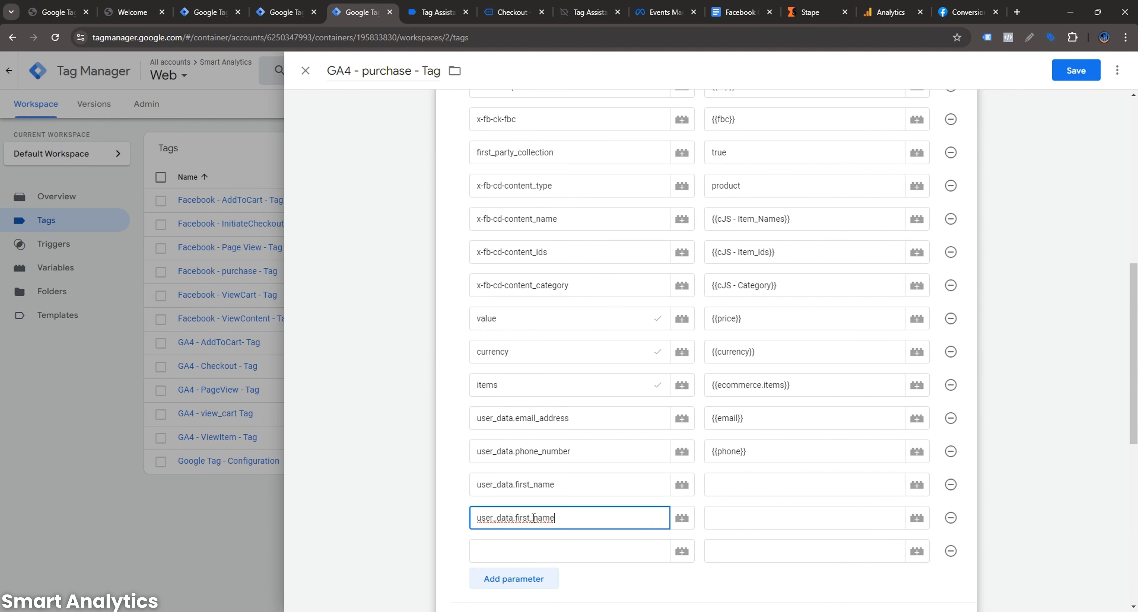
click(533, 518)
key(BackSpace)
key(BackSpace)
key(BackSpace)
key(BackSpace)
key(BackSpace)
text(last)
- Add three more blank event parameter rows to the purchase tag
scroll(530, 498, down, 3)
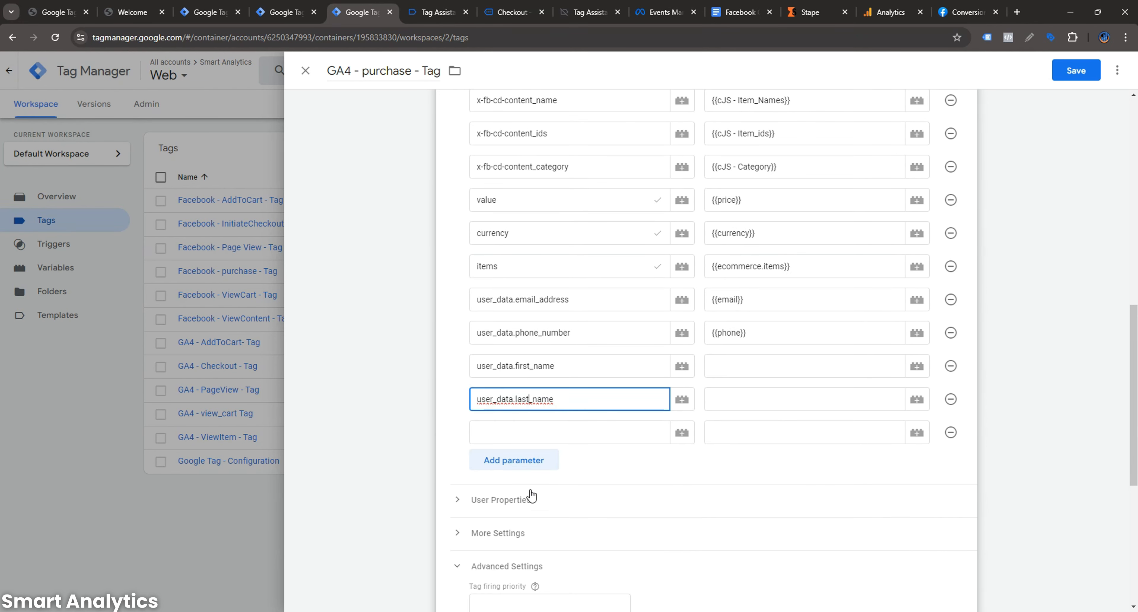
click(523, 463)
click(517, 493)
click(520, 525)
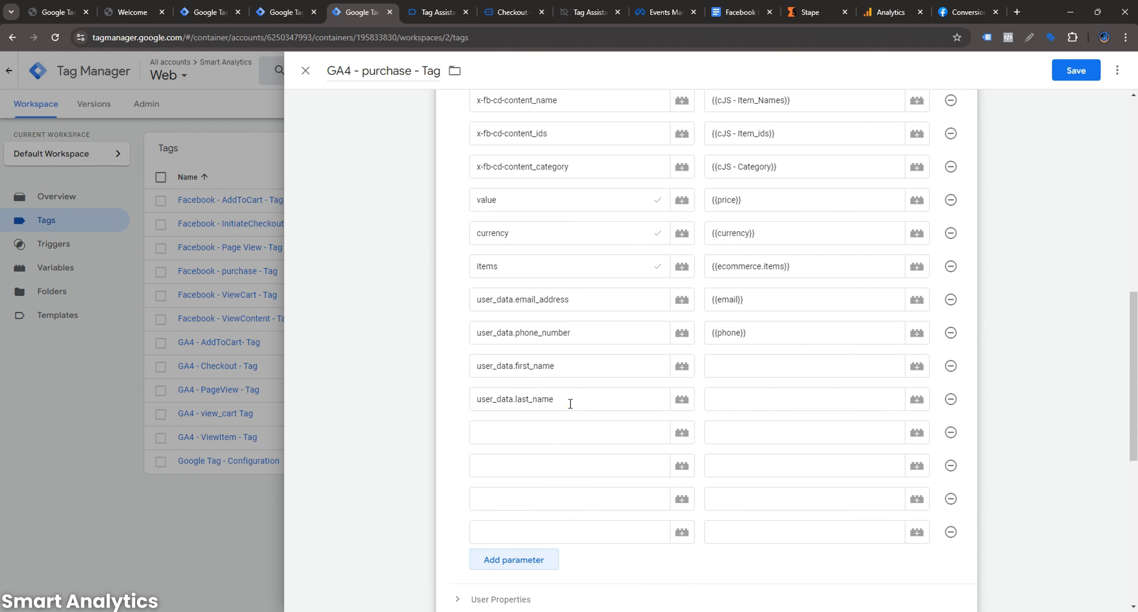
- Copy the user_data.last_name parameter name into the row below and change it to user_data.country
triple_click(570, 398)
key(ctrl+c)
click(529, 433)
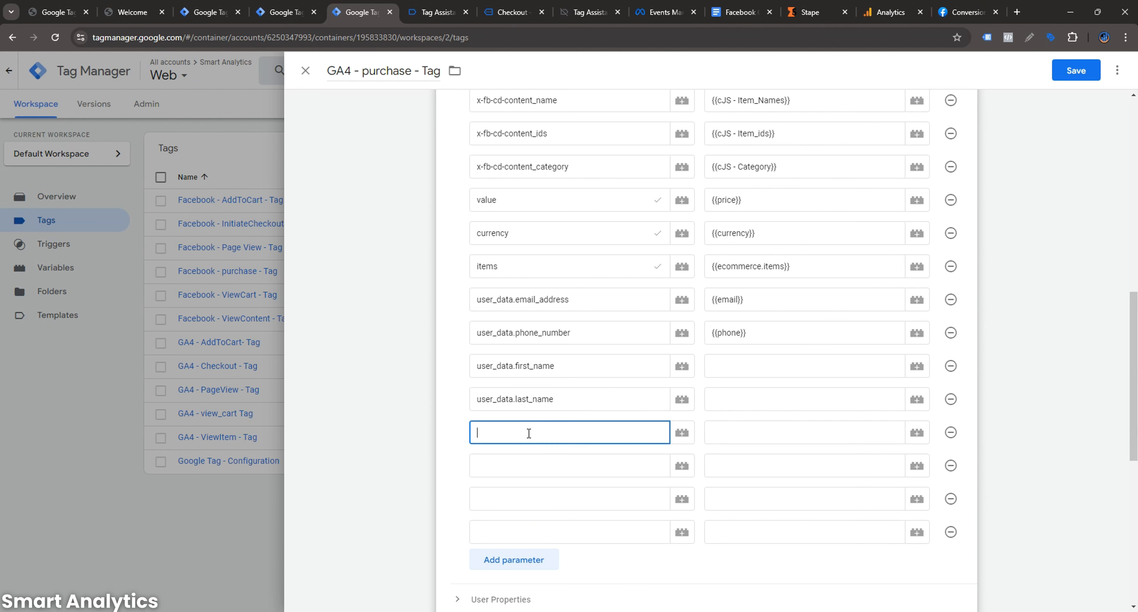
key(ctrl+v)
key(BackSpace)
key(BackSpace)
key(BackSpace)
key(BackSpace)
text(countr)
- Name the parameter below user_data.country as user_data.city, reusing the copied user_data prefix
click(520, 457)
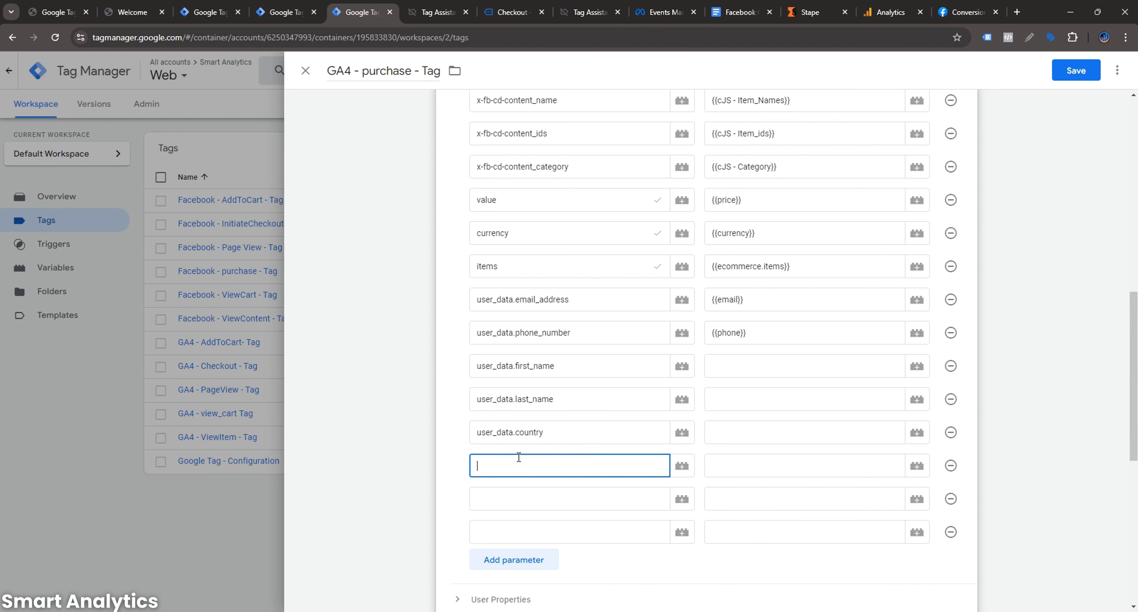
key(ctrl+v)
drag(515, 466, 590, 465)
key(BackSpace)
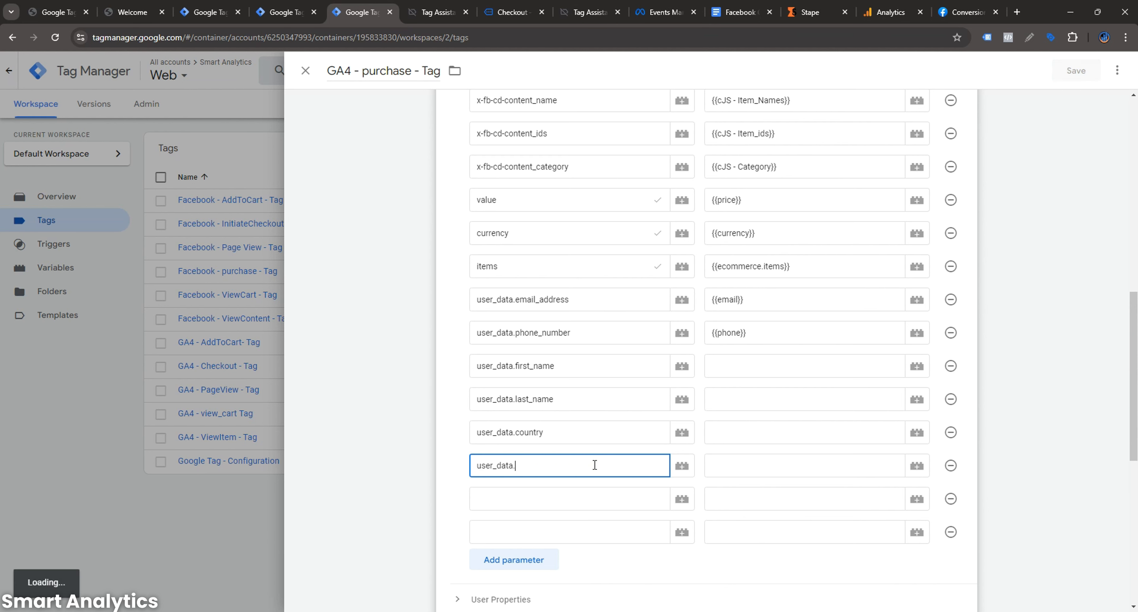
text(city)
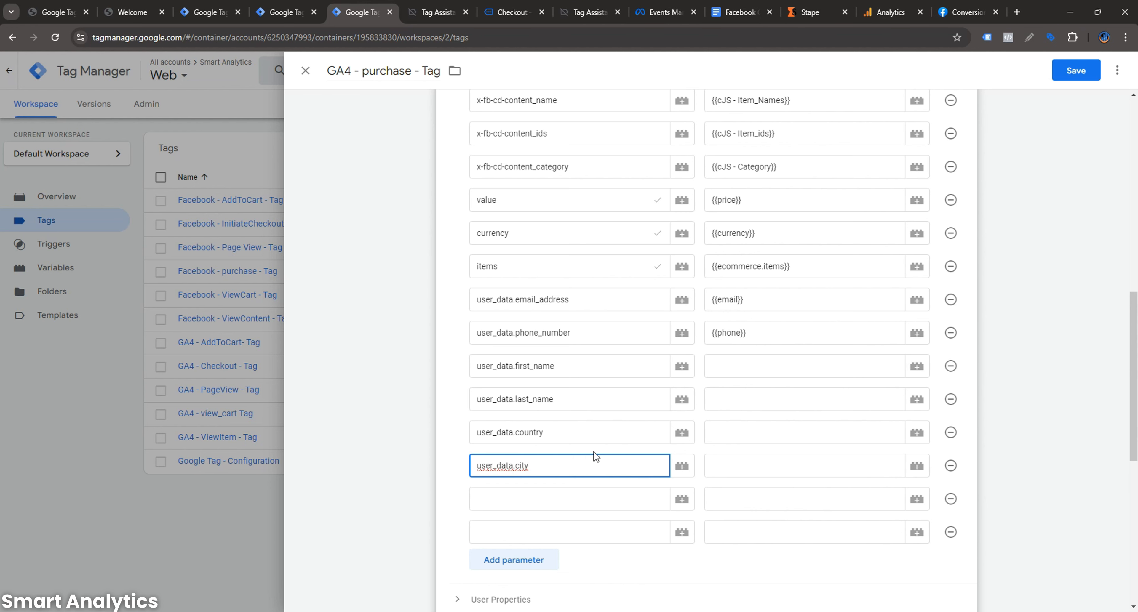
- Copy the user_data.city parameter name into the next row and change it to user_data.postal_code
key(ctrl+a)
key(ctrl+c)
click(568, 498)
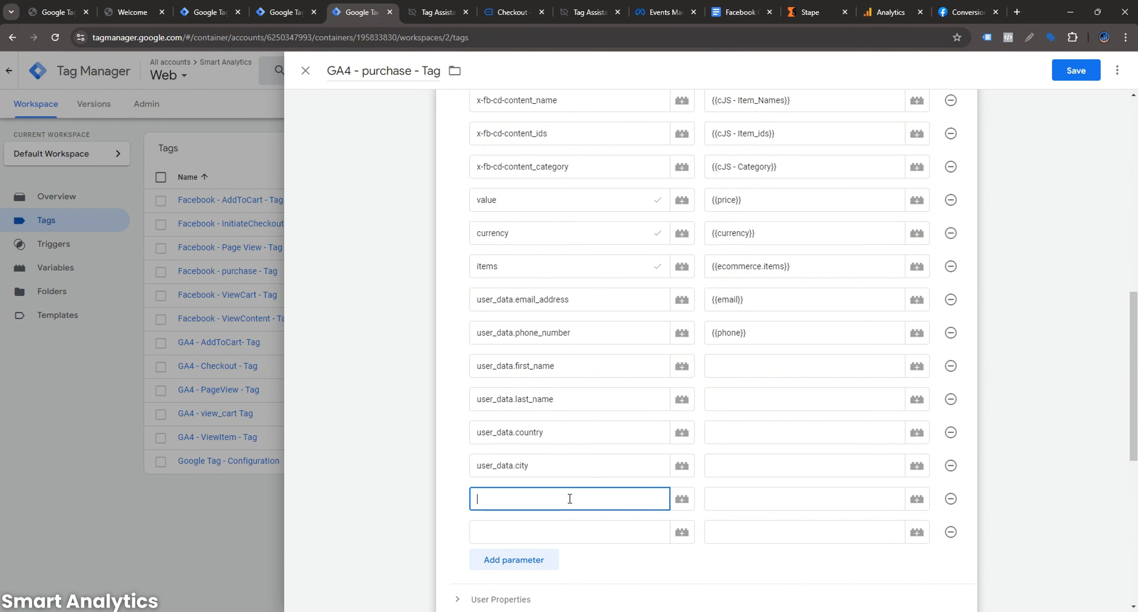
key(ctrl+v)
key(BackSpace)
text(_c)
- Name the last empty event parameter transaction_id
click(543, 537)
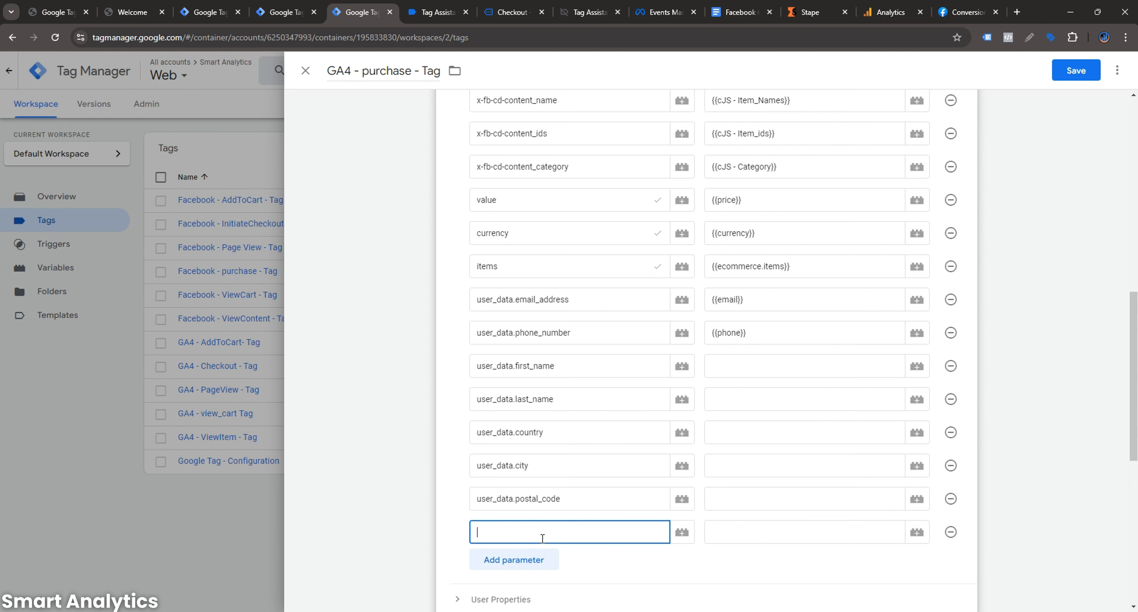
text(transaction_it)
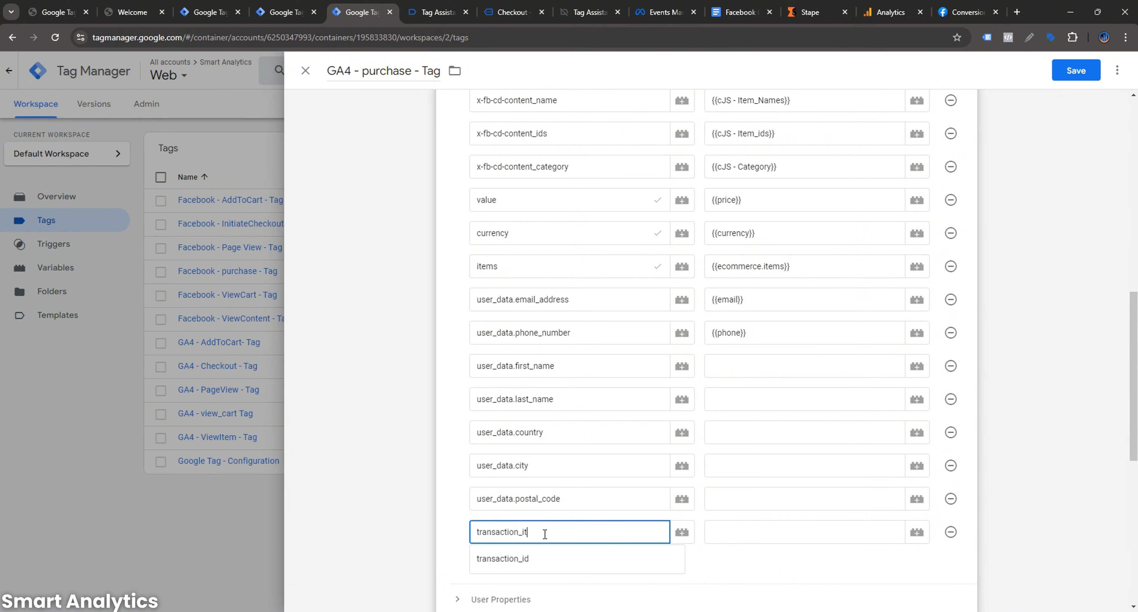
scroll(557, 500, down, 4)
text(ction_it)
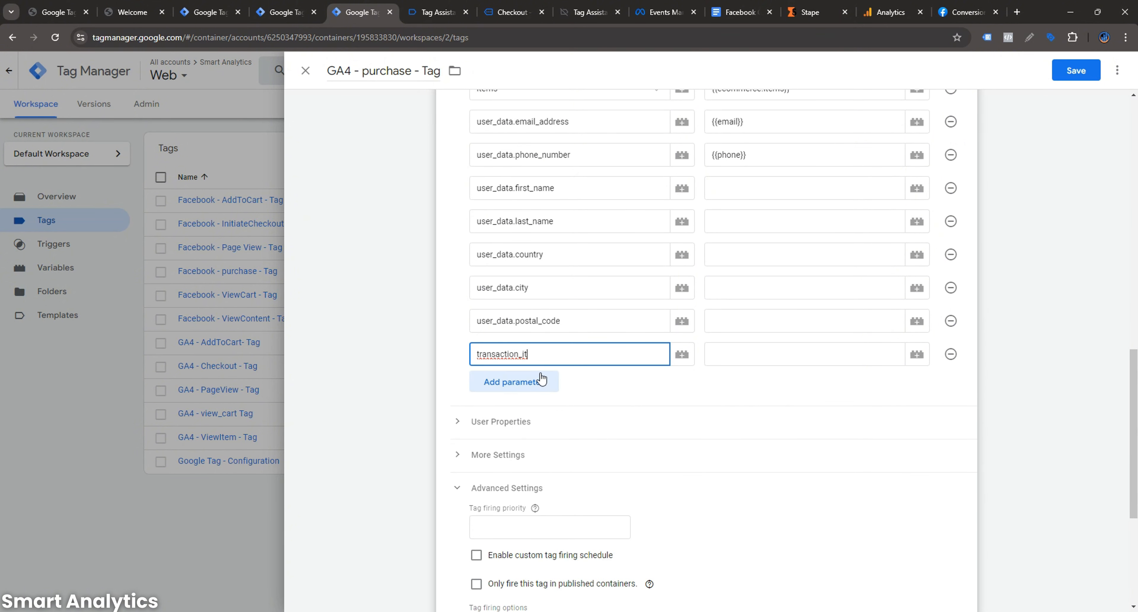
key(BackSpace)
text(d)
- Add an event parameter named shipping, followed by two more blank parameter rows
click(516, 381)
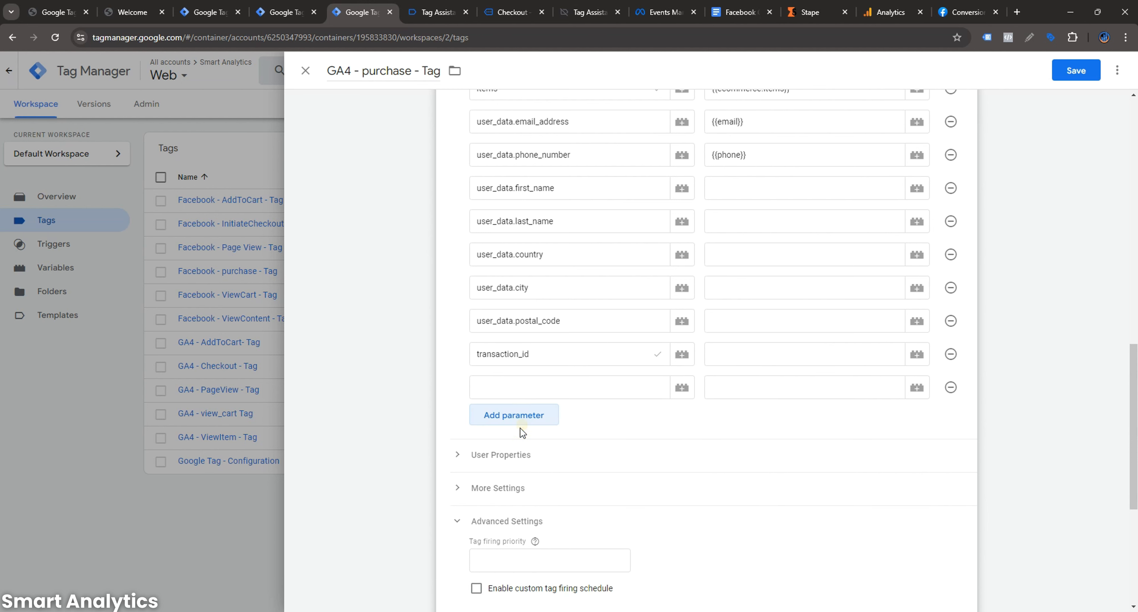
mouse_move(652, 358)
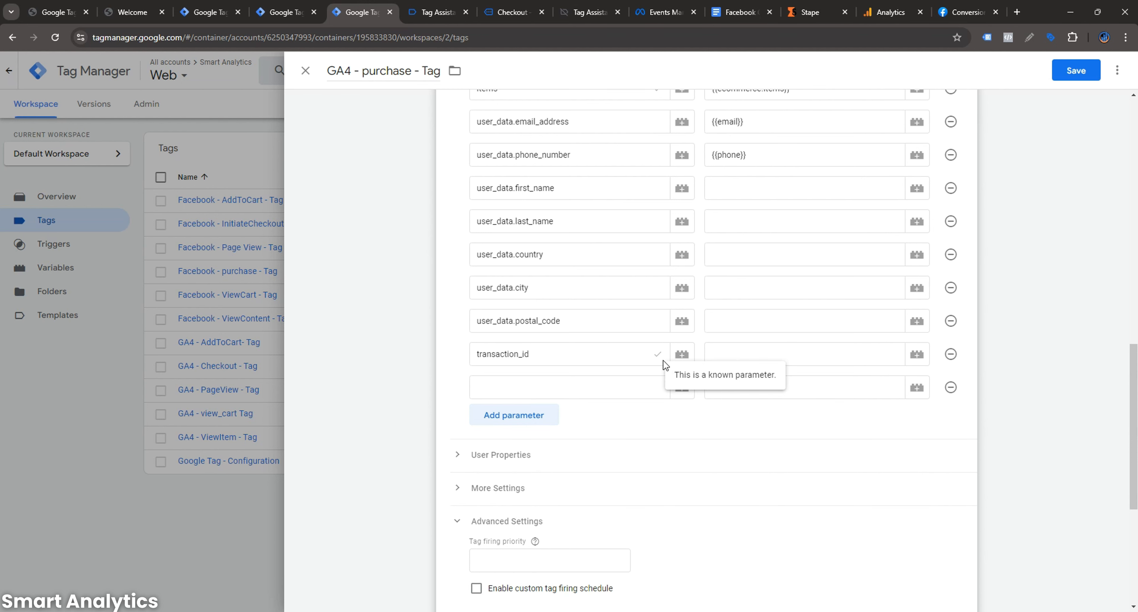
click(552, 388)
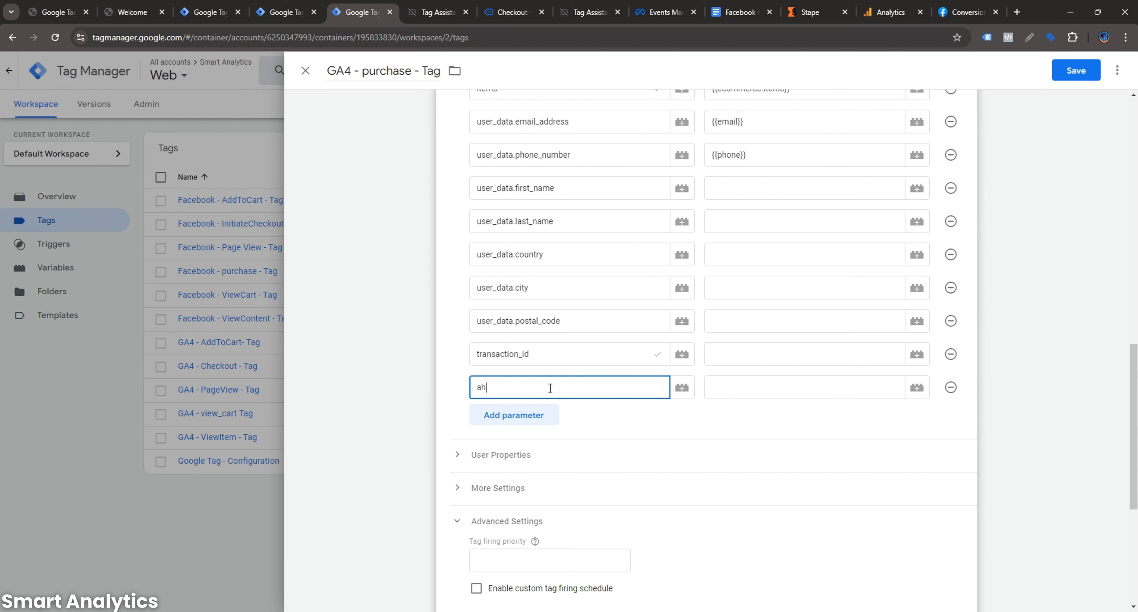
key(BackSpace)
key(BackSpace)
text(shg)
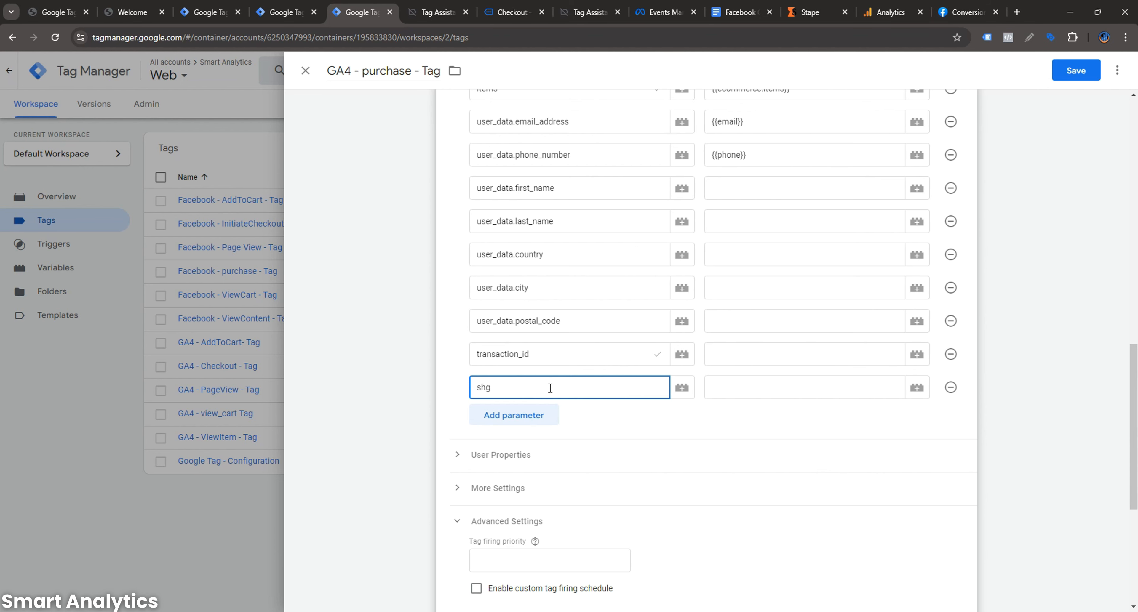
key(BackSpace)
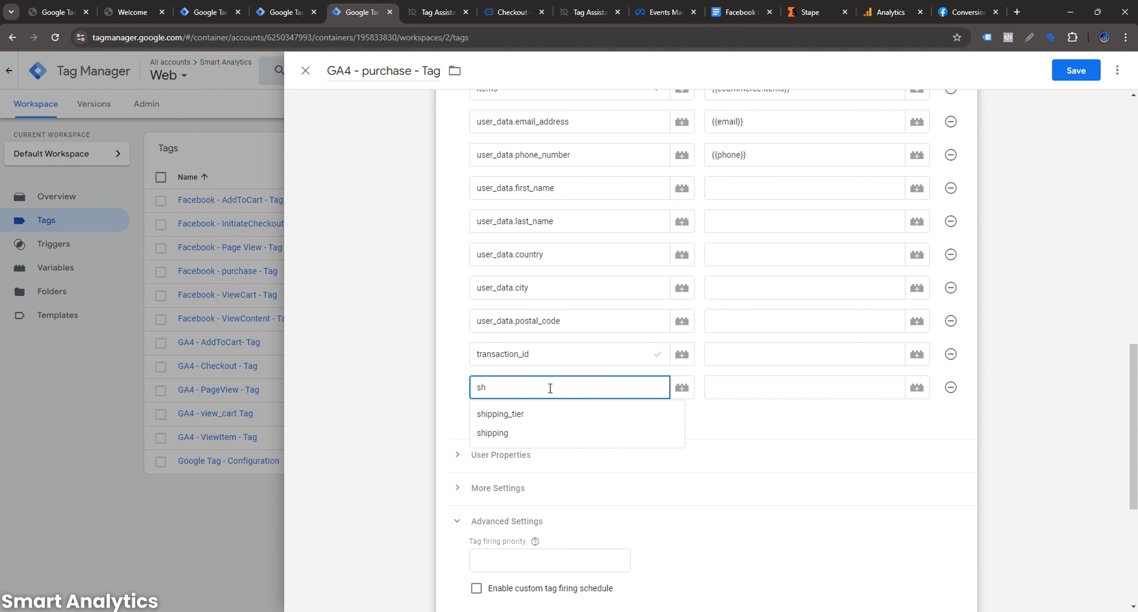
click(523, 433)
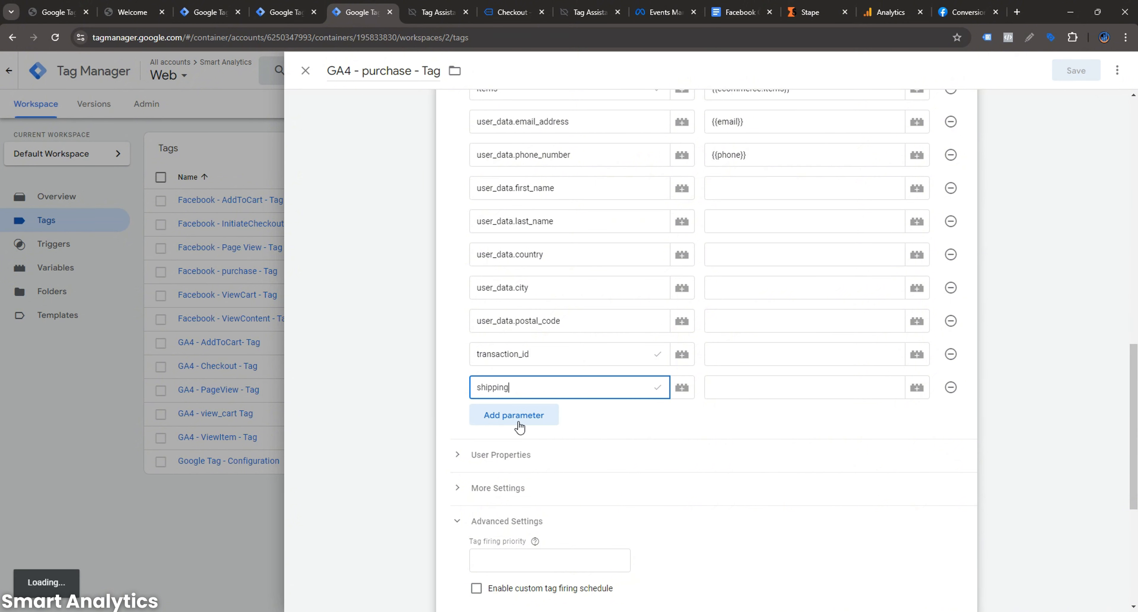
double_click(512, 417)
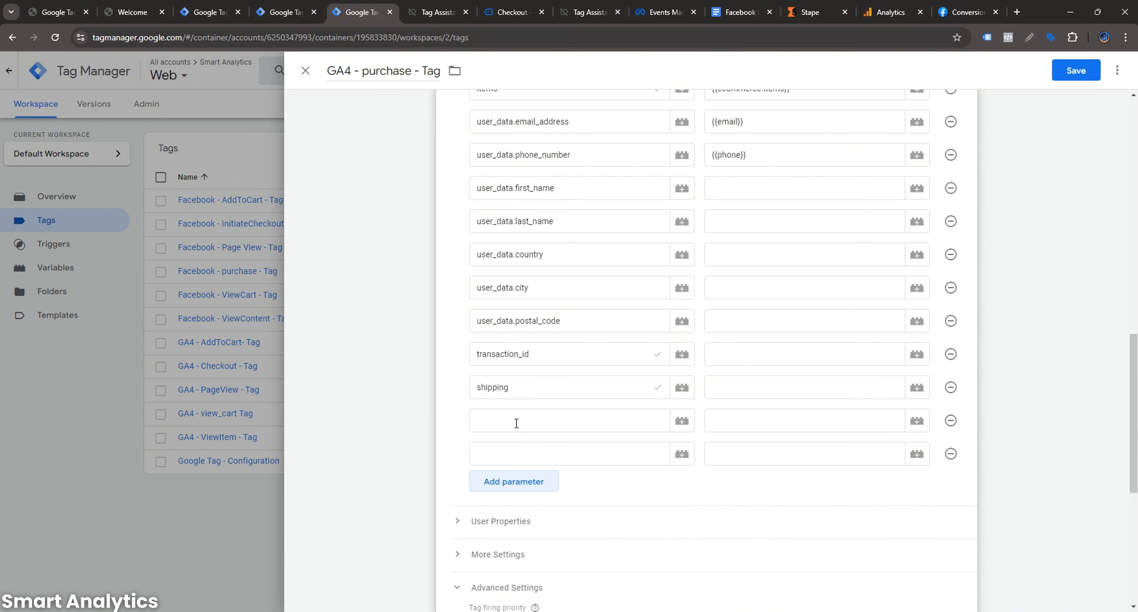
click(516, 423)
text(ite)
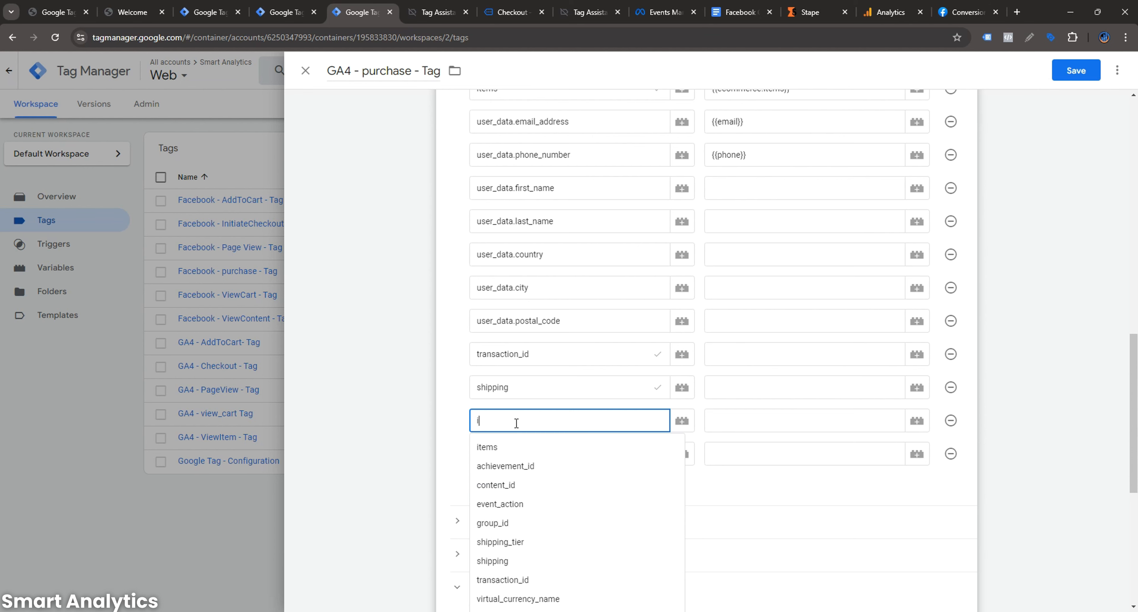
click(508, 449)
drag(528, 423, 460, 422)
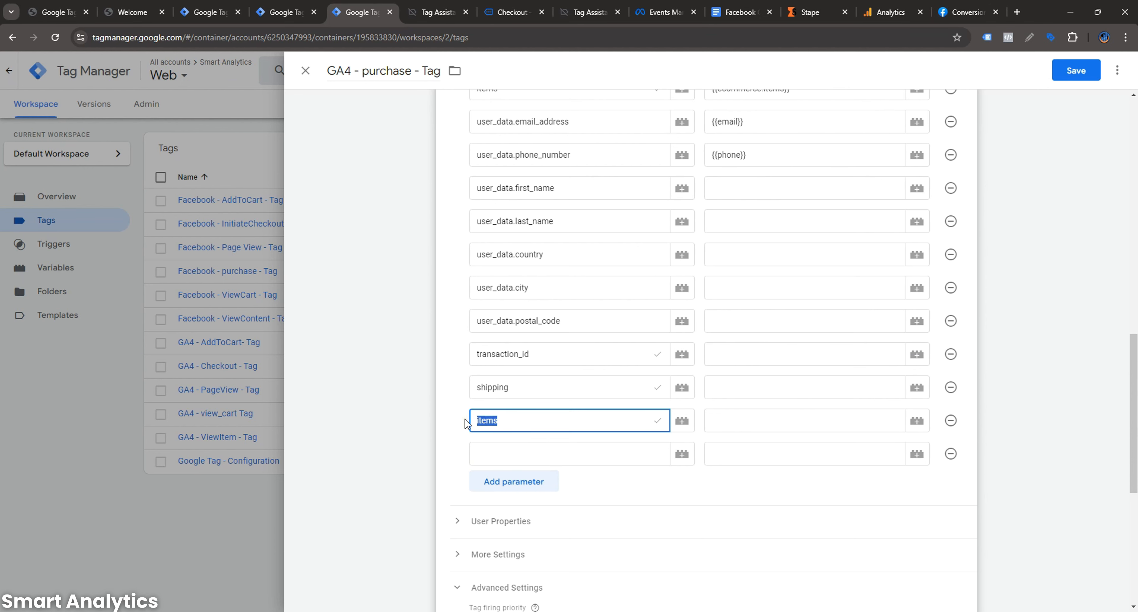
key(BackSpace)
- Name the two blank event parameters below shipping as tax and affiliation
scroll(561, 419, up, 3)
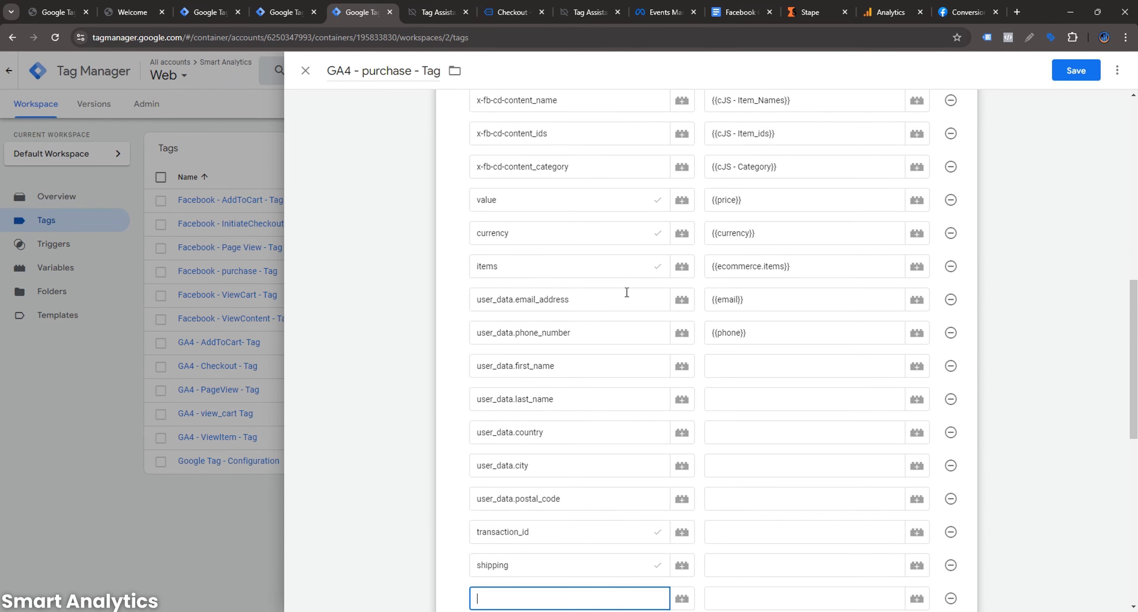
scroll(627, 292, down, 4)
scroll(579, 379, up, 5)
scroll(597, 388, down, 3)
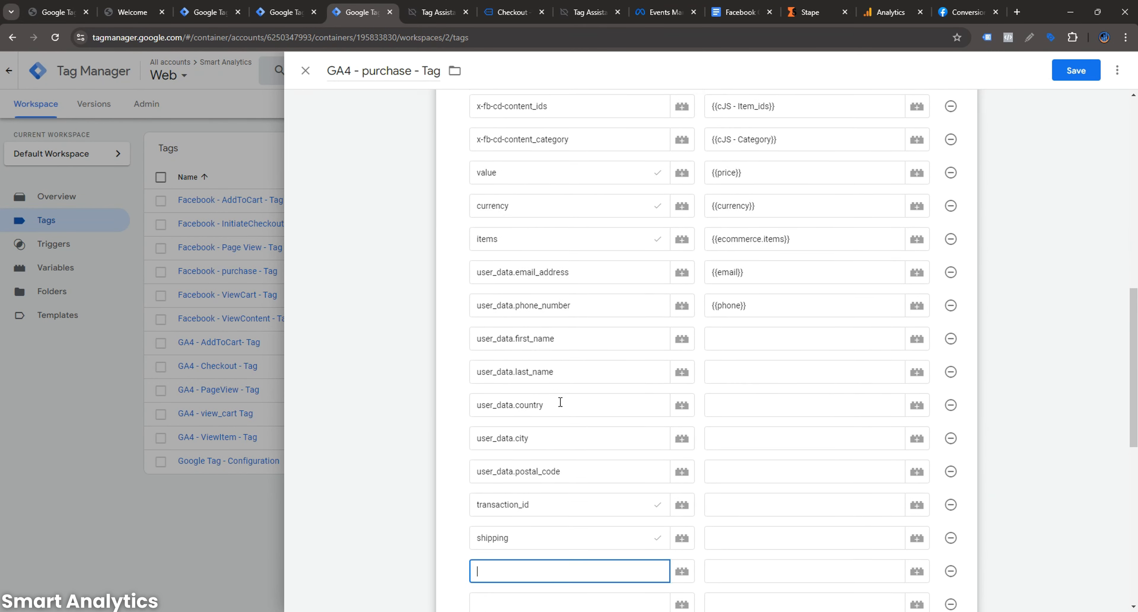
scroll(560, 402, down, 3)
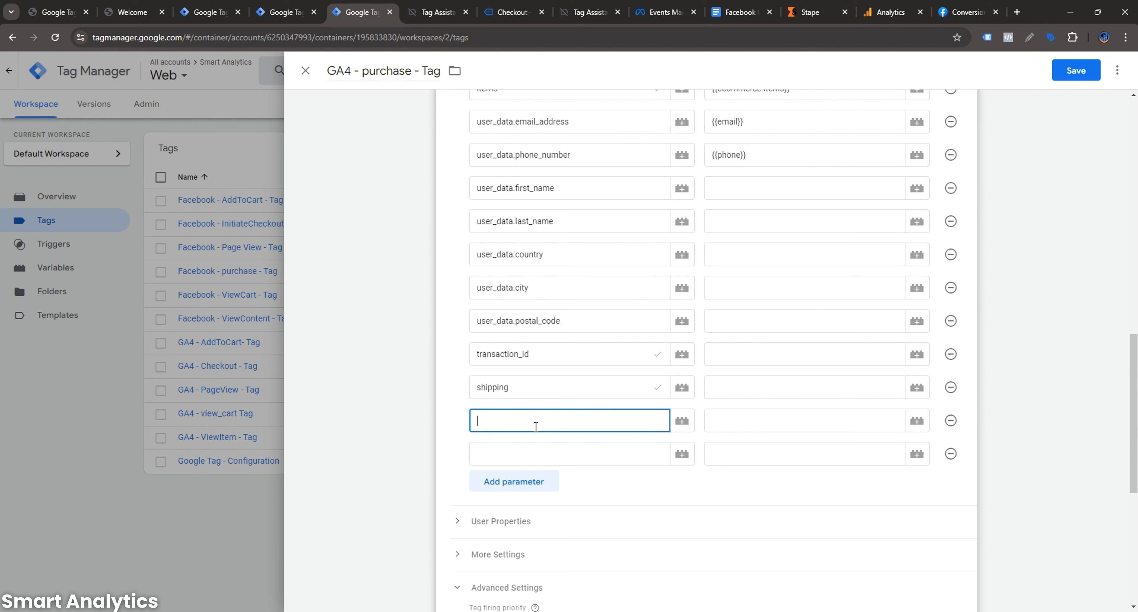
text(tax)
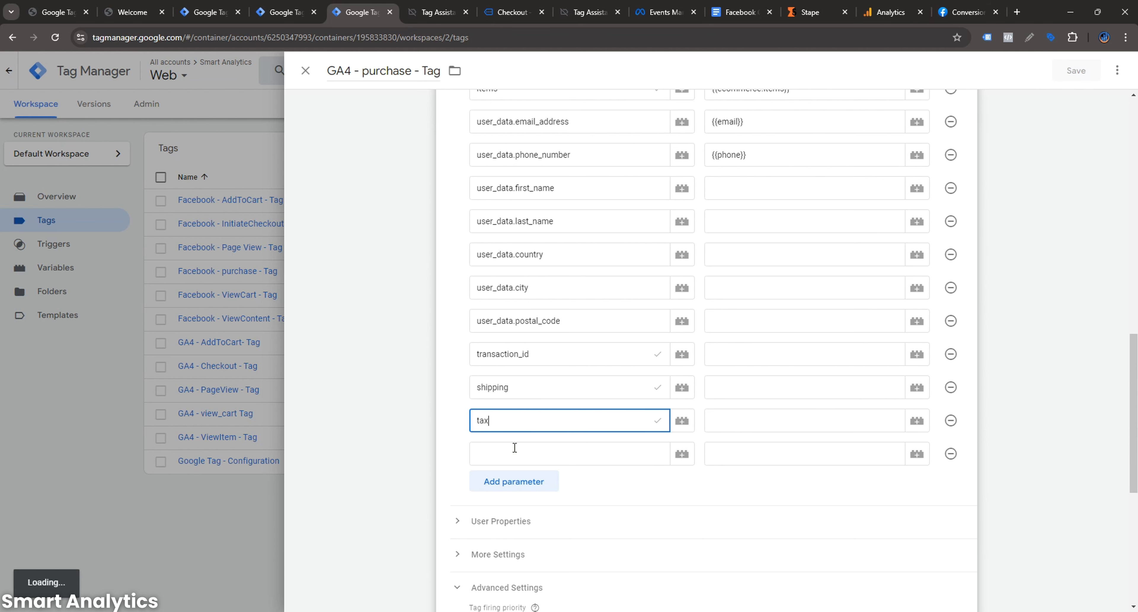
click(514, 447)
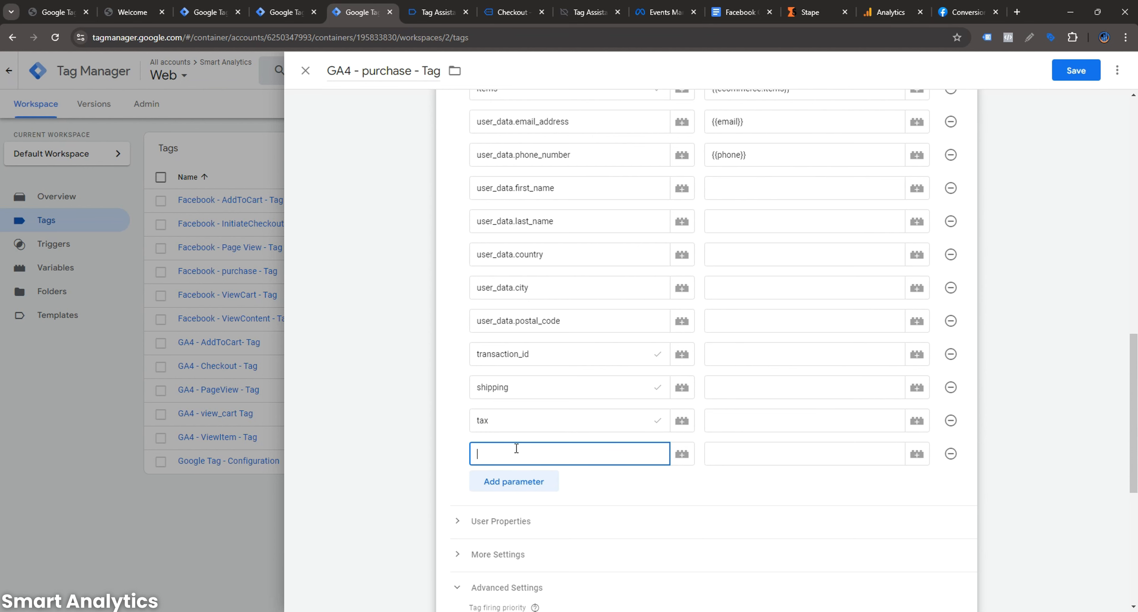
text(aff)
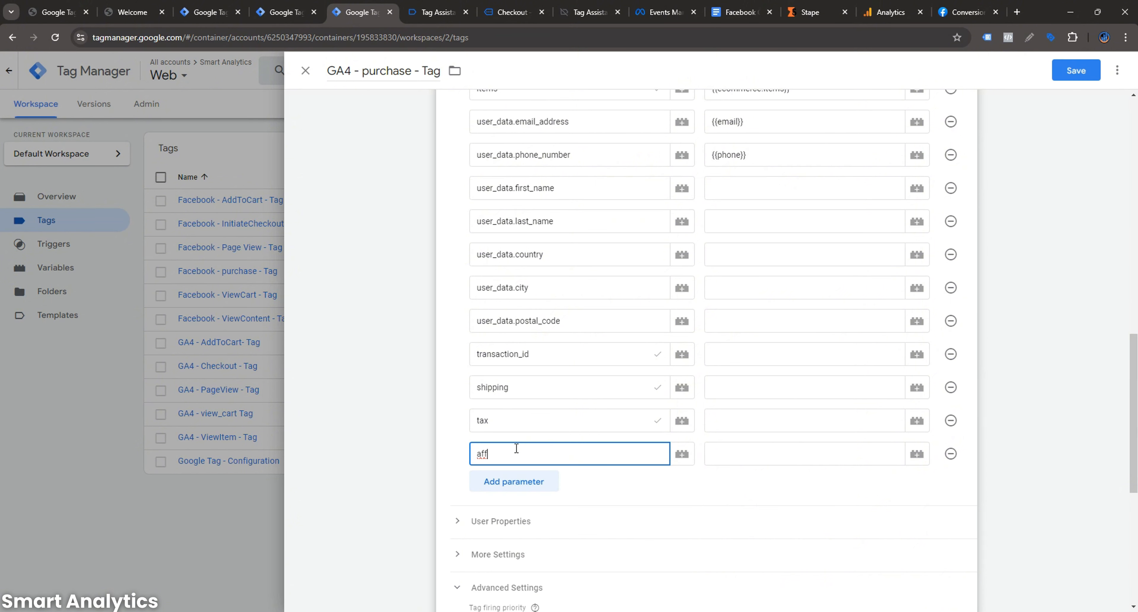
text(iliation)
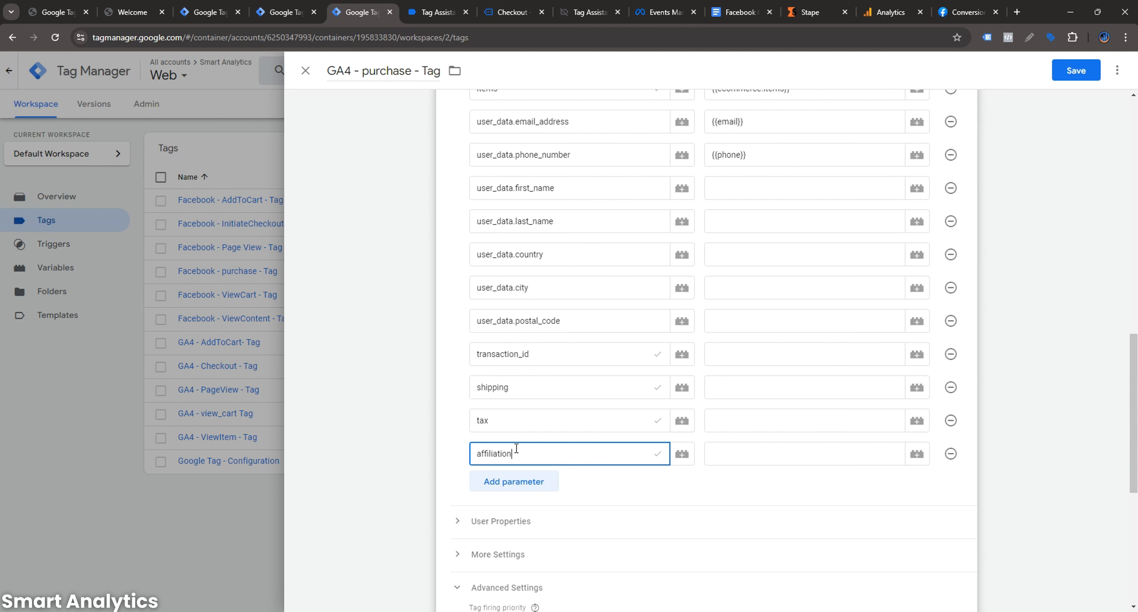
- Add another event parameter named coupon below affiliation
click(516, 477)
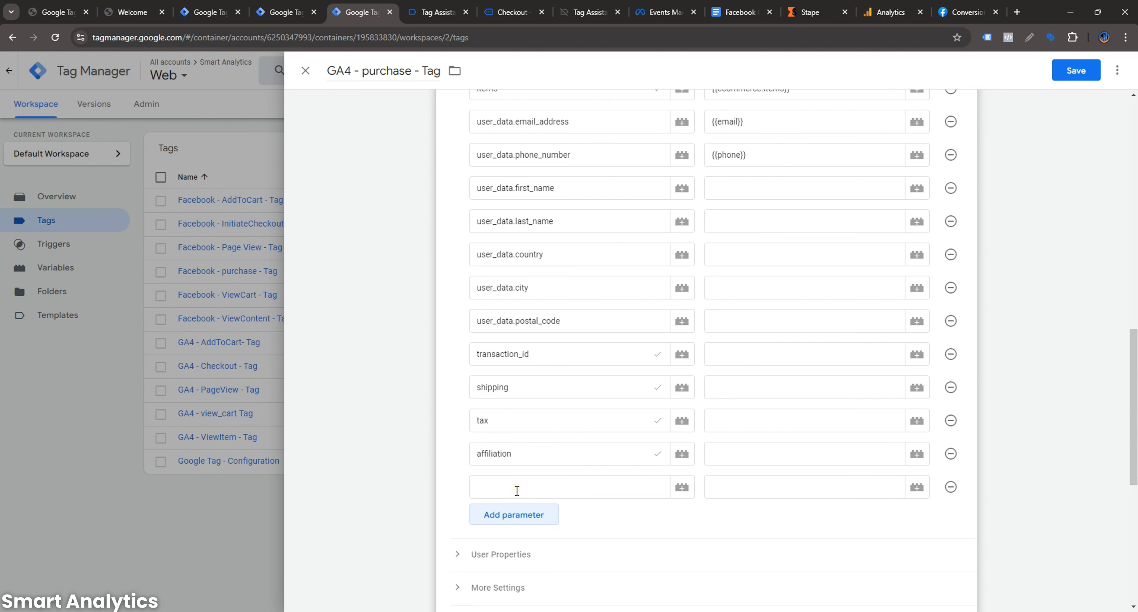
click(515, 484)
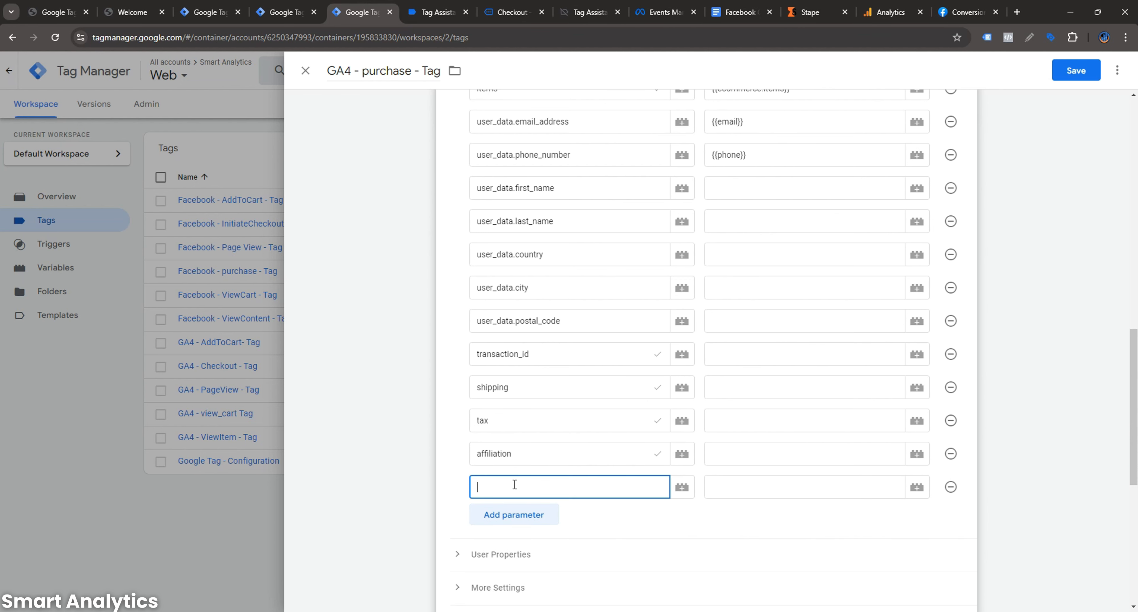
text(coupon)
- Start a new Data Layer Variable as the value of the user_data.first_name parameter
scroll(621, 411, up, 3)
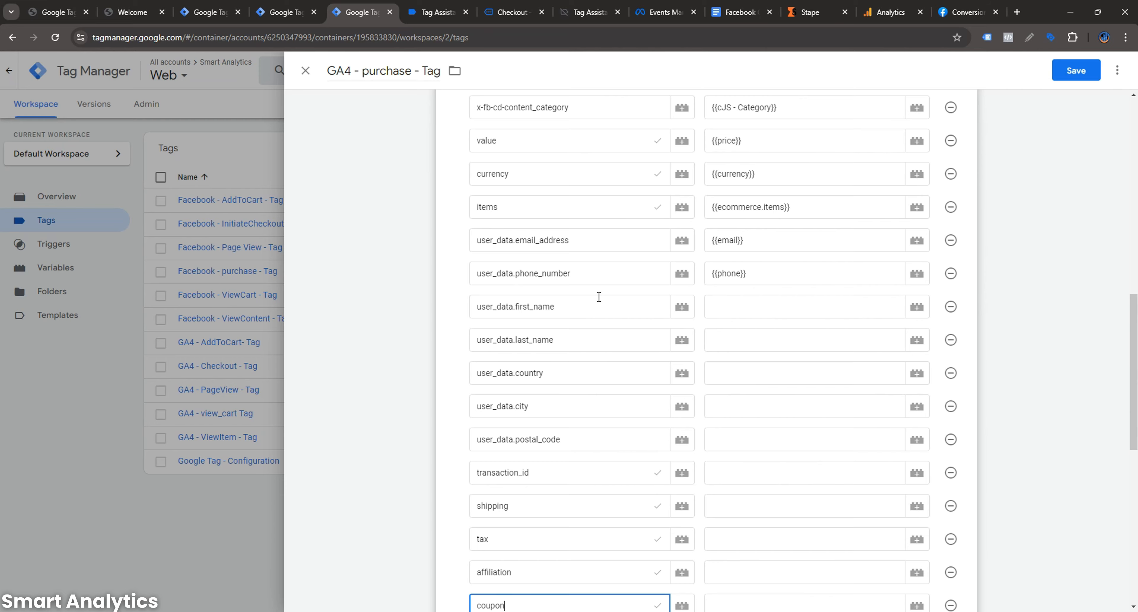
click(767, 310)
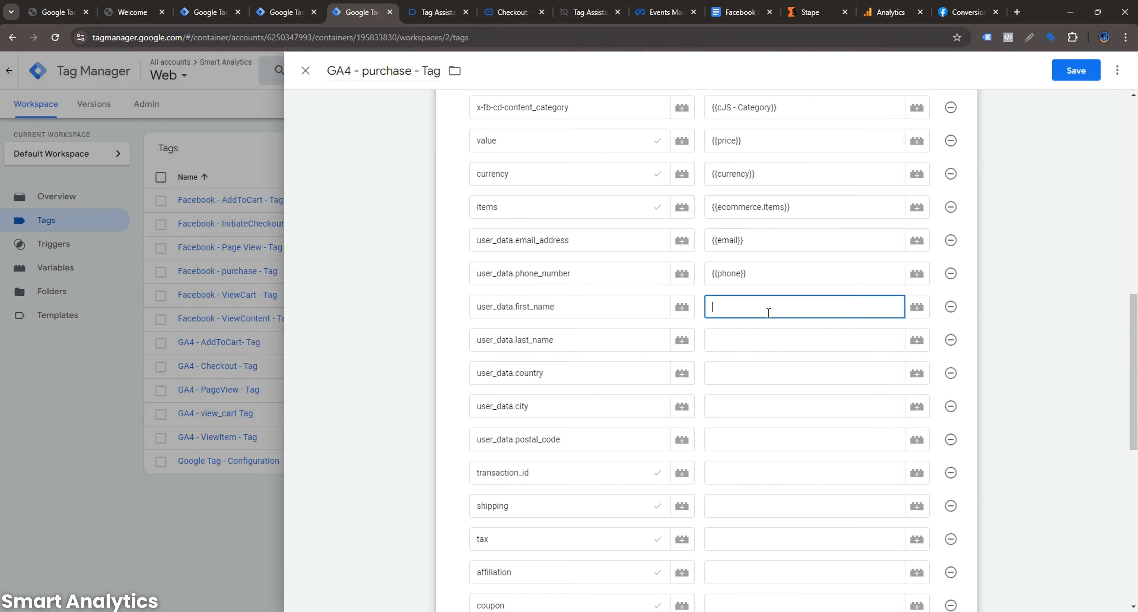
click(916, 306)
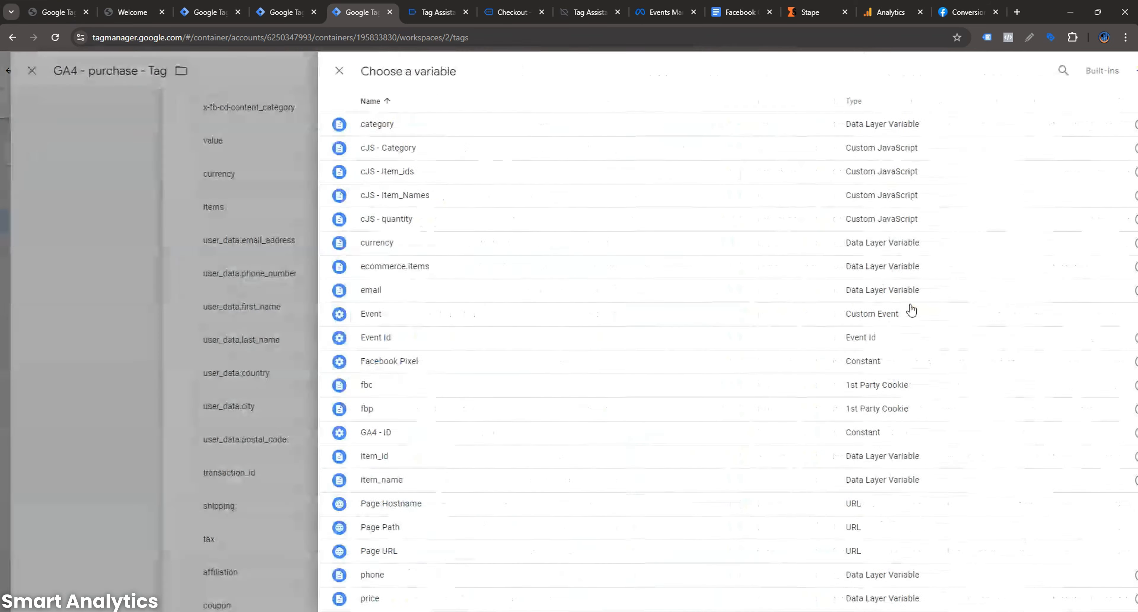
click(1106, 72)
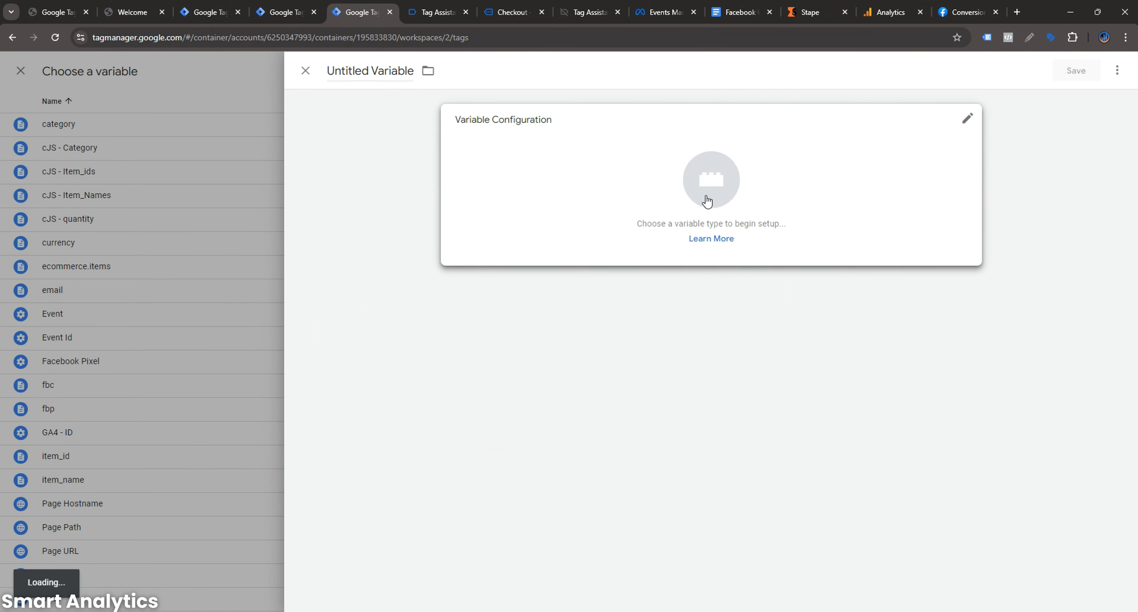
click(744, 262)
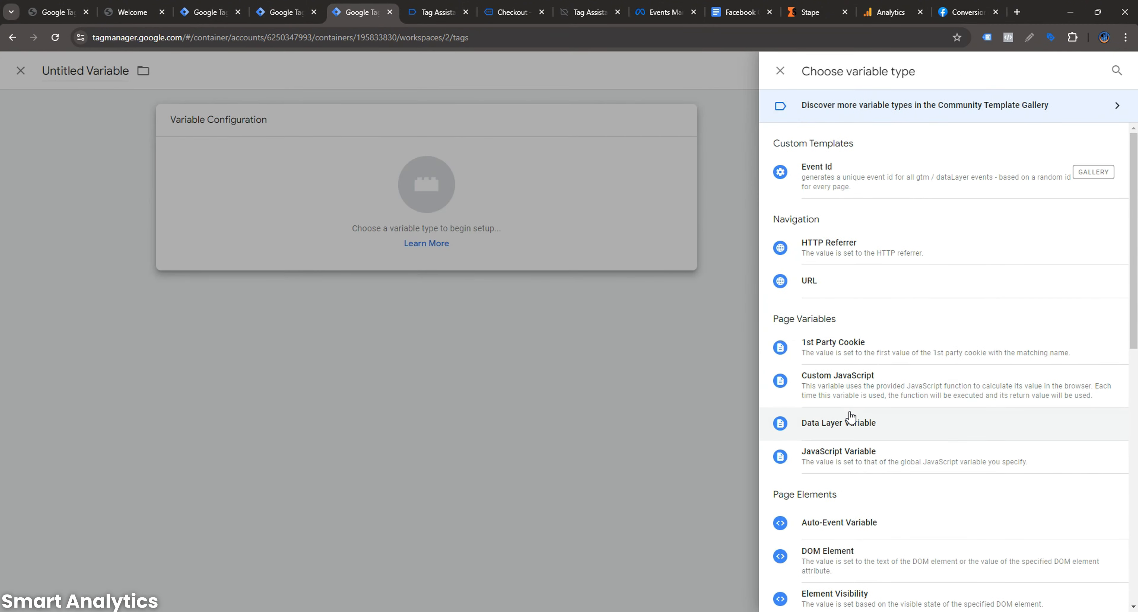
click(851, 423)
- Copy the orderData key from the purchase event in Tag Assistant and enter "orderData." as the Data Layer Variable Name in Tag Manager
click(438, 12)
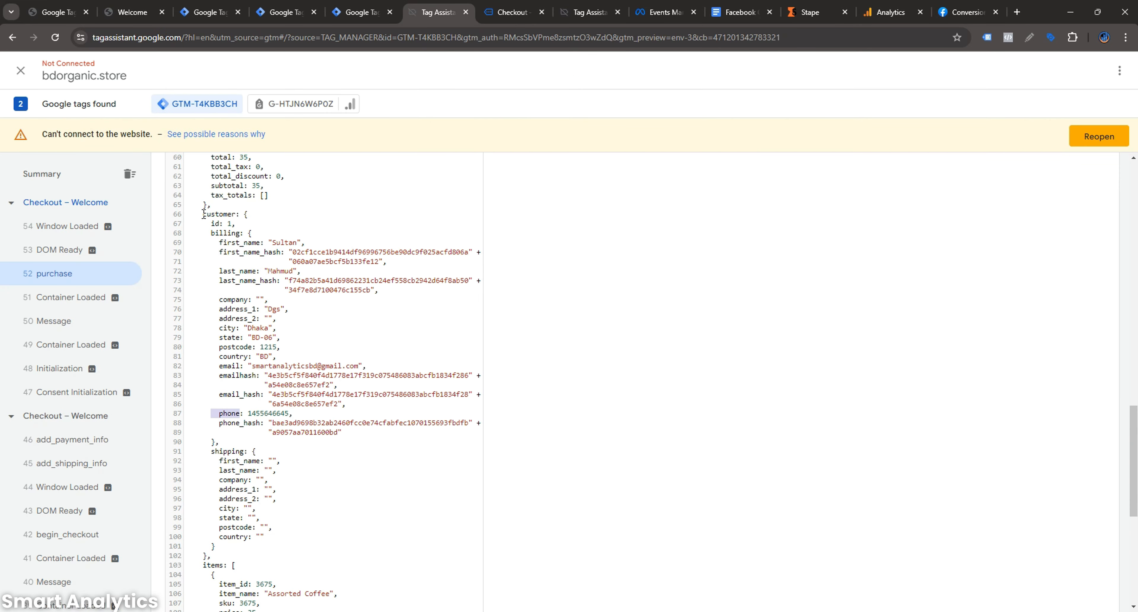
drag(204, 214, 232, 211)
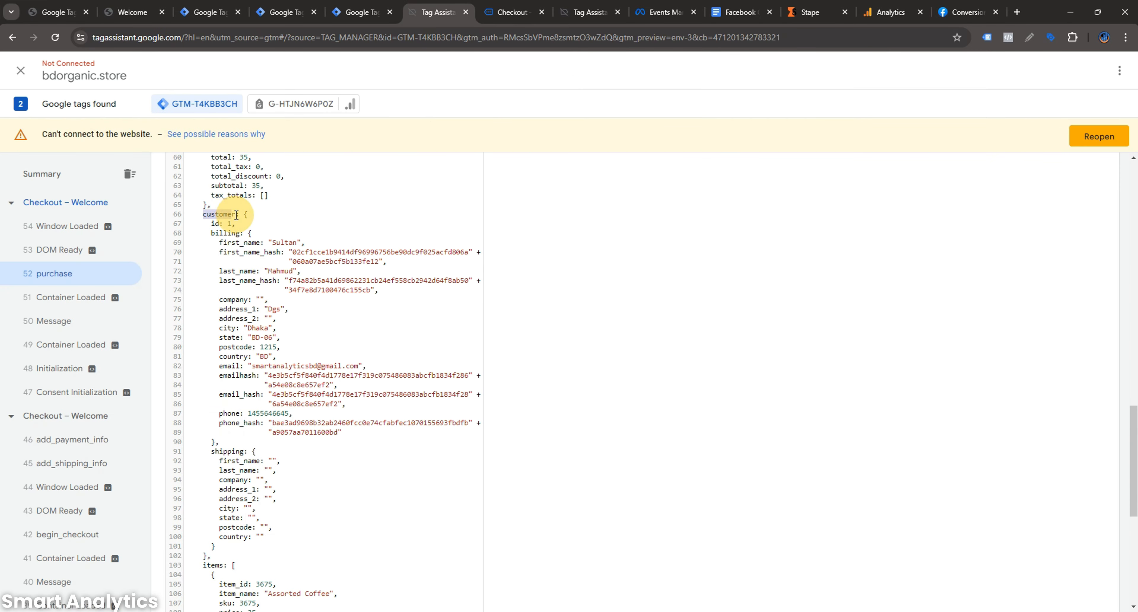
scroll(213, 263, up, 5)
drag(196, 283, 234, 283)
key(ctrl+c)
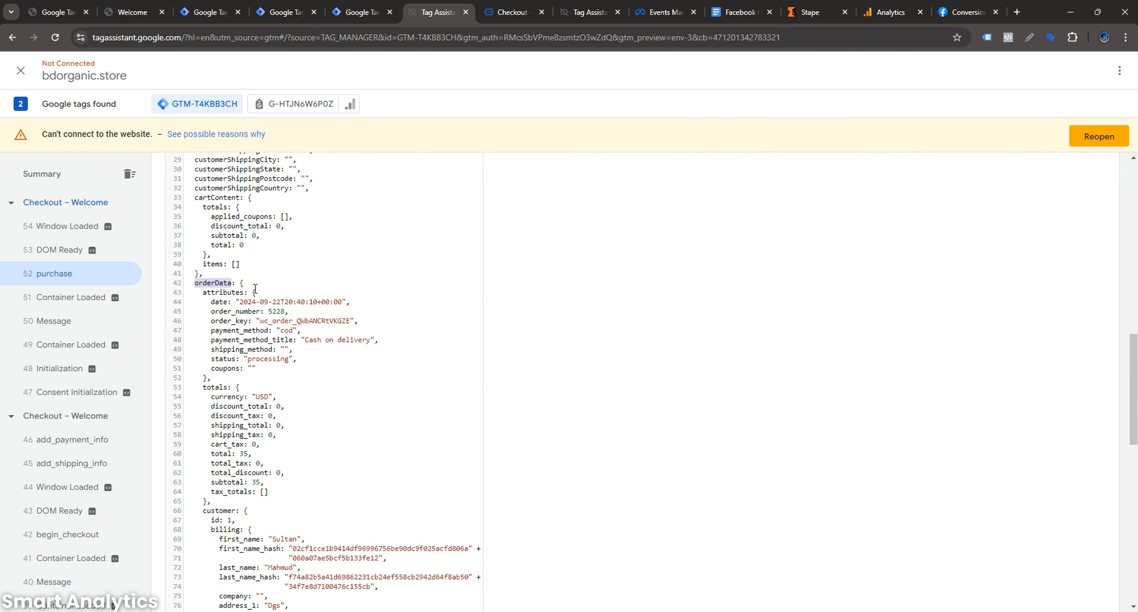
click(360, 12)
click(489, 246)
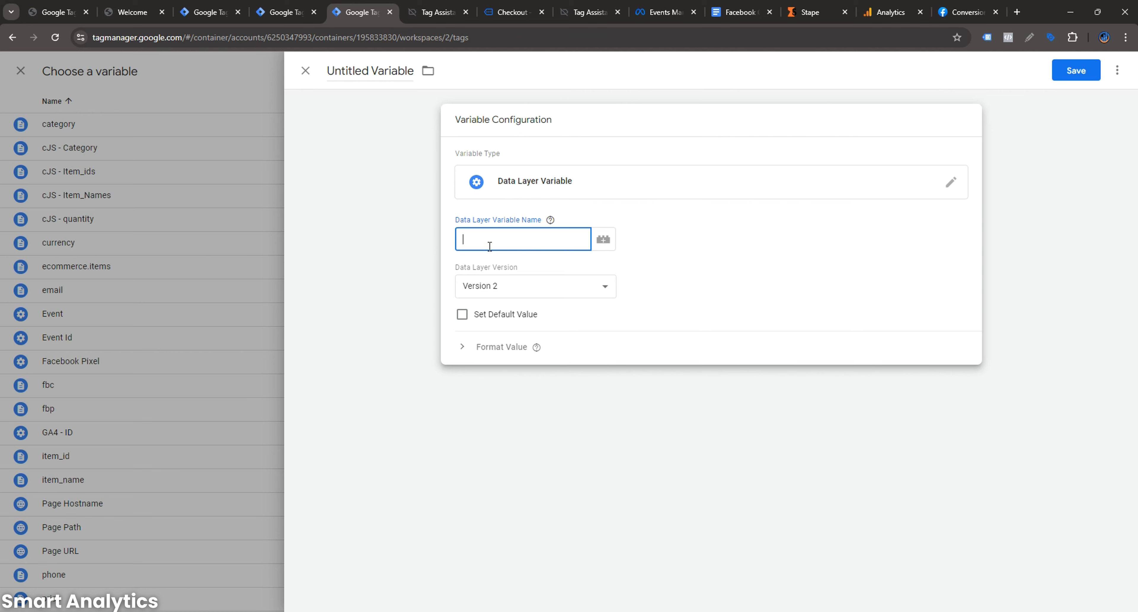
key(ctrl+v)
text(.)
- Look up the customer key under orderData in Tag Assistant and extend the Data Layer Variable Name to "orderData.customer."
click(438, 12)
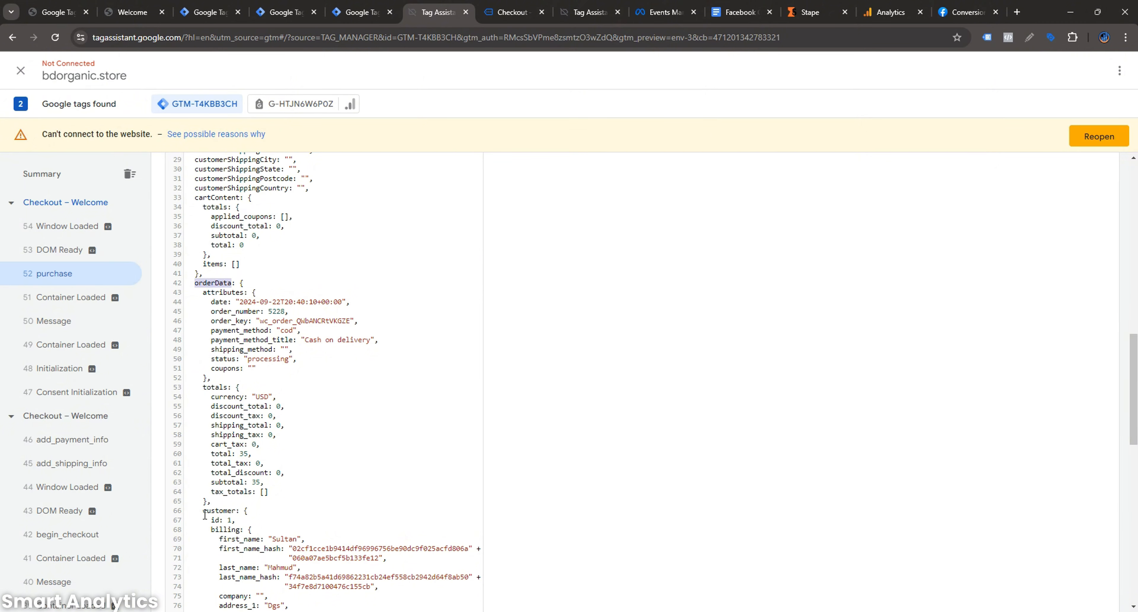
drag(204, 514, 241, 512)
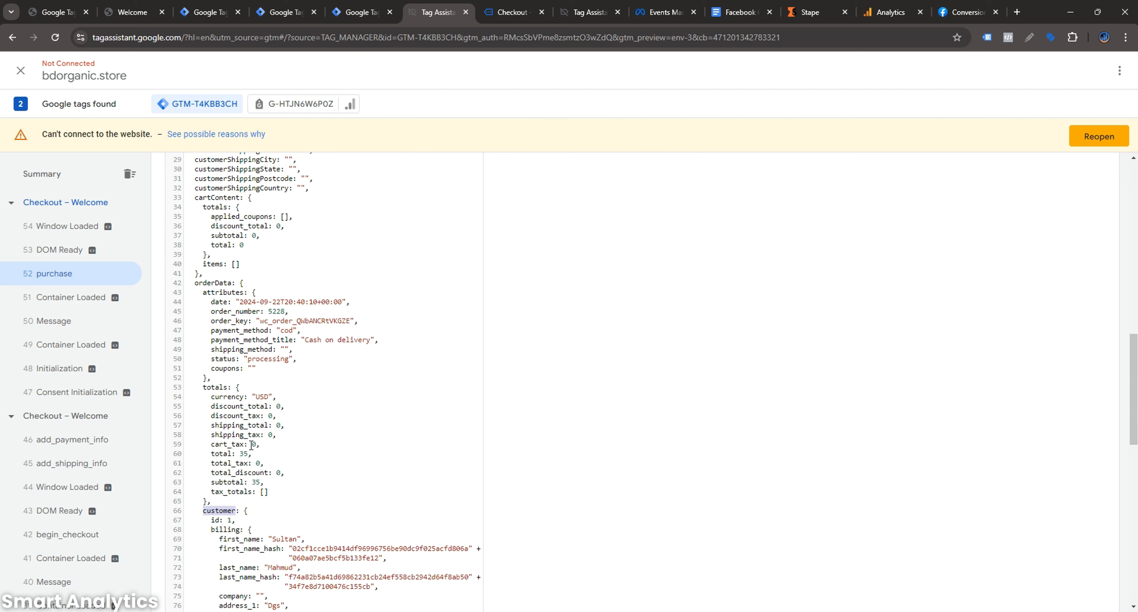
scroll(268, 435, down, 5)
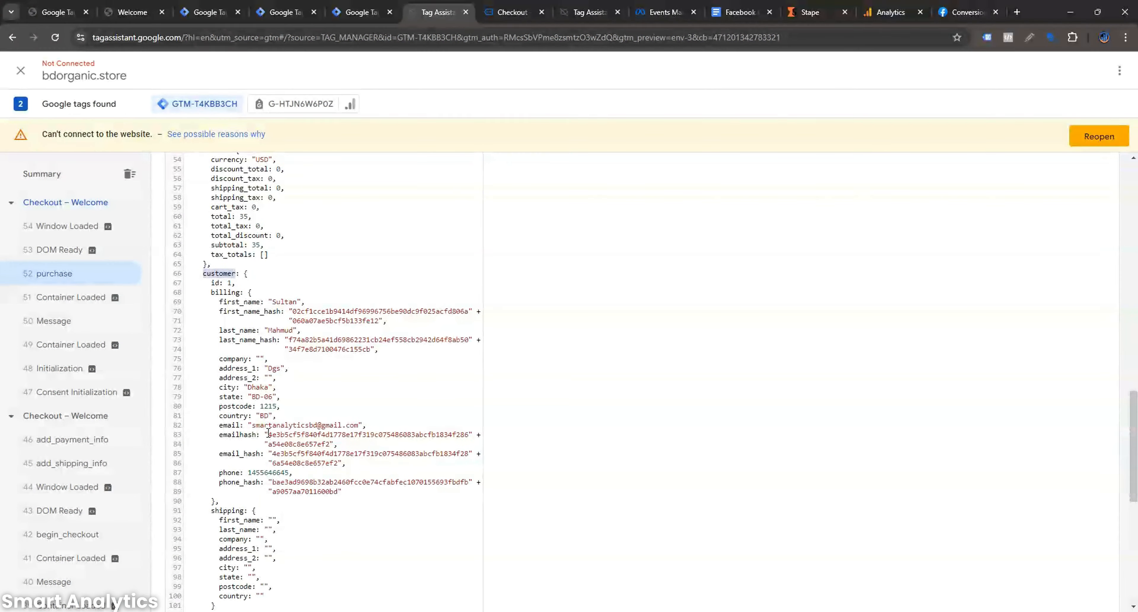
scroll(359, 287, up, 5)
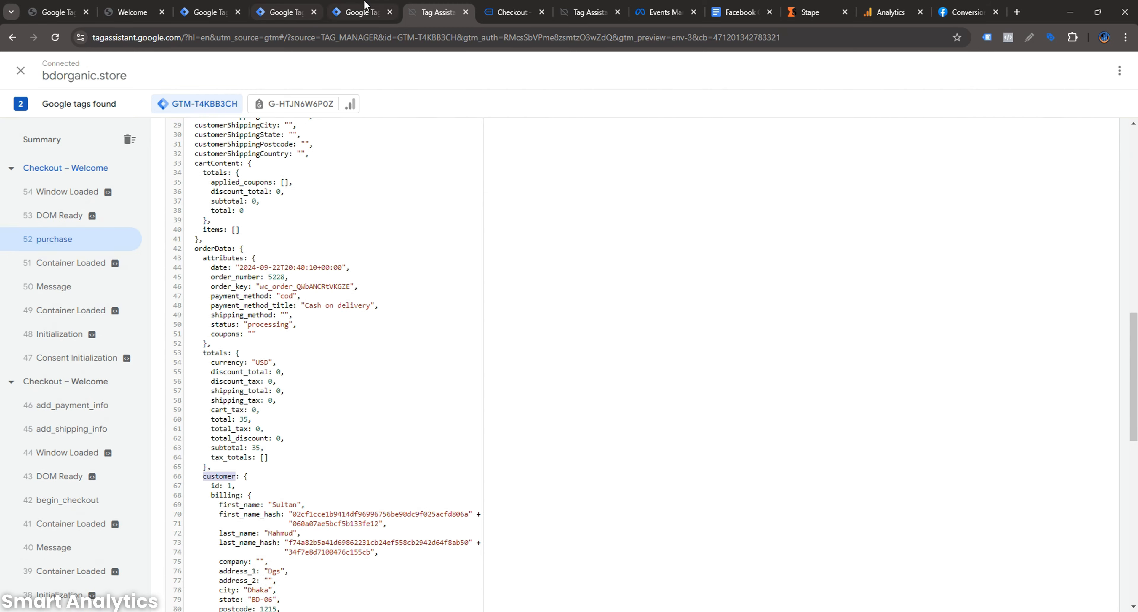
click(360, 12)
click(523, 237)
text(customer.)
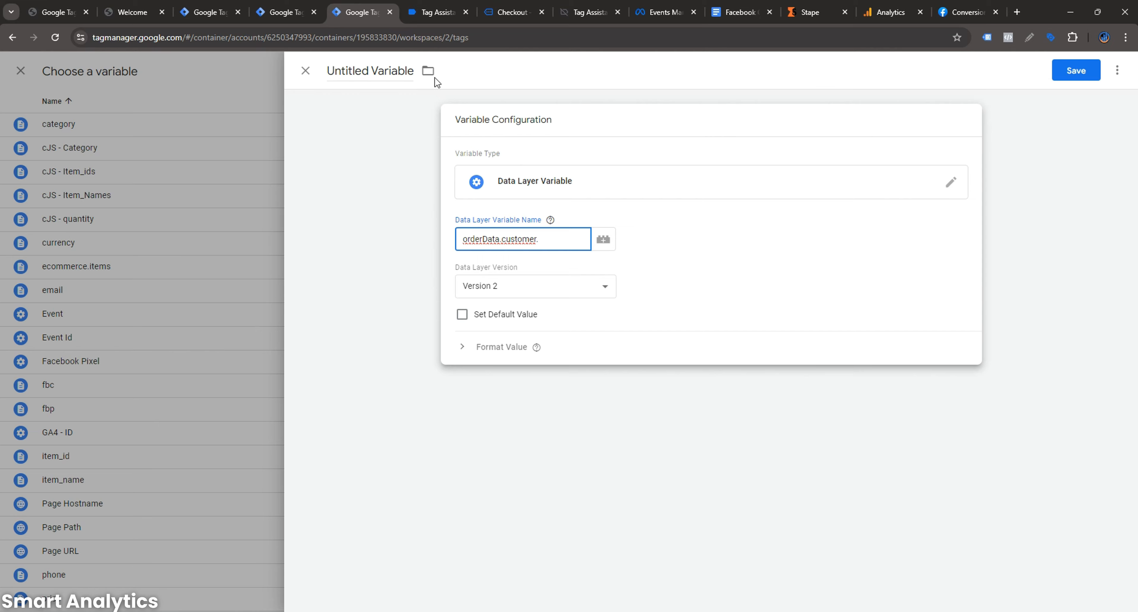
- Copy the billing key from the customer object in Tag Assistant and append it to the Data Layer Variable Name
click(438, 12)
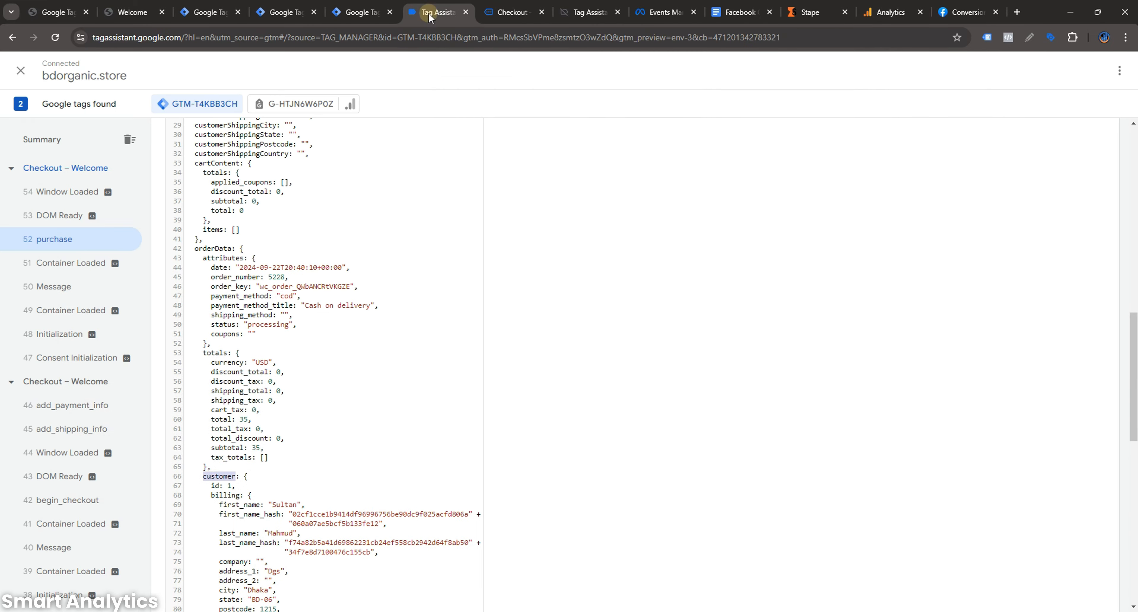
scroll(264, 530, down, 2)
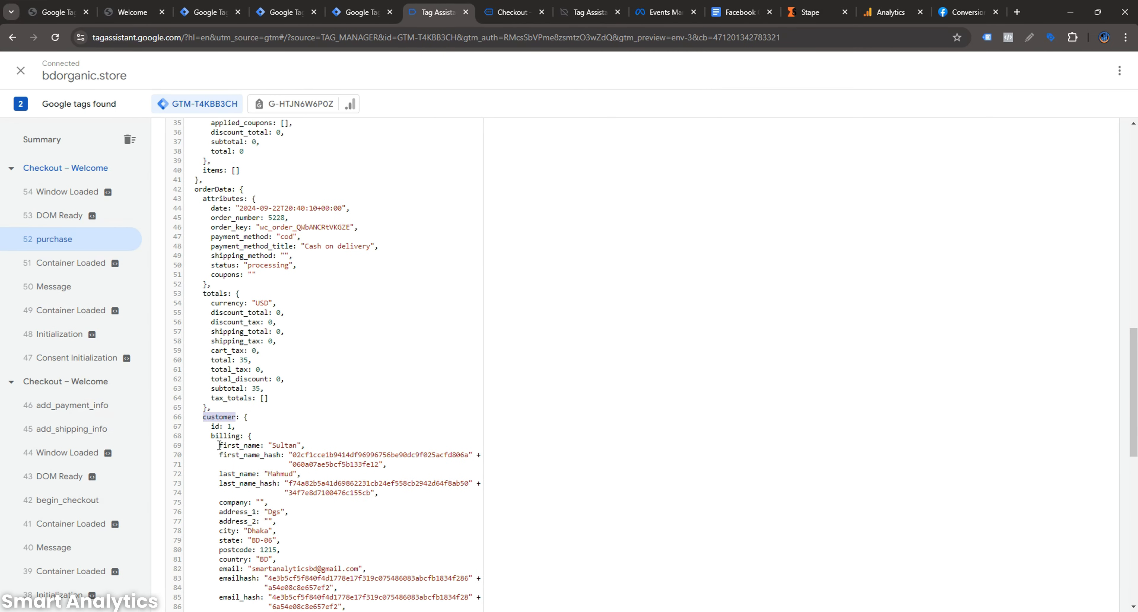
double_click(223, 436)
key(ctrl+c)
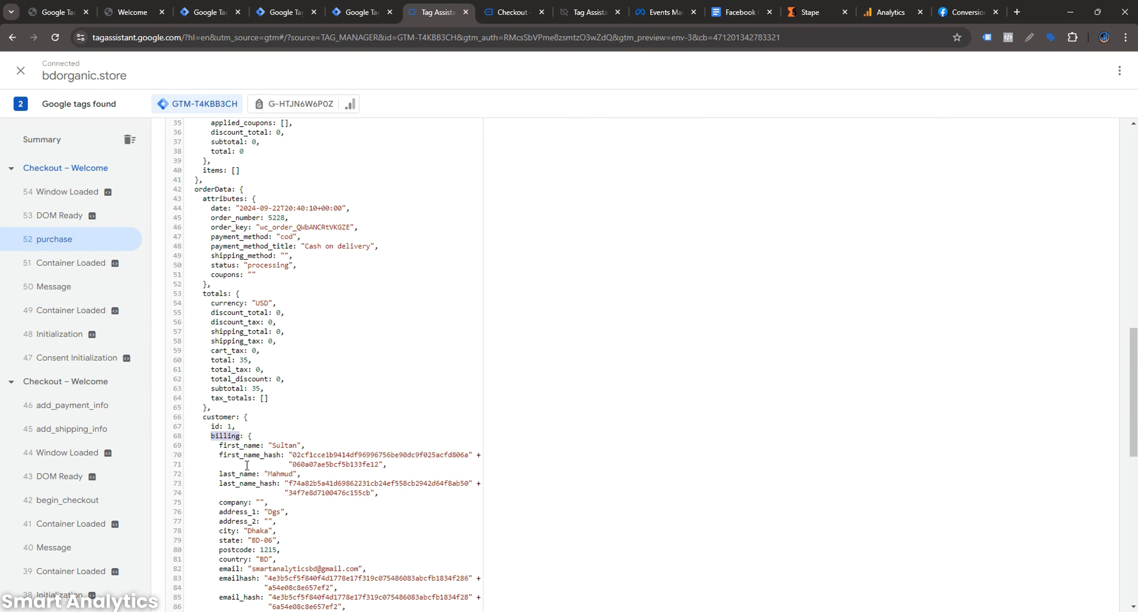
click(360, 12)
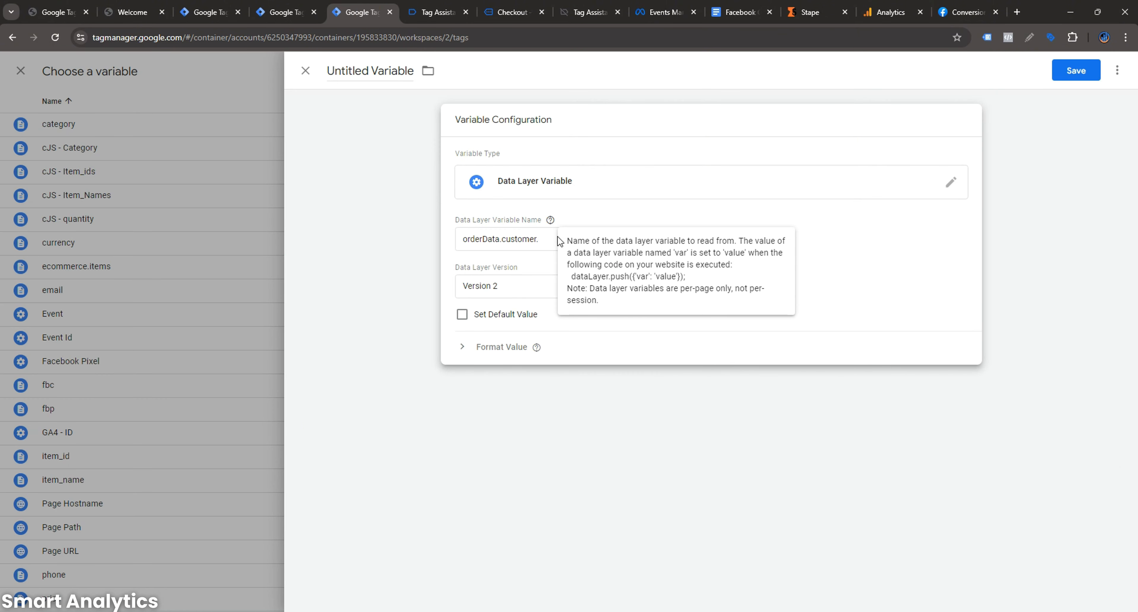
click(553, 243)
key(ctrl+v)
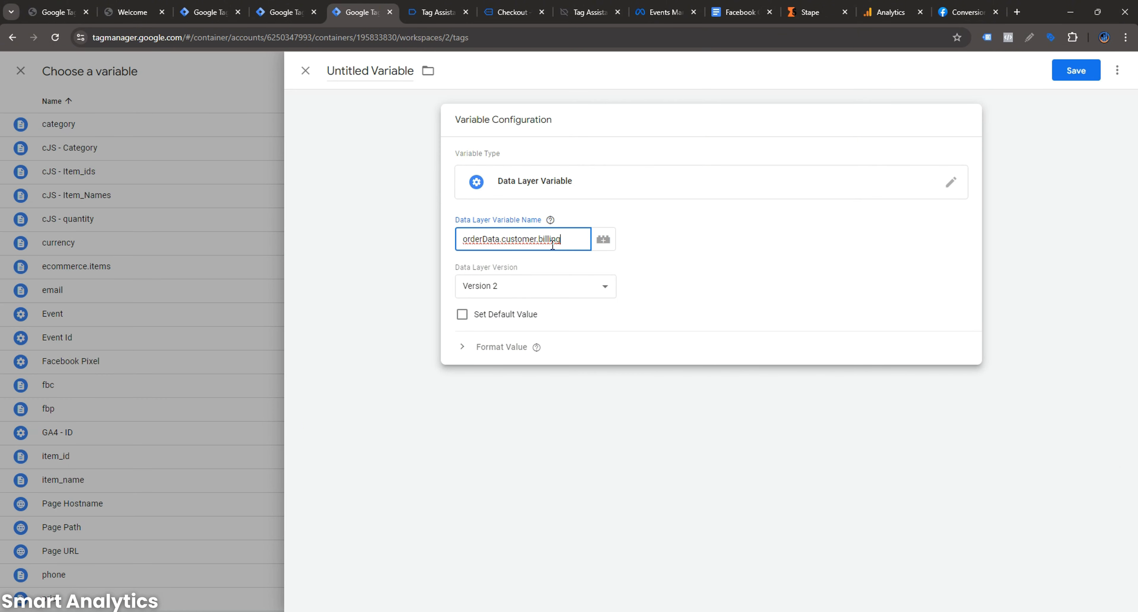
- Check the first_name key under billing in Tag Assistant and complete the Data Layer Variable Name as orderData.customer.billing.first_name
click(305, 12)
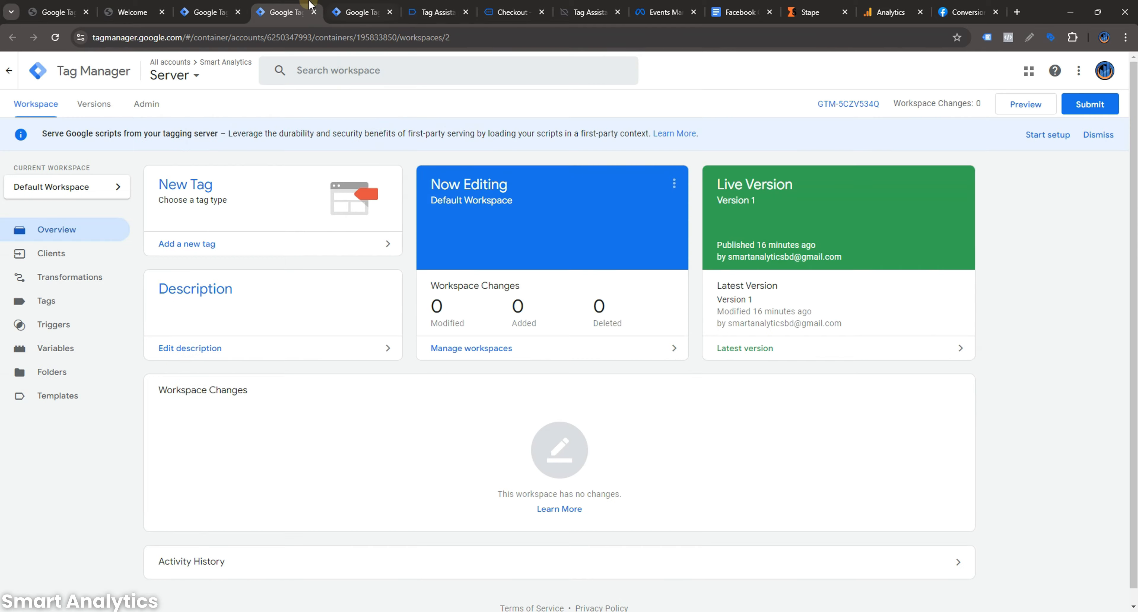
click(451, 6)
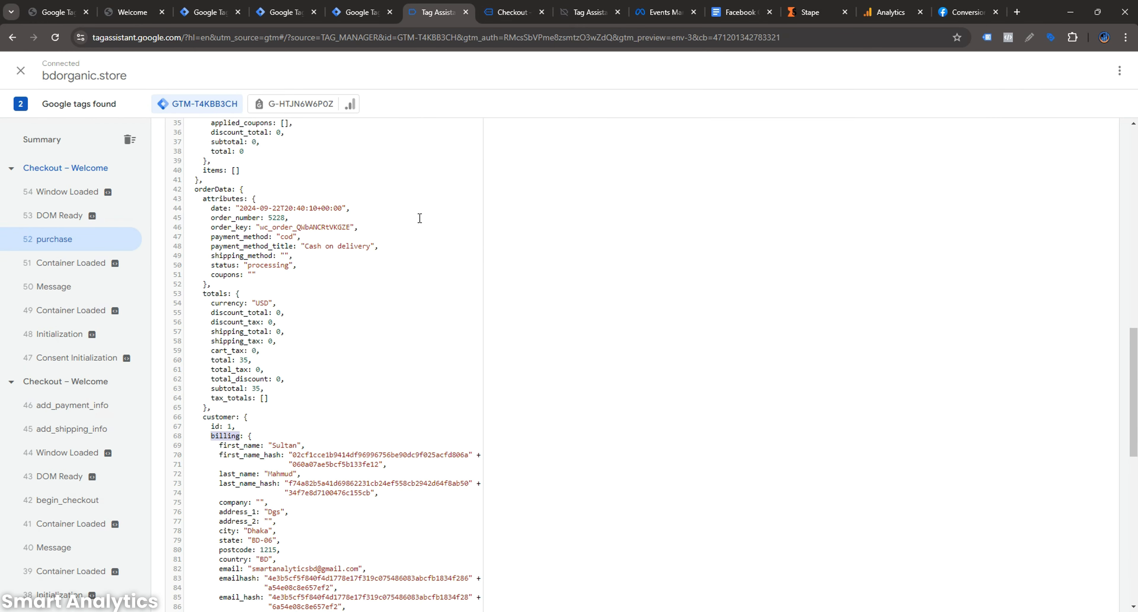
double_click(222, 445)
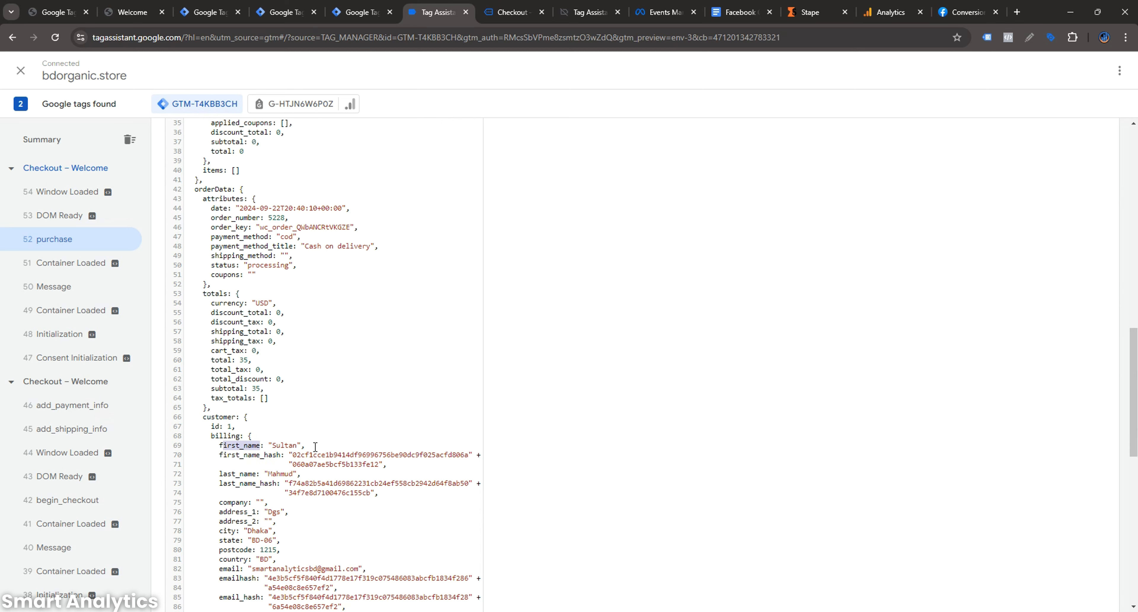
click(362, 12)
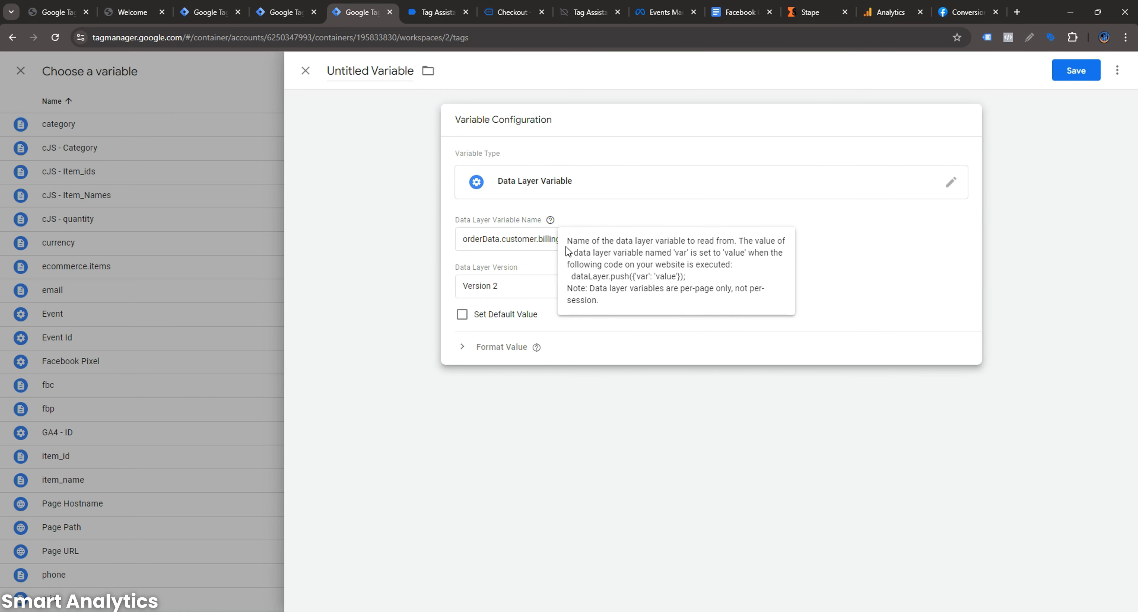
click(569, 238)
text(f)
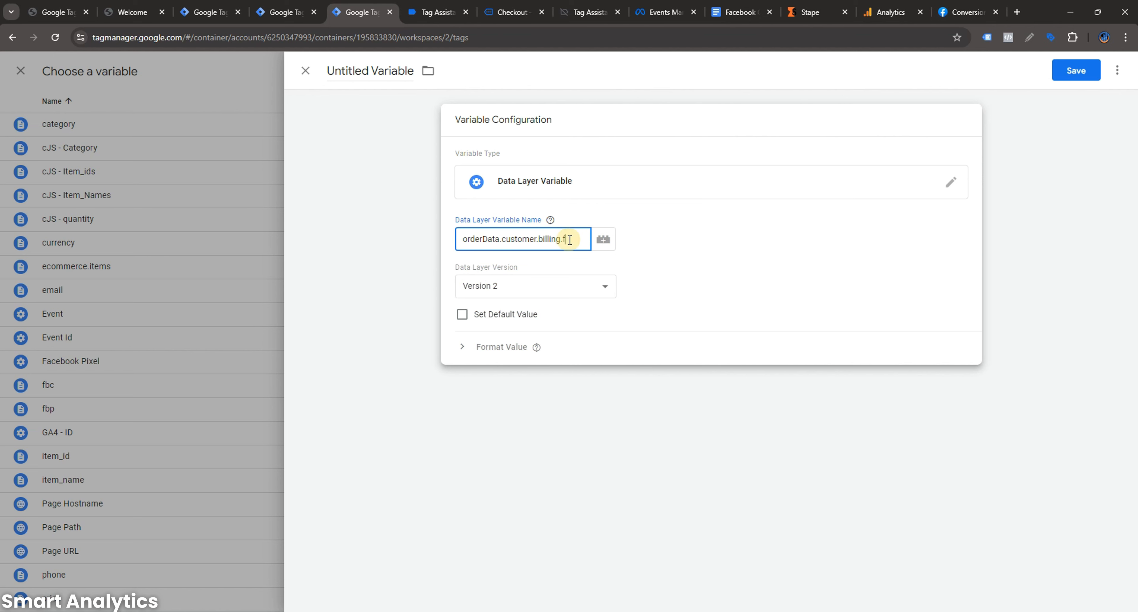
text(irst_name)
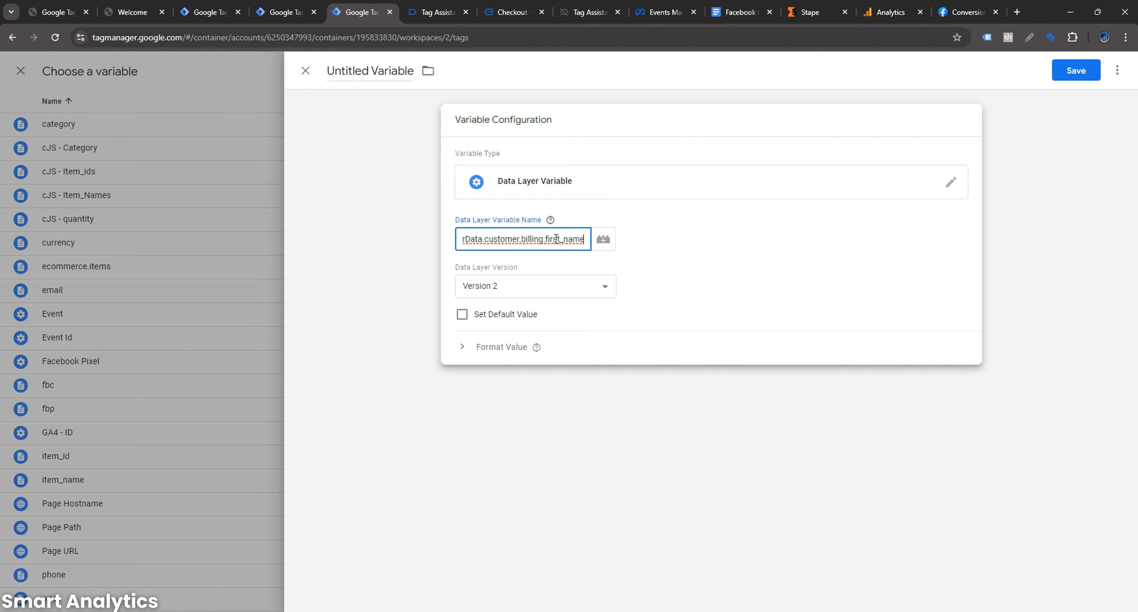
- Copy first_name from the end of the data layer path and use it as the variable's title
drag(546, 239, 592, 241)
key(ctrl+c)
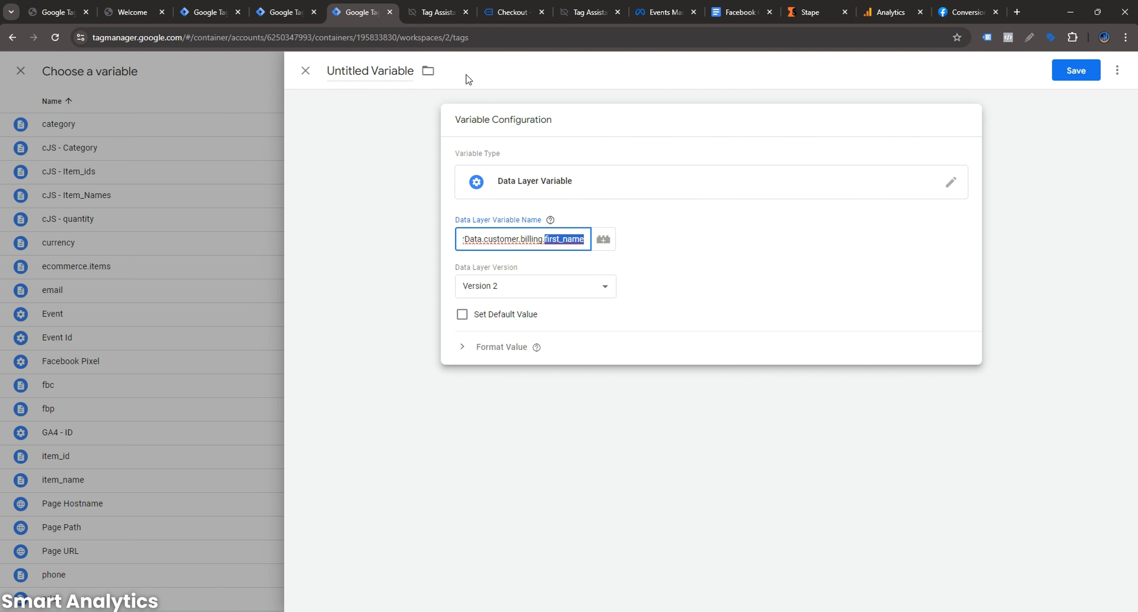
click(385, 75)
key(ctrl+a)
key(ctrl+v)
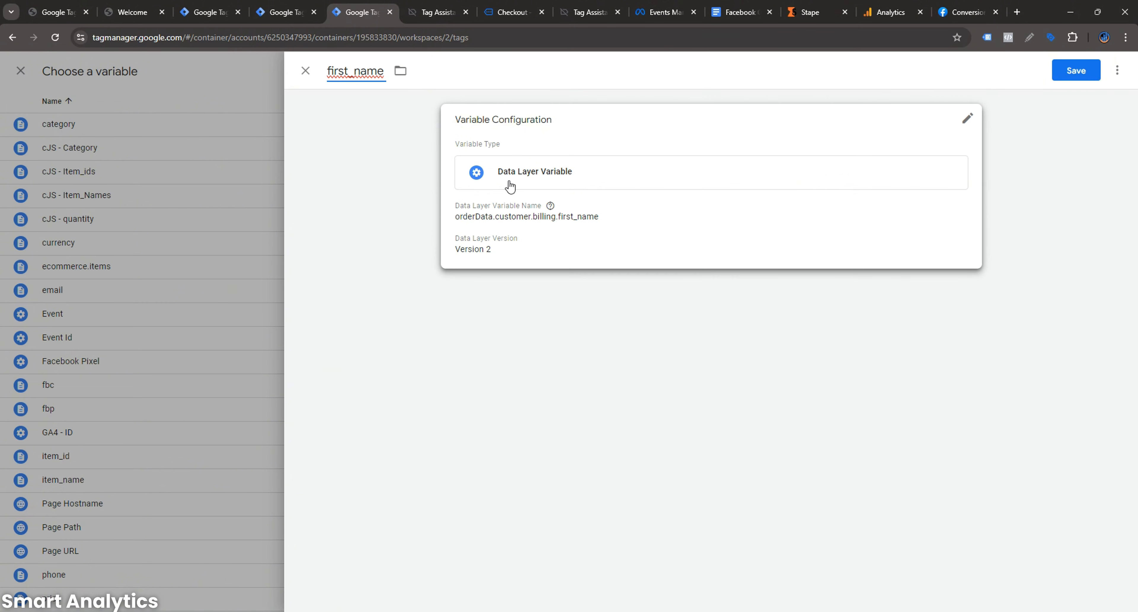
- Copy the "orderData.customer.billing." prefix from the Data Layer Variable Name and save the first_name variable
click(523, 225)
triple_click(519, 236)
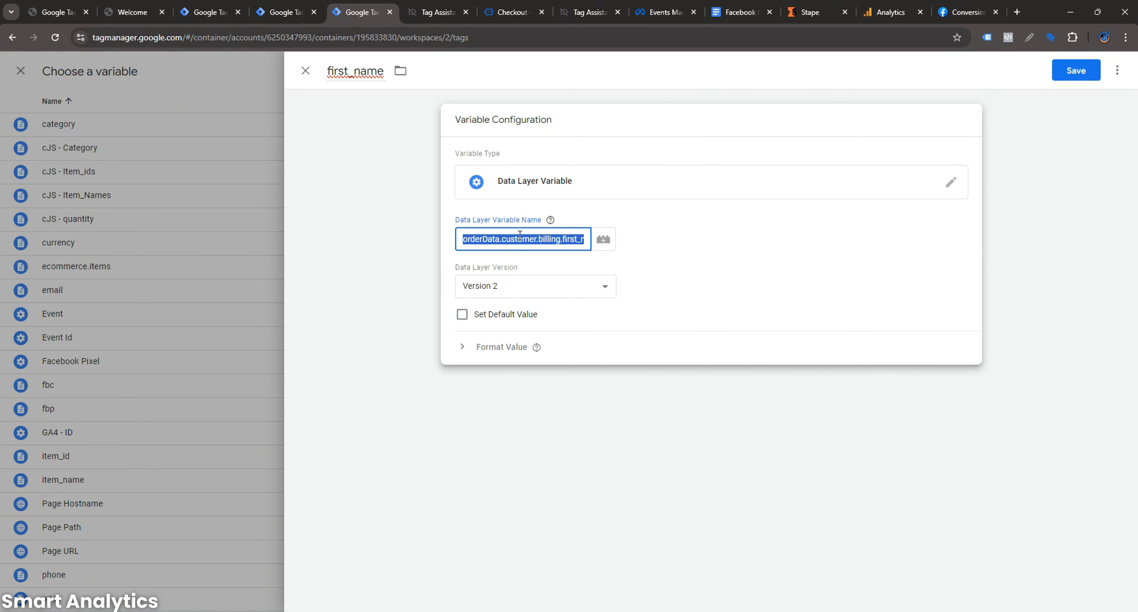
click(519, 236)
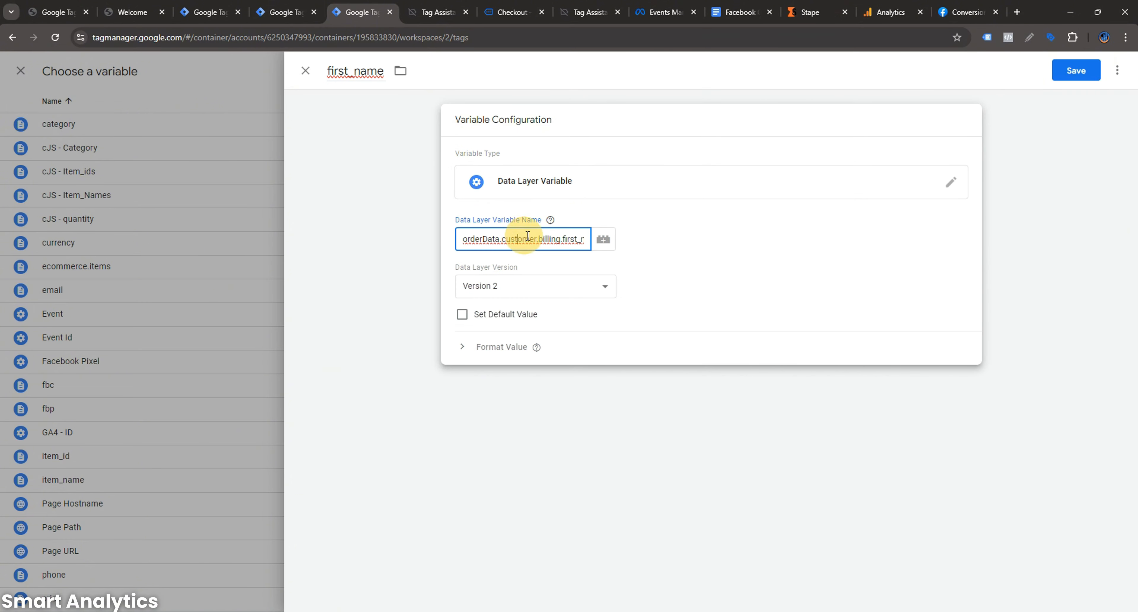
click(563, 238)
drag(564, 238, 463, 238)
key(ctrl+c)
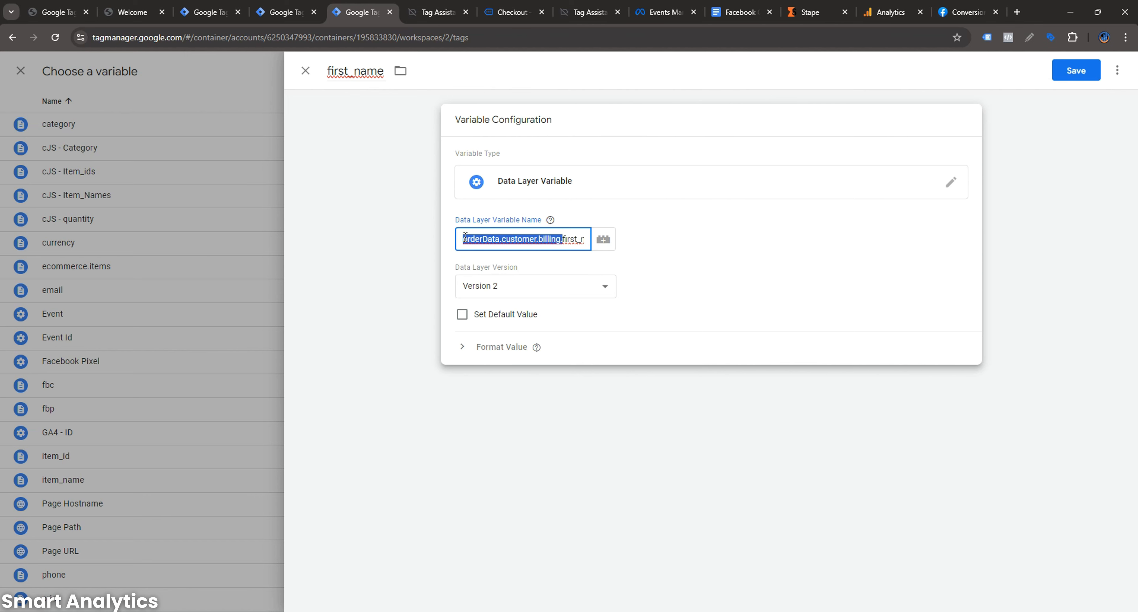
click(1076, 70)
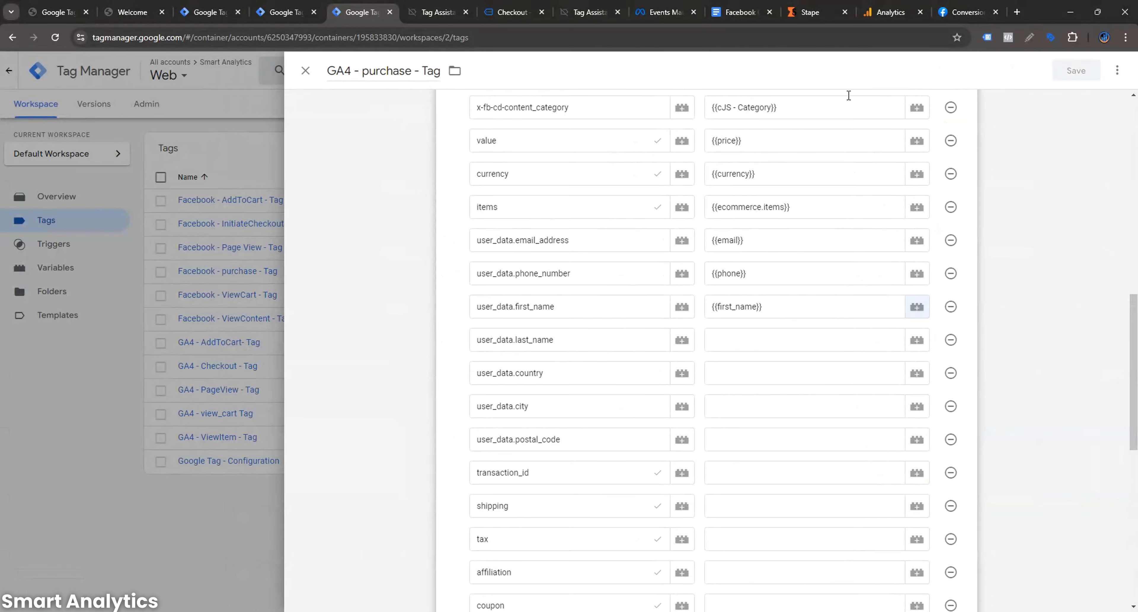
- For the user_data.last_name parameter, create a Data Layer Variable with the name orderData.customer.billing.last_name
click(758, 346)
click(917, 340)
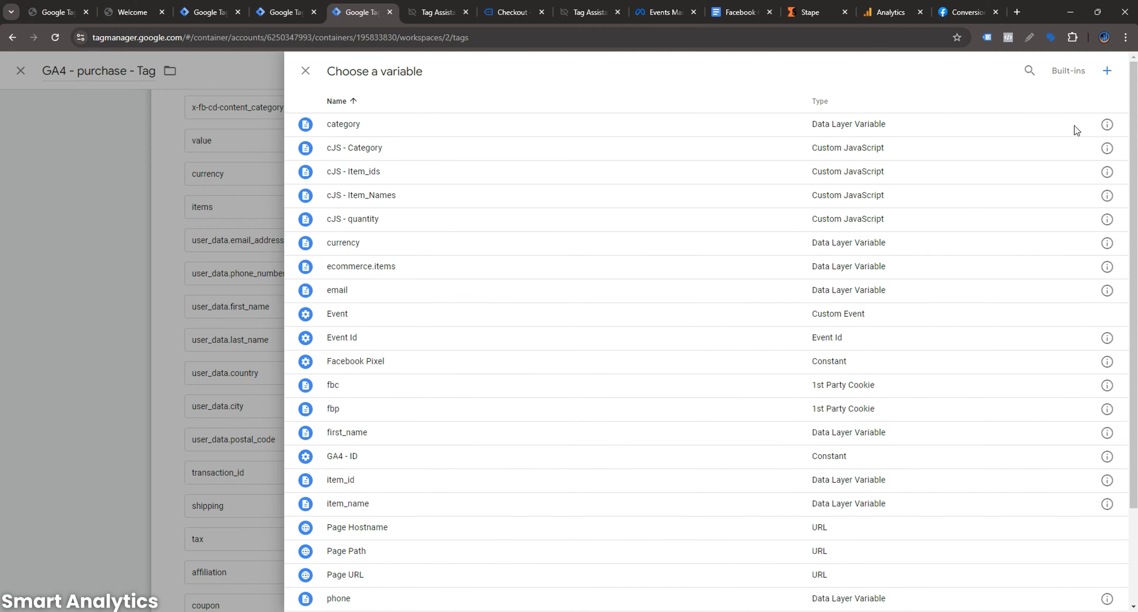
click(1106, 70)
click(843, 185)
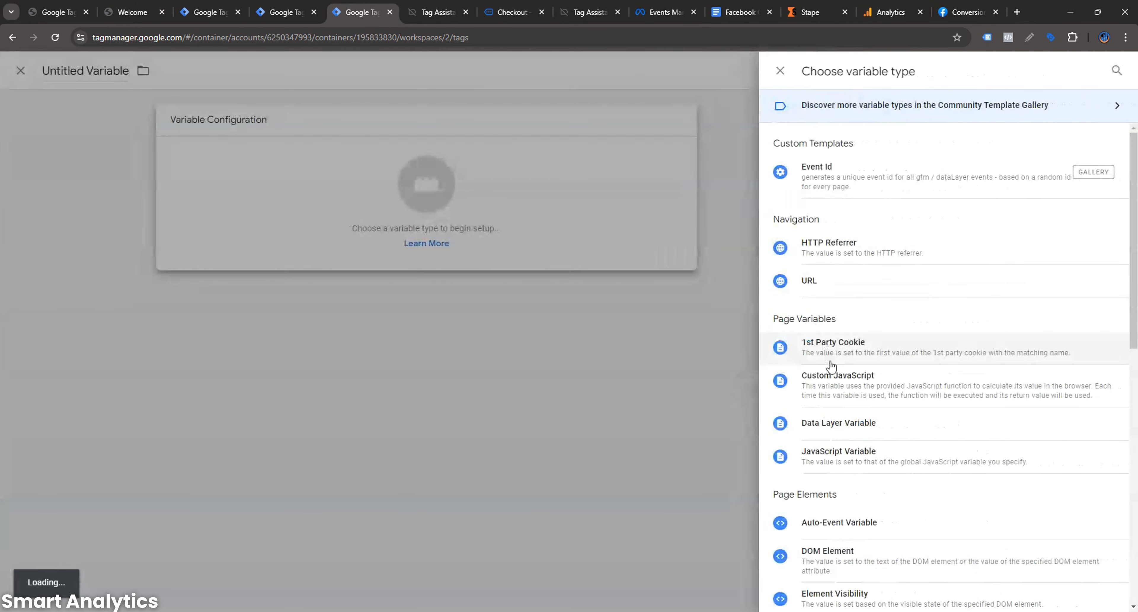
click(845, 425)
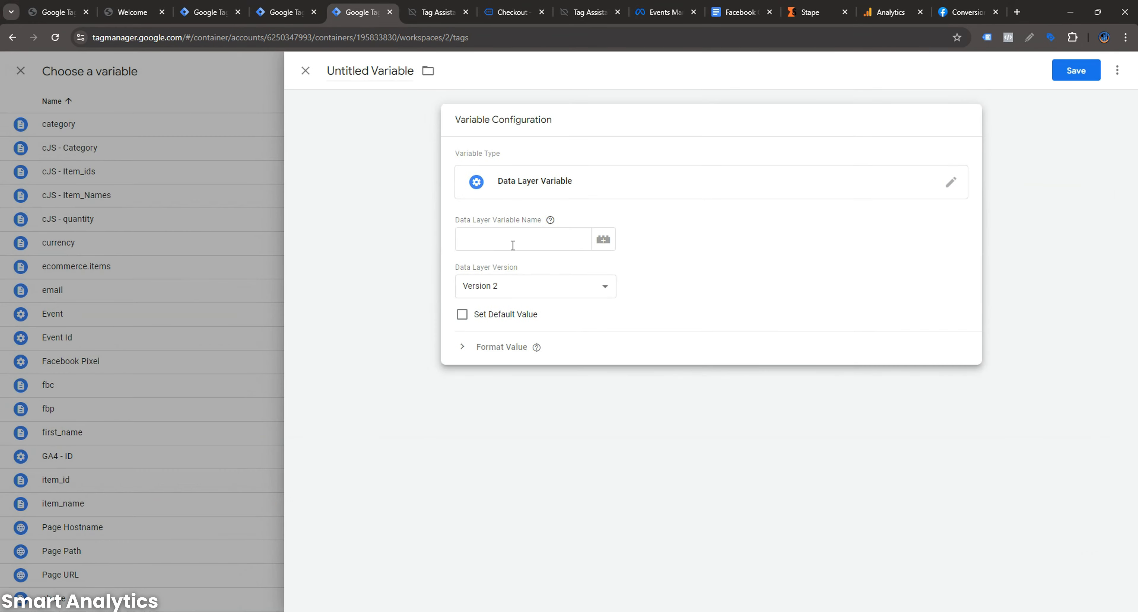
click(508, 239)
key(ctrl+v)
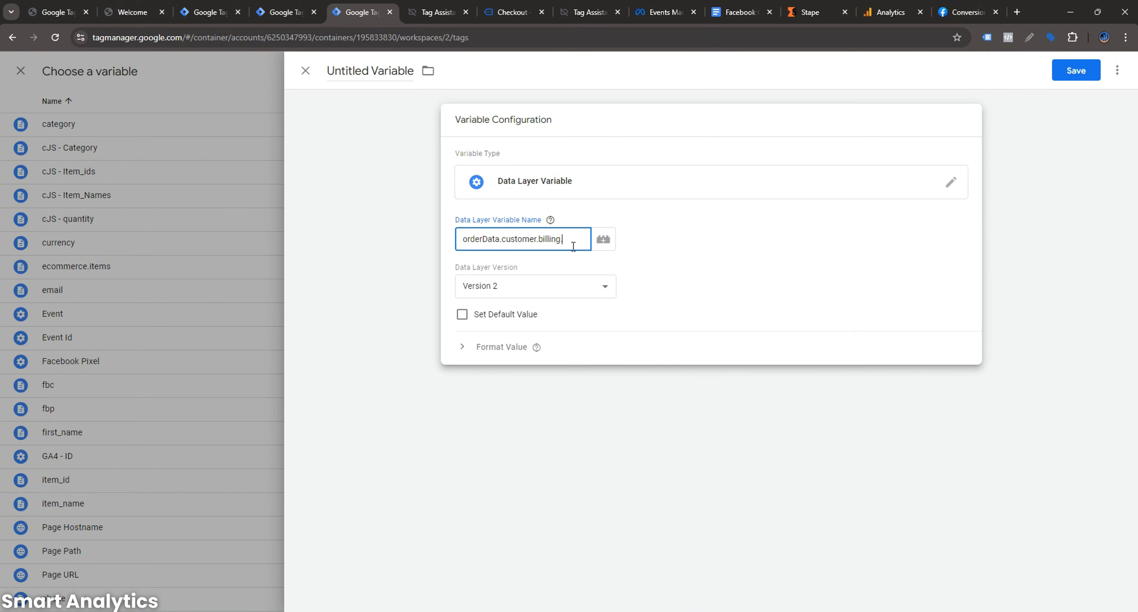
text(last_name)
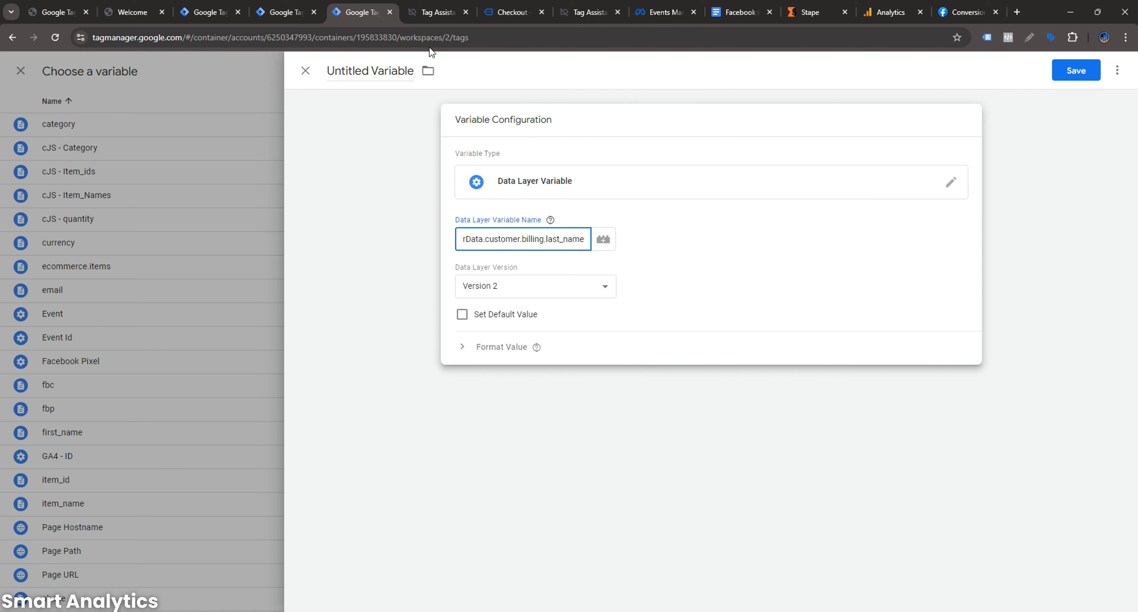
- Title the variable last_name, check the matching billing key in Tag Assistant, and save the variable
click(380, 71)
text(last)
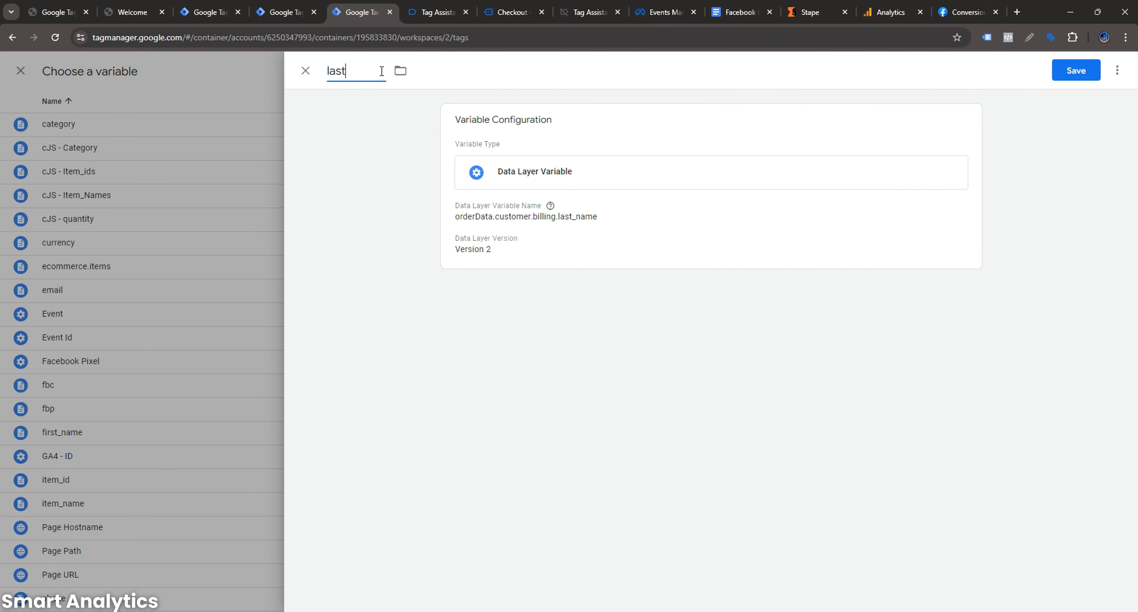
text(_name)
click(437, 12)
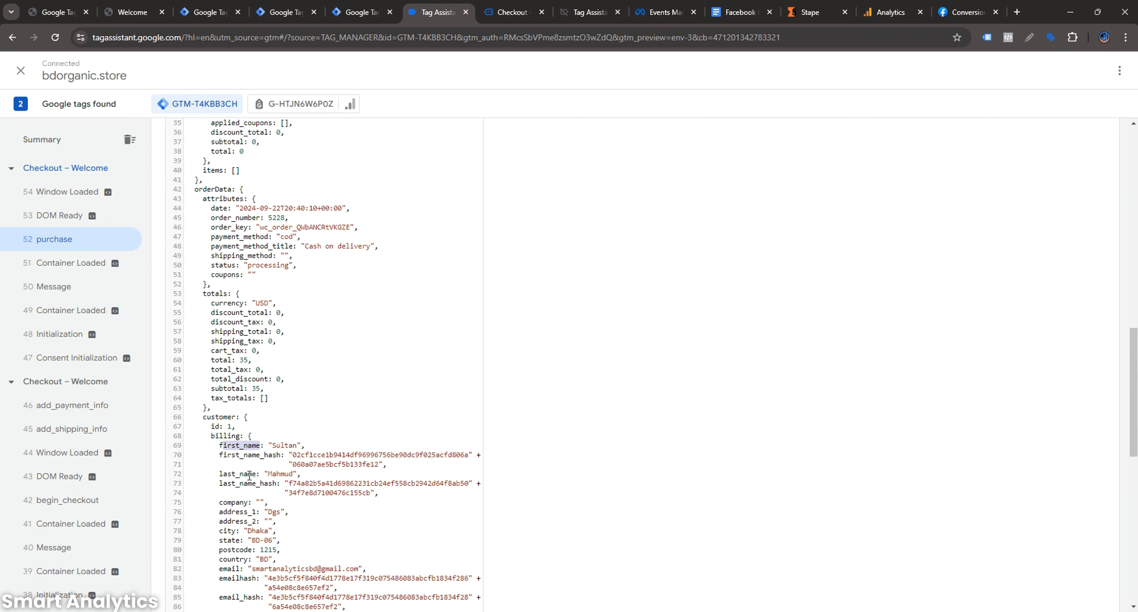
double_click(221, 474)
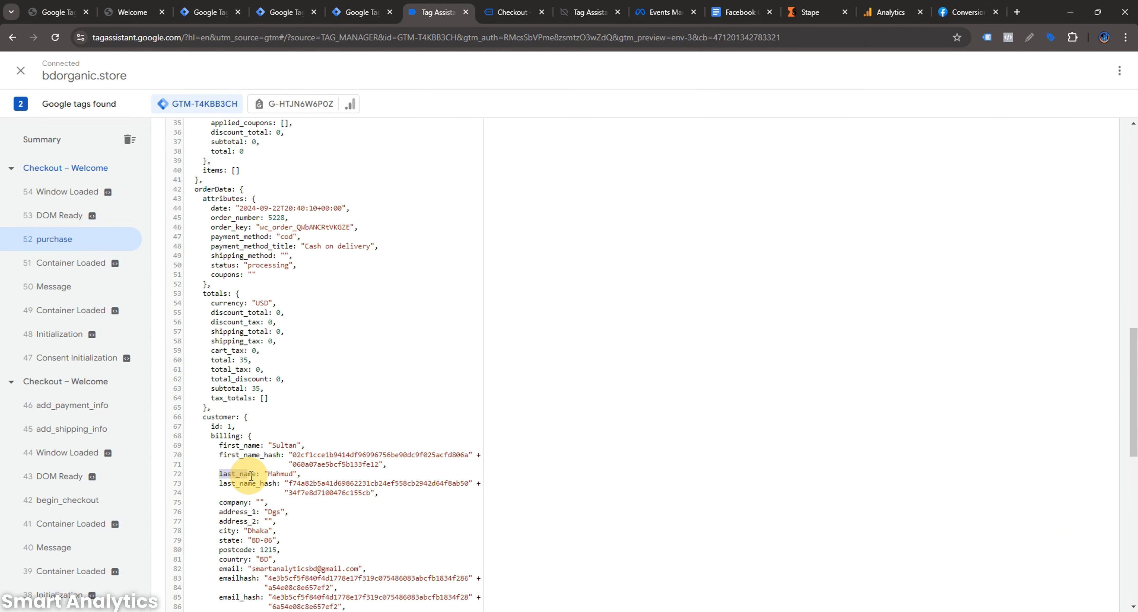
click(362, 12)
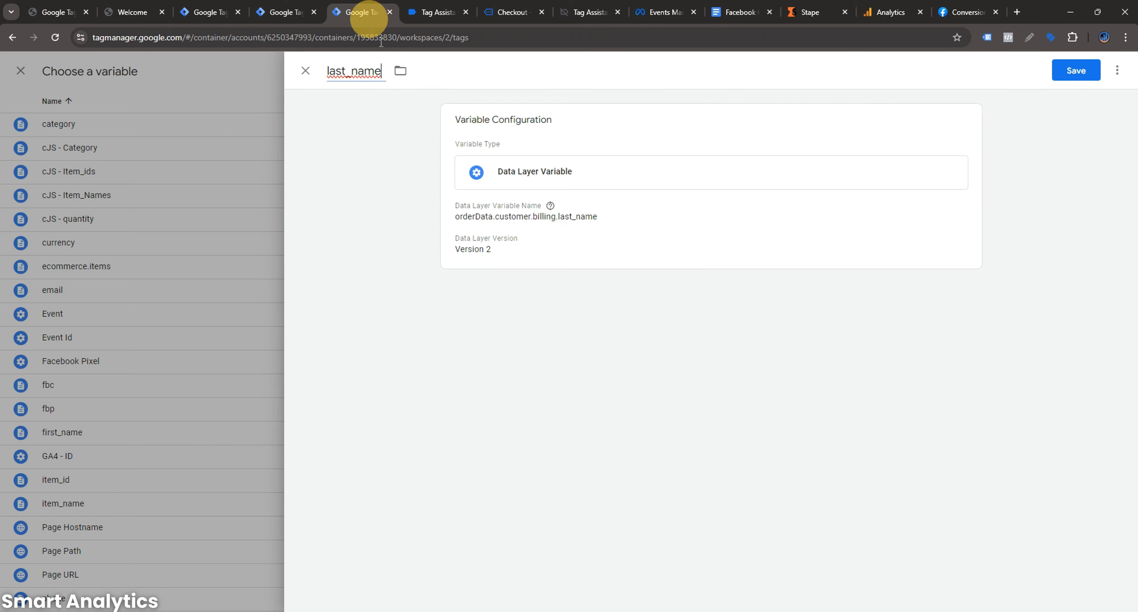
click(1076, 71)
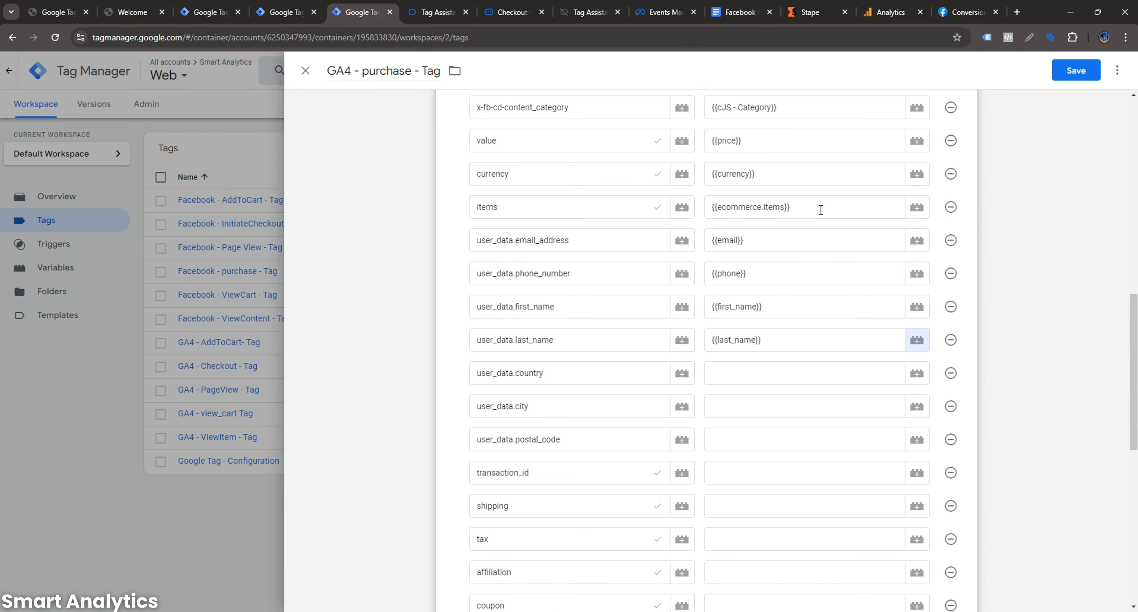
- For the user_data.country parameter, create a Data Layer Variable and paste the "orderData.customer.billing." prefix as its Data Layer Variable Name
click(737, 373)
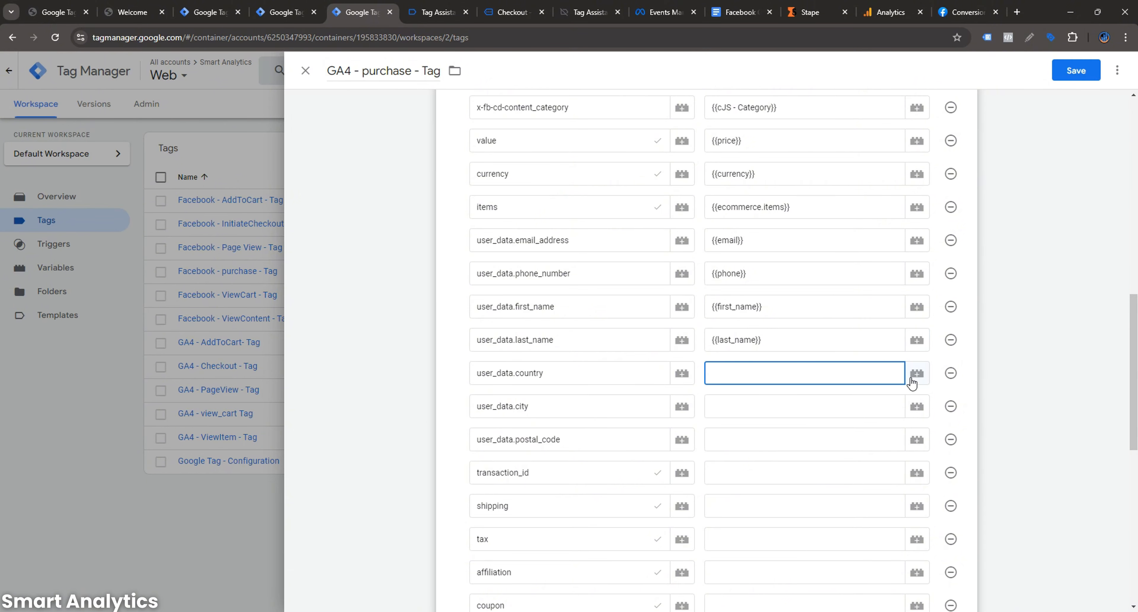
click(916, 374)
click(1106, 71)
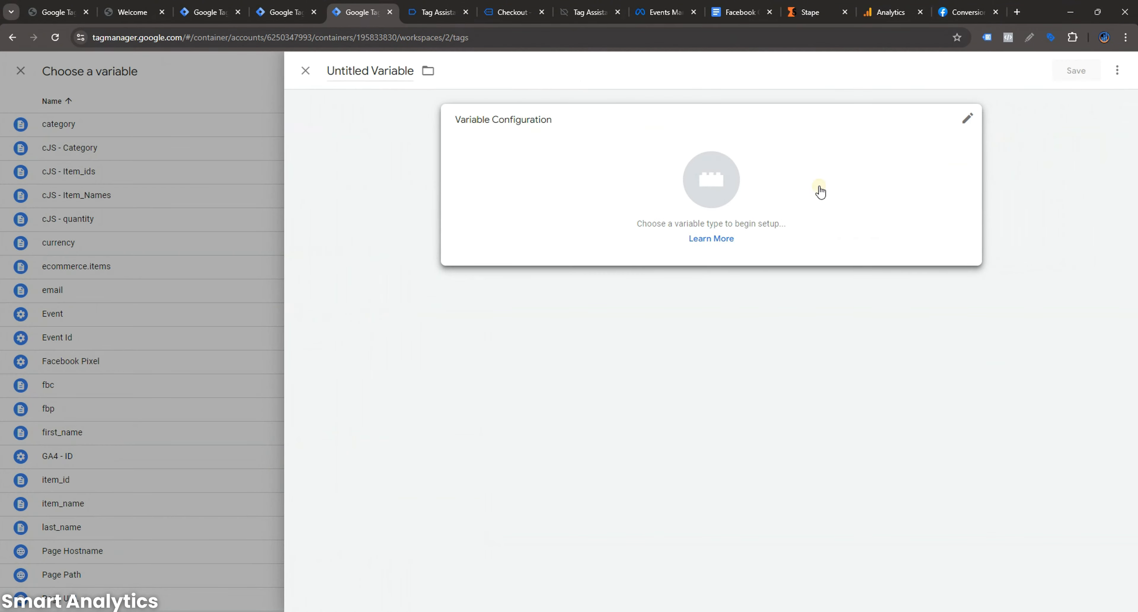
click(818, 189)
click(855, 422)
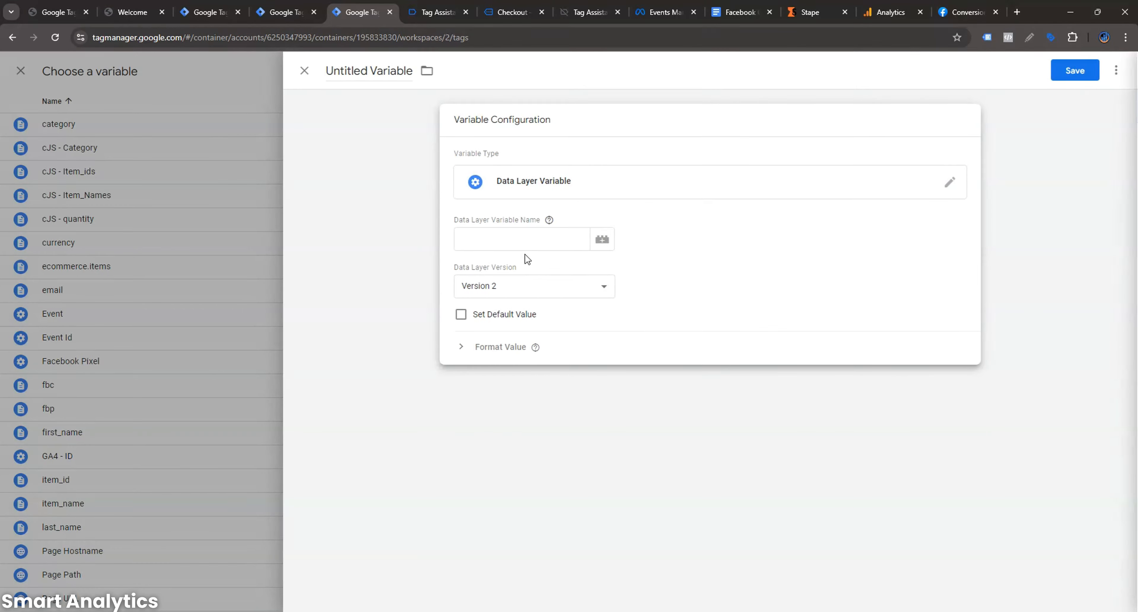
click(519, 248)
key(ctrl+v)
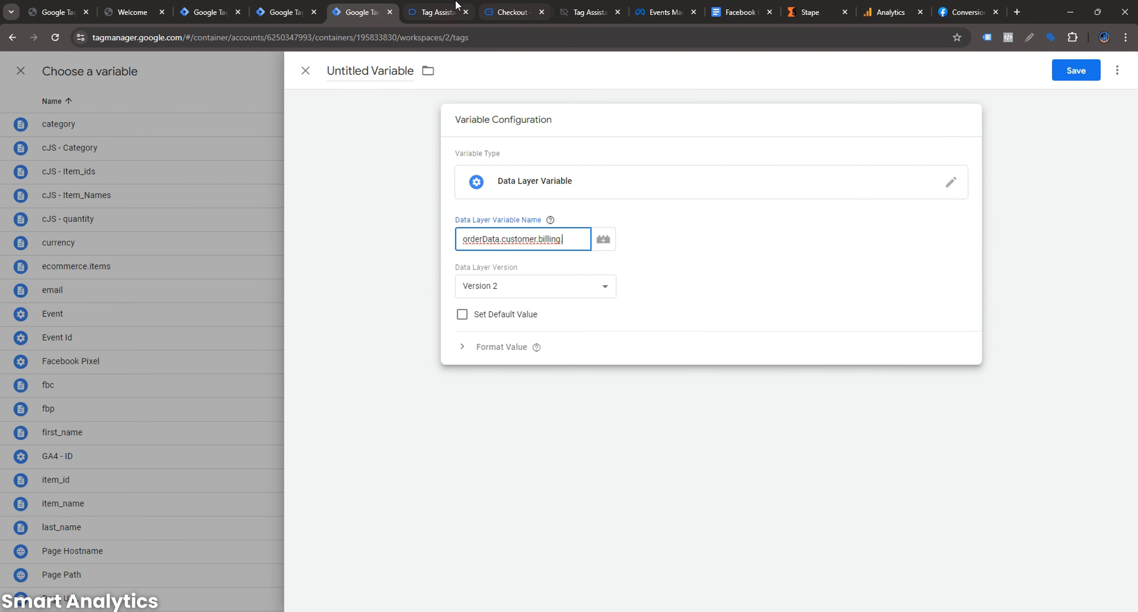
- Check the country key under billing in Tag Assistant and complete the Data Layer Variable Name as orderData.customer.billing.country
click(454, 12)
scroll(329, 391, down, 3)
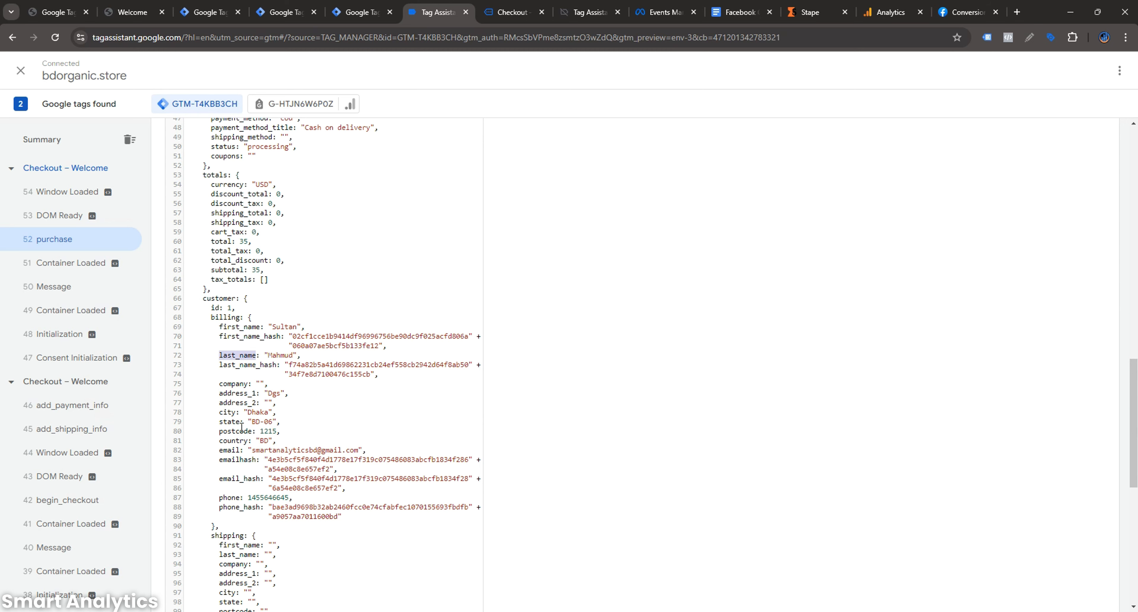
scroll(245, 424, down, 2)
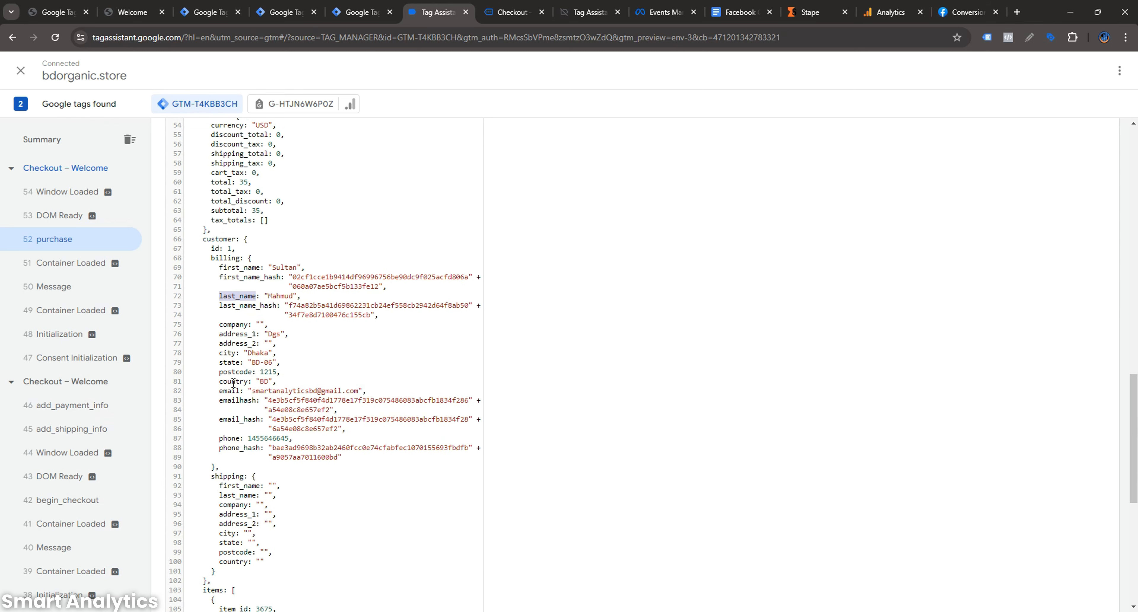
click(361, 7)
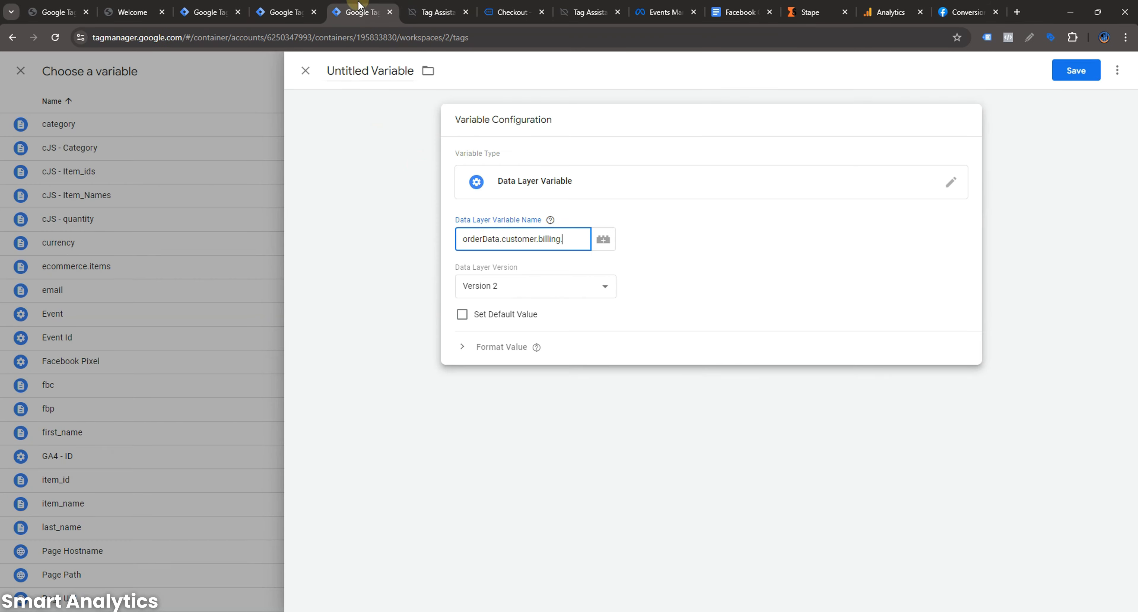
click(557, 227)
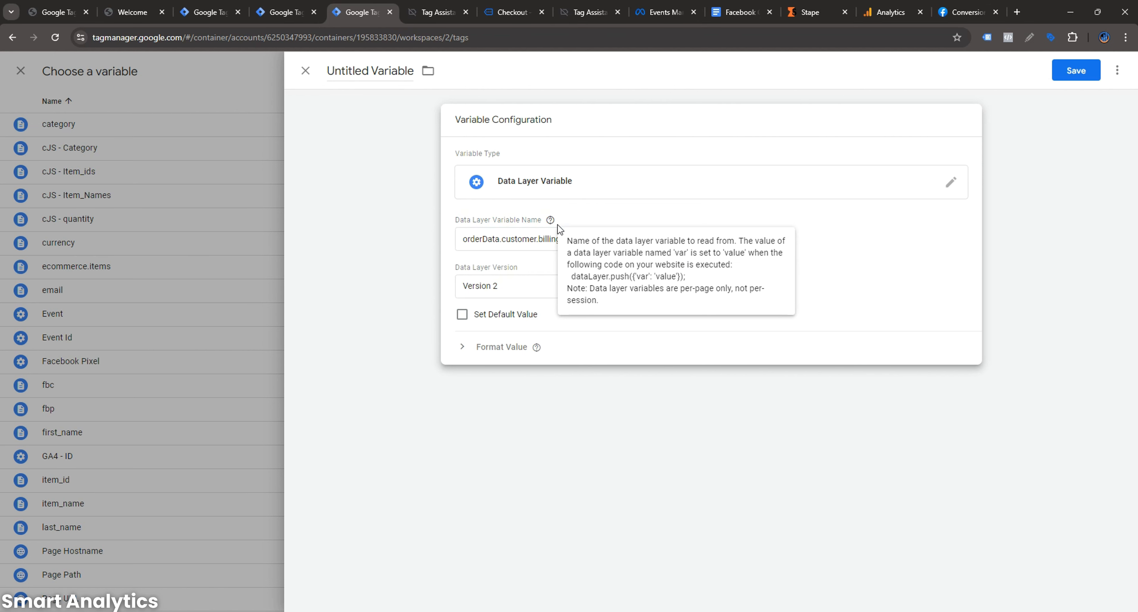
click(574, 242)
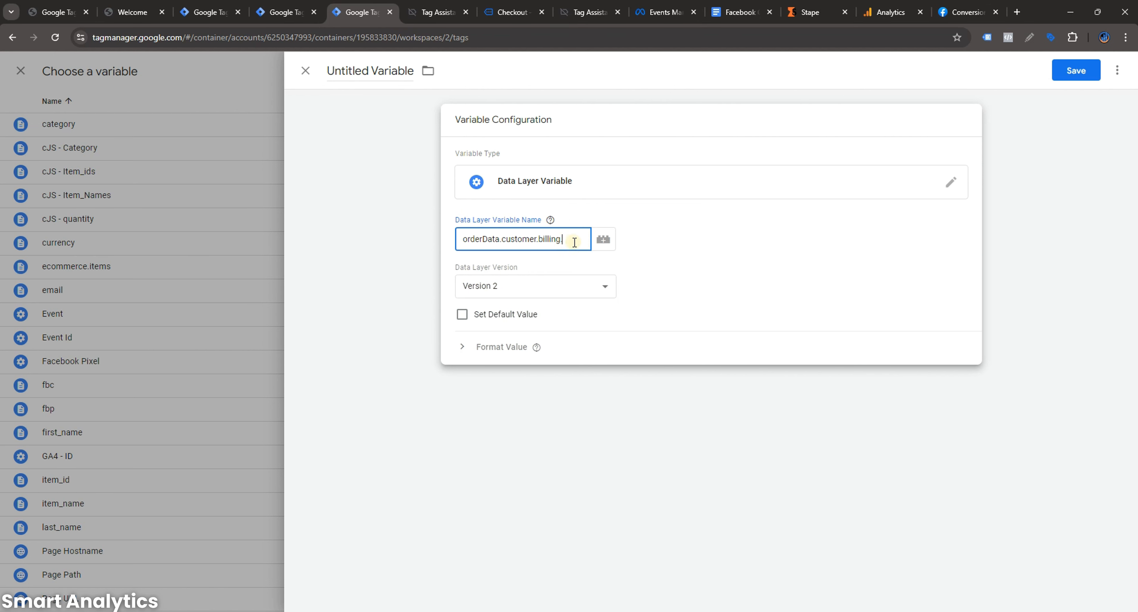
text(ry)
- Title the new data layer variable country and save it into the purchase tag's parameter
triple_click(385, 71)
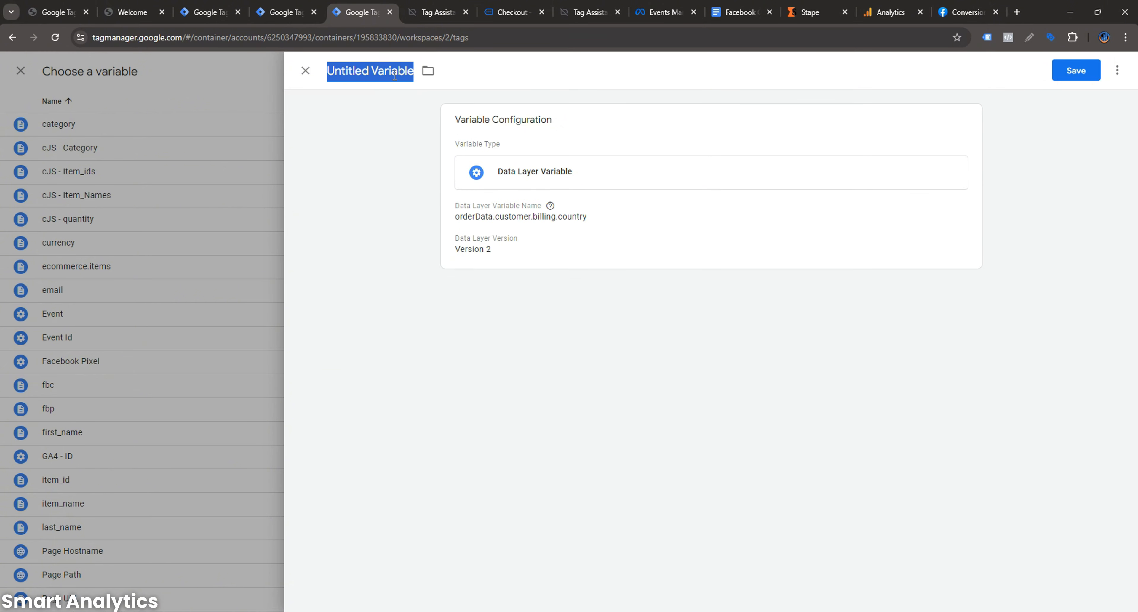
text(country)
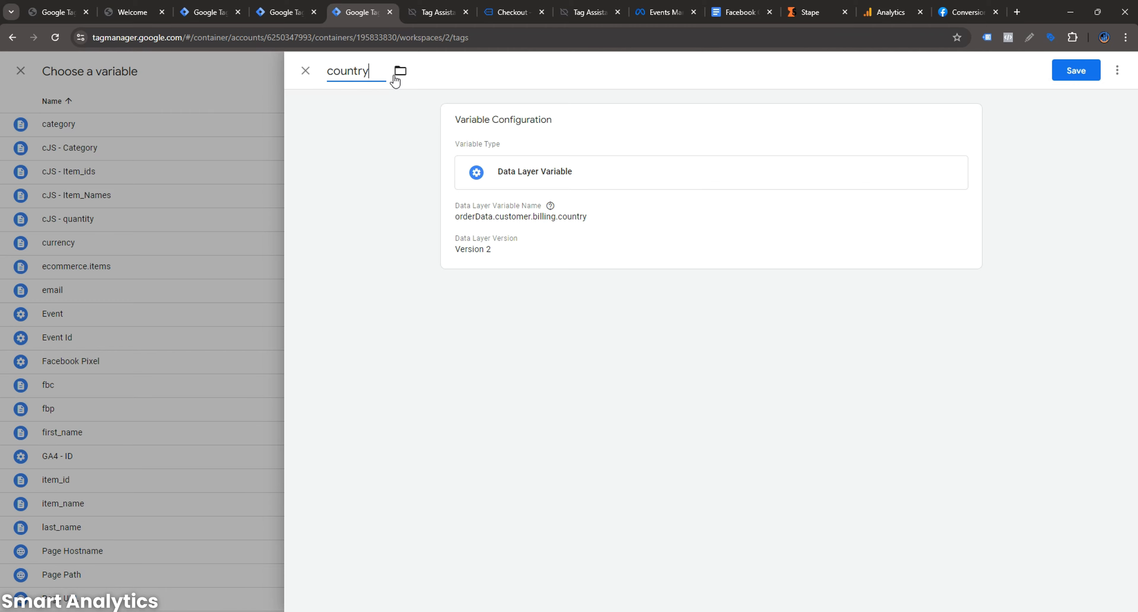
click(1064, 70)
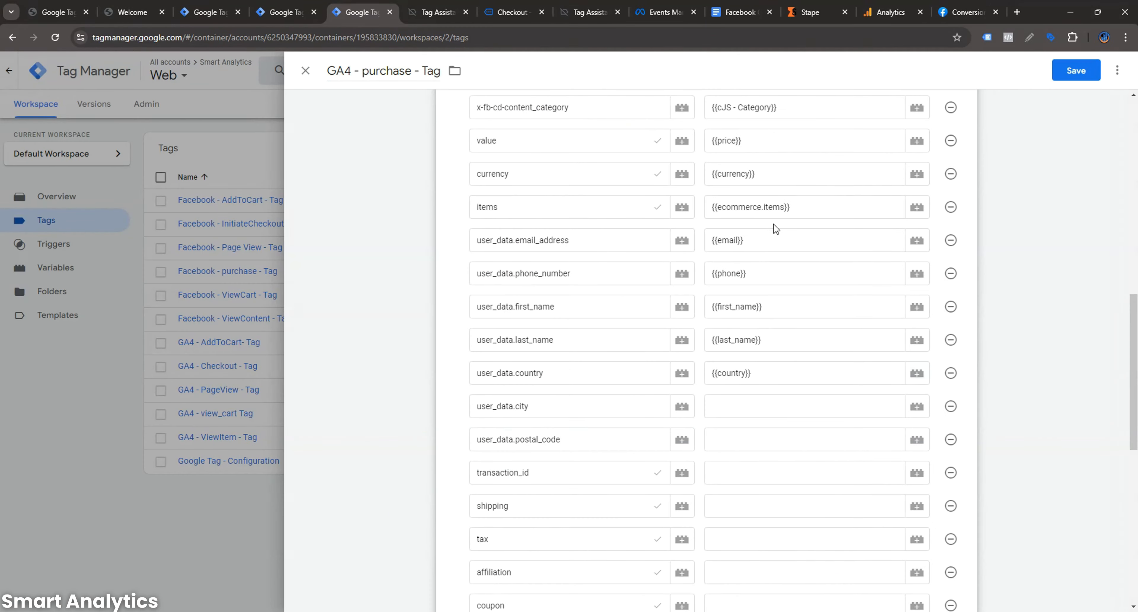
- For the user_data.city parameter, create a Data Layer Variable with the name orderData.customer.billing.city
click(751, 404)
click(916, 406)
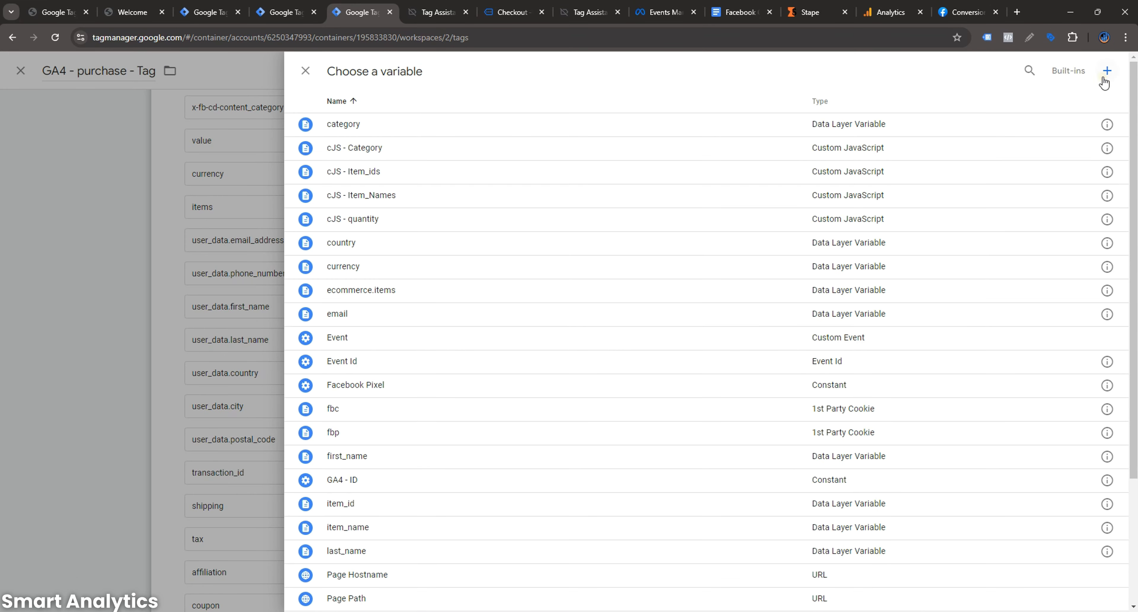
click(1104, 82)
click(901, 170)
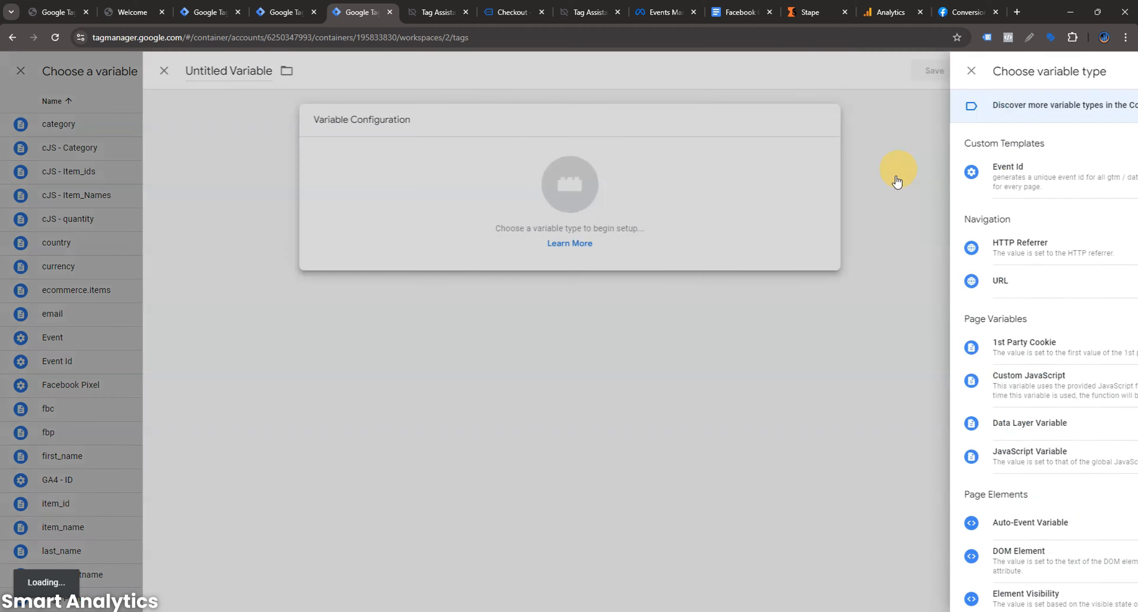
scroll(839, 345, down, 3)
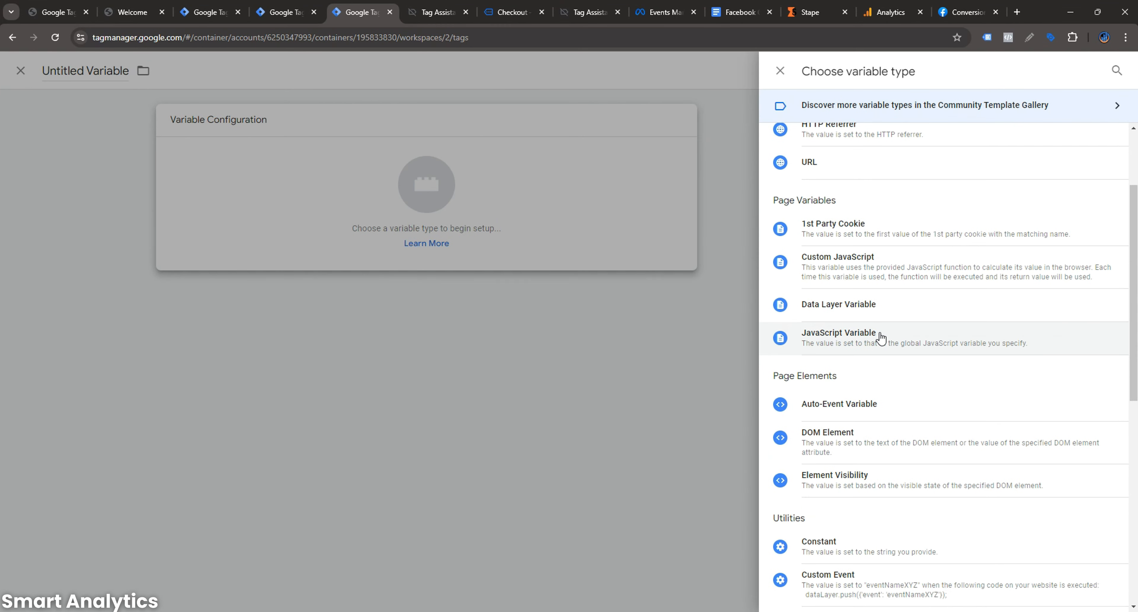
click(864, 312)
text(orderData.customer.billing.)
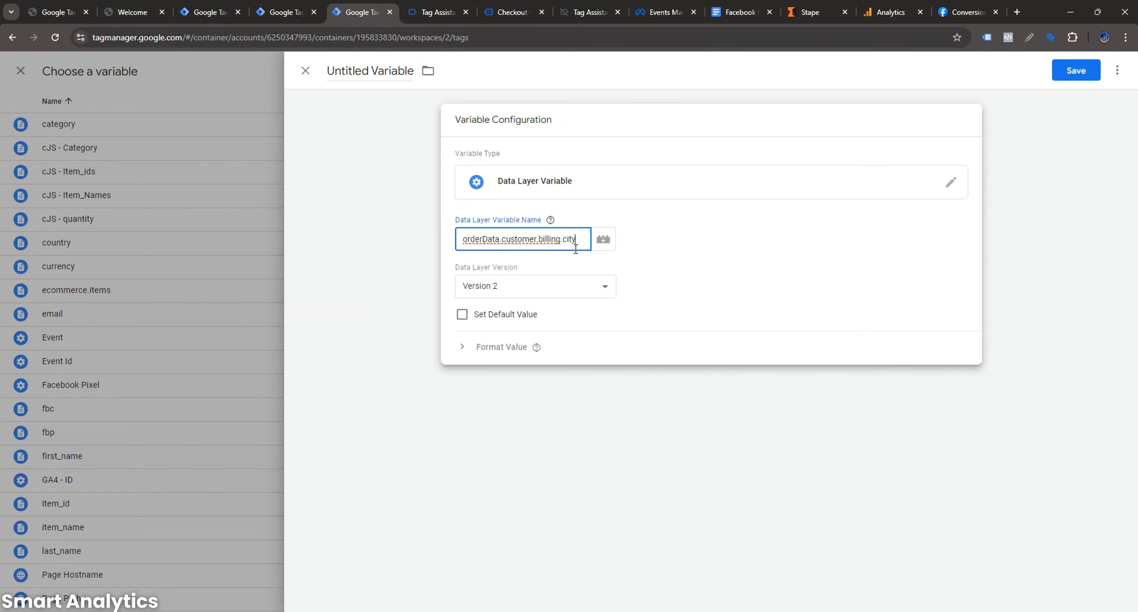
- Title the variable city, check the city key under billing in Tag Assistant, and save the variable
triple_click(379, 70)
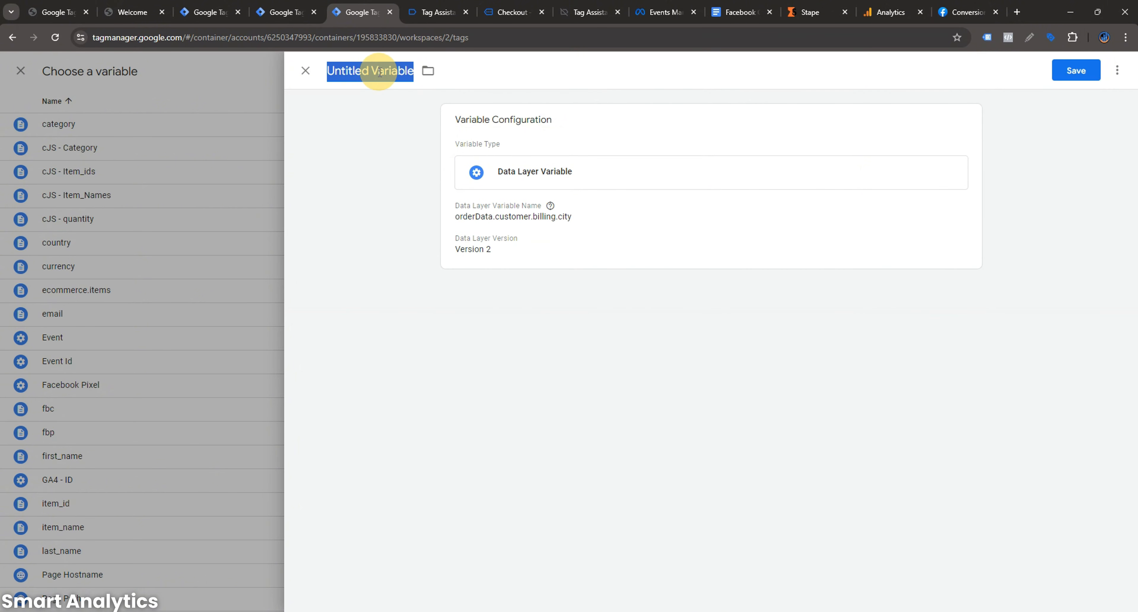
text(city)
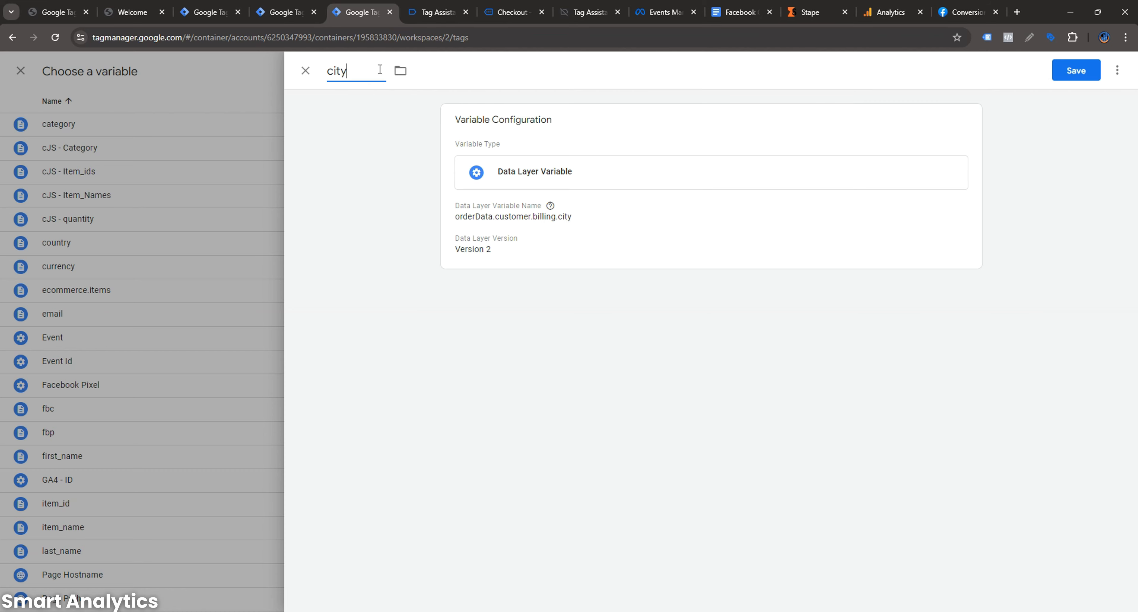
click(564, 215)
key(ctrl+Tab)
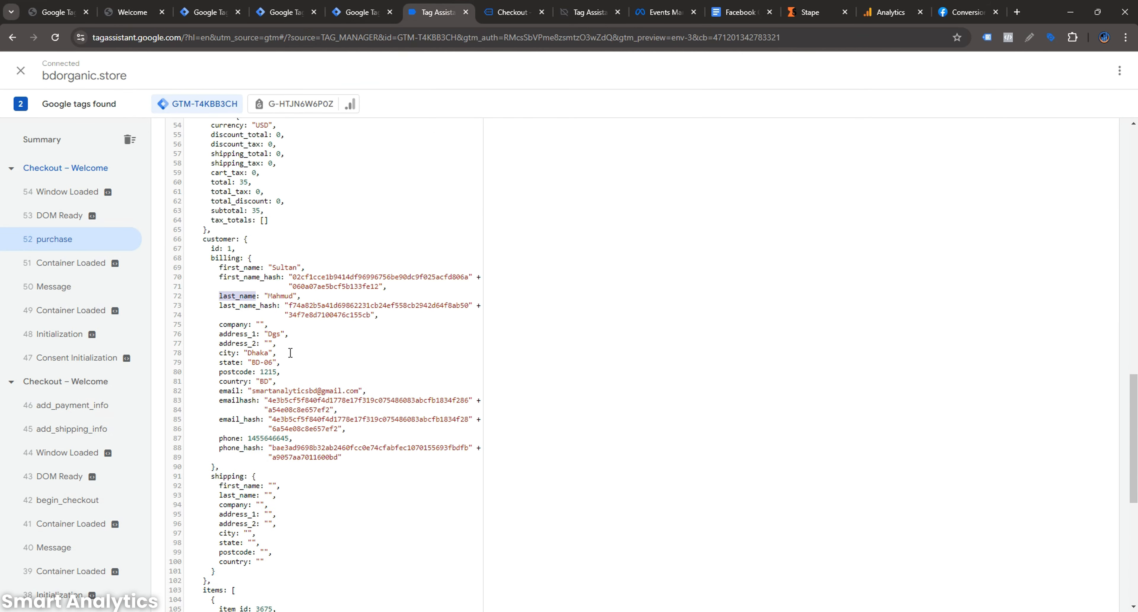
click(360, 12)
click(1076, 71)
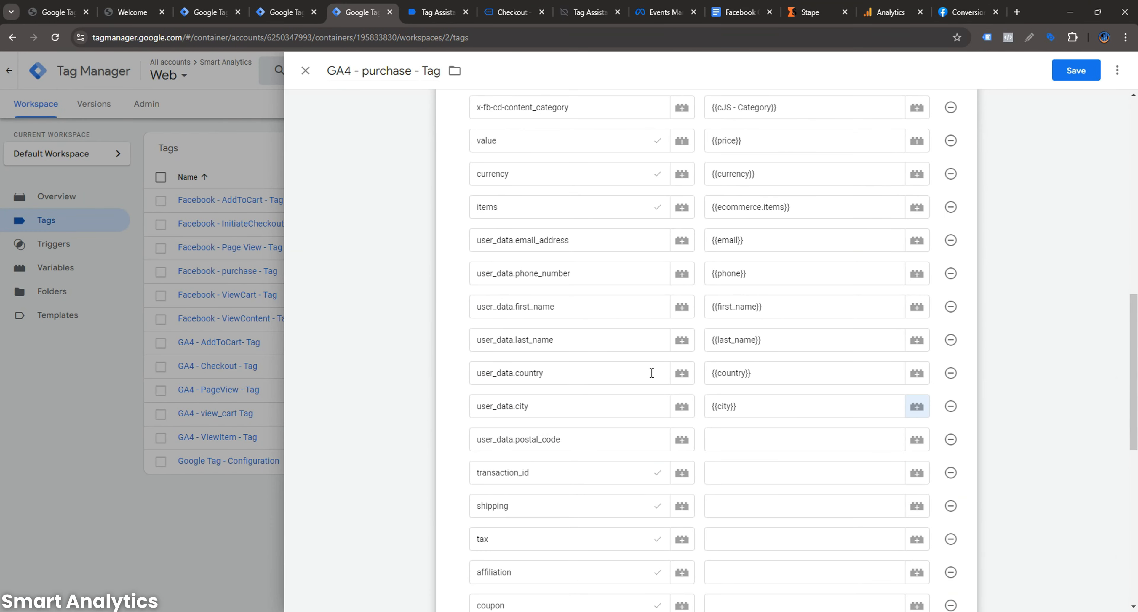
- Start a new Data Layer Variable for the user_data.postal_code parameter of the purchase tag
scroll(716, 391, down, 1)
click(746, 379)
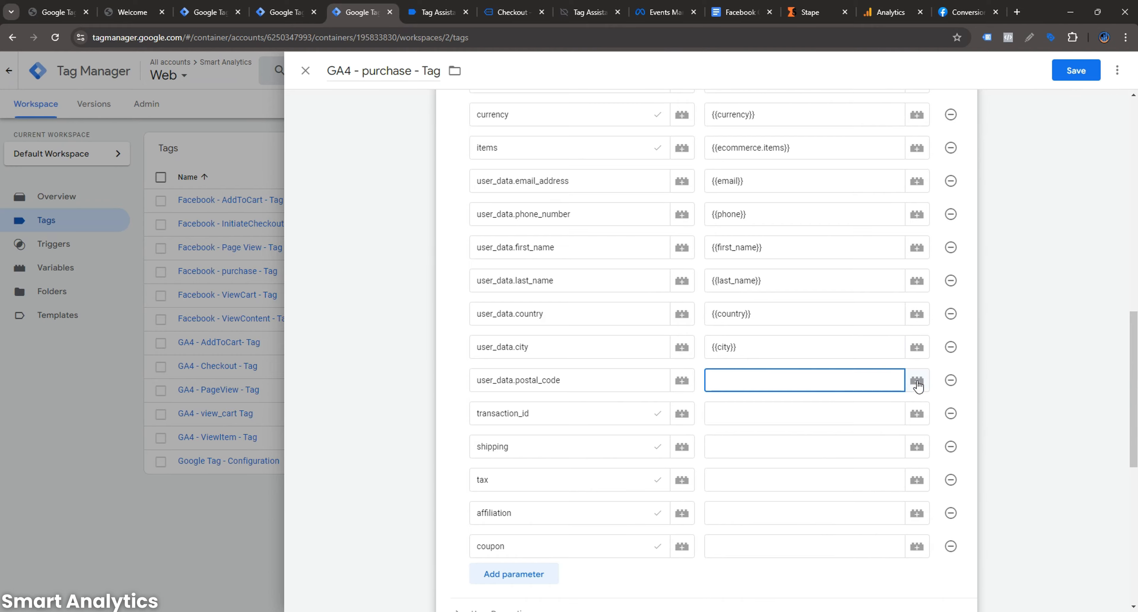
click(916, 380)
click(1104, 71)
click(899, 170)
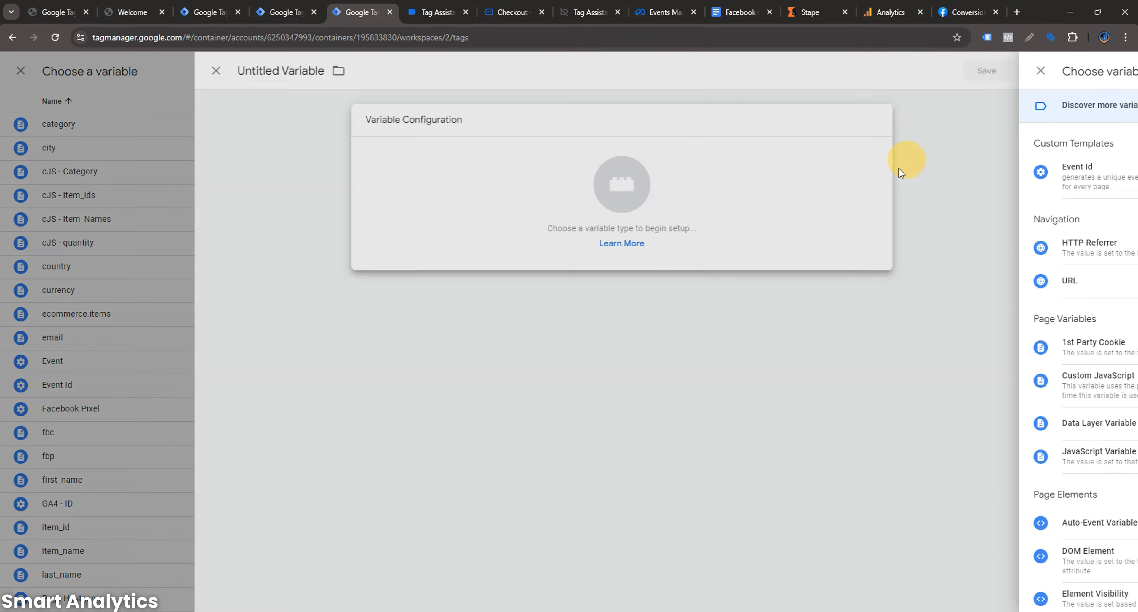
click(778, 423)
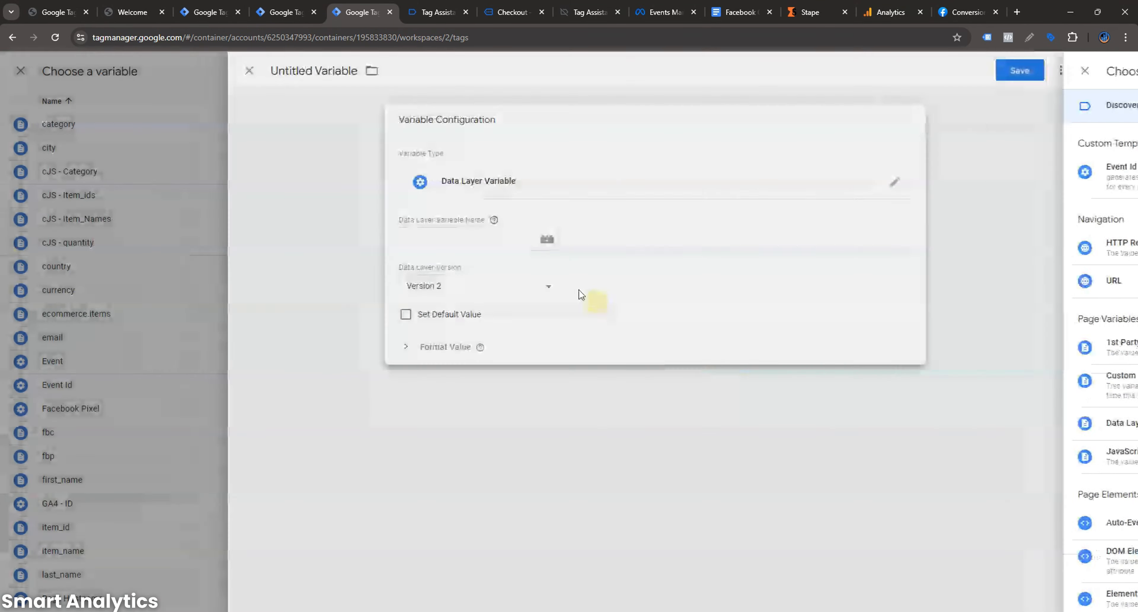
click(521, 244)
- Name the data layer variable orderData.customer.billing.postalcode, consulting the purchase event's billing data in Tag Assistant
text(orderData.customer.billing)
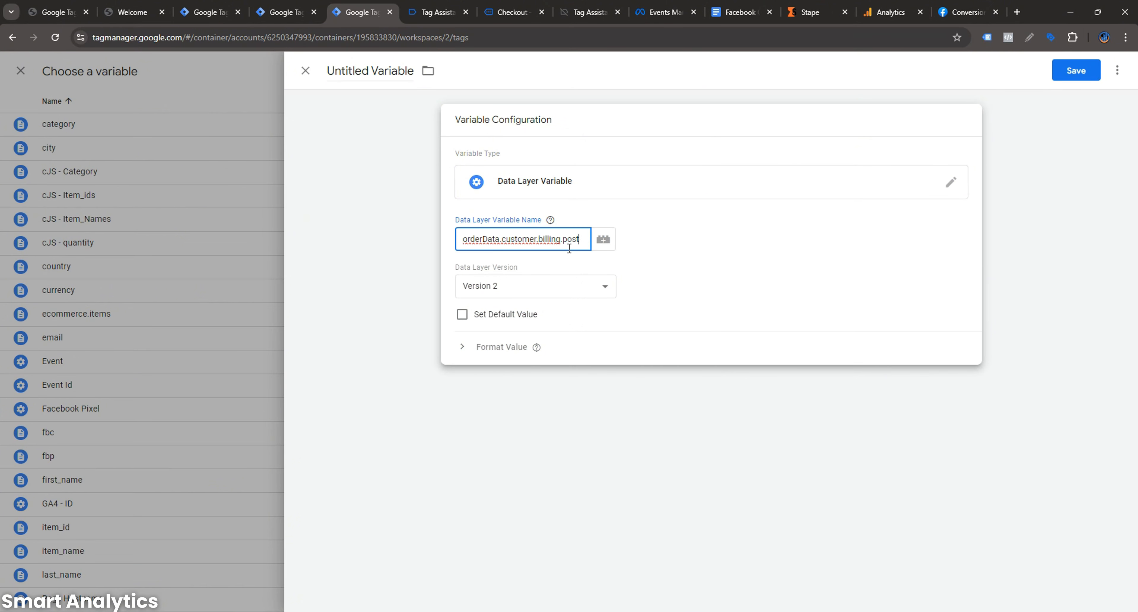
text(.postal)
click(433, 12)
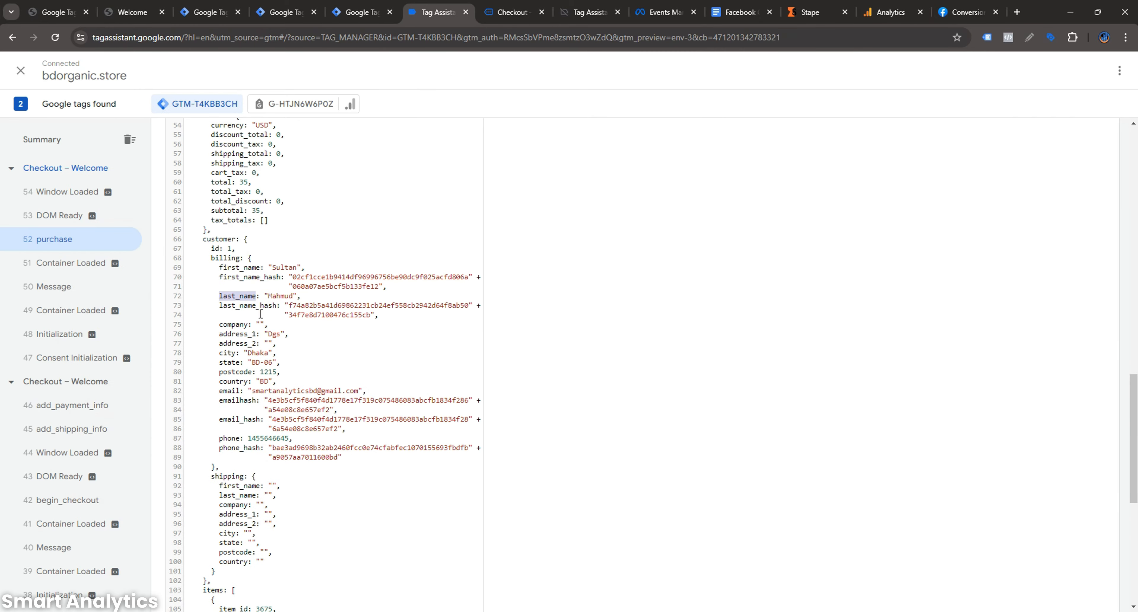
click(357, 7)
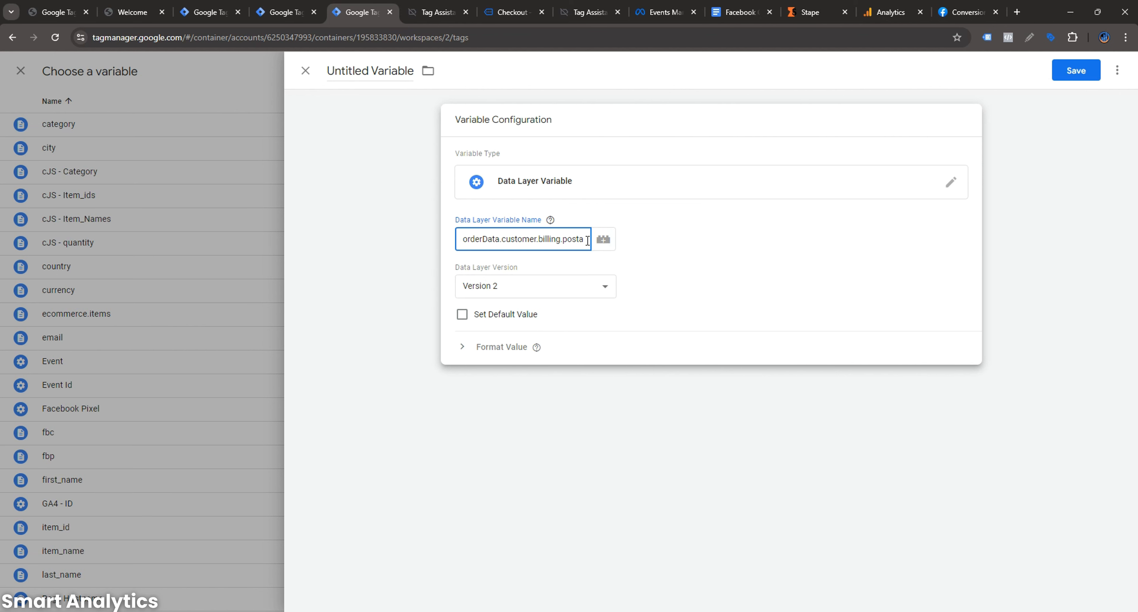
click(564, 234)
text(lcode)
- Title the new variable postalcode and save it into the purchase tag's user_data.postal_code parameter
click(379, 70)
key(ctrl+a)
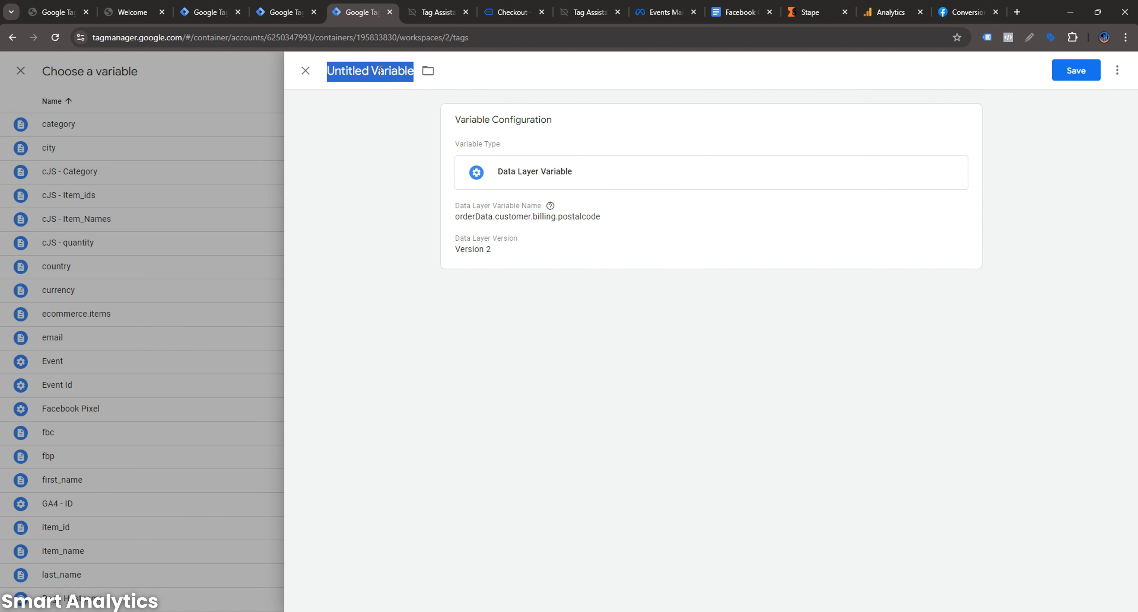
text(postalcode)
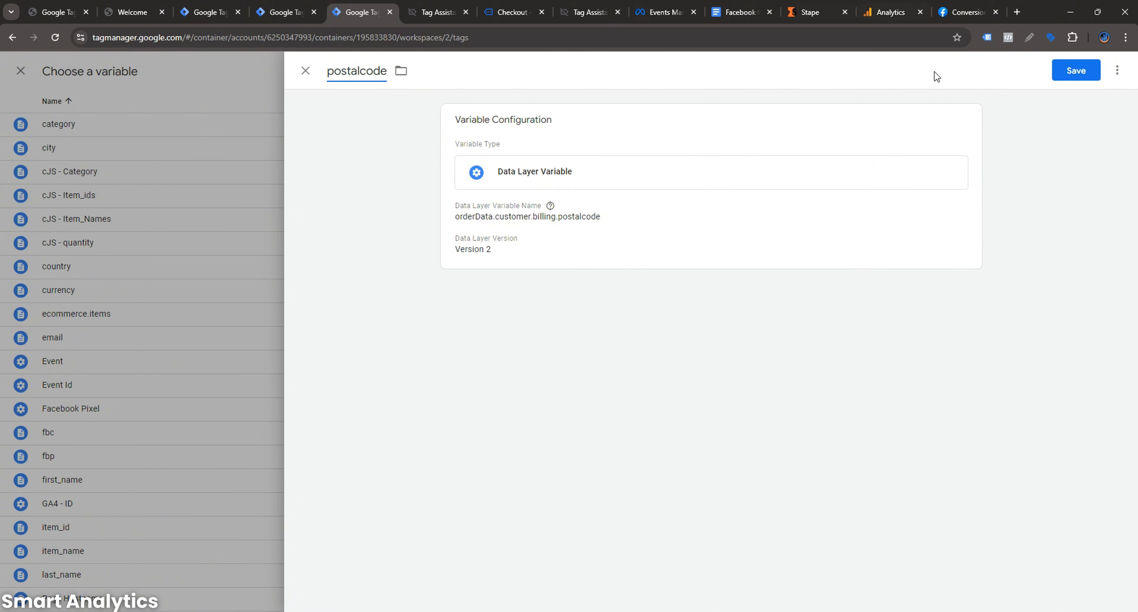
click(1057, 72)
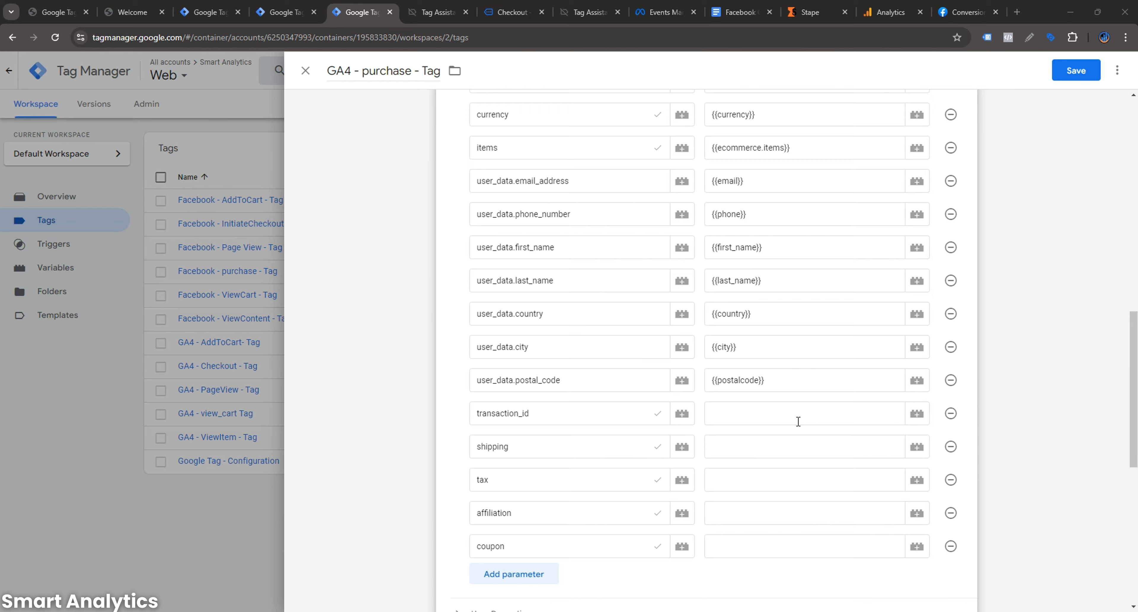
- Open the variable choices for the purchase tag's transaction_id parameter and look through the existing variables
click(799, 415)
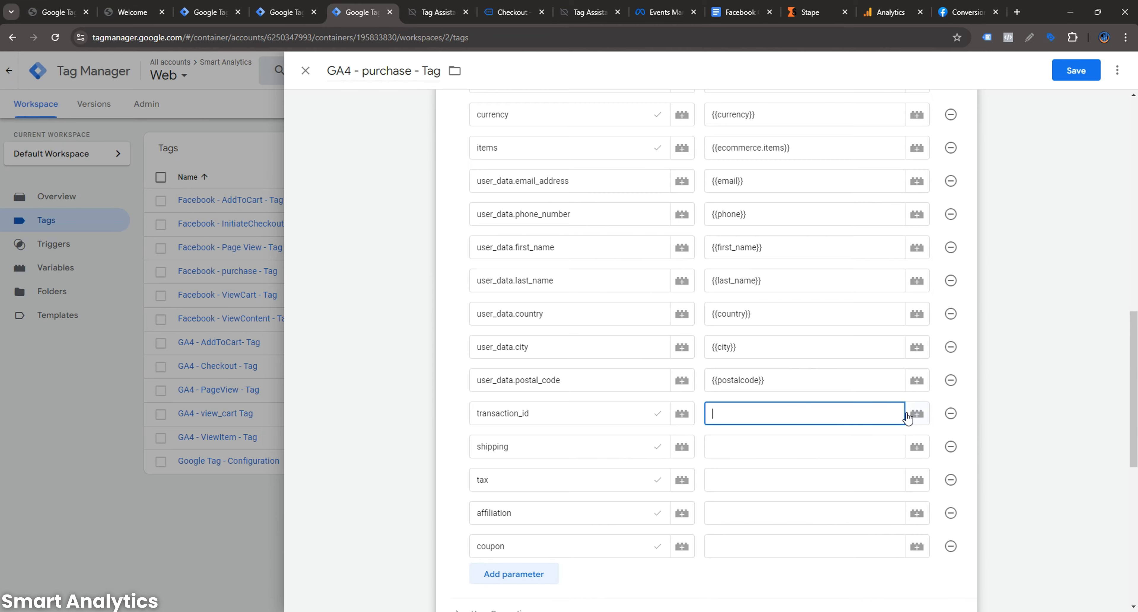
click(907, 417)
scroll(527, 261, down, 3)
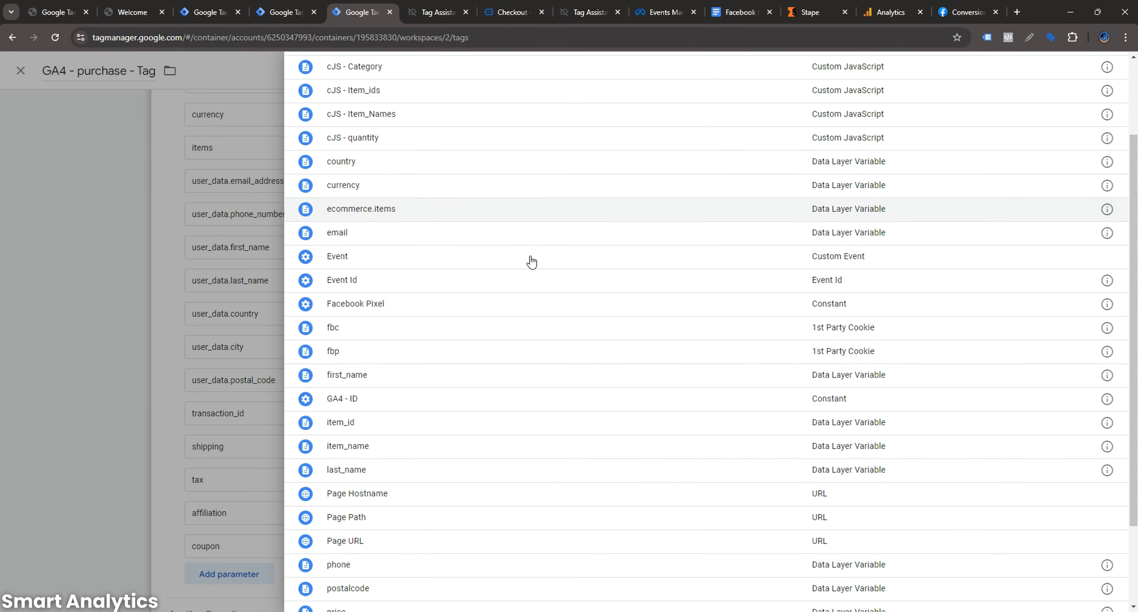
scroll(521, 367, down, 2)
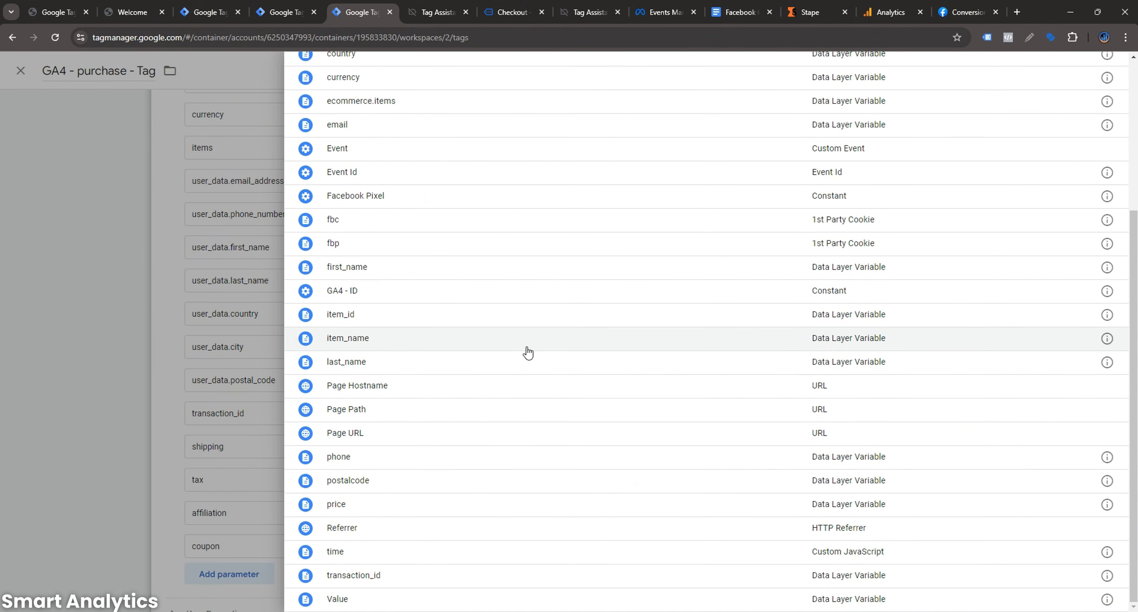
- Examine the purchase event's data layer in Tag Assistant and locate the transaction_id key under ecommerce
click(437, 12)
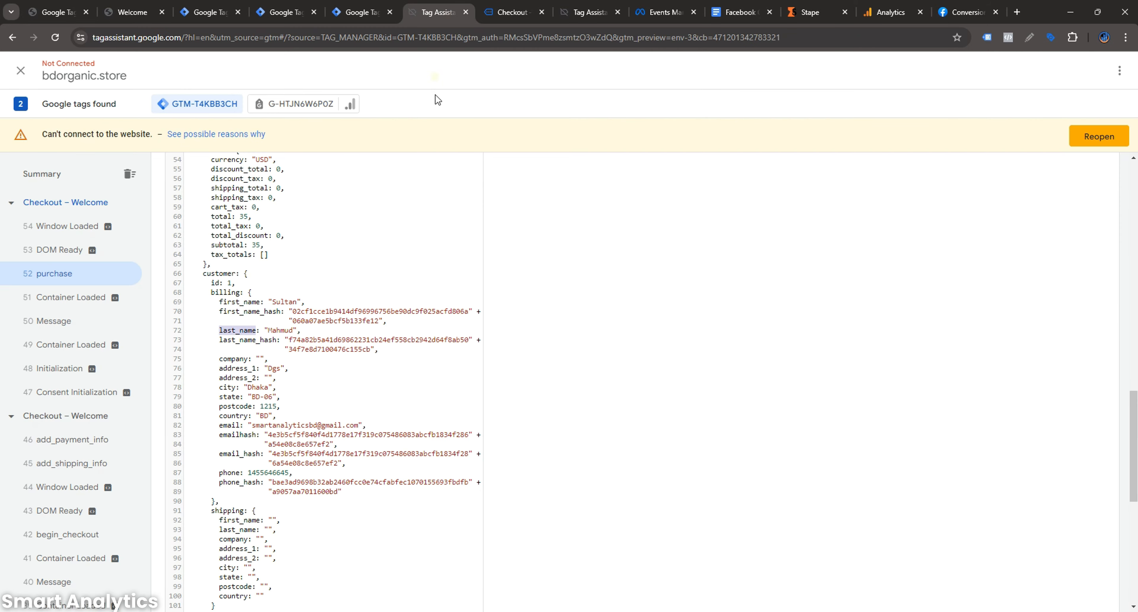
scroll(283, 415, up, 5)
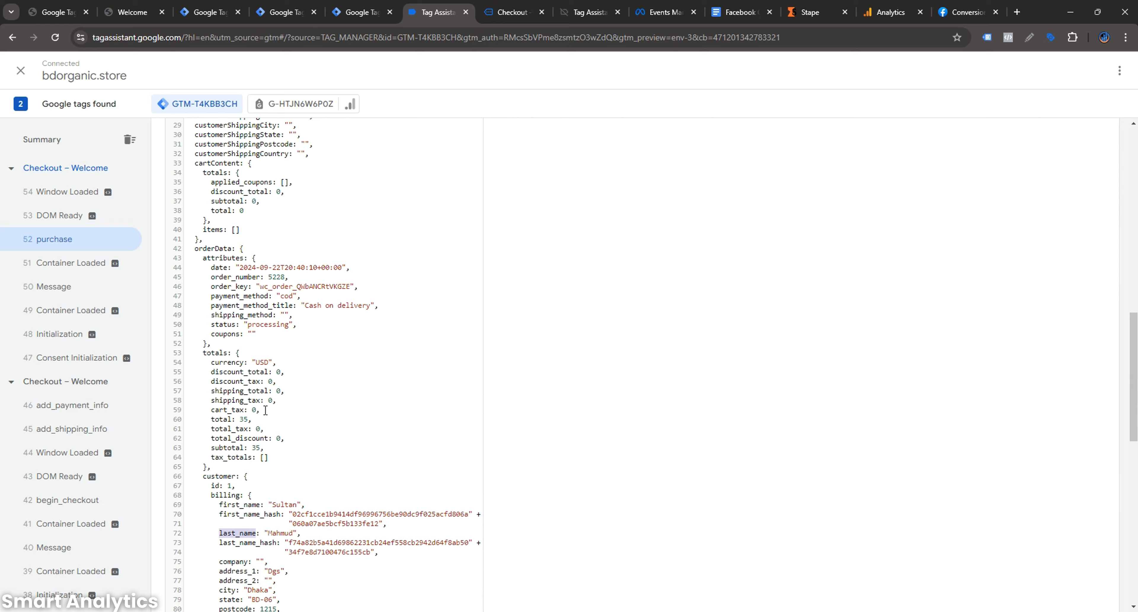
scroll(265, 411, up, 6)
scroll(271, 404, down, 3)
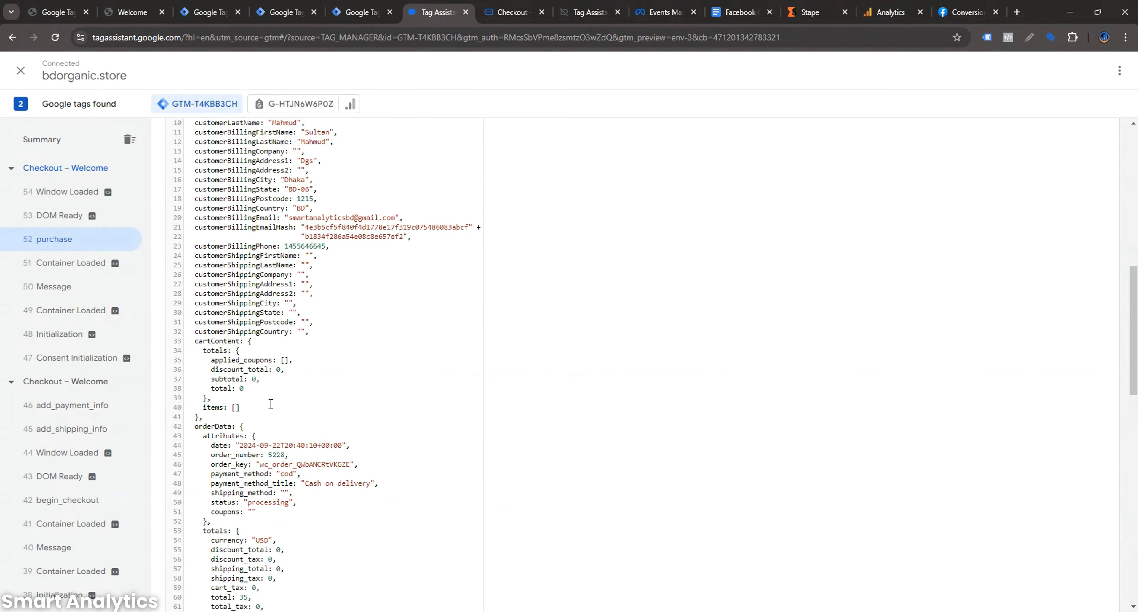
scroll(271, 404, down, 3)
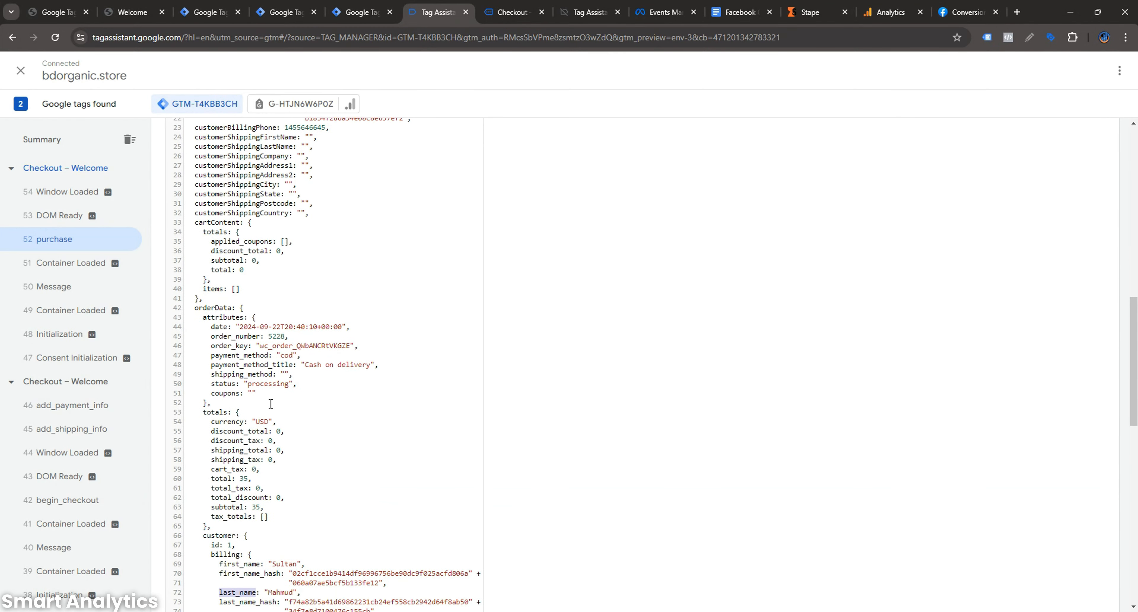
scroll(271, 404, down, 6)
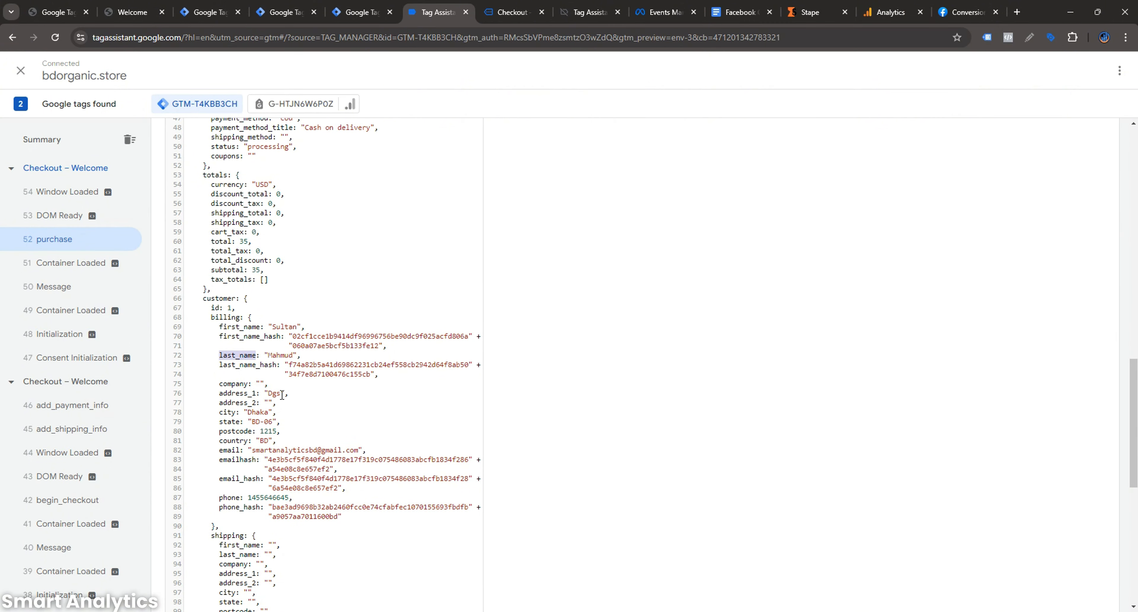
scroll(282, 394, down, 11)
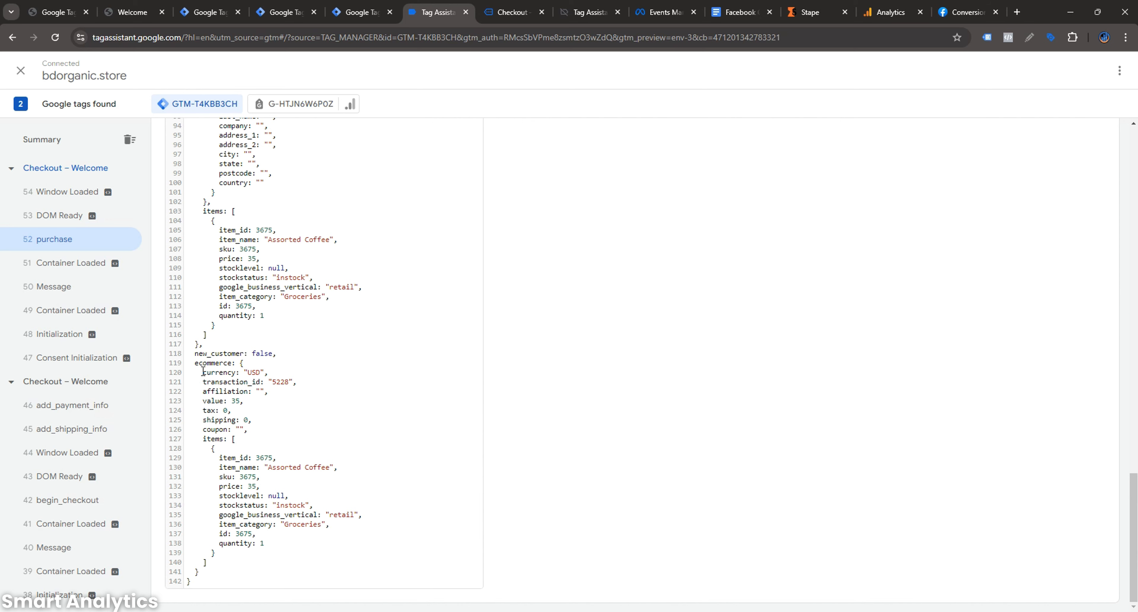
drag(194, 362, 264, 382)
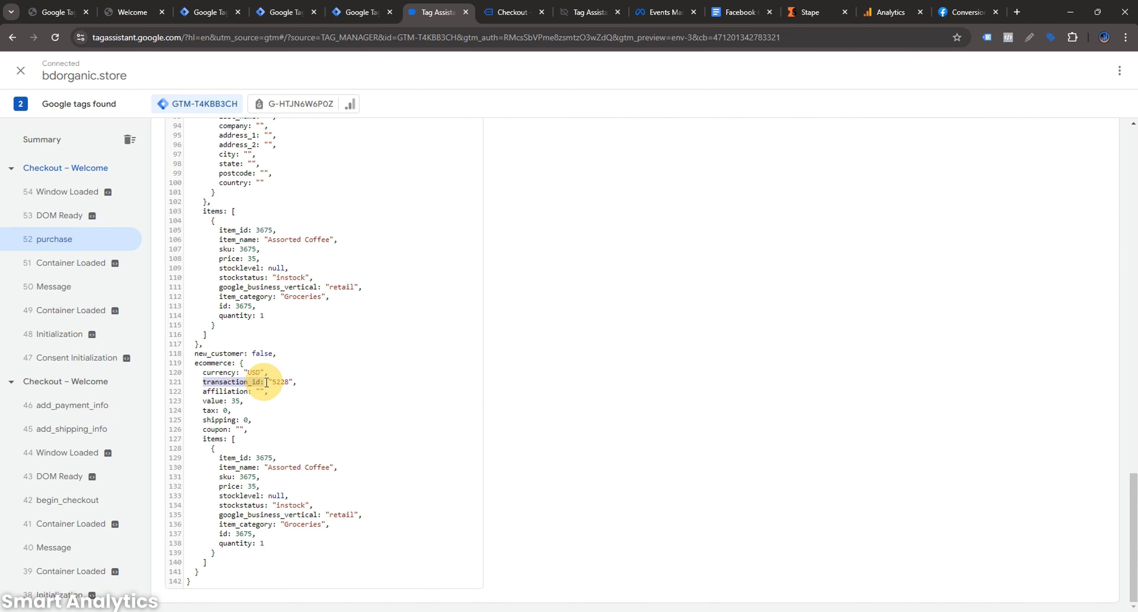
- Back in Tag Manager, assign the existing transaction_id variable to the purchase tag's transaction_id parameter
click(379, 6)
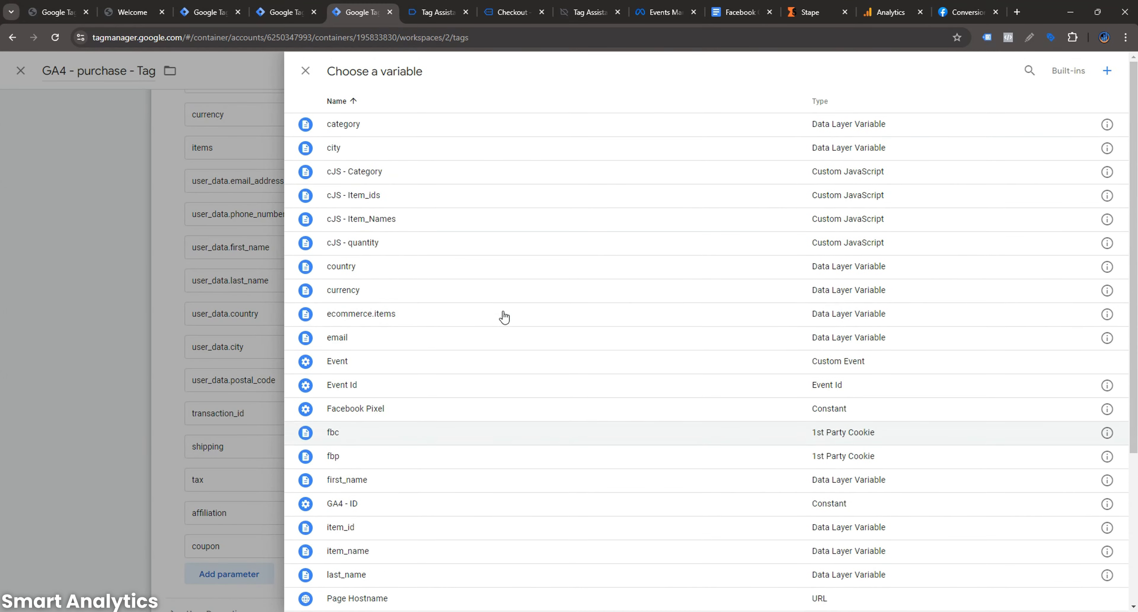
scroll(456, 288, down, 1)
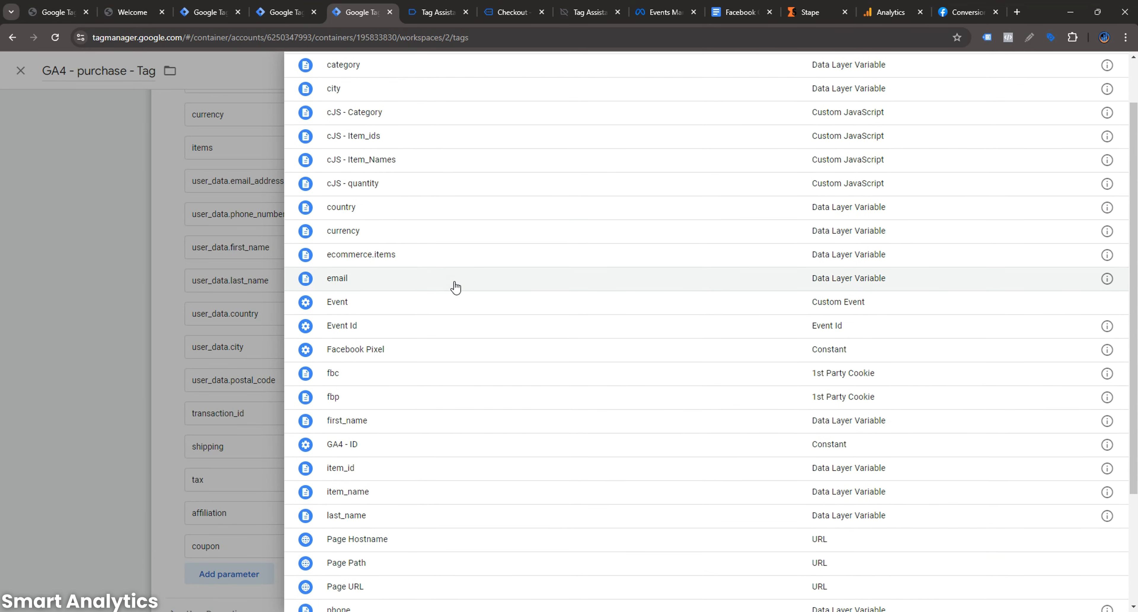
scroll(456, 287, down, 3)
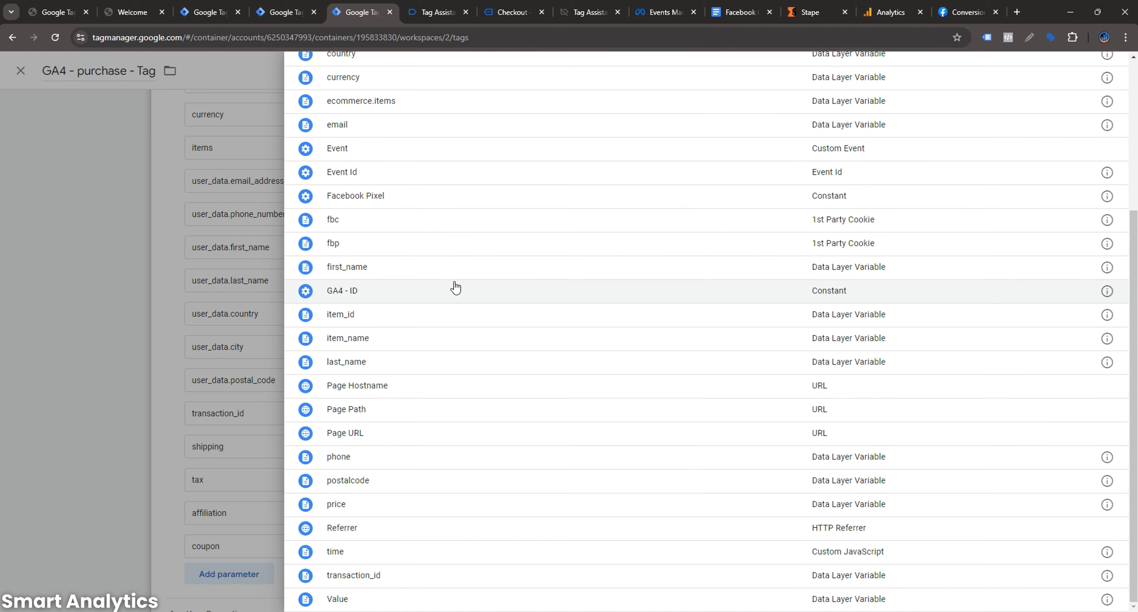
click(387, 579)
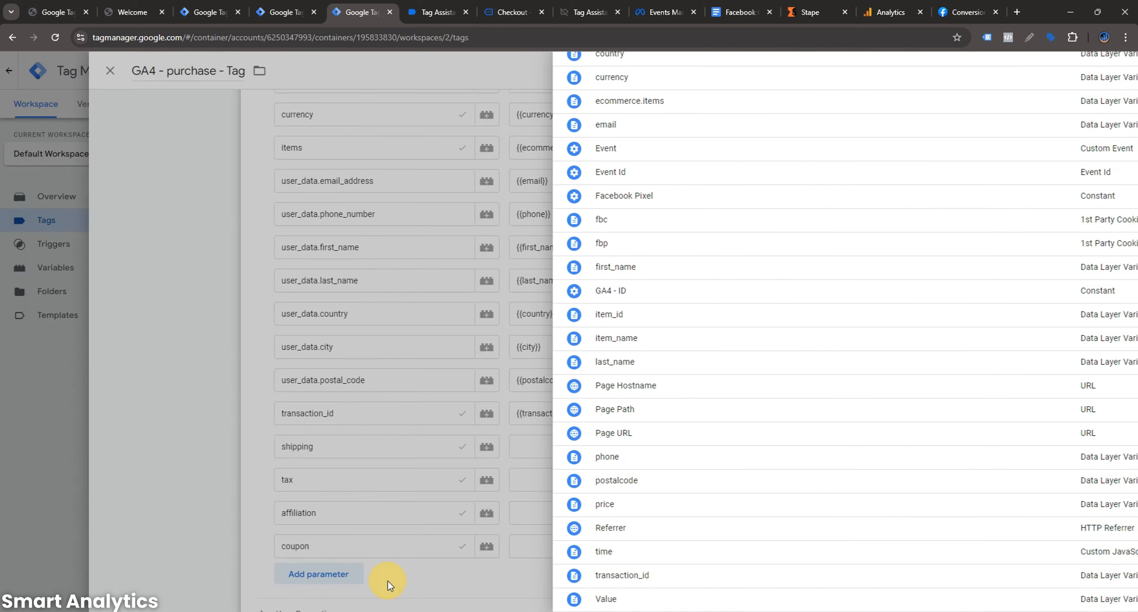
- Start a new Data Layer Variable for the shipping parameter of the purchase tag
click(720, 442)
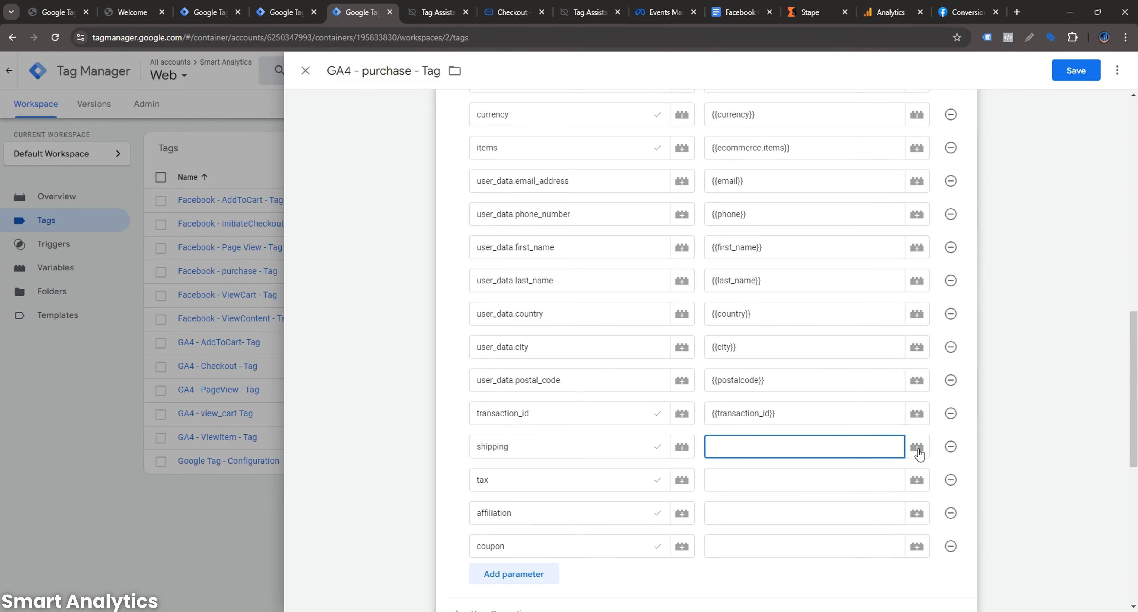
click(917, 446)
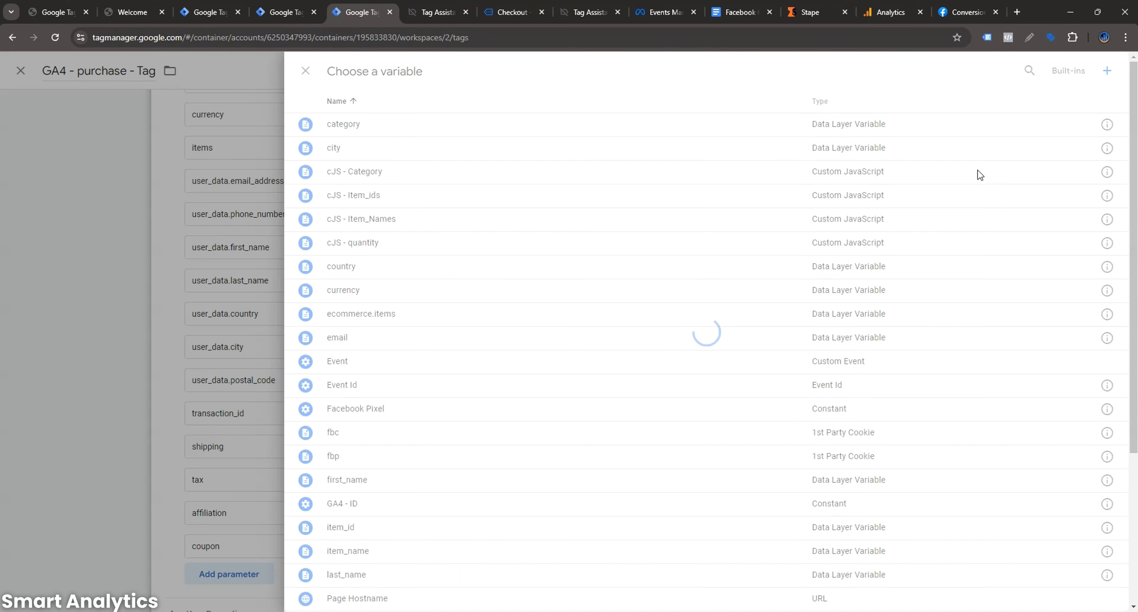
click(1120, 72)
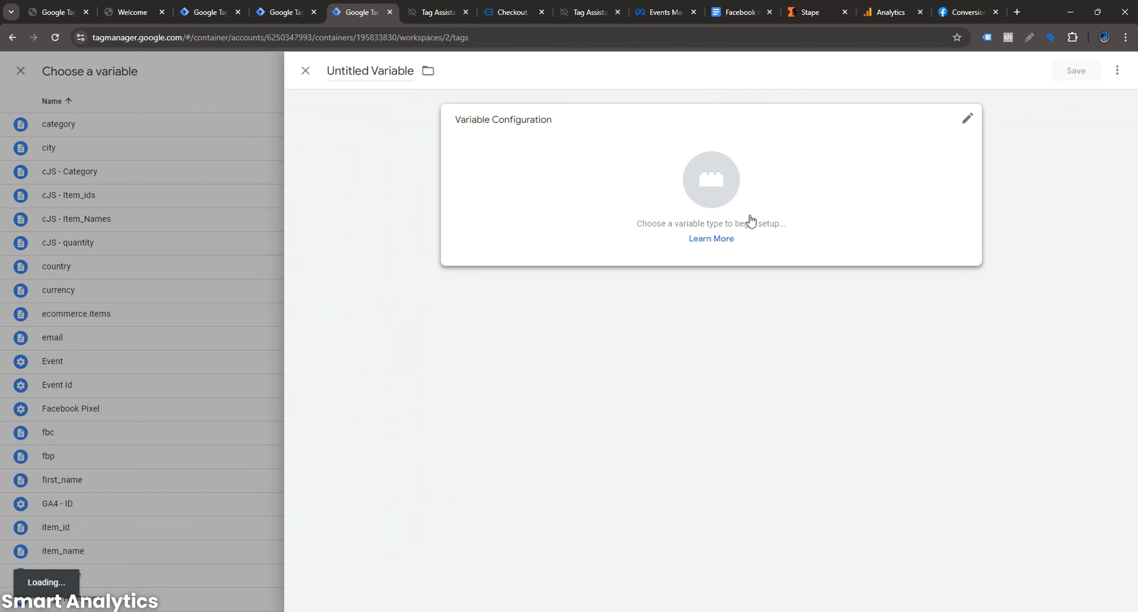
click(808, 212)
click(877, 441)
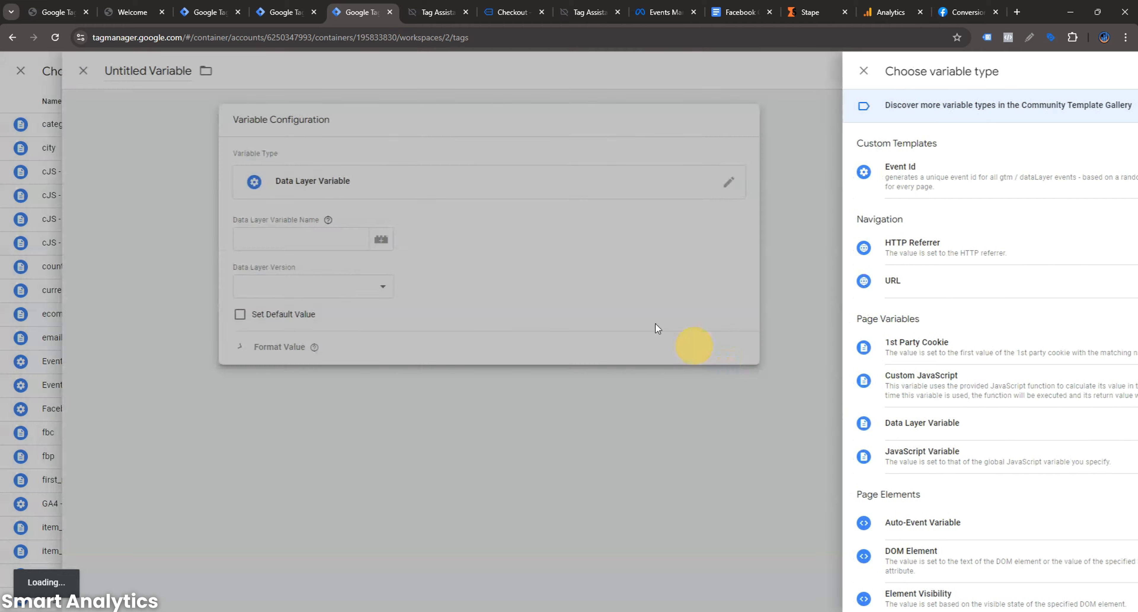
- Copy the ecommerce key from the purchase event in Tag Assistant and set the data layer variable name to ecommerce.shipping
click(440, 12)
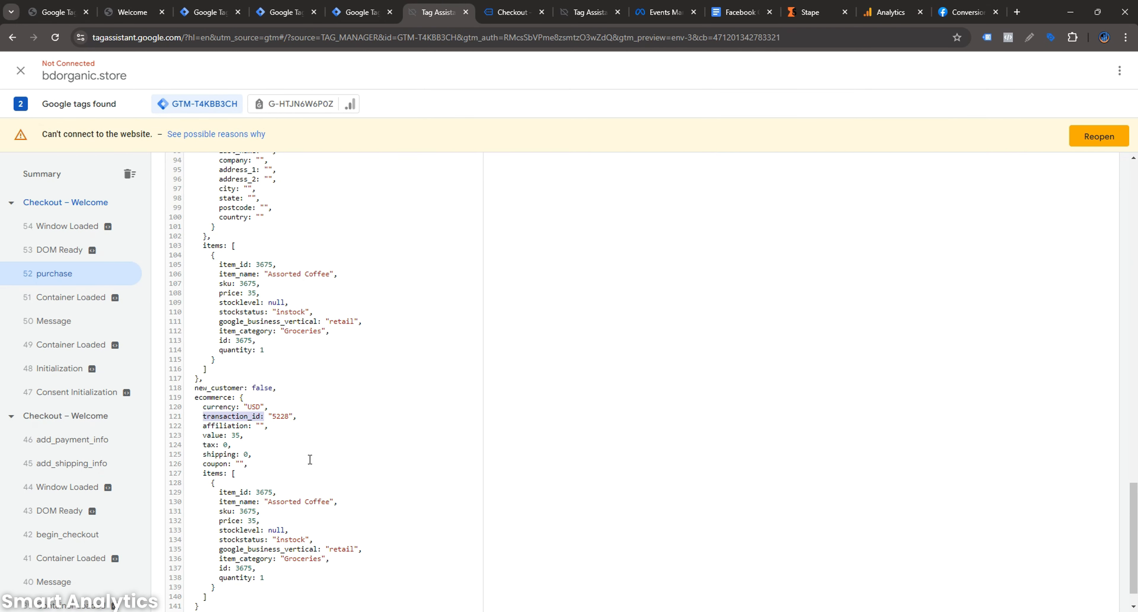
double_click(197, 398)
key(ctrl+c)
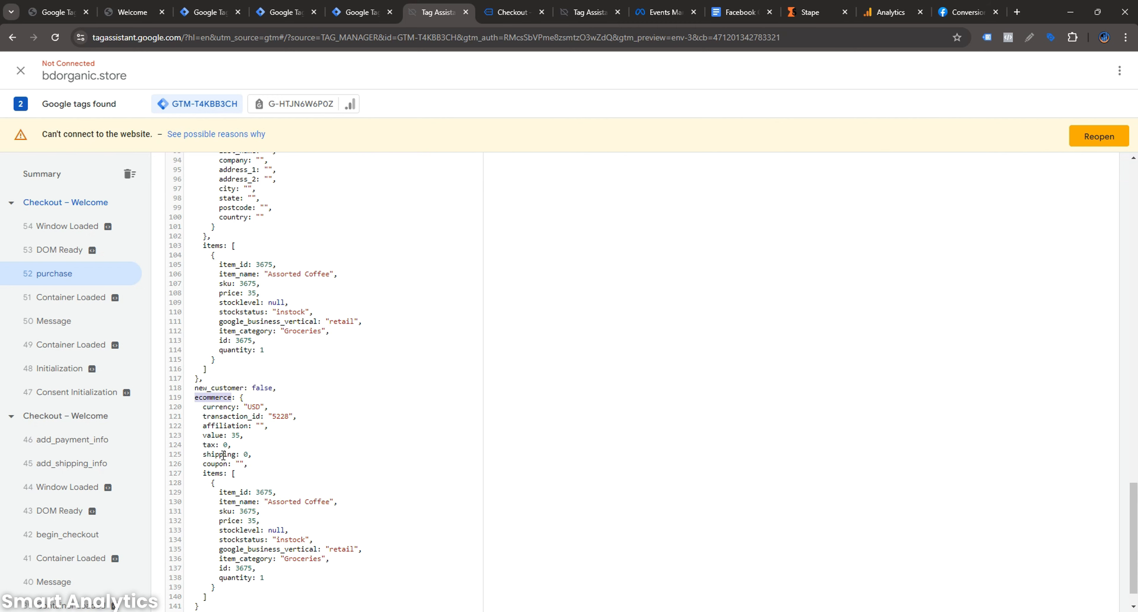
click(360, 12)
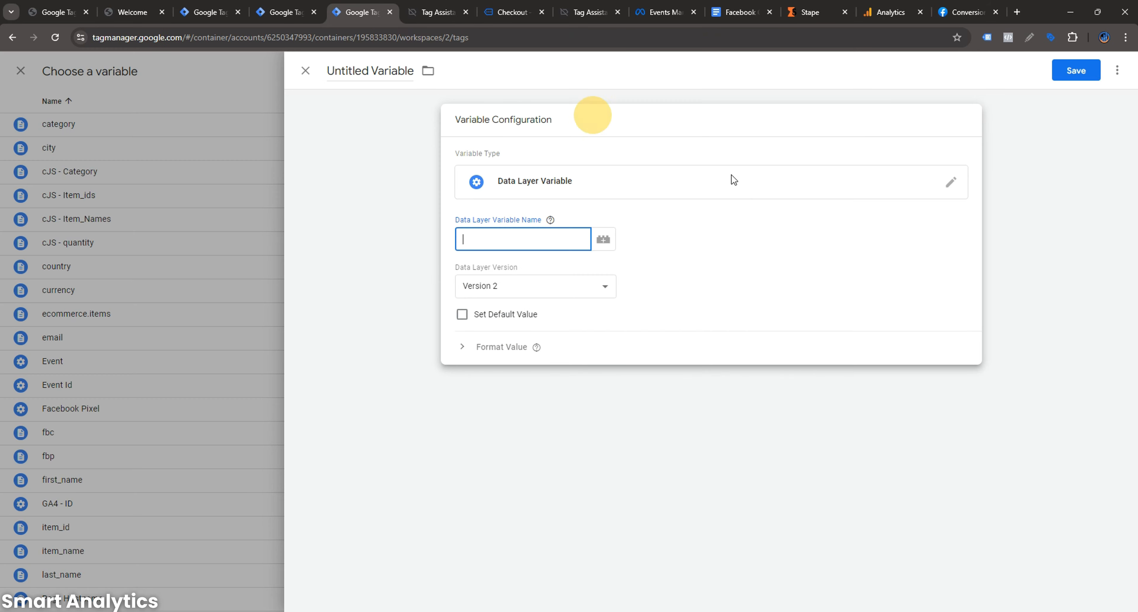
key(ctrl+v)
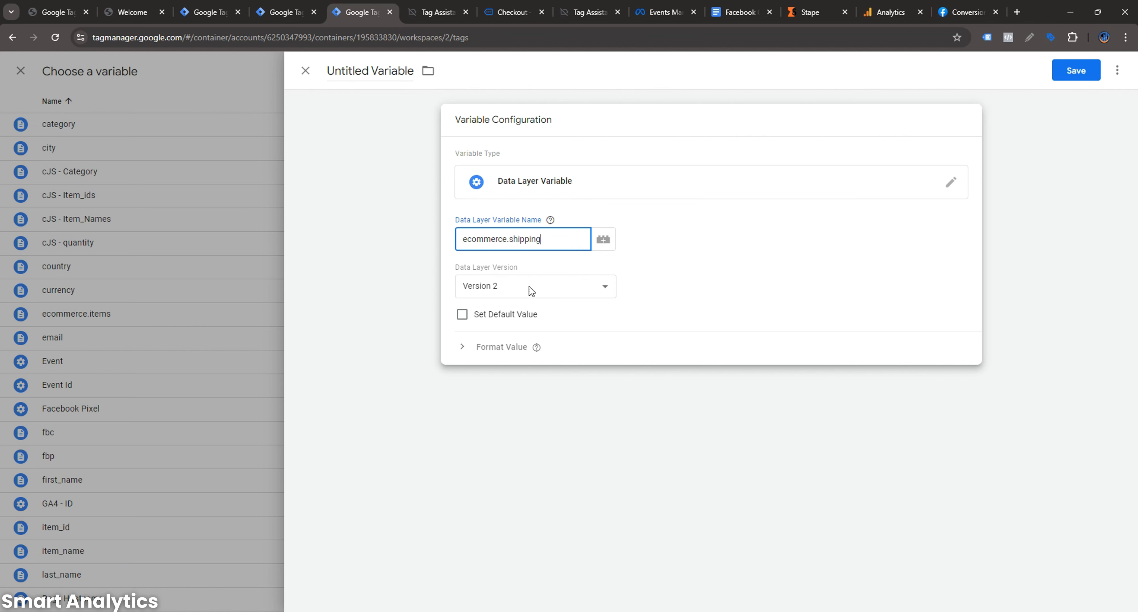
- Title the variable shipping and save it into the purchase tag's shipping parameter
click(375, 71)
text(shipping)
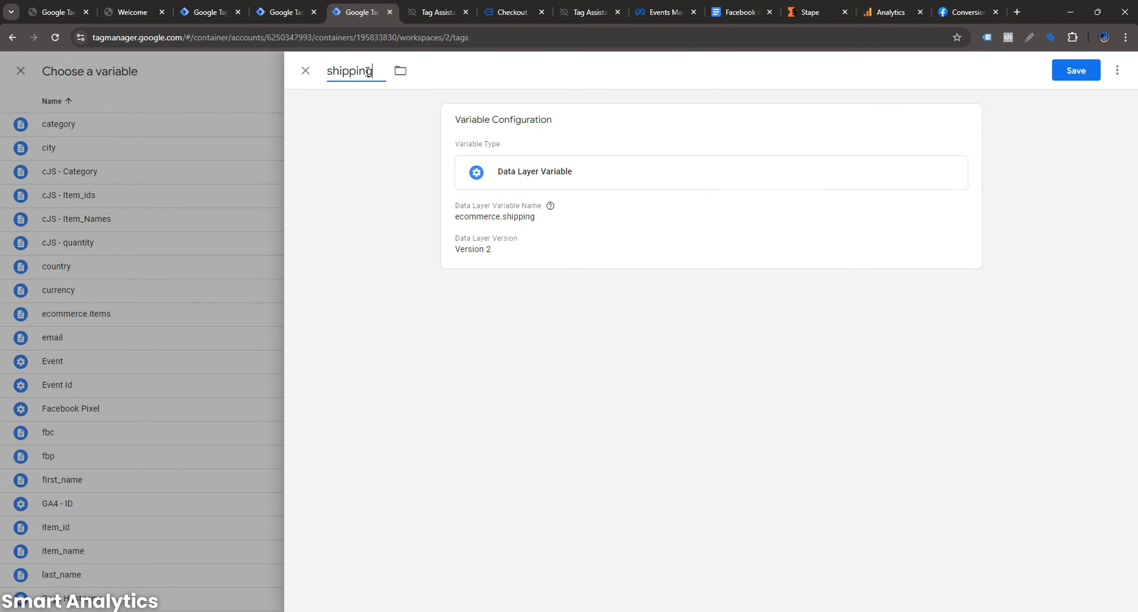
click(1074, 72)
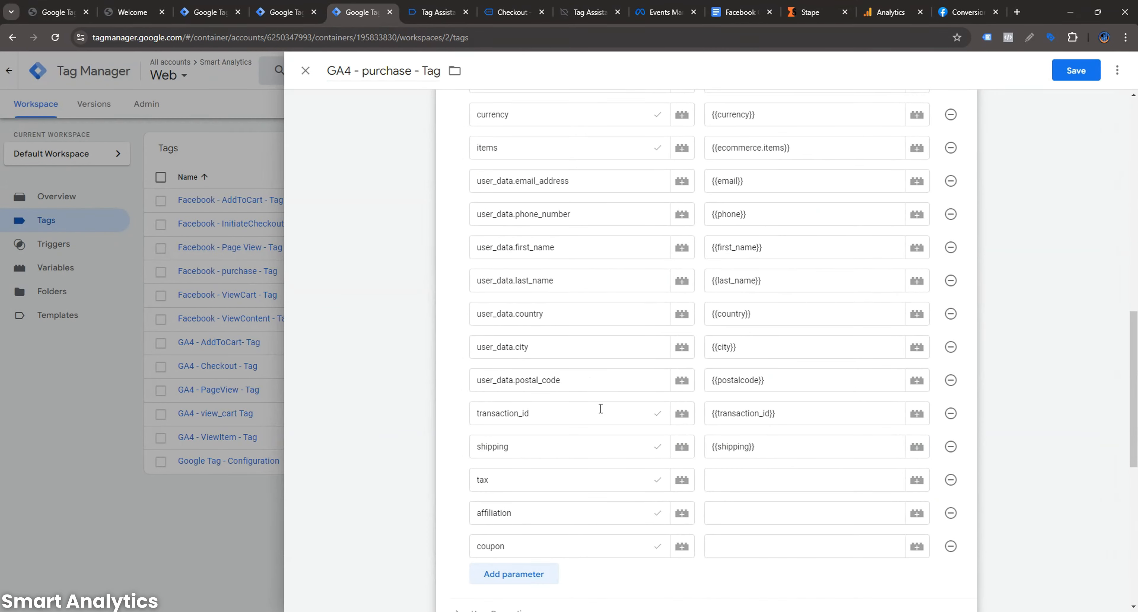
- Start a new Data Layer Variable for the purchase tag's tax parameter and begin its data layer variable name with the copied "ecommerce" key
click(724, 480)
click(917, 479)
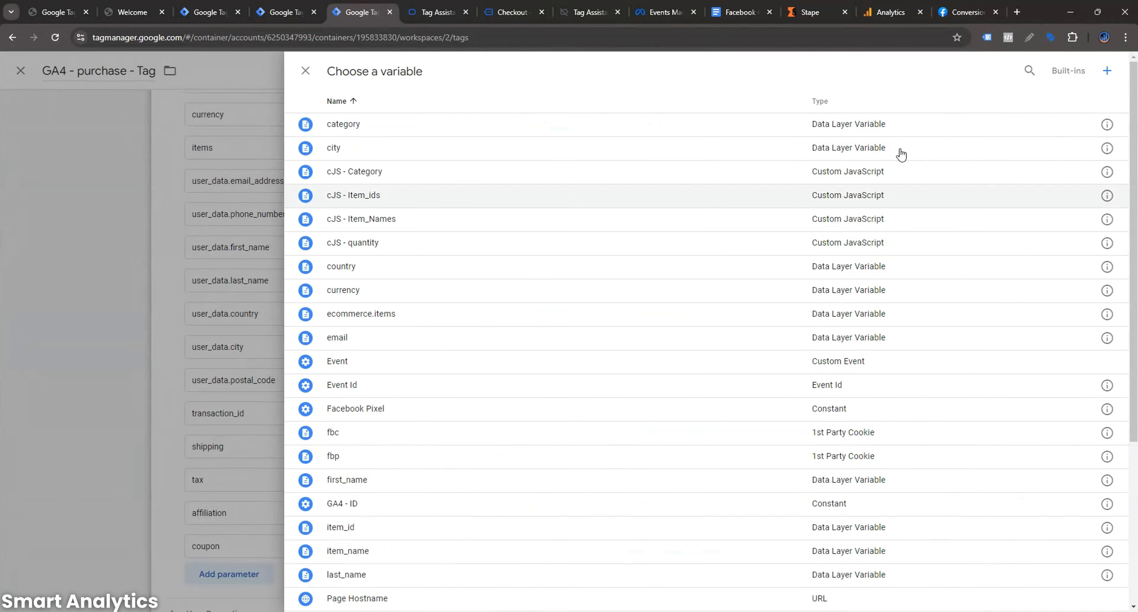
click(1106, 71)
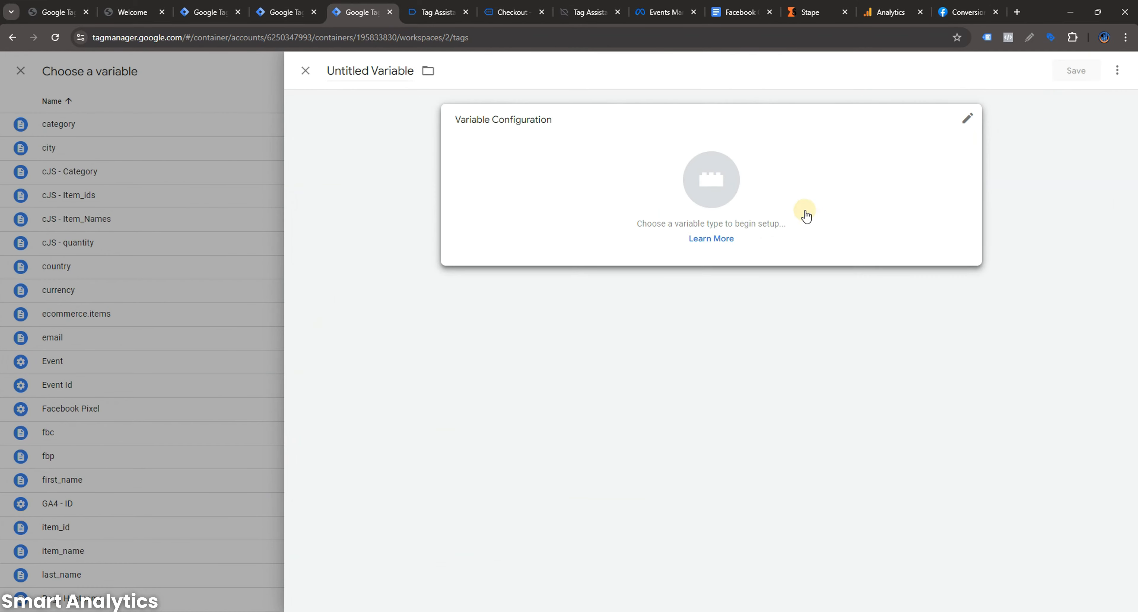
click(806, 216)
click(859, 430)
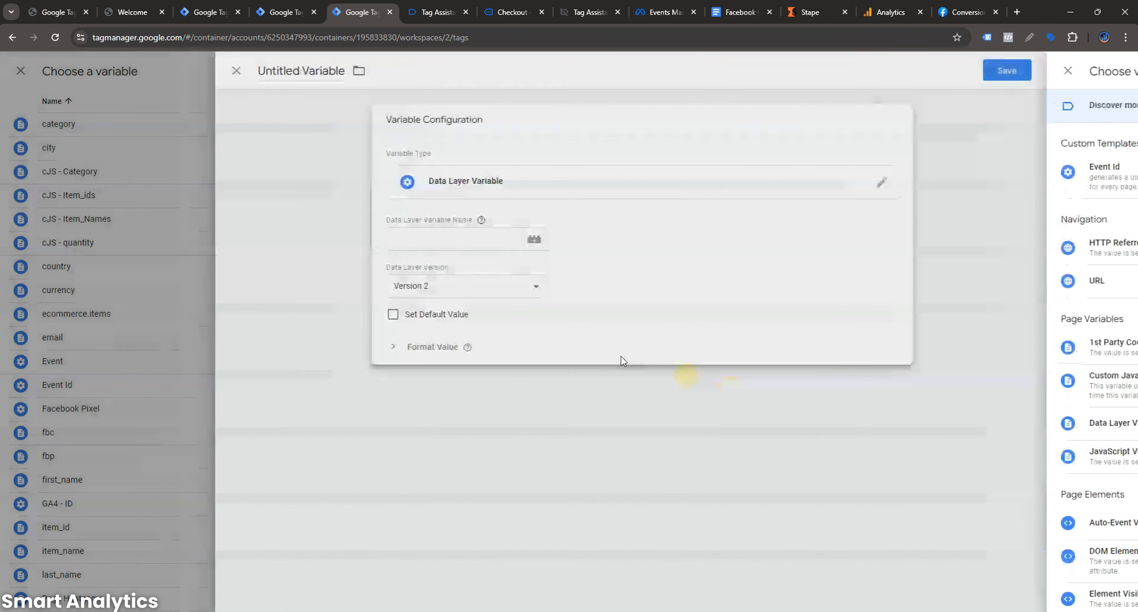
click(504, 237)
key(super+v)
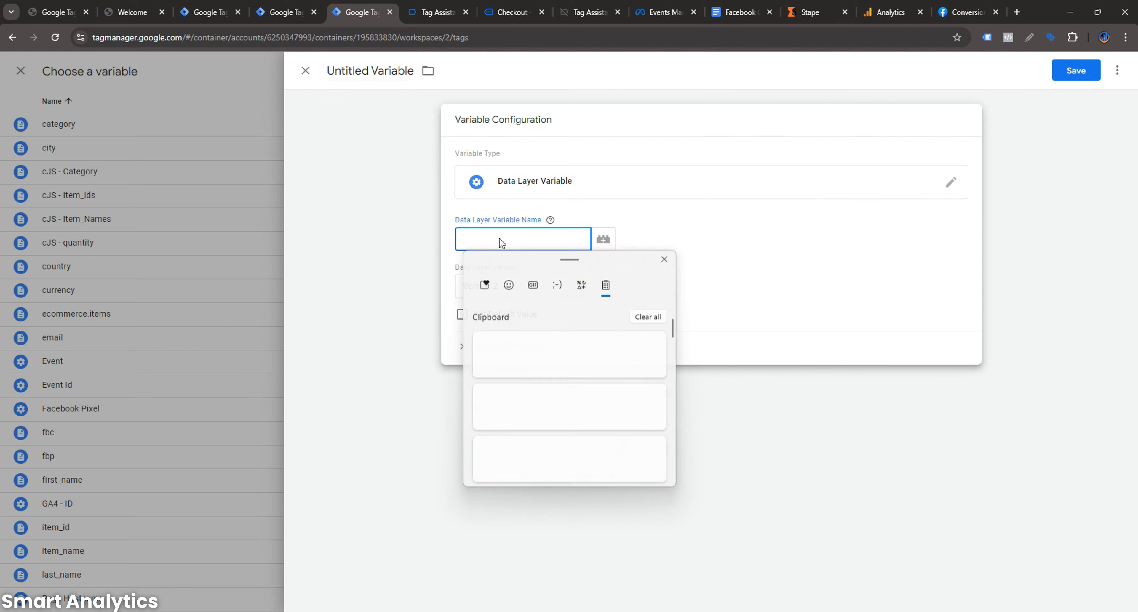
key(Return)
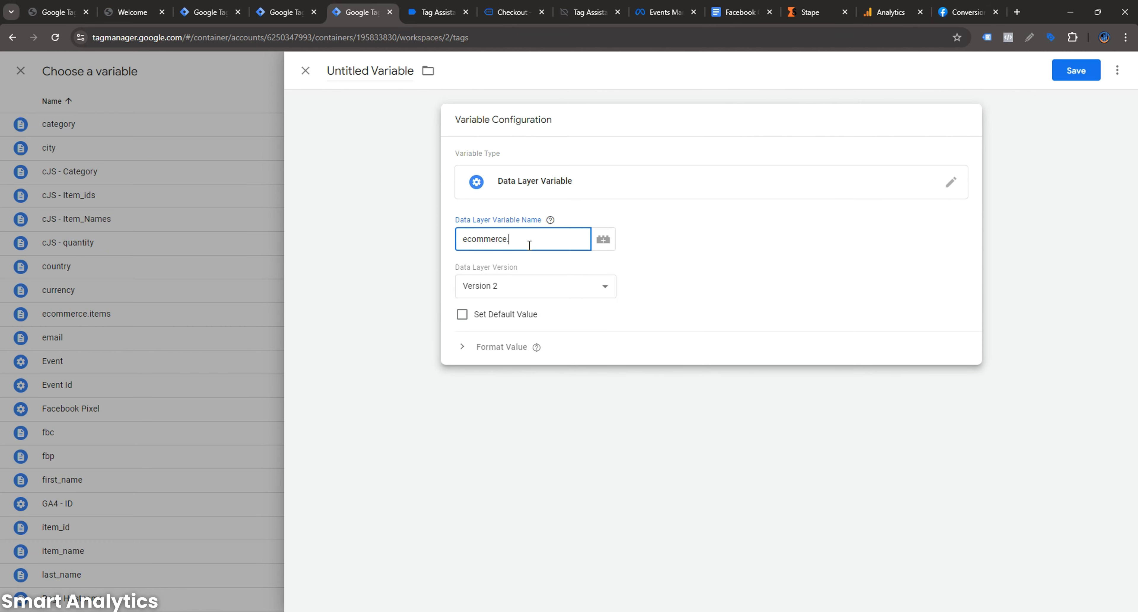
key(super)
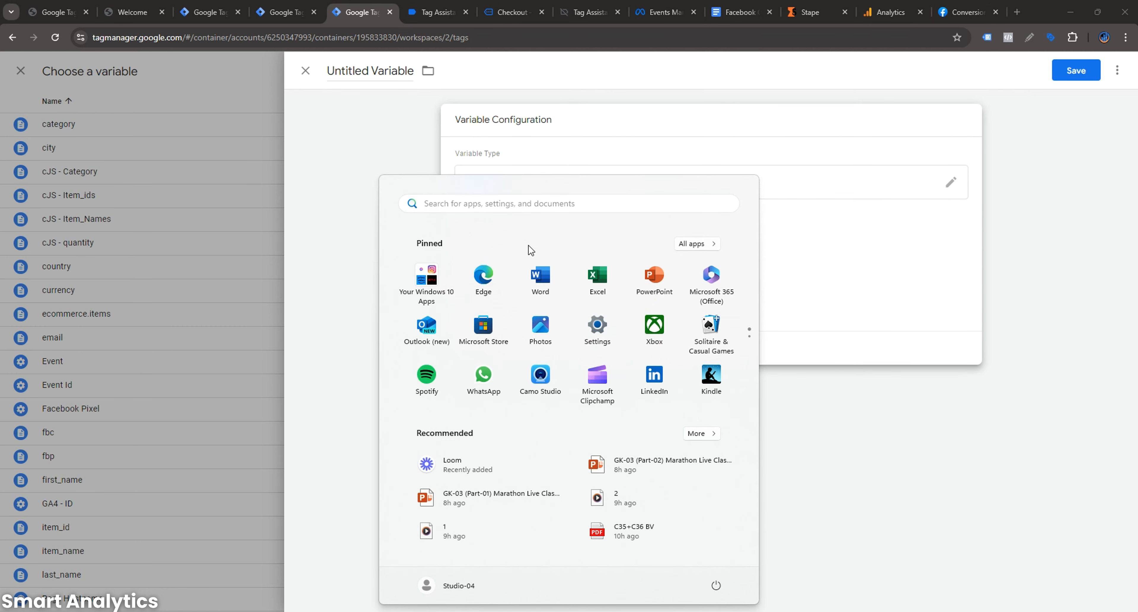
click(499, 187)
click(261, 250)
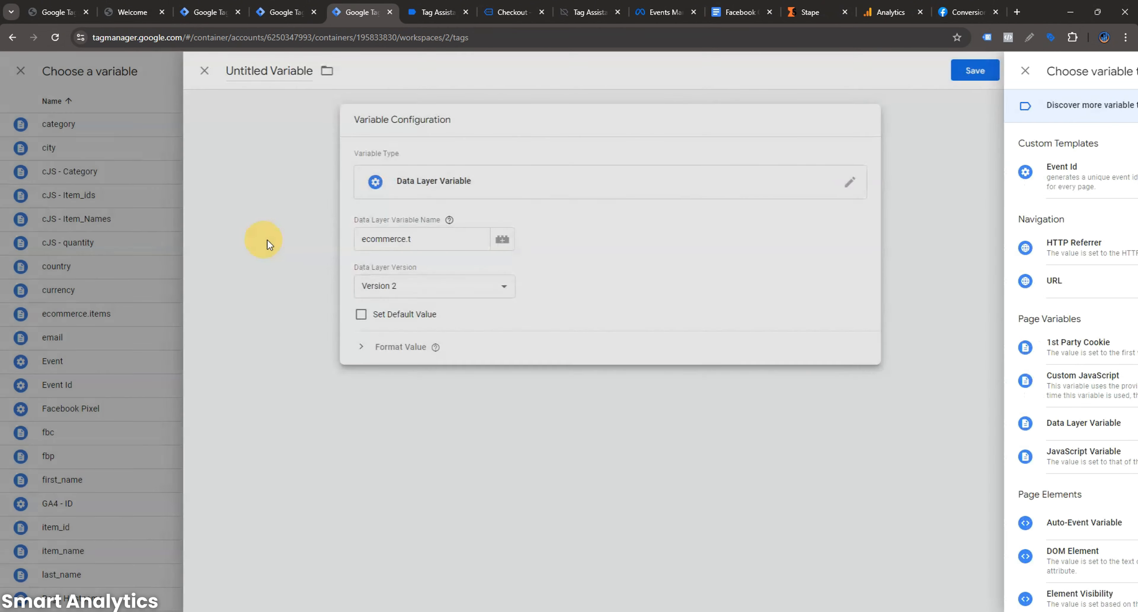
- Take the tax key from the purchase event in Tag Assistant and complete the data layer variable name in Tag Manager as ecommerce.tax
click(533, 237)
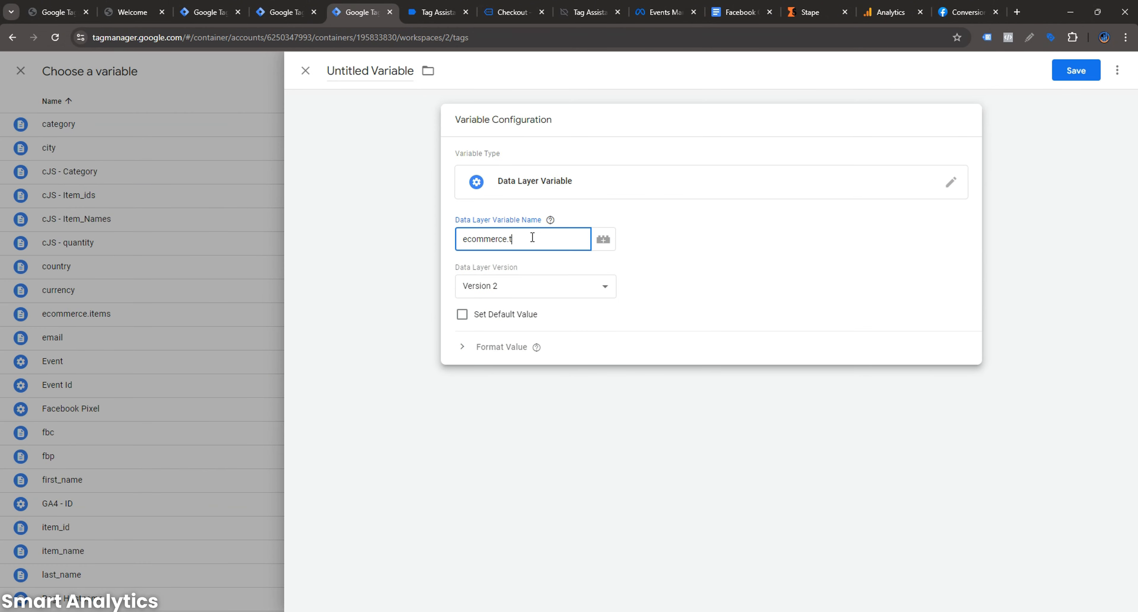
click(437, 12)
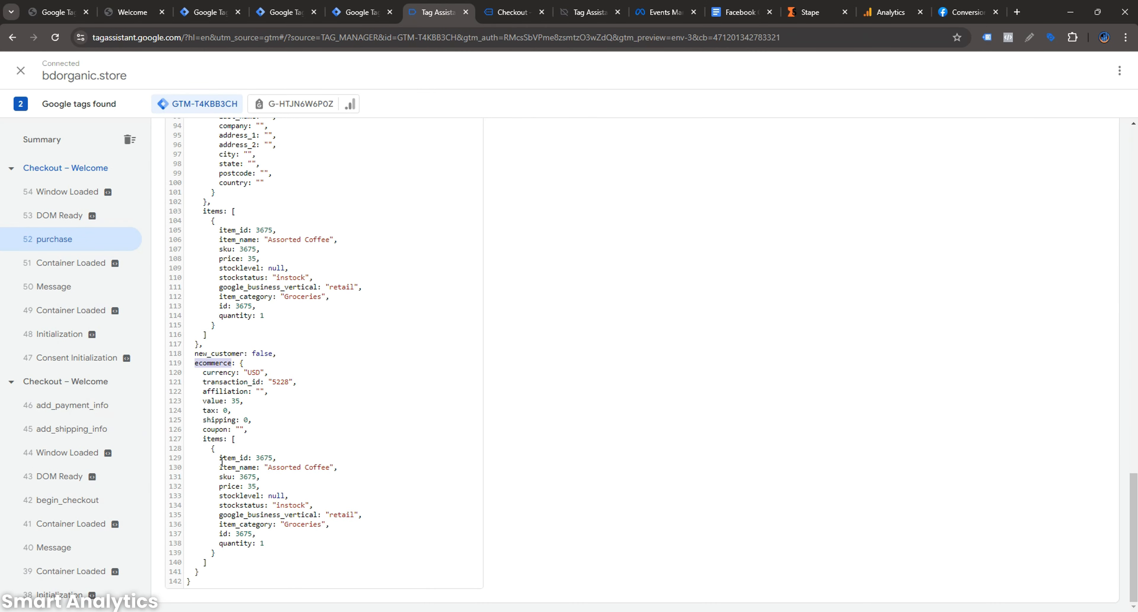
click(213, 412)
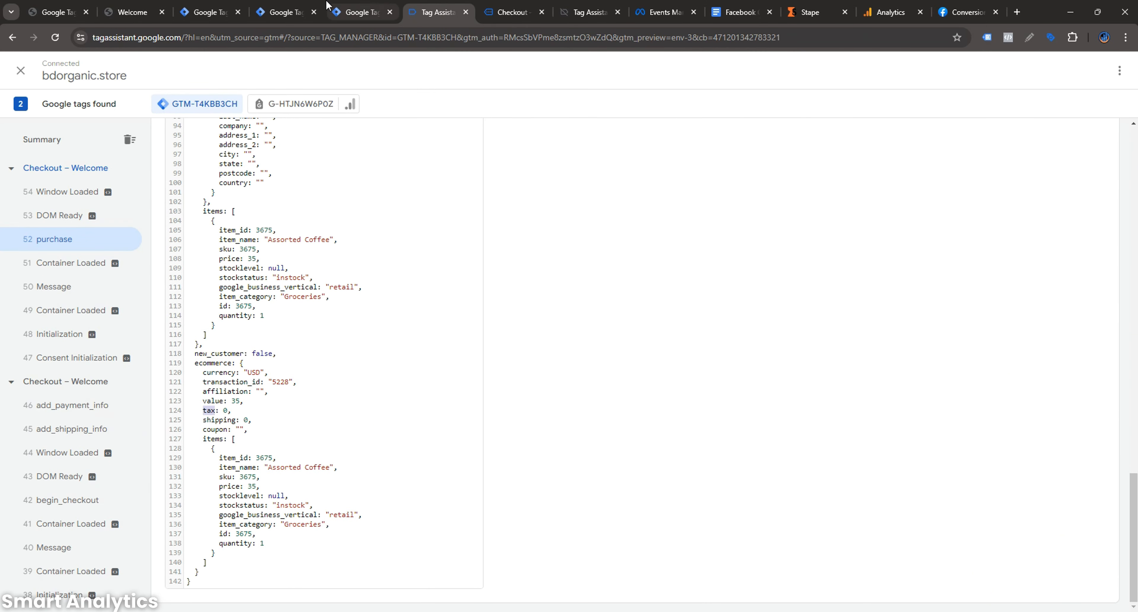
click(378, 12)
- Title the variable tax and save it into the purchase tag's tax parameter
click(372, 65)
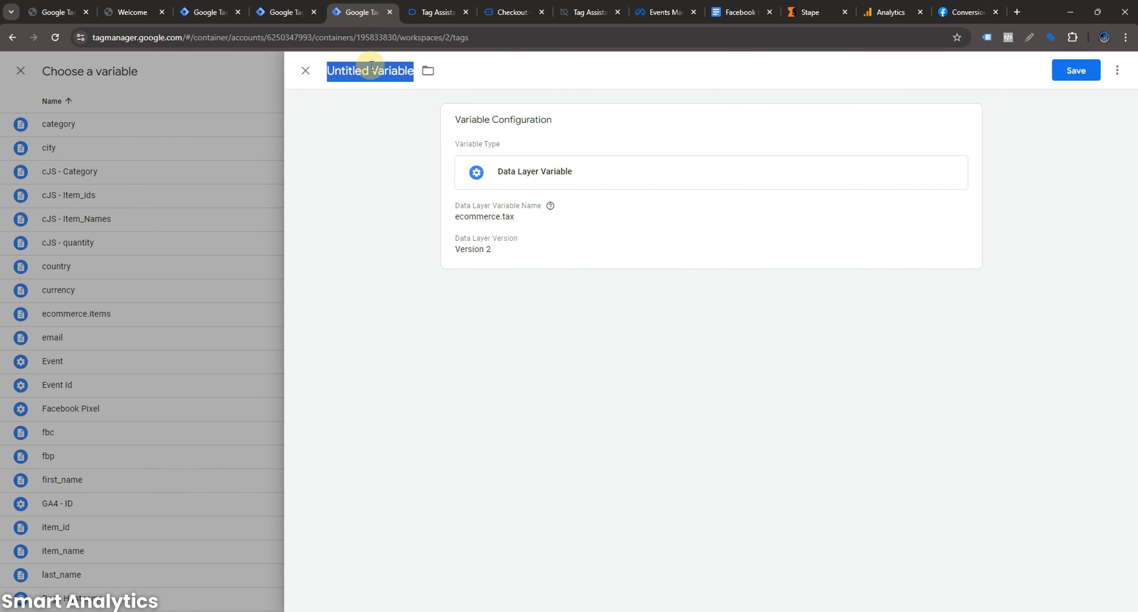
text(r)
text(tax)
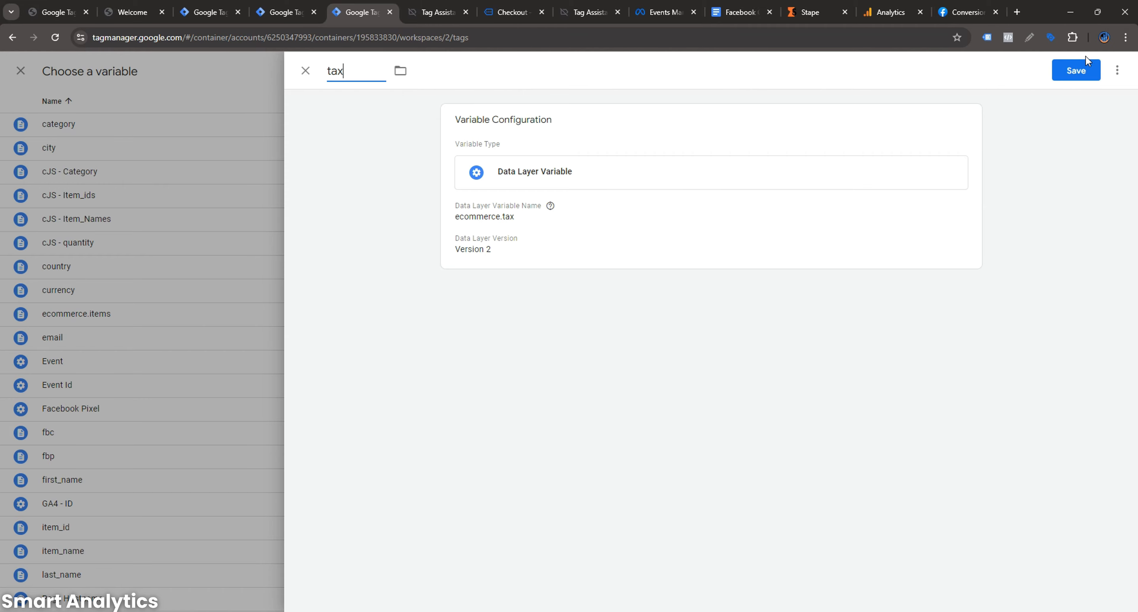
click(1071, 75)
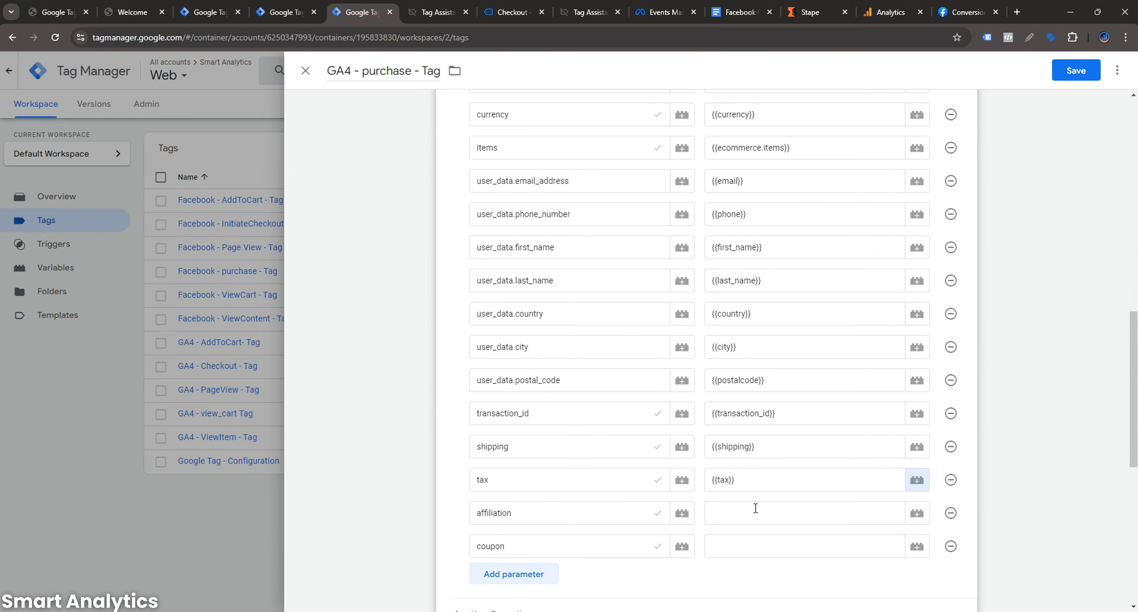
- Start a new Data Layer Variable for the affiliation parameter of the purchase tag
click(876, 514)
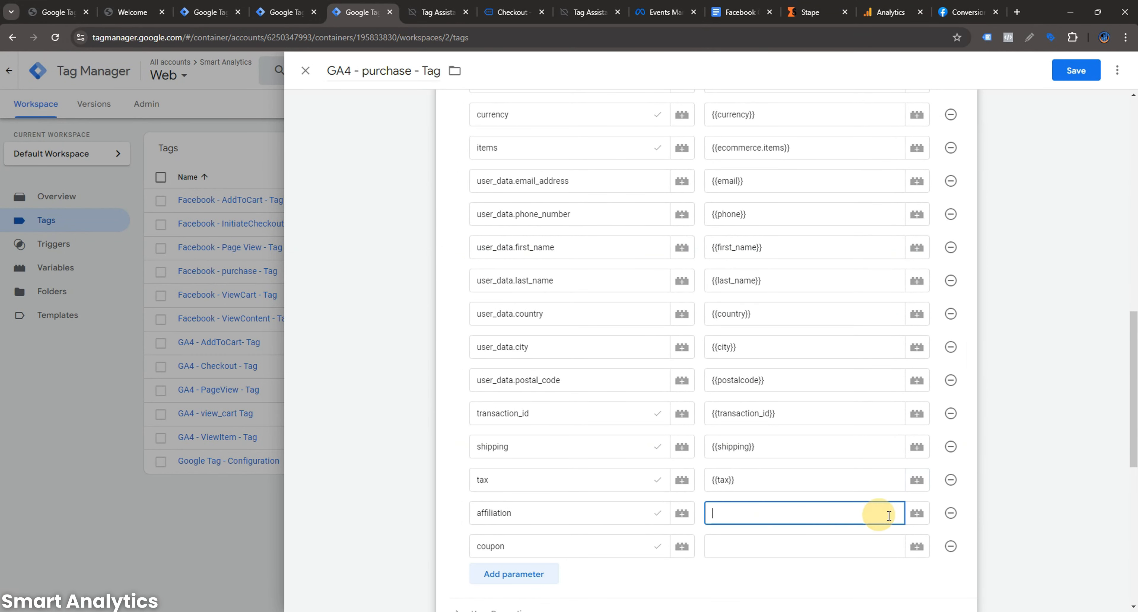
click(916, 513)
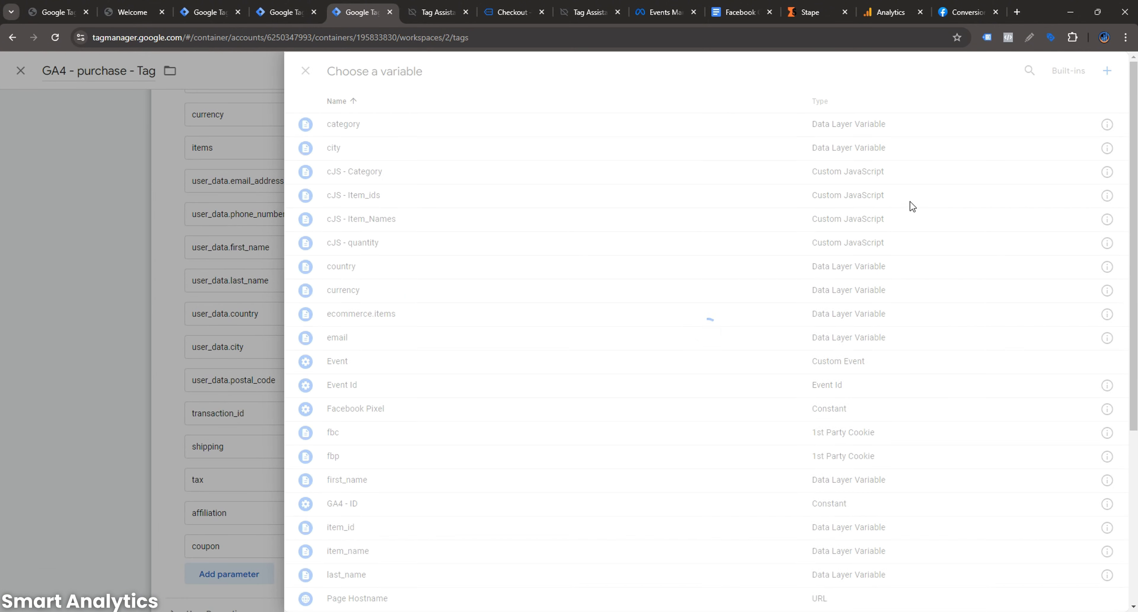
click(1106, 71)
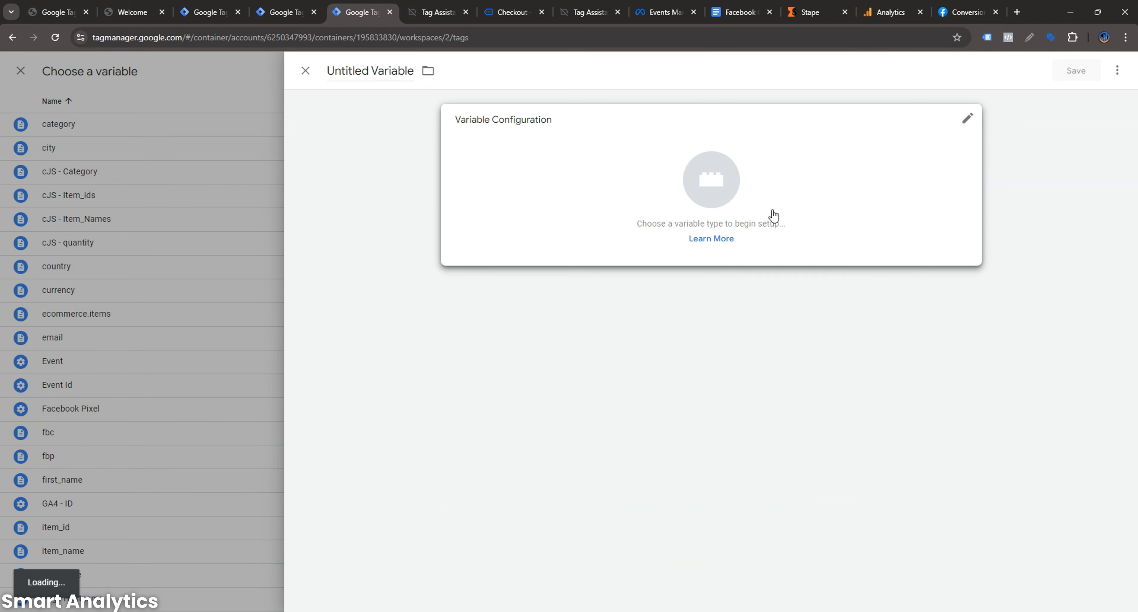
click(770, 216)
scroll(807, 309, down, 5)
scroll(806, 309, up, 3)
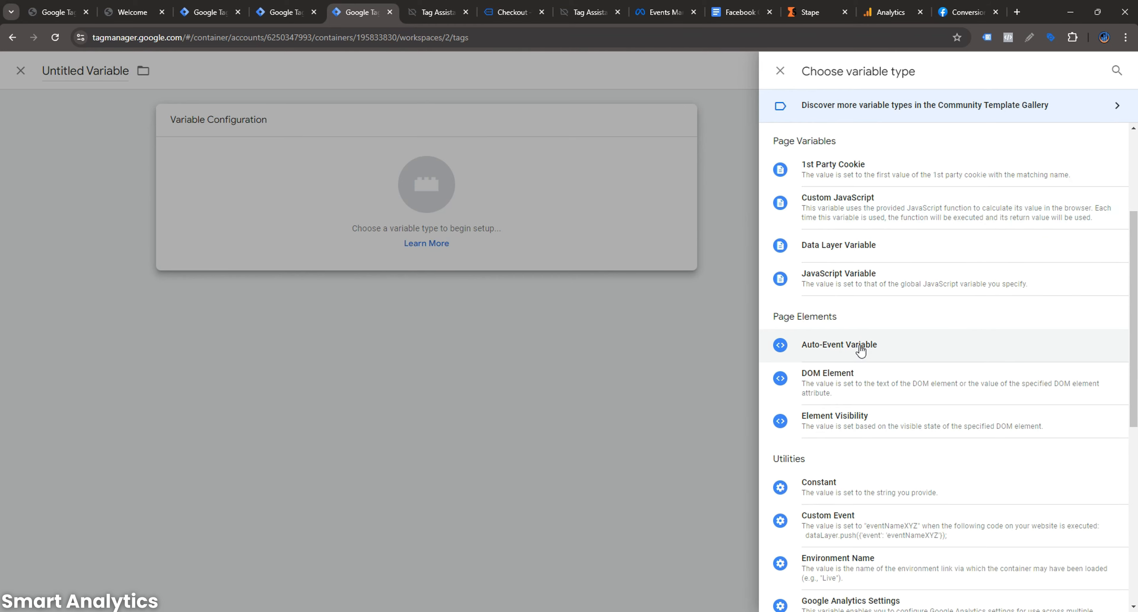
click(850, 248)
- Begin the data layer variable name with "ecommerce.", copy the affiliation key from the purchase event in Tag Assistant, and return to Tag Manager
click(511, 242)
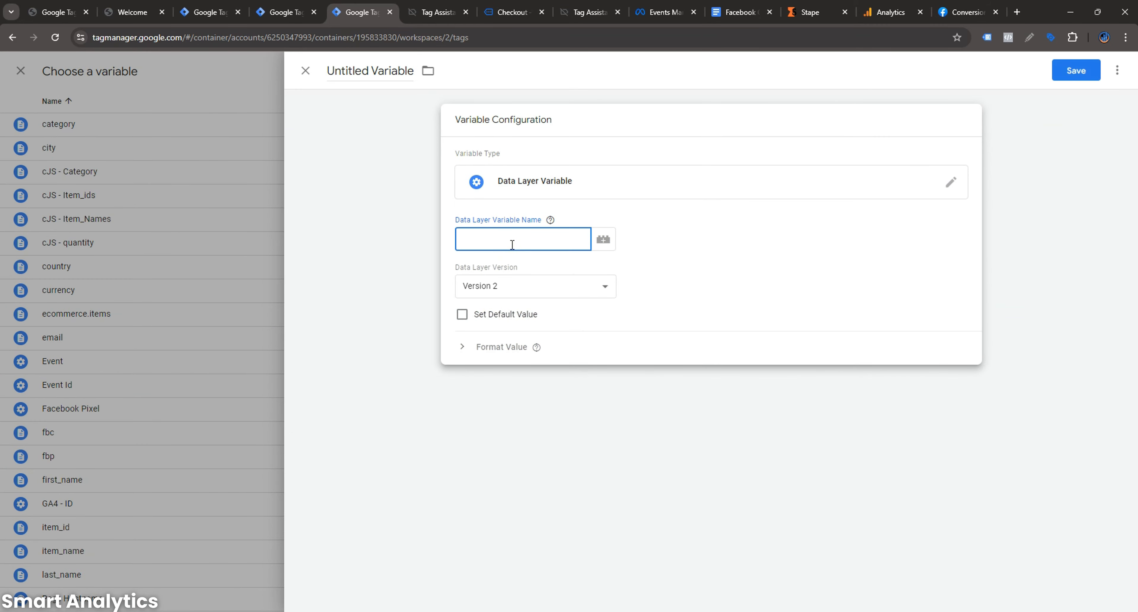
text(ecommerce.)
click(437, 12)
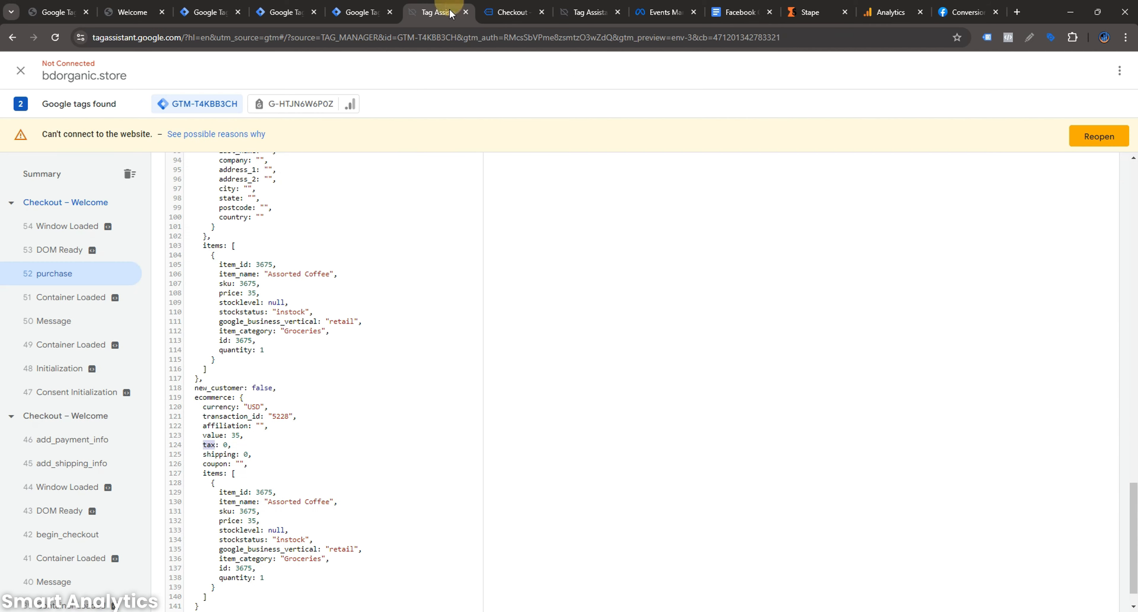
double_click(222, 427)
key(ctrl+c)
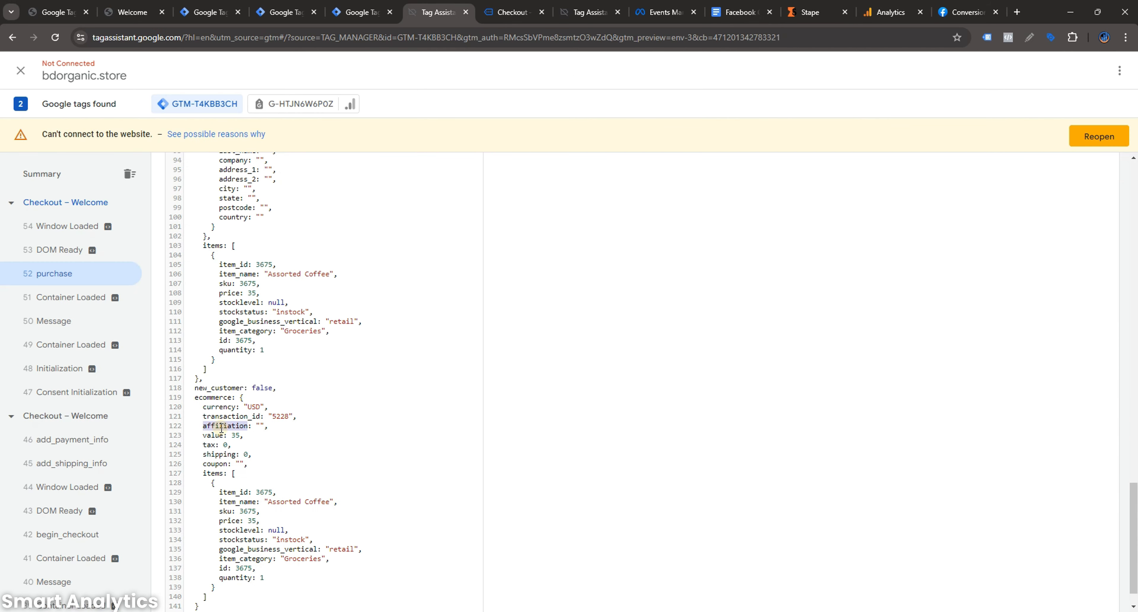
click(362, 12)
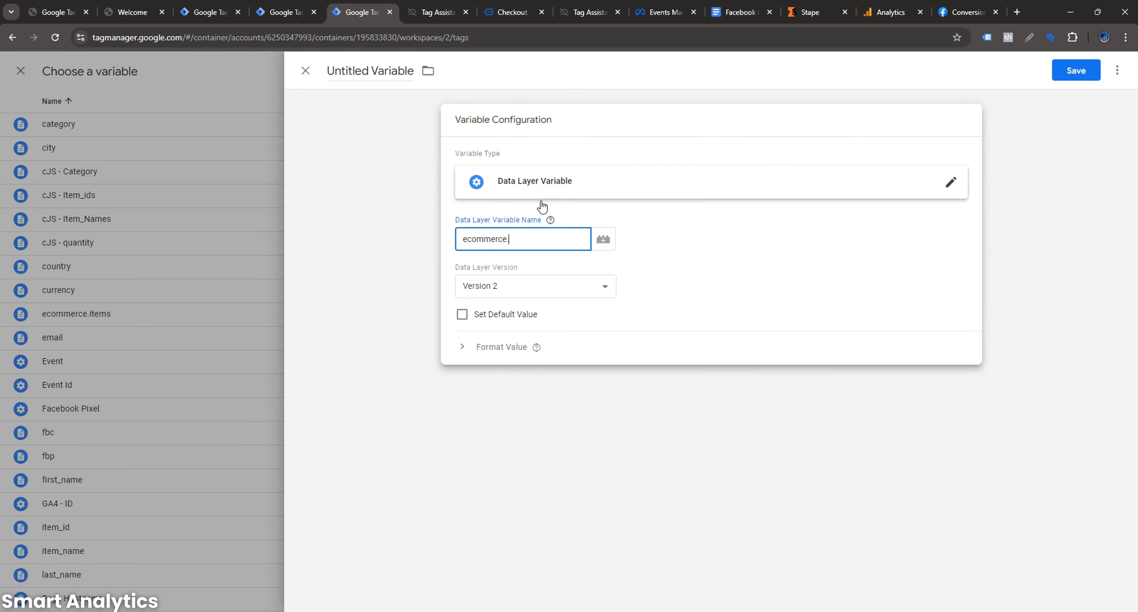
- Set the data layer variable name to ecommerce.affiliation, name the variable affiliation and save it
key(ctrl+v)
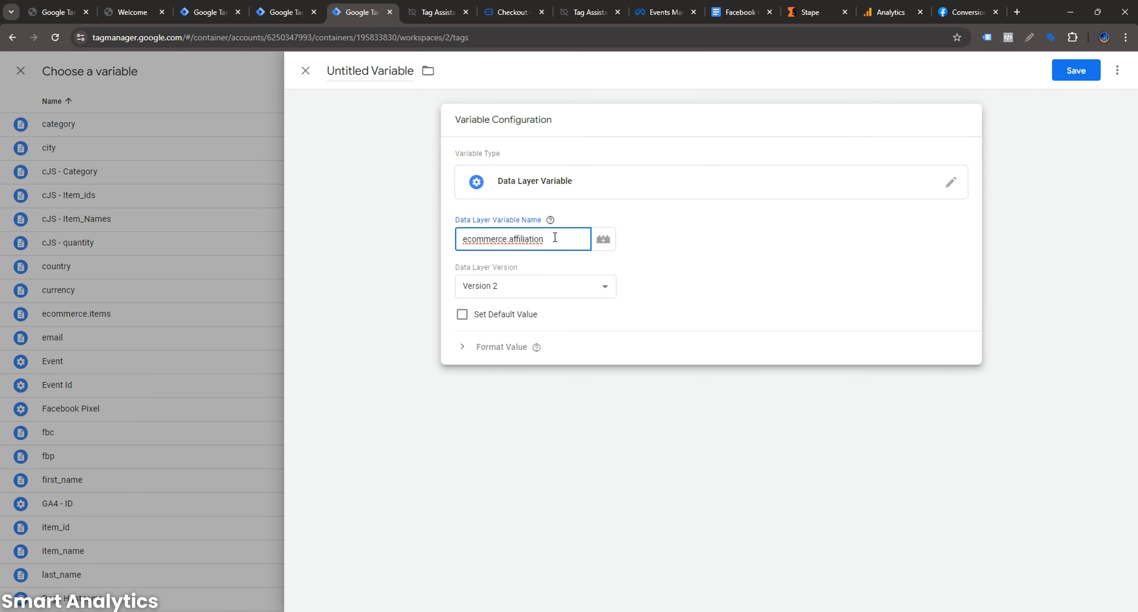
click(398, 70)
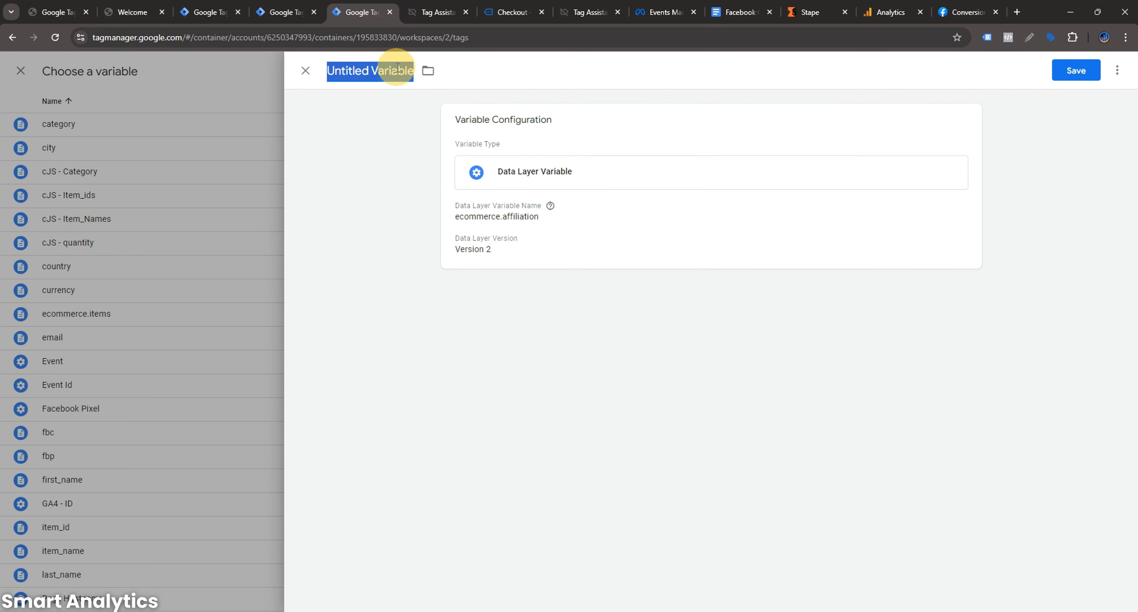
key(ctrl+v)
click(508, 216)
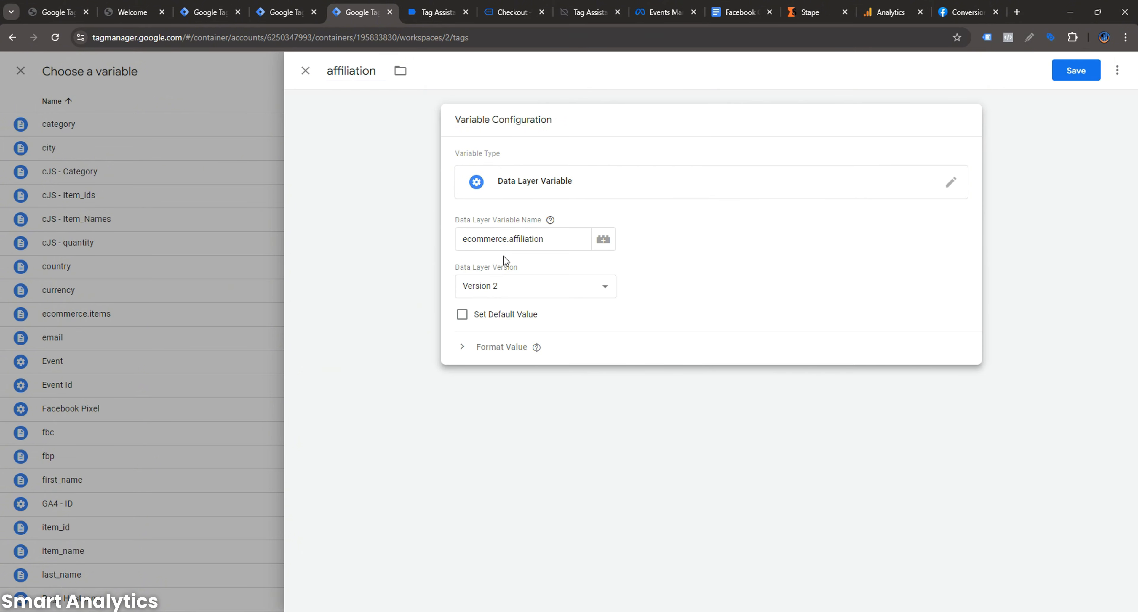
drag(510, 239, 455, 239)
click(1071, 69)
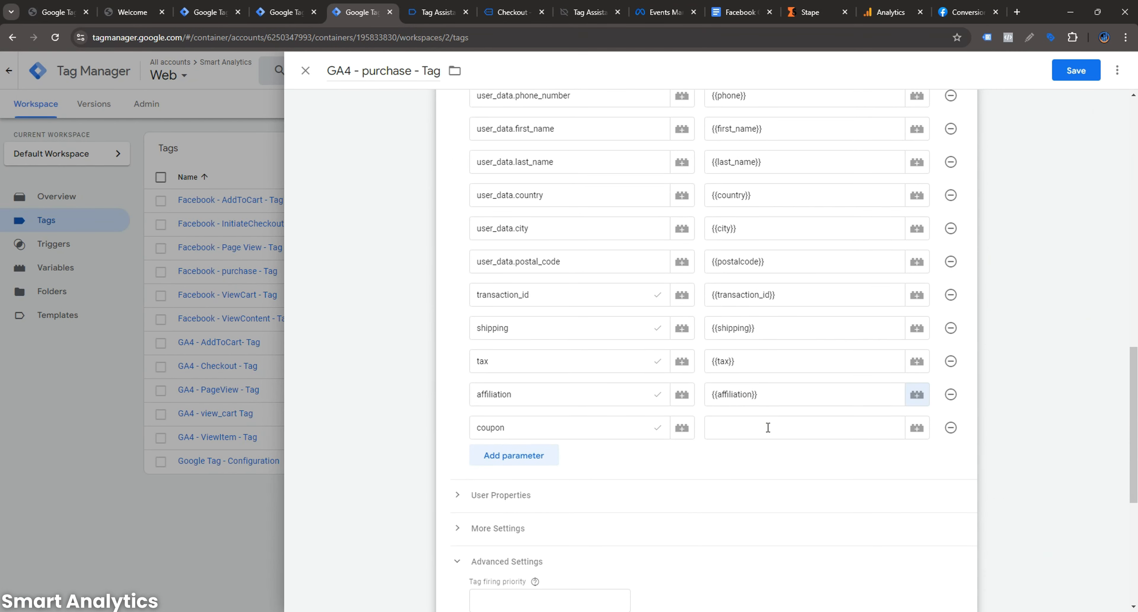
- Create a new Data Layer Variable for the coupon parameter's value, beginning its data layer name with "ecommerce."
click(767, 428)
click(916, 428)
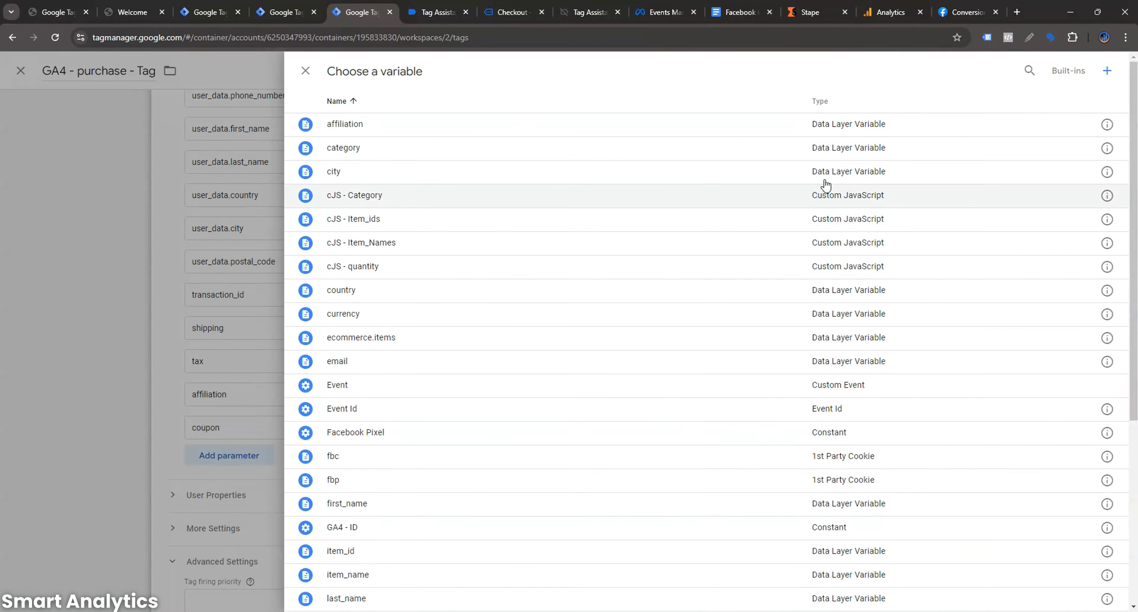
click(1102, 74)
click(840, 170)
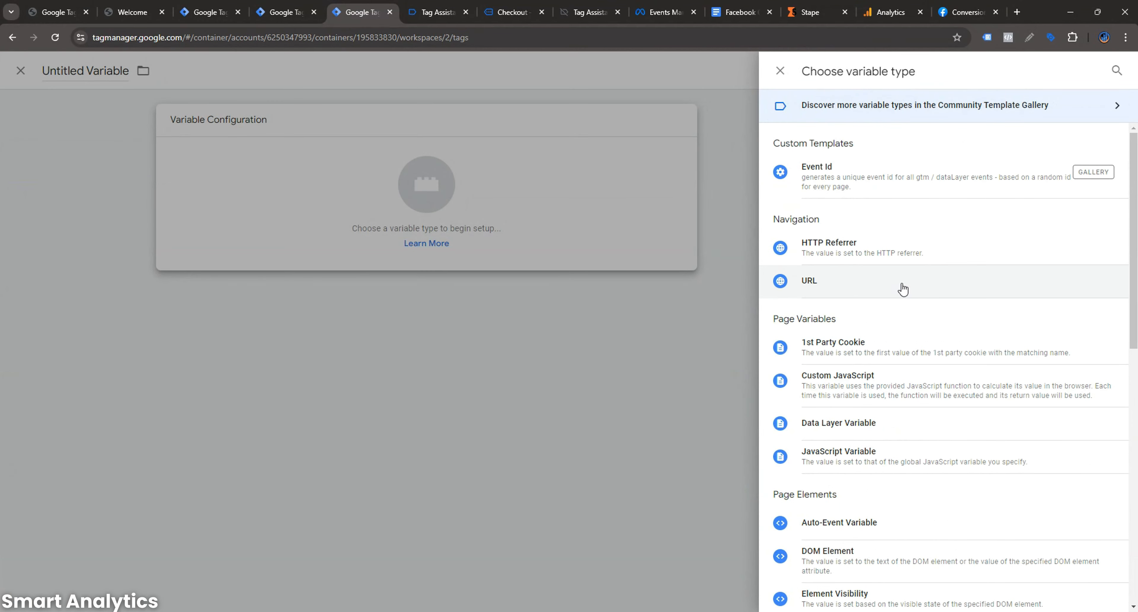
scroll(902, 289, down, 2)
click(858, 377)
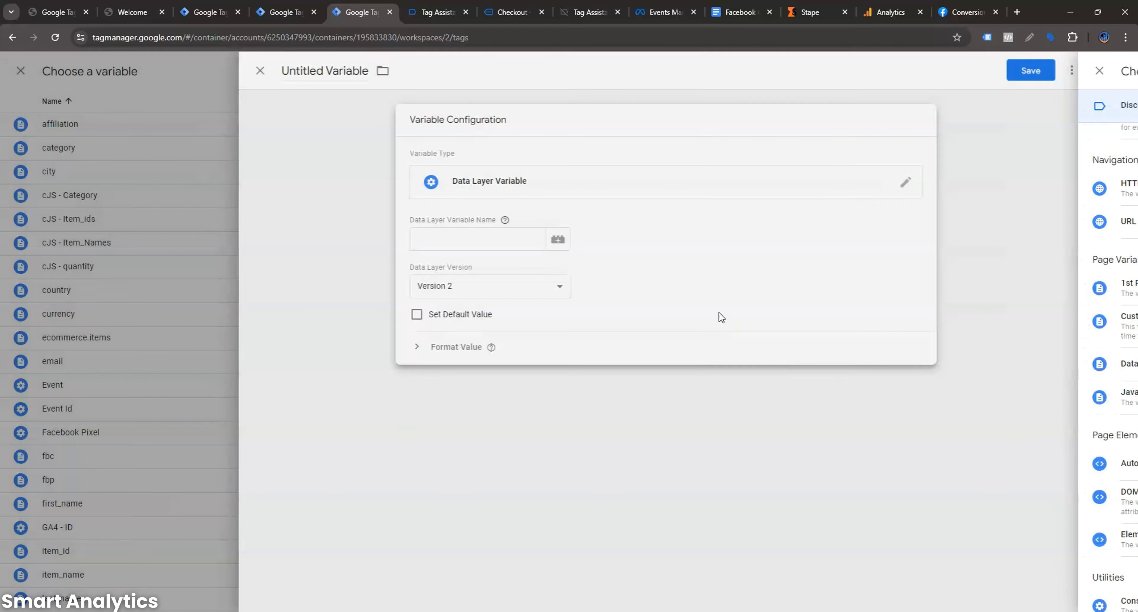
click(526, 240)
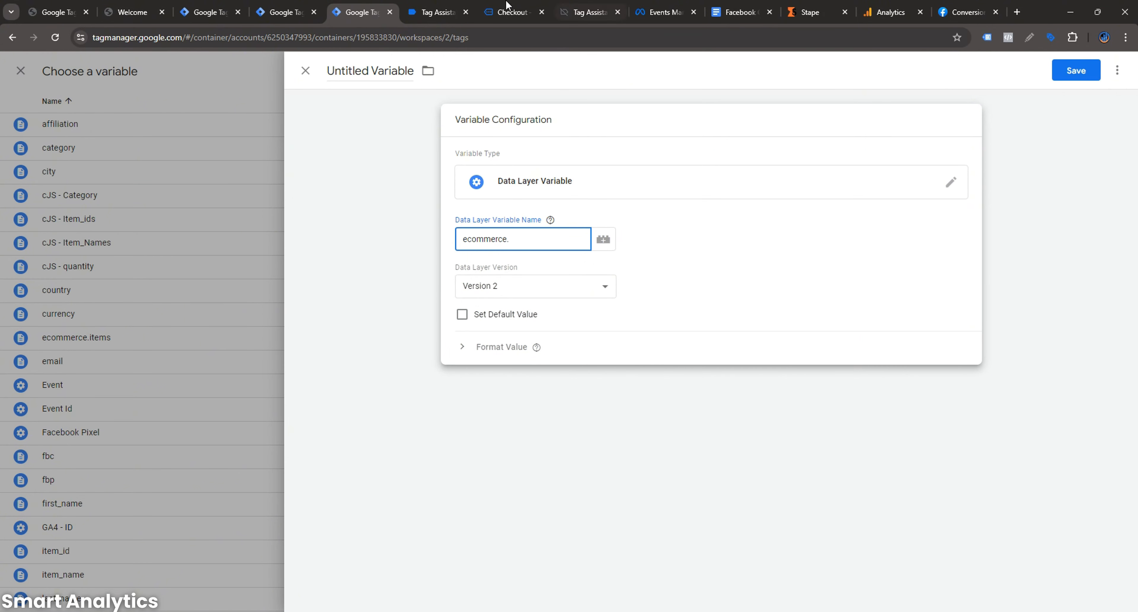
- Copy the coupon key from the purchase event's ecommerce data in Tag Assistant and return to the new variable in Tag Manager
click(437, 12)
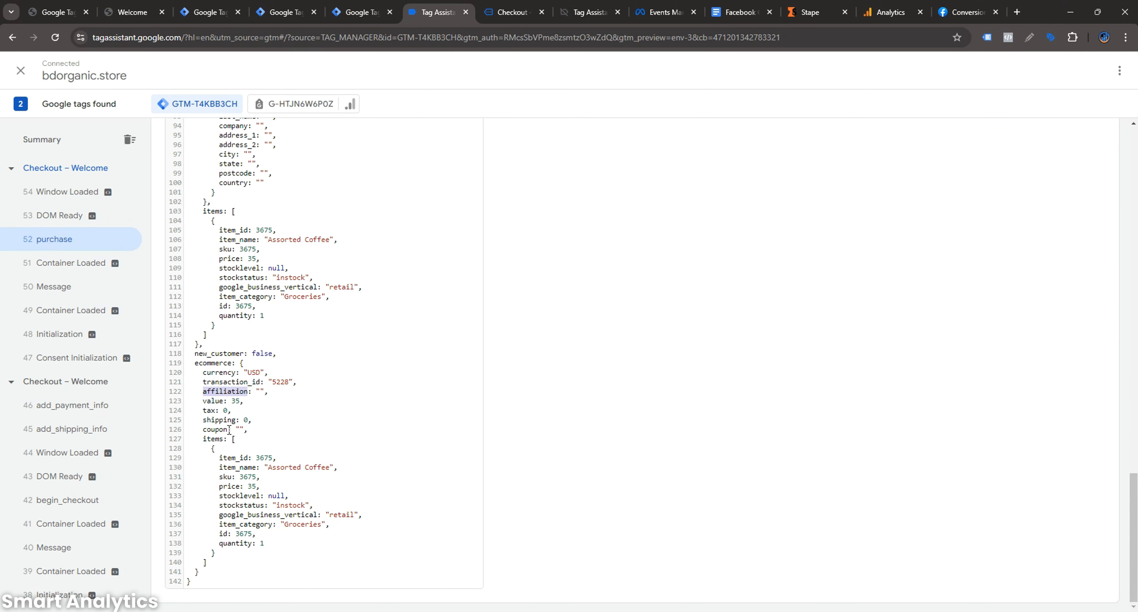
drag(229, 429, 195, 427)
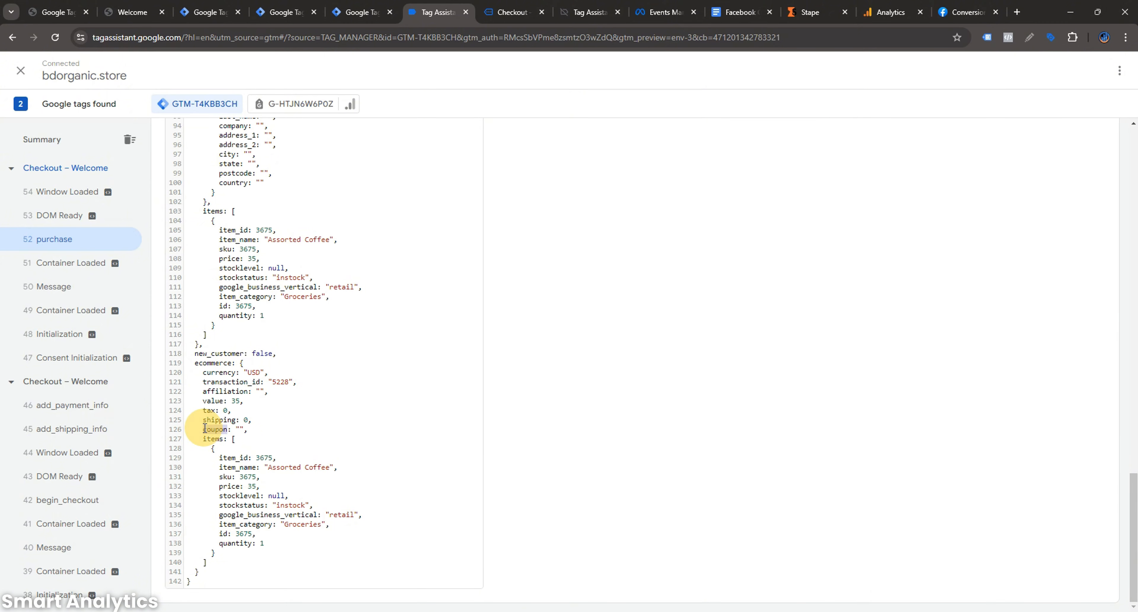
drag(204, 429, 202, 429)
click(361, 6)
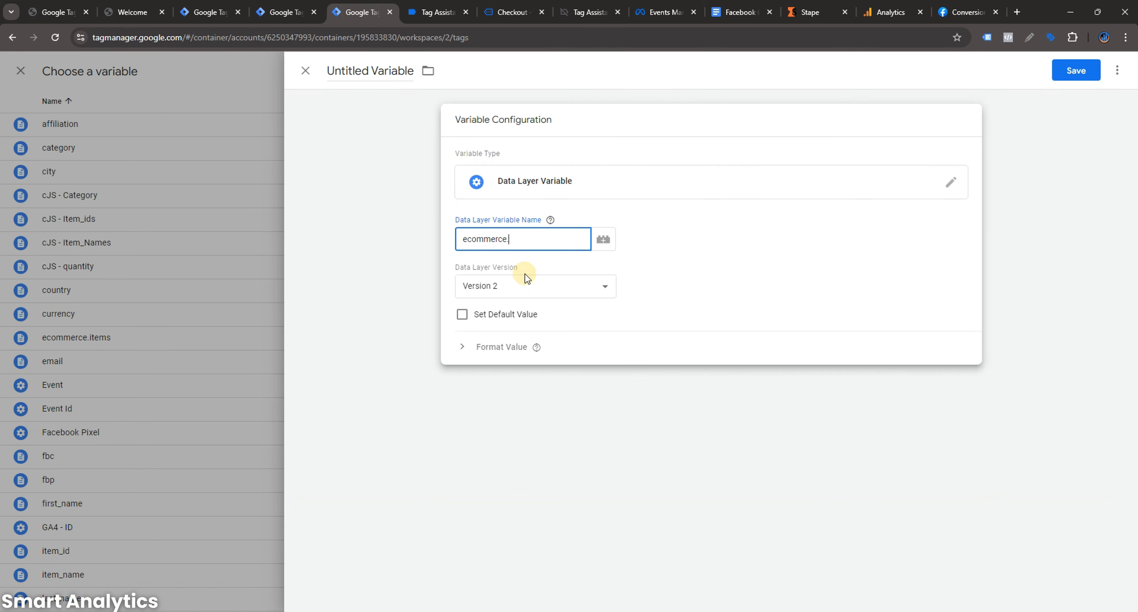
- Complete the data layer variable name as ecommerce.coupon, name the variable coupon and save it
text(coupon)
click(402, 69)
text(coupon)
click(1074, 71)
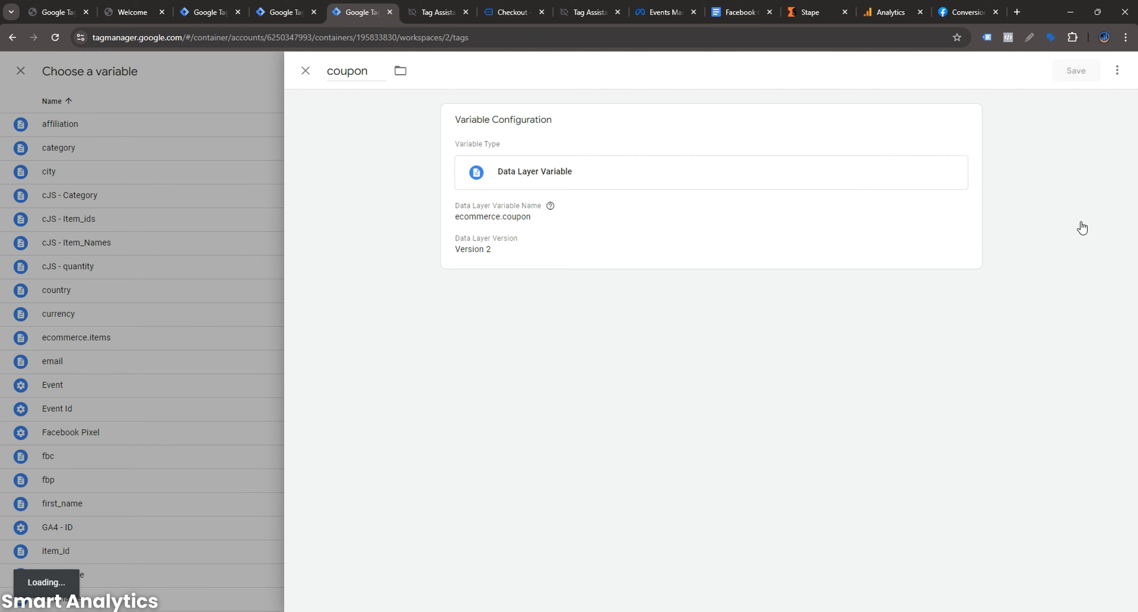
- Replace the begin_checkout trigger on the GA4 purchase tag with the "purchase - Trigger" and save the tag
scroll(703, 443, up, 2)
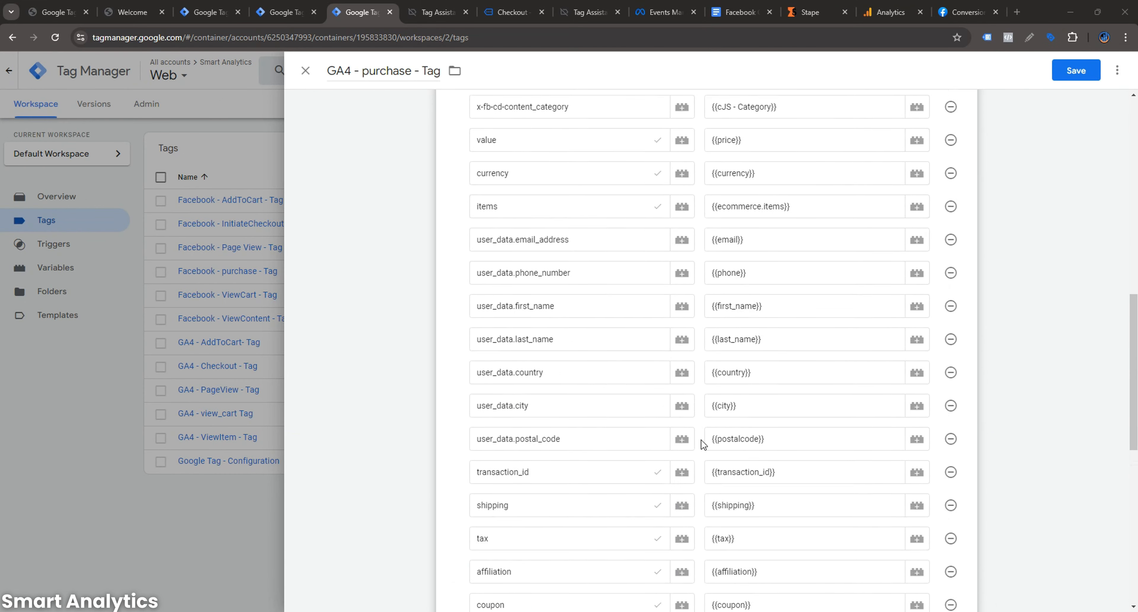
scroll(755, 250, up, 10)
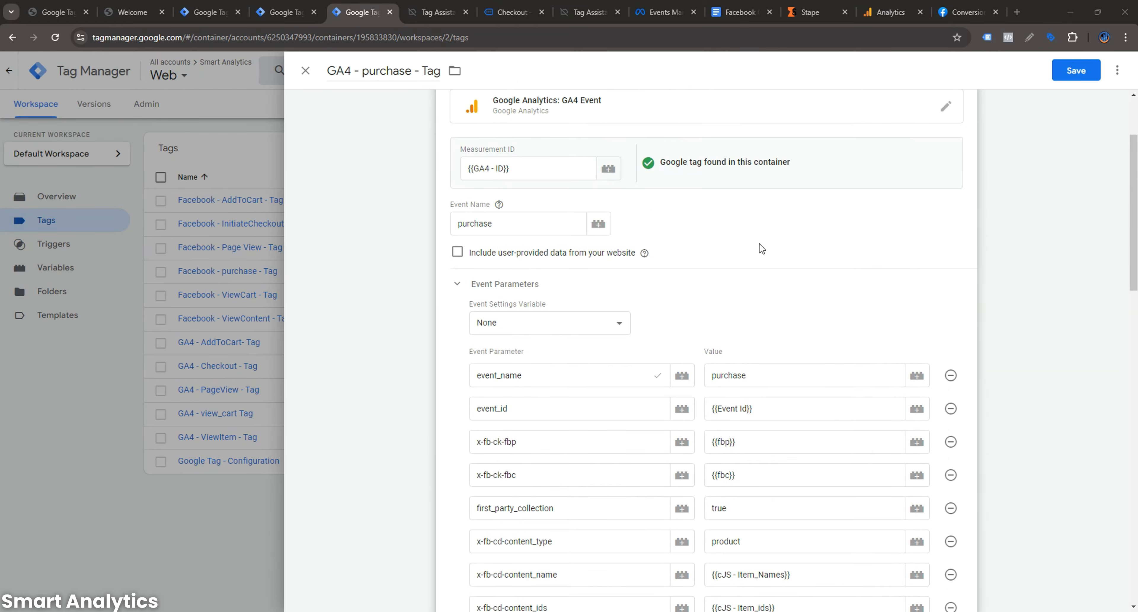
scroll(759, 247, down, 5)
scroll(760, 248, down, 15)
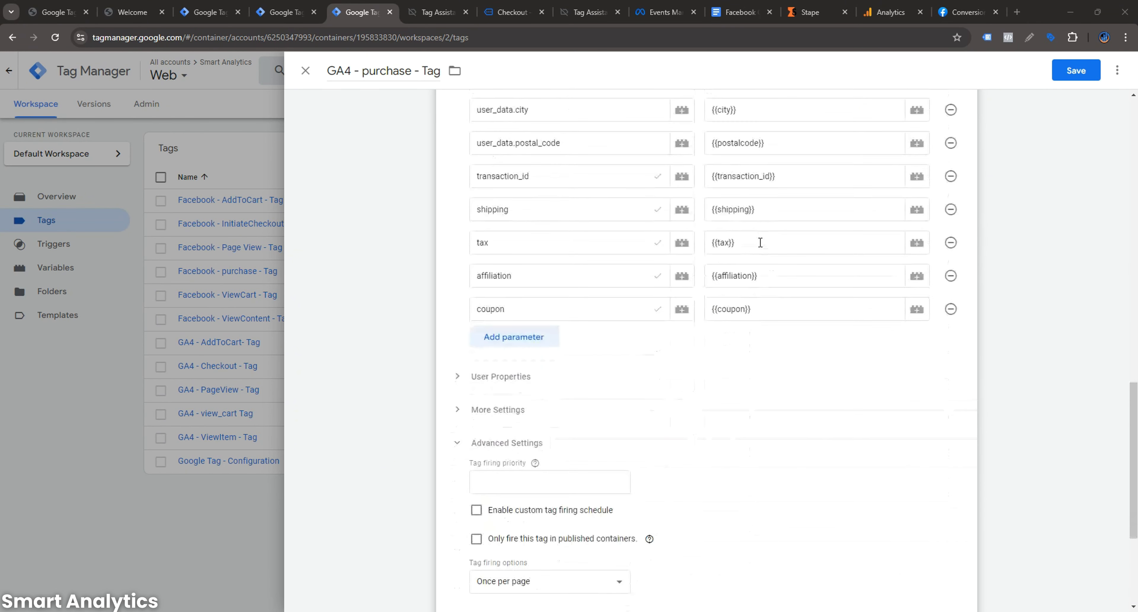
click(959, 514)
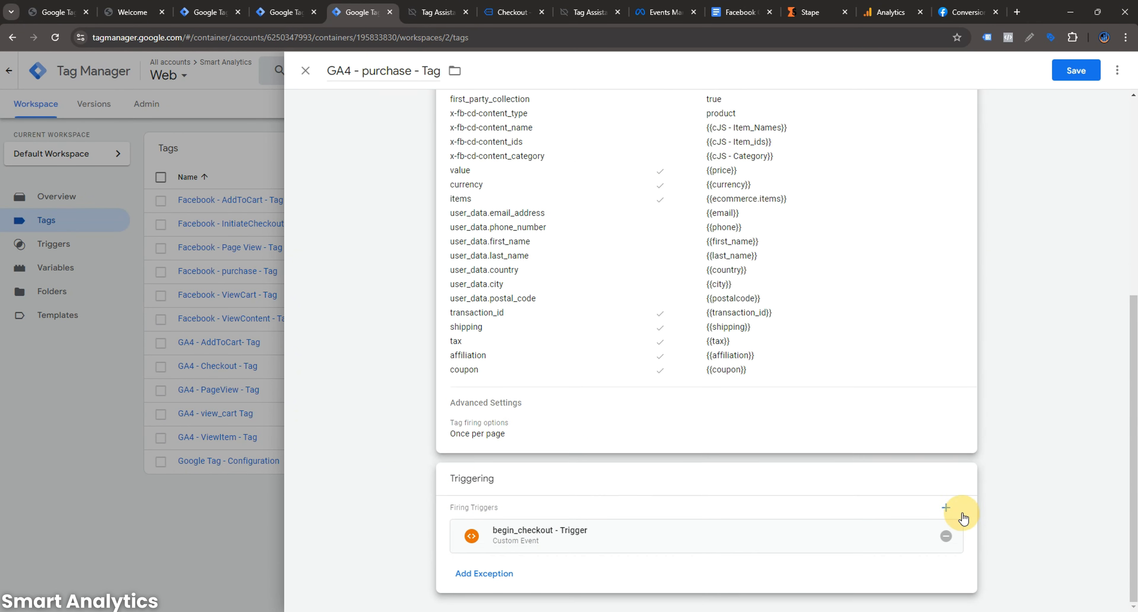
click(950, 536)
click(862, 535)
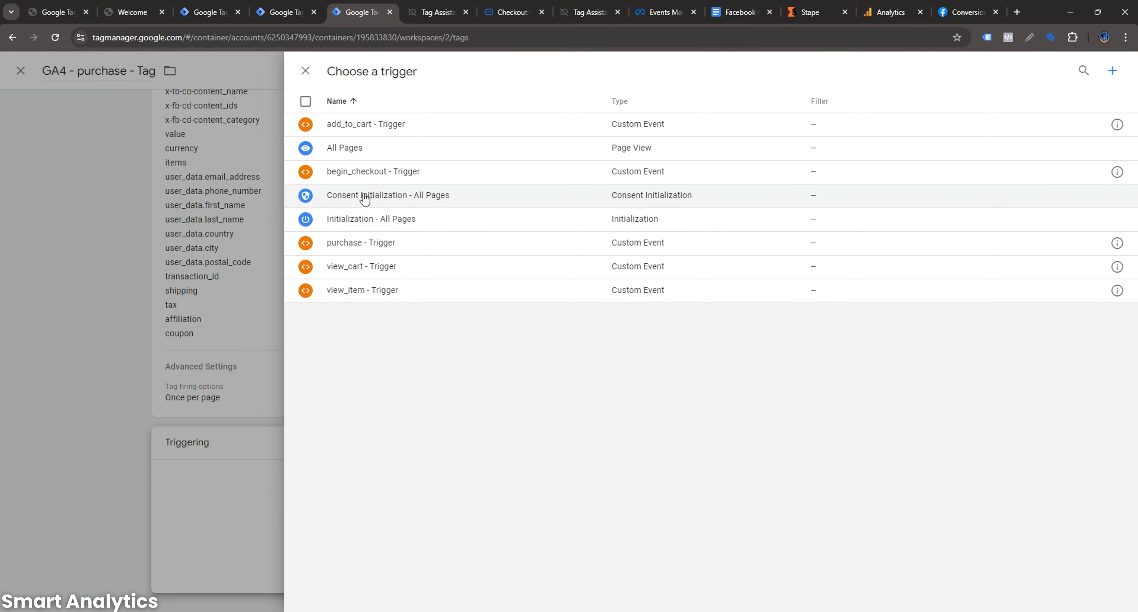
click(367, 242)
click(1060, 72)
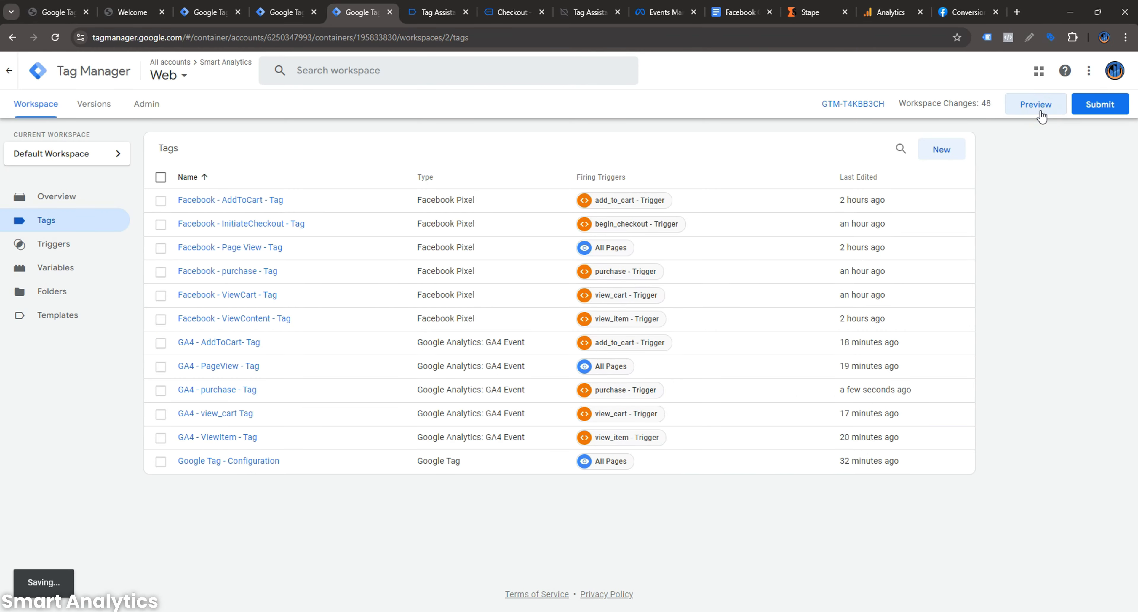
- Start a container preview on bdorganic.store and add the Hand Sanitizer product to the cart
click(1040, 116)
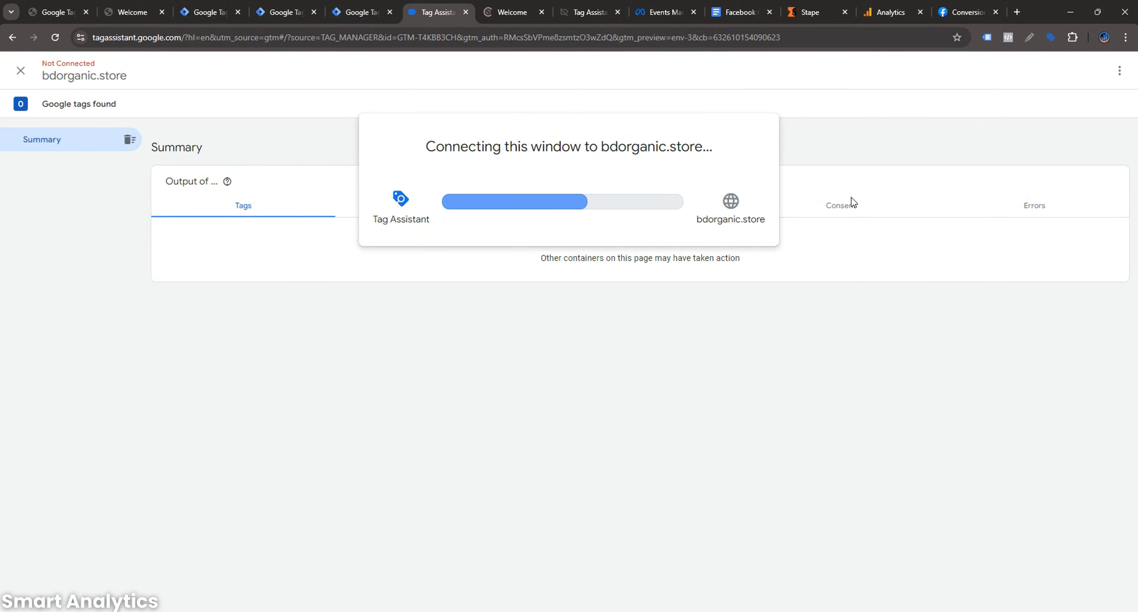
click(572, 276)
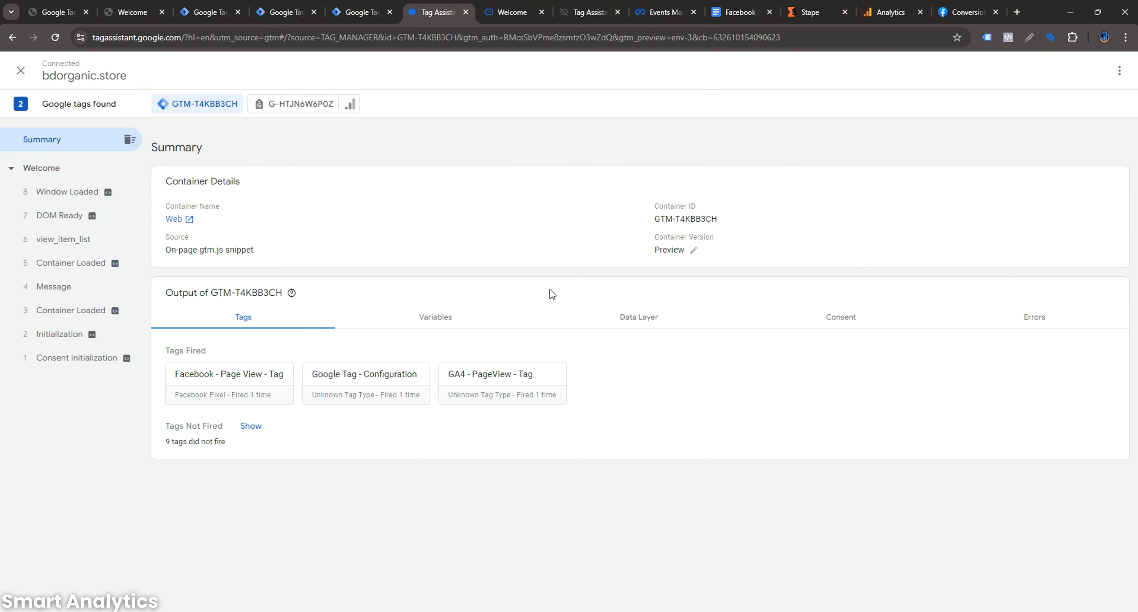
click(532, 6)
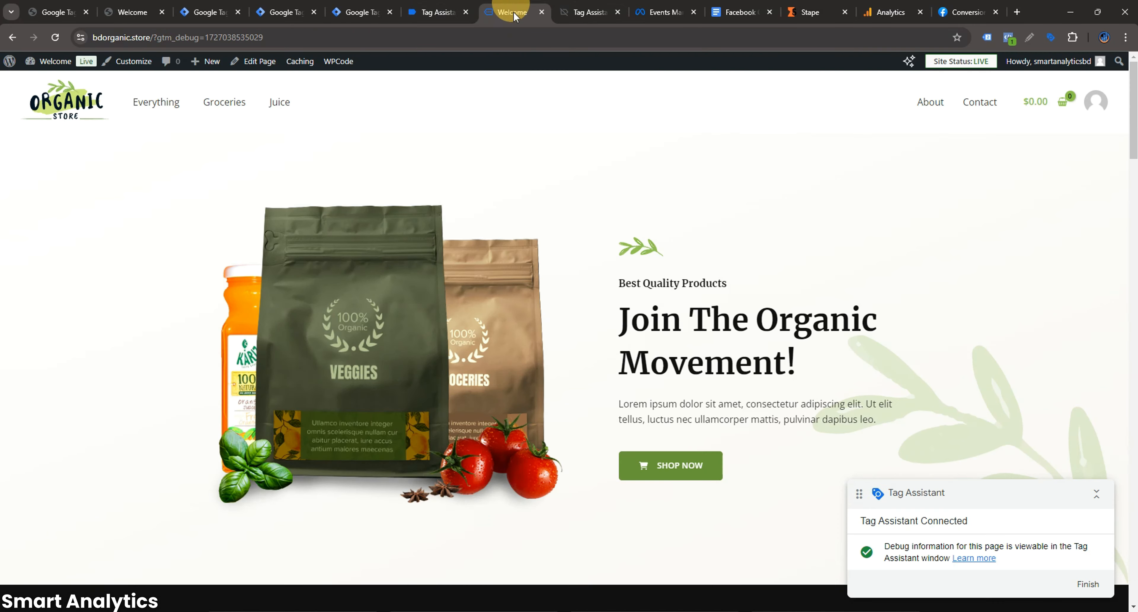
scroll(634, 239, down, 10)
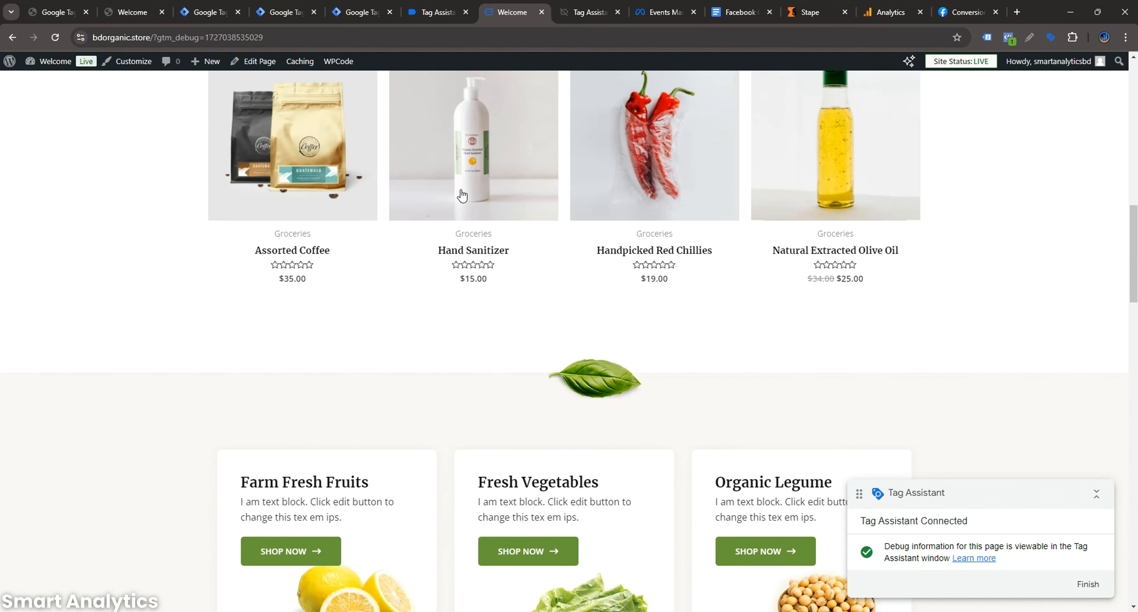
click(462, 195)
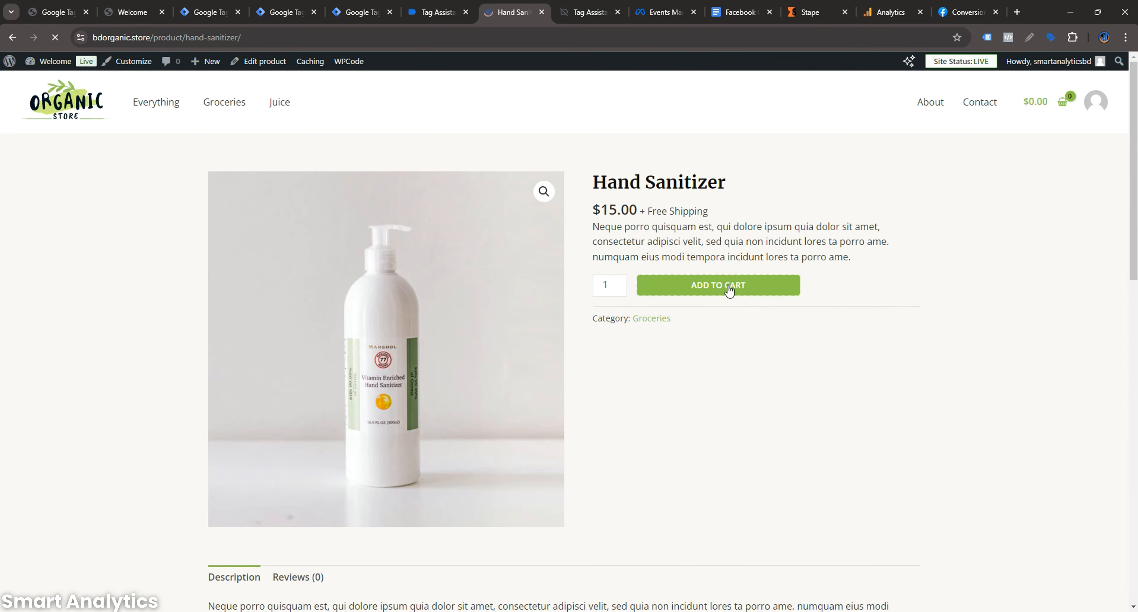
click(728, 289)
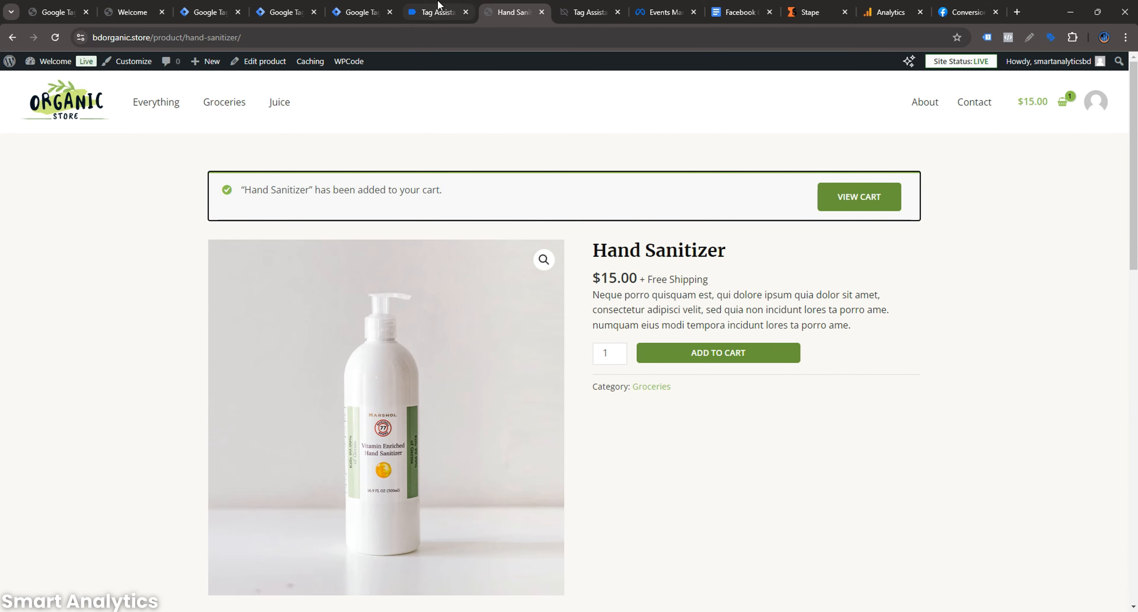
- Check the fired tags in Tag Assistant, open the store's cart page, and check the fired tags again
click(439, 5)
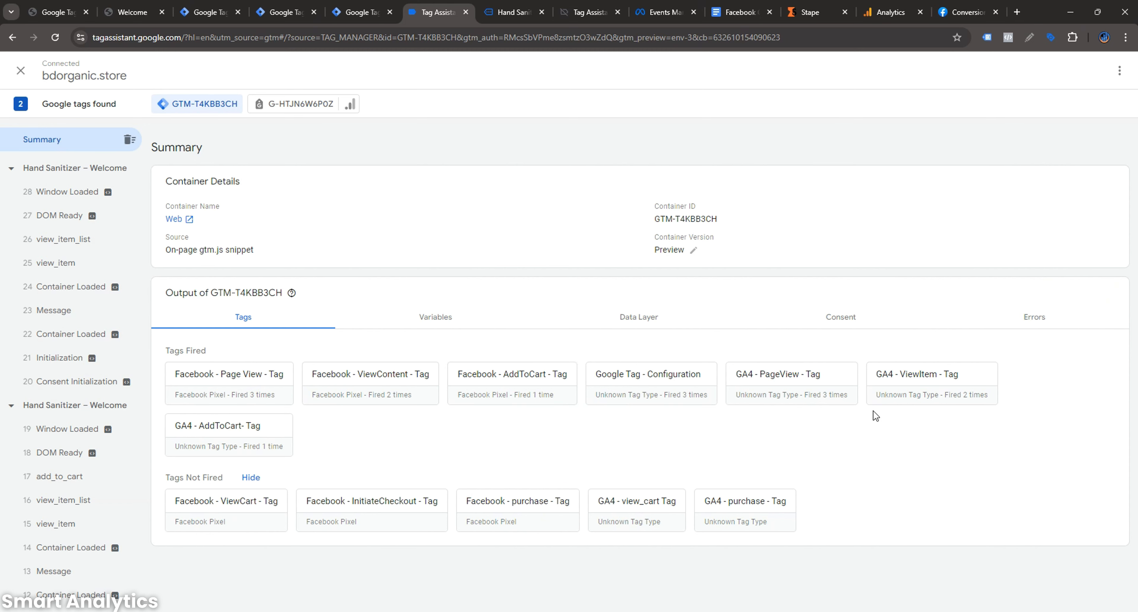
click(512, 12)
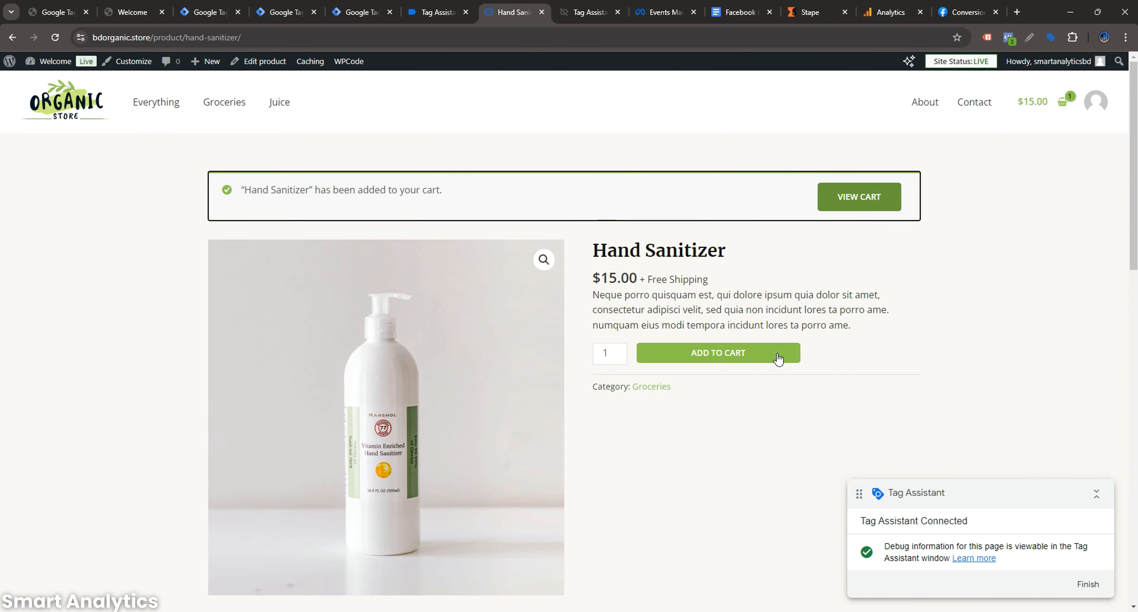
click(855, 208)
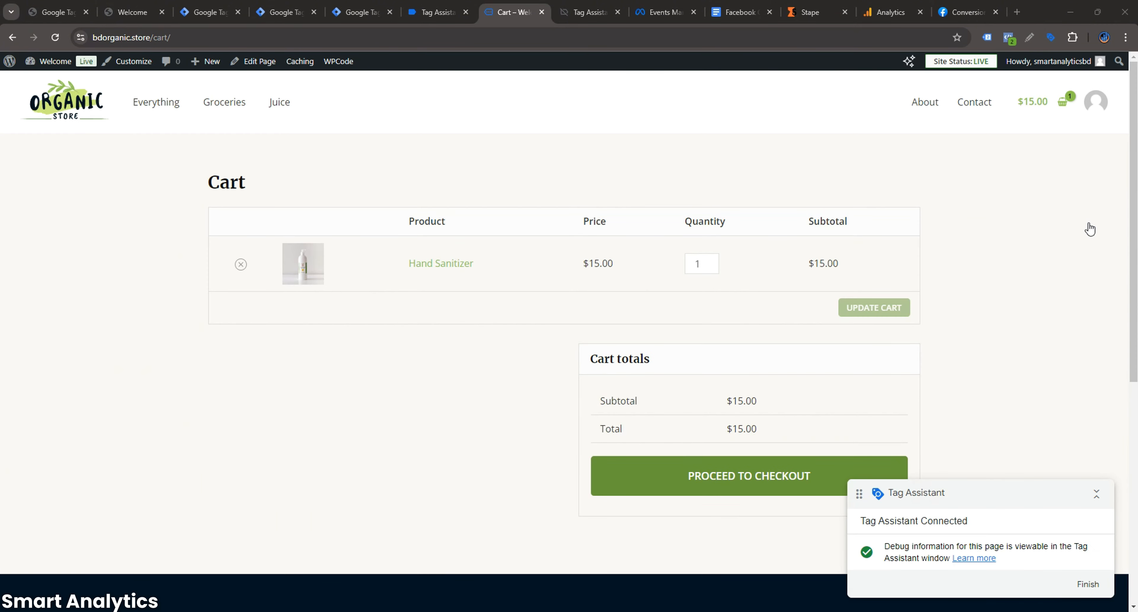
click(434, 12)
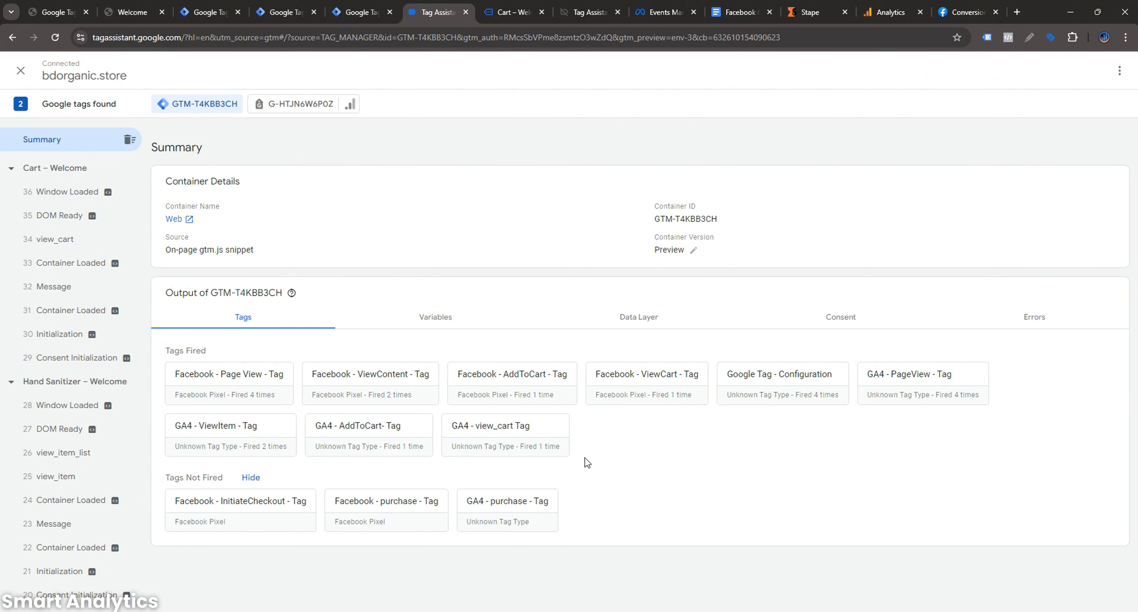
- Open the "GA4 - view_cart Tag" in Tag Manager and make a copy of it
click(362, 12)
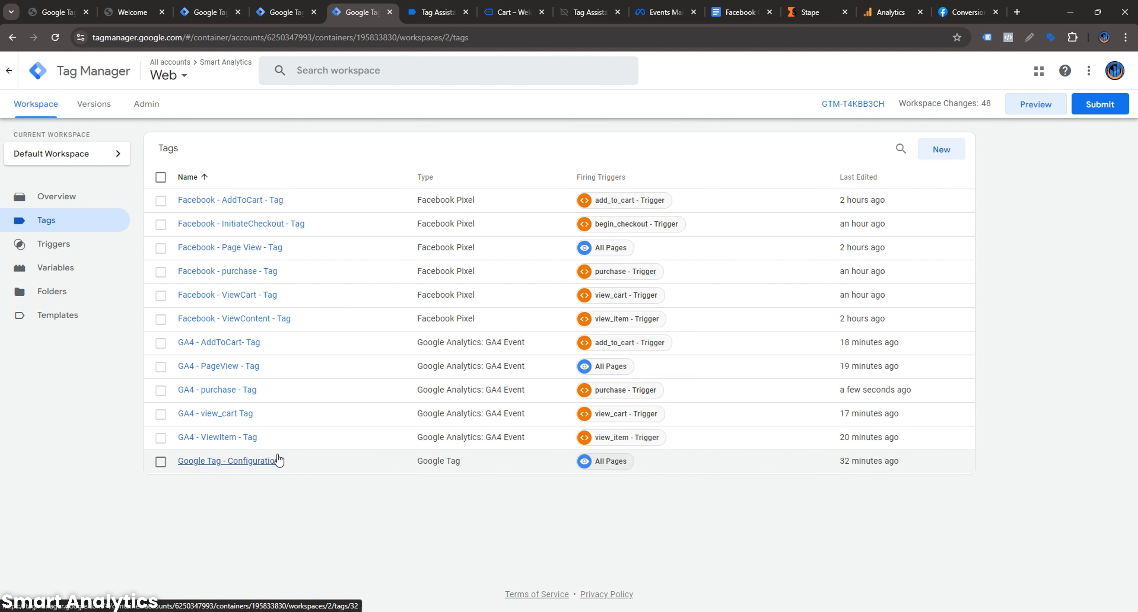
click(239, 418)
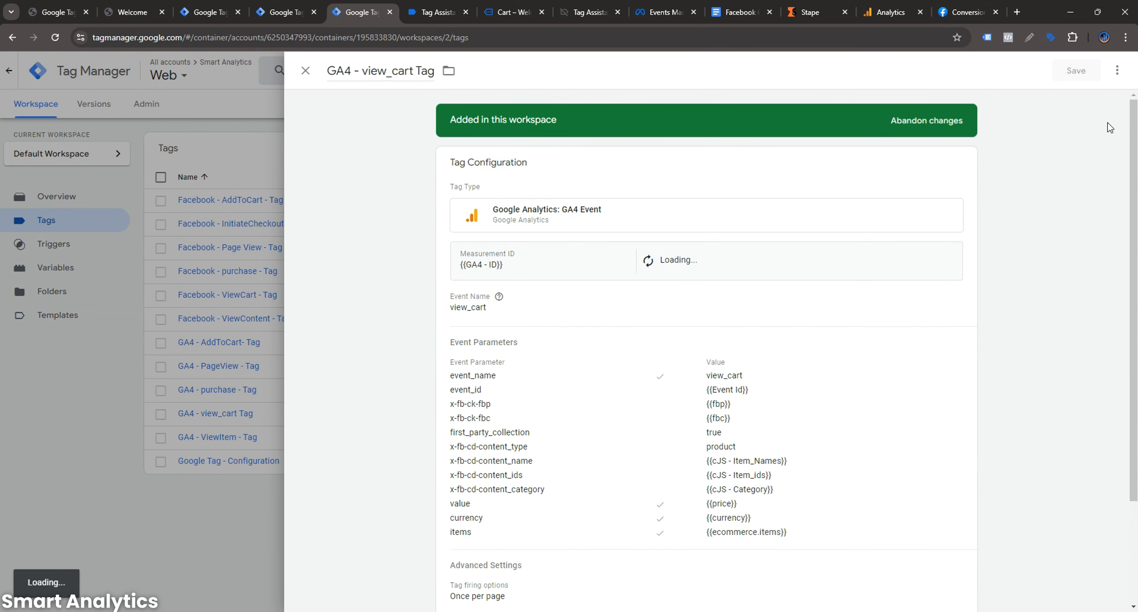
click(1116, 70)
click(1073, 82)
- Rename the copied tag to "GA4 - begin_checkout -Tag"
click(376, 71)
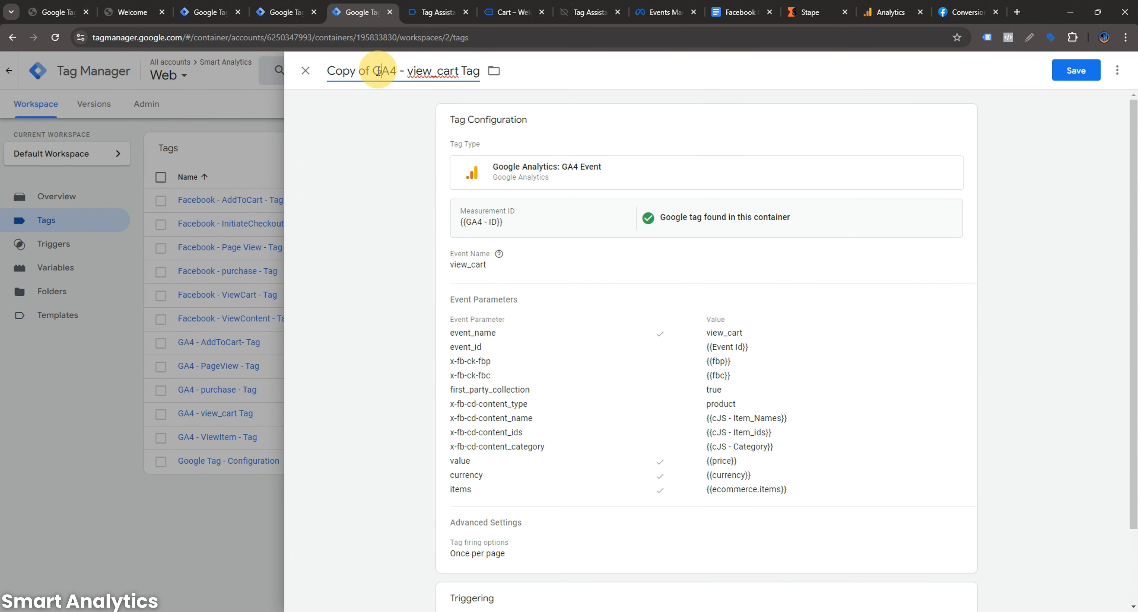
key(BackSpace)
key(BackSpace)
key(BackSpace)
key(BackSpace)
key(BackSpace)
key(BackSpace)
key(BackSpace)
key(BackSpace)
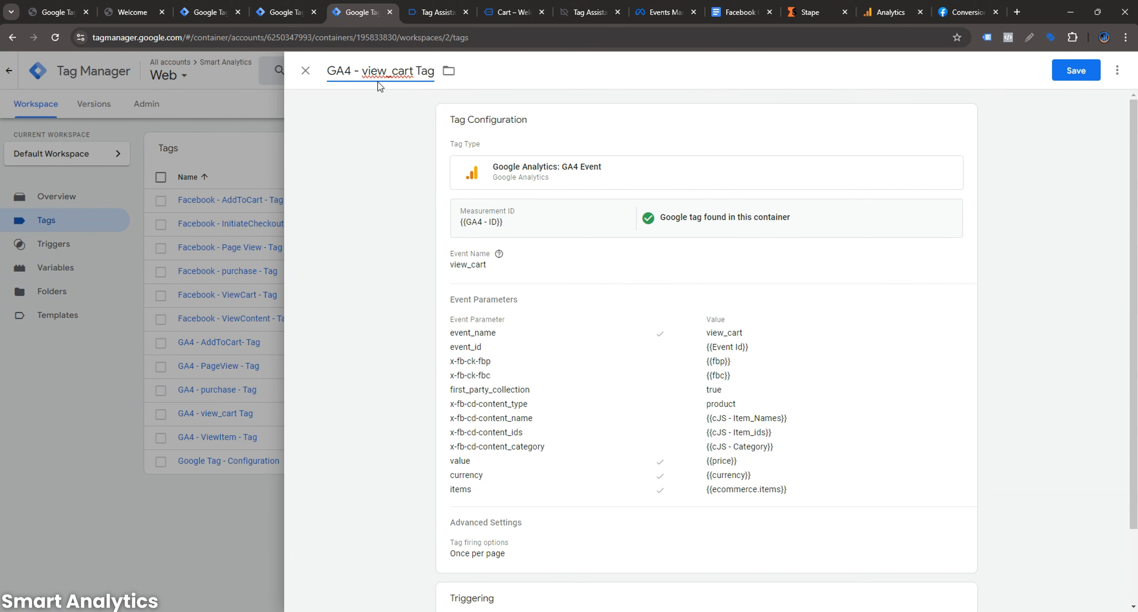
drag(361, 70, 416, 70)
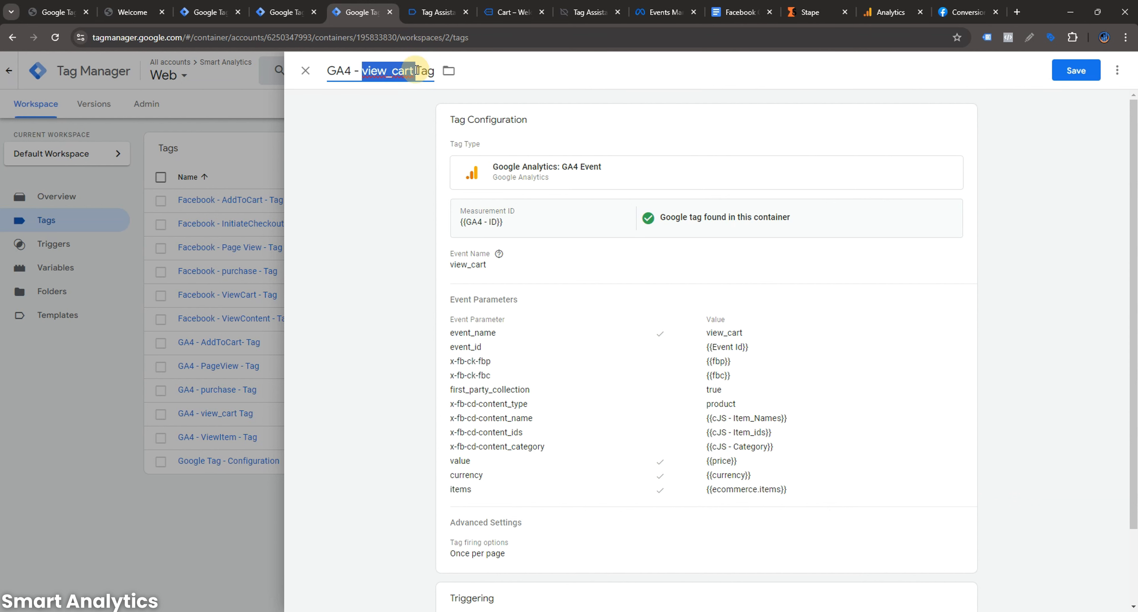
text(begin)
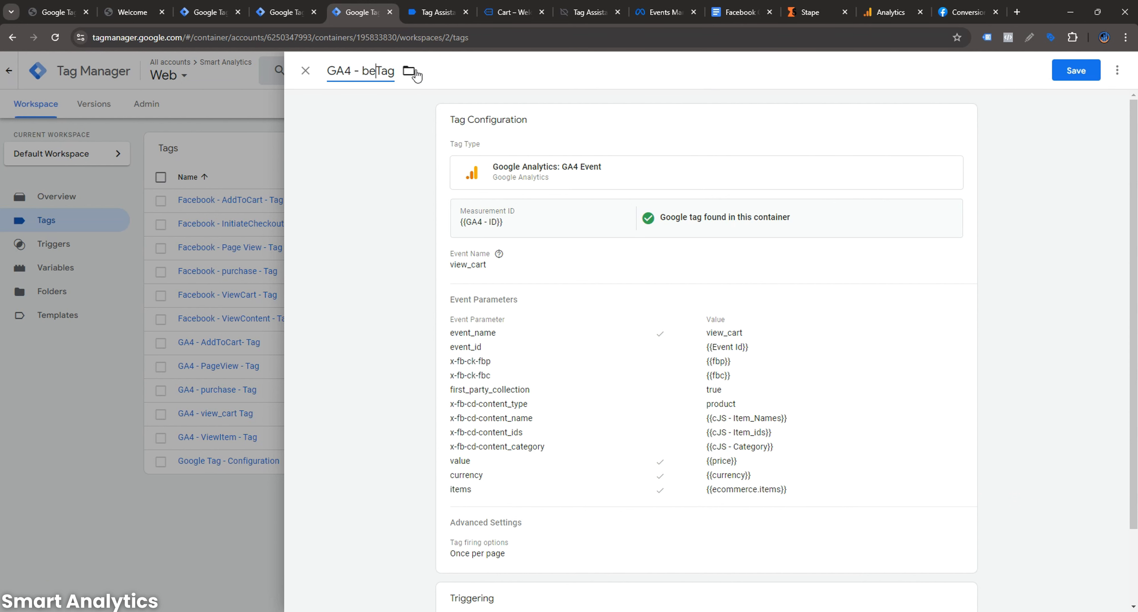
text(_checkout -)
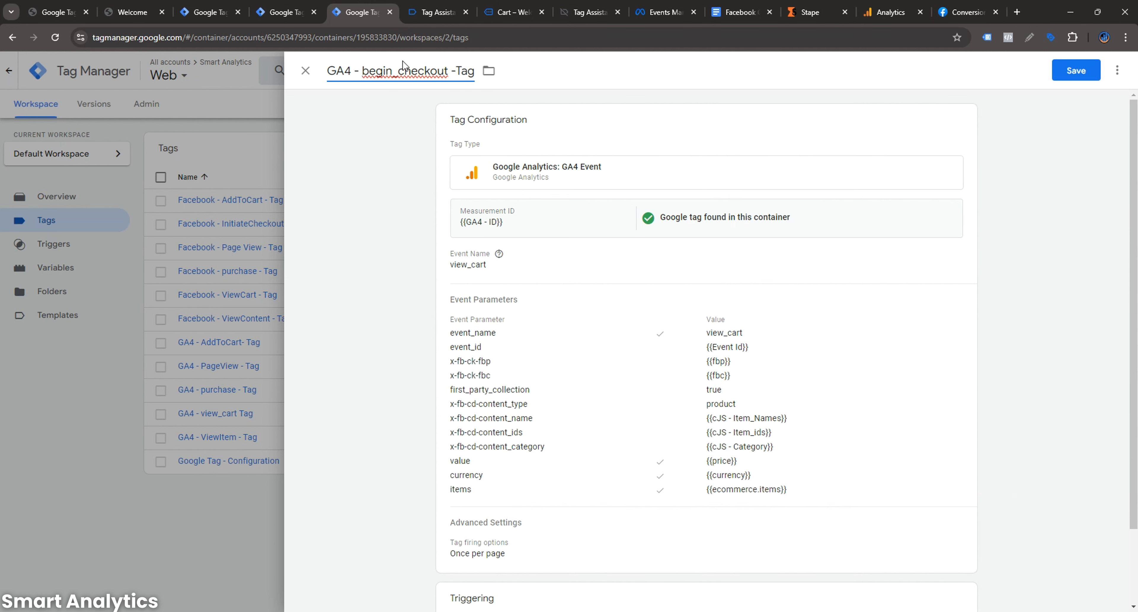
- Set the tag's event_name parameter value to begin_checkout, copied from the tag name
drag(448, 71, 362, 71)
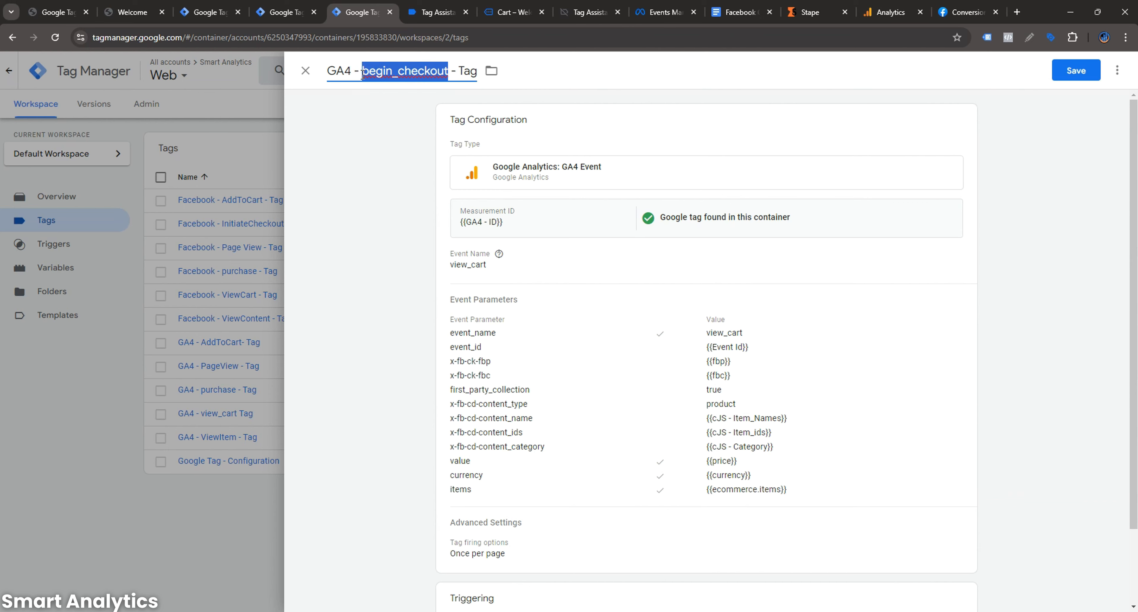
click(744, 334)
double_click(749, 448)
key(ctrl+v)
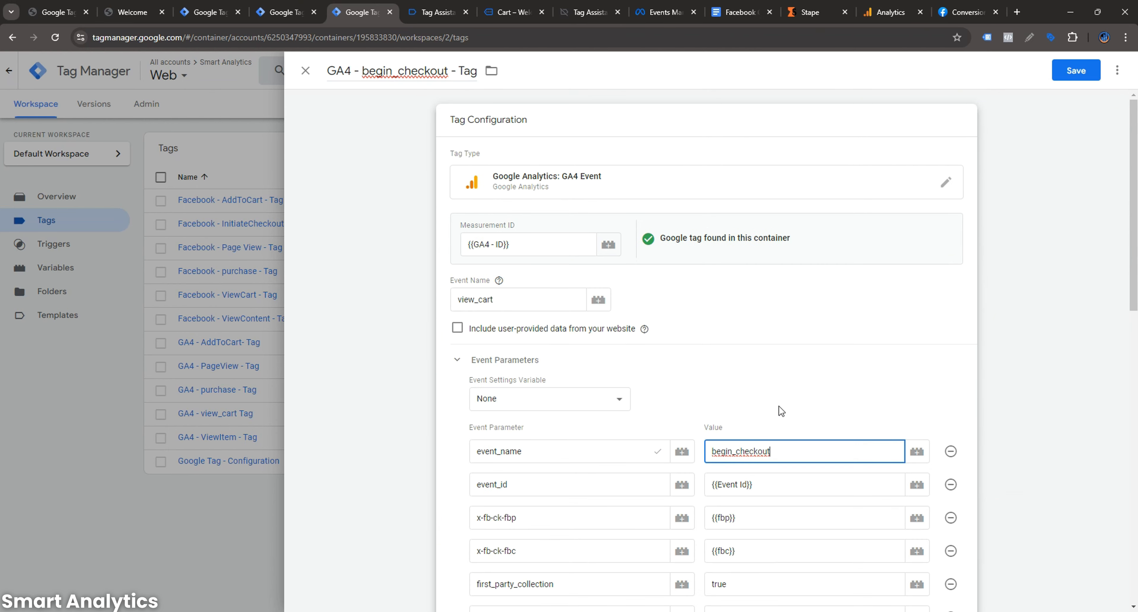
- Replace the tag's view_cart firing trigger with "begin_checkout - Trigger" and save the tag
scroll(777, 408, down, 10)
scroll(769, 428, down, 3)
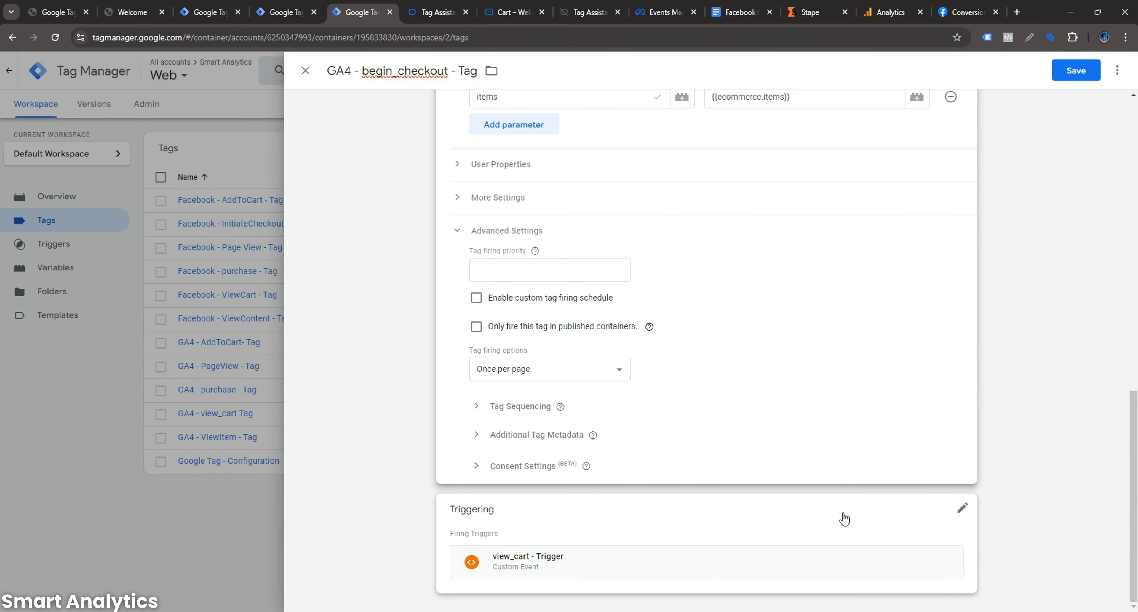
click(948, 518)
click(946, 535)
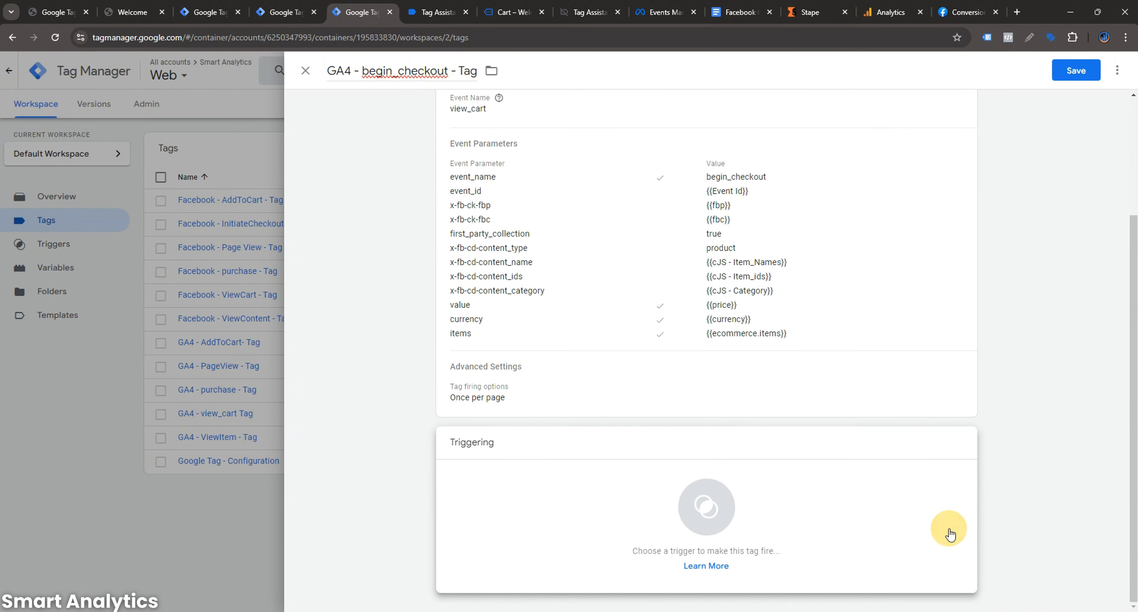
click(919, 528)
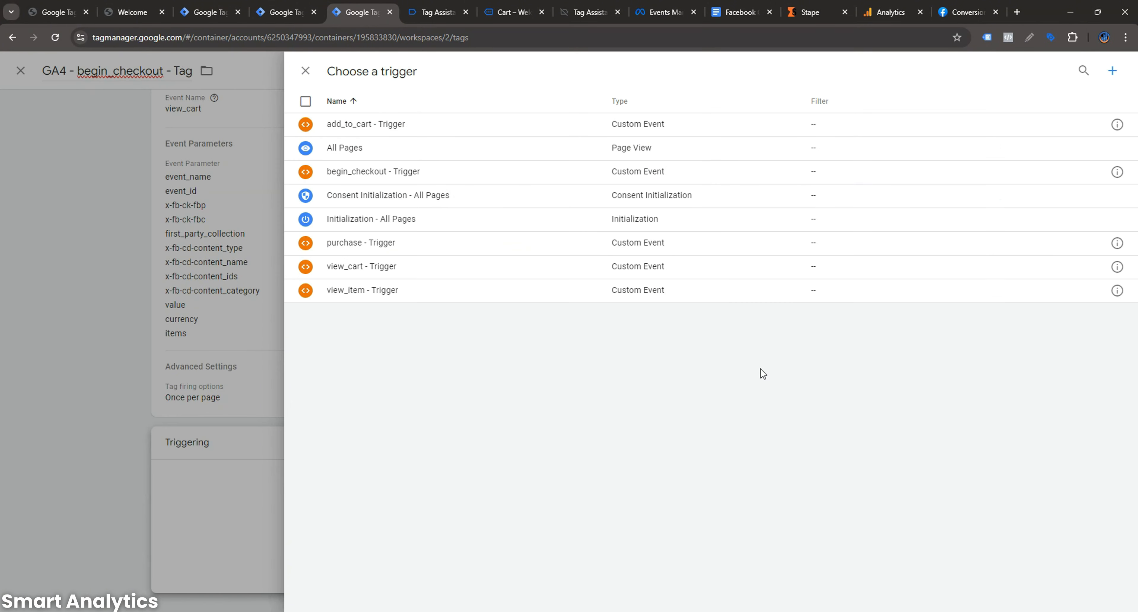
click(383, 174)
click(1075, 70)
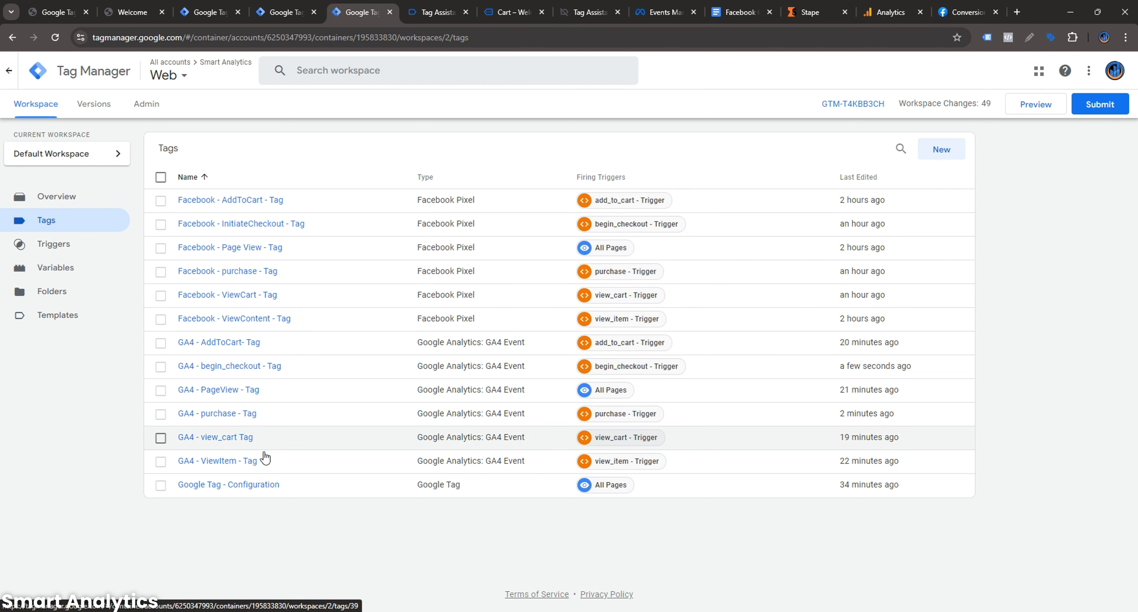
- Preview the container on bdorganic.store, opening the Natural Extracted Olive Oil product, and check its fired tags in Tag Assistant
click(1030, 113)
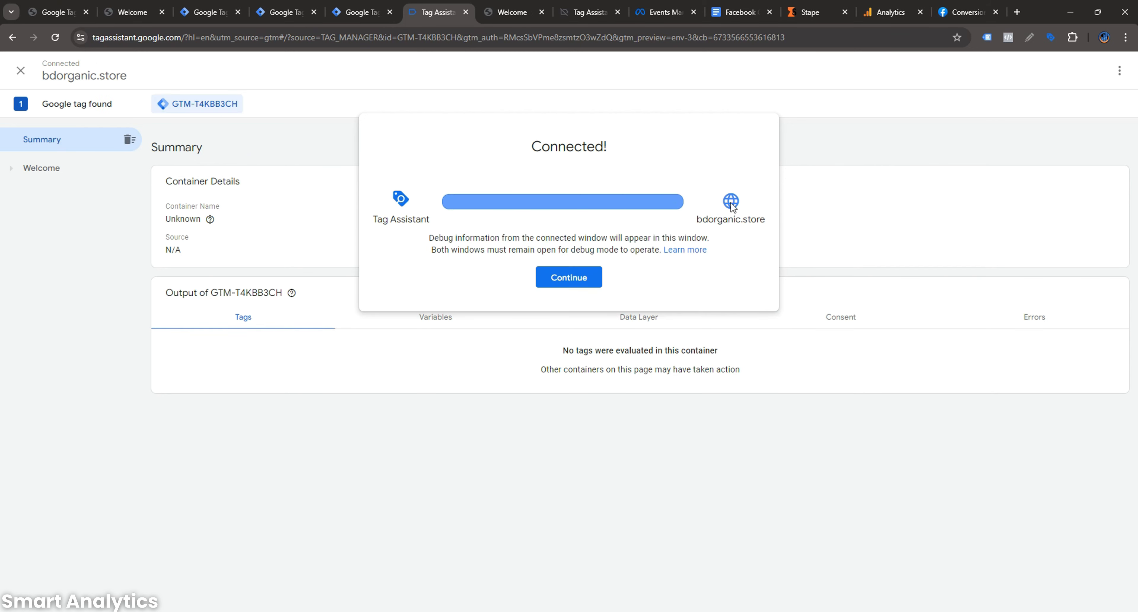
click(569, 278)
scroll(648, 263, down, 10)
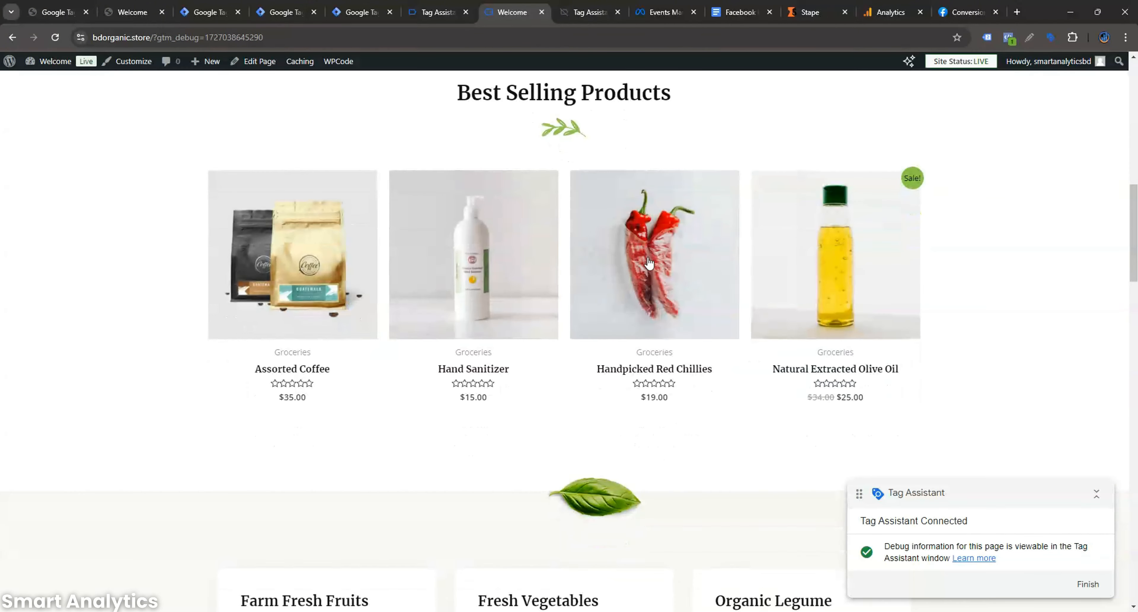
click(831, 272)
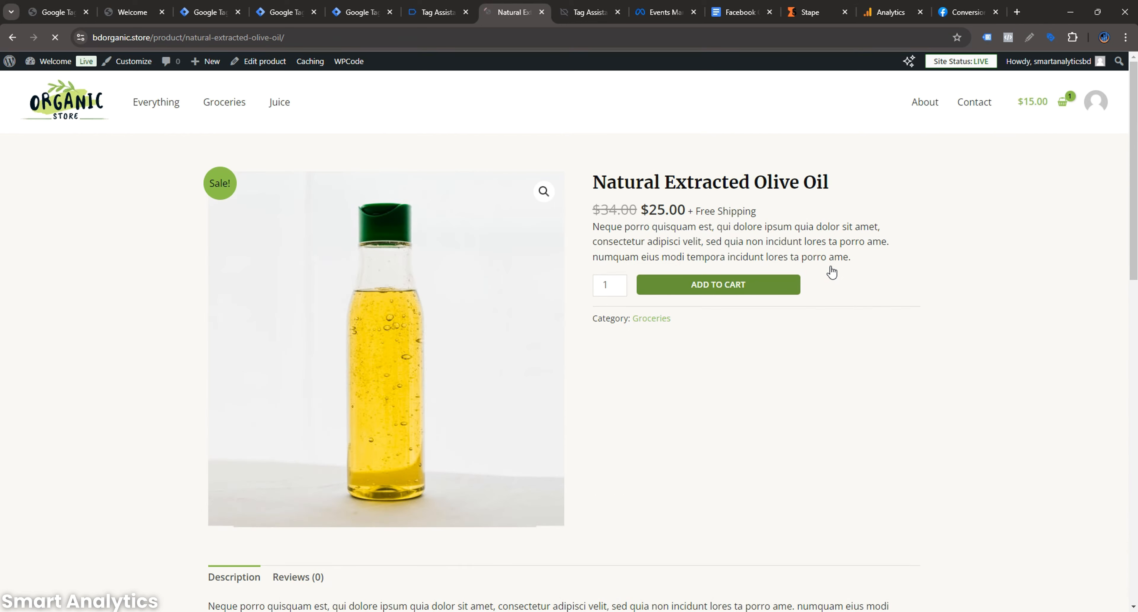
click(435, 12)
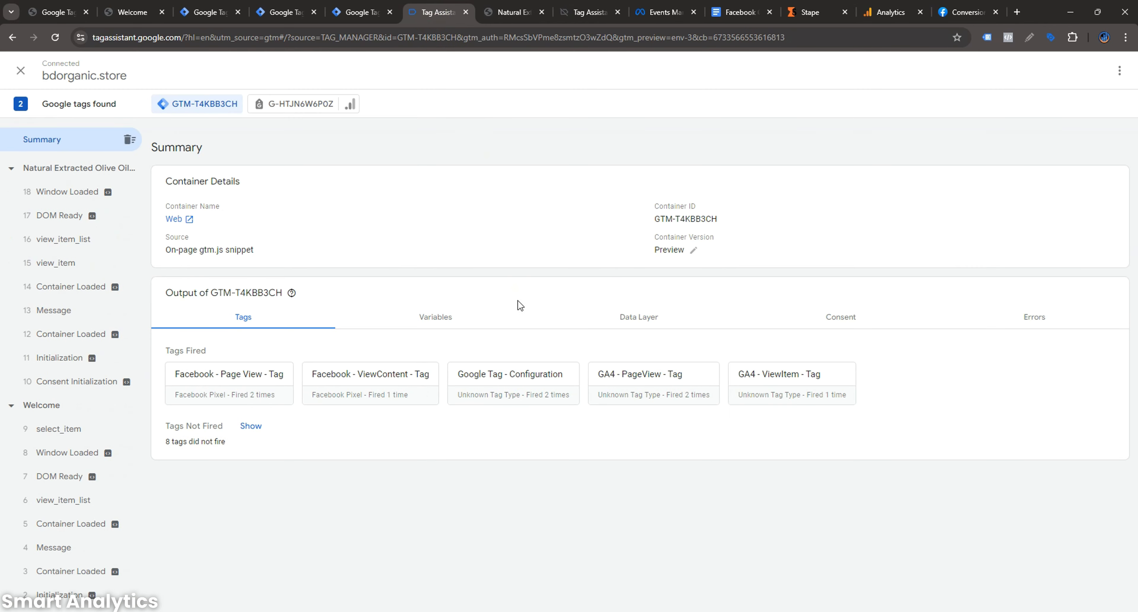
- Add the Natural Extracted Olive Oil to the cart and inspect both the fired and not-fired tags in Tag Assistant
click(521, 13)
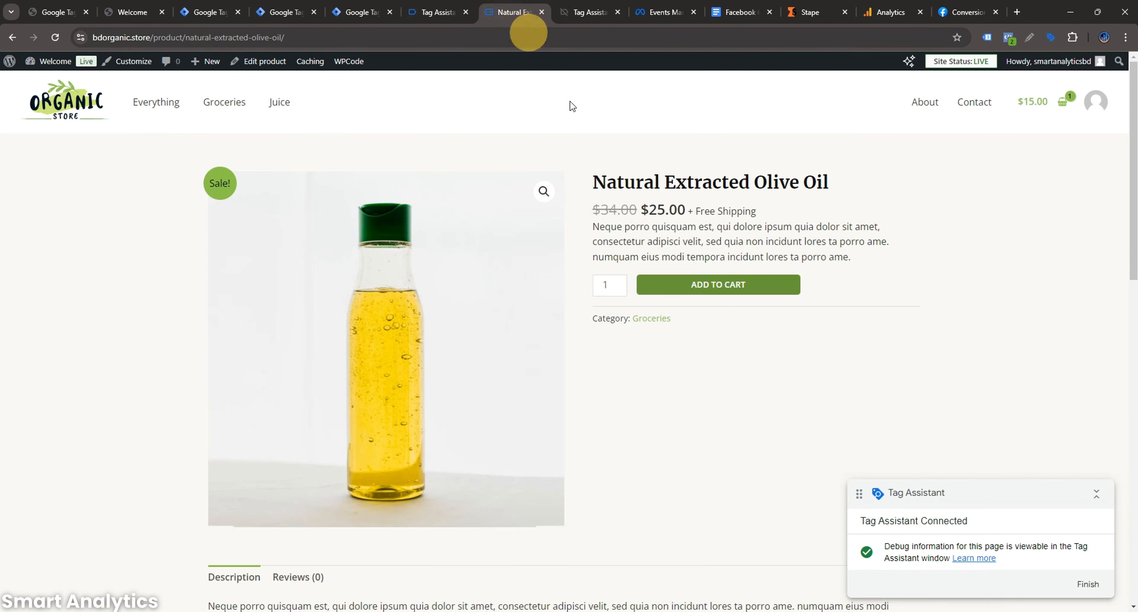
click(724, 284)
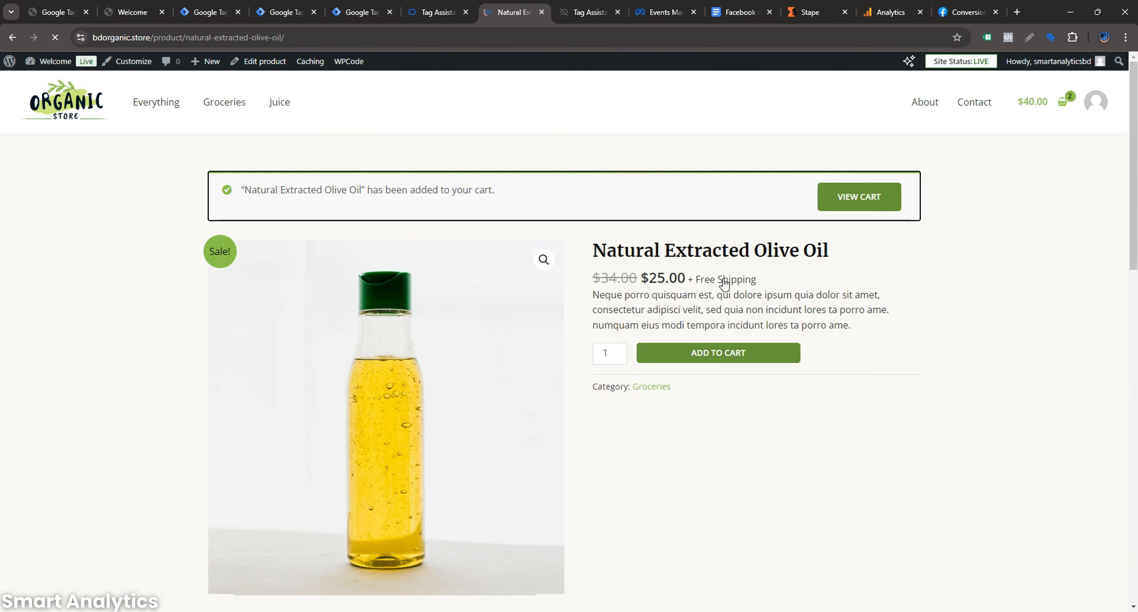
click(444, 6)
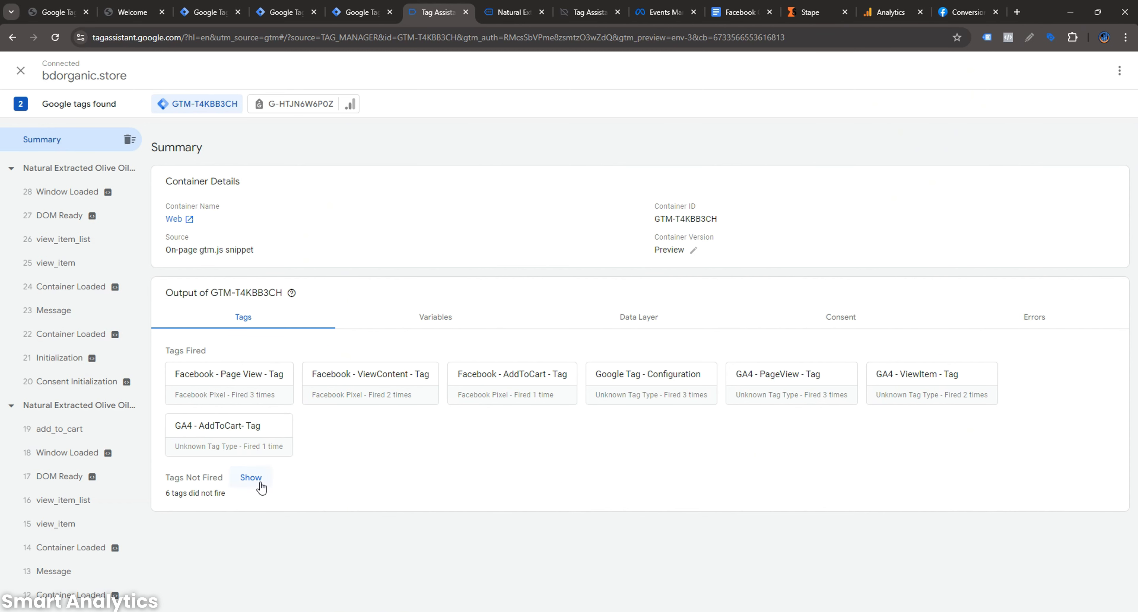
click(250, 478)
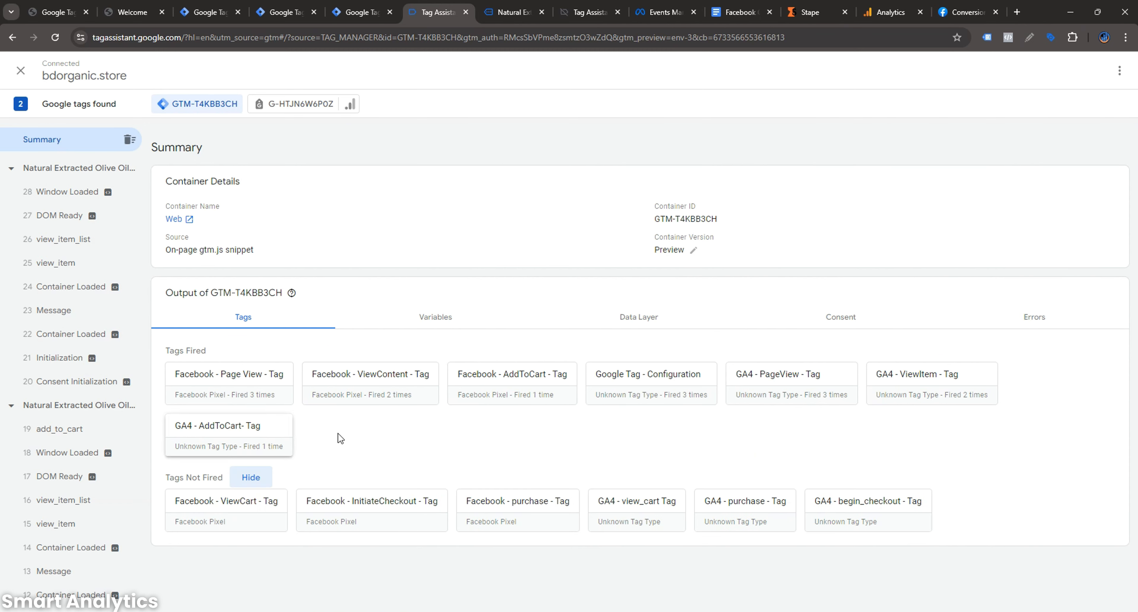
- View the store's cart page and check in Tag Assistant which tags fire for it
click(513, 12)
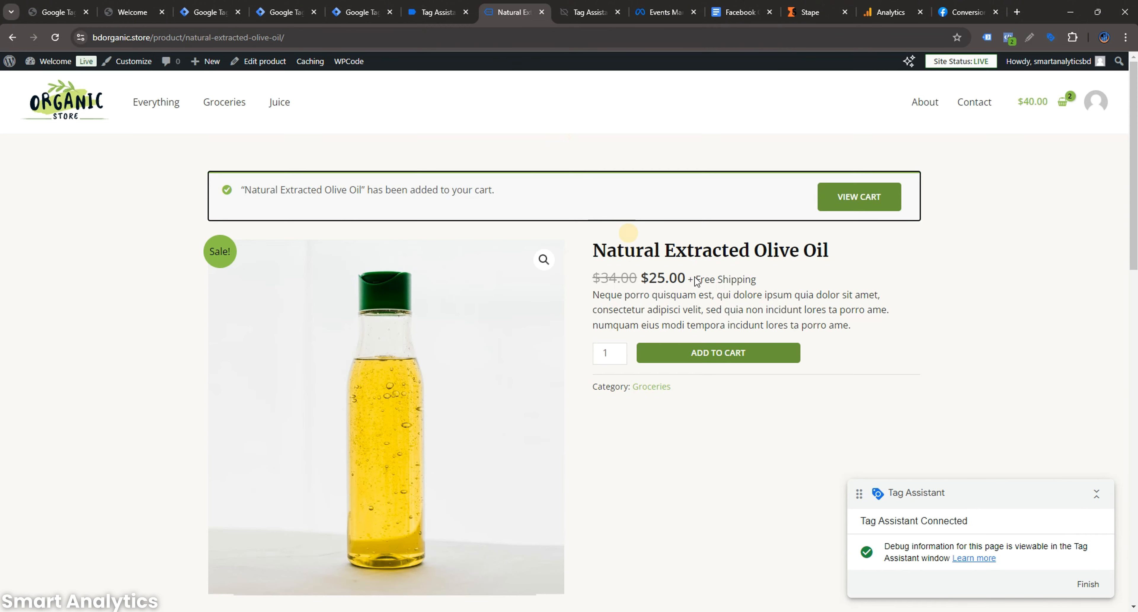
click(849, 210)
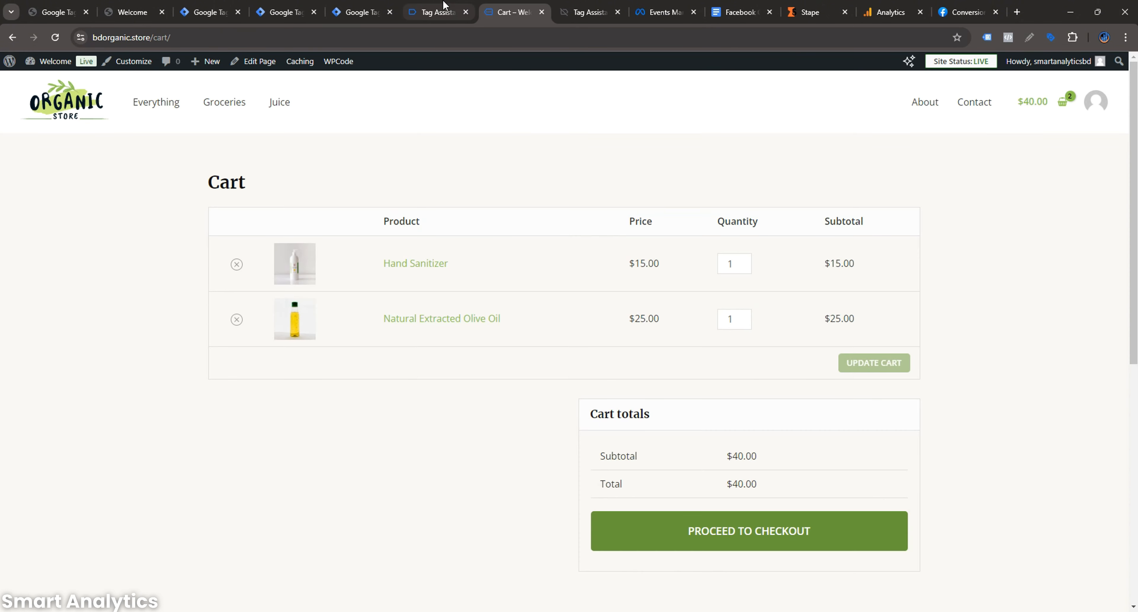
click(444, 6)
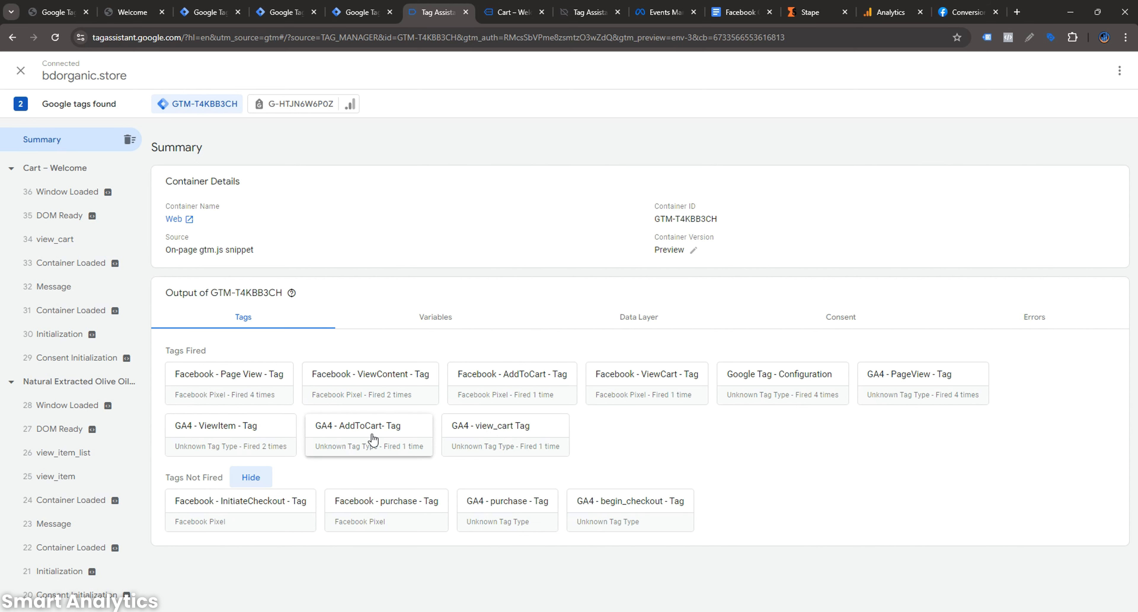
- Proceed from the cart to the checkout page and check the fired tags in Tag Assistant
click(510, 9)
scroll(845, 226, down, 3)
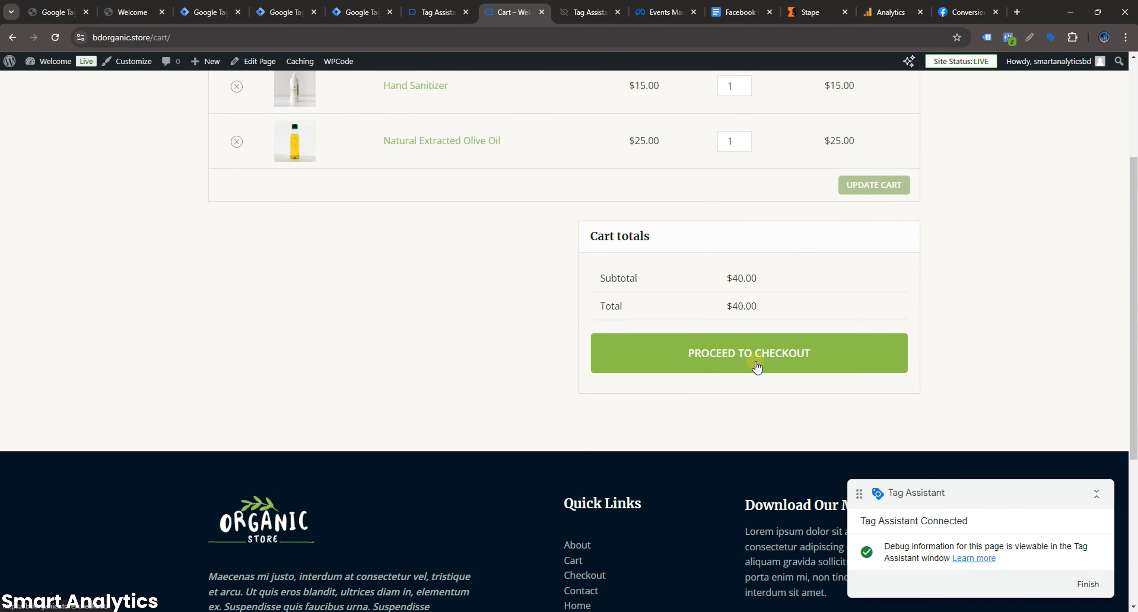
click(756, 360)
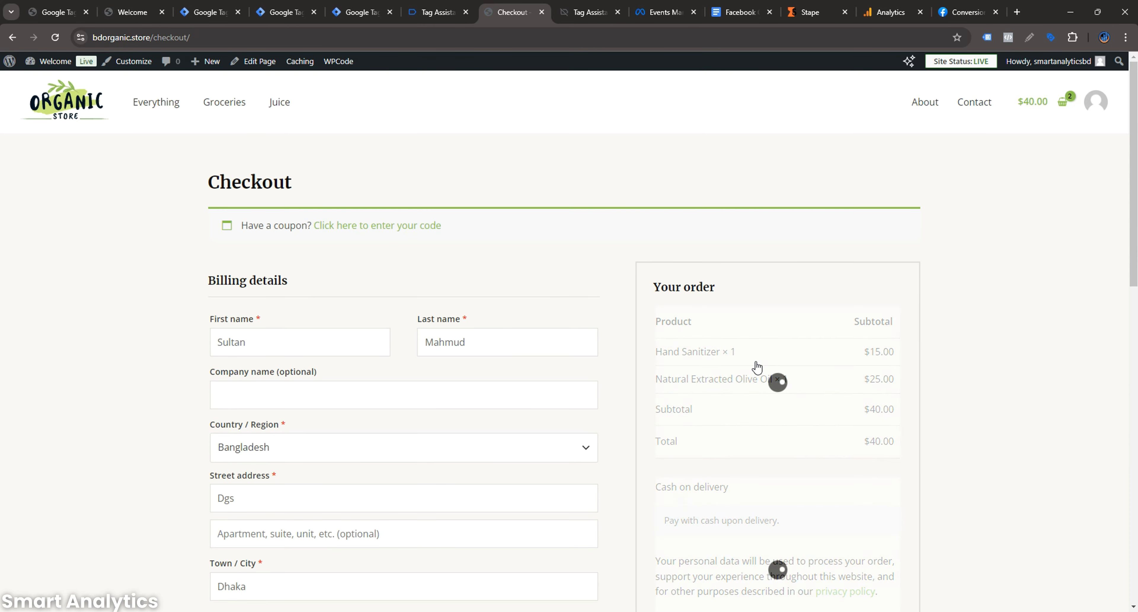
click(437, 13)
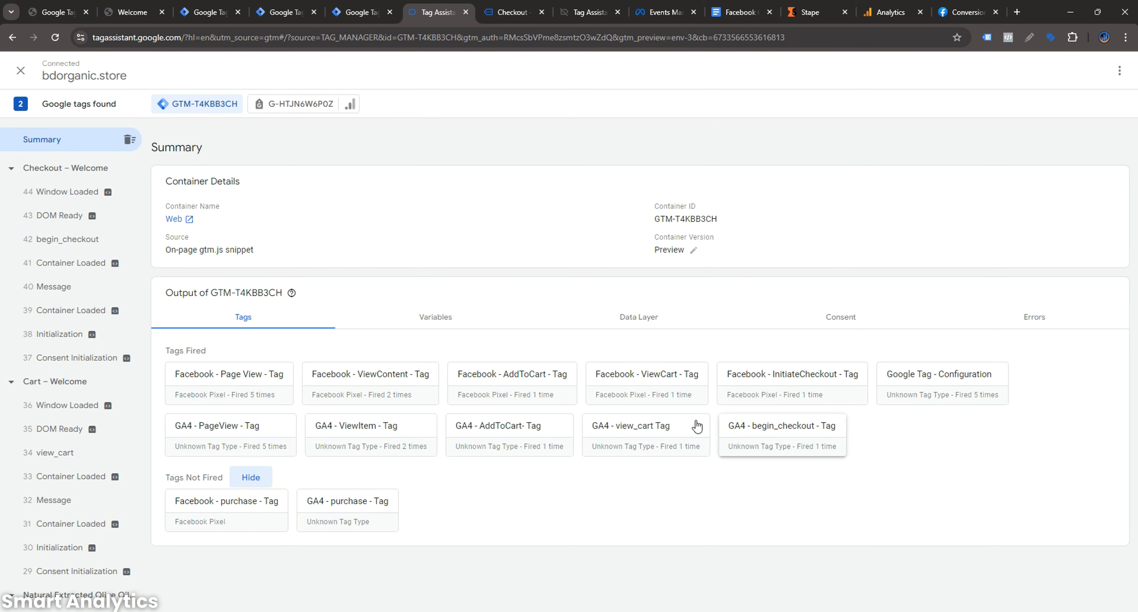
- Place the cash-on-delivery order on the checkout page and check the purchase tags in Tag Assistant
click(511, 6)
scroll(784, 437, down, 5)
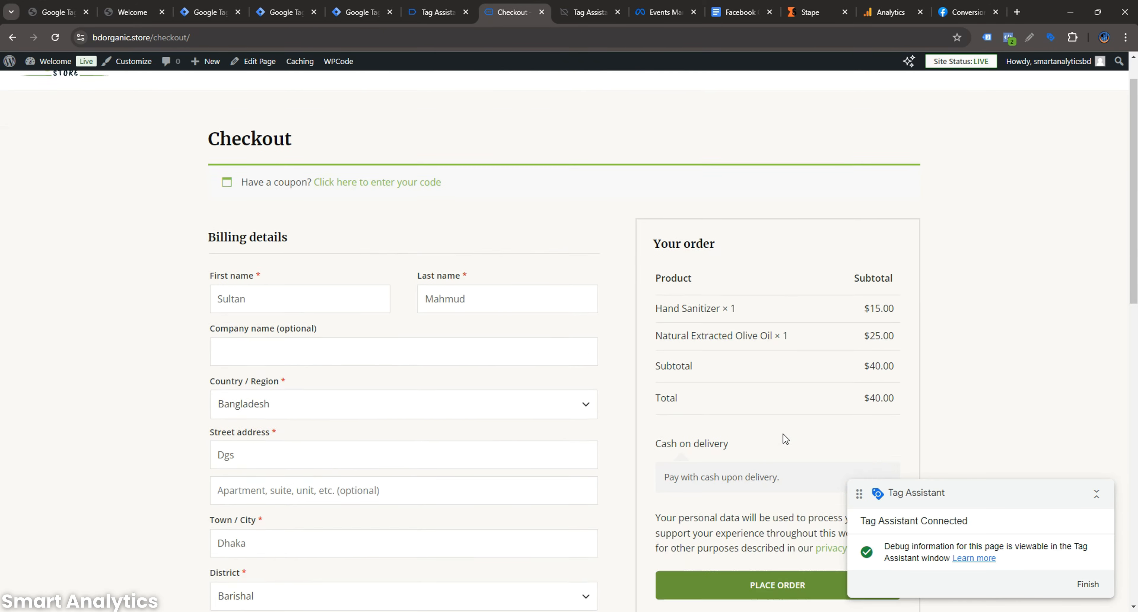
click(790, 346)
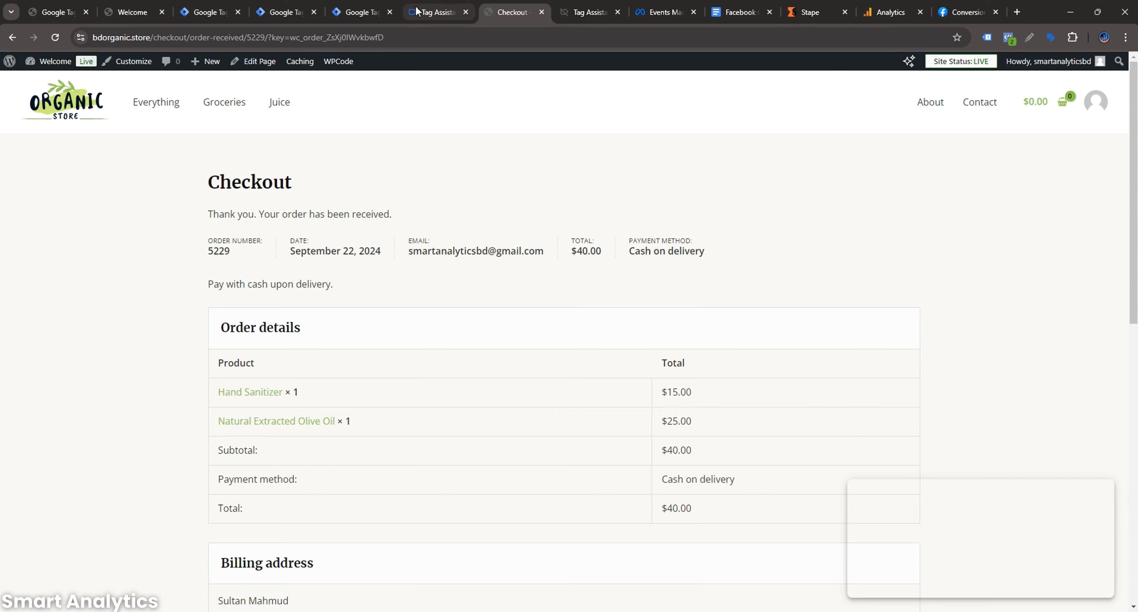
click(437, 12)
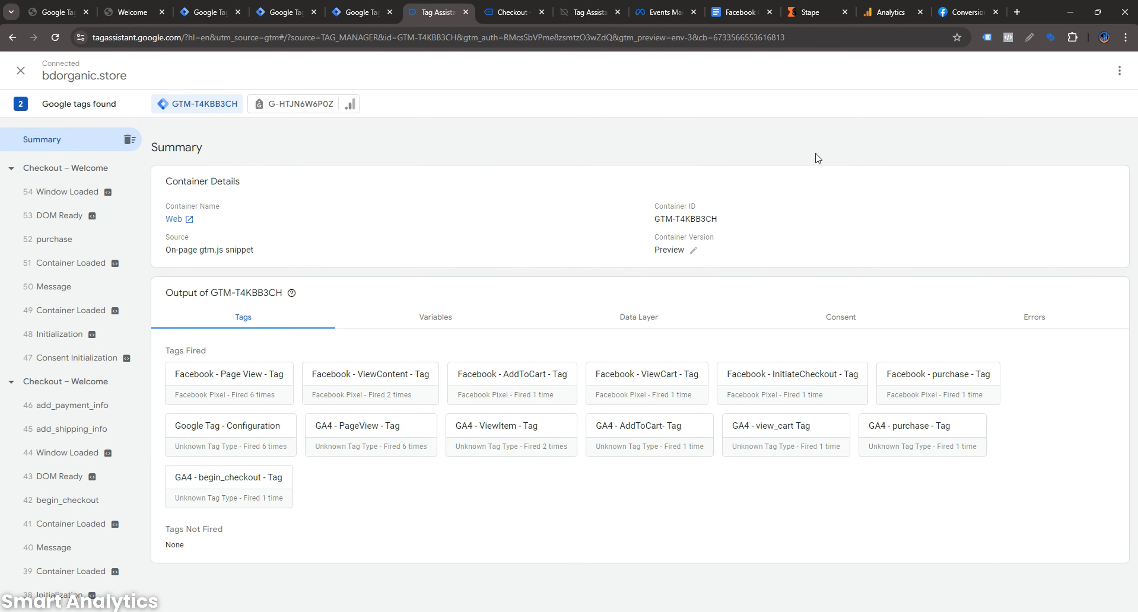
- Switch to Meta Events Manager, collapse the Purchase event's details, and review the list of received test events
click(663, 13)
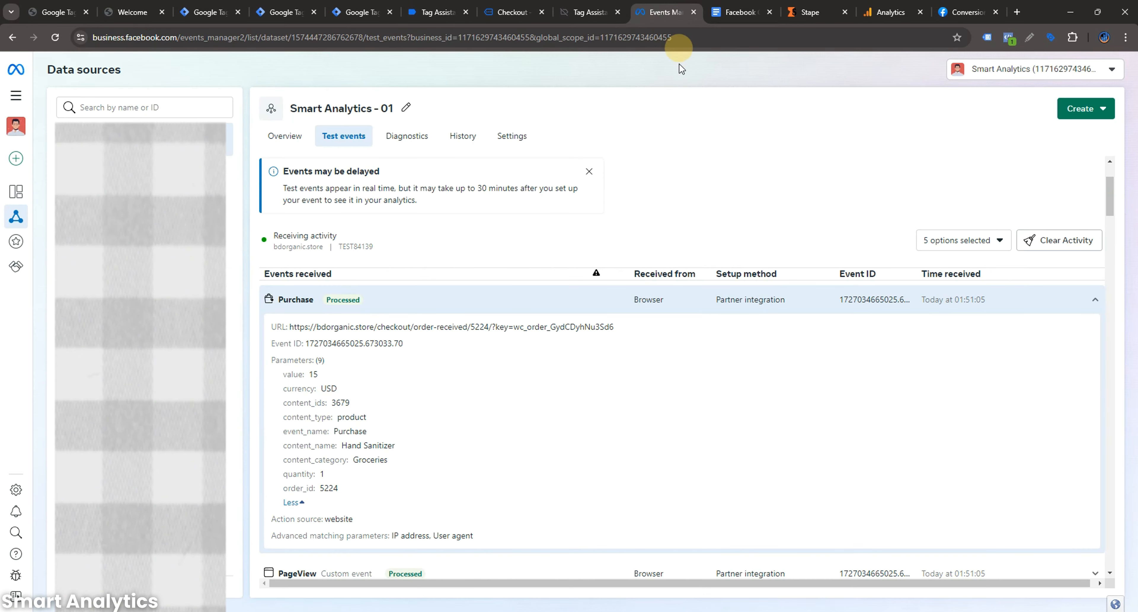
click(579, 309)
scroll(589, 350, up, 3)
scroll(640, 393, down, 3)
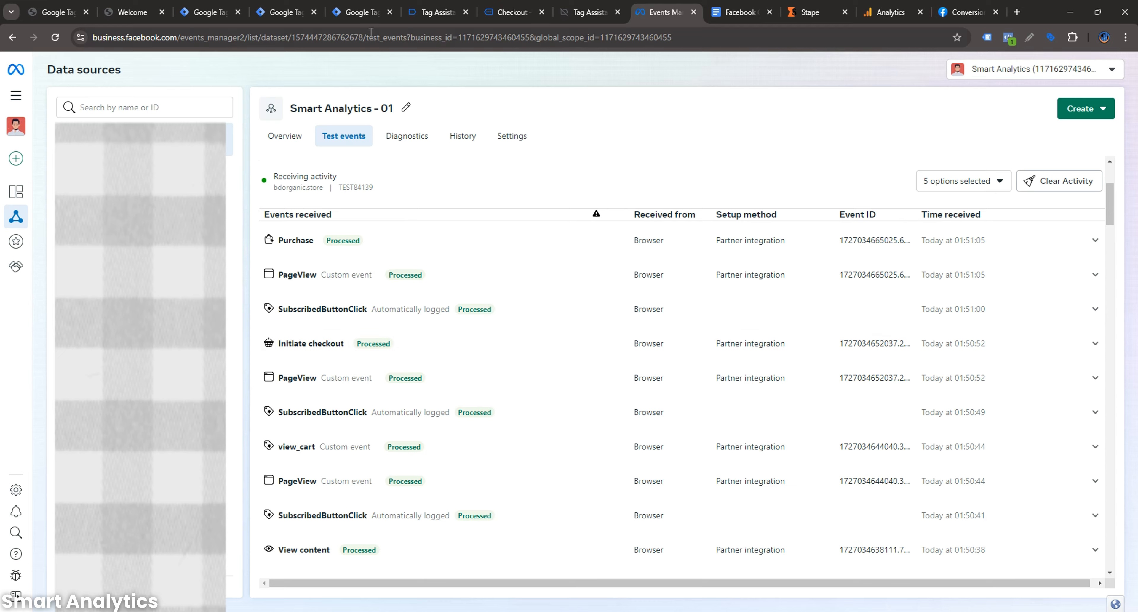
- Switch to the Server container in Tag Manager and start a new tag, opening its tag type selection
click(355, 11)
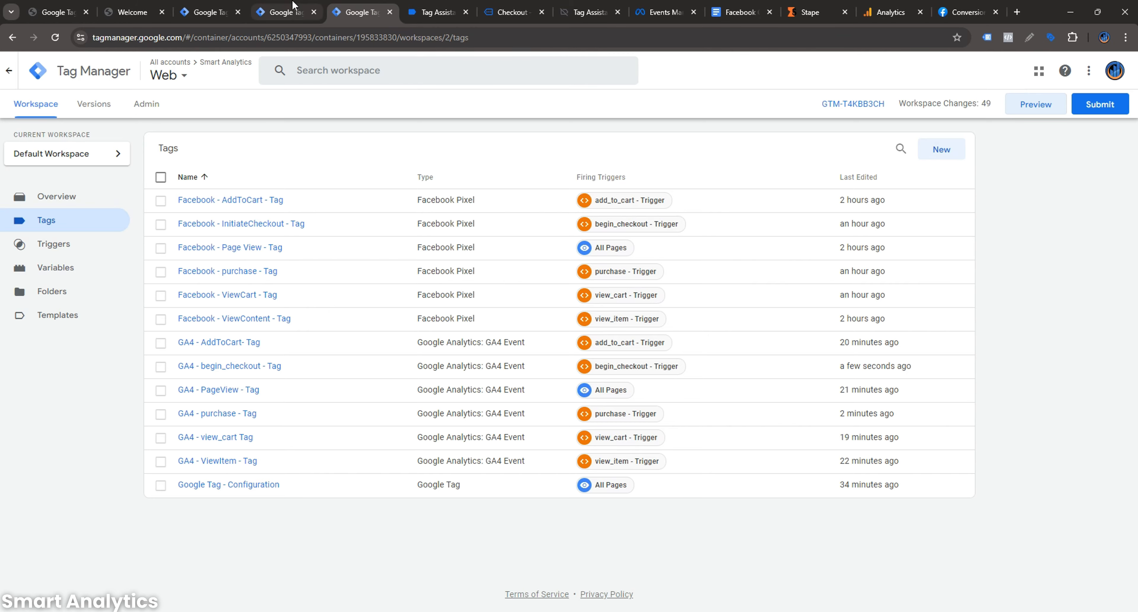
click(292, 5)
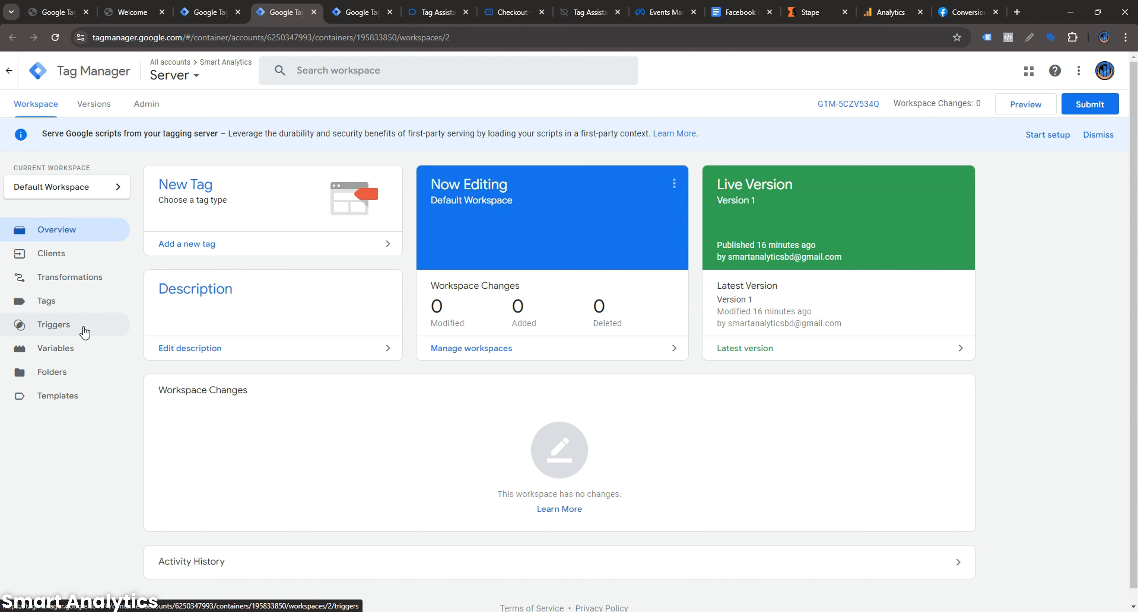
click(58, 306)
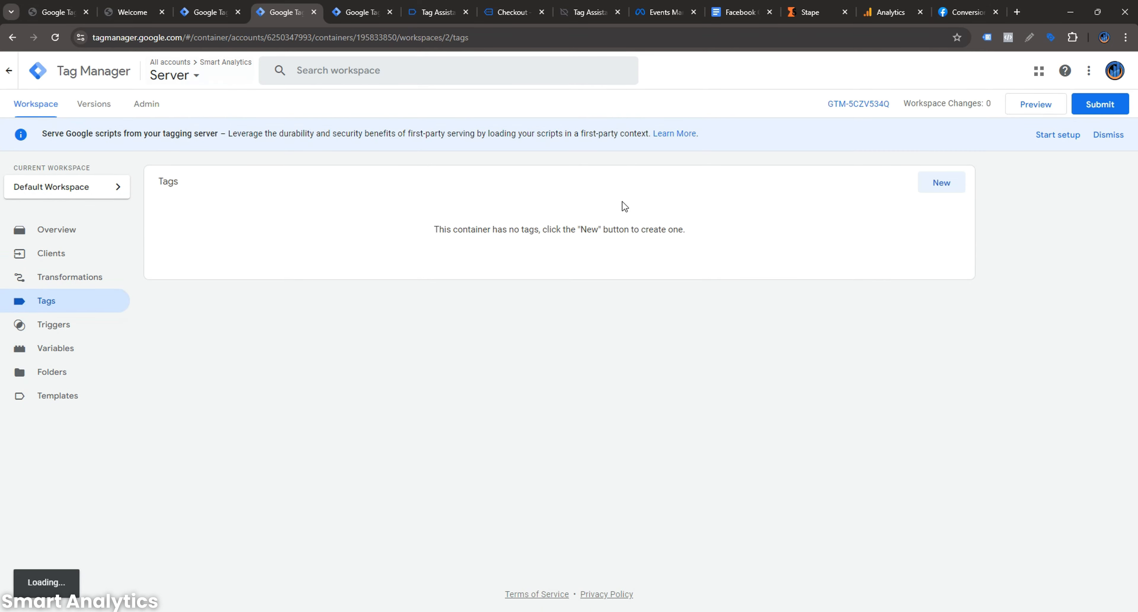
click(937, 185)
click(906, 206)
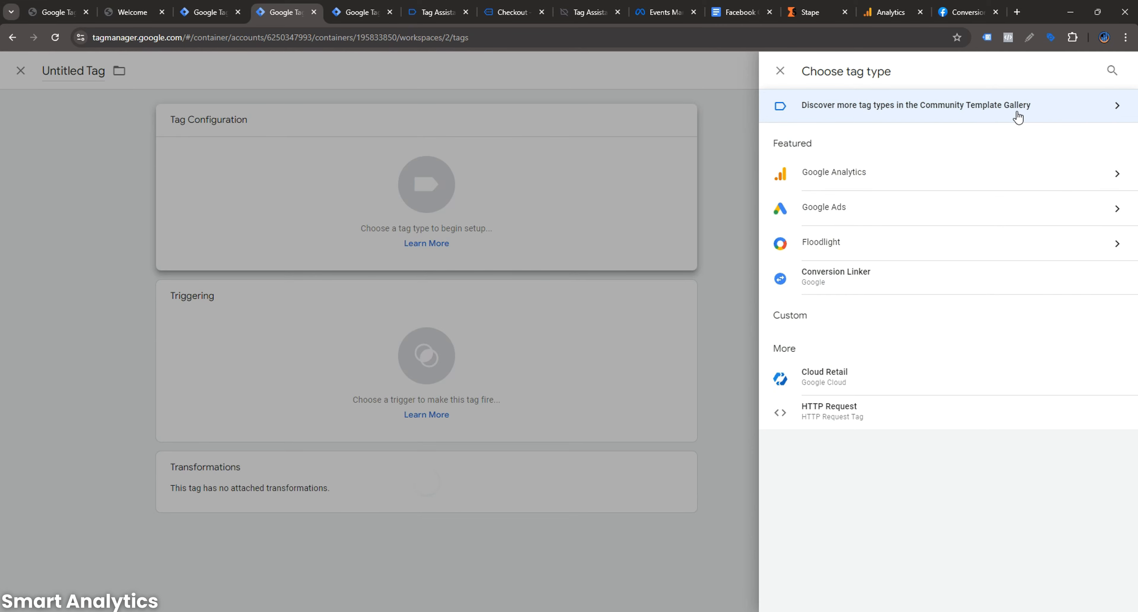
- Find the Conversions API Tag template by facebookincubator in the Community Template Gallery and add it to the workspace
click(1016, 116)
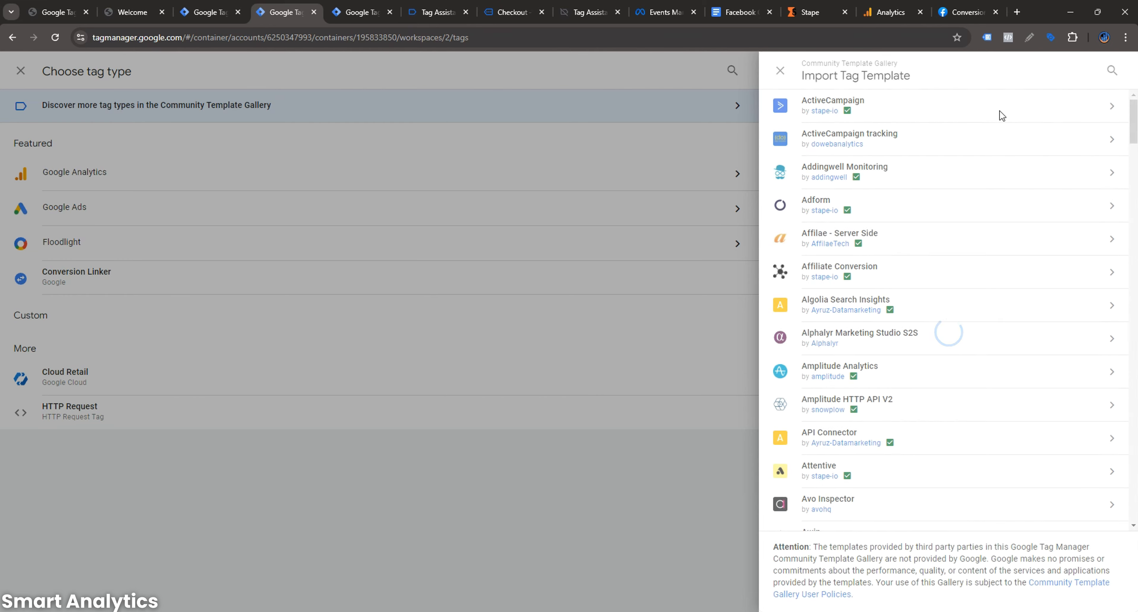
click(1111, 72)
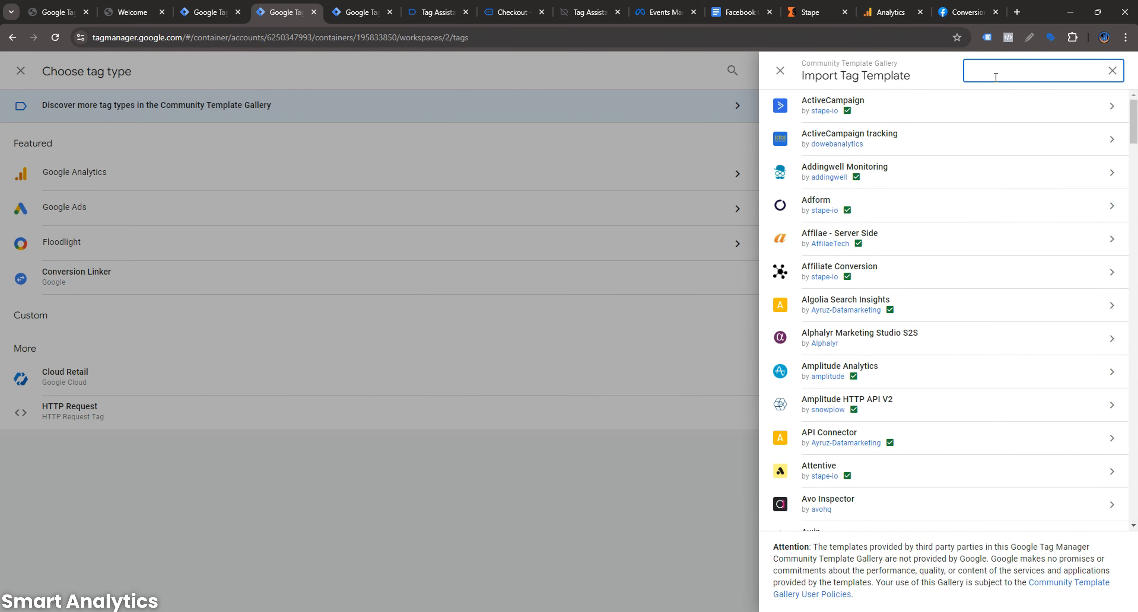
text(face)
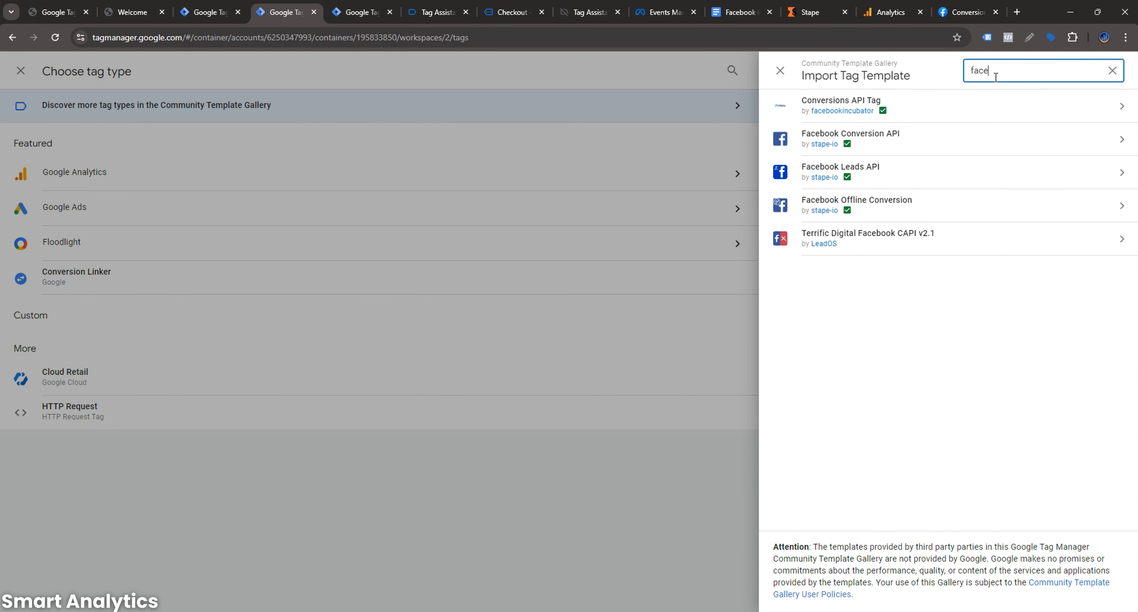
click(895, 109)
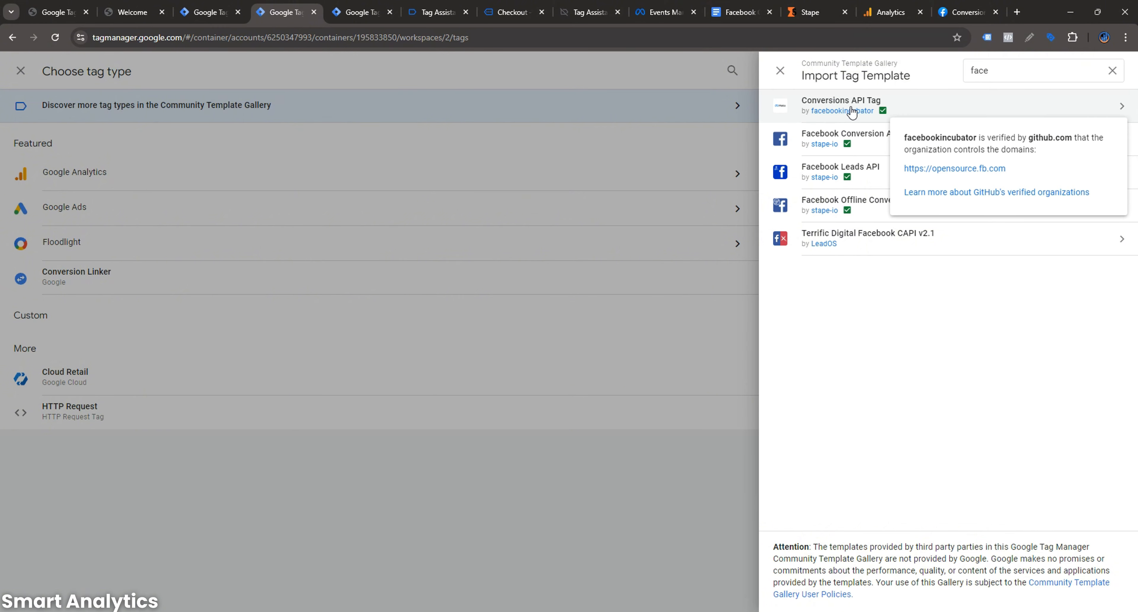
click(915, 107)
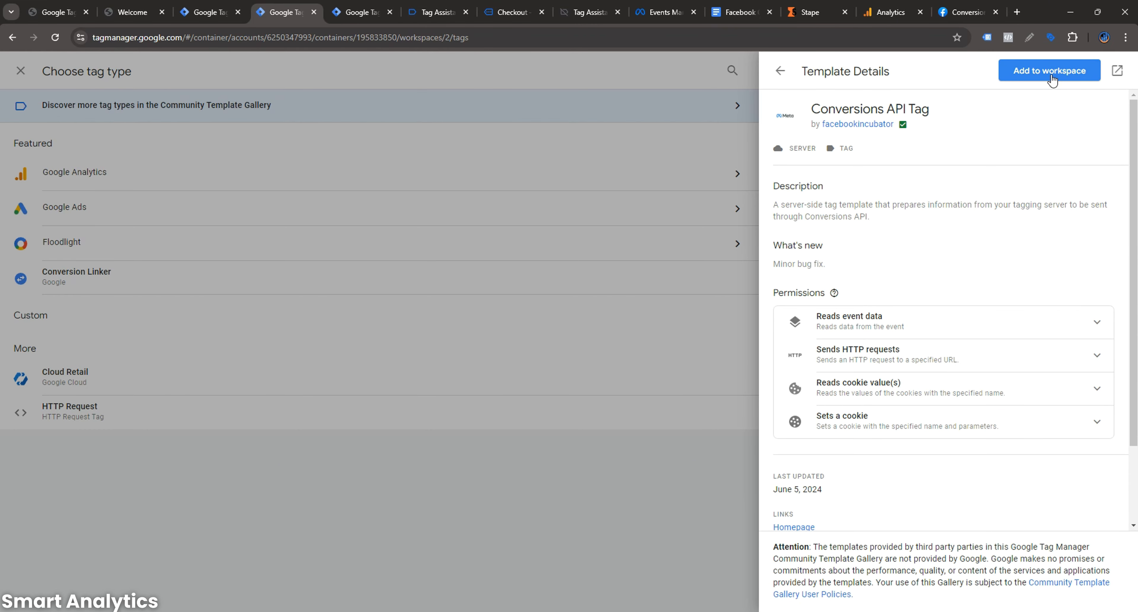
click(1051, 75)
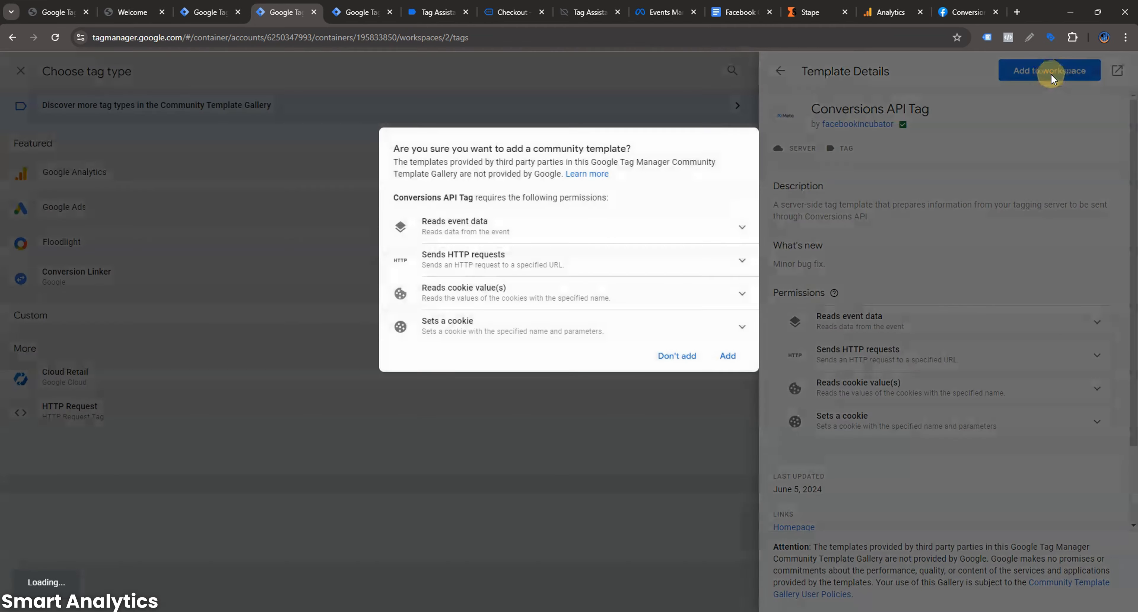
click(729, 356)
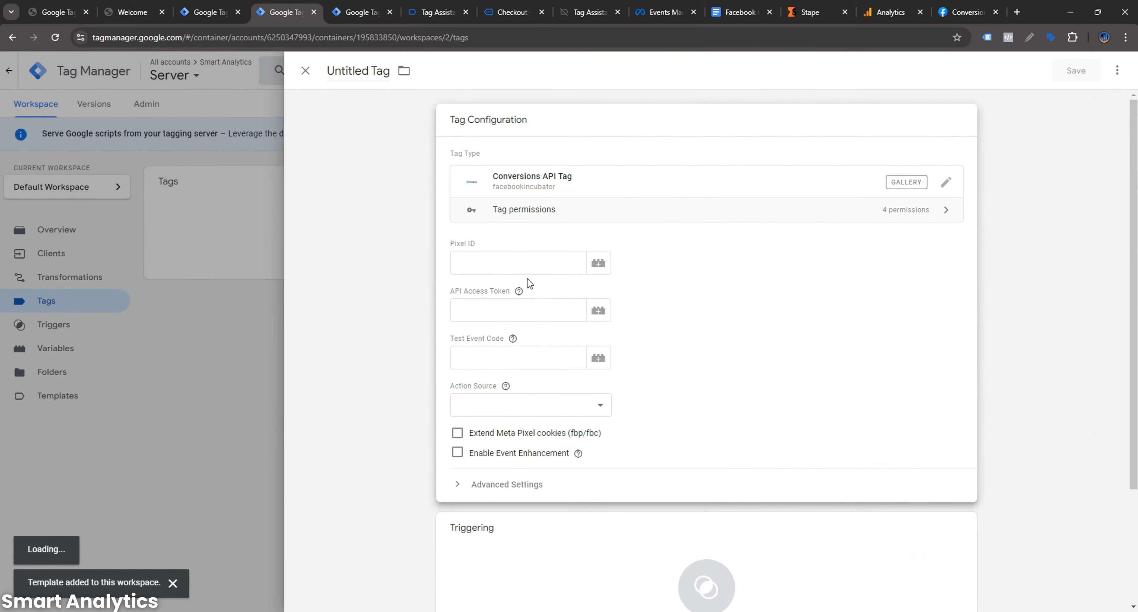
- Copy the dataset ID from the Smart Analytics - 01 settings in Meta Events Manager into the tag's Pixel ID
click(523, 272)
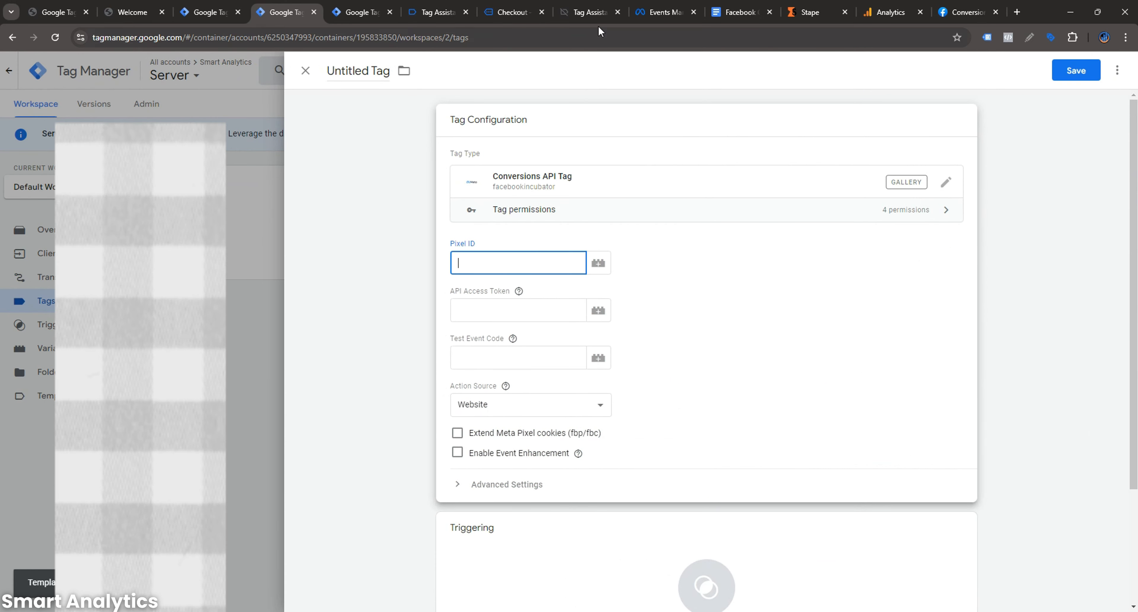
click(660, 6)
click(511, 135)
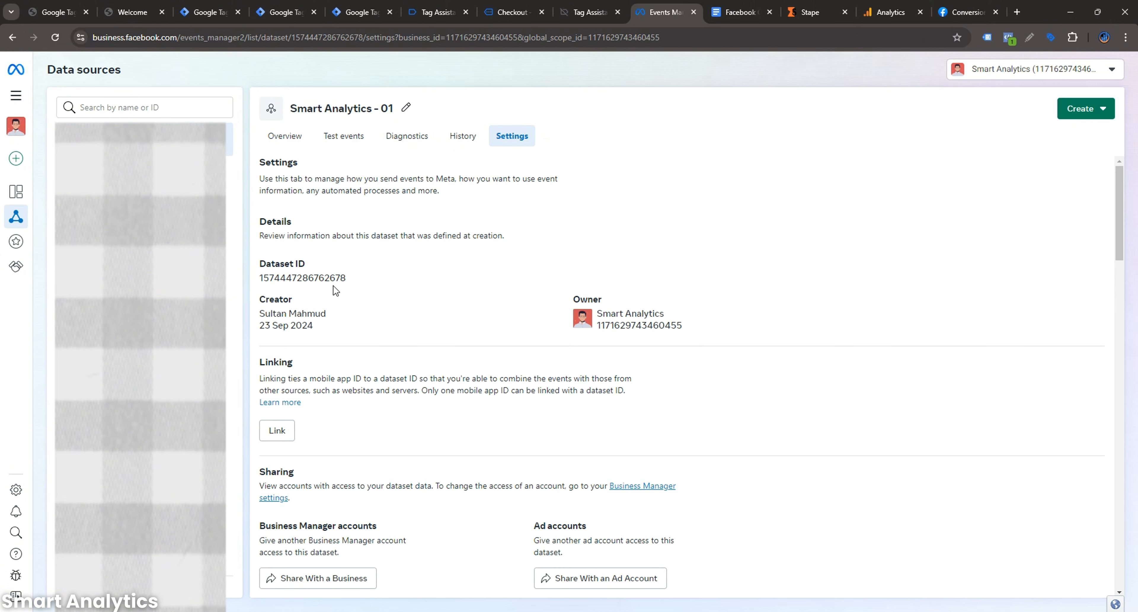
click(331, 283)
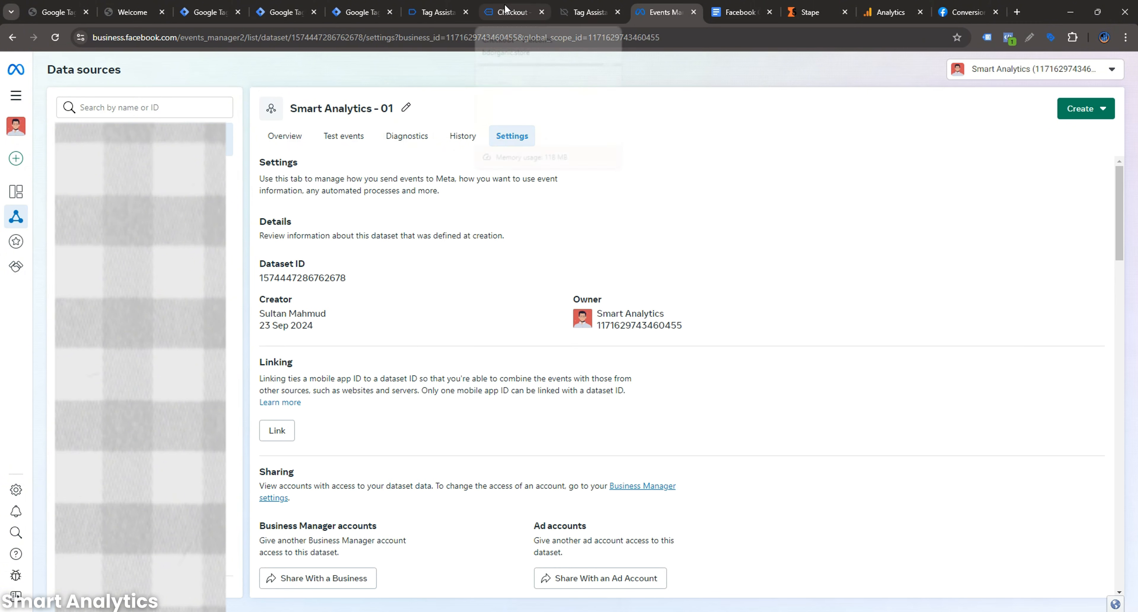
click(310, 5)
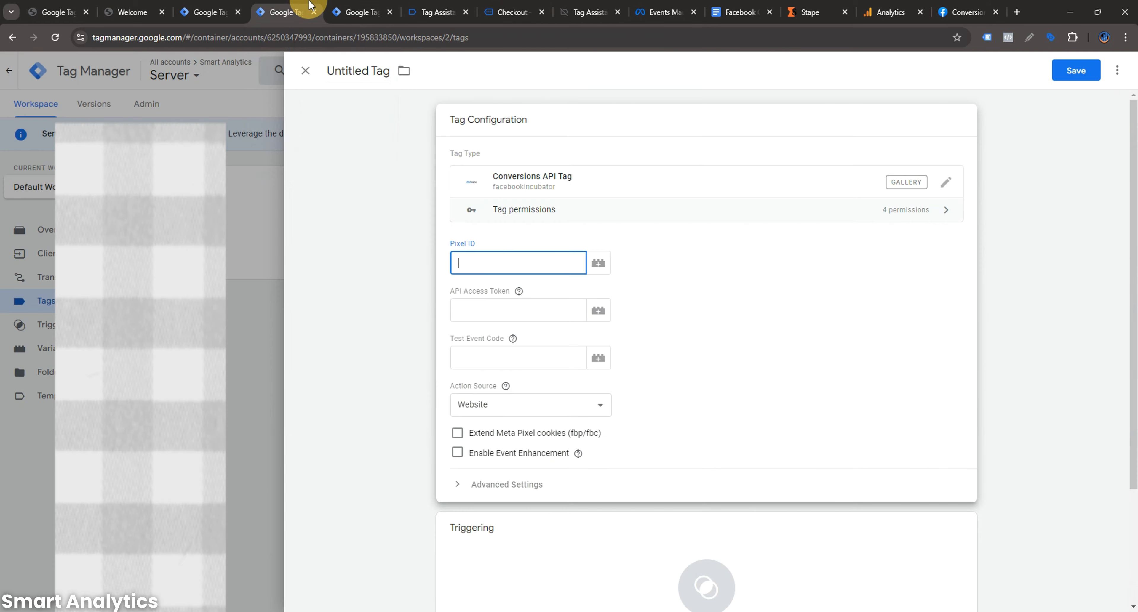
drag(311, 5, 527, 12)
click(468, 263)
key(ctrl+v)
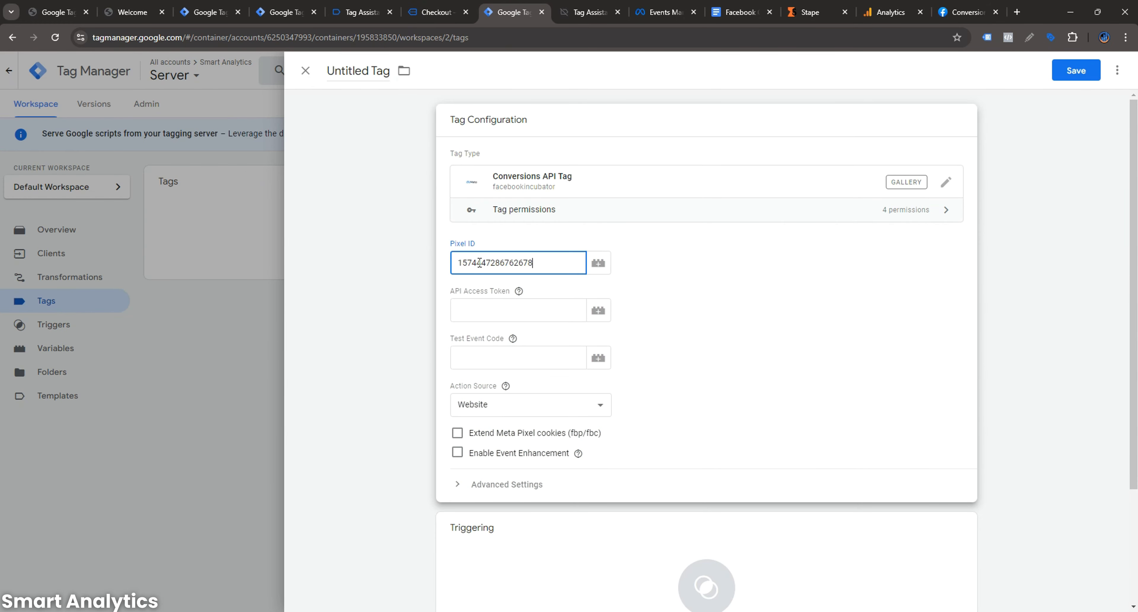
- Generate a Conversions API access token under direct integration in the Events Manager dataset settings and copy it
click(460, 309)
click(519, 290)
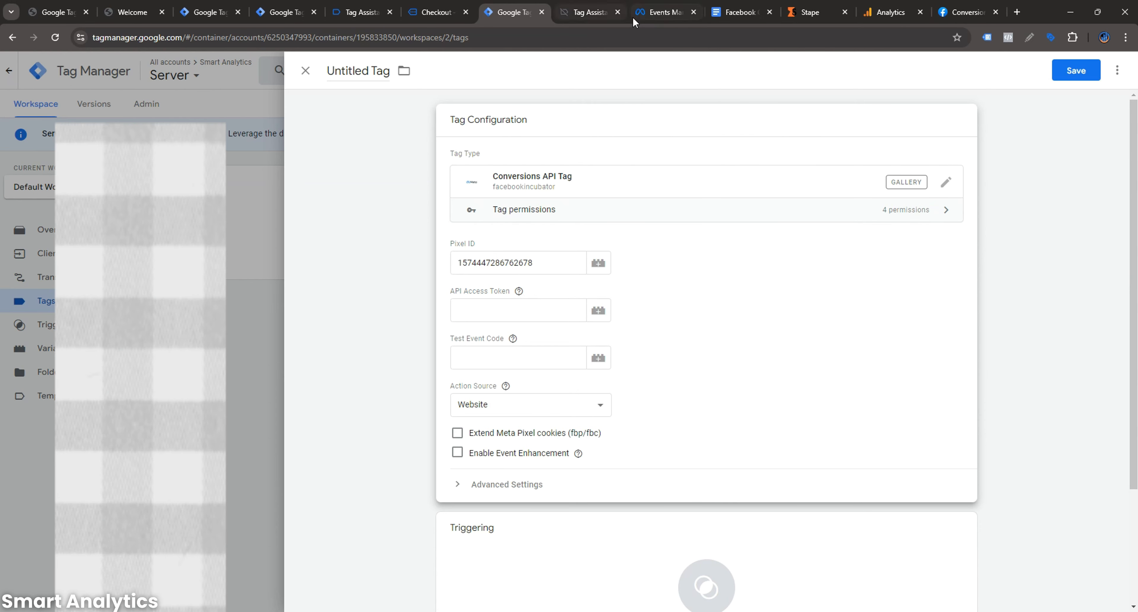
click(656, 12)
scroll(442, 360, down, 5)
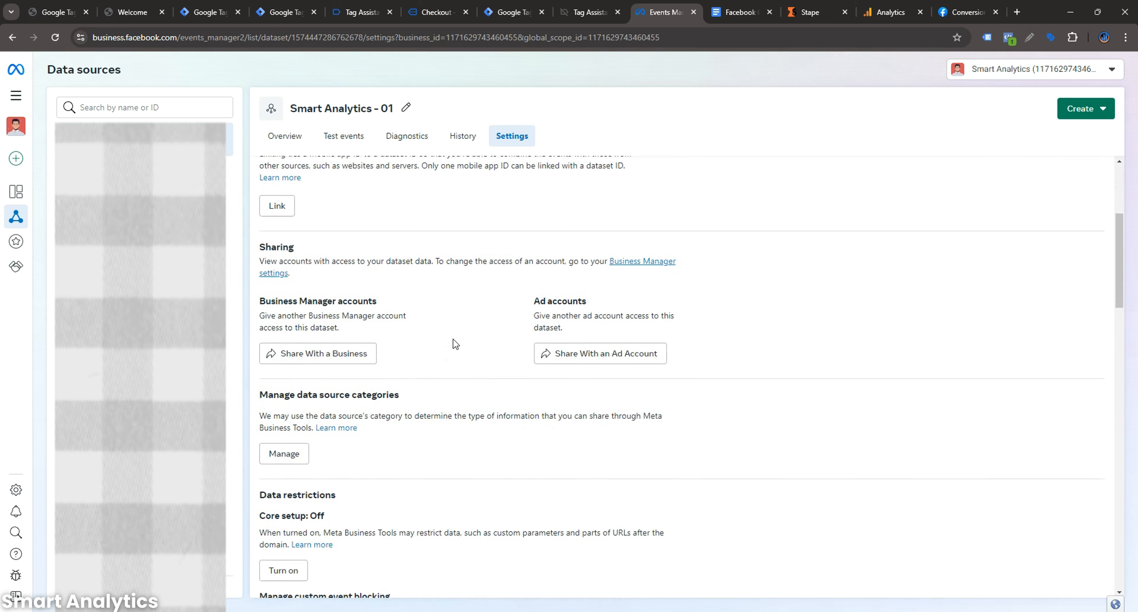
scroll(456, 344, down, 10)
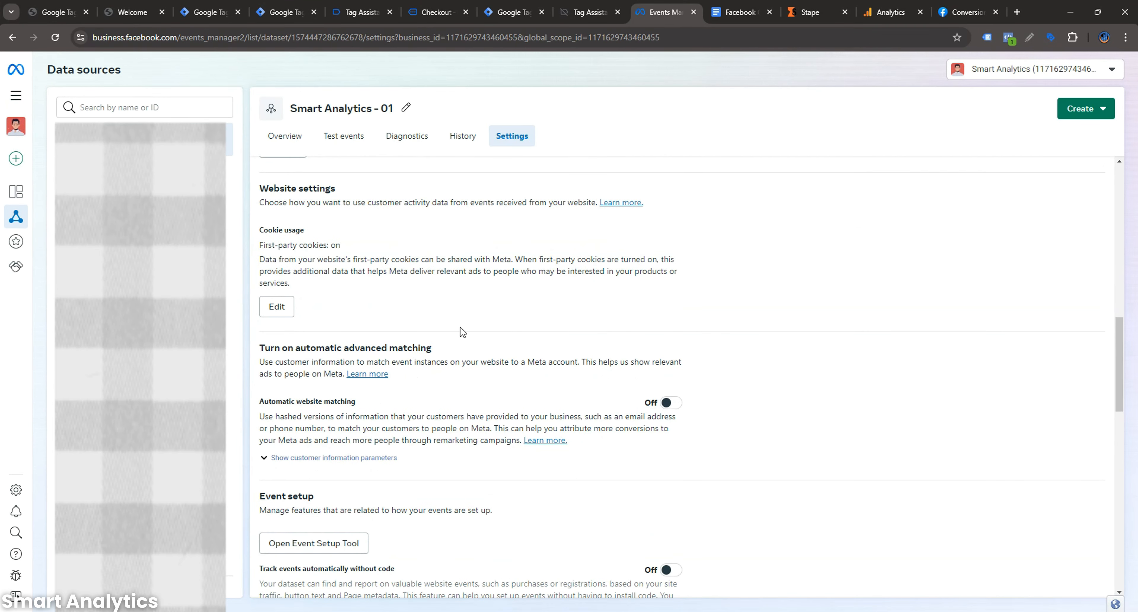
scroll(463, 332, down, 8)
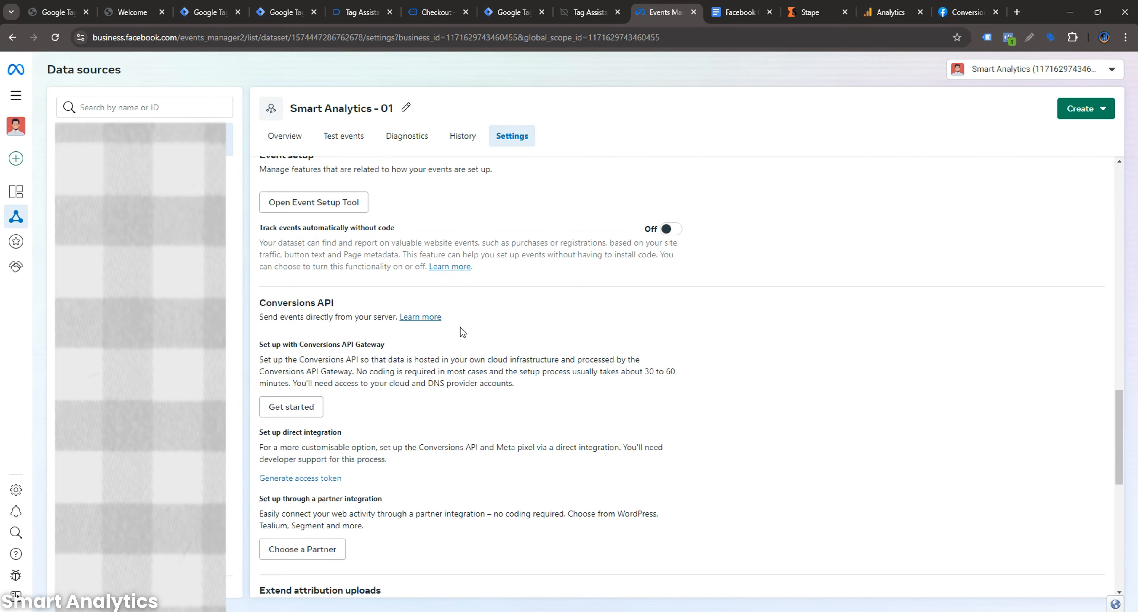
scroll(462, 332, down, 4)
click(306, 284)
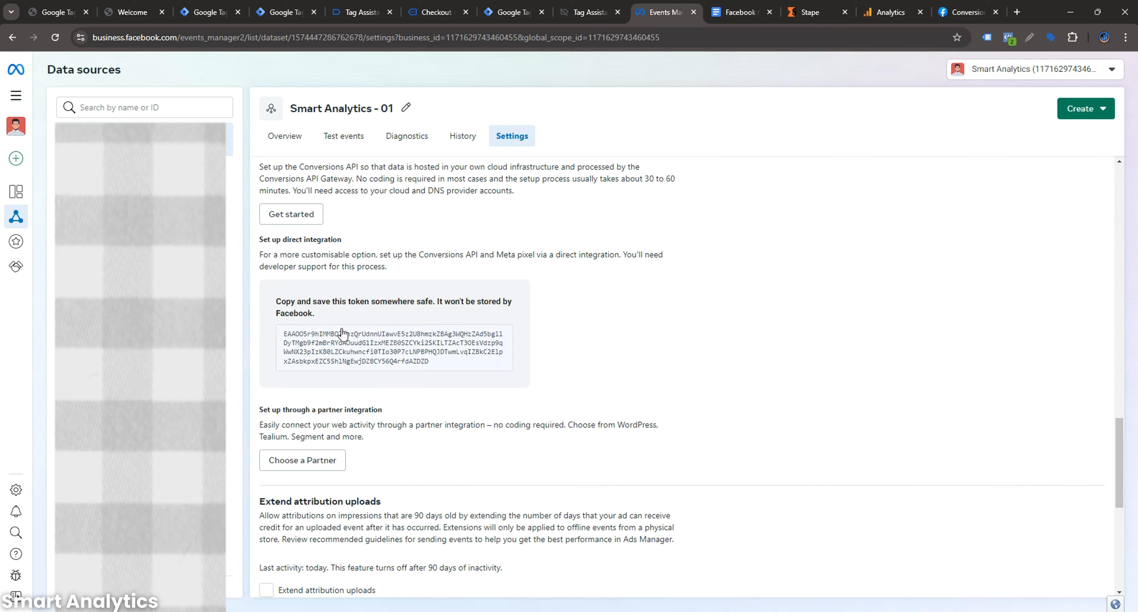
click(343, 334)
- Return to the server tag in Tag Manager and paste the access token into API Access Token
click(513, 11)
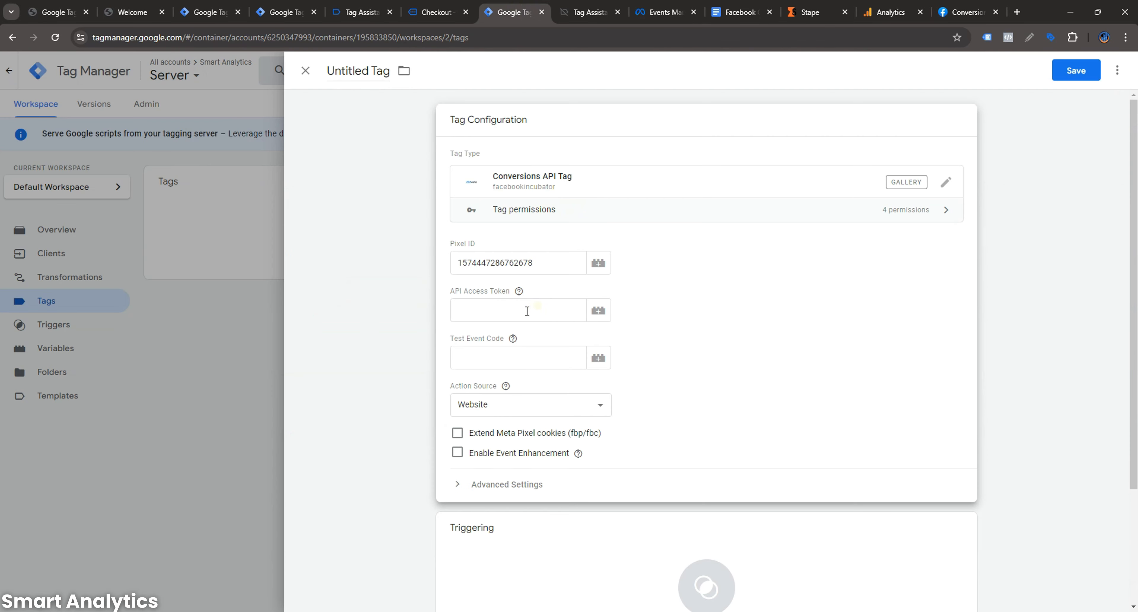
click(526, 310)
key(ctrl+v)
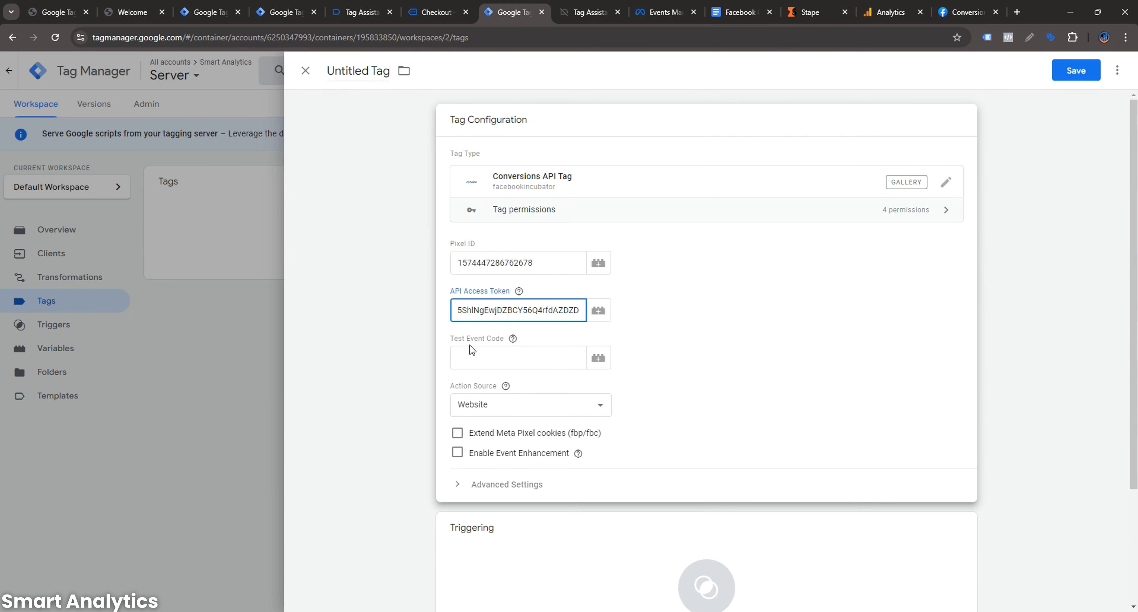
- Read the help note for the tag's Test Event Code to see where the code comes from
click(515, 343)
mouse_move(512, 339)
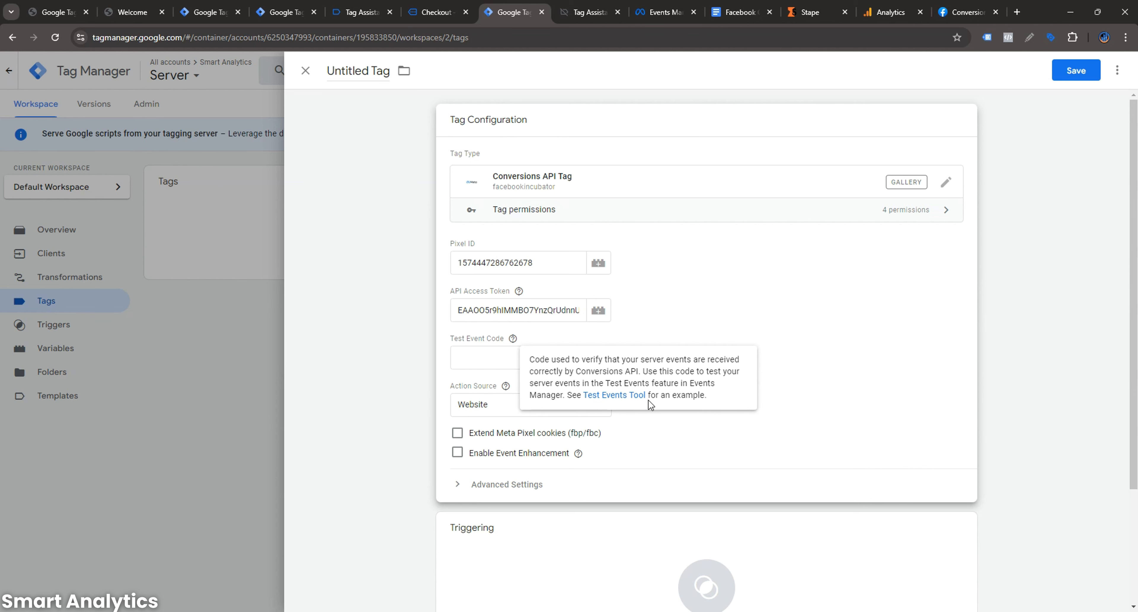
click(484, 354)
click(539, 337)
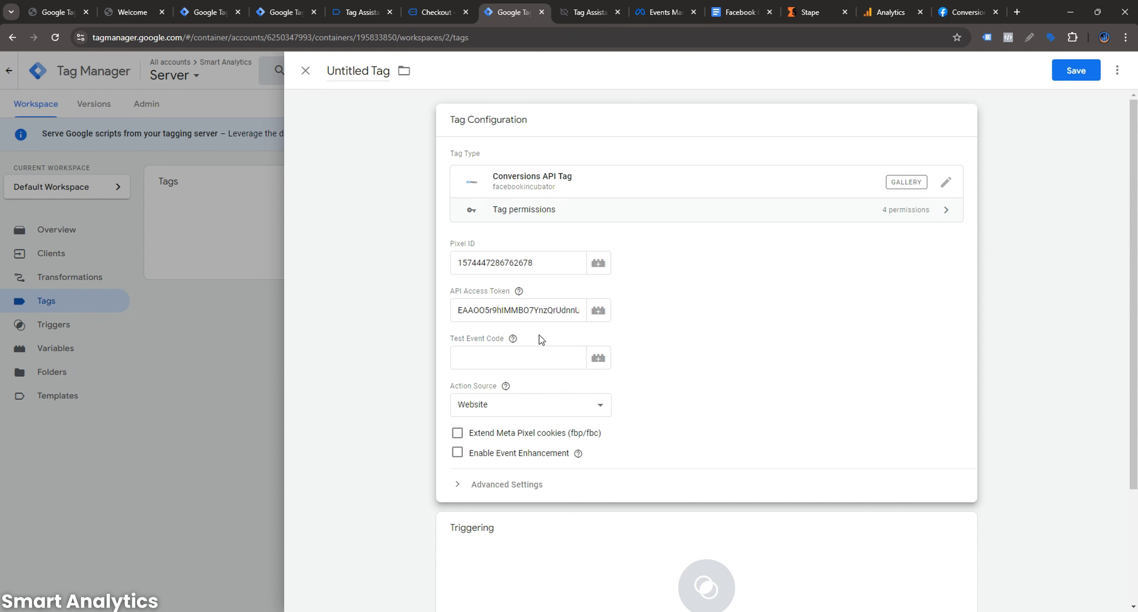
mouse_move(514, 339)
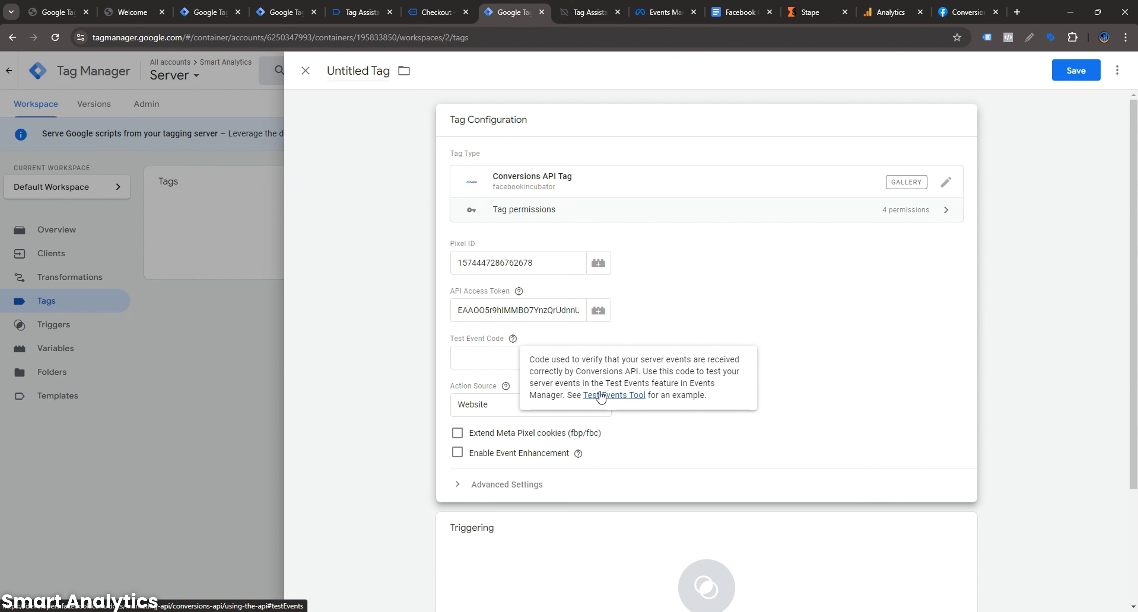
click(483, 359)
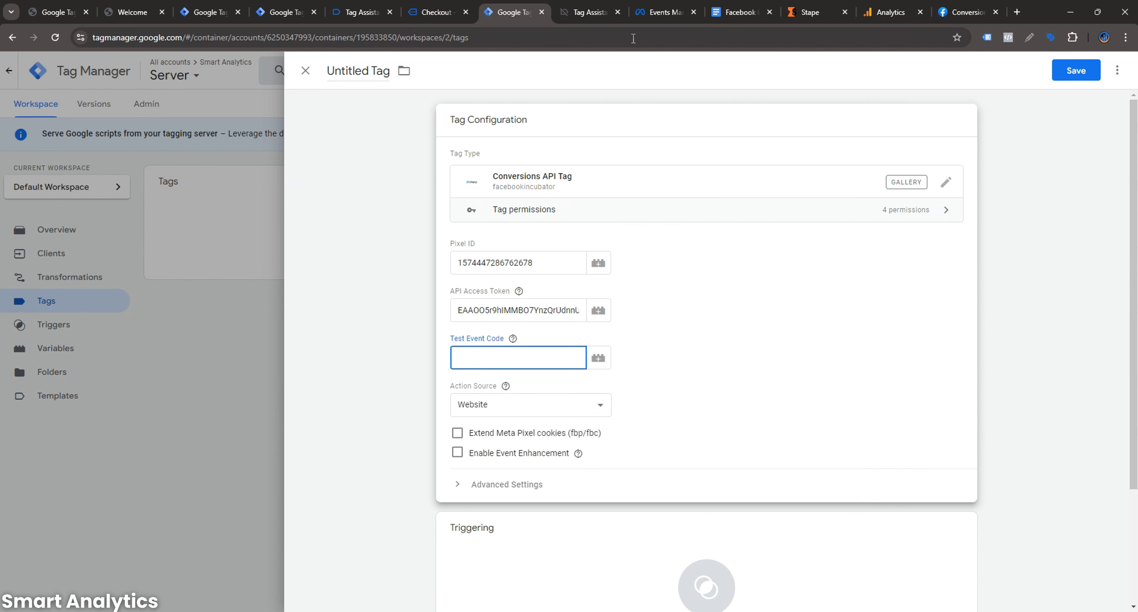
click(514, 339)
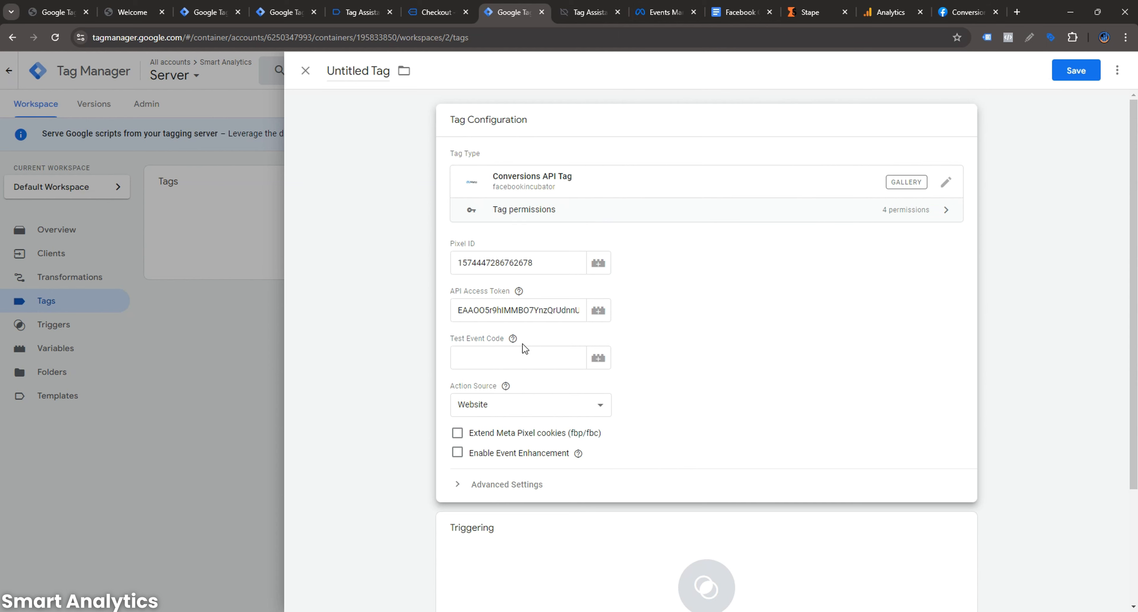
mouse_move(510, 340)
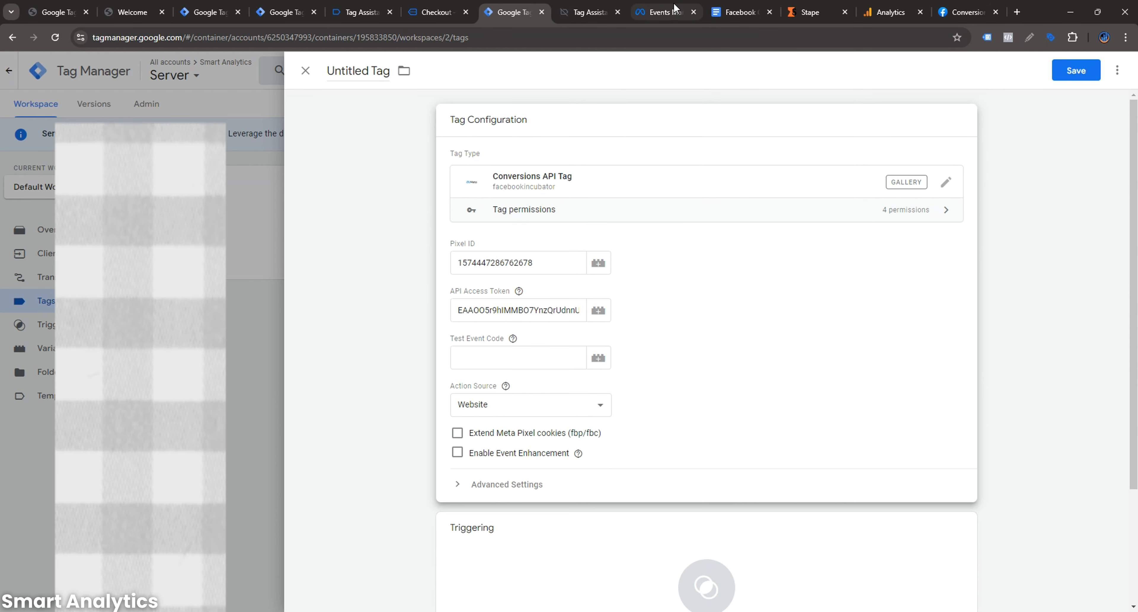
- Copy the test event code from the dataset's Test events page in Events Manager into the tag's Test Event Code
click(658, 11)
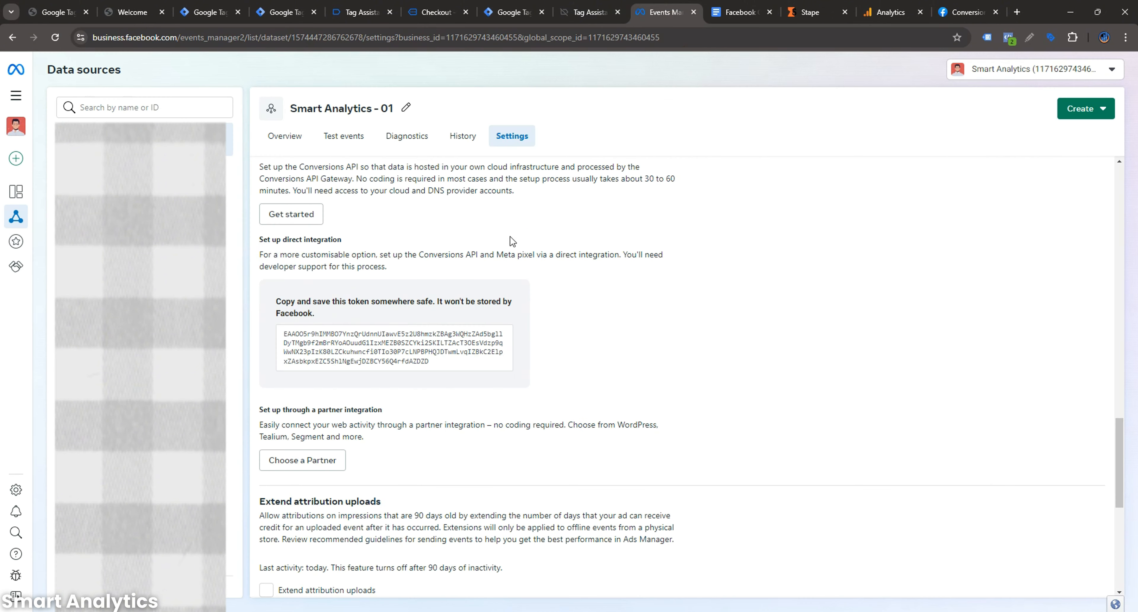
click(344, 135)
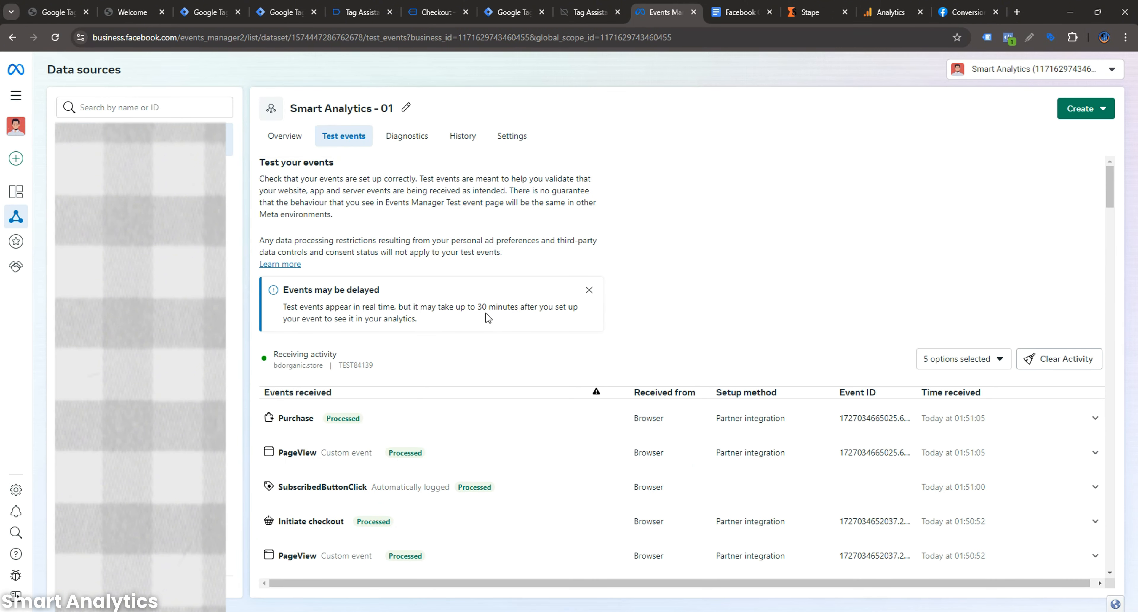
scroll(515, 307, down, 3)
drag(340, 247, 390, 247)
key(ctrl+c)
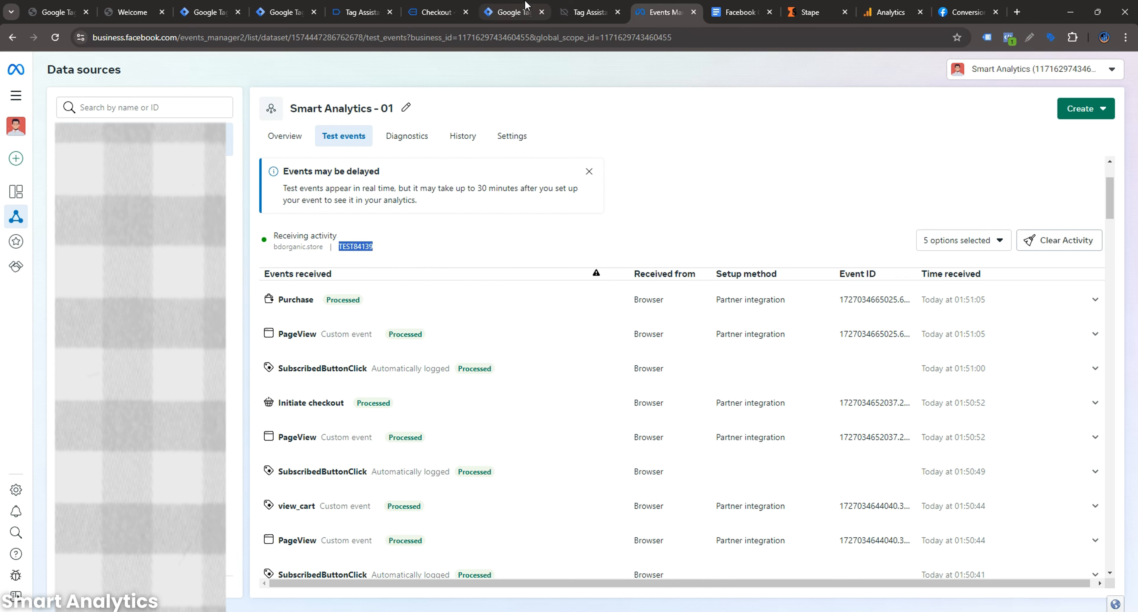
click(515, 12)
click(486, 357)
key(ctrl+v)
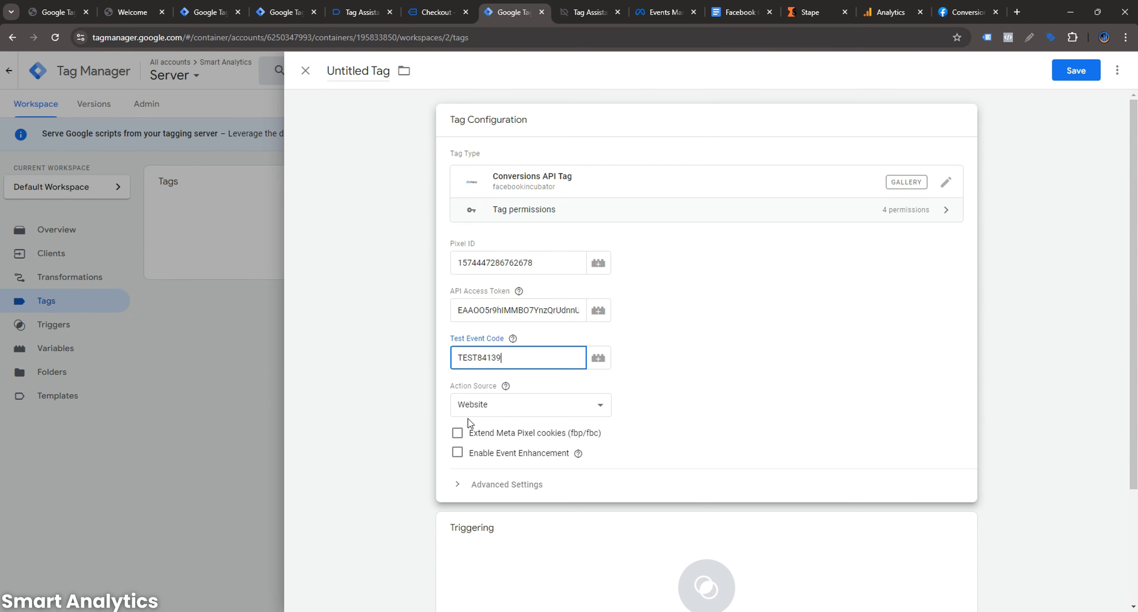
- Enable Extend Meta Pixel cookies (fbp/fbc) and Enable Event Enhancement for the Conversions API tag
click(457, 433)
click(457, 453)
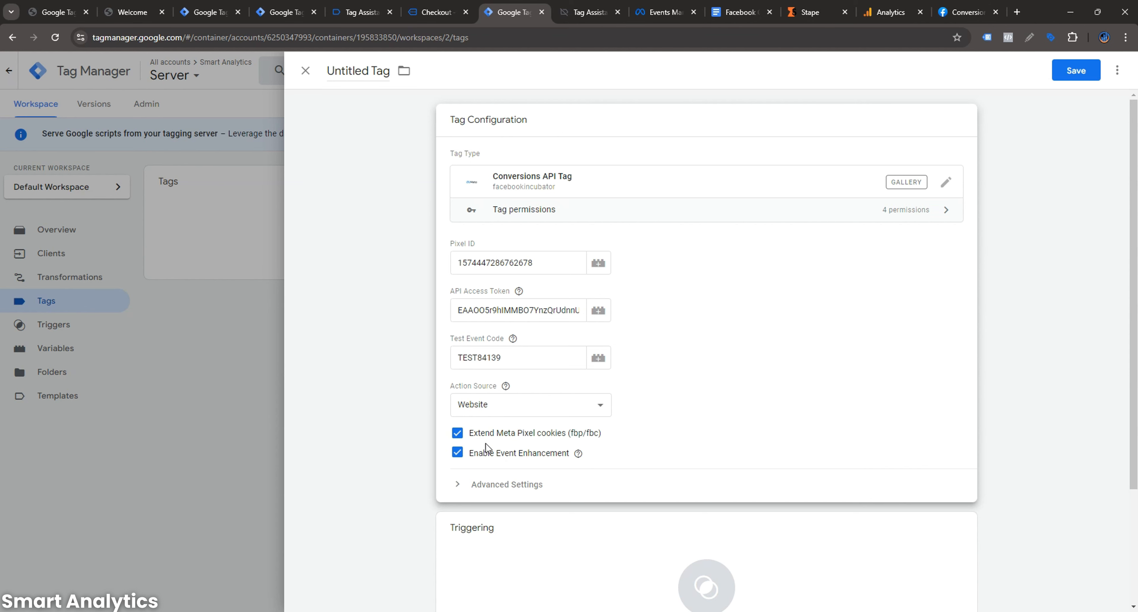
drag(602, 436, 592, 437)
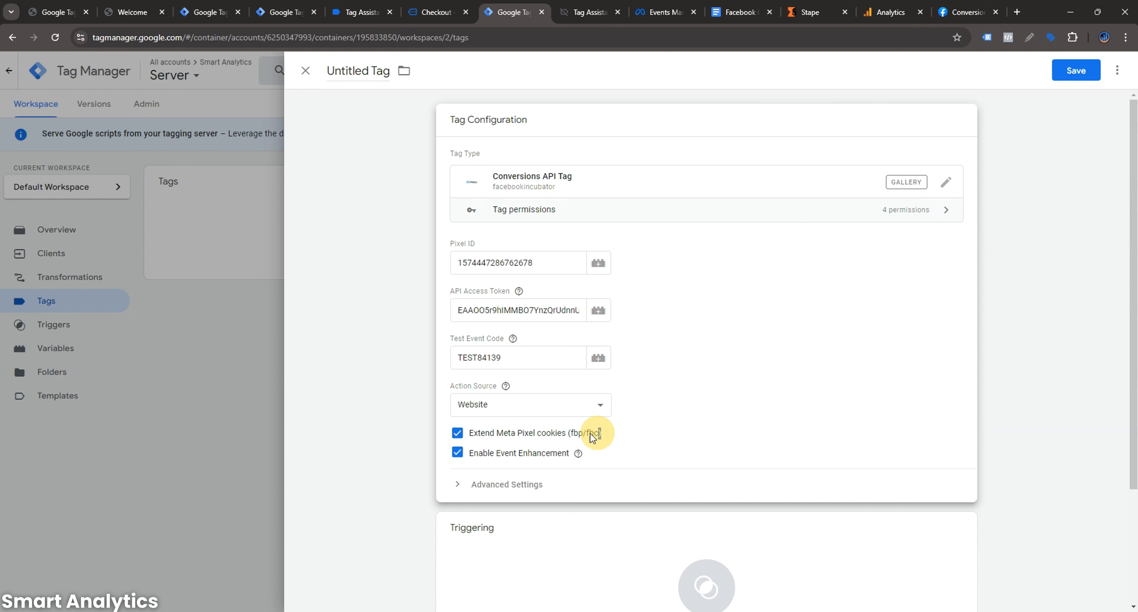
click(573, 434)
click(573, 434)
drag(574, 435, 600, 434)
- Start a new trigger for the Conversions API tag and choose Custom as its trigger type
scroll(579, 448, down, 4)
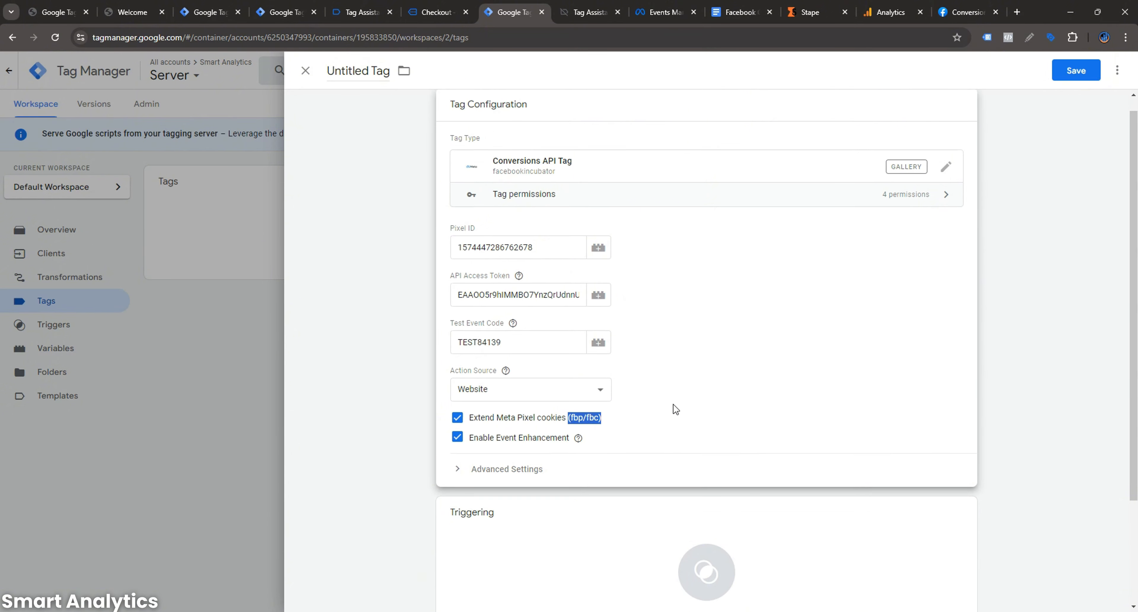
click(613, 434)
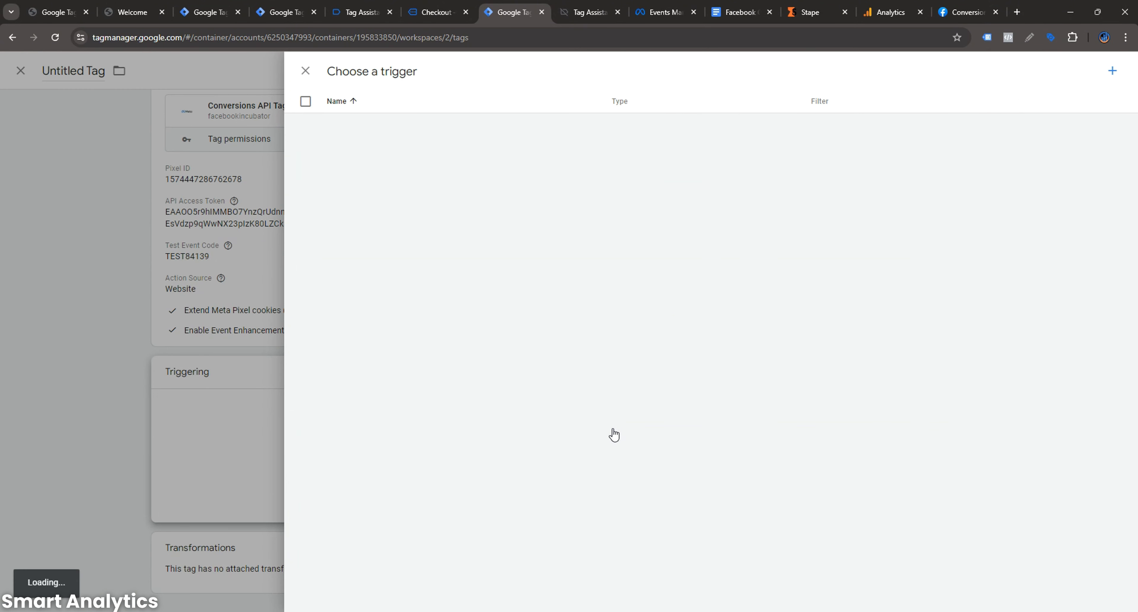
click(1112, 70)
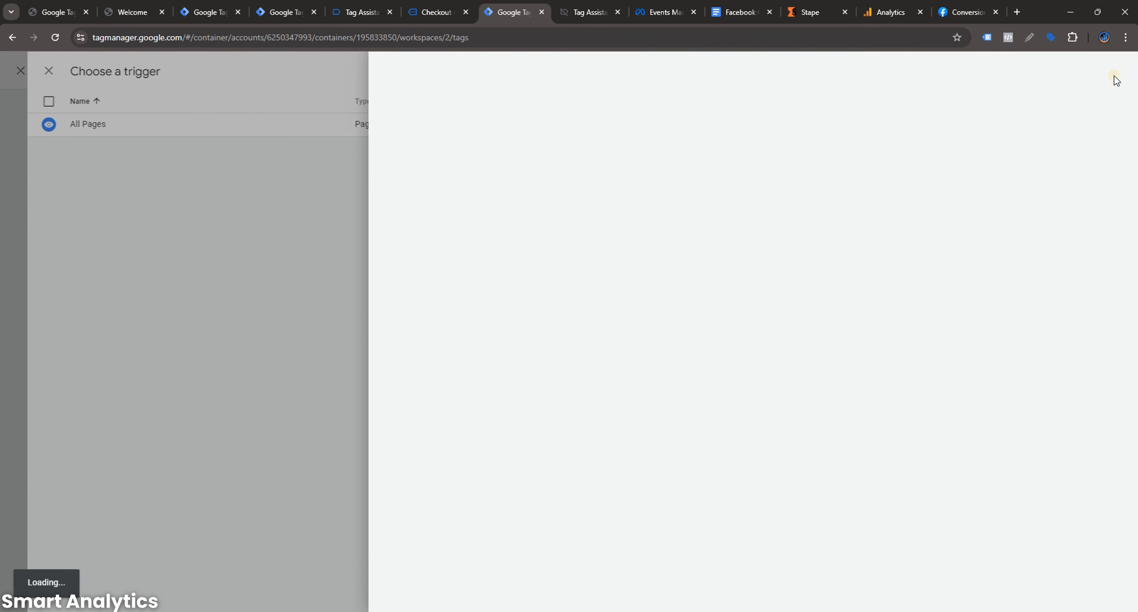
click(838, 170)
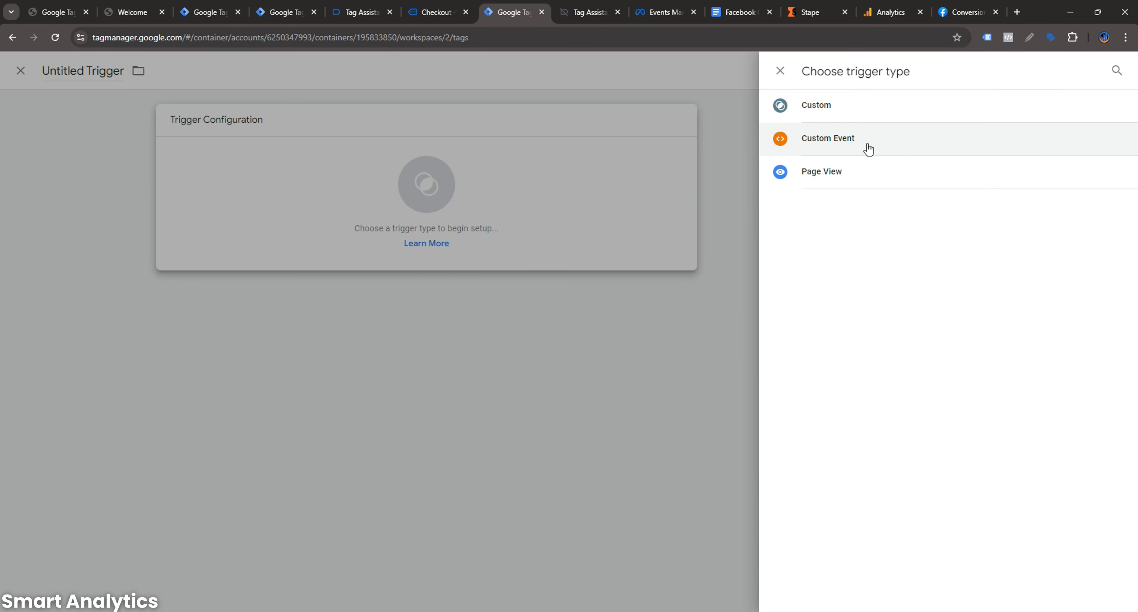
click(807, 110)
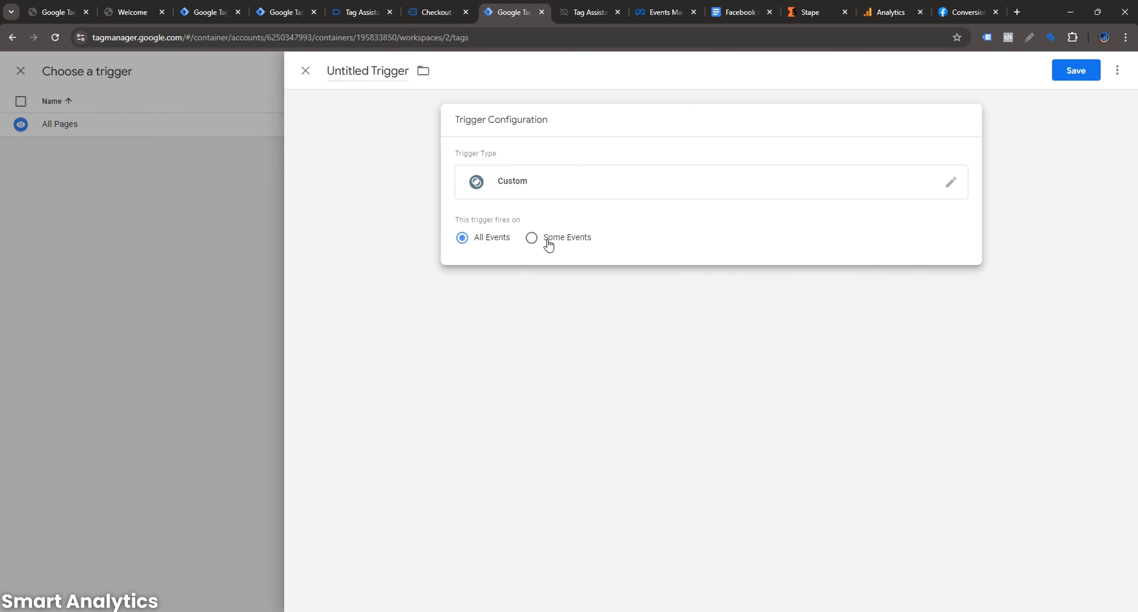
- Make the trigger fire on Some Events, with a condition on Event Name using matches RegEx
click(537, 241)
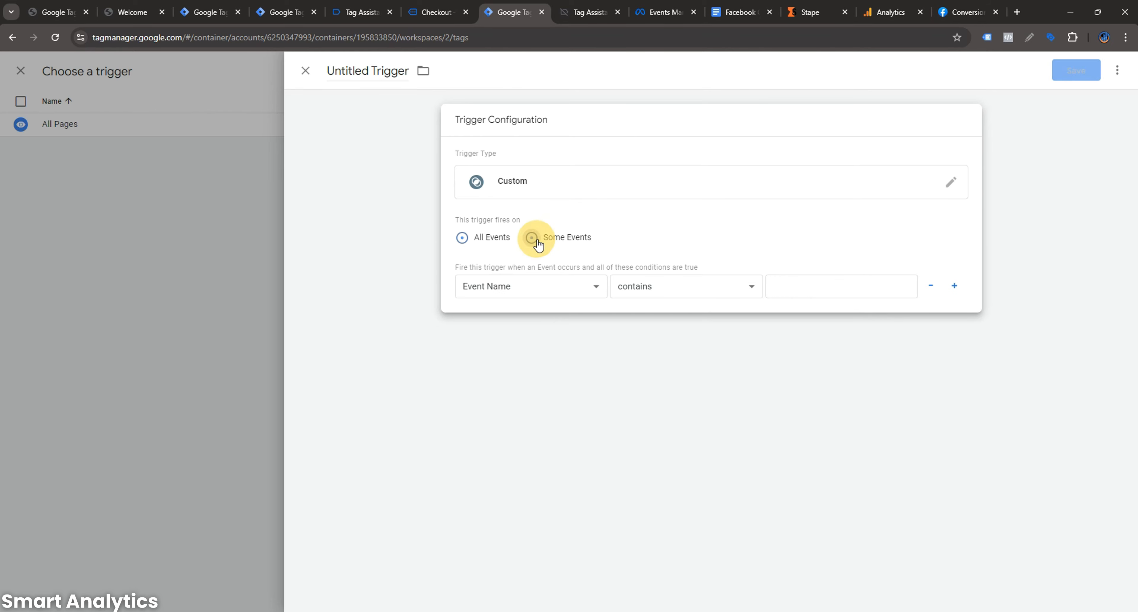
click(537, 292)
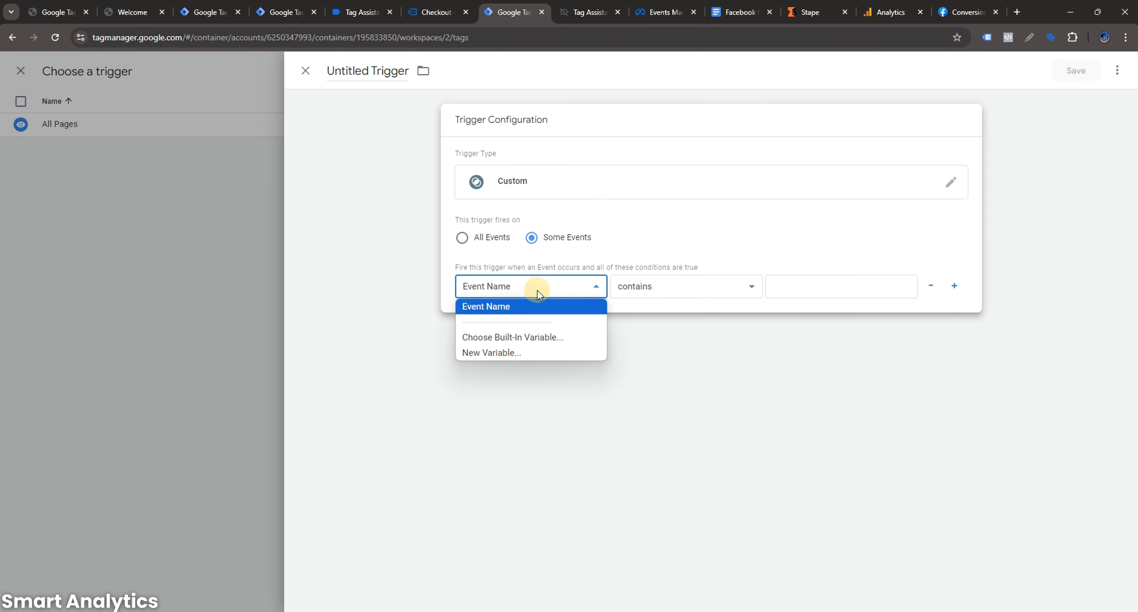
click(508, 307)
click(665, 288)
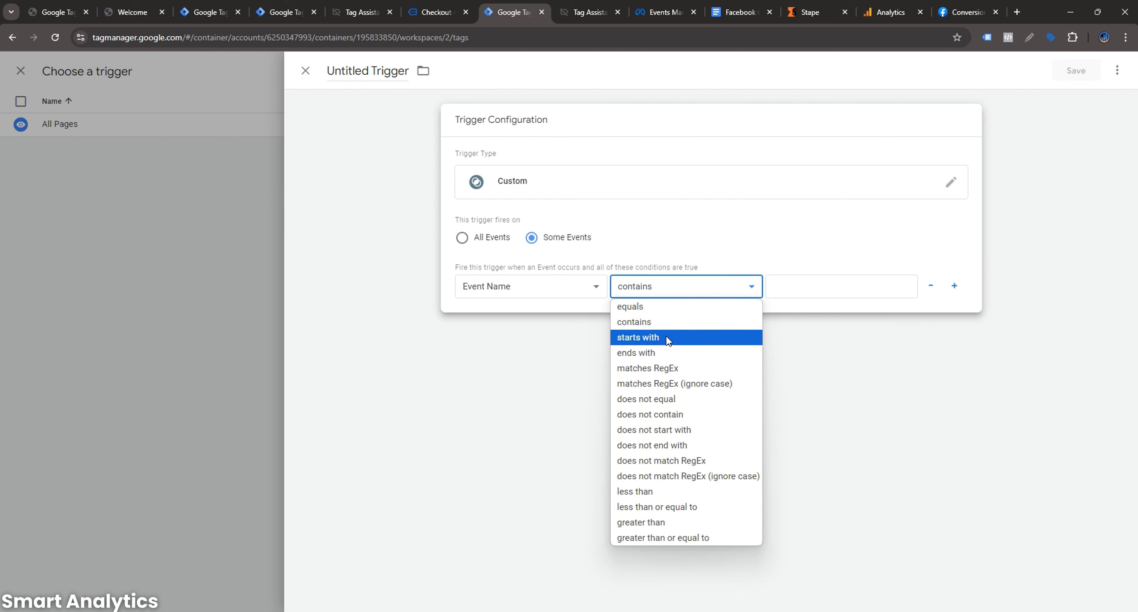
click(665, 366)
click(796, 290)
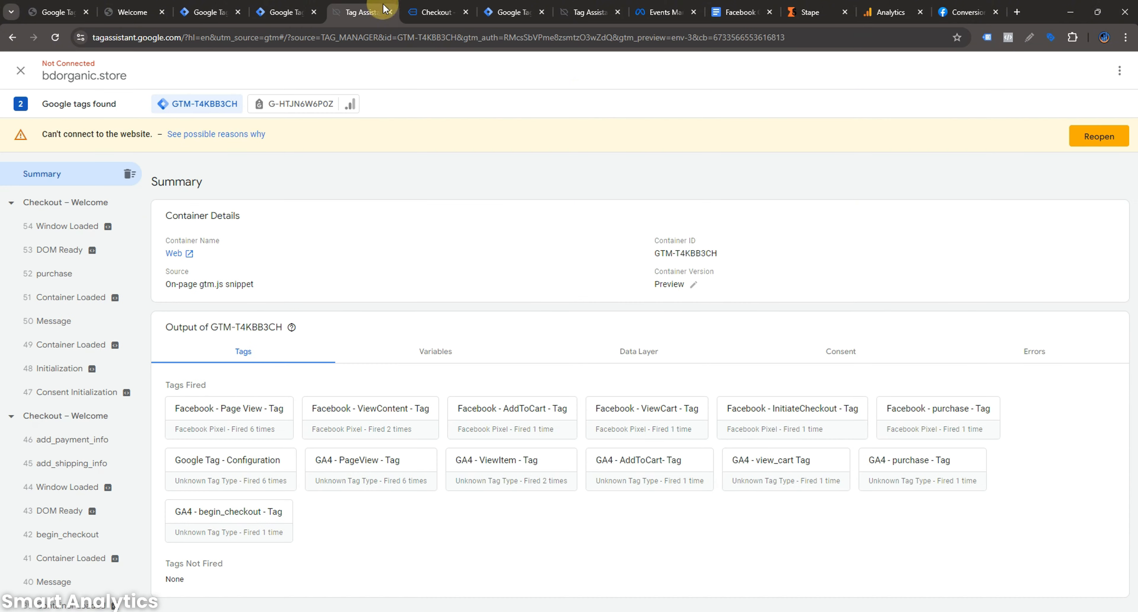
- Look through the web container's recorded events in the Tag Assistant preview for the event names
click(360, 11)
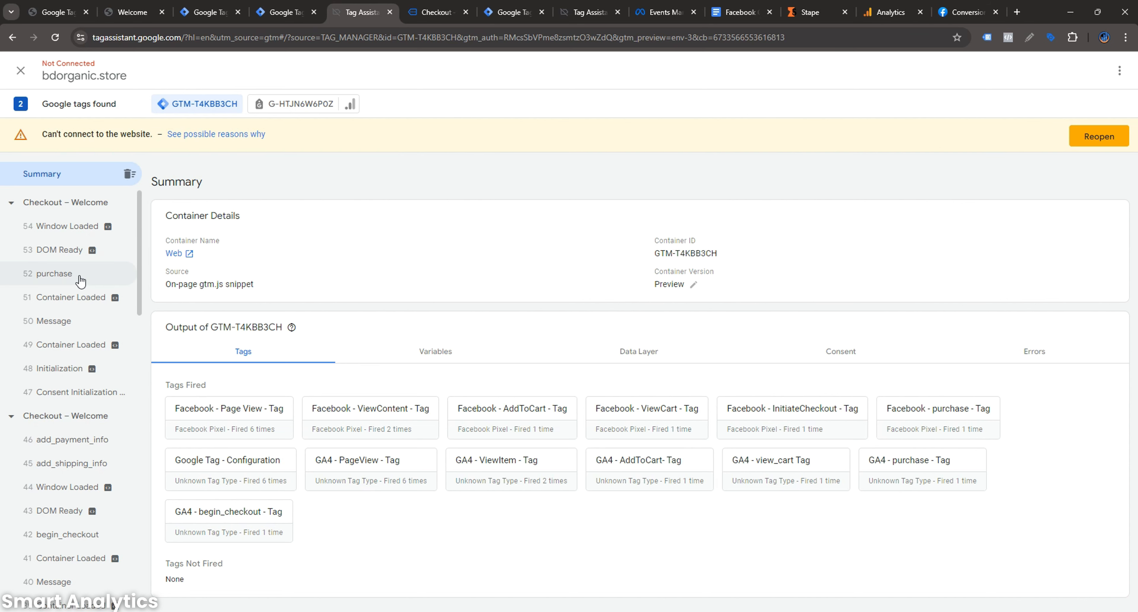
scroll(80, 281, down, 15)
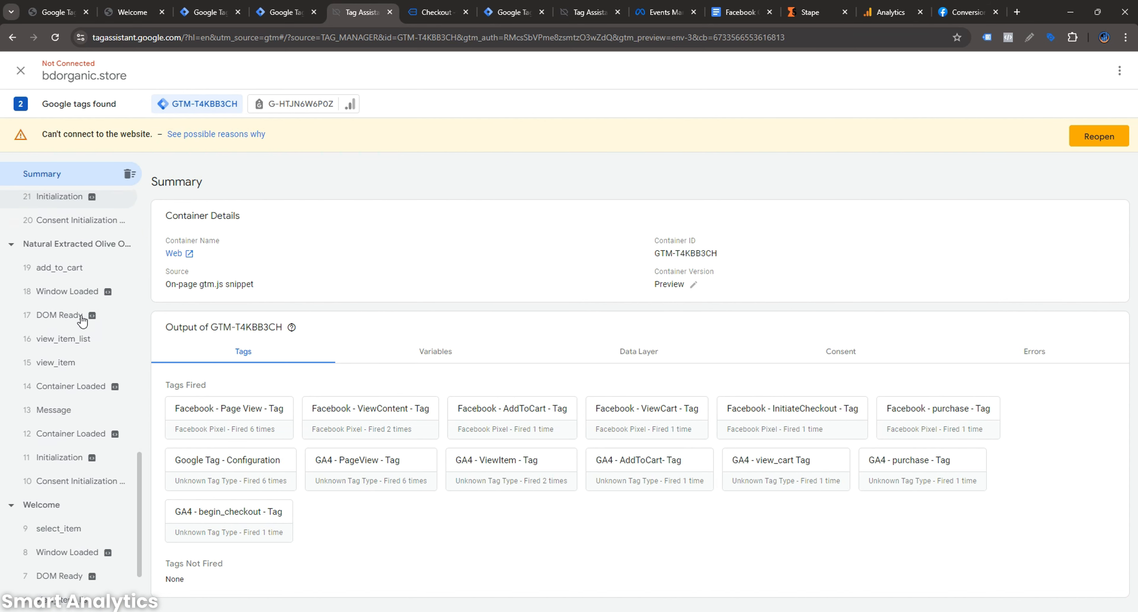
scroll(83, 321, down, 2)
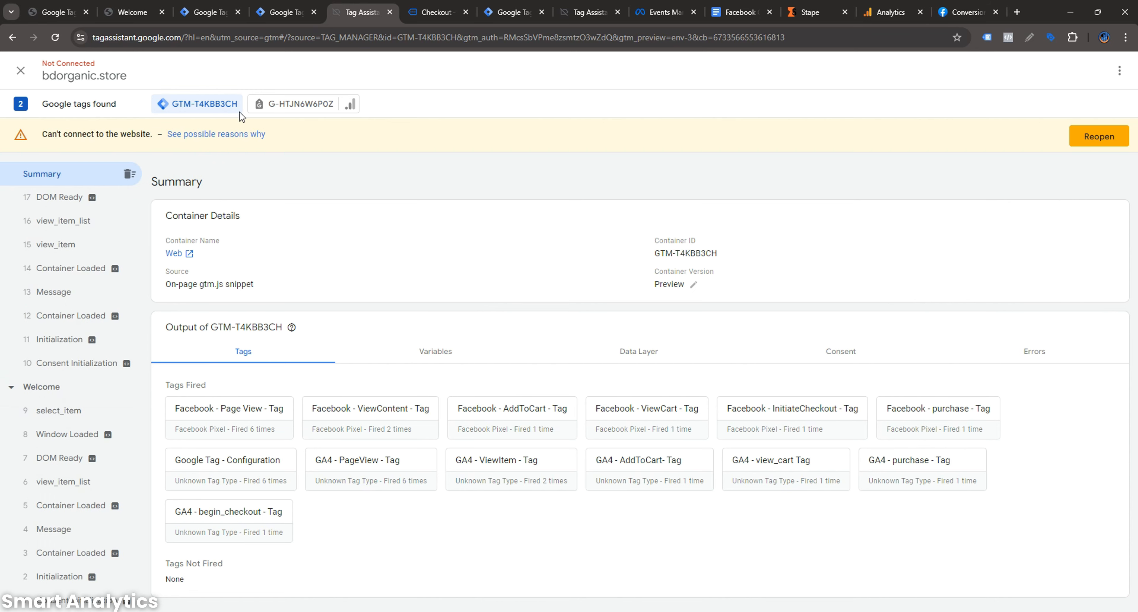
- Copy view_item from the web container's view_item trigger into the server trigger's regex value, followed by a | separator
click(285, 12)
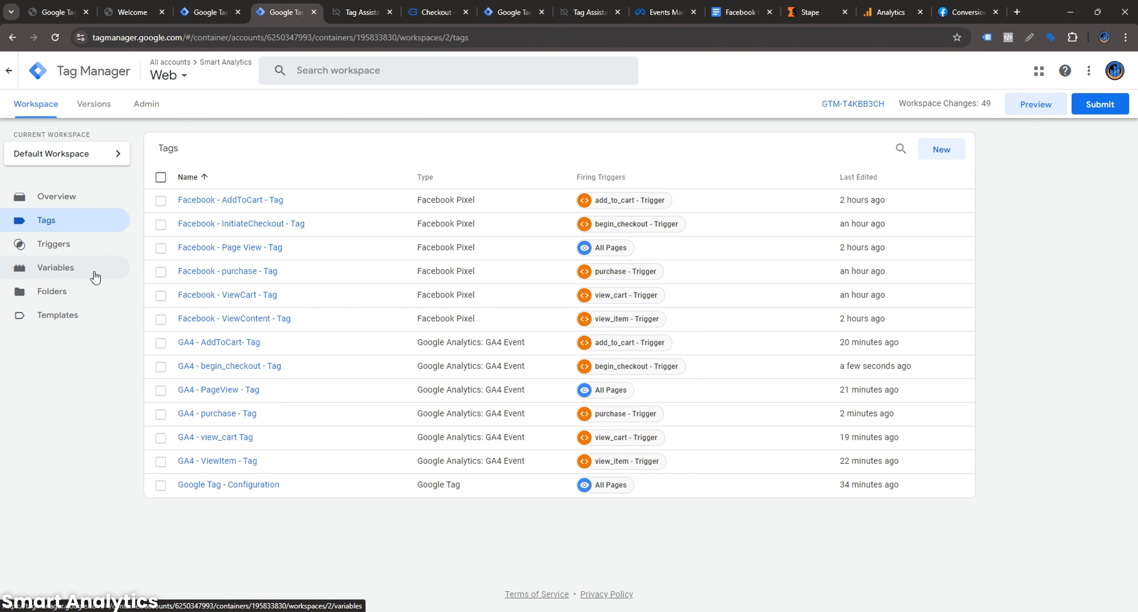
click(86, 248)
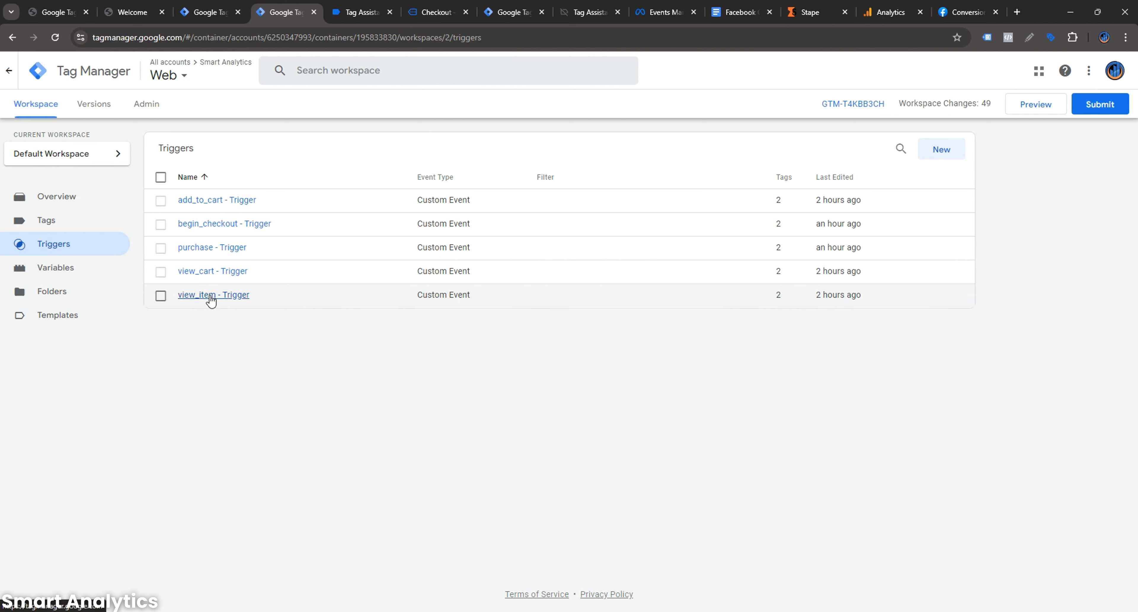
click(211, 295)
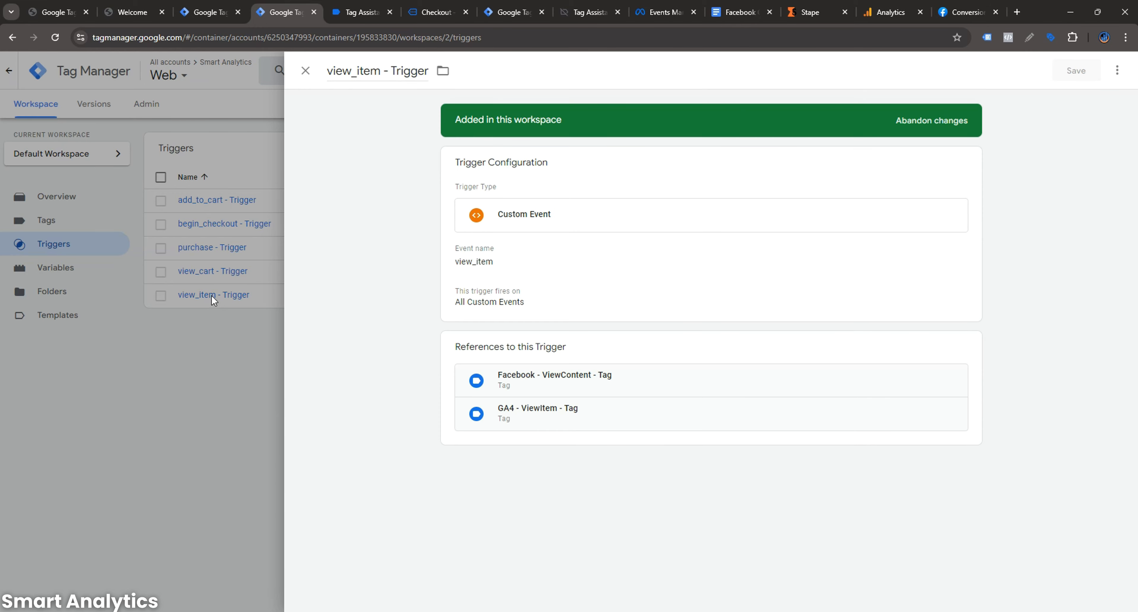
double_click(328, 73)
key(ctrl+c)
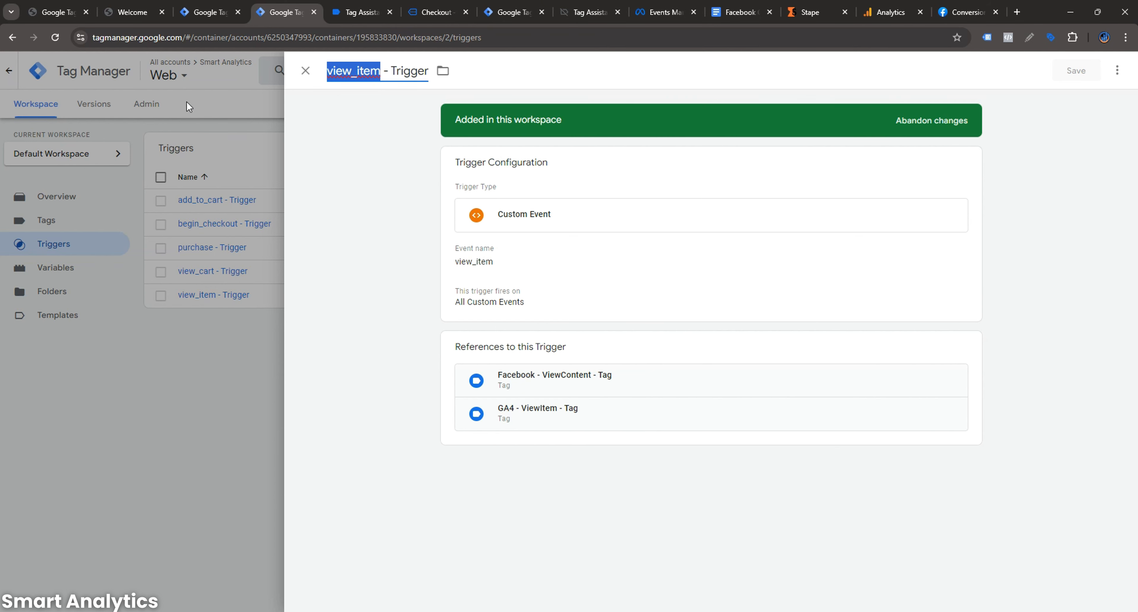
click(508, 9)
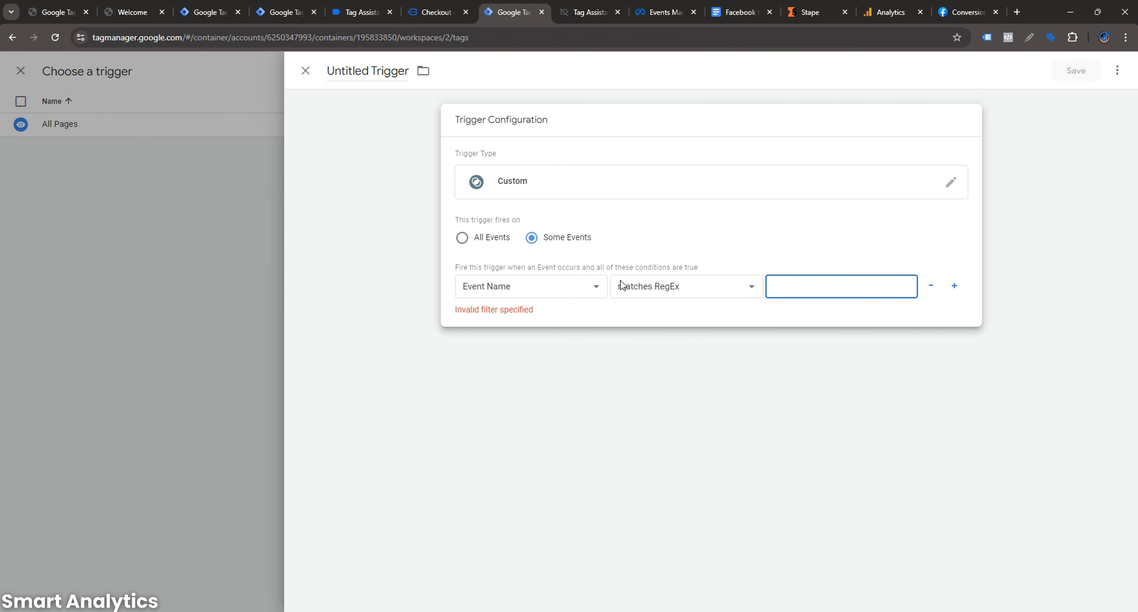
click(780, 283)
key(ctrl+v)
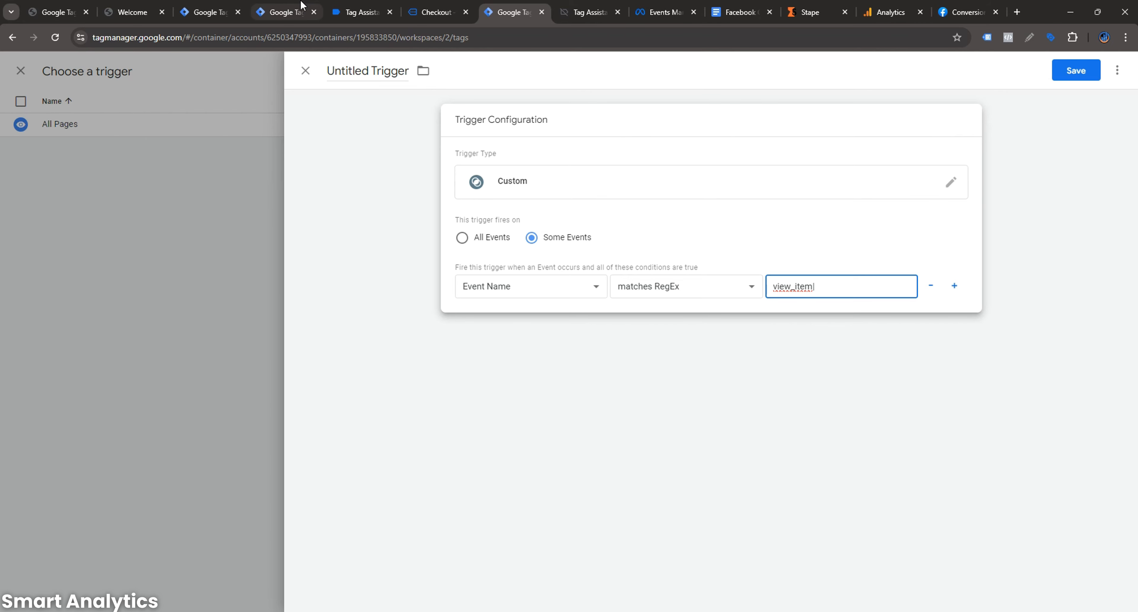
- Copy the event name add_to_cart from its web container trigger and append it with a | to the server trigger's regex
click(284, 12)
double_click(329, 67)
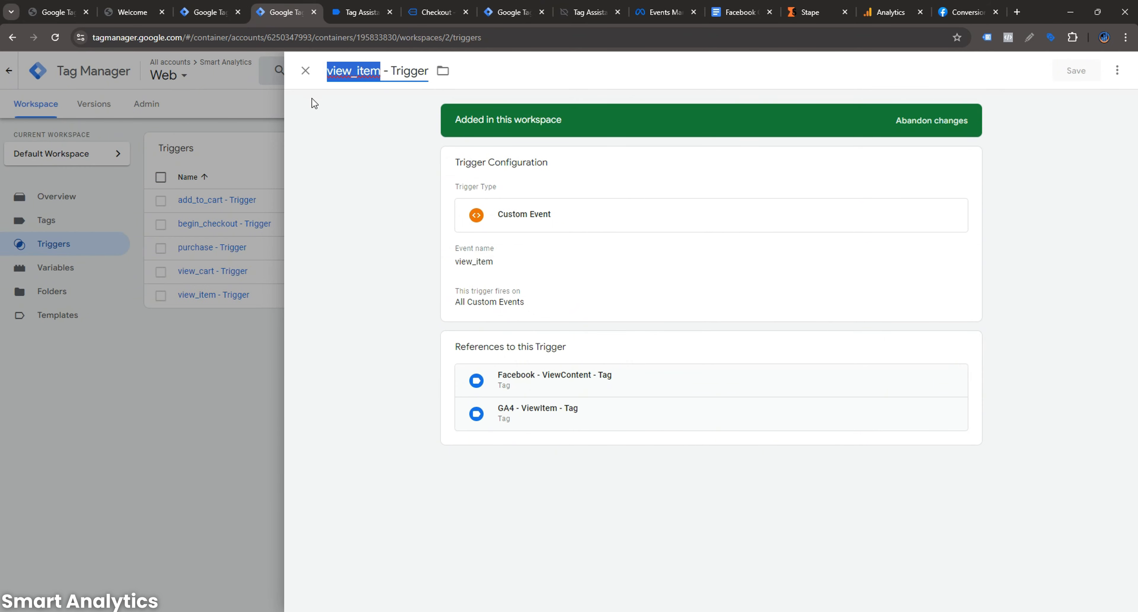
click(310, 75)
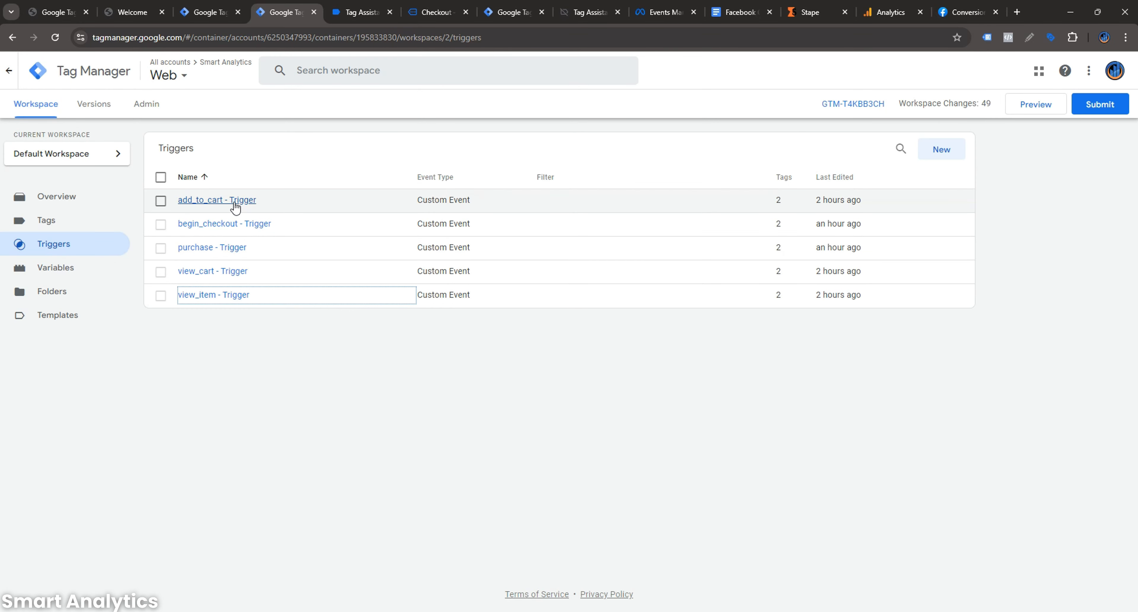
click(234, 201)
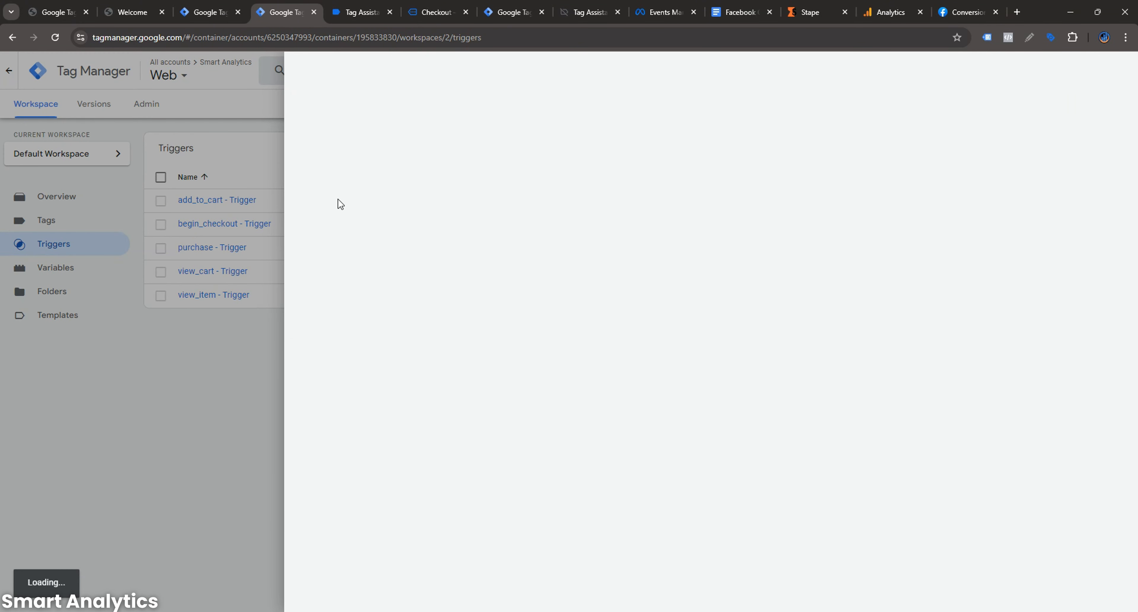
click(495, 268)
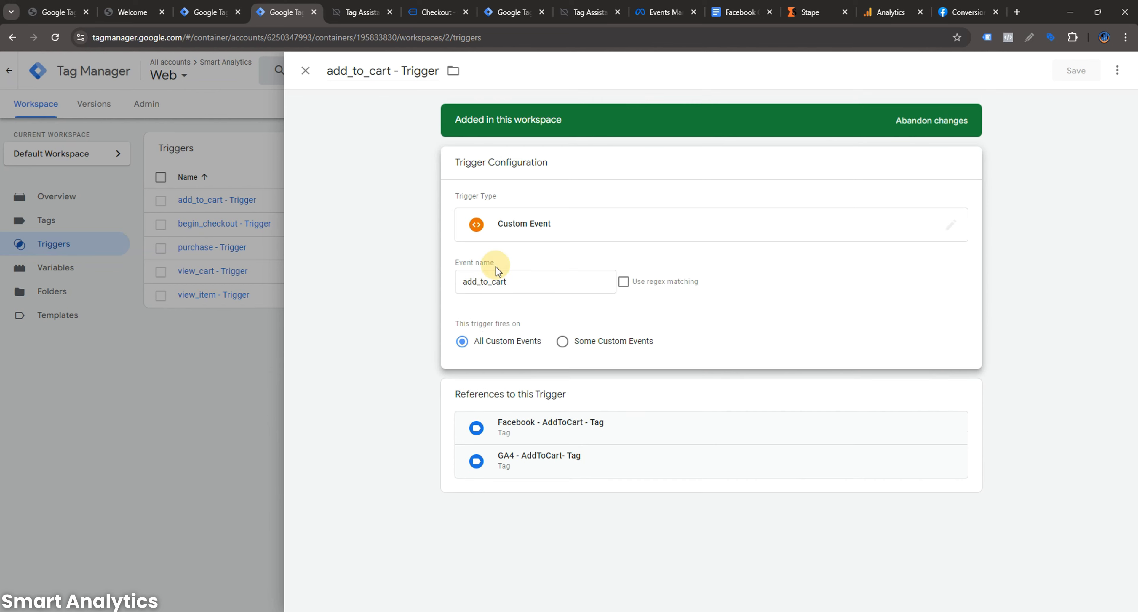
double_click(521, 281)
key(ctrl+c)
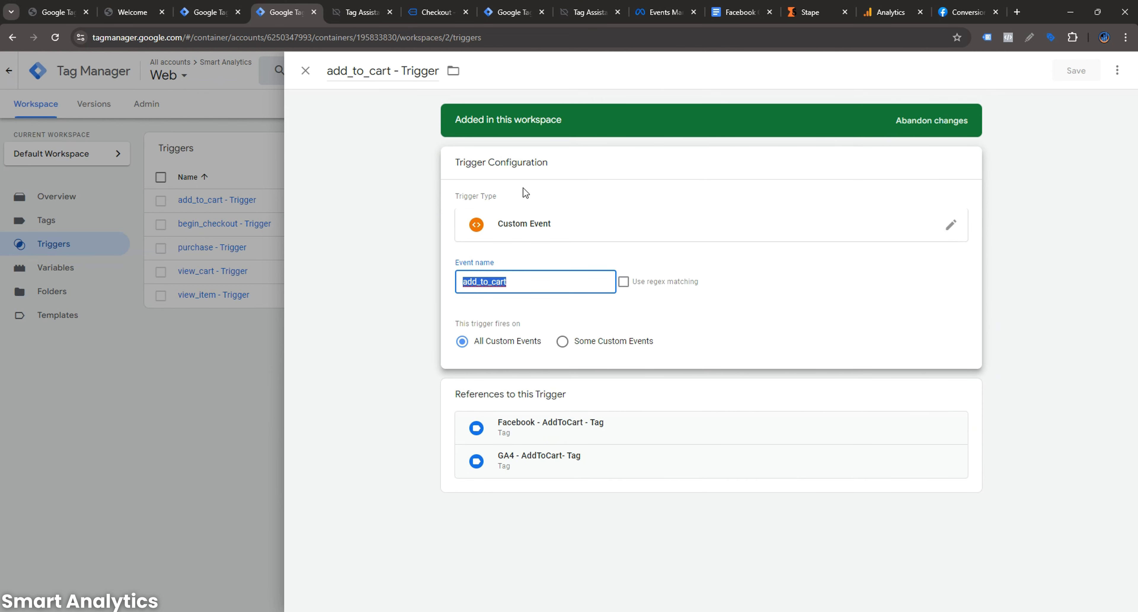
click(507, 8)
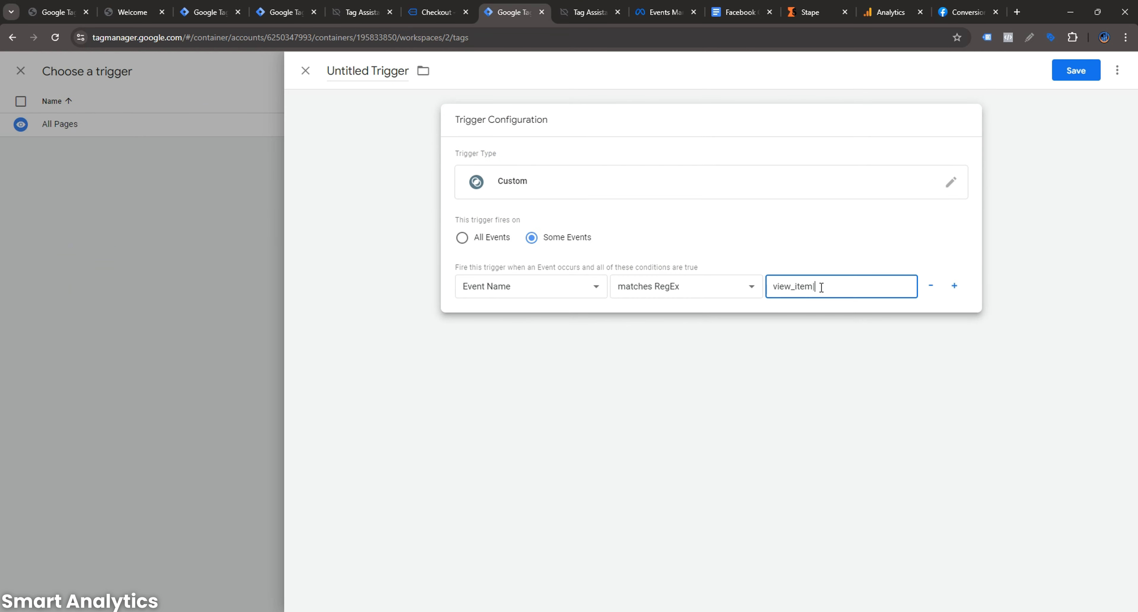
key(ctrl+v)
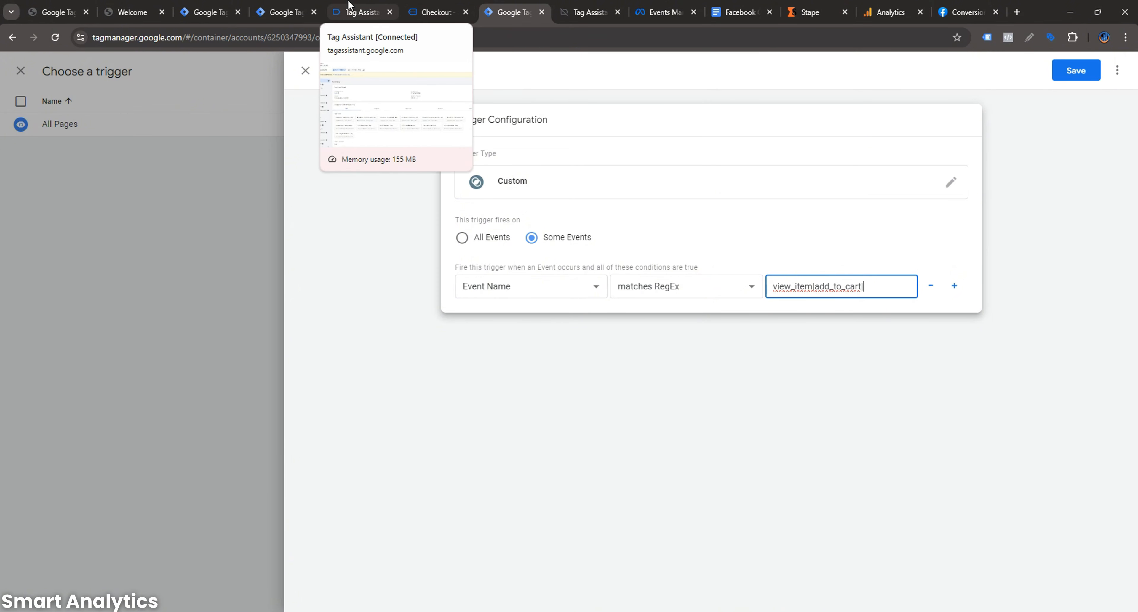
- Try to copy the view_cart event name from its web container trigger and append it with a | to the server trigger's regex
click(292, 12)
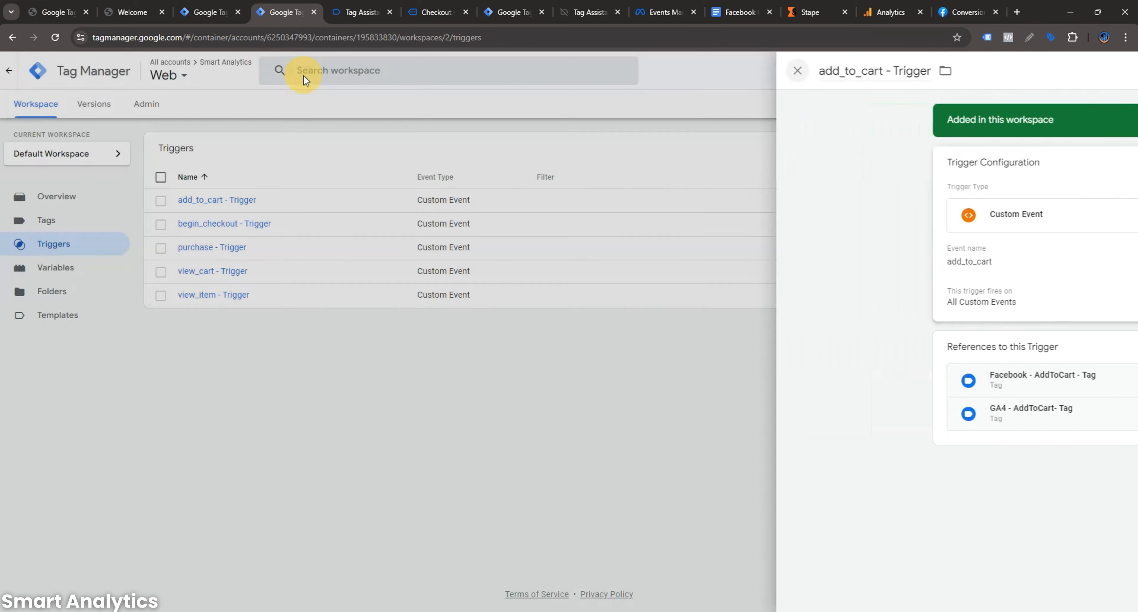
click(303, 76)
click(231, 272)
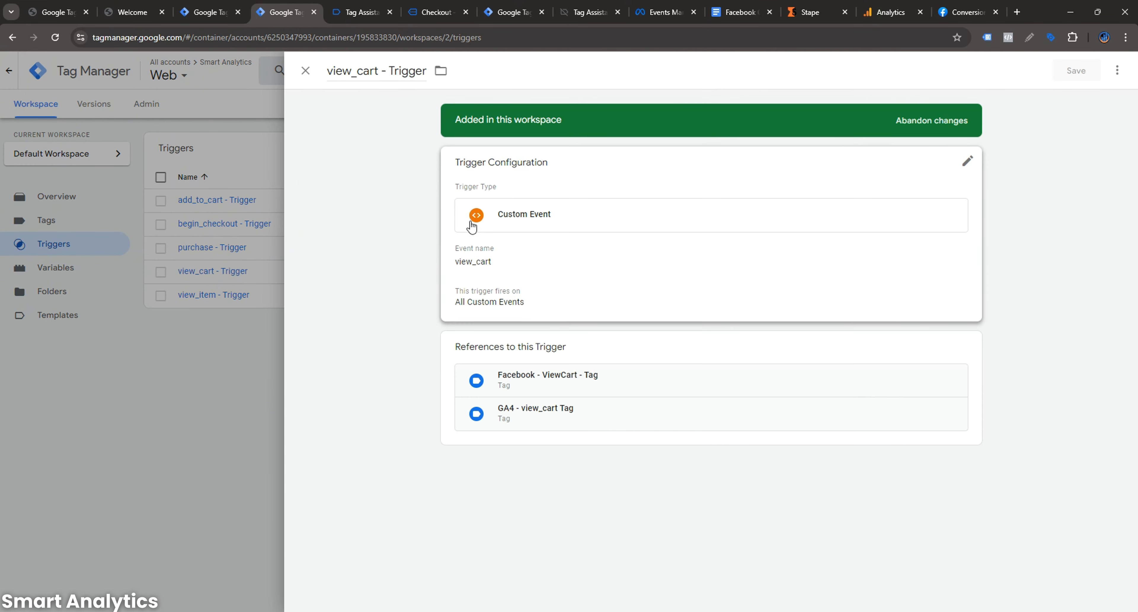
click(479, 265)
drag(525, 280, 435, 291)
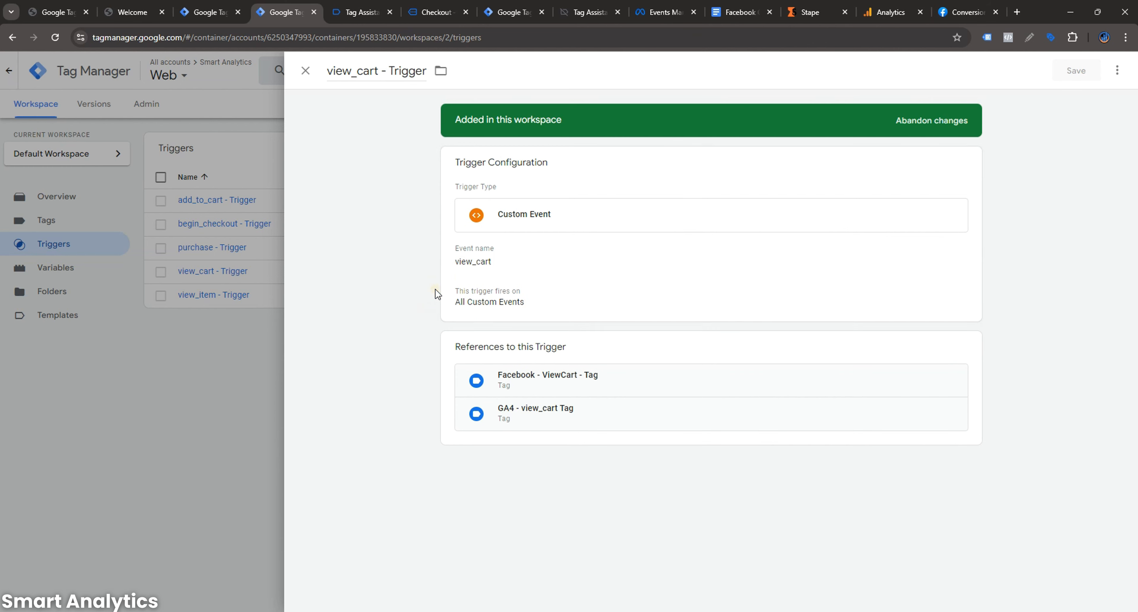
click(512, 12)
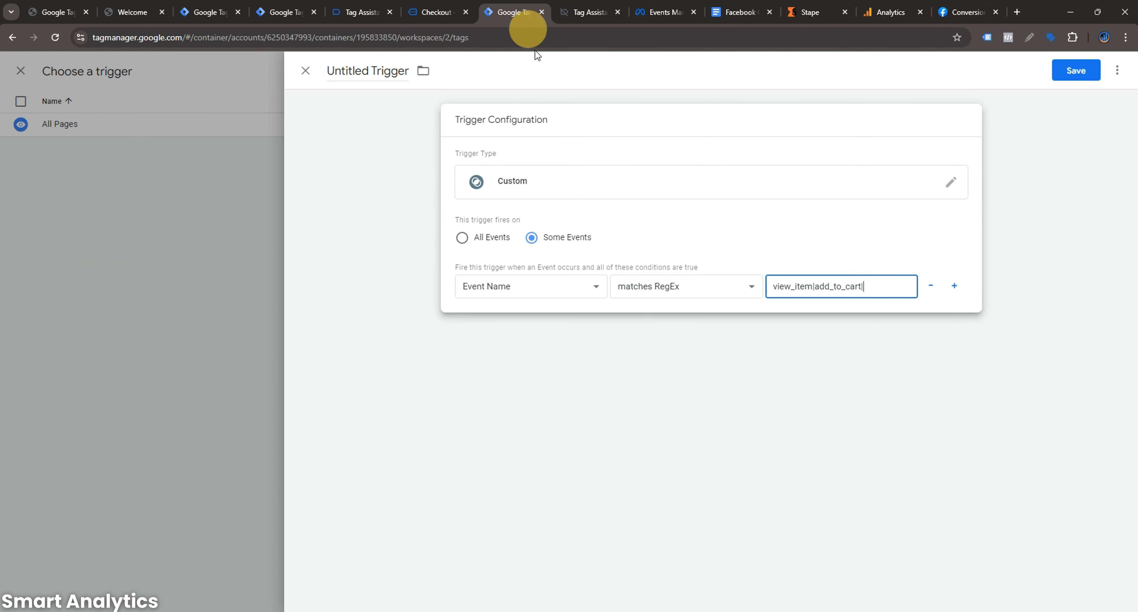
key(ctrl+v)
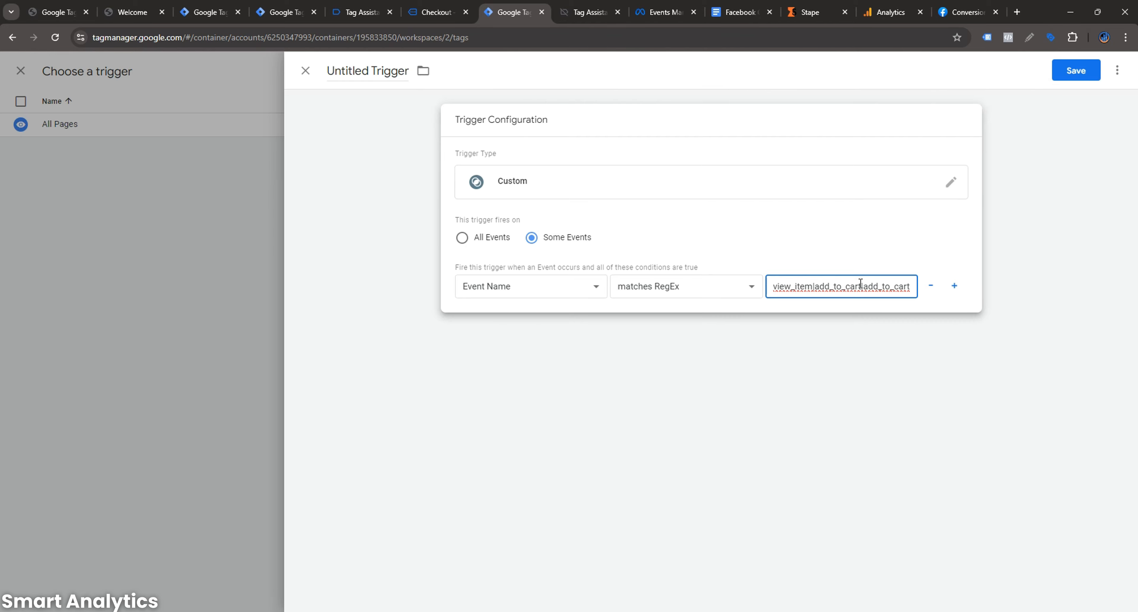
text(|)
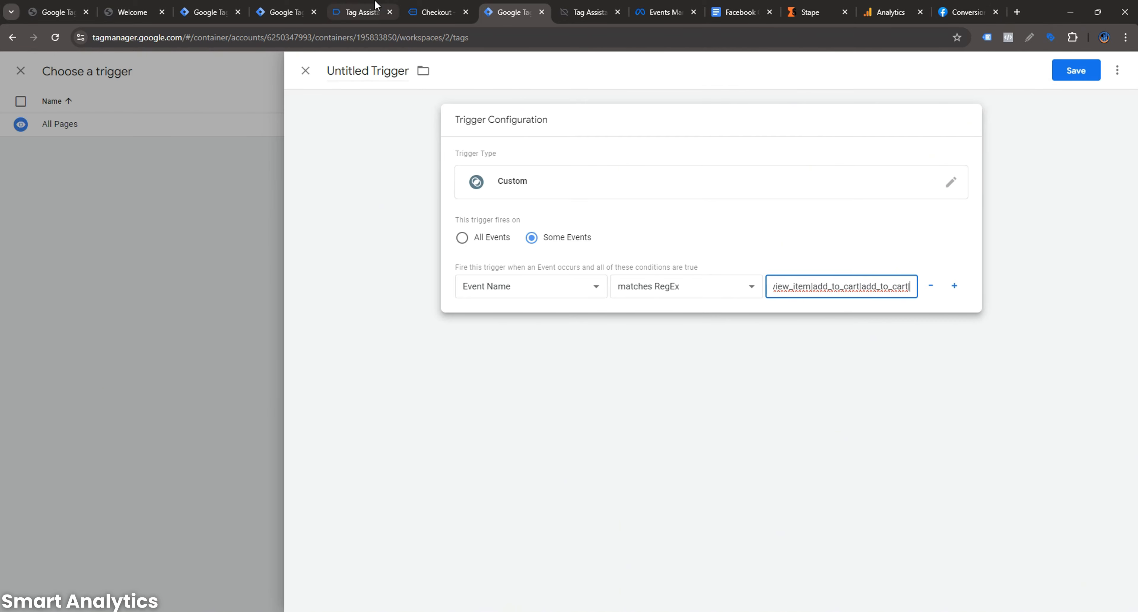
- Copy begin_checkout from the web container's begin_checkout trigger and append it to the server trigger's regex, with a | before and after it
click(282, 12)
click(312, 69)
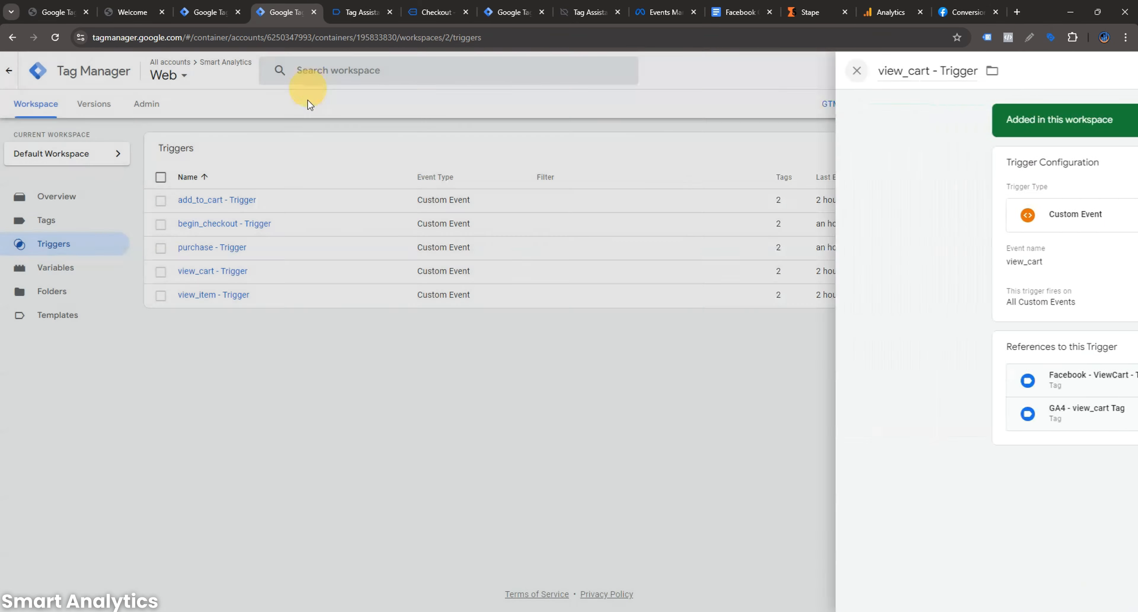
click(244, 225)
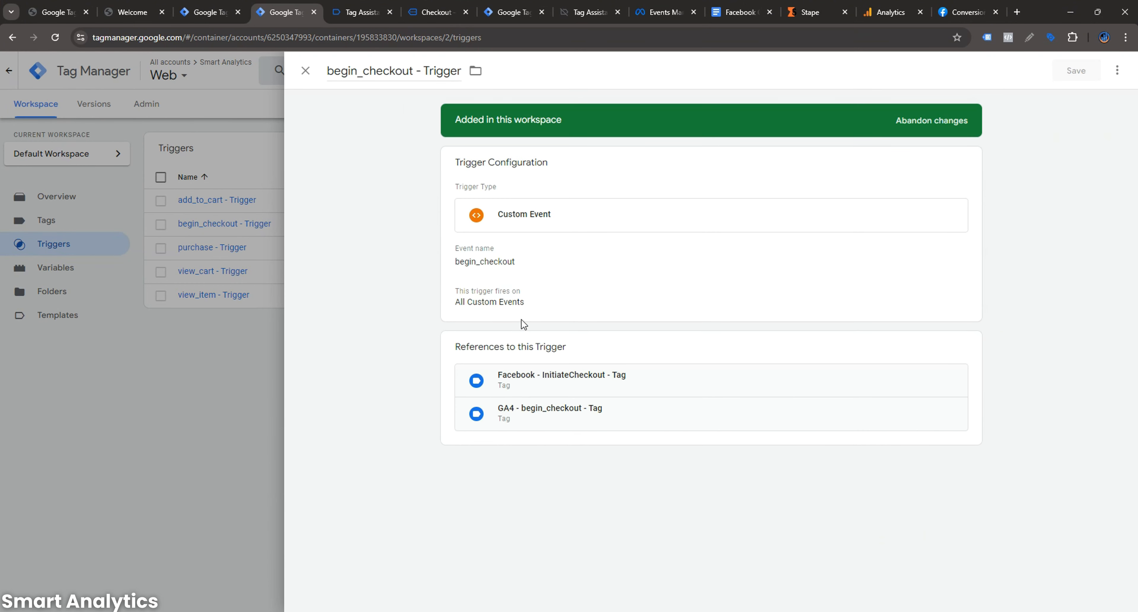
click(521, 305)
drag(536, 281, 459, 283)
key(ctrl+c)
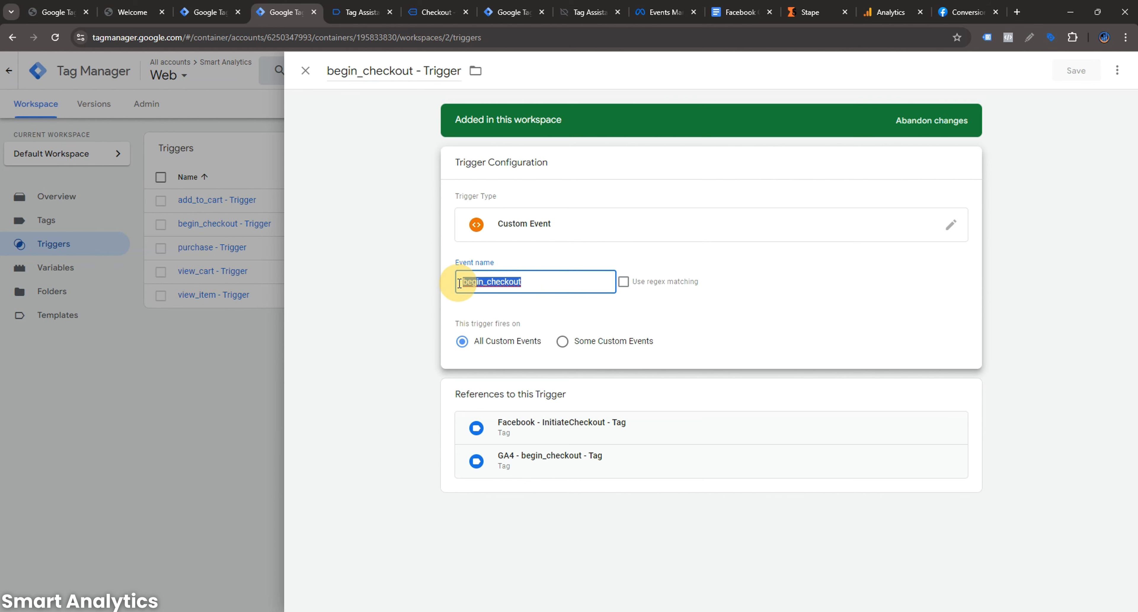
click(512, 12)
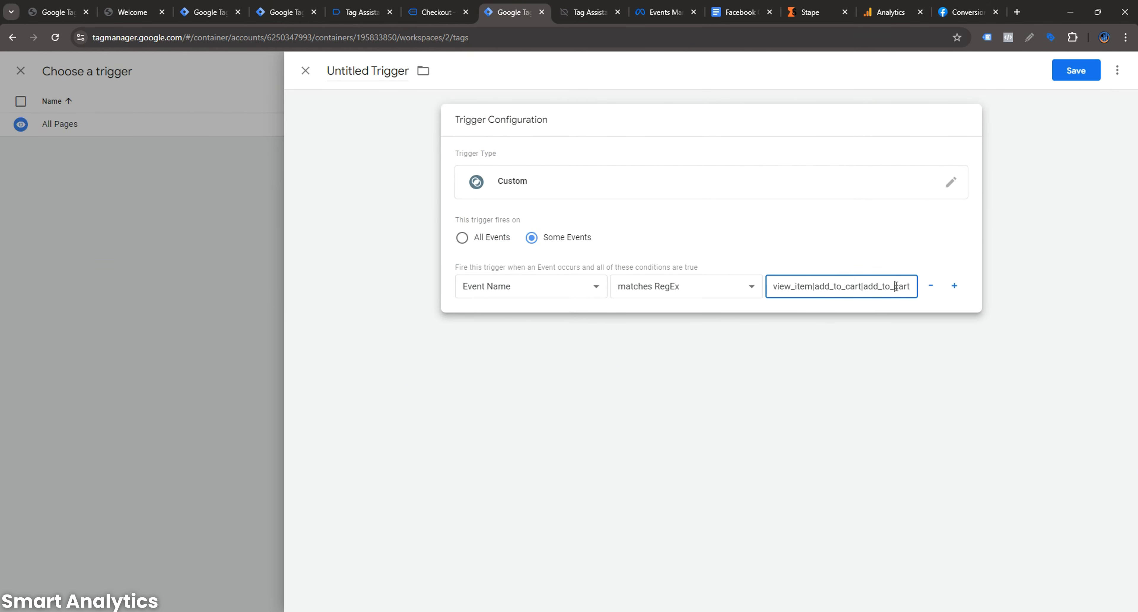
text(|)
key(ctrl+v)
text(|)
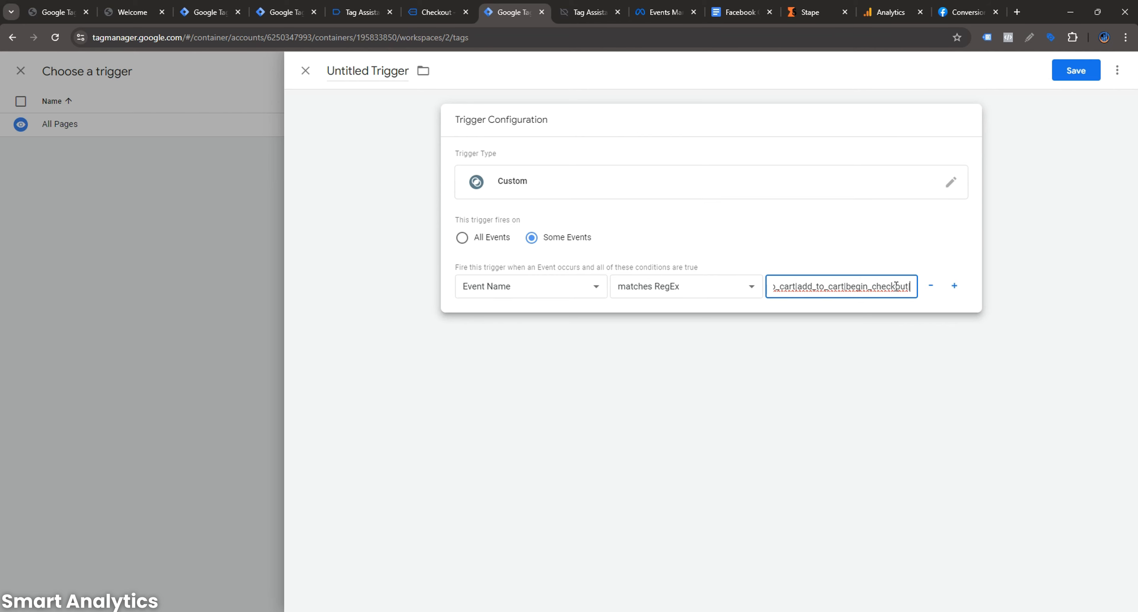
- Copy purchase from the web container's purchase trigger and add it at the end of the server trigger's regex value
click(359, 9)
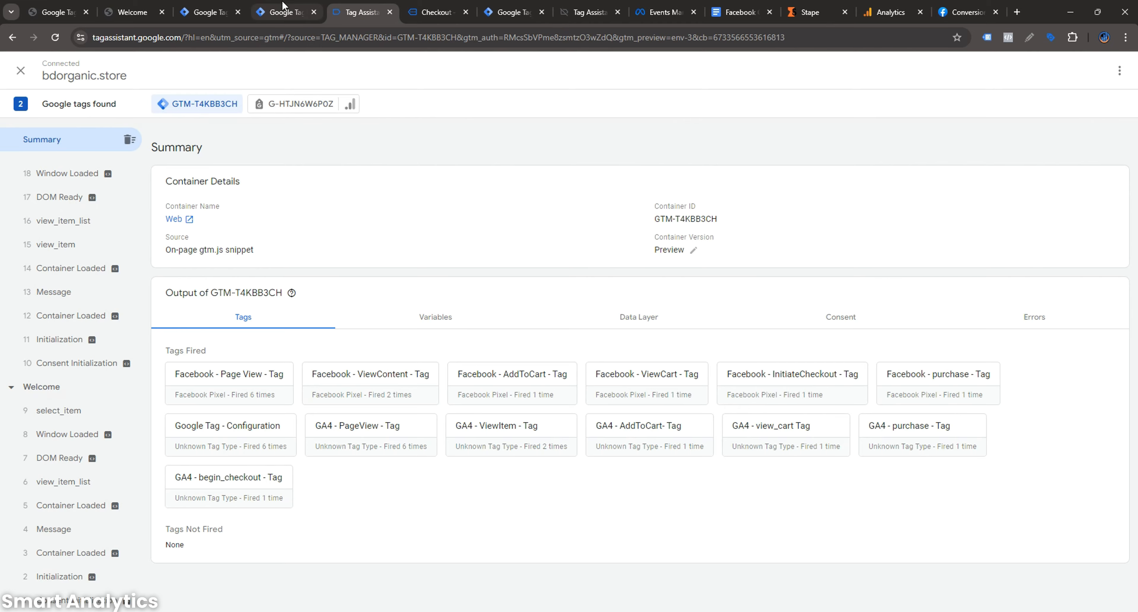
click(282, 10)
click(306, 71)
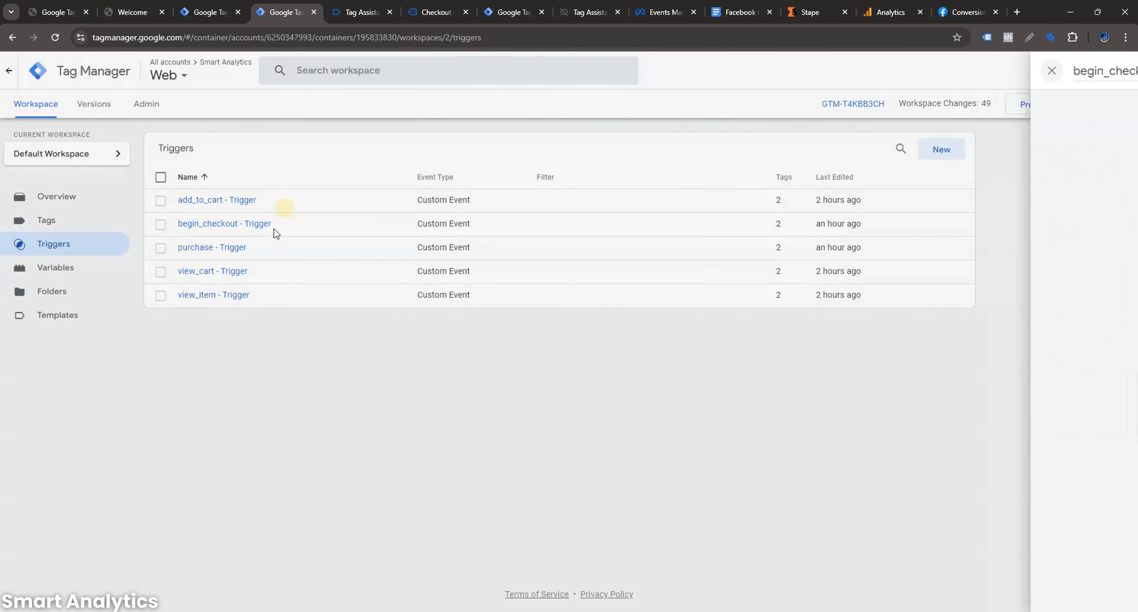
click(236, 251)
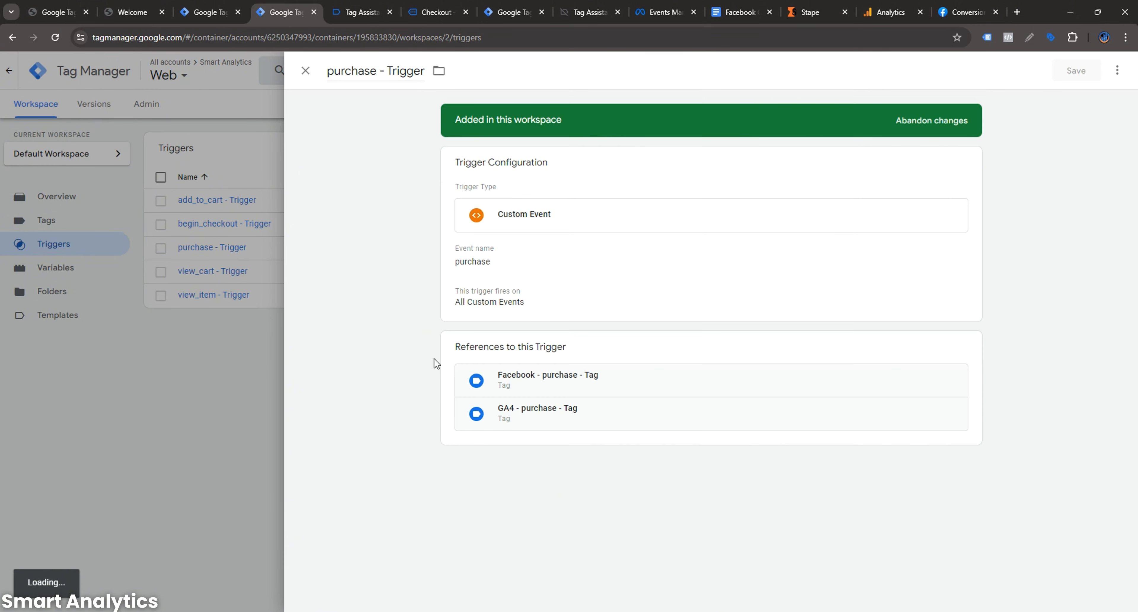
click(499, 279)
drag(503, 283, 460, 283)
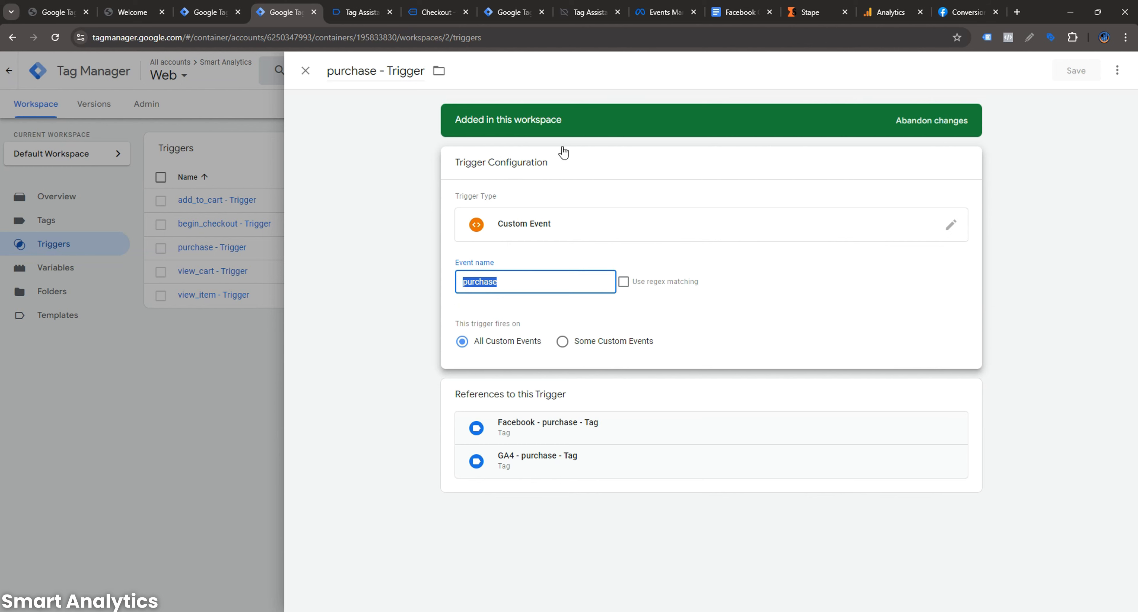
click(512, 11)
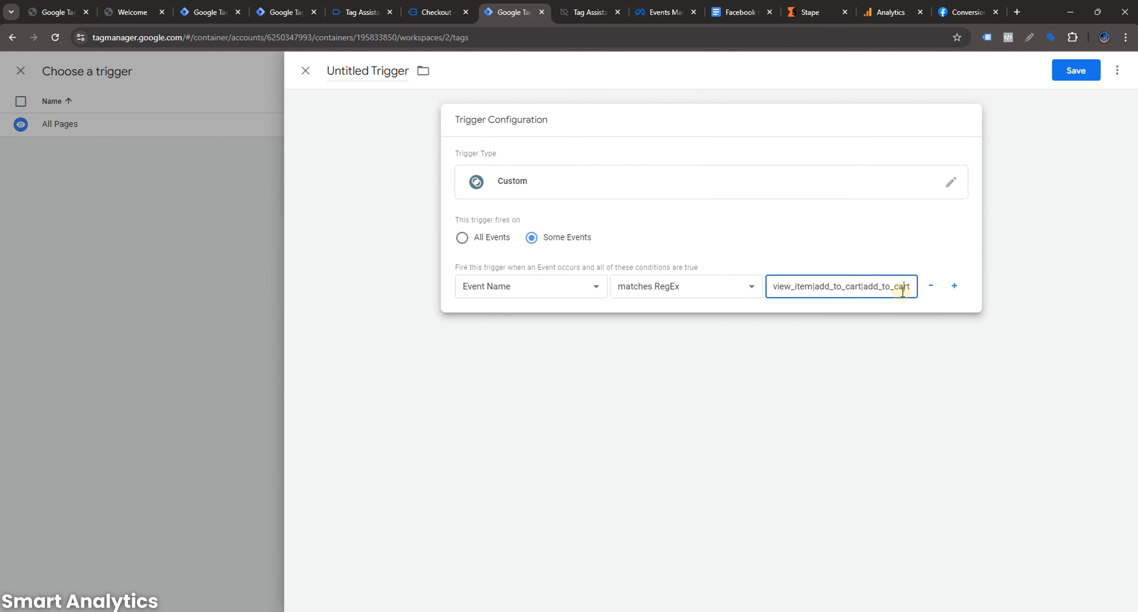
text(|begin_checkout|)
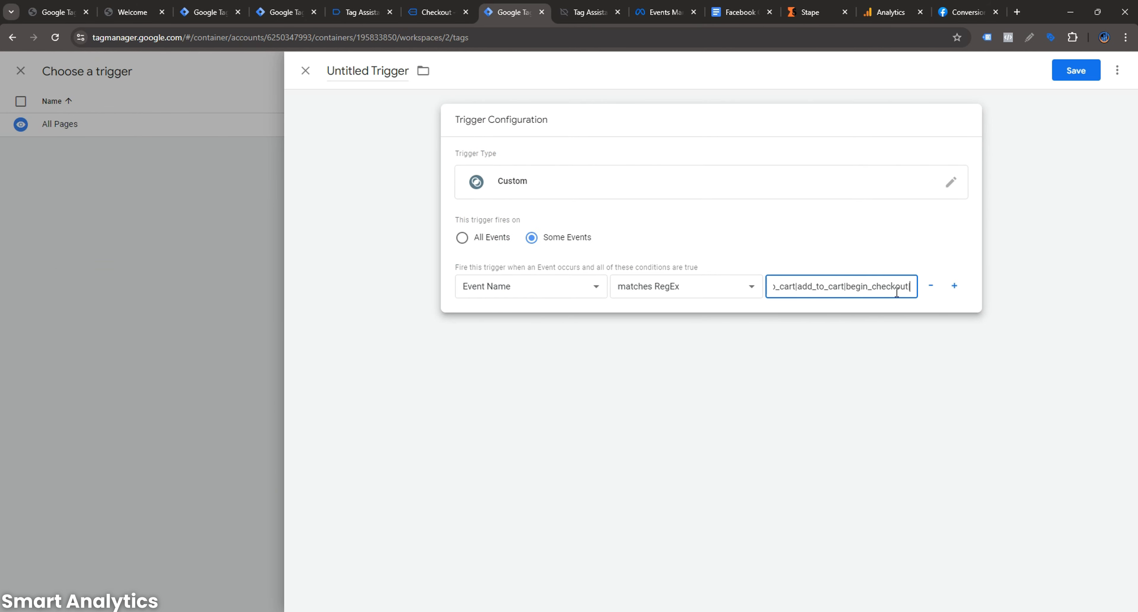
text(purchase)
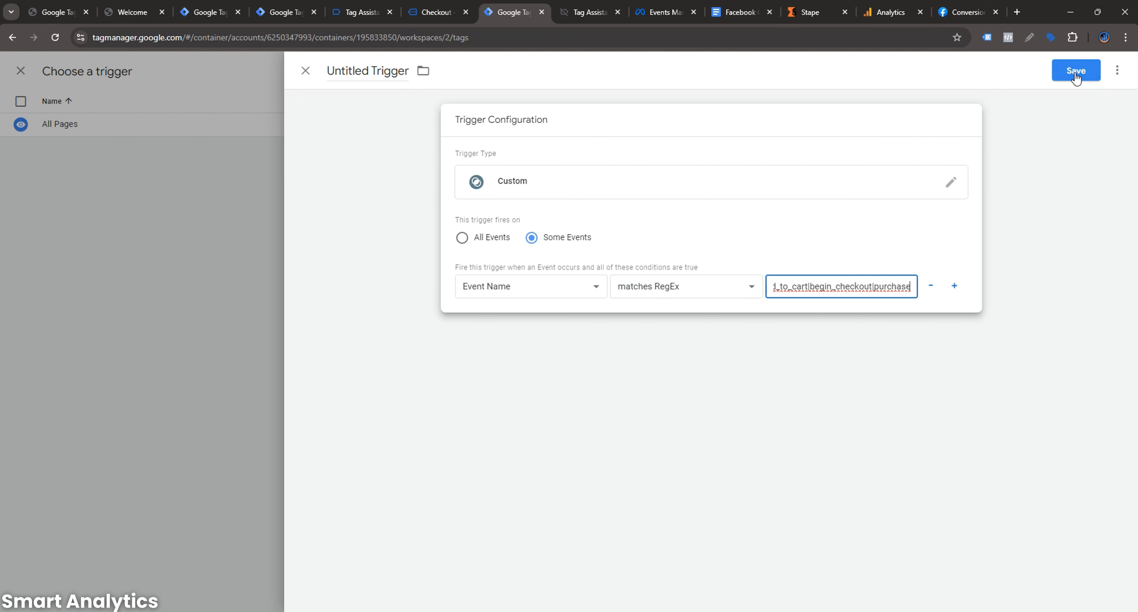
- Rename the untitled custom trigger to Server - Trigger
drag(374, 68, 325, 70)
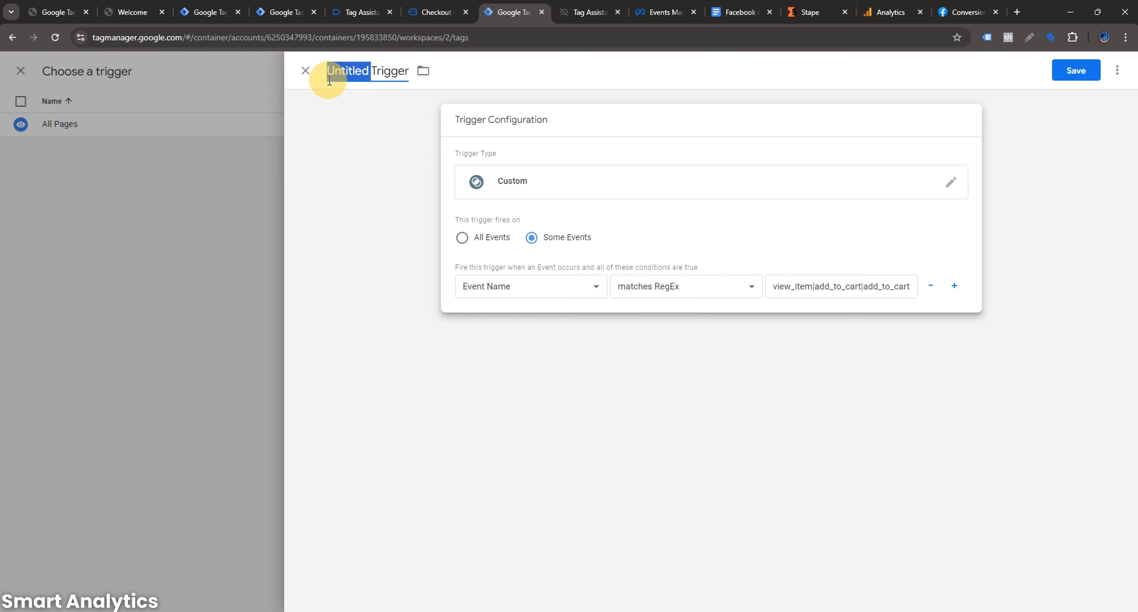
text(Server )
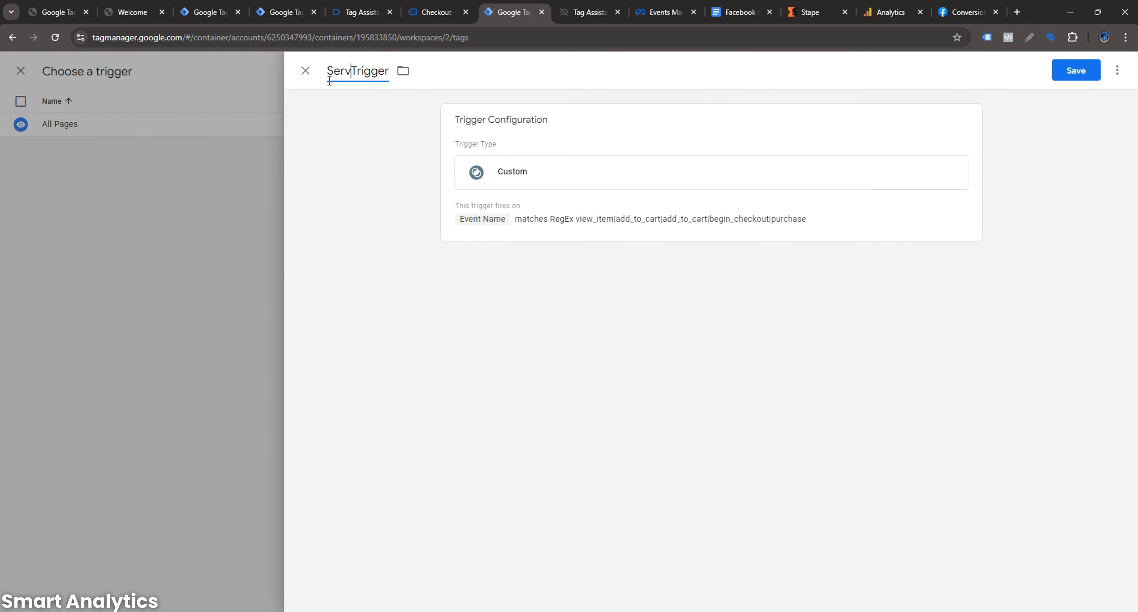
text(-)
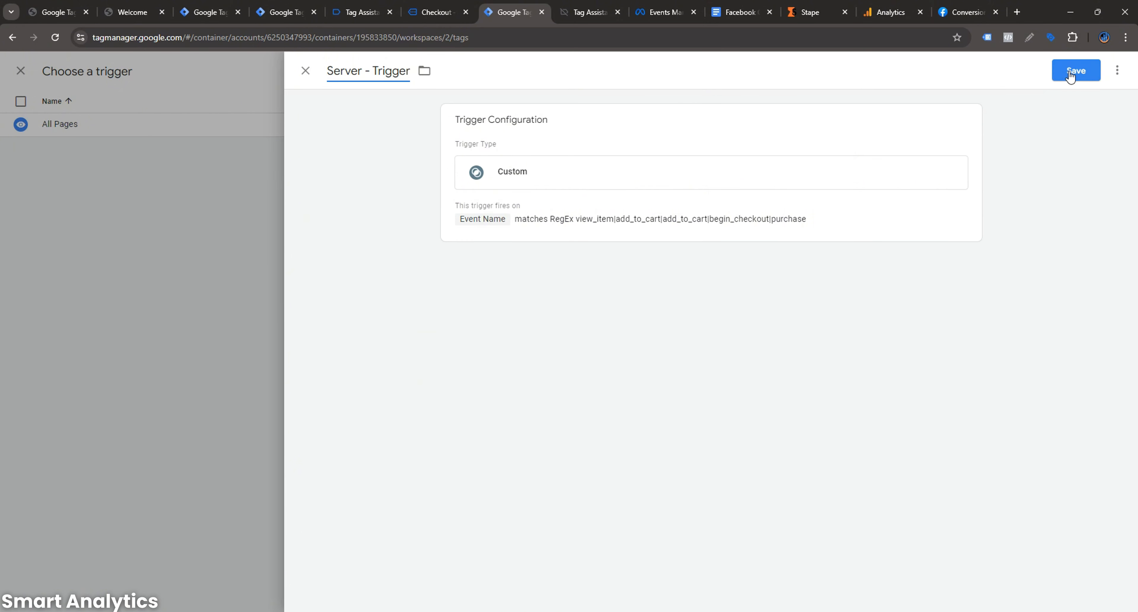
- Remove the duplicate add_to_cart and its extra | separator from the server trigger's regex value
click(575, 228)
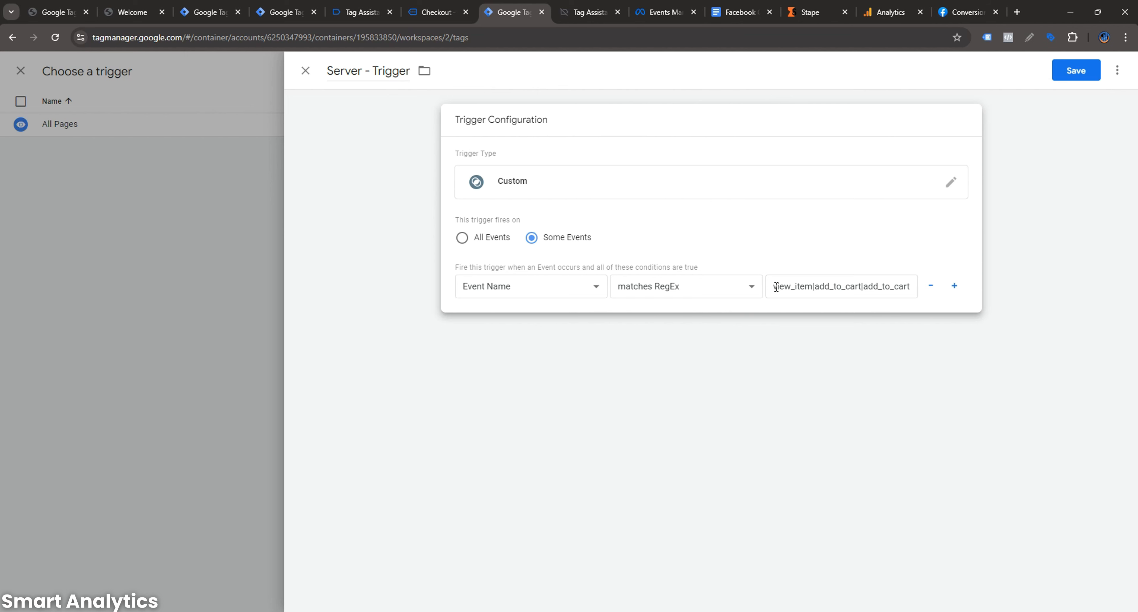
drag(776, 287, 813, 287)
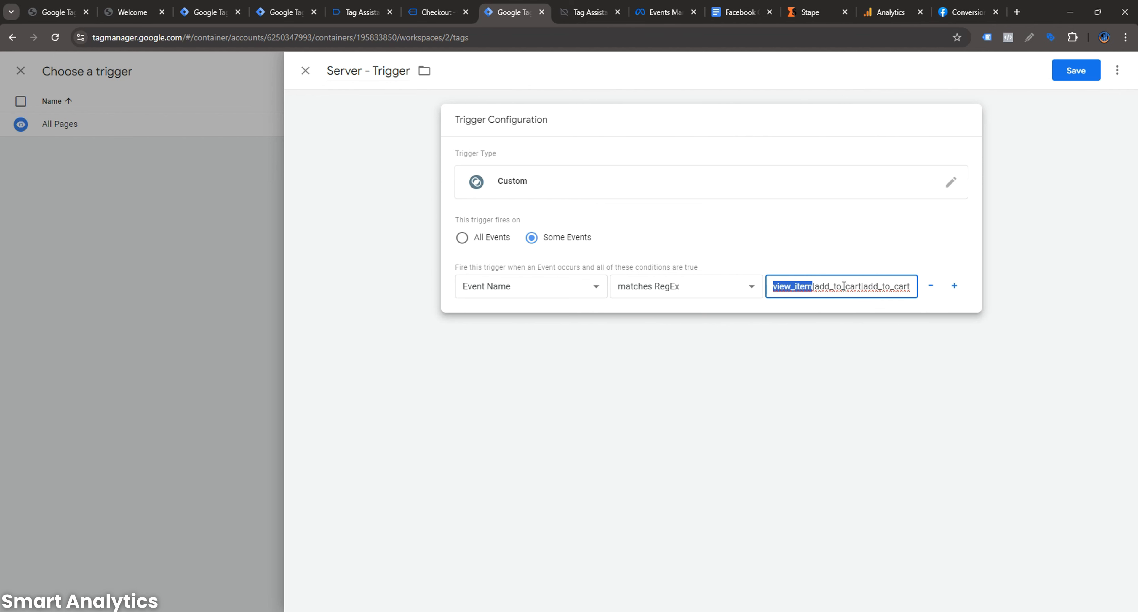
click(877, 292)
drag(858, 284, 816, 290)
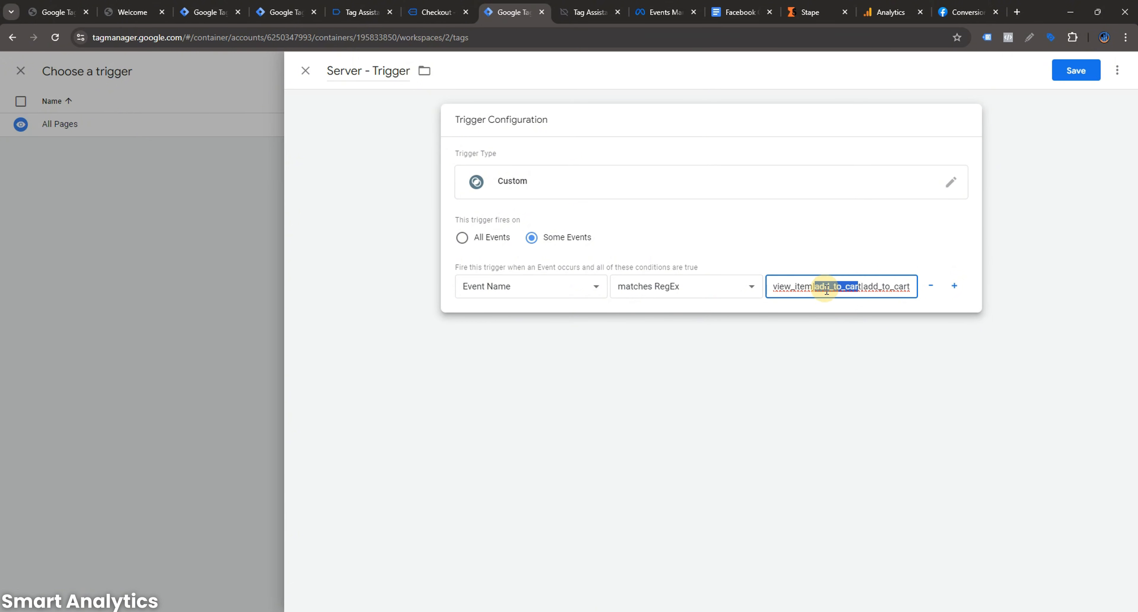
key(BackSpace)
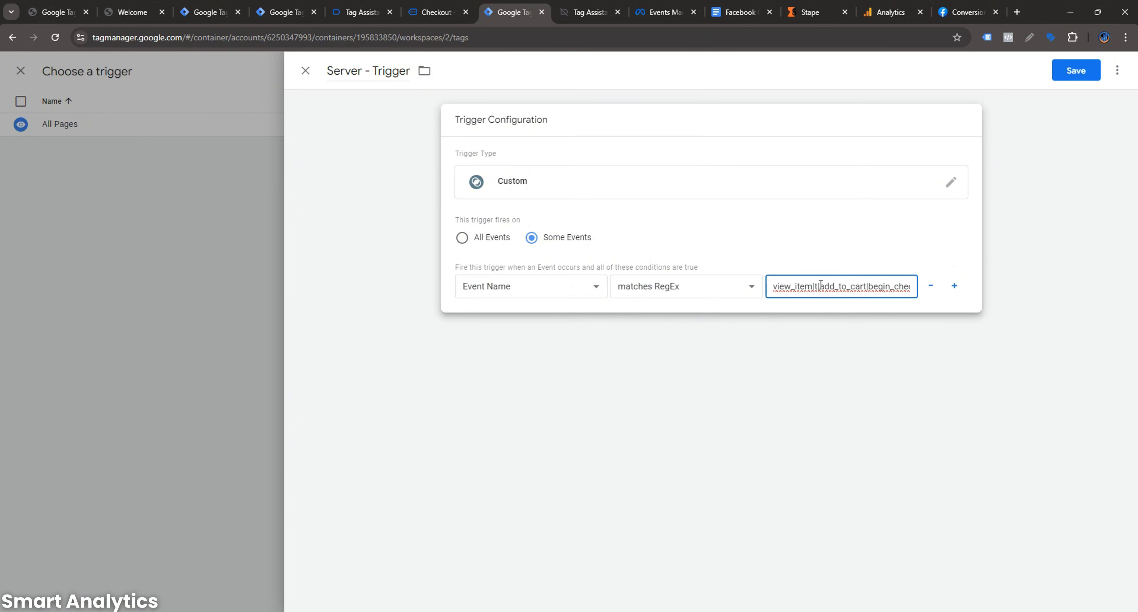
click(819, 286)
key(BackSpace)
key(BackSpace)
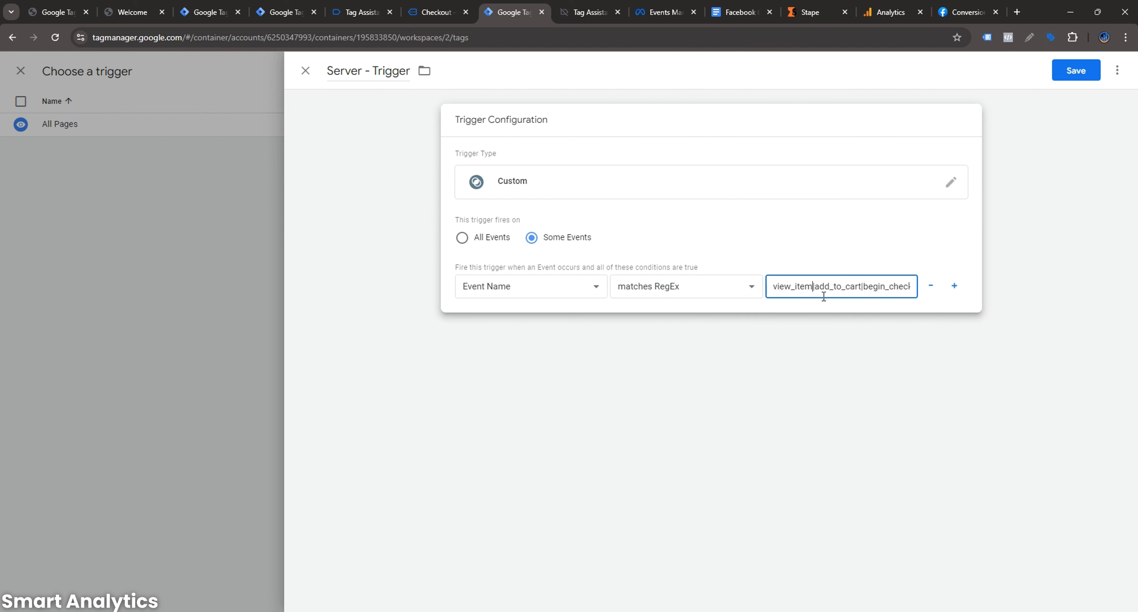
- Insert page_view followed by a | separator at the beginning of the trigger's regex value
click(777, 284)
key(End)
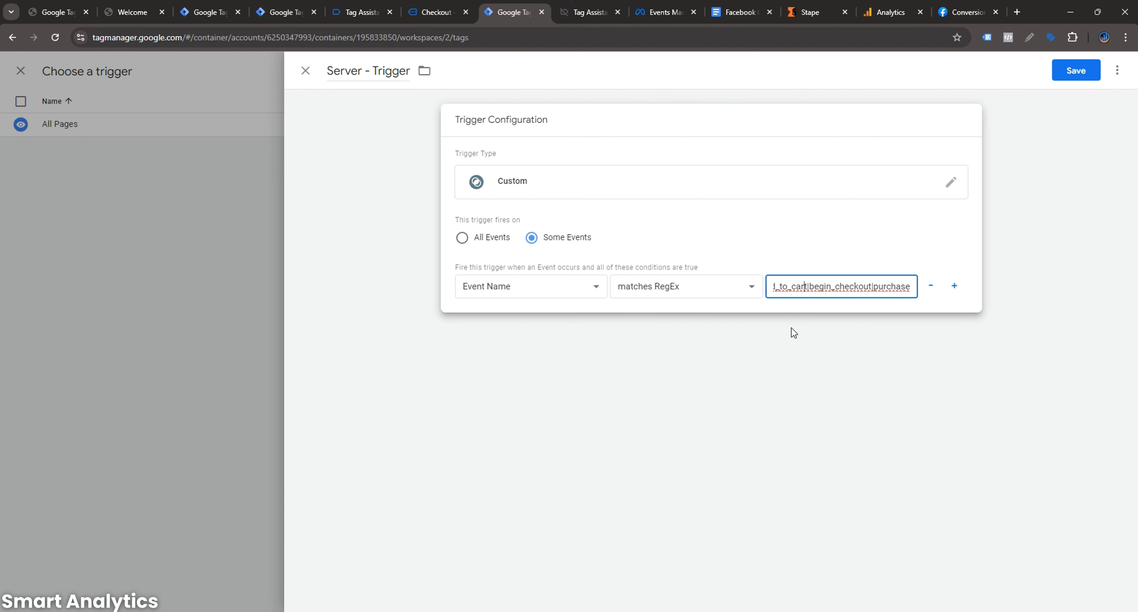
key(Home)
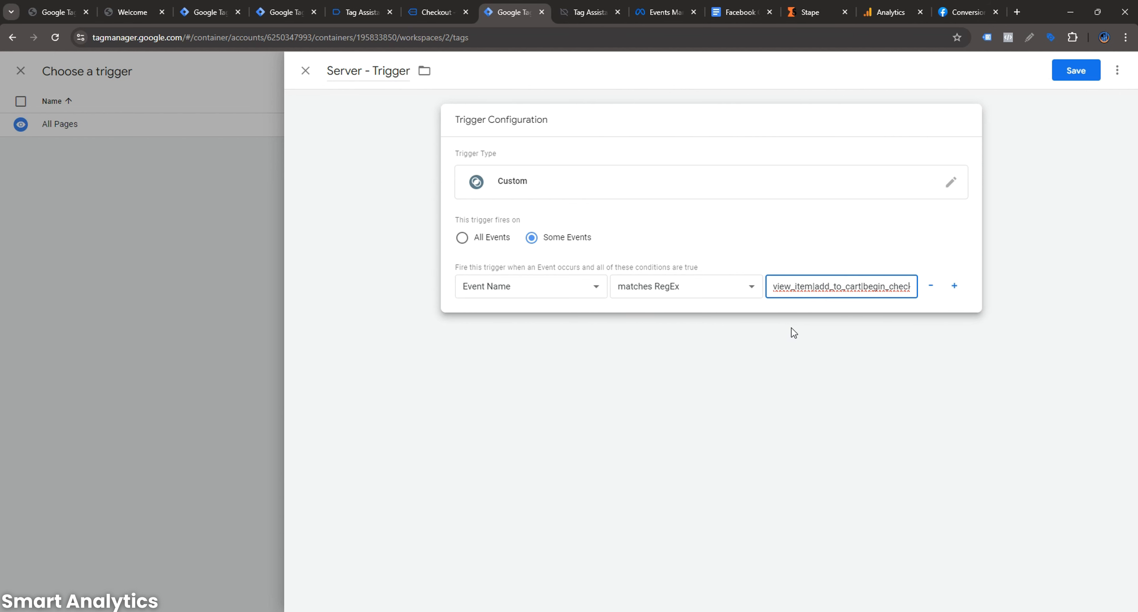
text(pag)
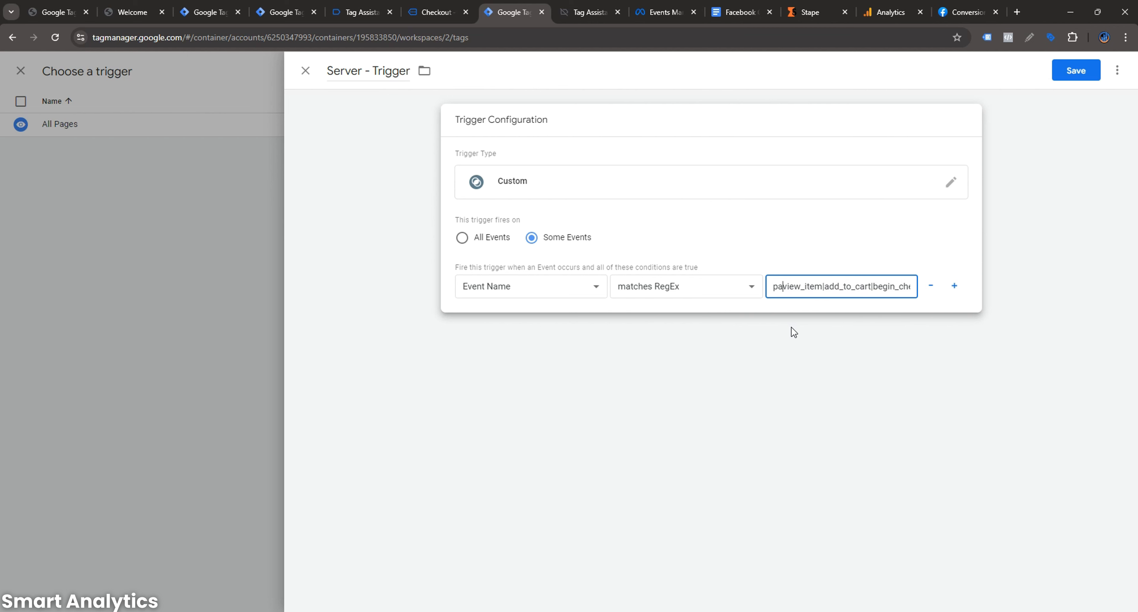
text(e_view)
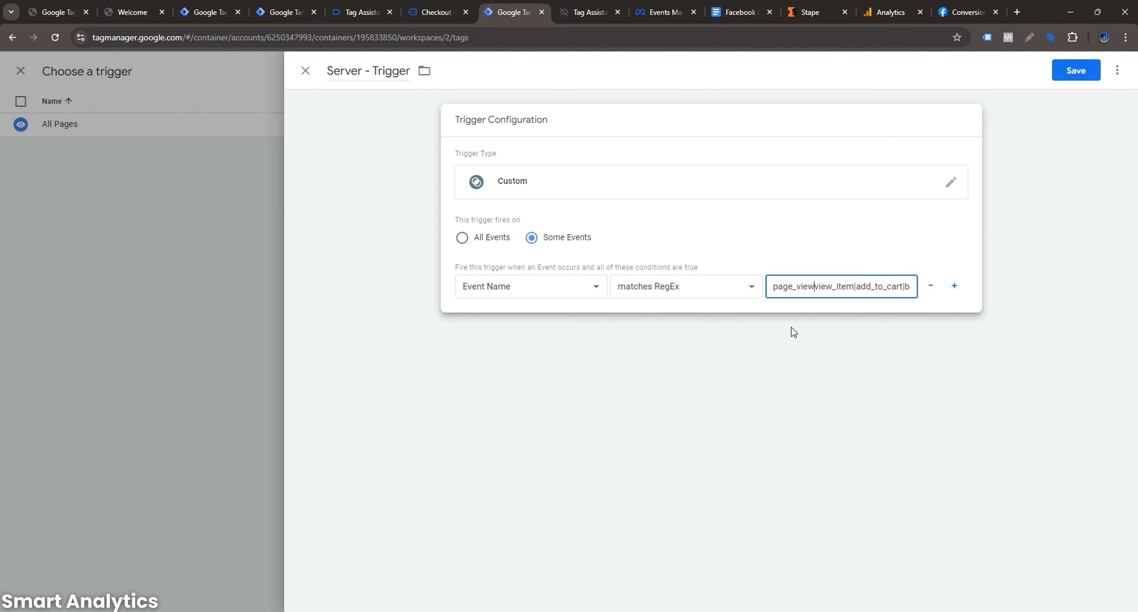
text(|)
- Save the trigger onto the tag and save the tag under the name Conversions API Tag
click(1075, 71)
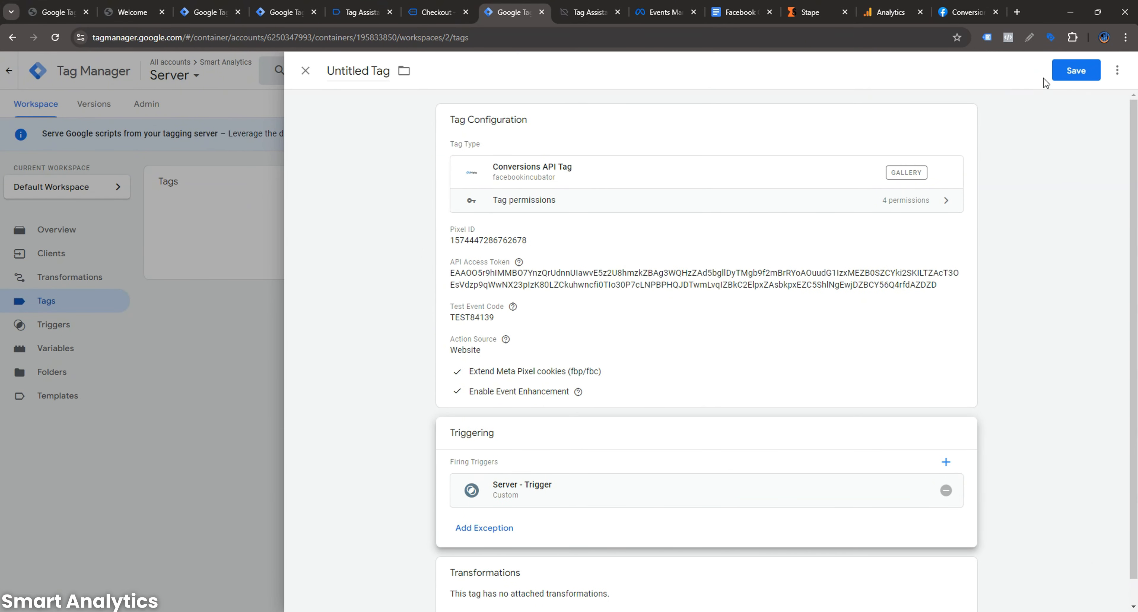
click(1076, 69)
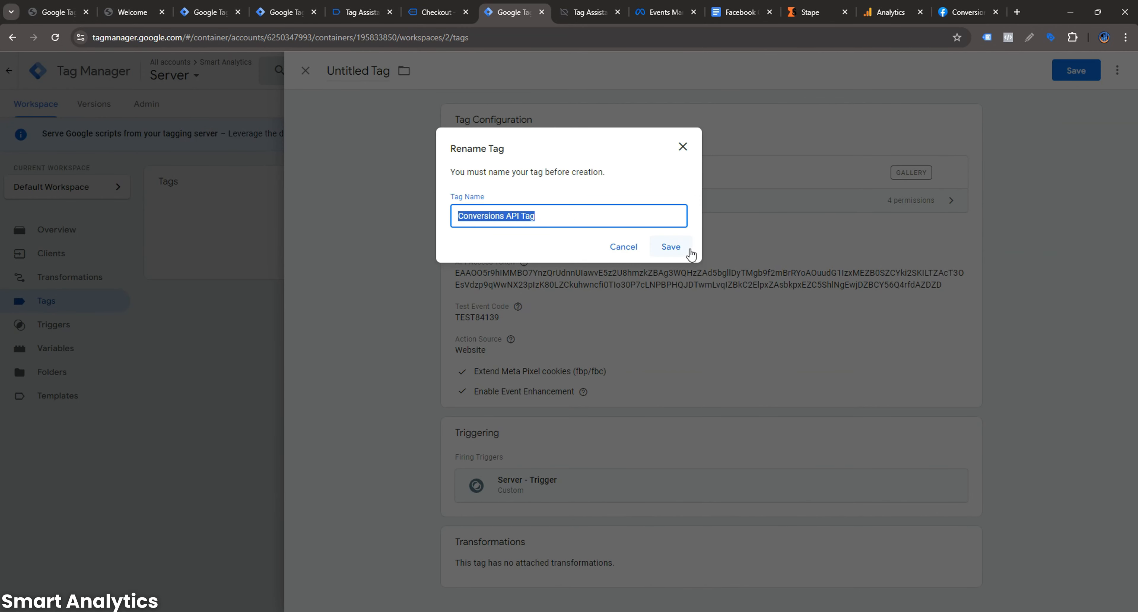
click(690, 255)
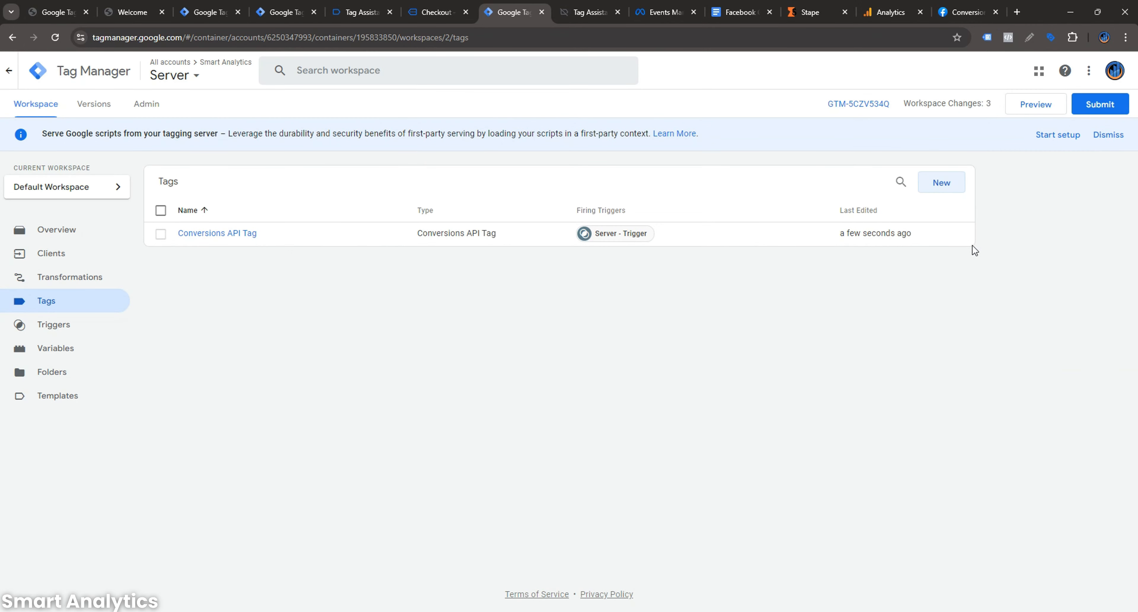
- Start preview mode for the server and web containers, and switch to the store page connected to Tag Assistant
click(1036, 108)
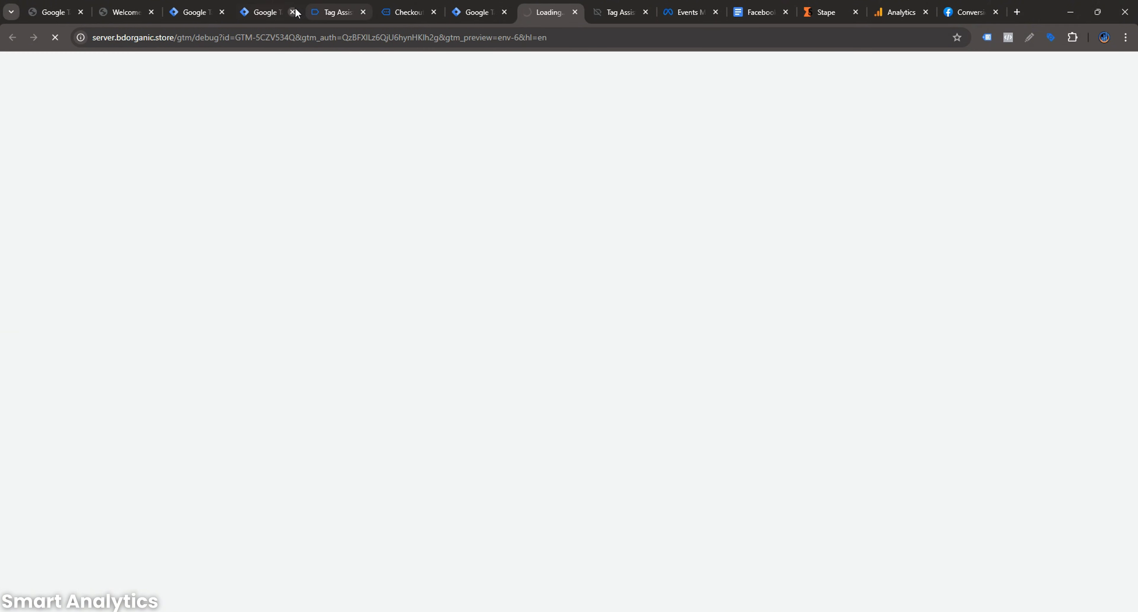
click(293, 9)
click(1038, 114)
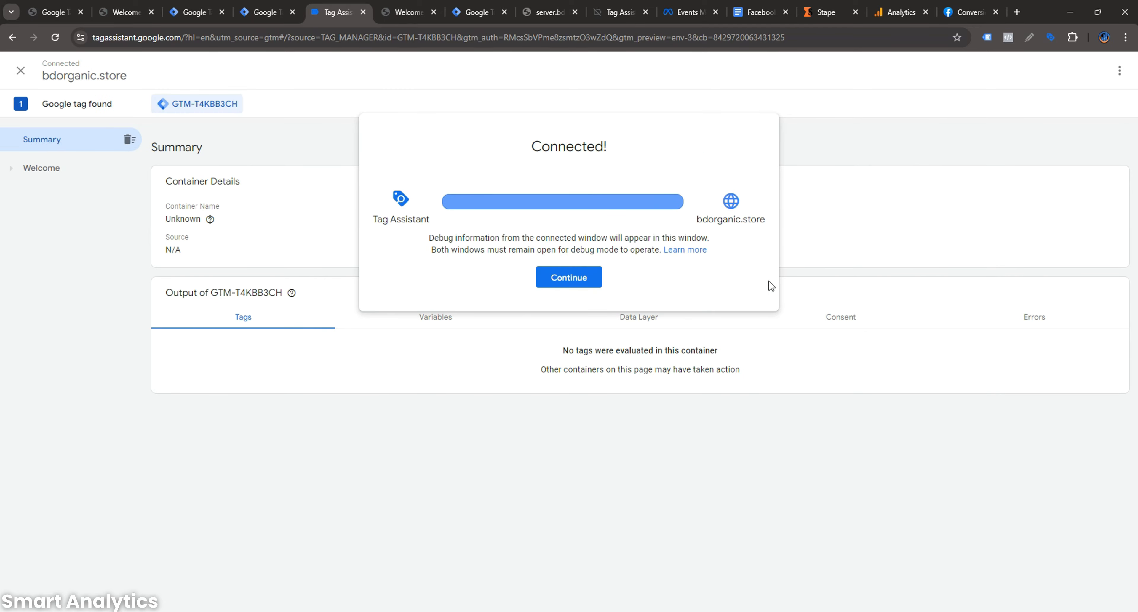
click(565, 281)
click(403, 6)
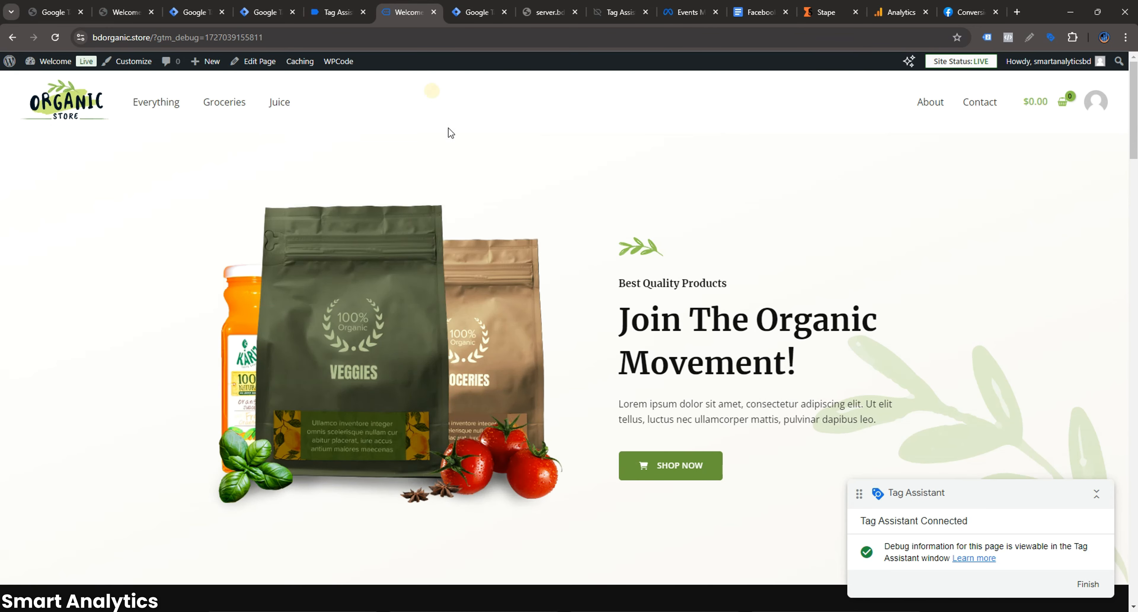
- Order one Hand Sanitizer in the debugged store by adding it to the cart, checking out and placing the order
scroll(687, 384, down, 10)
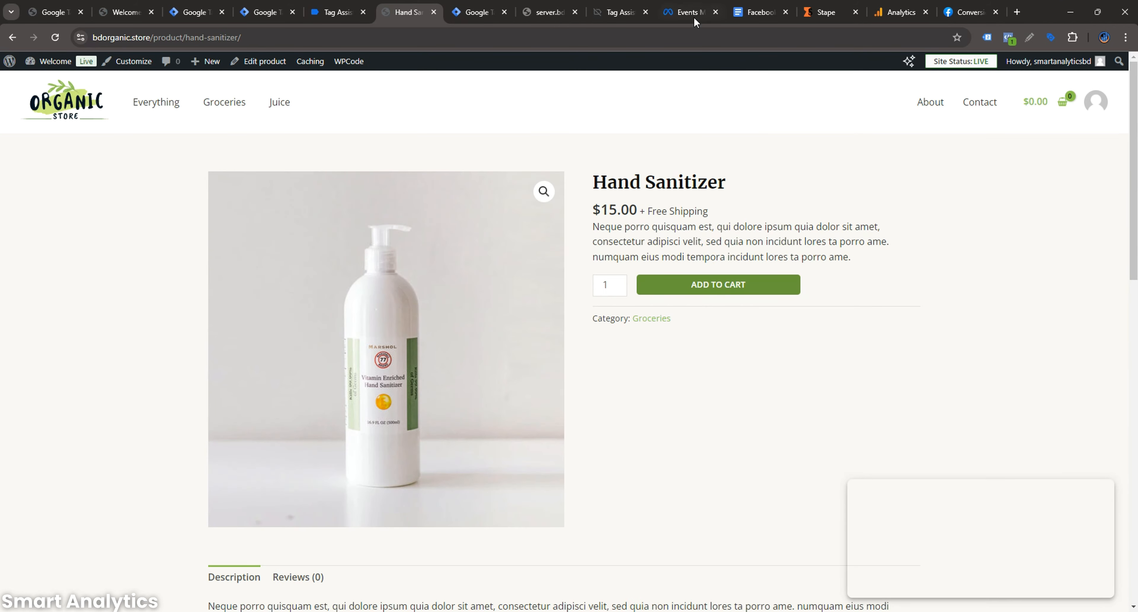
click(696, 295)
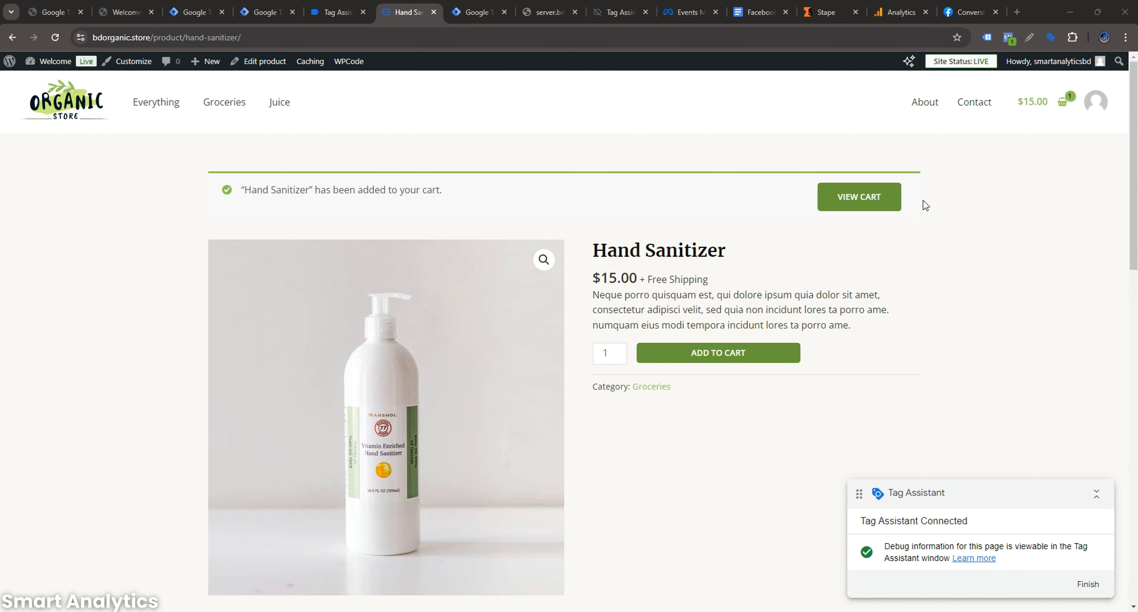
click(881, 204)
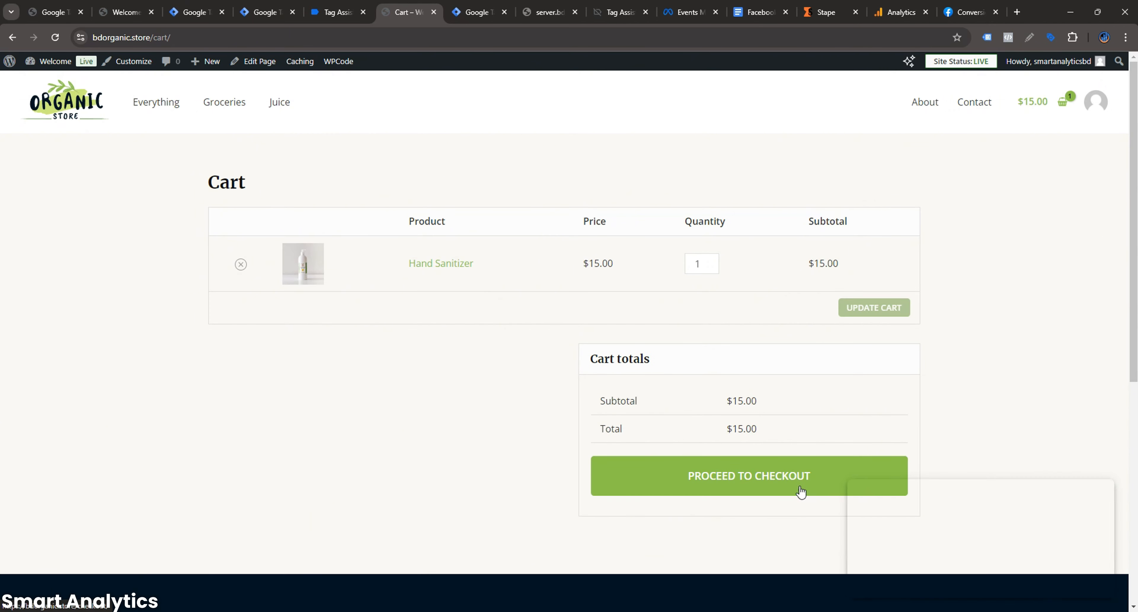
click(776, 488)
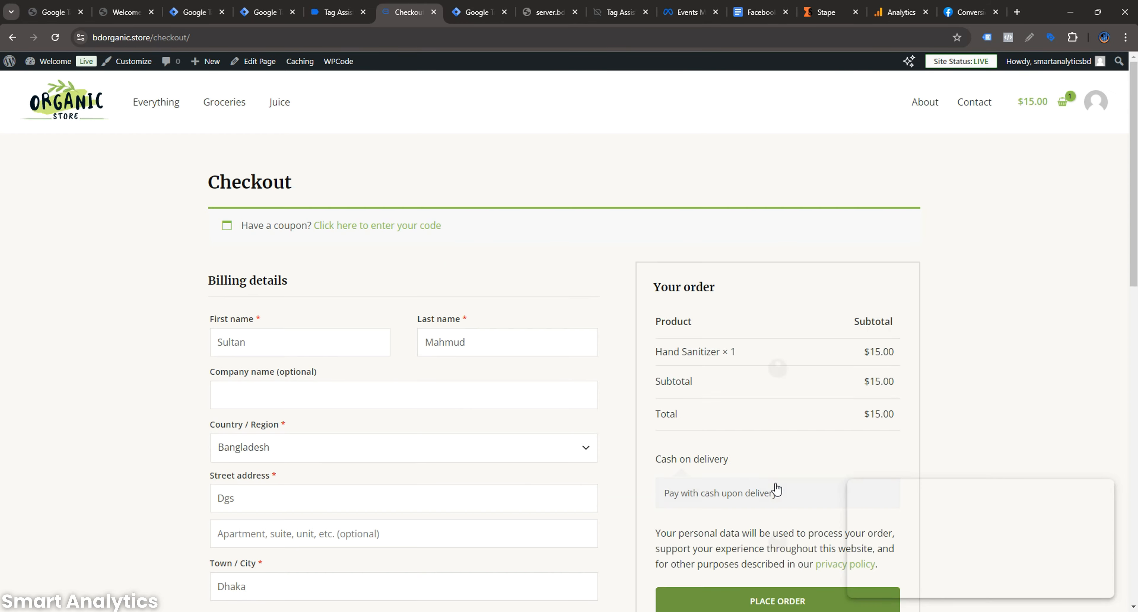
scroll(730, 419, down, 2)
scroll(730, 419, down, 2)
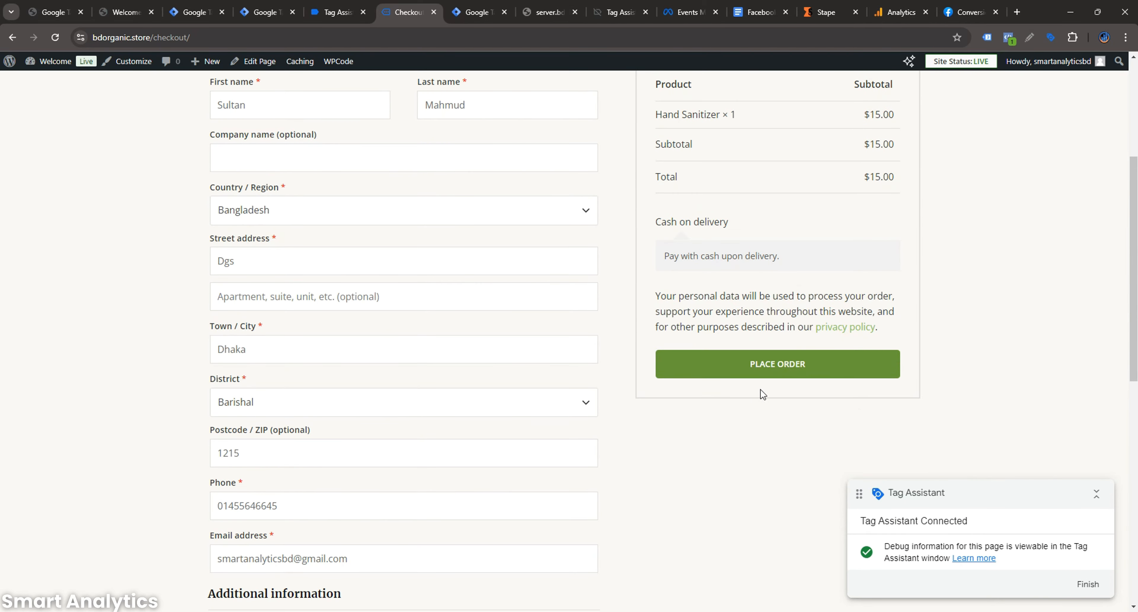
click(779, 366)
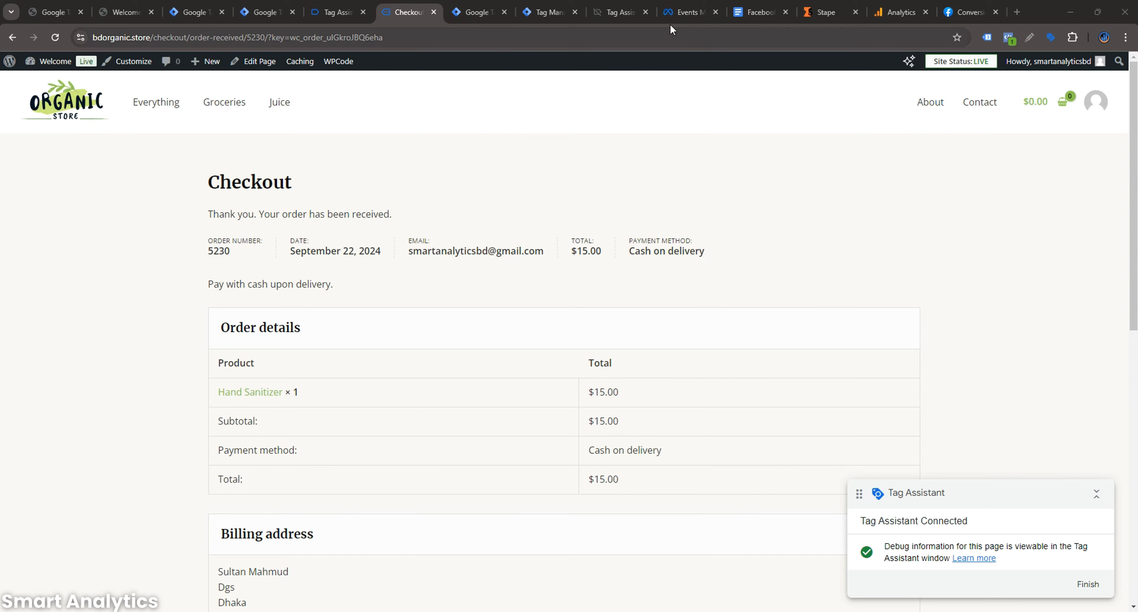
- Switch to Events Manager and open bdorganic.store from the website events test on the Test events page
click(666, 15)
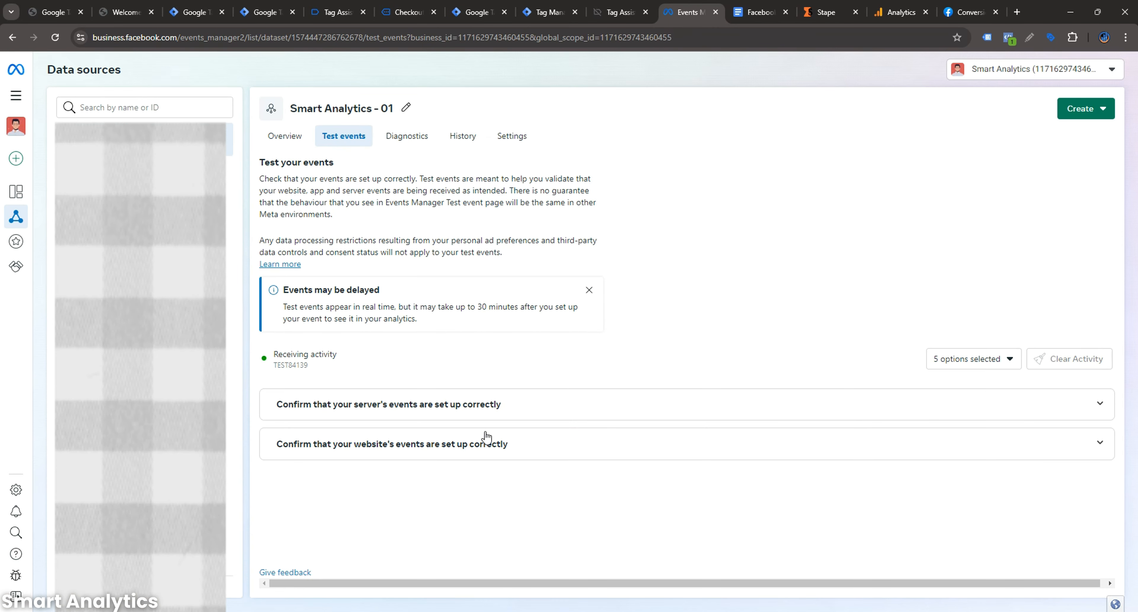
click(618, 440)
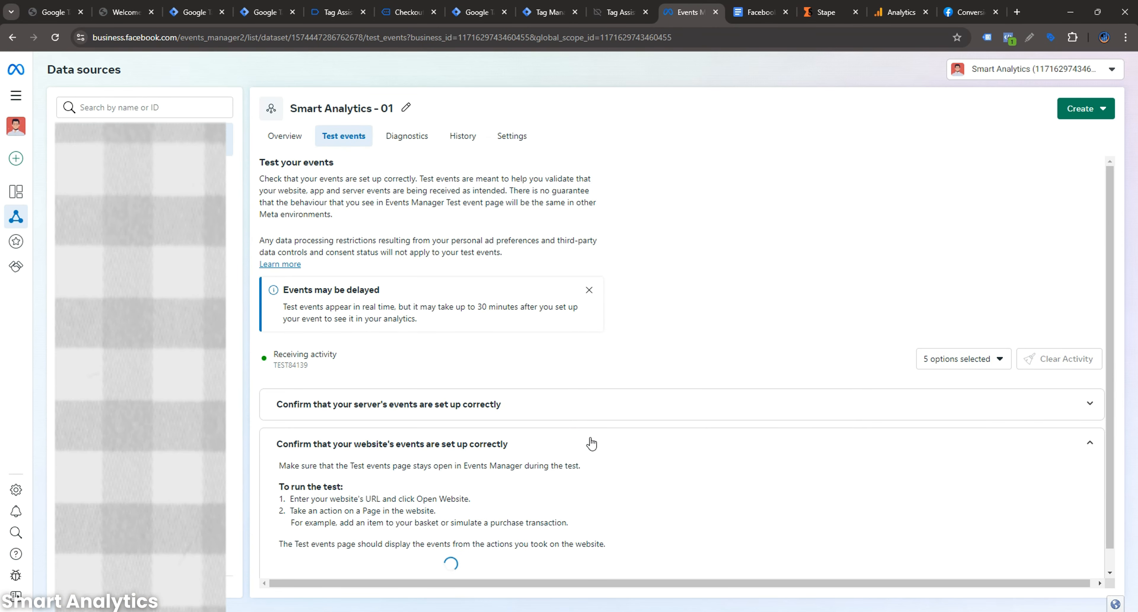
scroll(592, 439, down, 2)
click(385, 503)
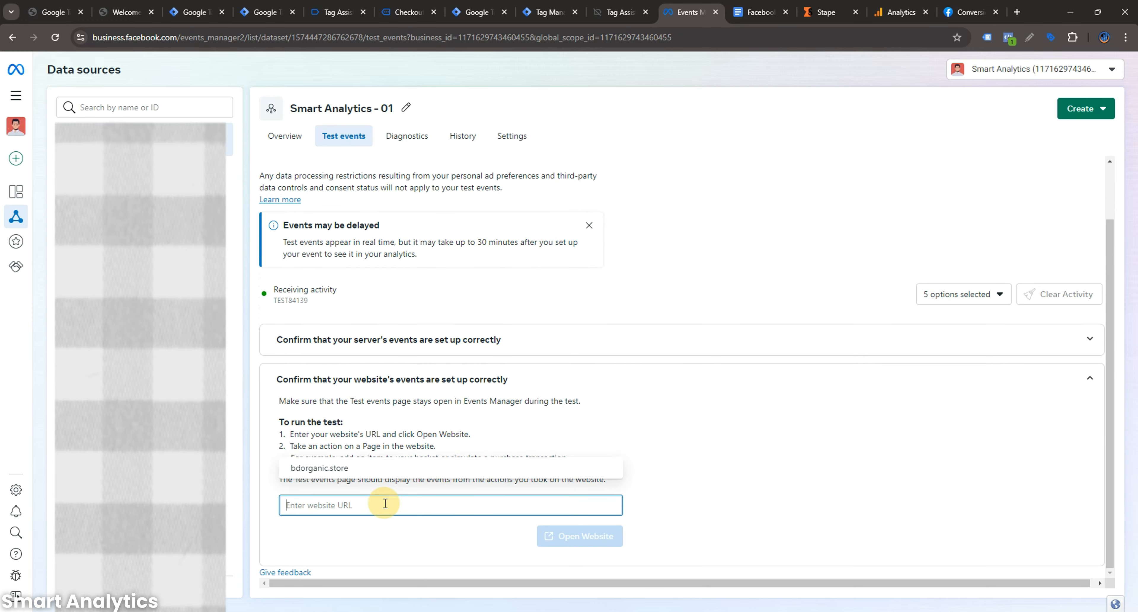
click(382, 468)
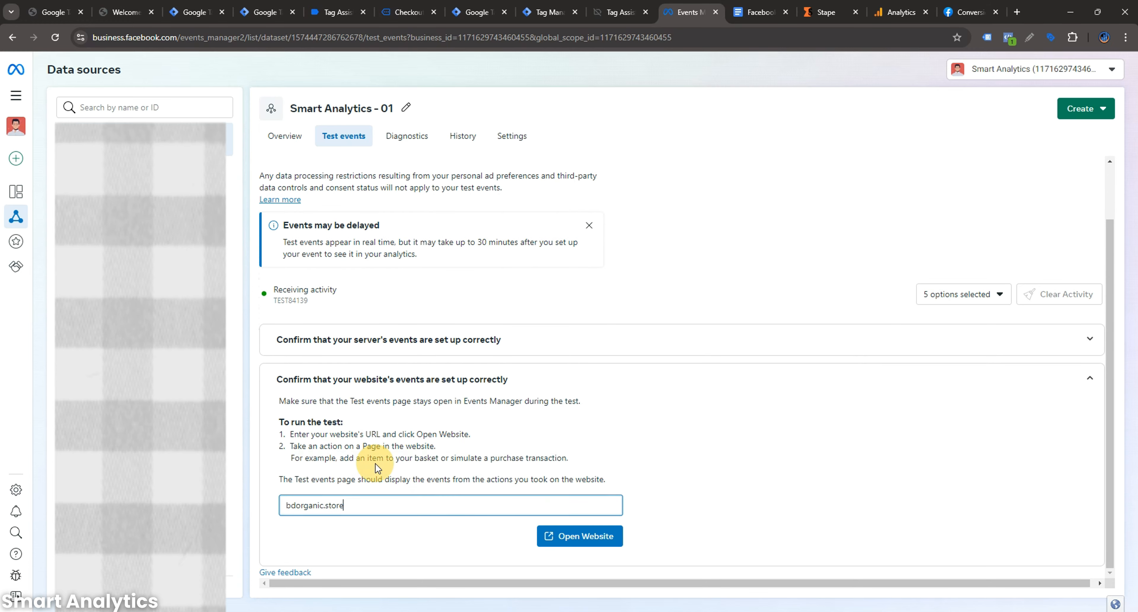
click(570, 537)
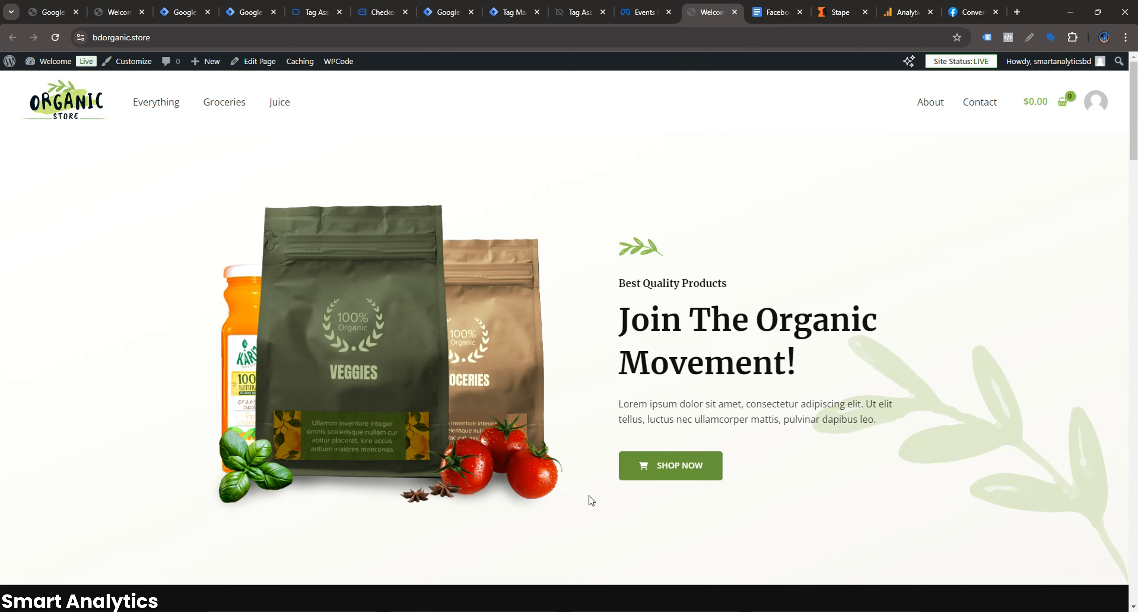
- Add the Hand Sanitizer to the cart in the newly opened store page and view the cart
scroll(625, 331, down, 15)
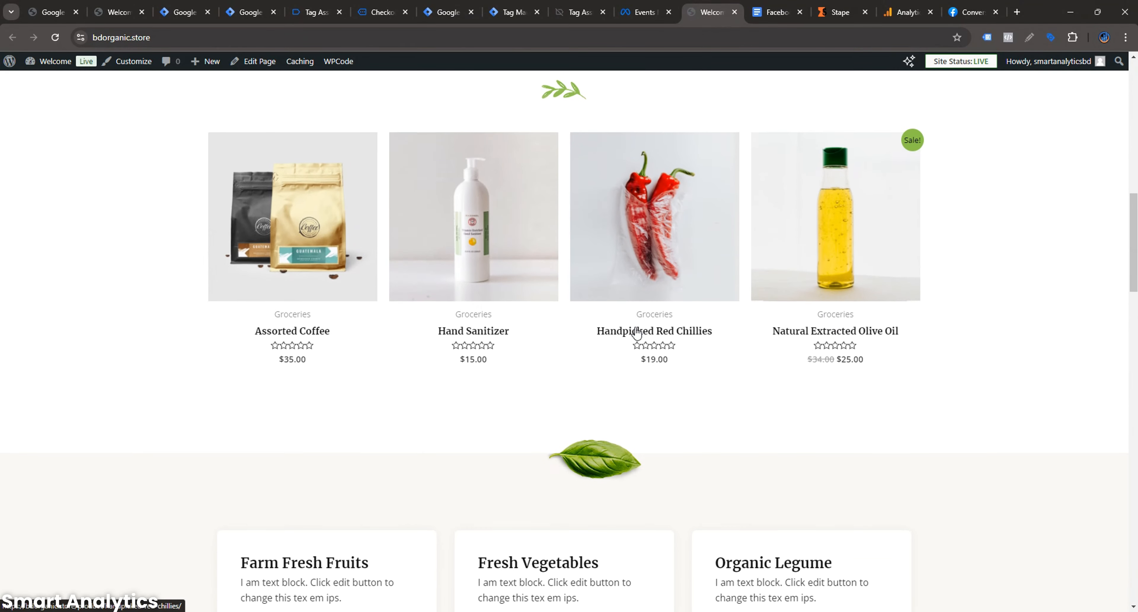
click(510, 204)
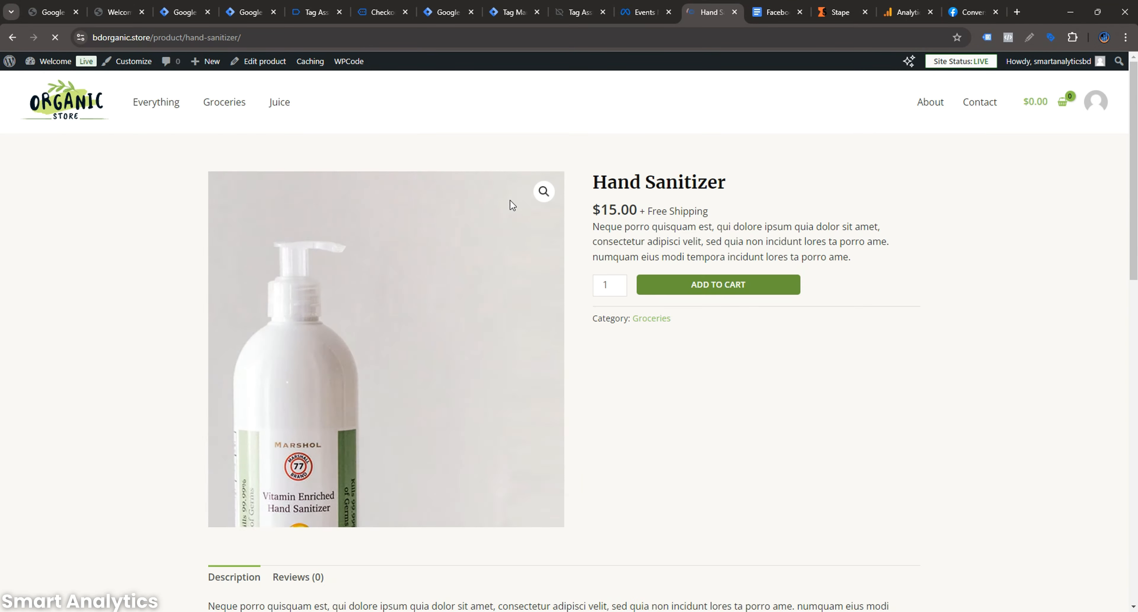
click(738, 295)
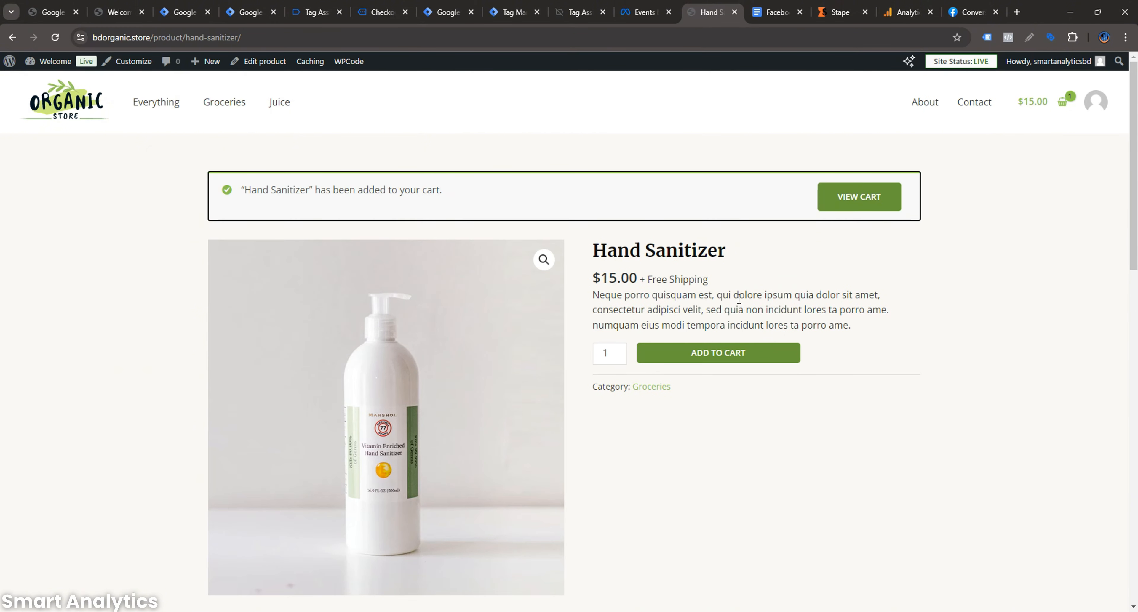
click(857, 201)
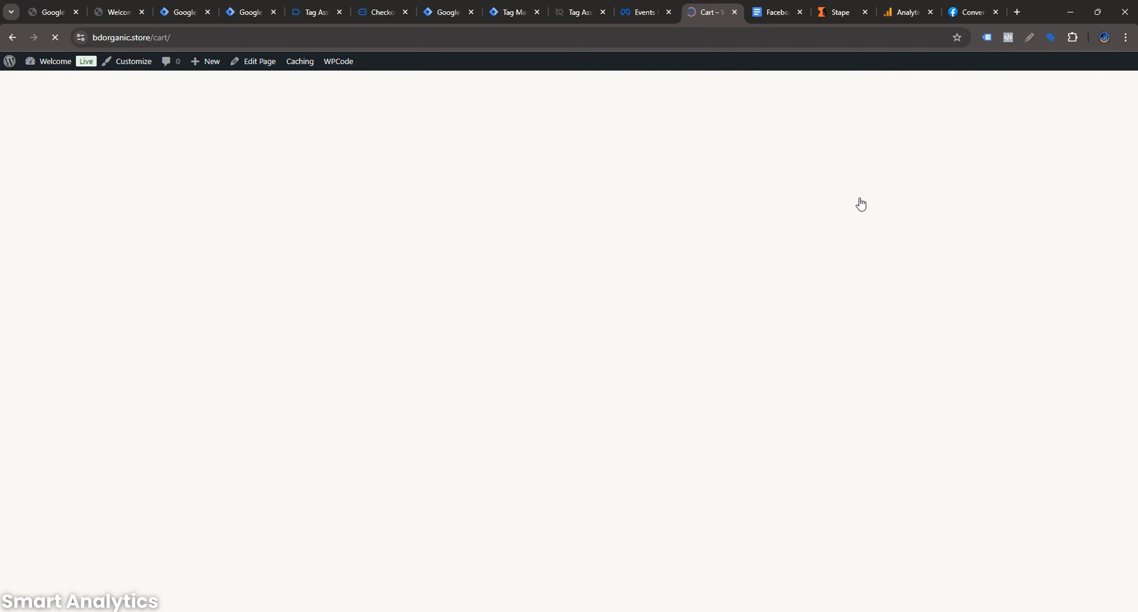
- Check the fired tags of the web container in Tag Assistant
click(498, 12)
click(456, 5)
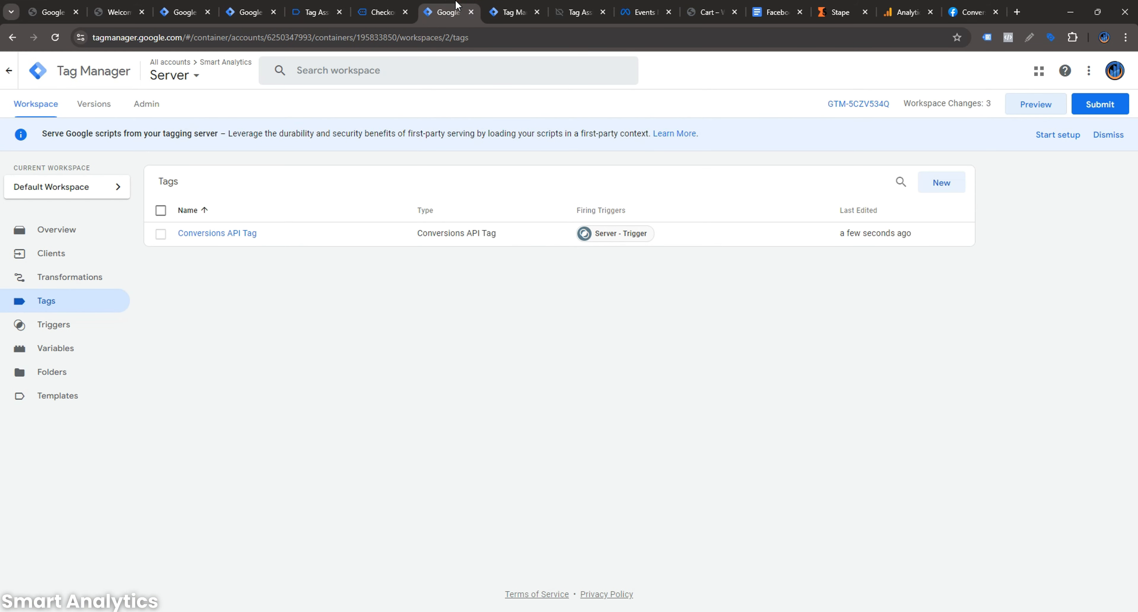
click(384, 11)
click(316, 13)
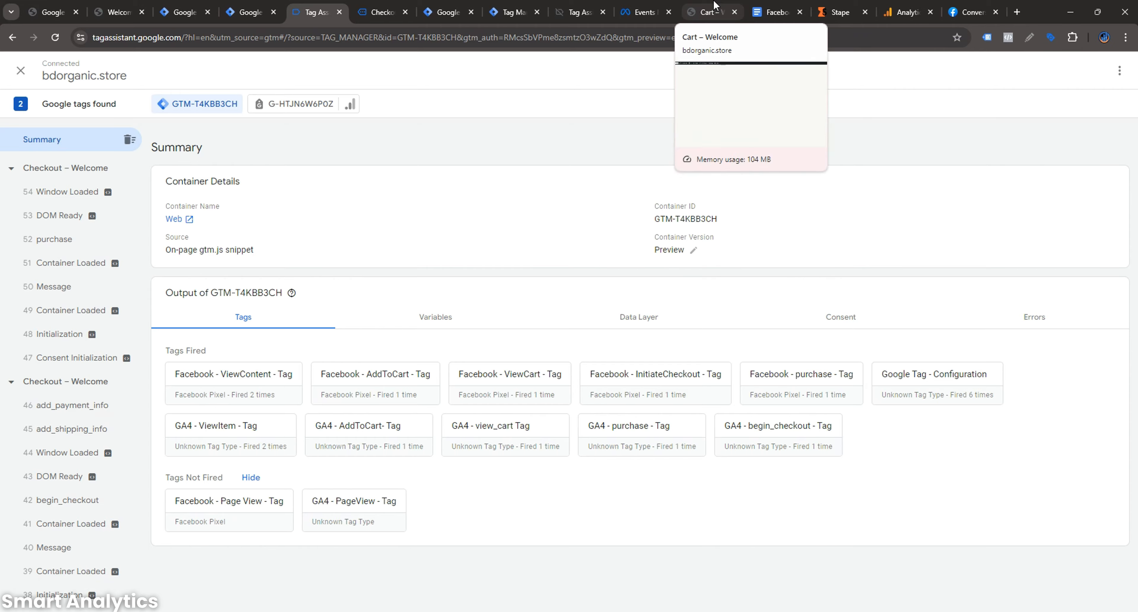
- Proceed from the cart to checkout, and check the Test events page in Events Manager with the website section collapsed
click(715, 13)
click(768, 476)
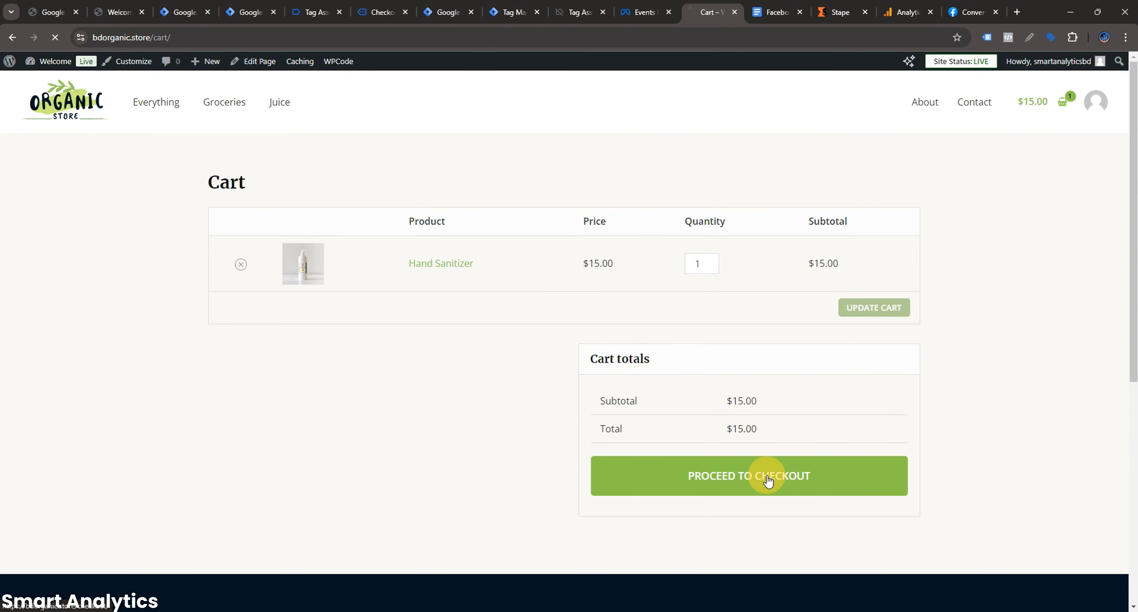
click(645, 12)
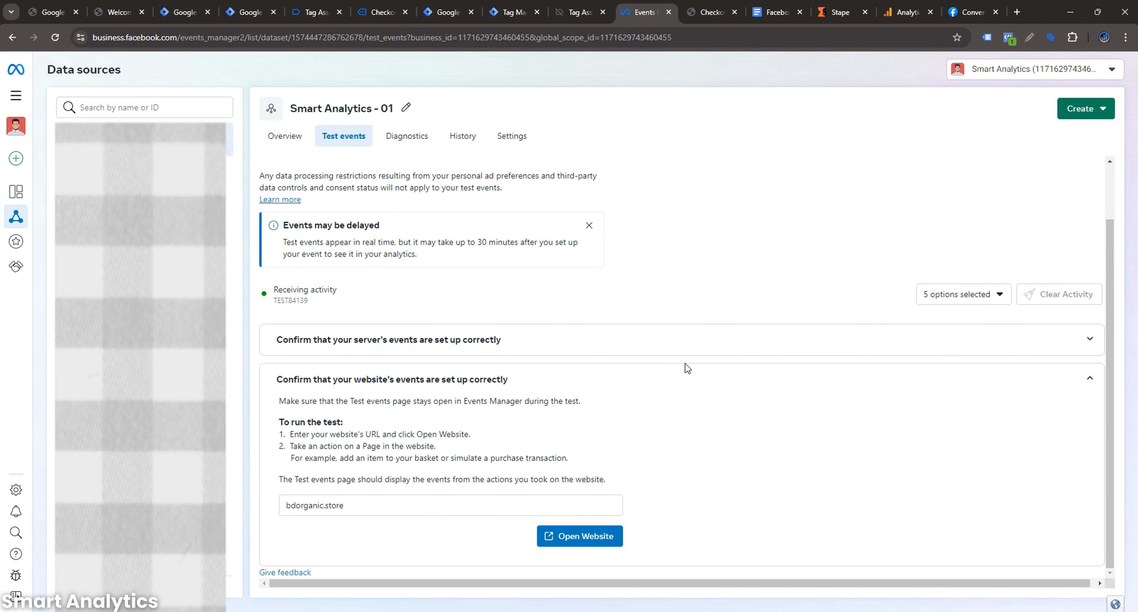
scroll(687, 369, down, 1)
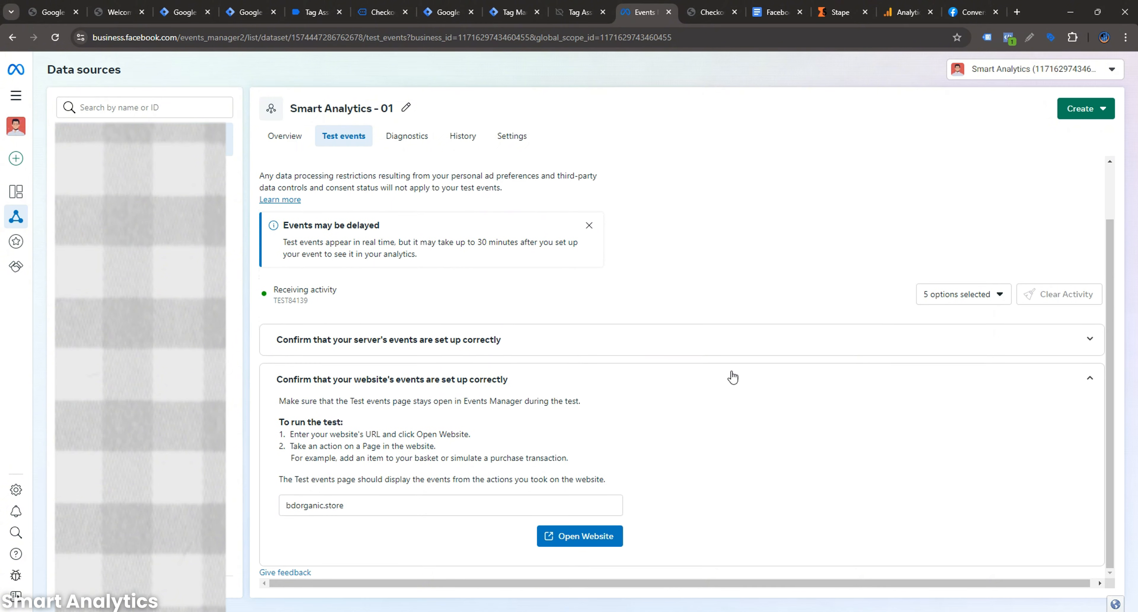
click(945, 386)
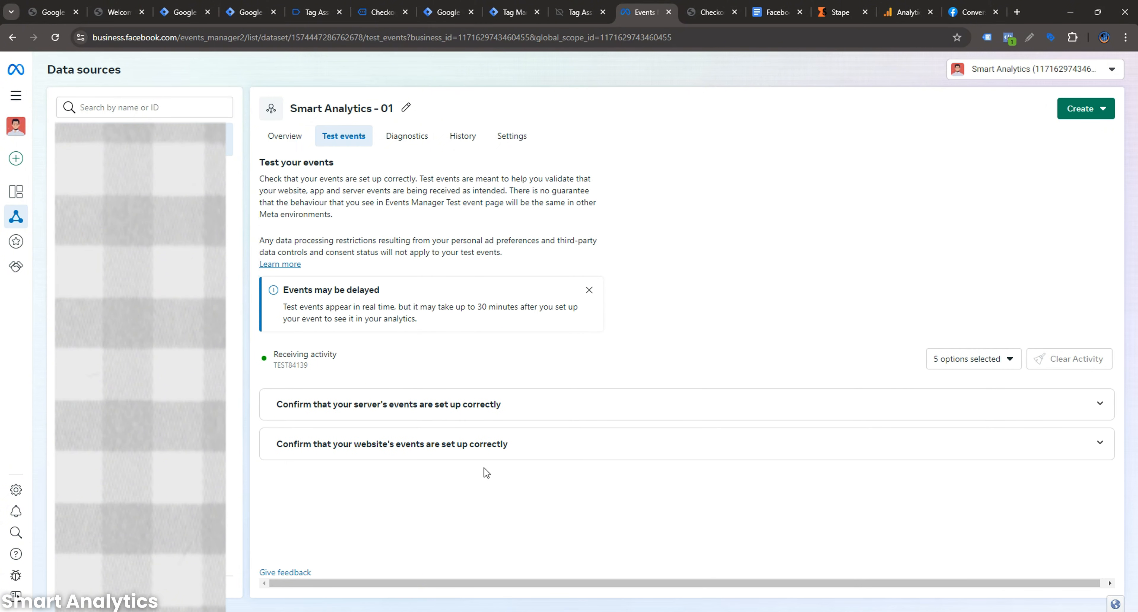
drag(478, 305, 565, 324)
click(566, 323)
- Place the cash-on-delivery order for the Hand Sanitizer from the store's checkout page
click(707, 13)
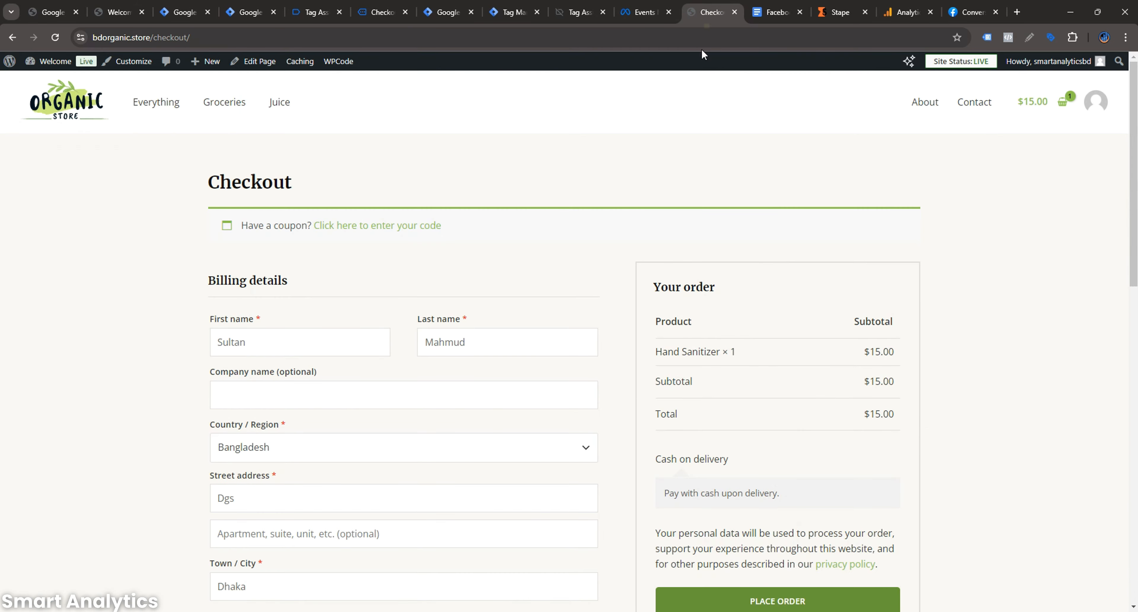
scroll(555, 329, down, 5)
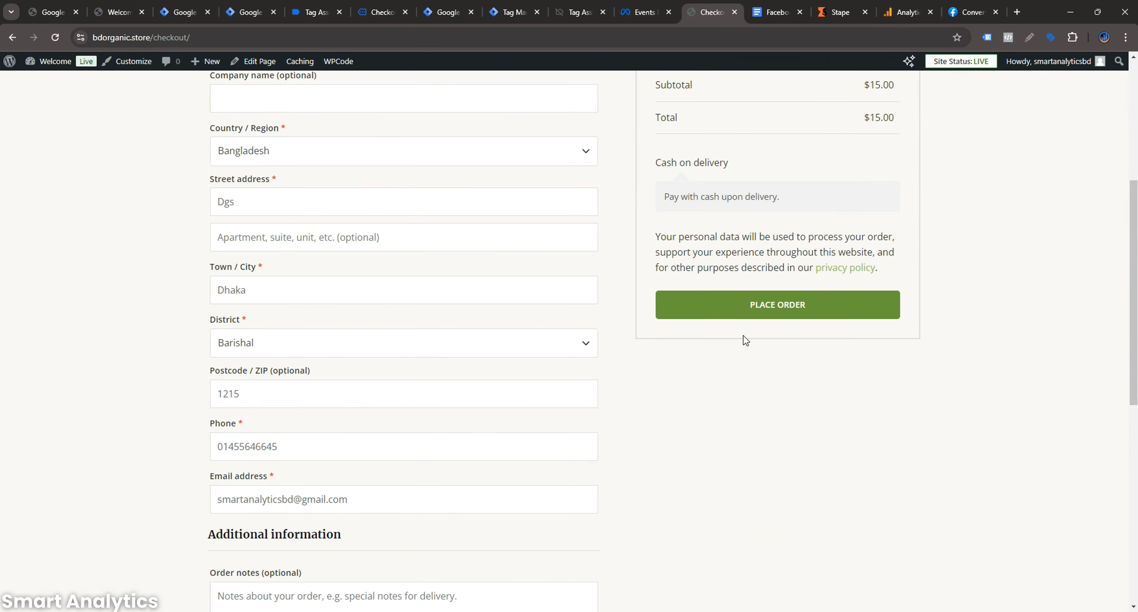
click(764, 310)
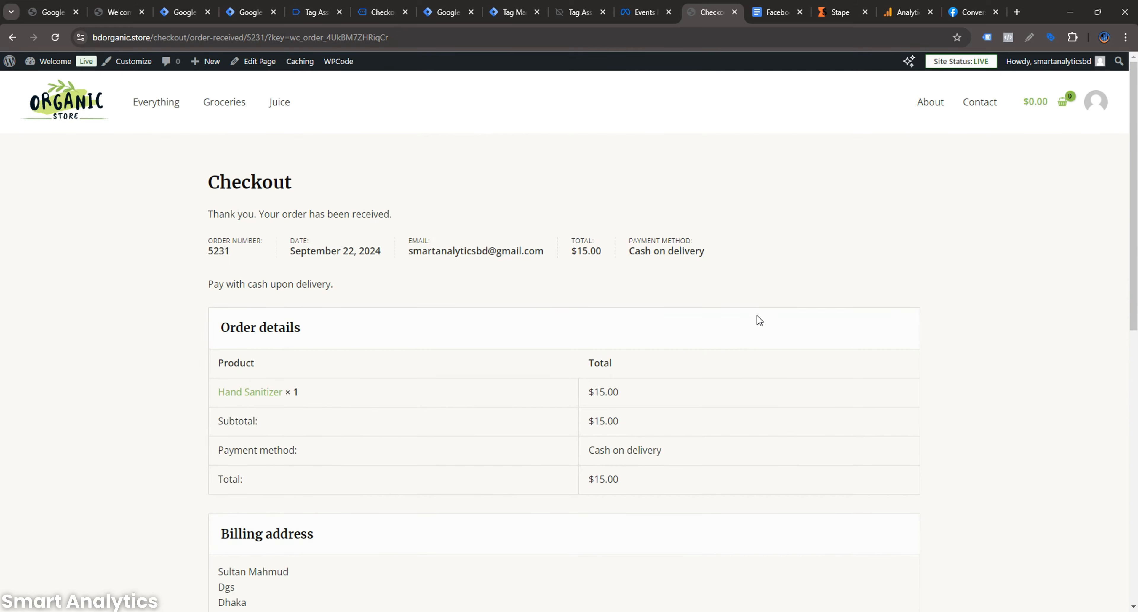
scroll(727, 309, down, 4)
- Check the Test events page and the server container's preview for events from the store purchases
click(636, 13)
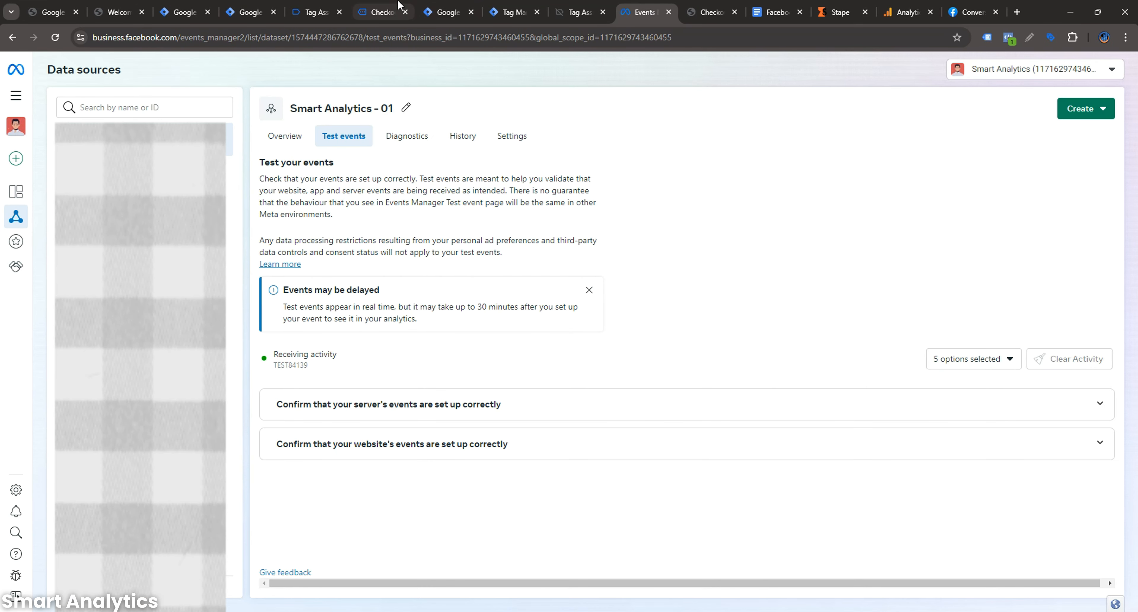
click(382, 12)
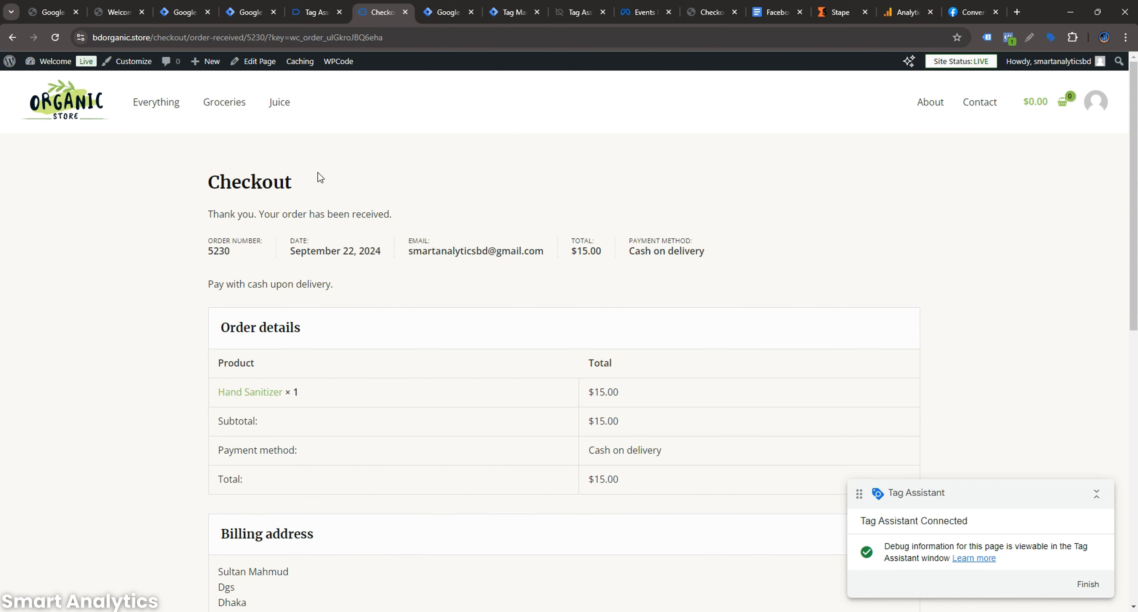
click(512, 12)
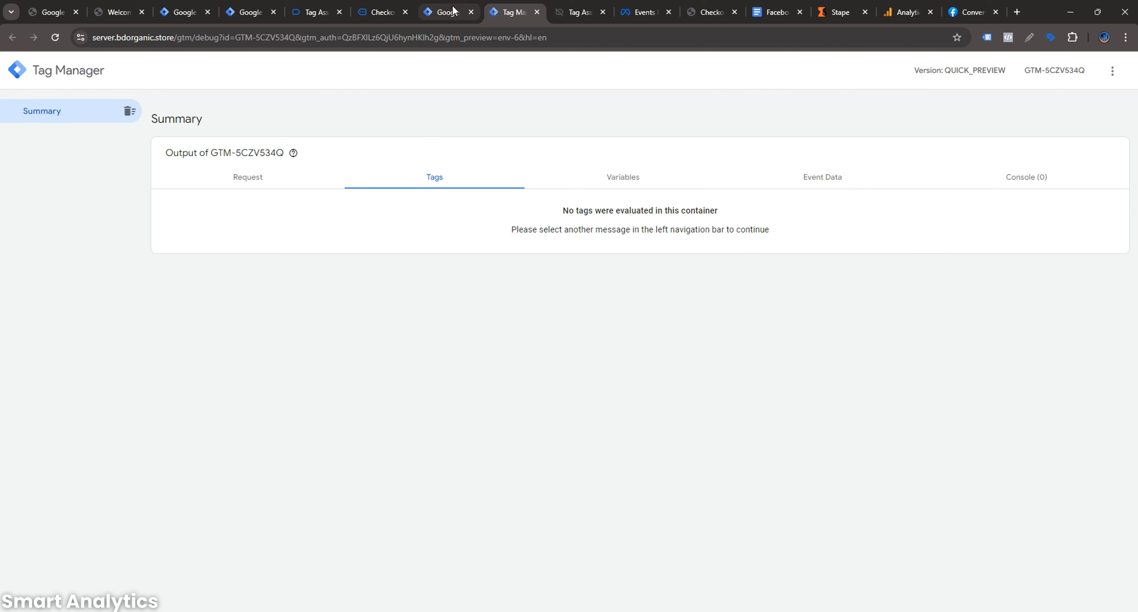
- Create a new transformation of type Exclude parameters in the Tag Manager server container
click(449, 12)
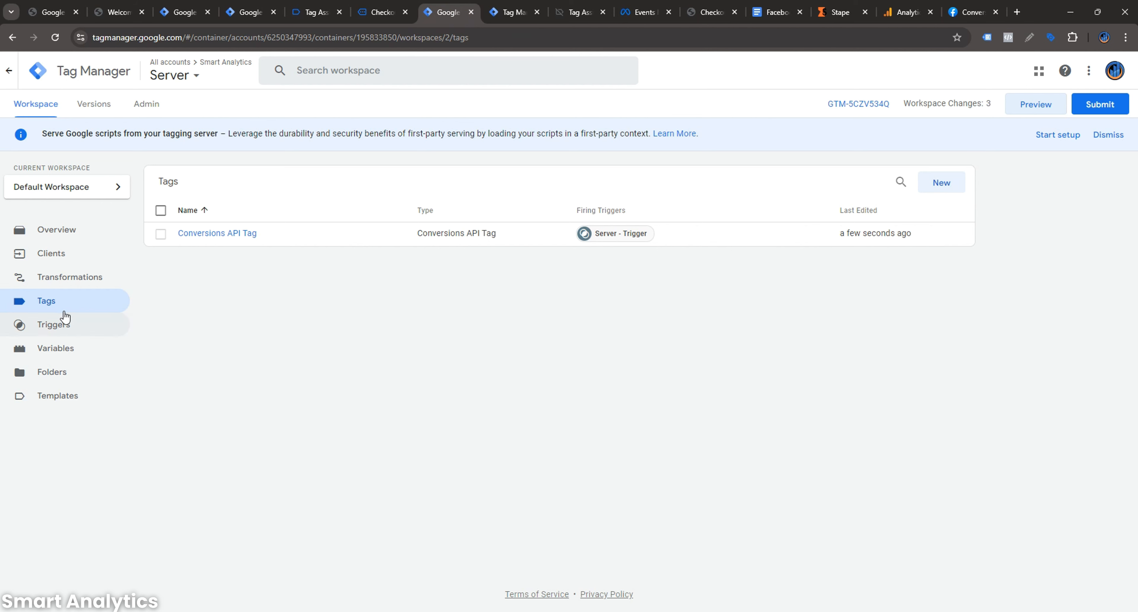
click(79, 284)
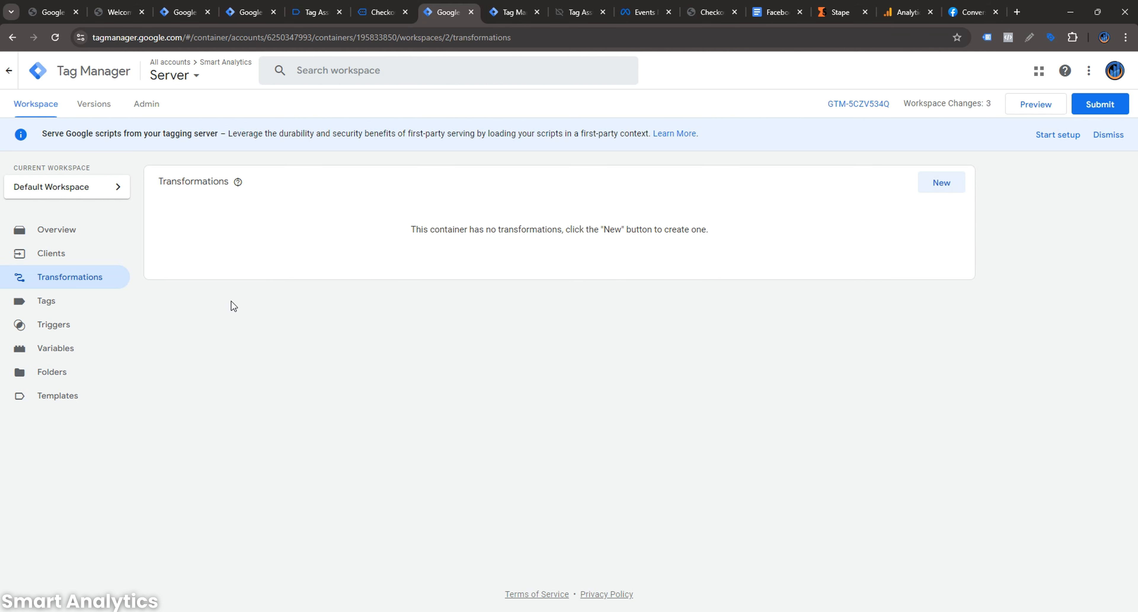
click(937, 189)
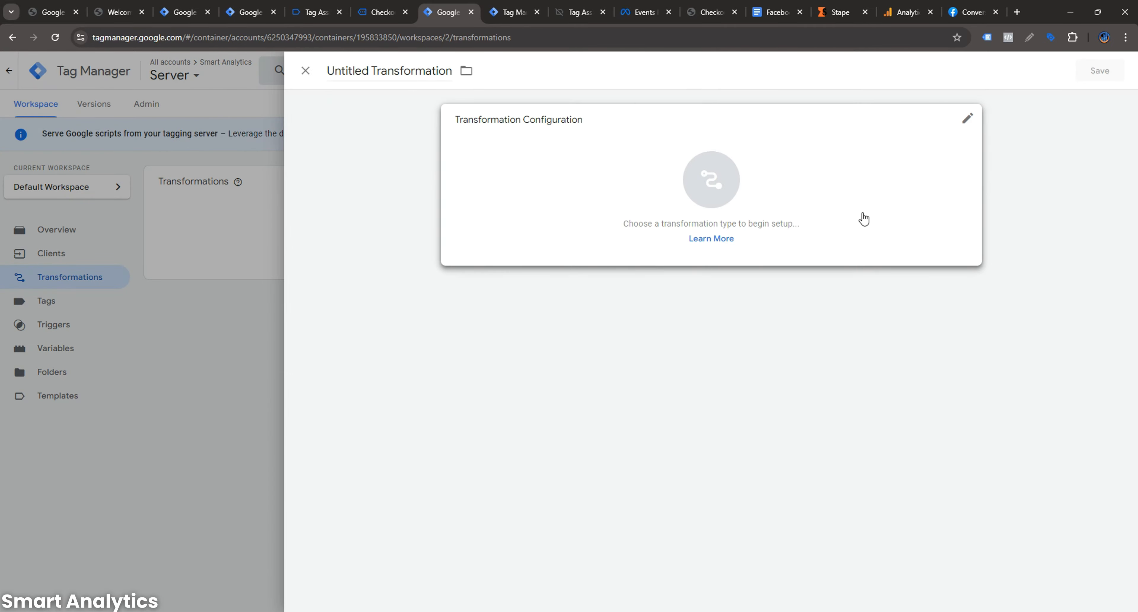
click(854, 202)
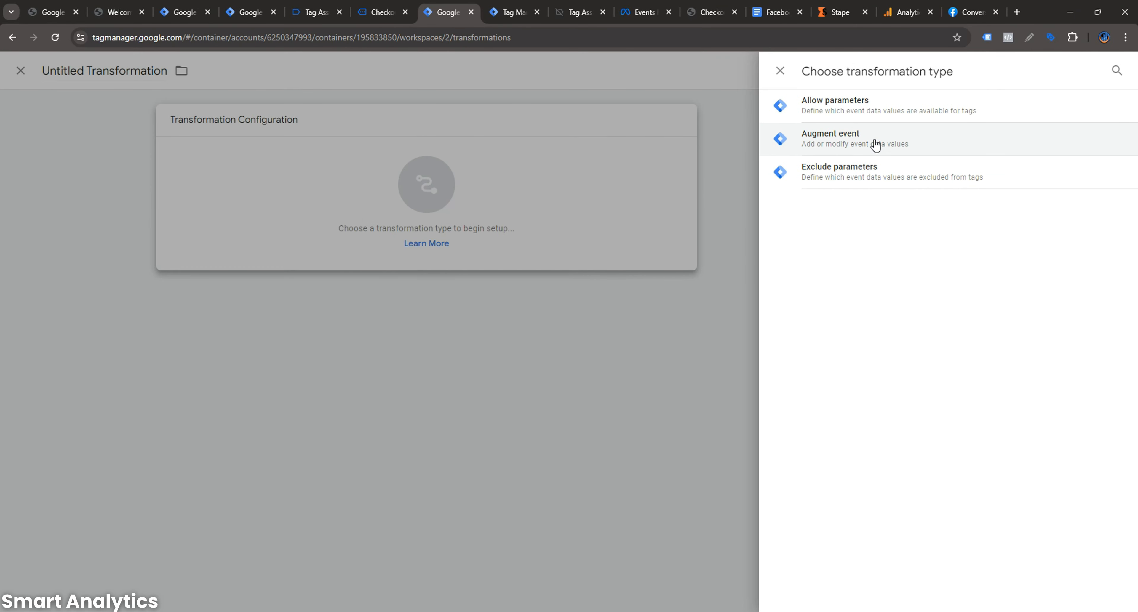
click(872, 176)
- List items, coupon, tax and shipping as the parameters to exclude in the new transformation
click(503, 250)
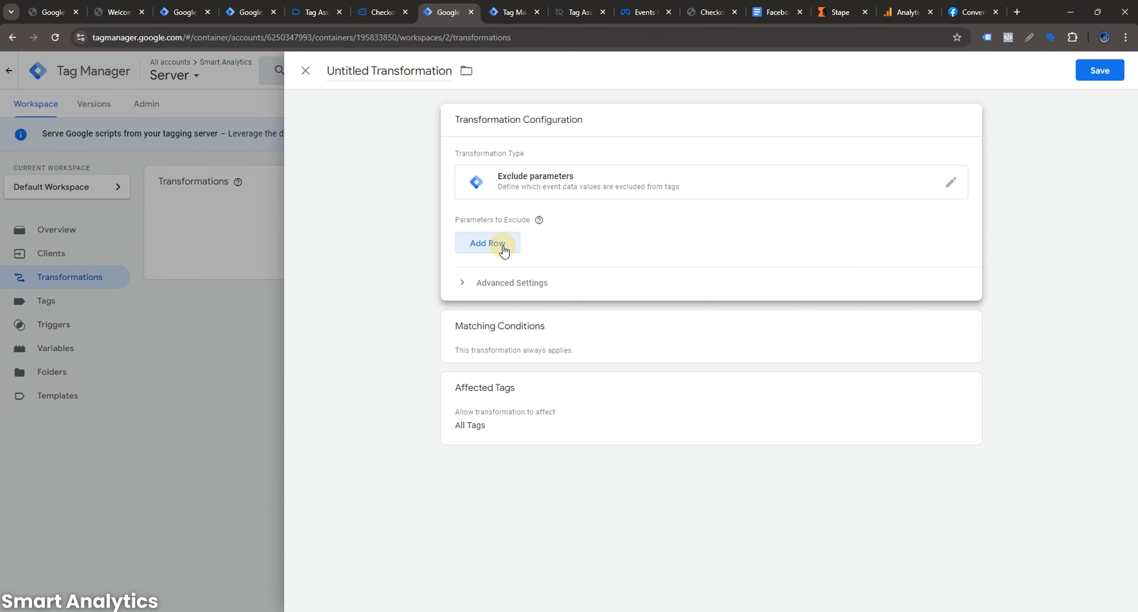
click(497, 272)
click(492, 300)
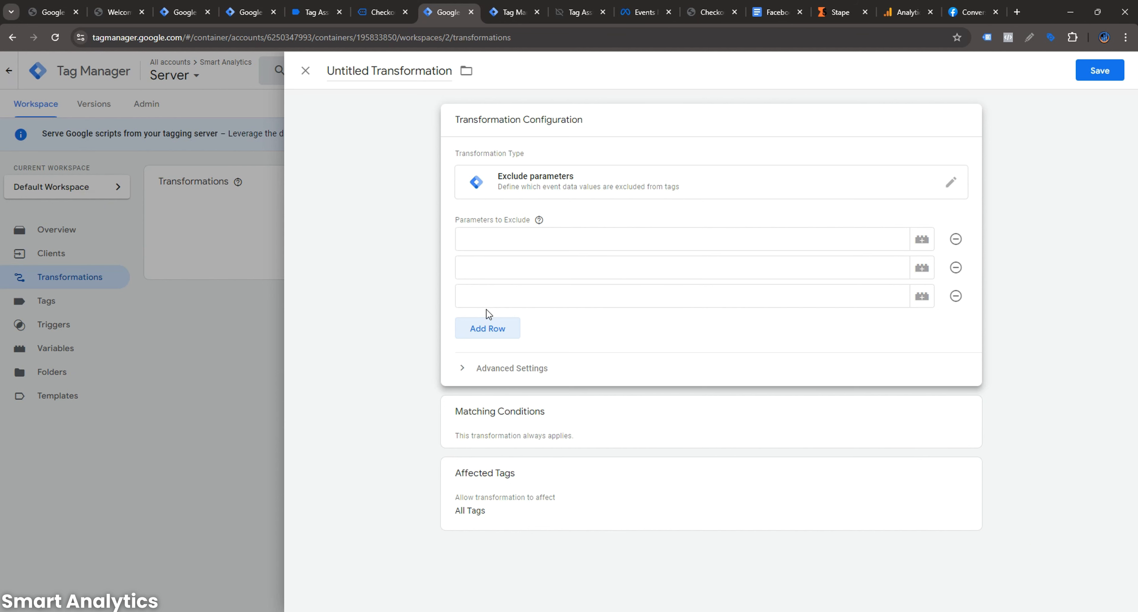
click(518, 239)
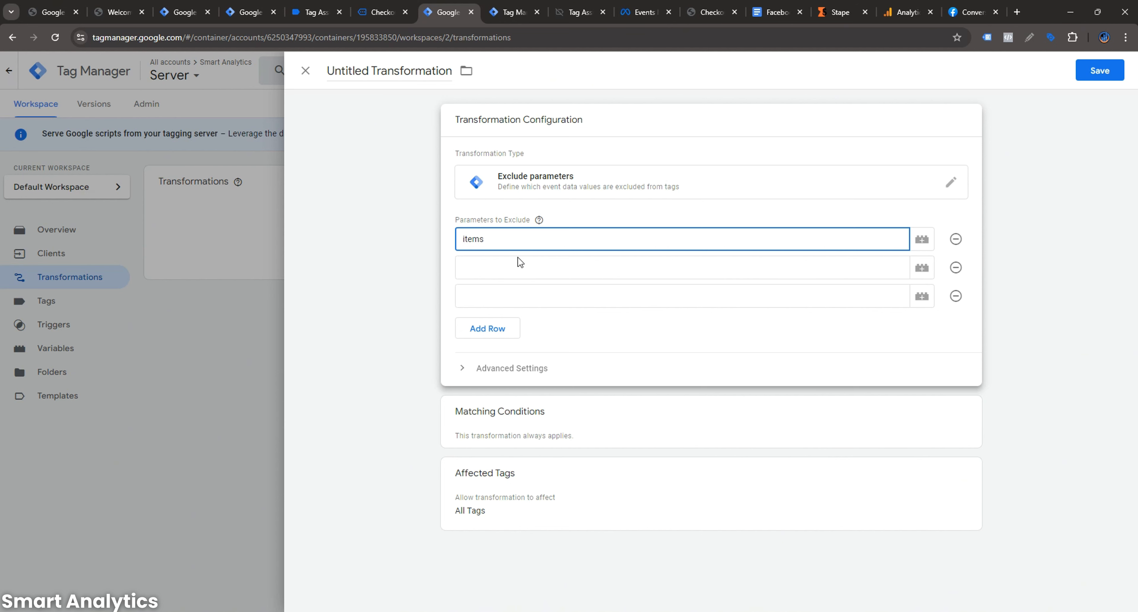
click(505, 271)
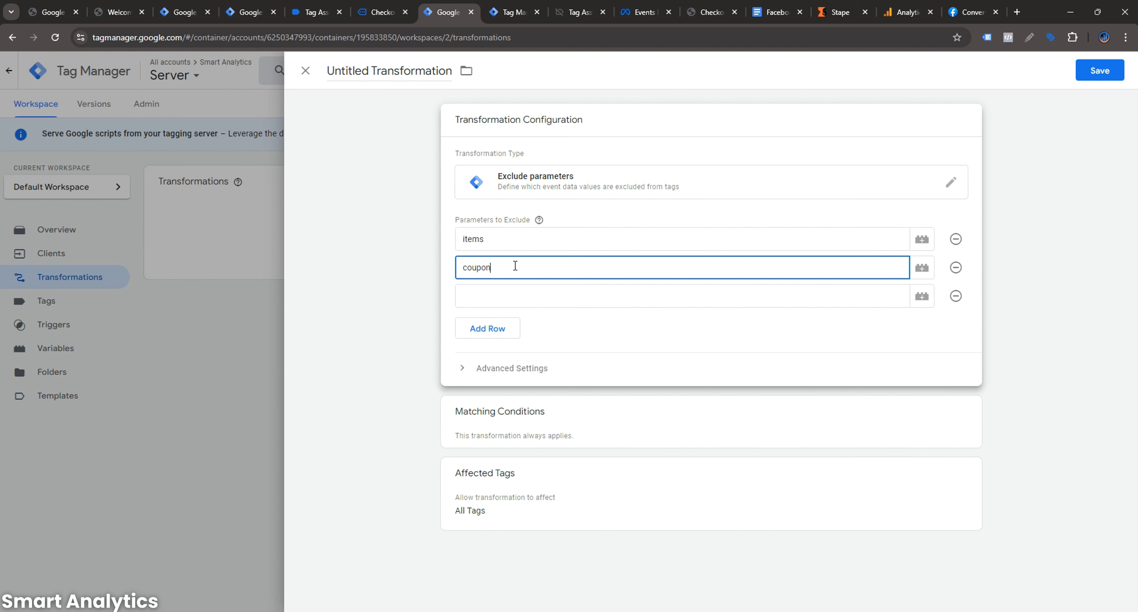
click(515, 297)
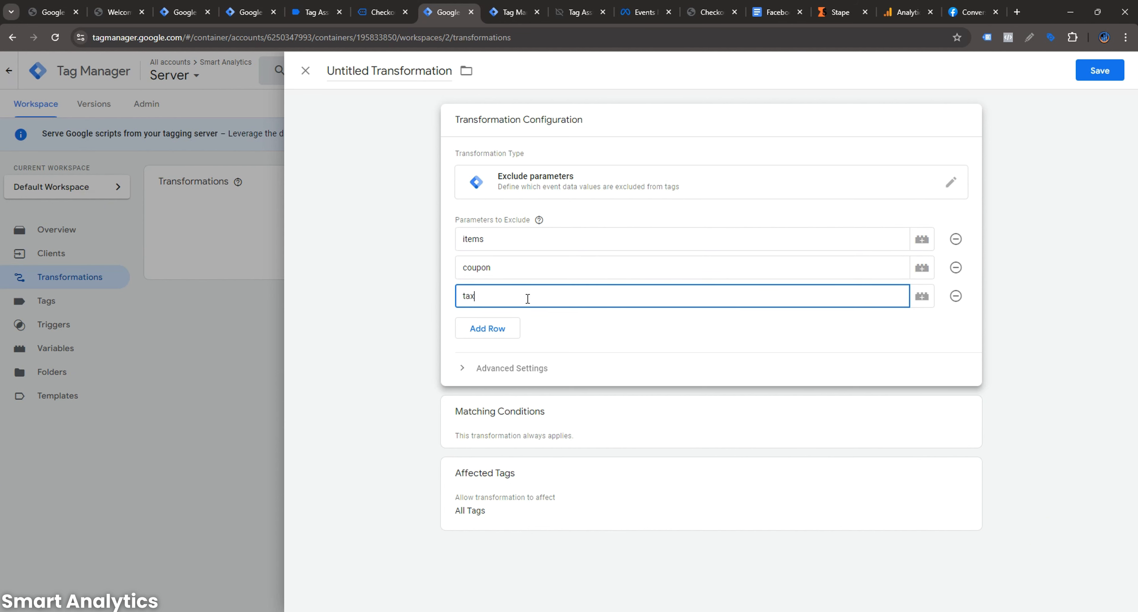
click(501, 329)
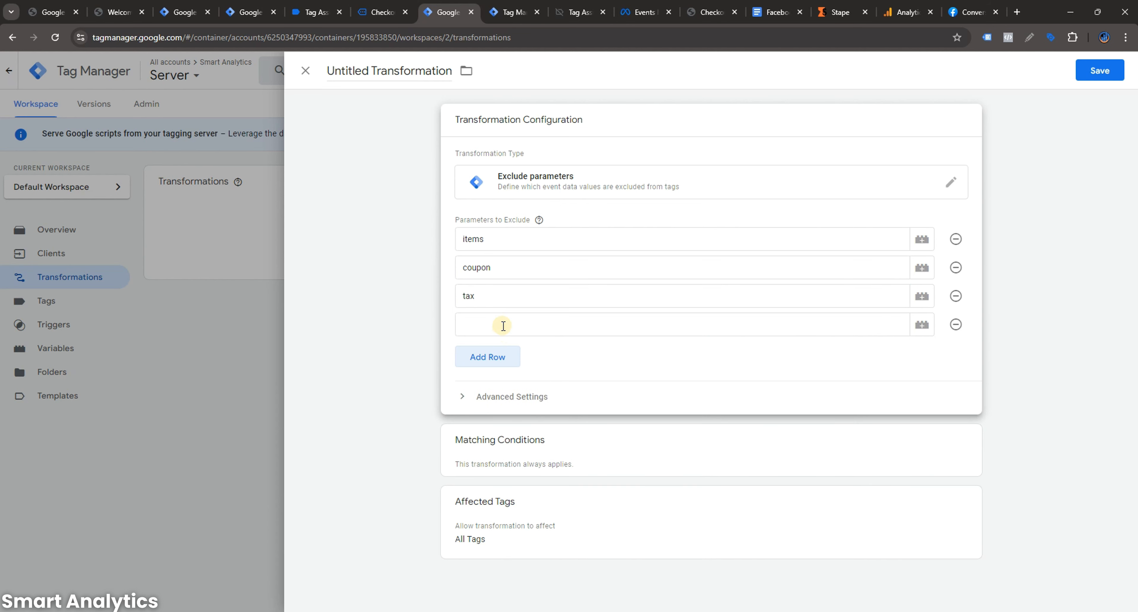
click(503, 325)
text(shipping)
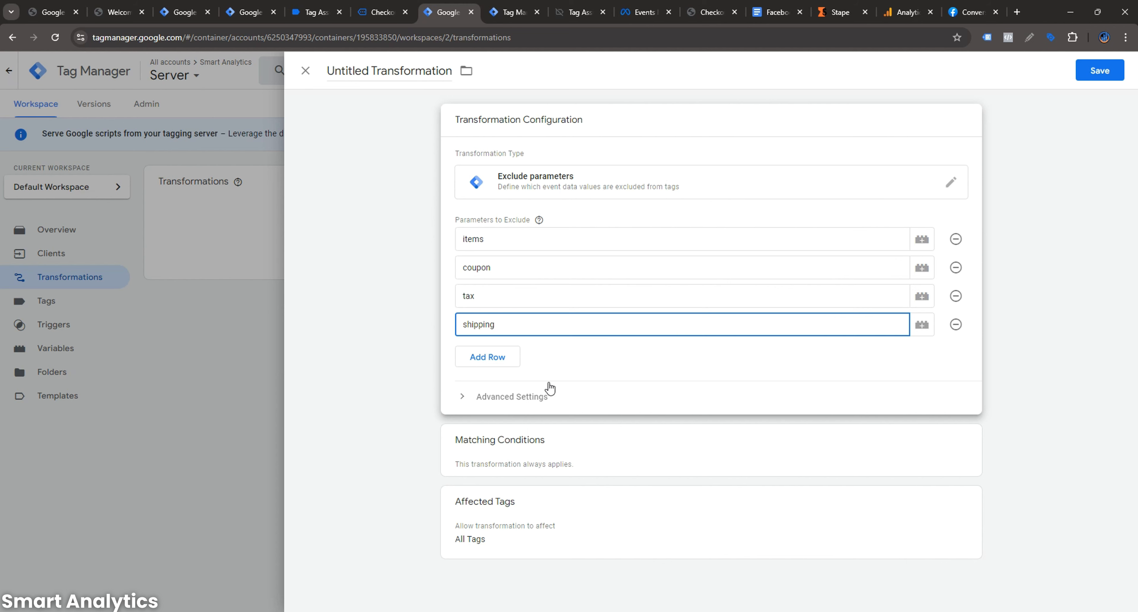
click(539, 398)
click(556, 397)
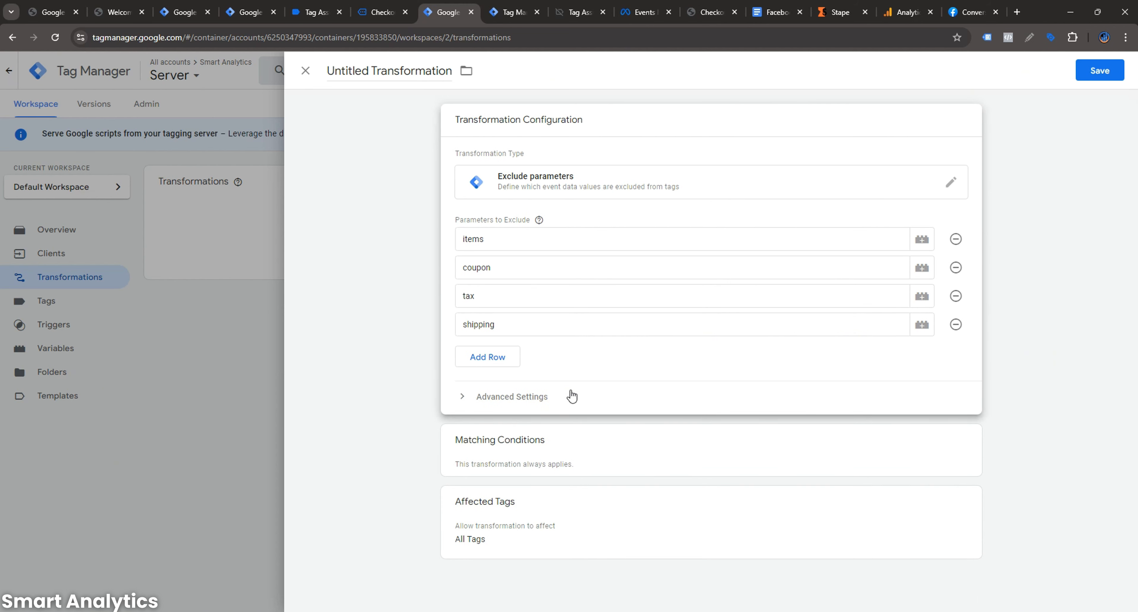
click(560, 451)
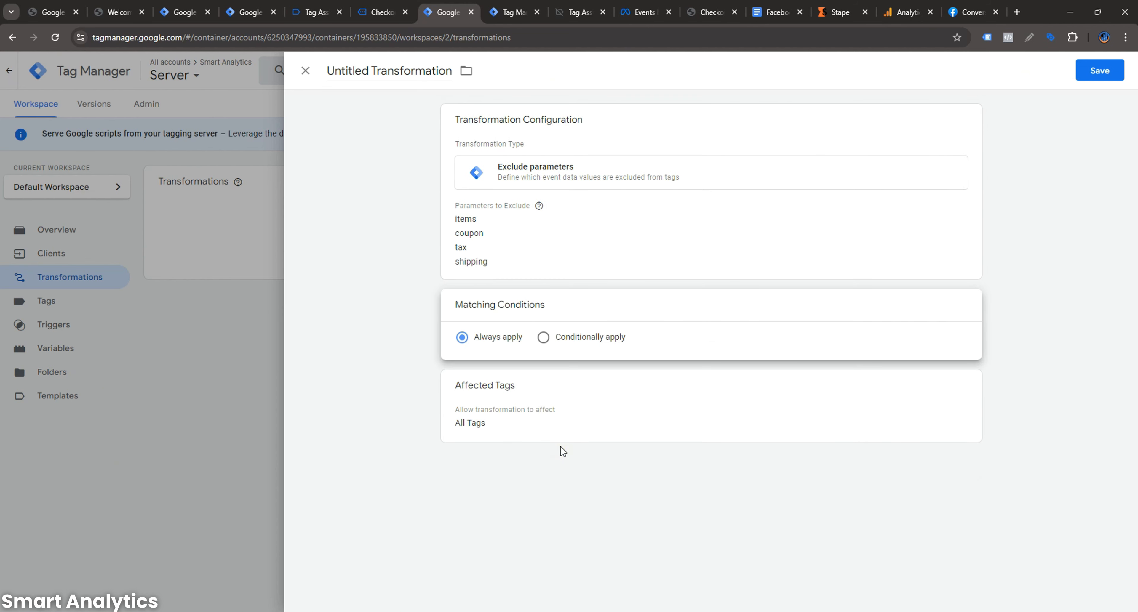
click(573, 338)
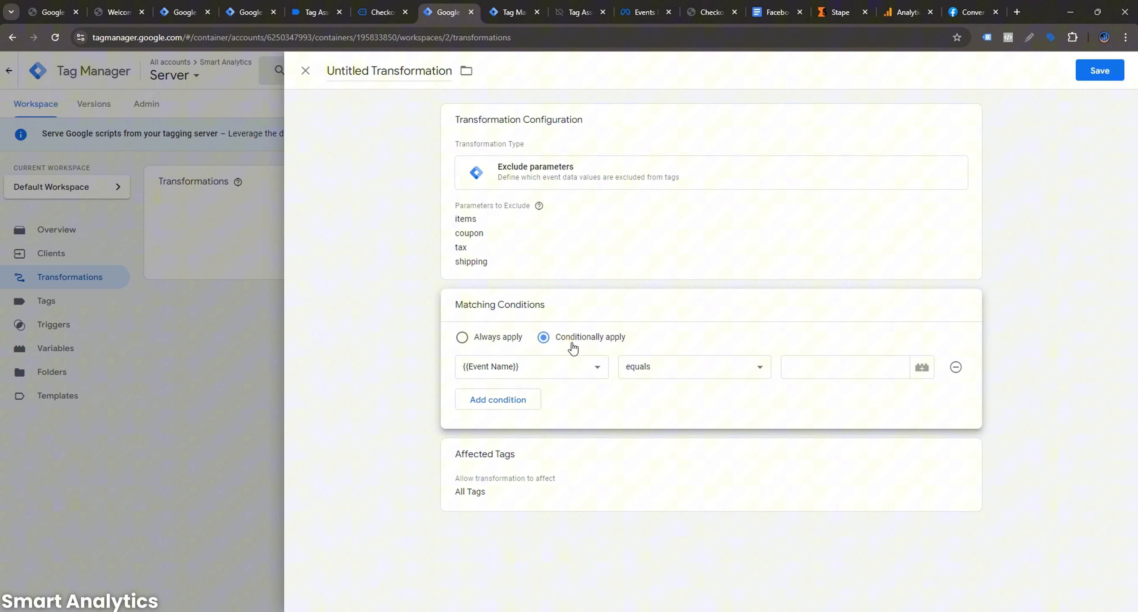
click(511, 339)
- Limit the transformation's affected tags to Some and include the Conversions API Tag
click(572, 409)
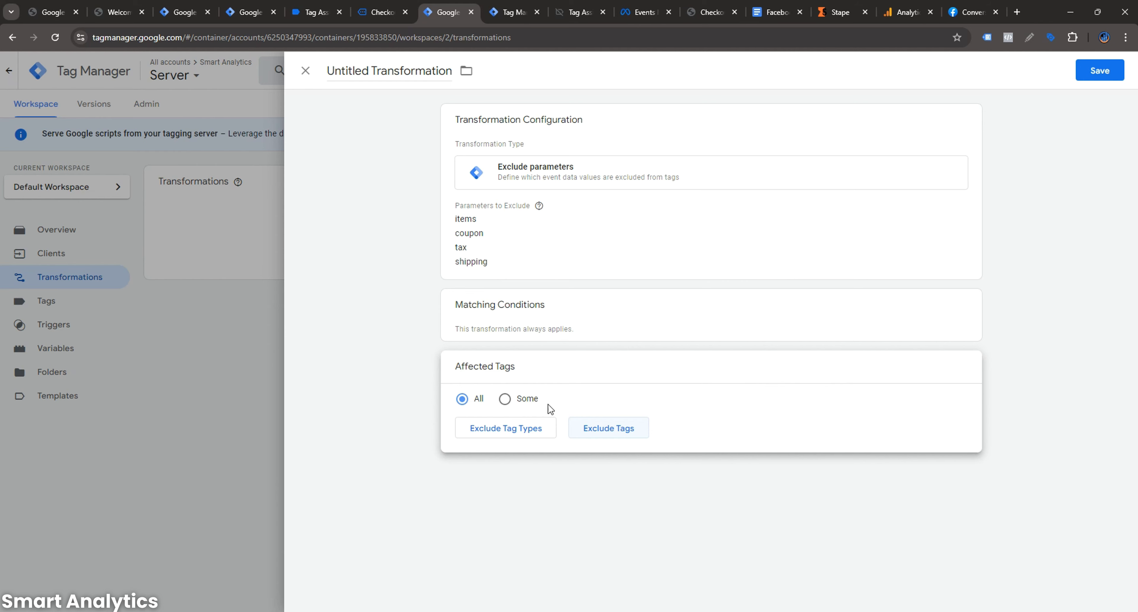
click(525, 399)
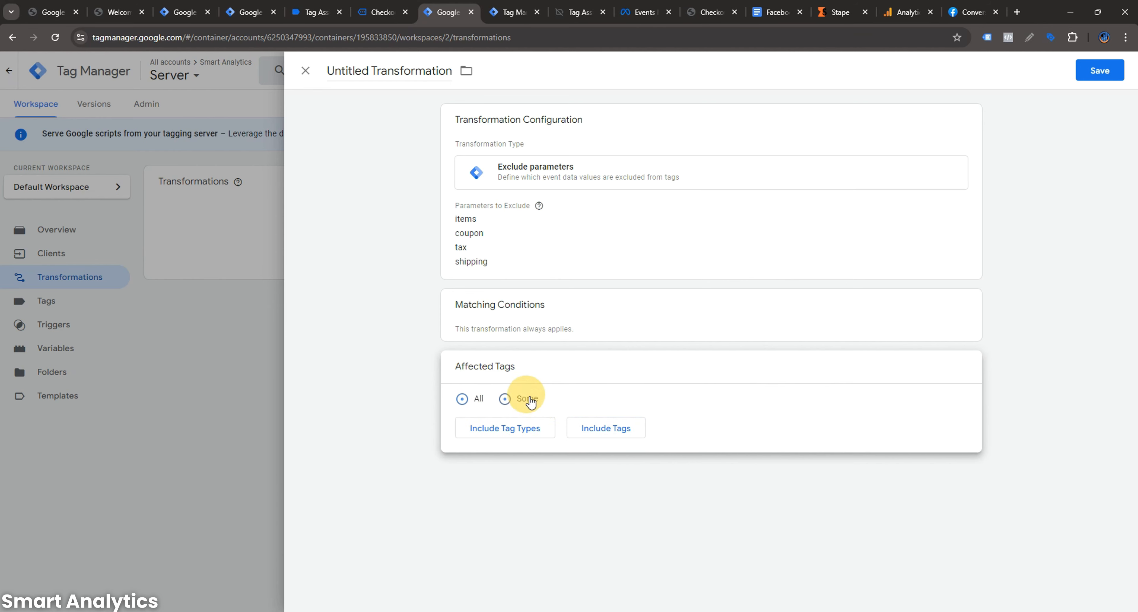
click(598, 431)
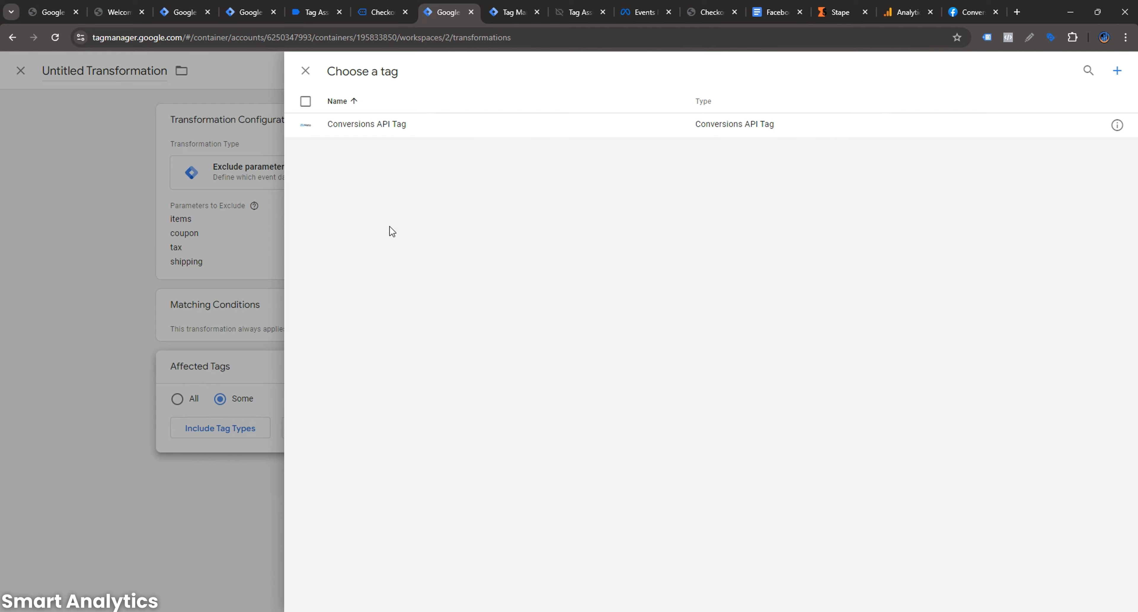
click(403, 125)
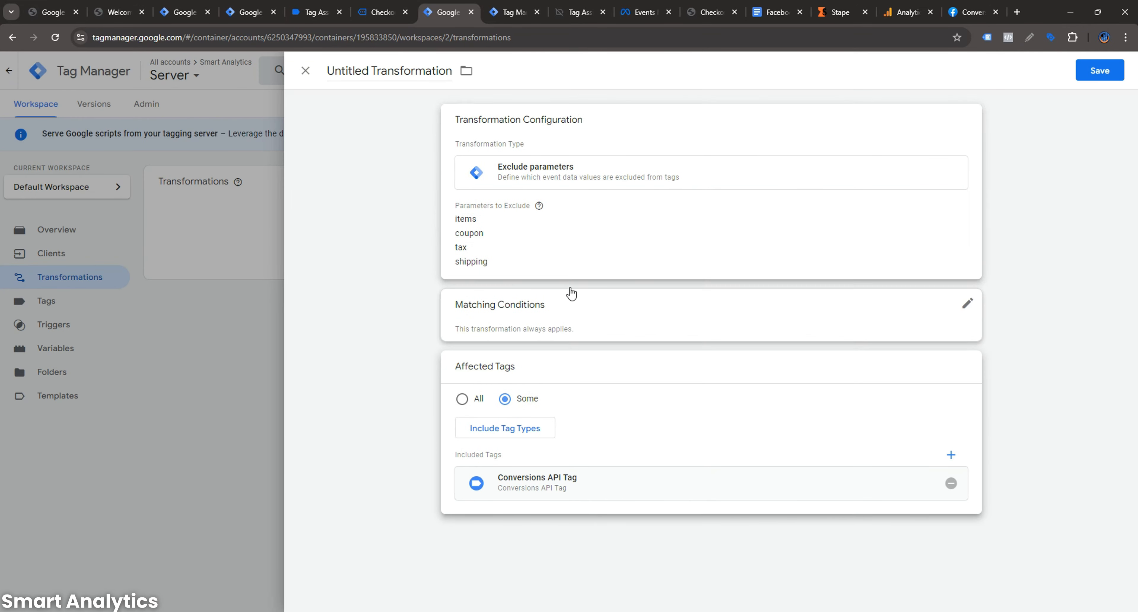
- Save the transformation under the name "FB - Transformation" and go to the server container's list of tags
drag(369, 69, 323, 83)
text(F)
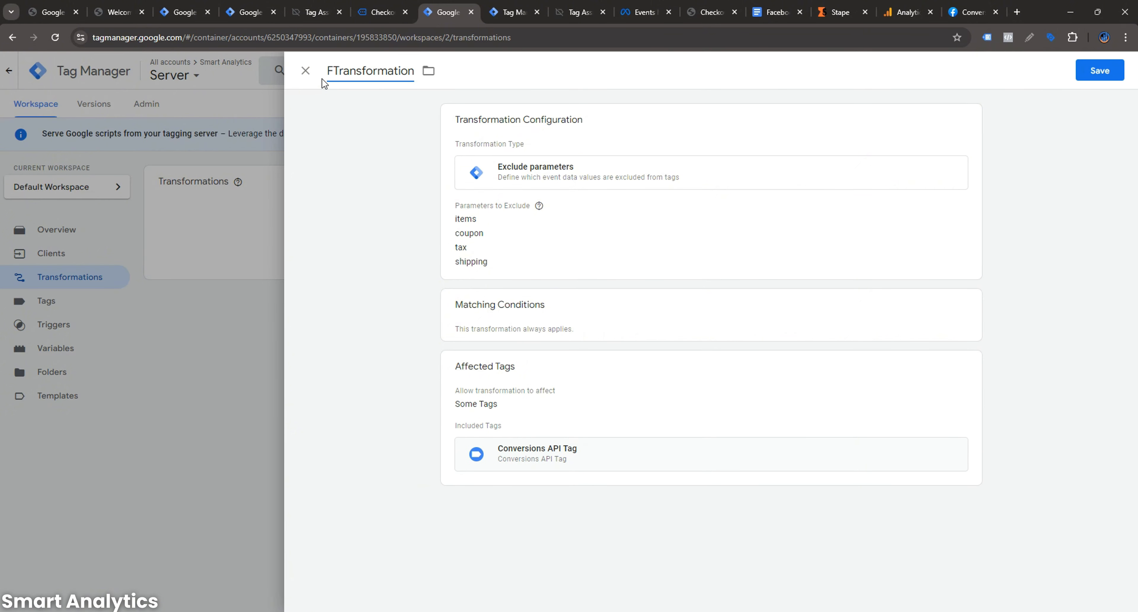
text(B -)
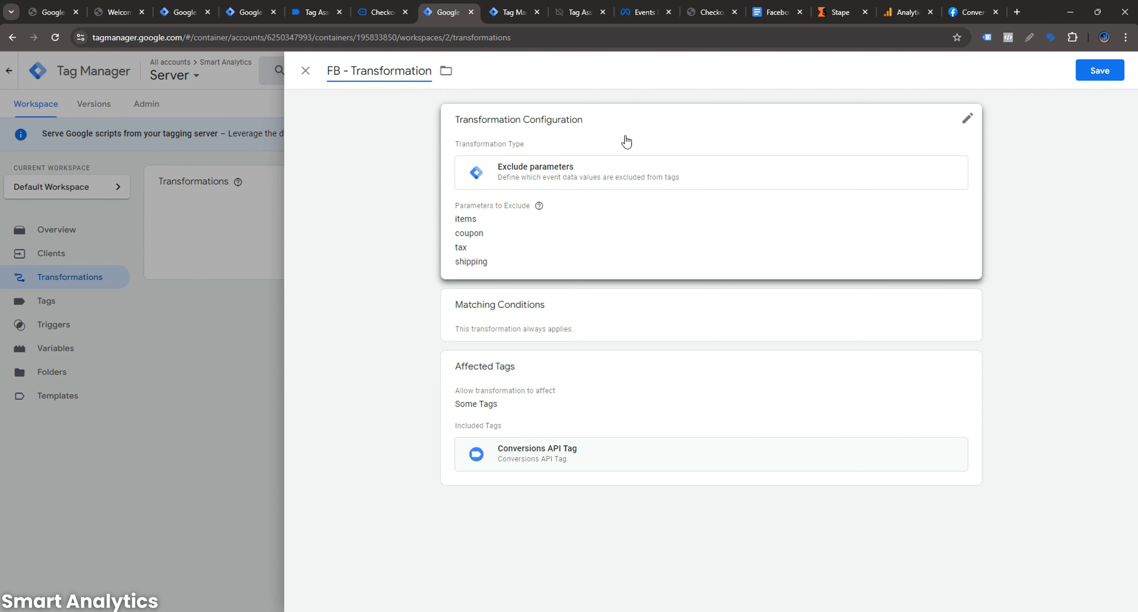
click(1103, 72)
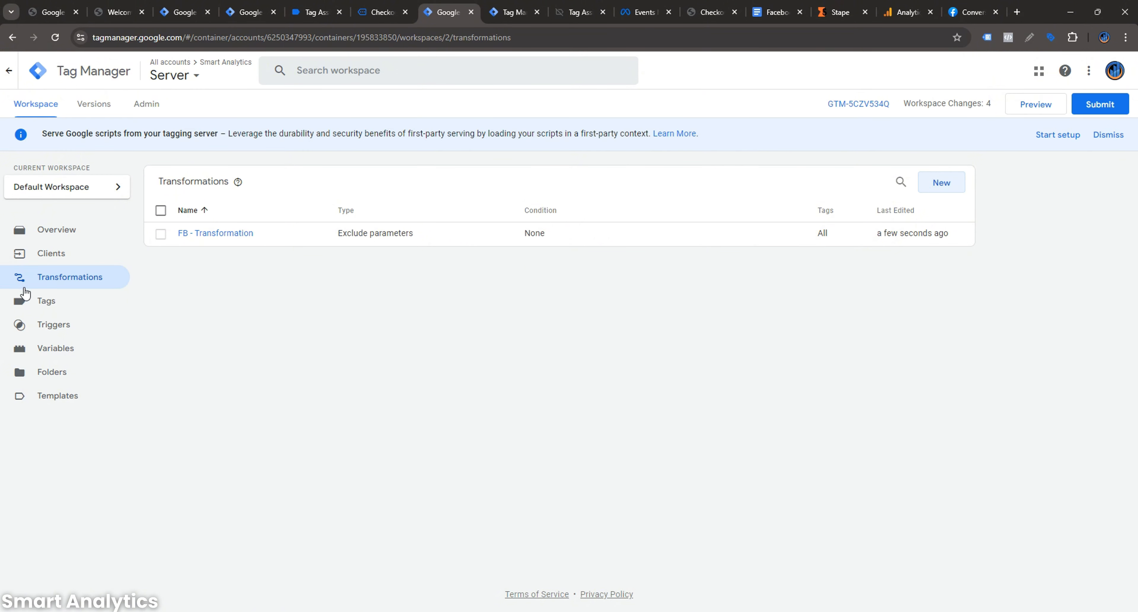
click(46, 308)
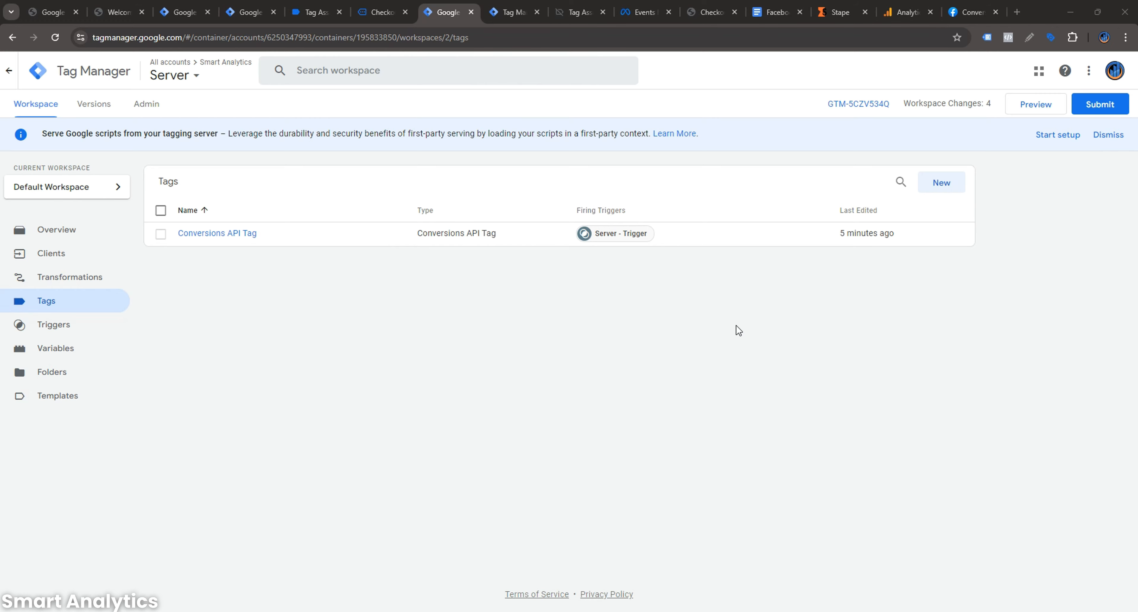
click(942, 183)
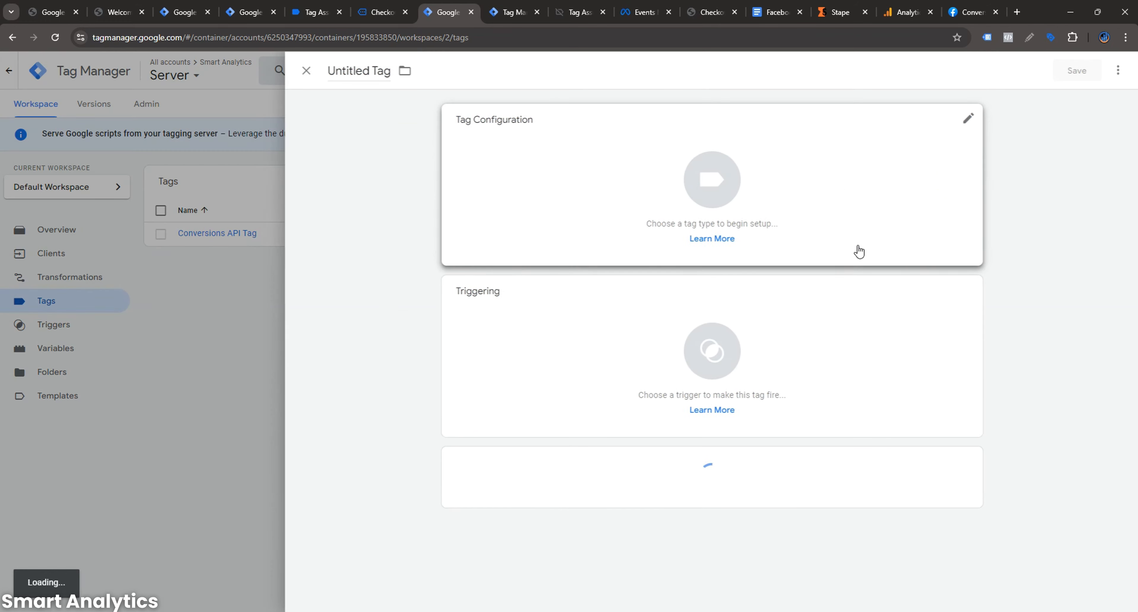
click(843, 193)
click(853, 179)
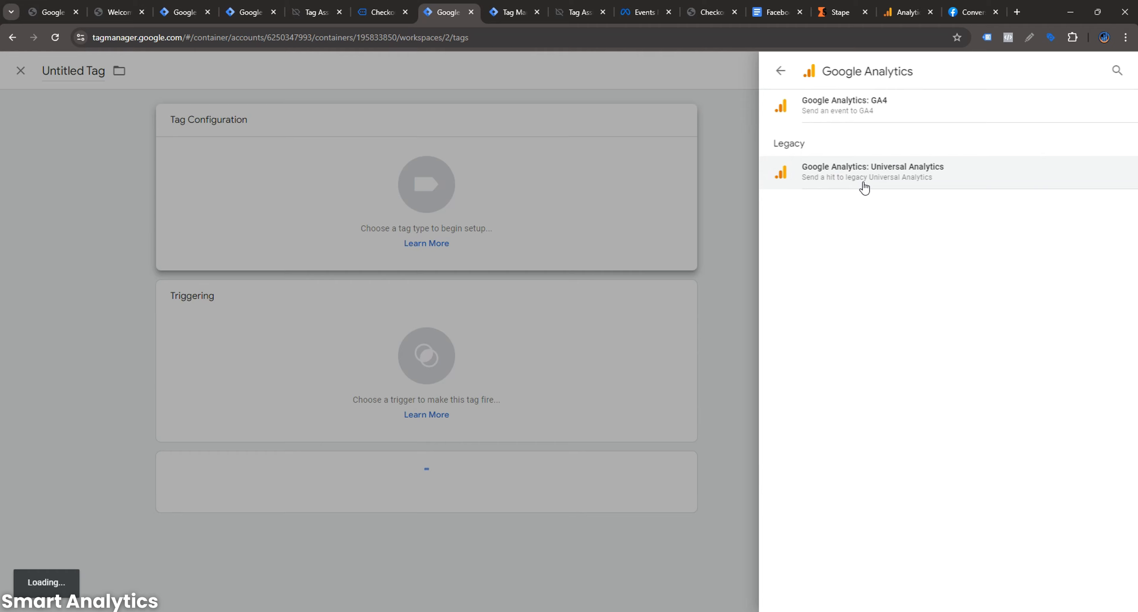
double_click(878, 176)
click(670, 213)
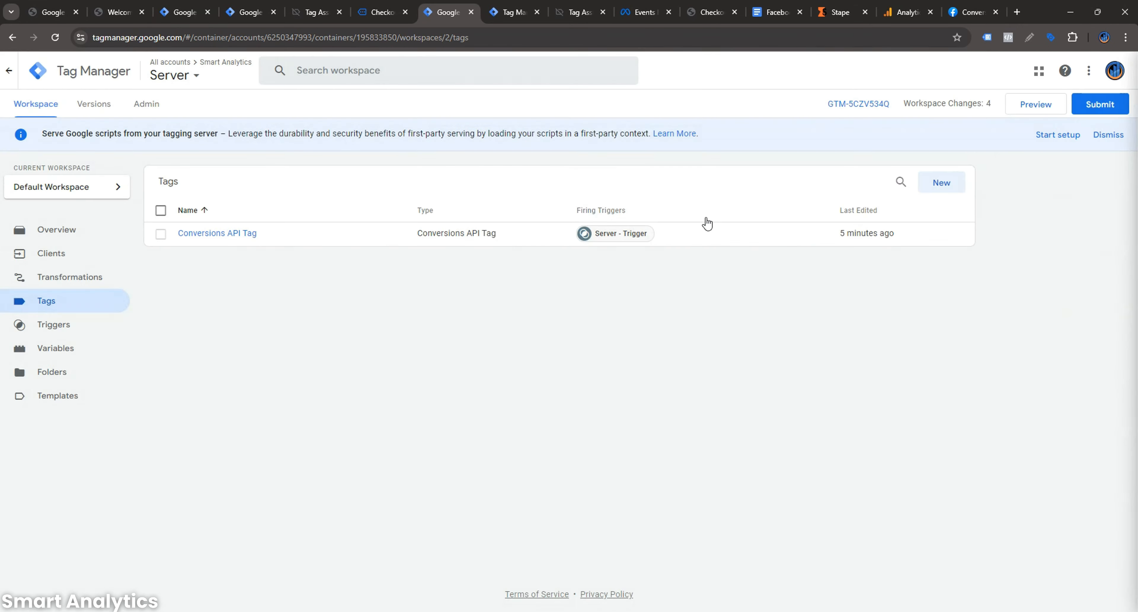
- Create a new tag of type Google Analytics: GA4 in the server container
click(954, 188)
click(947, 197)
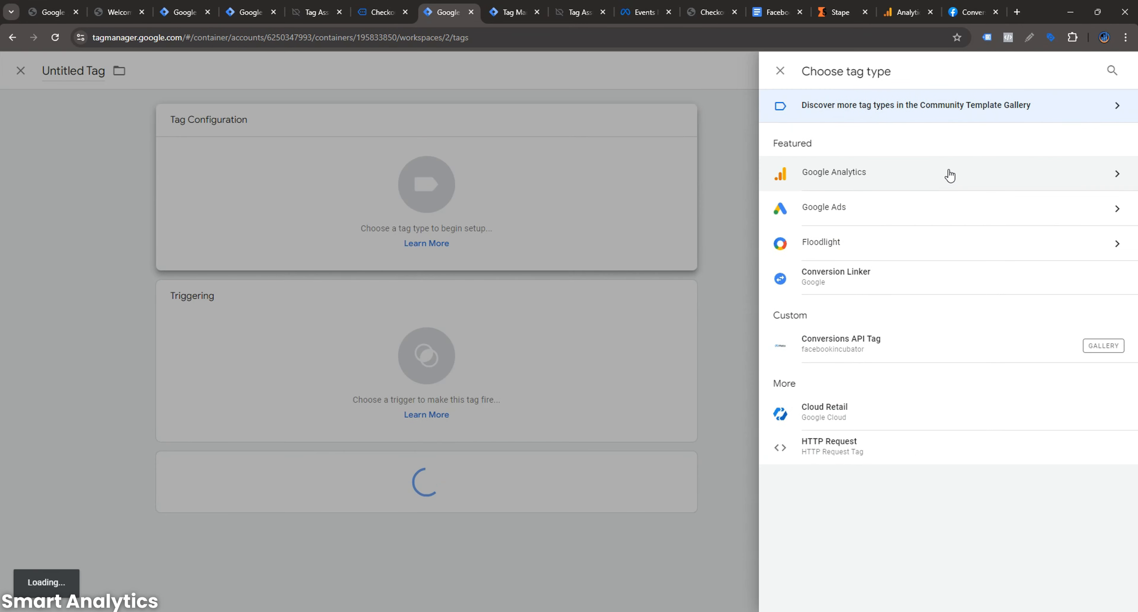
click(949, 175)
click(886, 109)
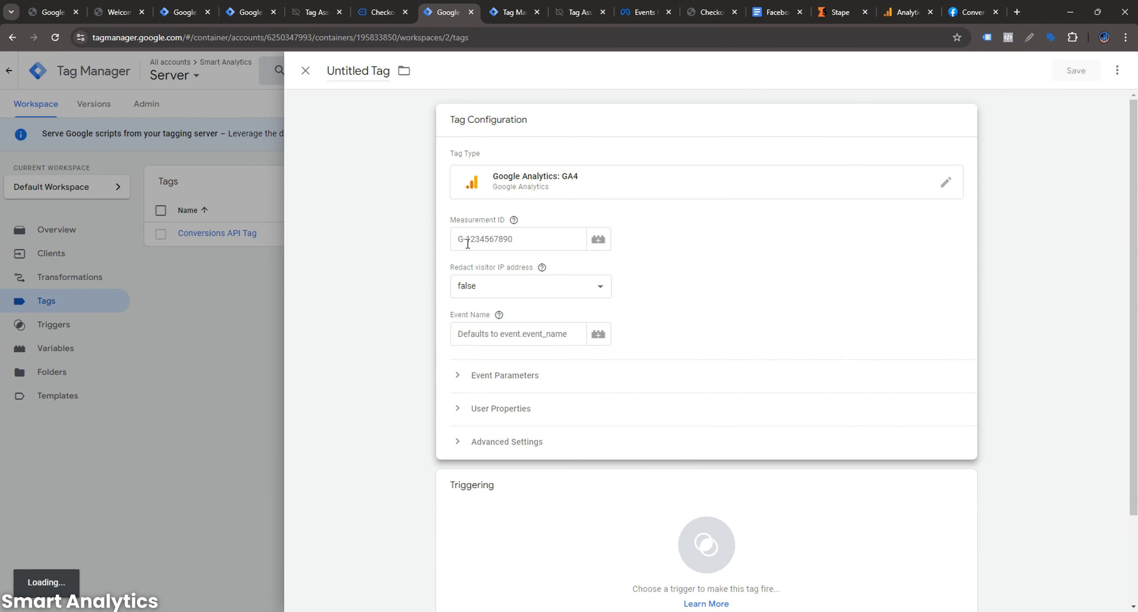
- Copy the measurement ID from the Server web stream in Google Analytics and enter it as the GA4 tag's Measurement ID in Tag Manager
click(467, 244)
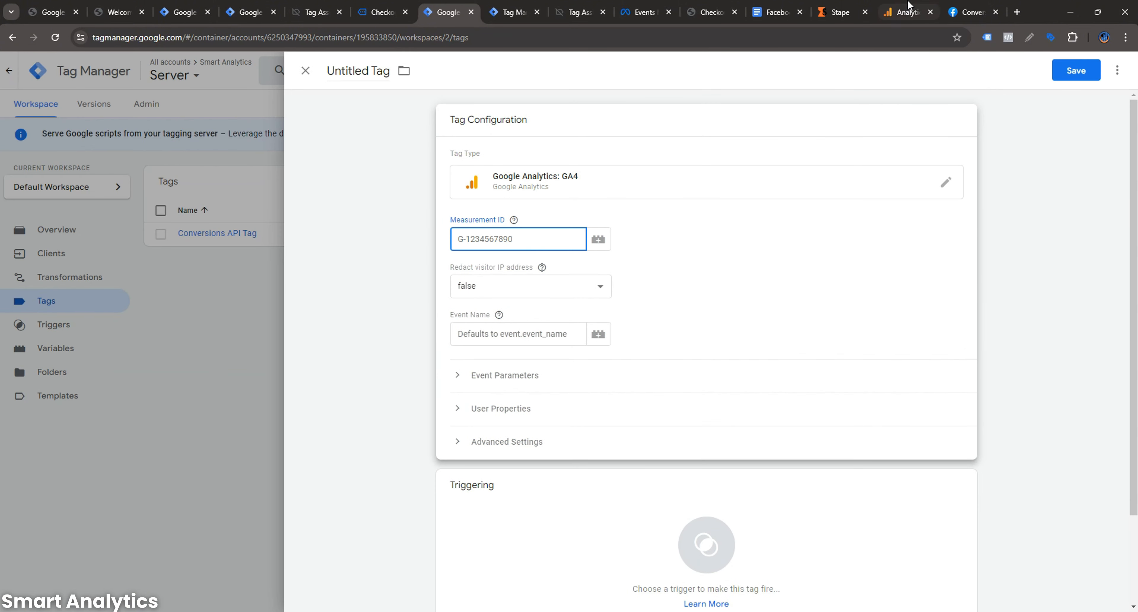
click(908, 12)
click(1024, 216)
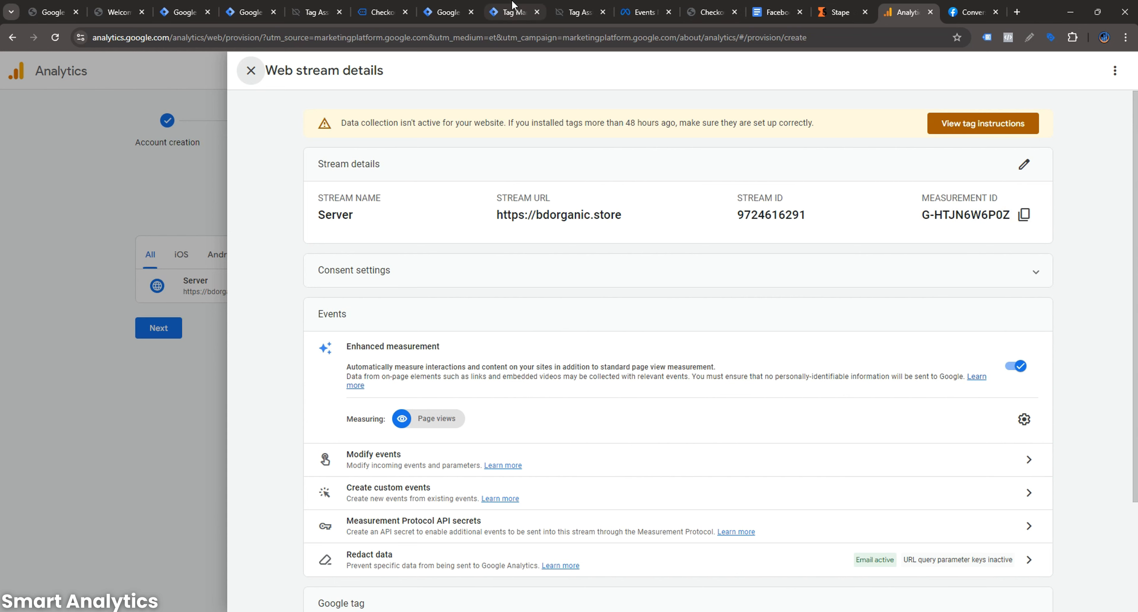
click(508, 12)
click(446, 12)
click(488, 239)
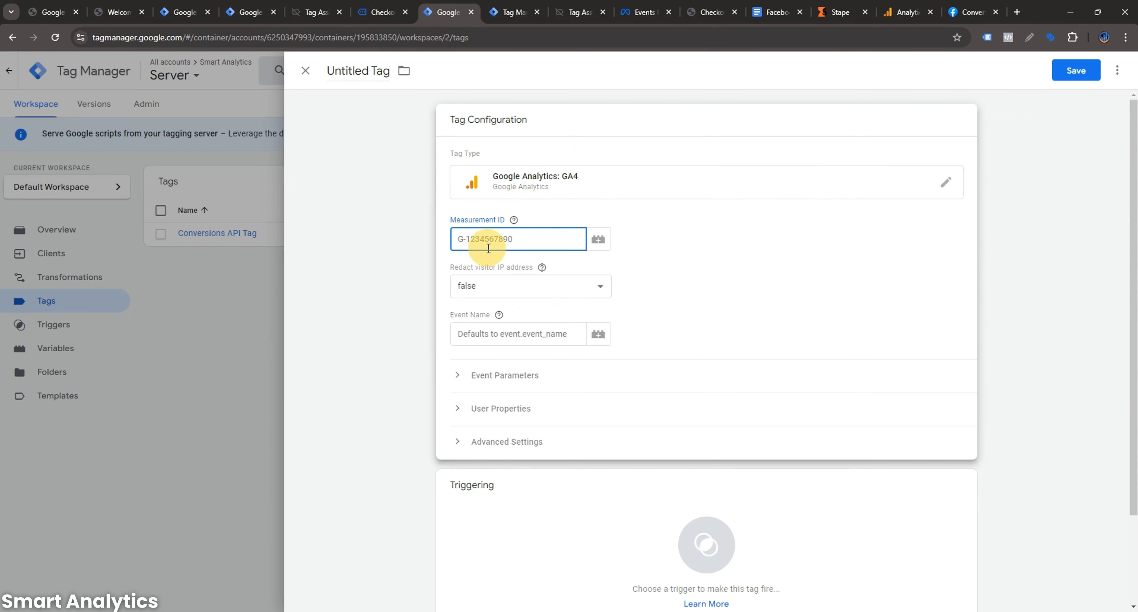
key(ctrl+v)
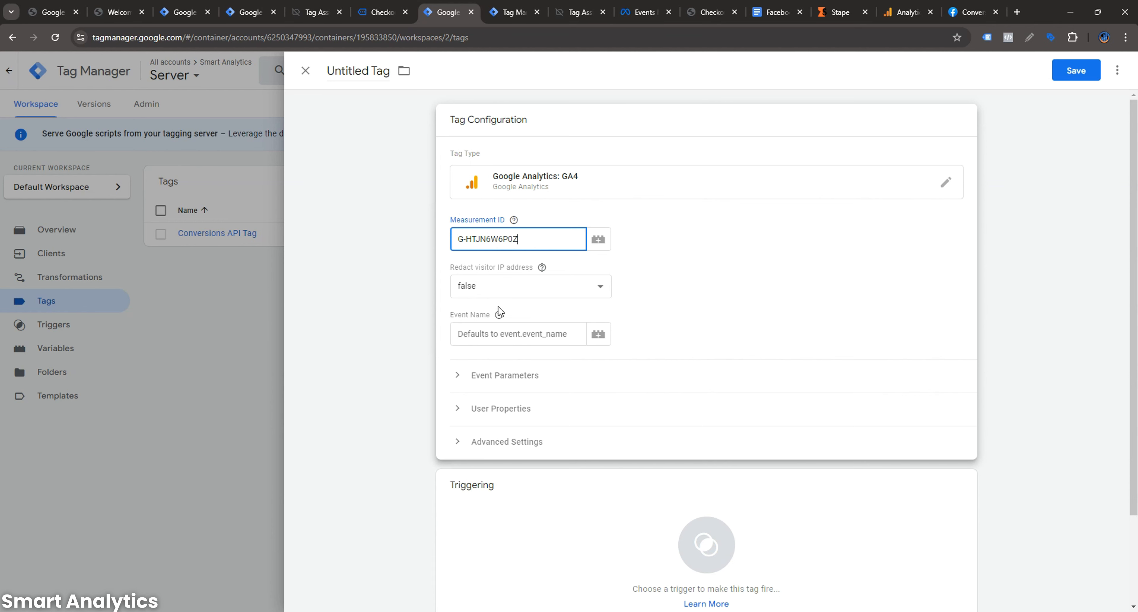
- Set the GA4 tag's Event Name to the {{Event Name}} variable
click(498, 315)
click(516, 338)
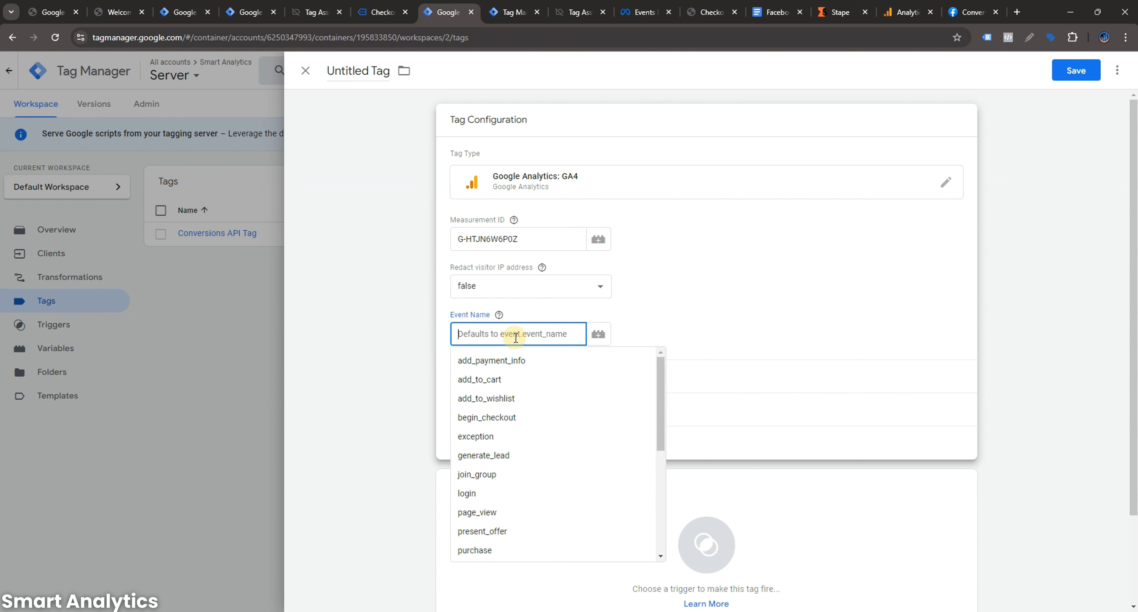
scroll(493, 380, down, 3)
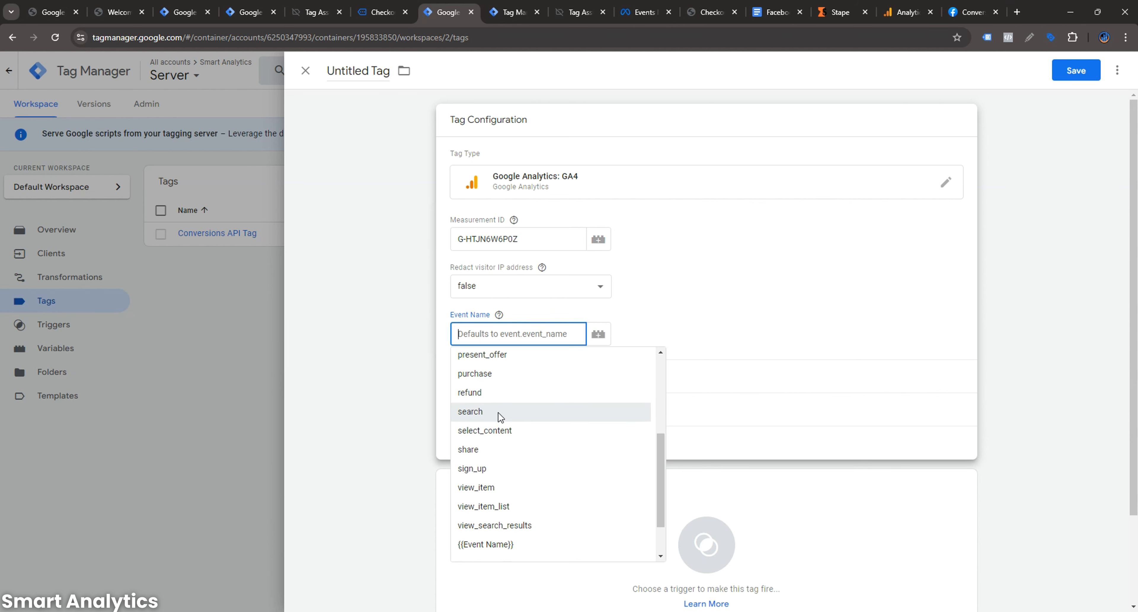
scroll(507, 407, down, 1)
scroll(510, 410, down, 1)
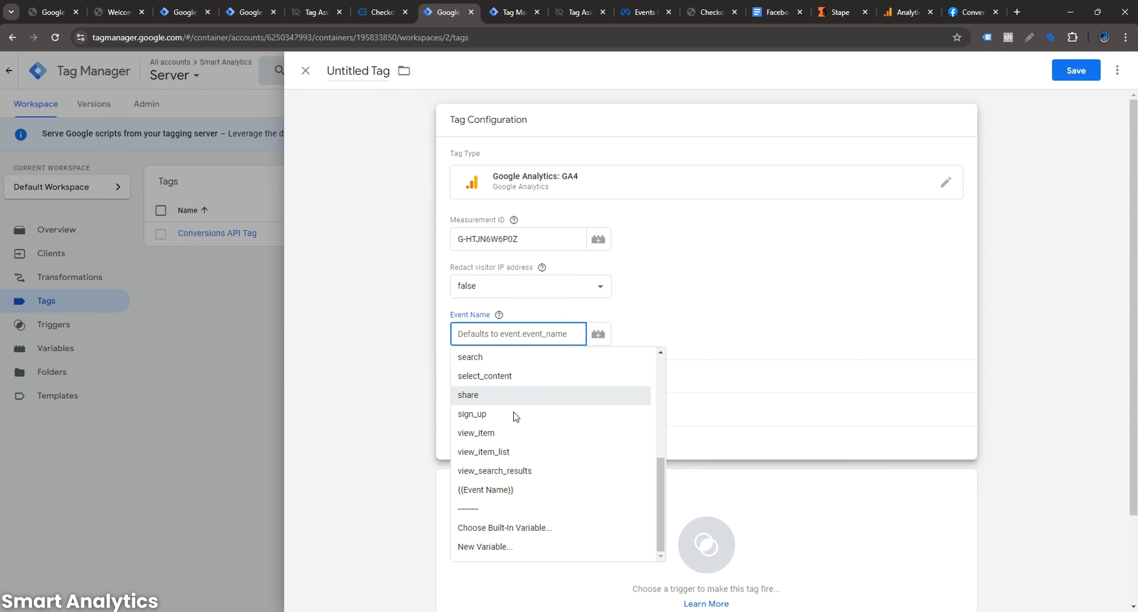
click(493, 499)
- Expand the GA4 tag's Event Parameters and assign "Server - Trigger" as its firing trigger
click(590, 388)
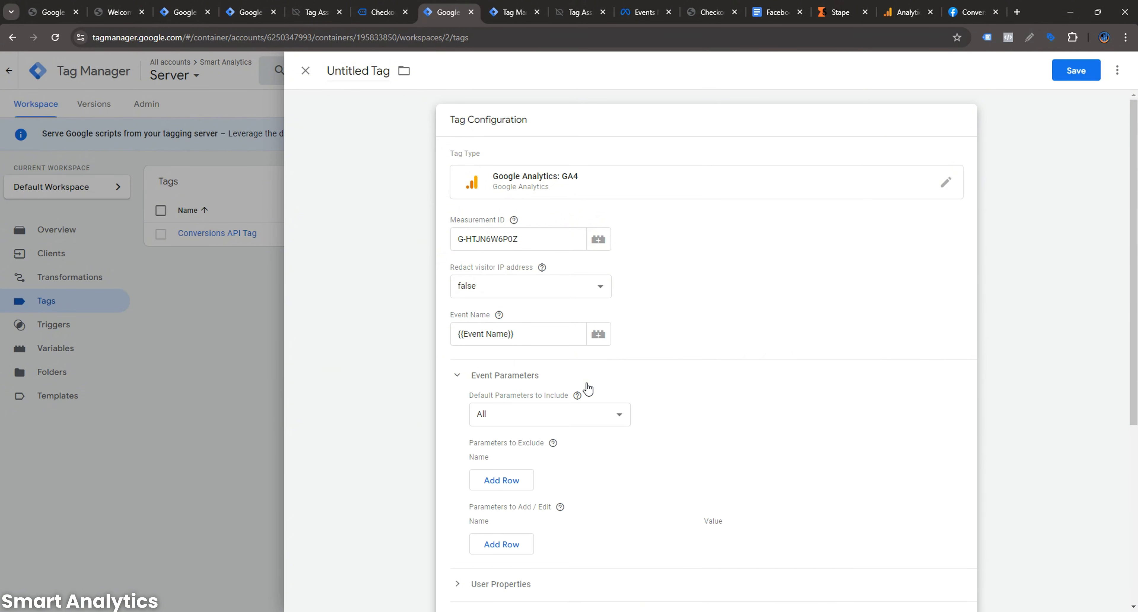
scroll(581, 425, down, 3)
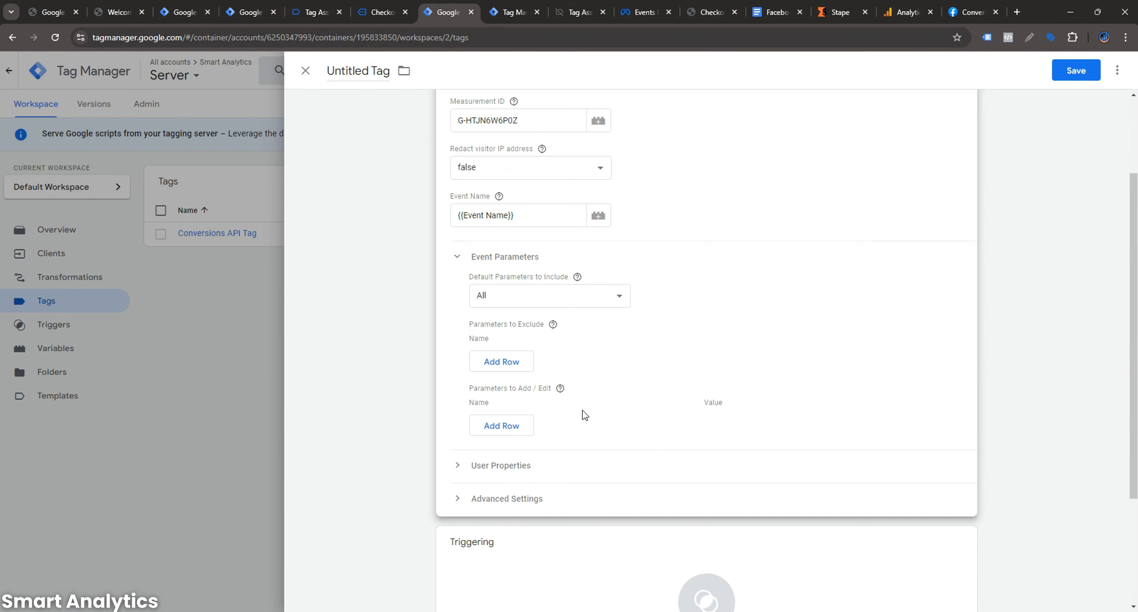
scroll(524, 373, down, 4)
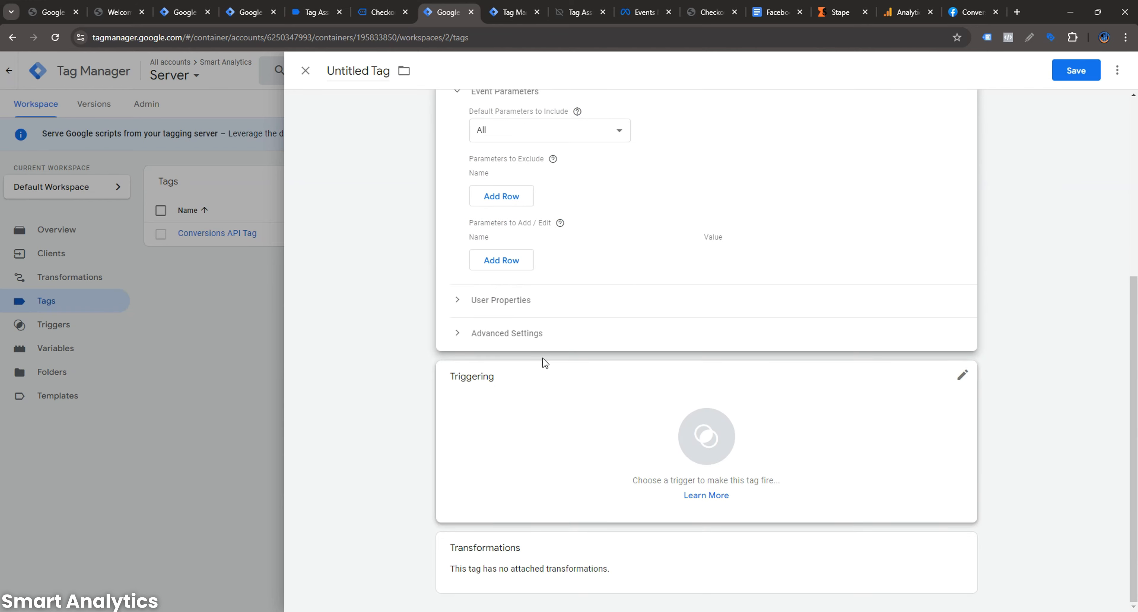
click(522, 304)
click(525, 305)
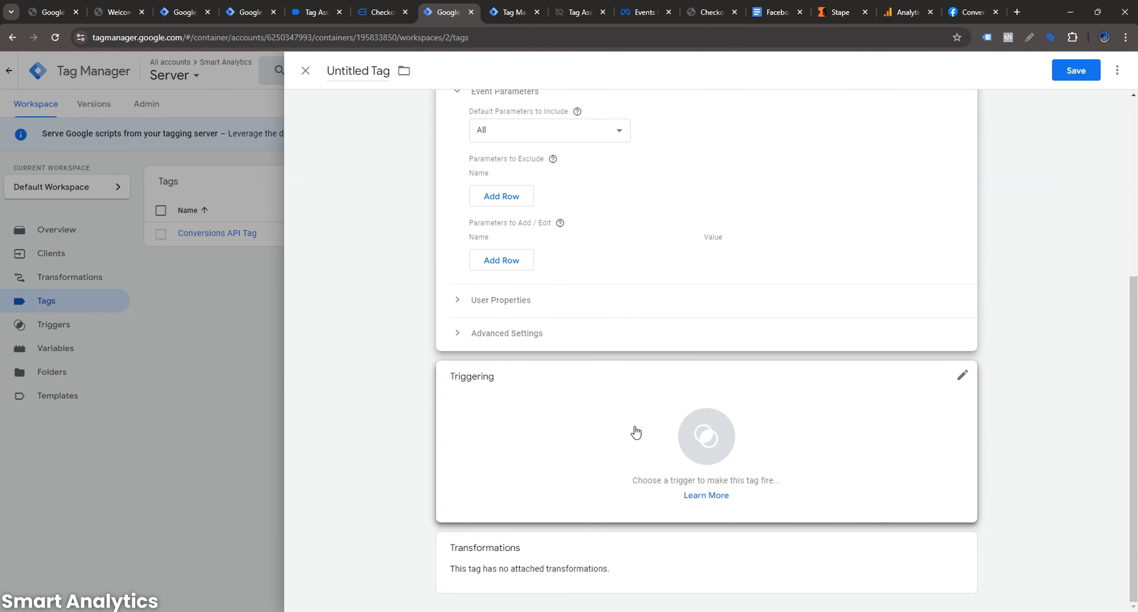
click(635, 401)
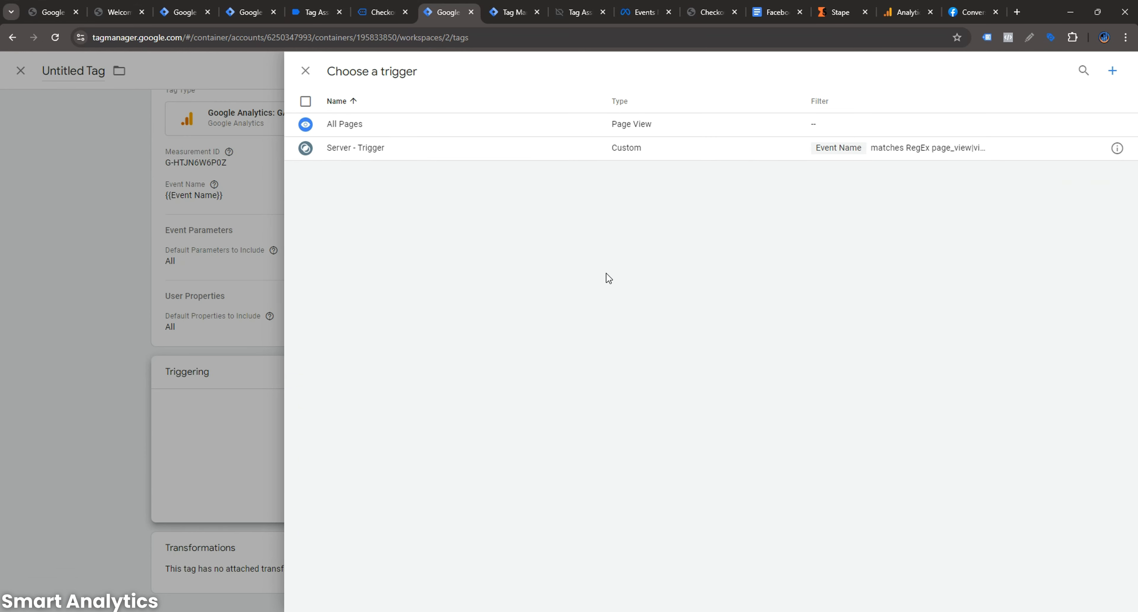
click(389, 149)
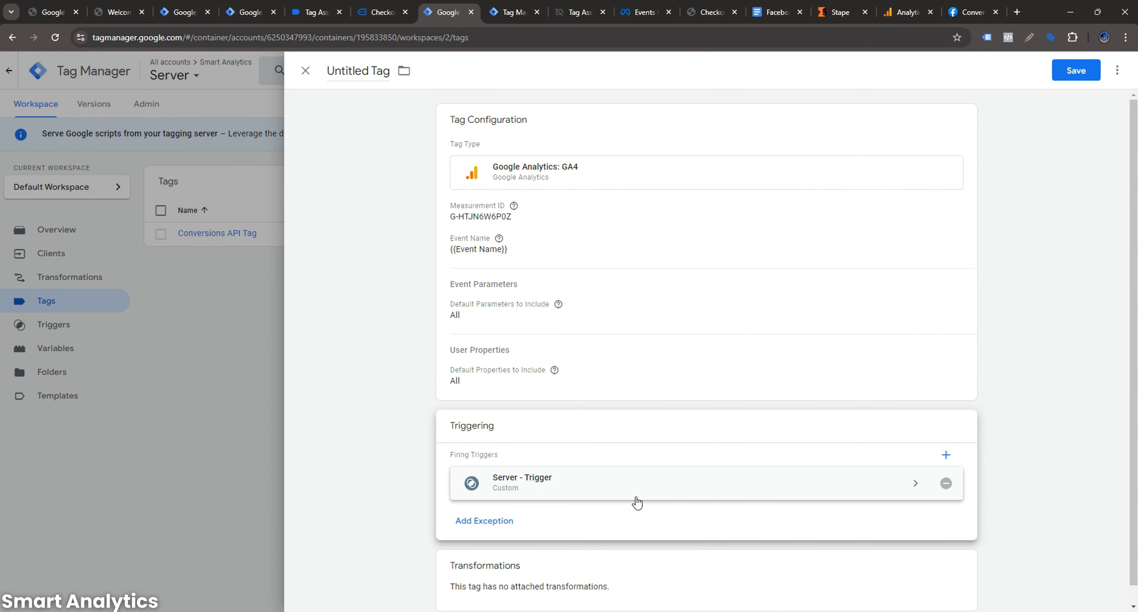
- Reopen the GA4 tag's configuration and add eight empty rows to Parameters to Exclude
click(528, 355)
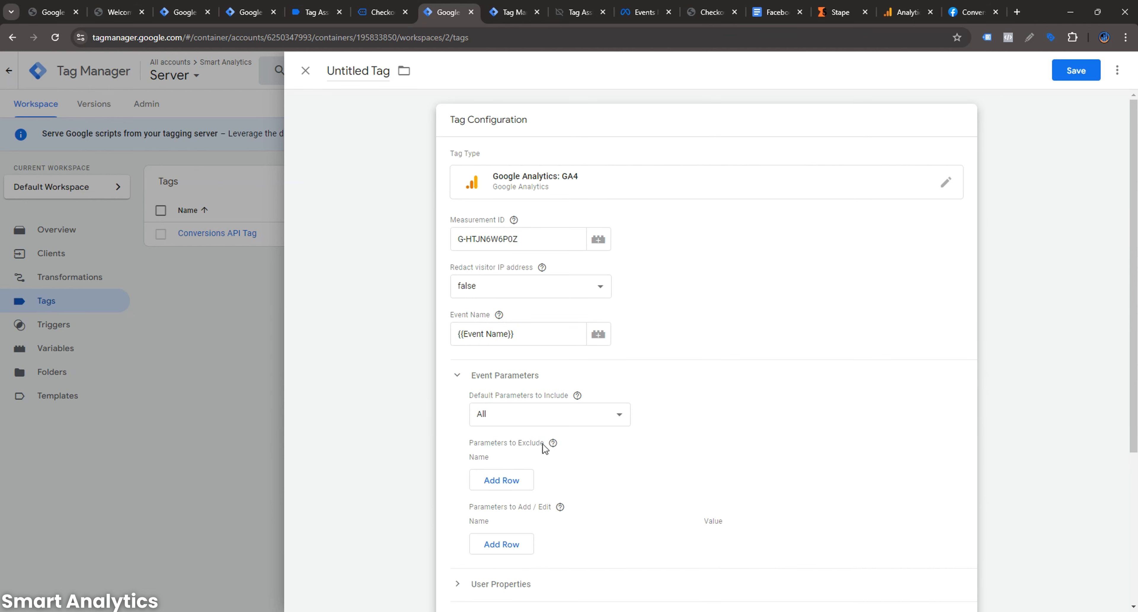
scroll(544, 448, down, 4)
click(523, 305)
click(515, 340)
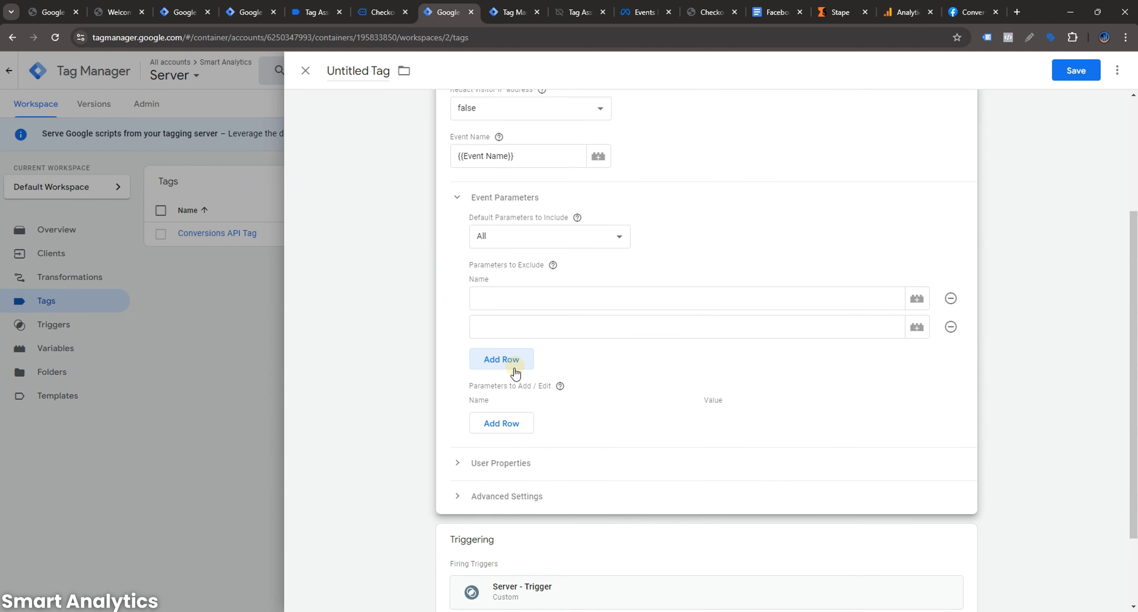
click(514, 369)
click(513, 387)
click(513, 420)
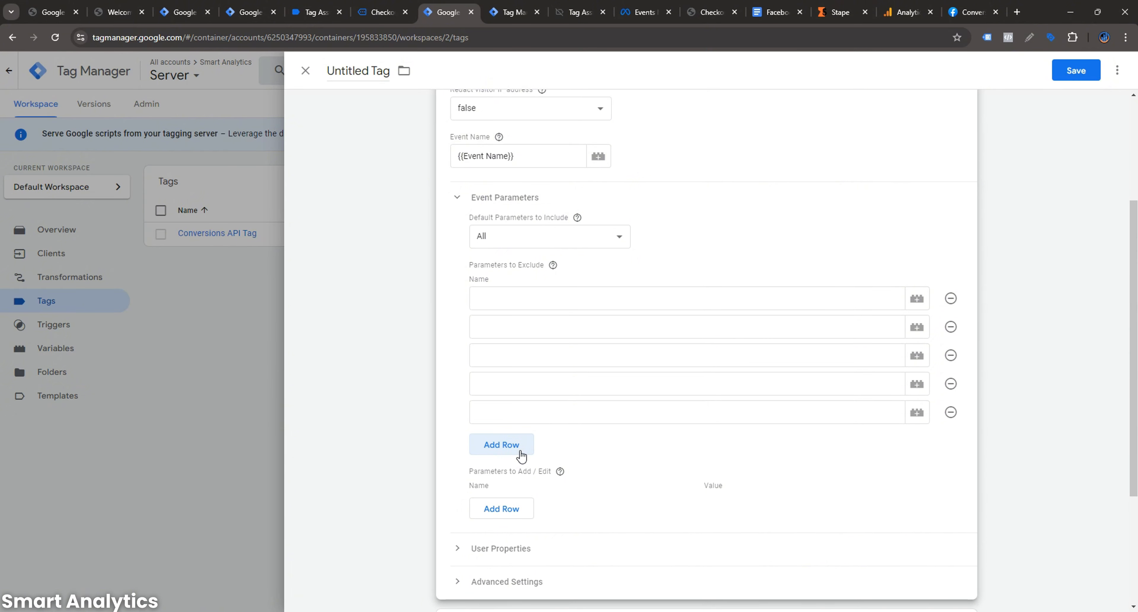
click(521, 454)
click(493, 474)
click(497, 501)
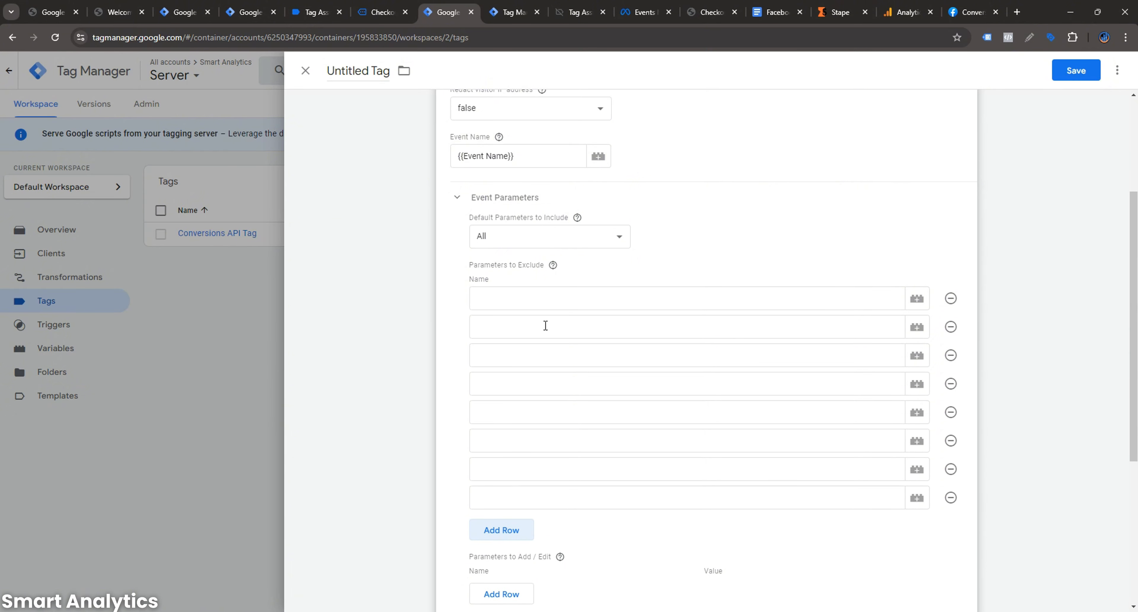
- Open "GA4 - purchase - Tag" in the Web container for editing and bring up its list of event parameters
click(545, 306)
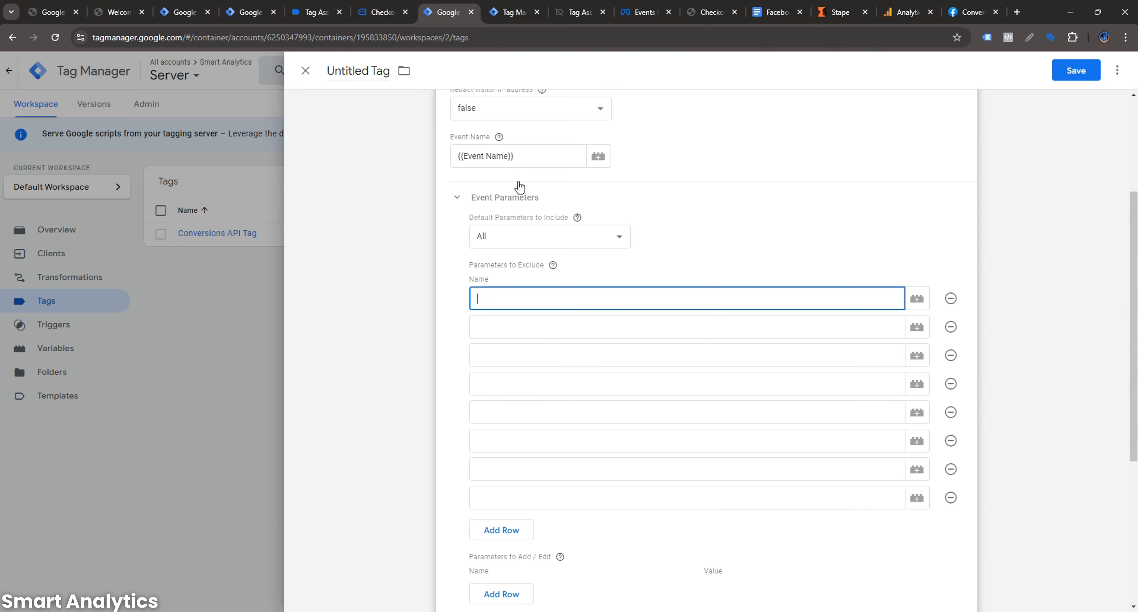
click(247, 12)
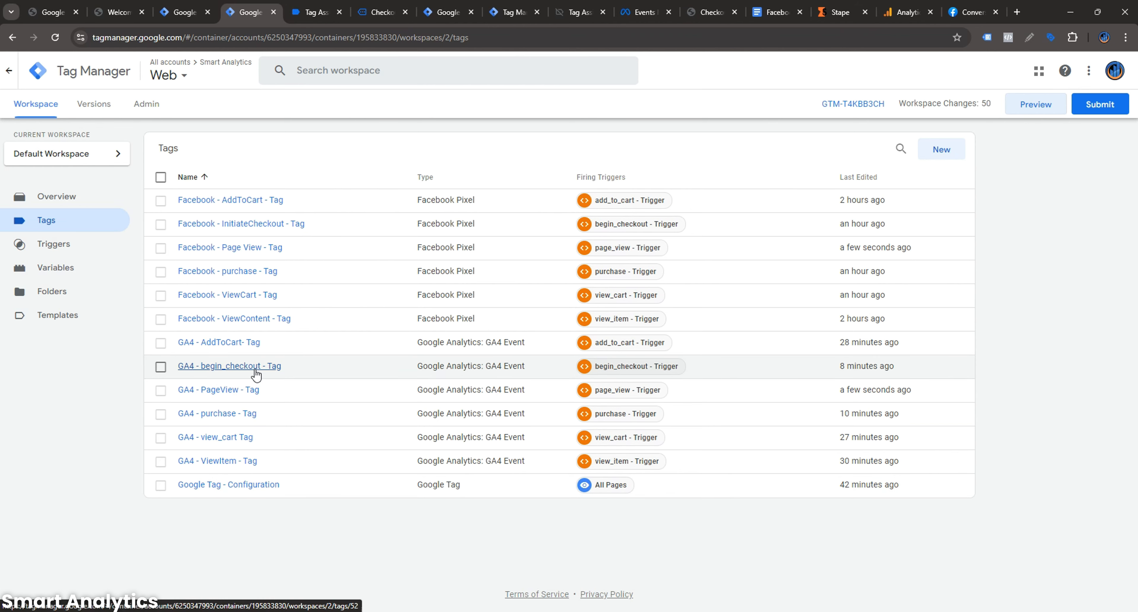
click(248, 414)
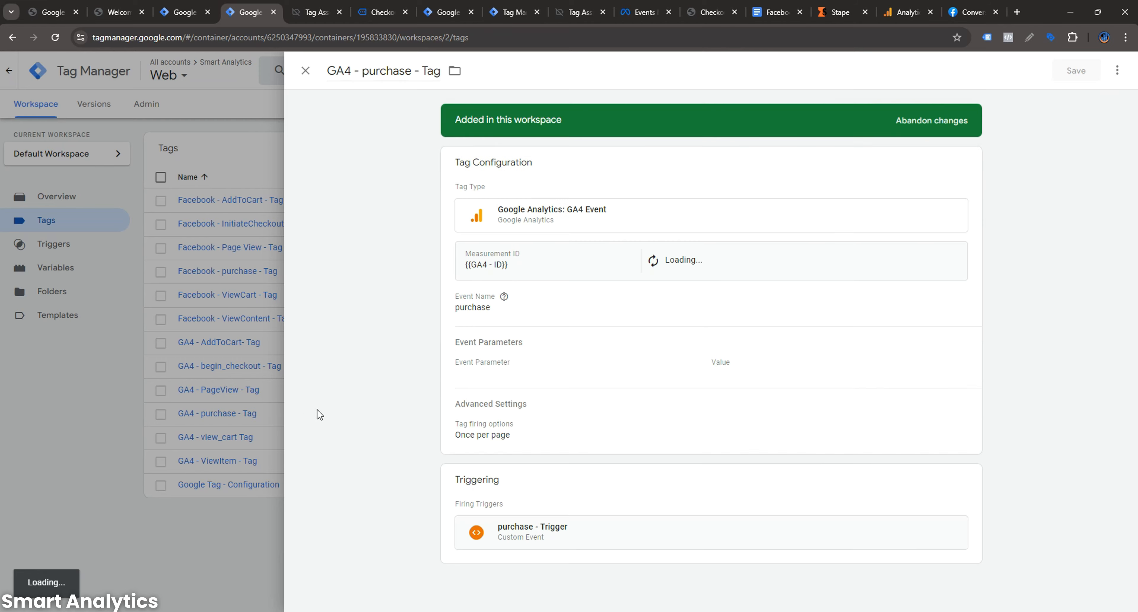
click(529, 384)
scroll(534, 370, down, 5)
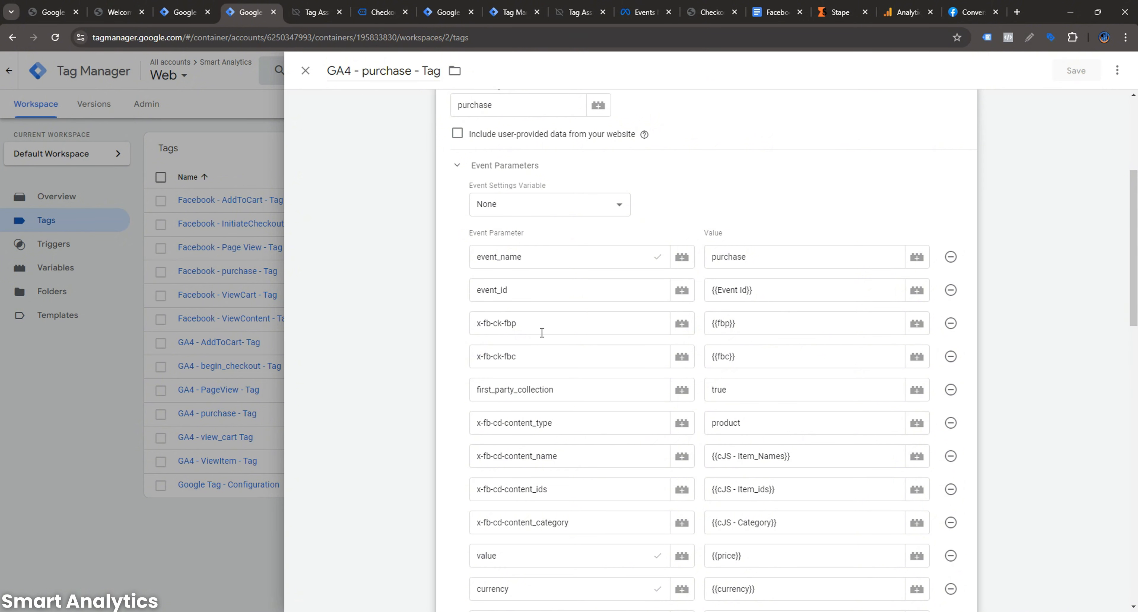
- Copy x-fb-ck-fbp from the purchase tag and fill the server GA4 tag's first two excluded parameters with x-fb-ck-fbp and x-fb-ck-fbc
drag(541, 332, 447, 331)
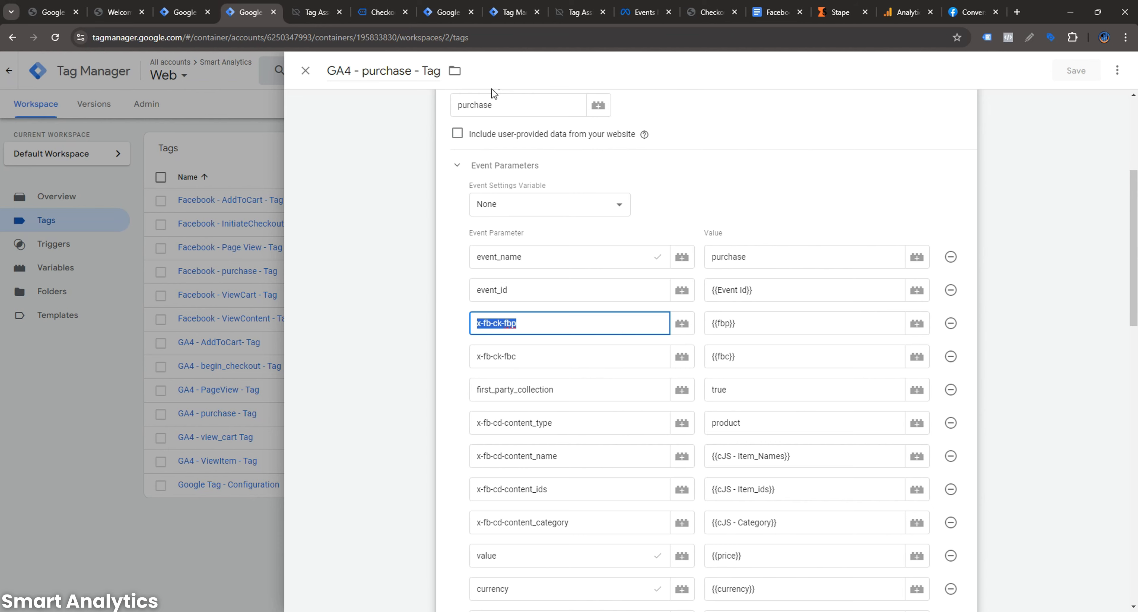
click(442, 11)
click(518, 303)
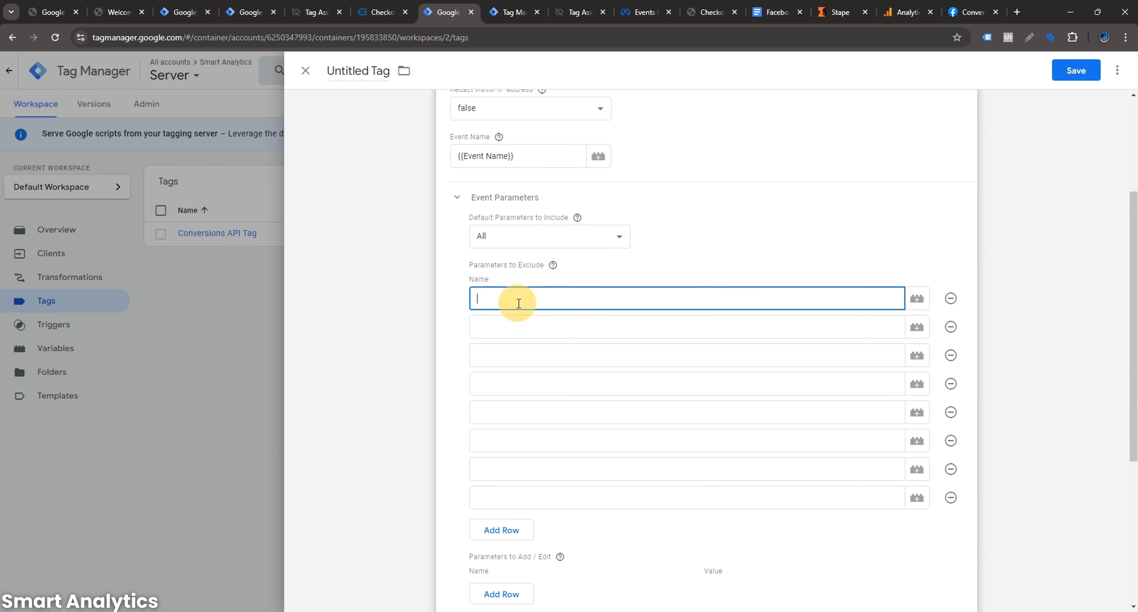
key(ctrl+v)
click(517, 324)
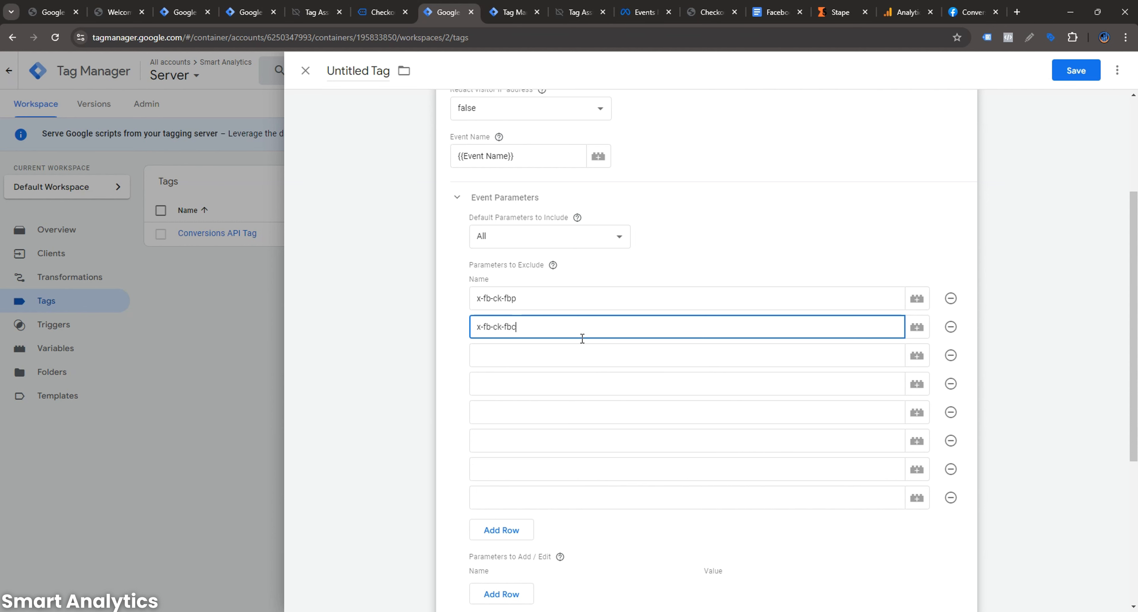
- Copy the first_party_collection parameter name from the purchase tag into the third row of the server GA4 tag's excluded parameters
click(568, 352)
click(248, 13)
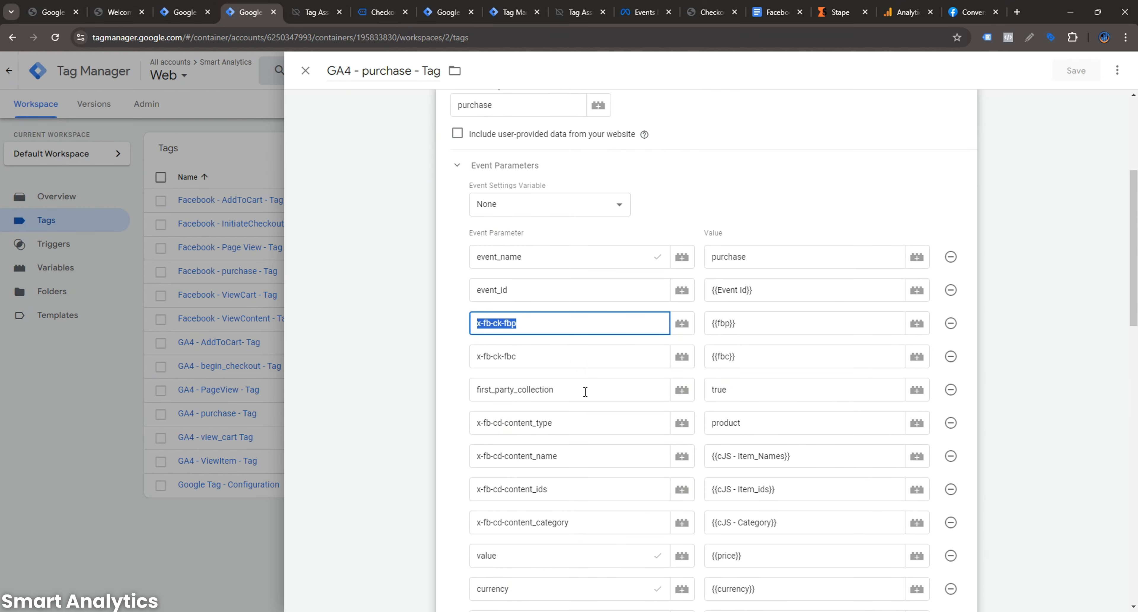
drag(575, 392, 504, 395)
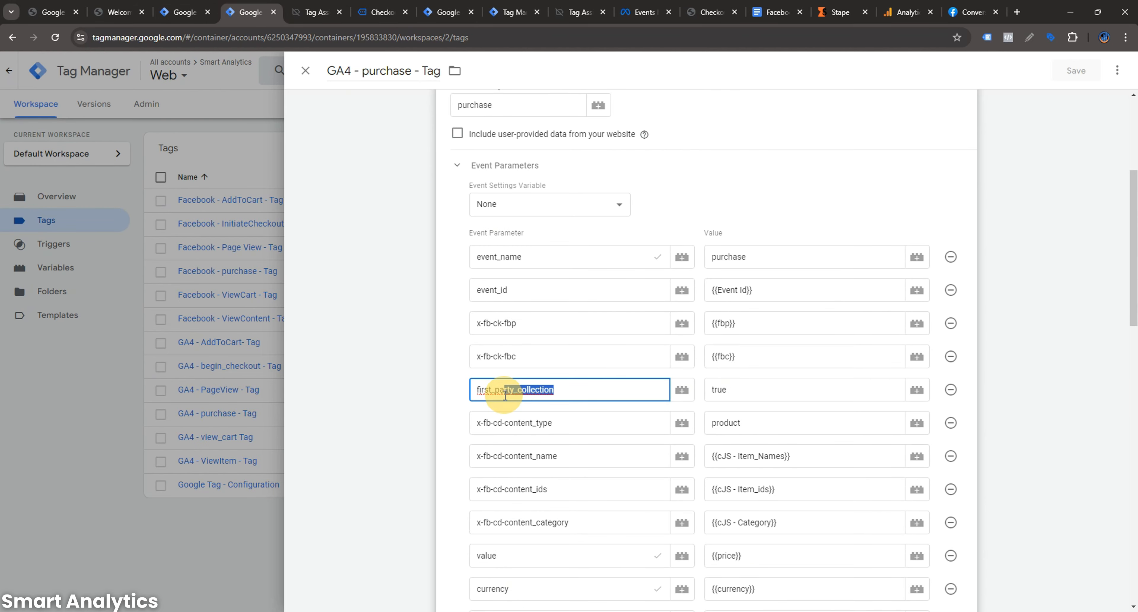
double_click(516, 394)
key(ctrl+c)
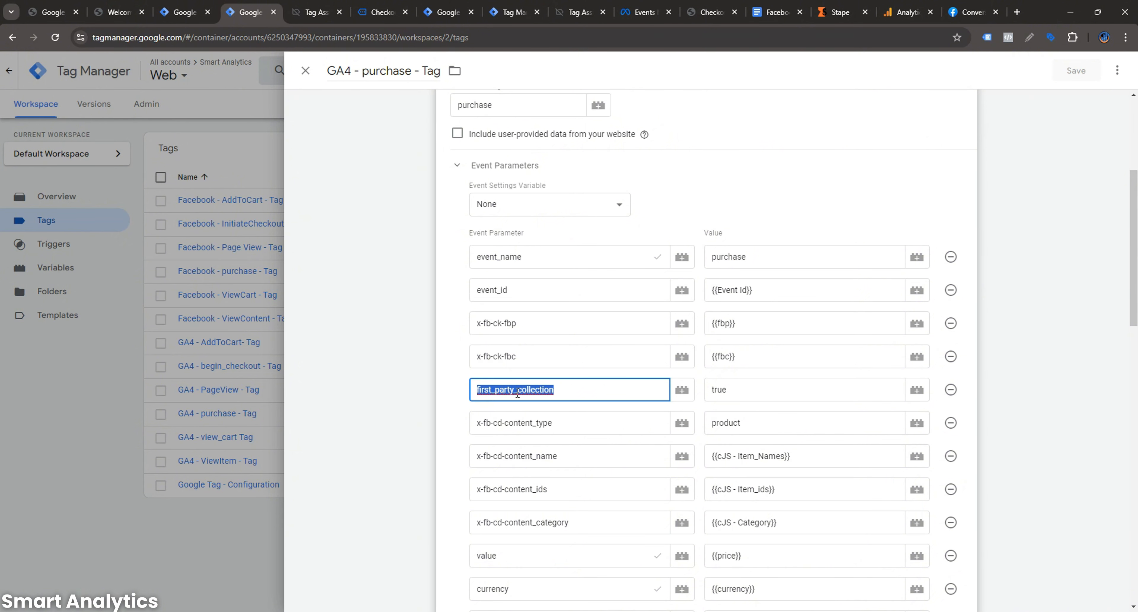
click(446, 12)
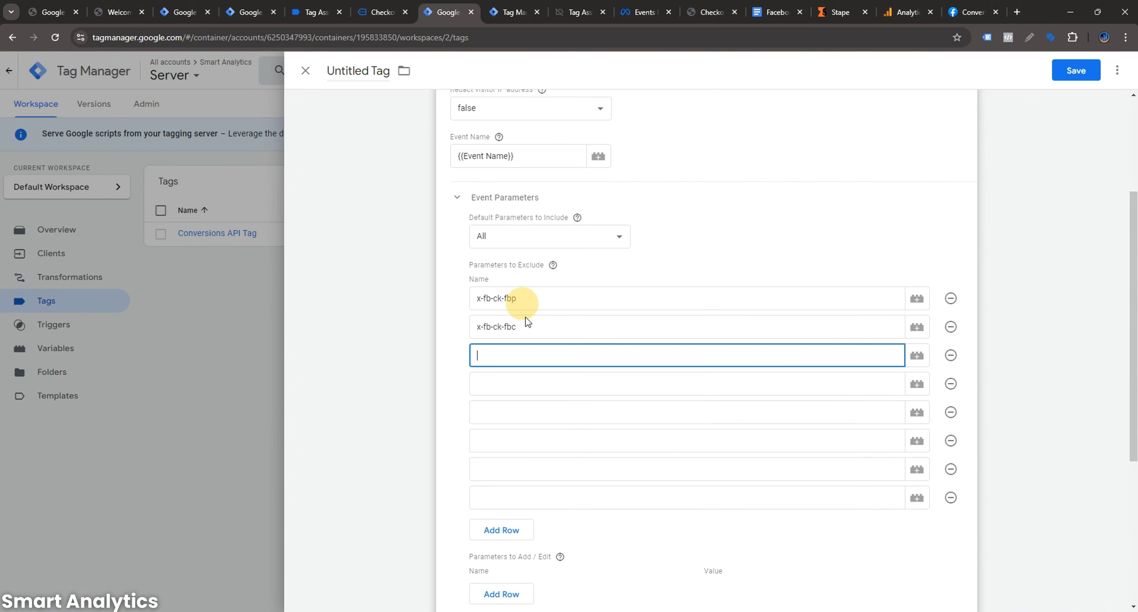
click(515, 358)
key(ctrl+v)
- Copy x-fb-cd-content_type from the purchase tag into the fourth row of the server GA4 tag's excluded parameters
click(508, 374)
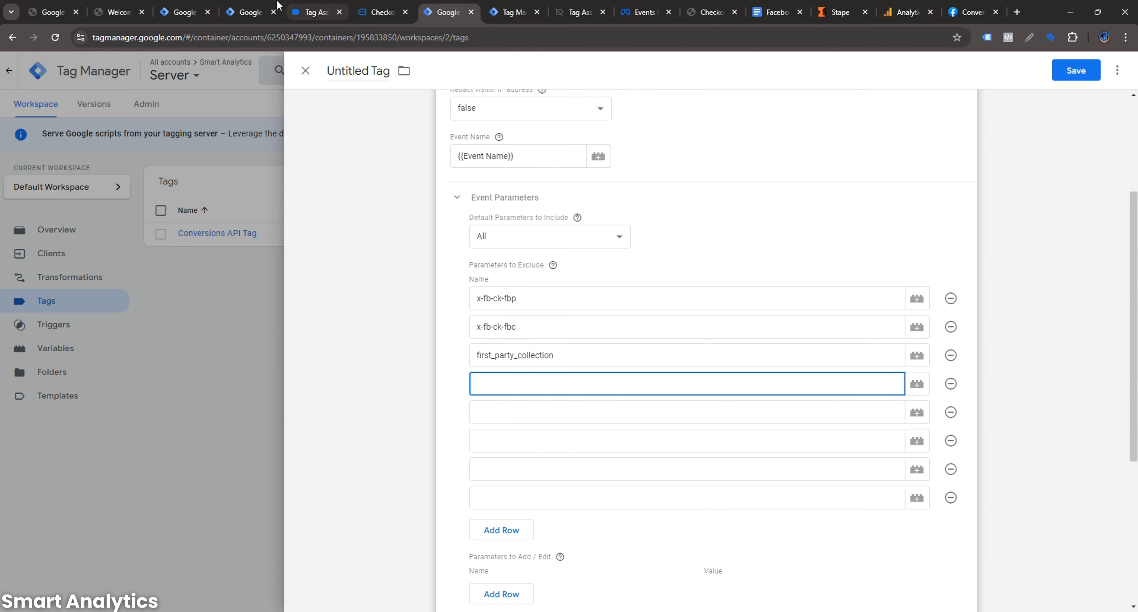
click(268, 11)
drag(555, 423, 459, 424)
key(ctrl+c)
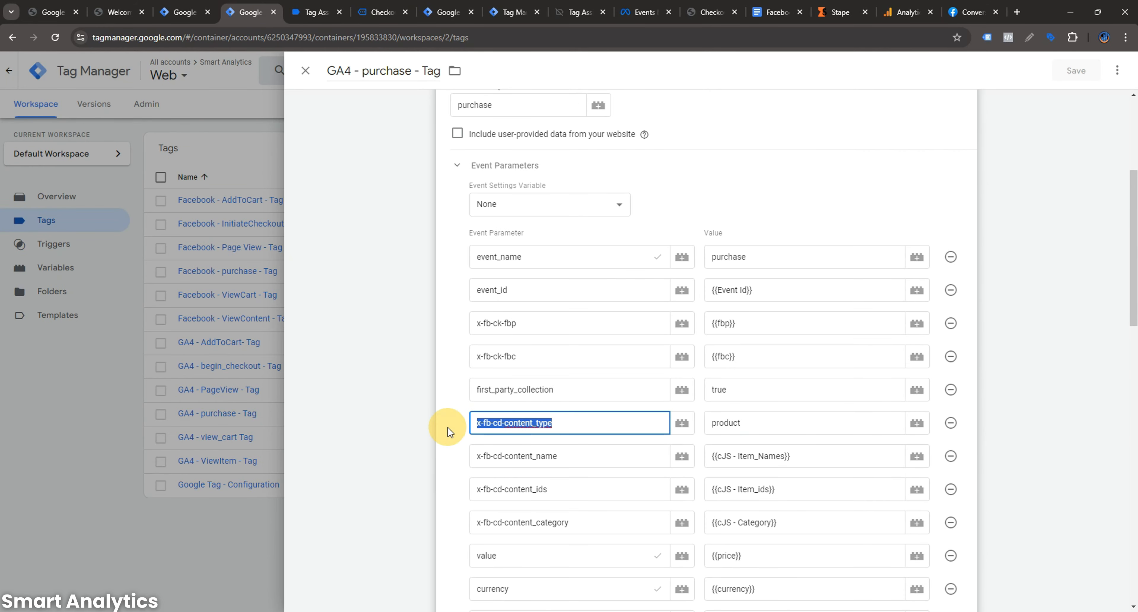
click(445, 12)
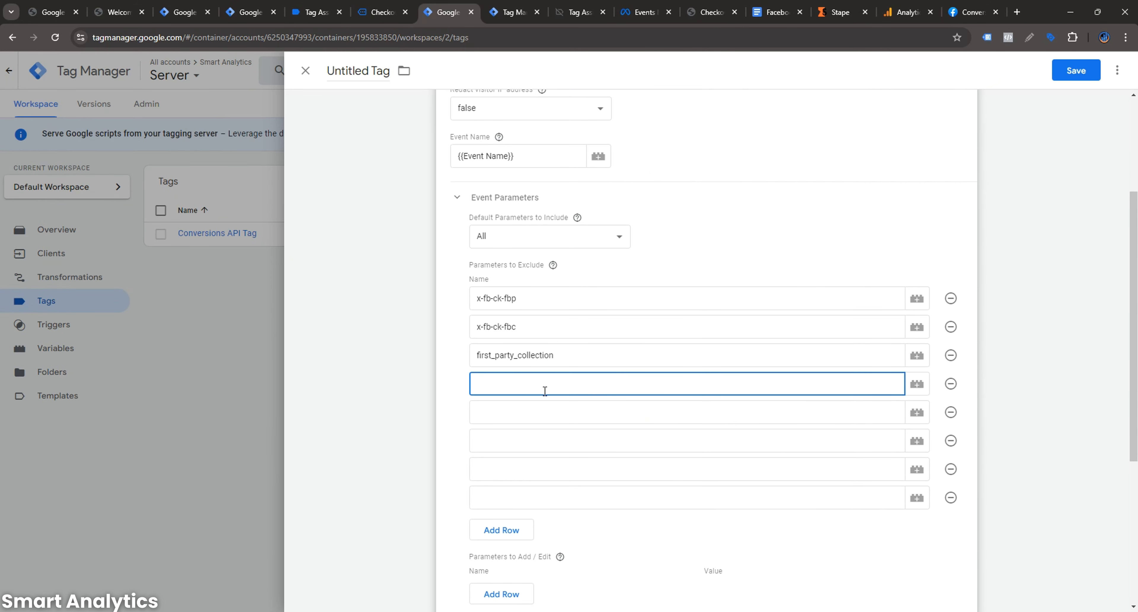
key(ctrl+v)
- Copy x-fb-cd-content_name from the purchase tag and add x-fb-cd-content_name and x-fb-cd-content_ids to the server GA4 tag's excluded parameters
click(534, 408)
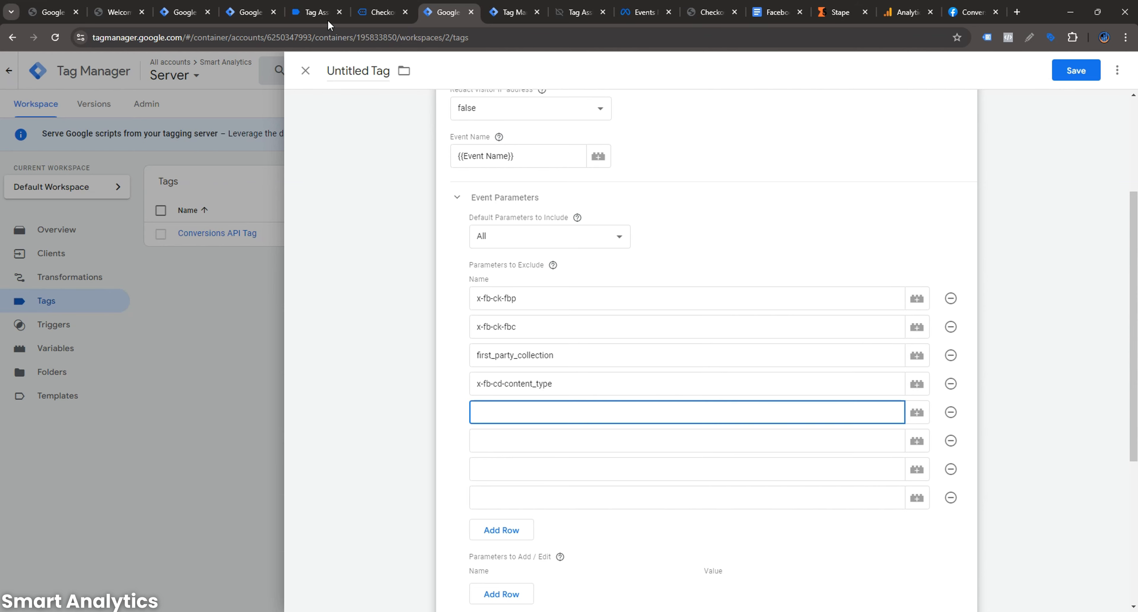
click(252, 6)
drag(570, 429, 412, 427)
drag(584, 460, 462, 459)
key(ctrl+c)
click(437, 12)
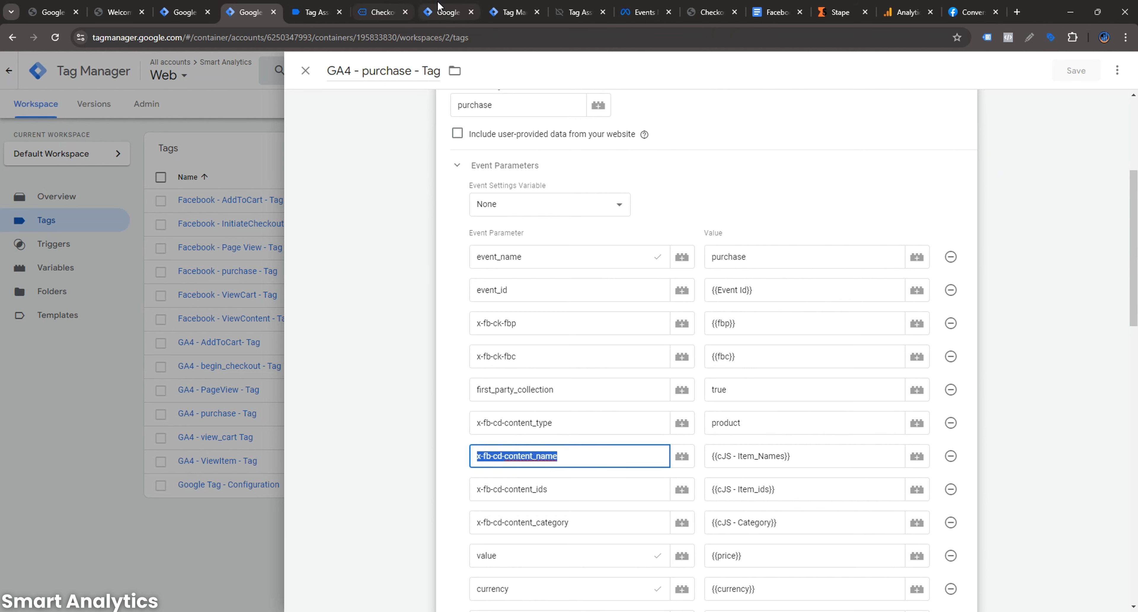
click(513, 420)
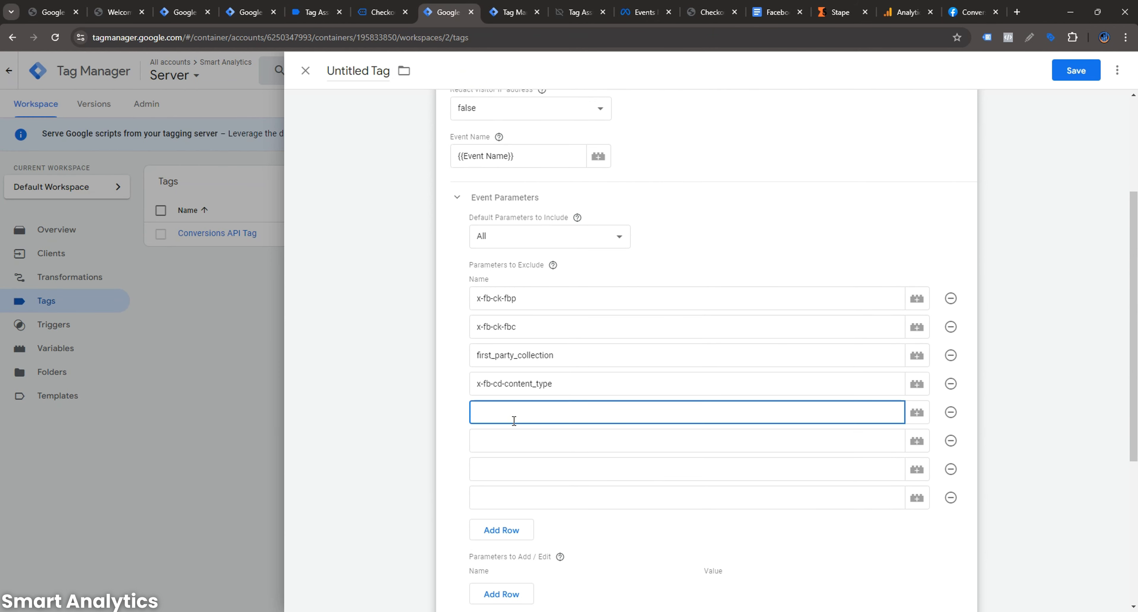
key(ctrl+v)
click(514, 438)
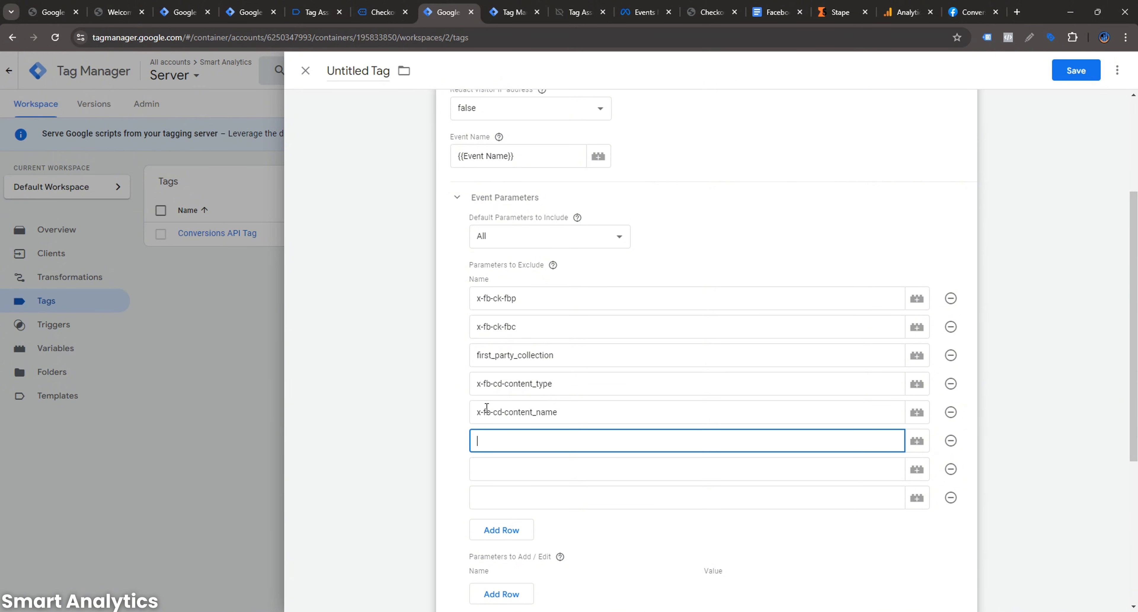
key(ctrl+v)
- Copy x-fb-cd-content_category from the purchase tag into the seventh row of the server GA4 tag's excluded parameters
click(536, 475)
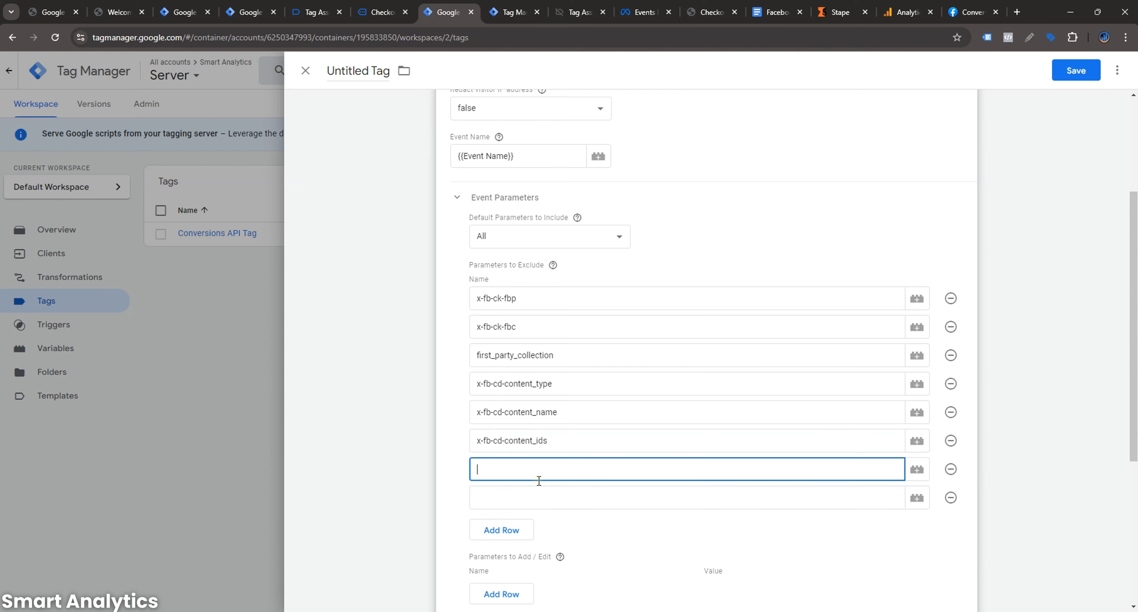
click(265, 11)
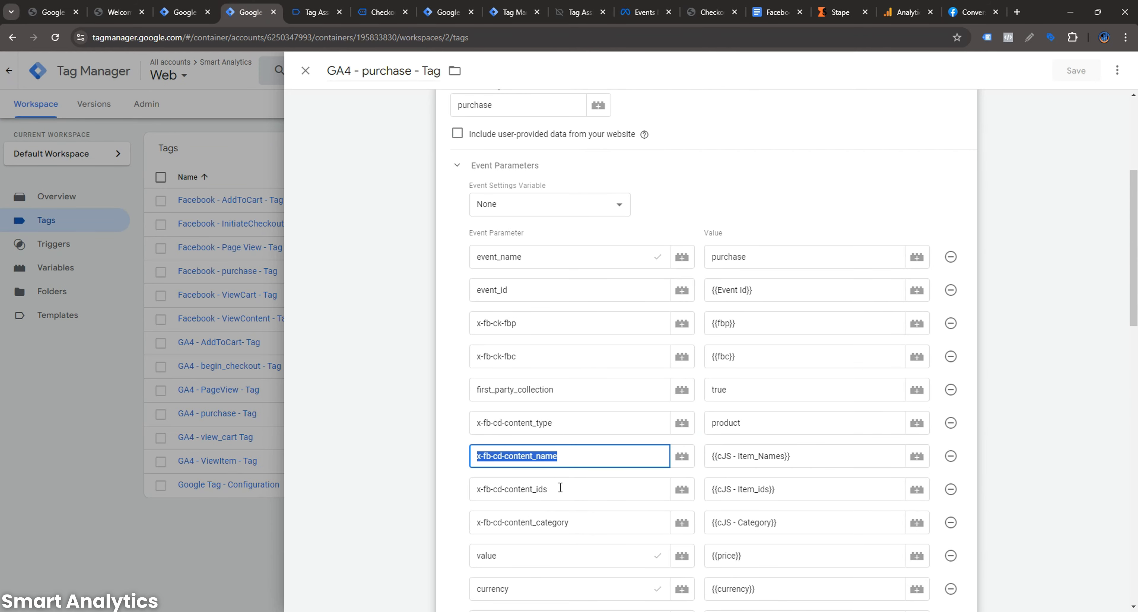
scroll(560, 488, down, 3)
drag(587, 402, 476, 410)
key(ctrl+c)
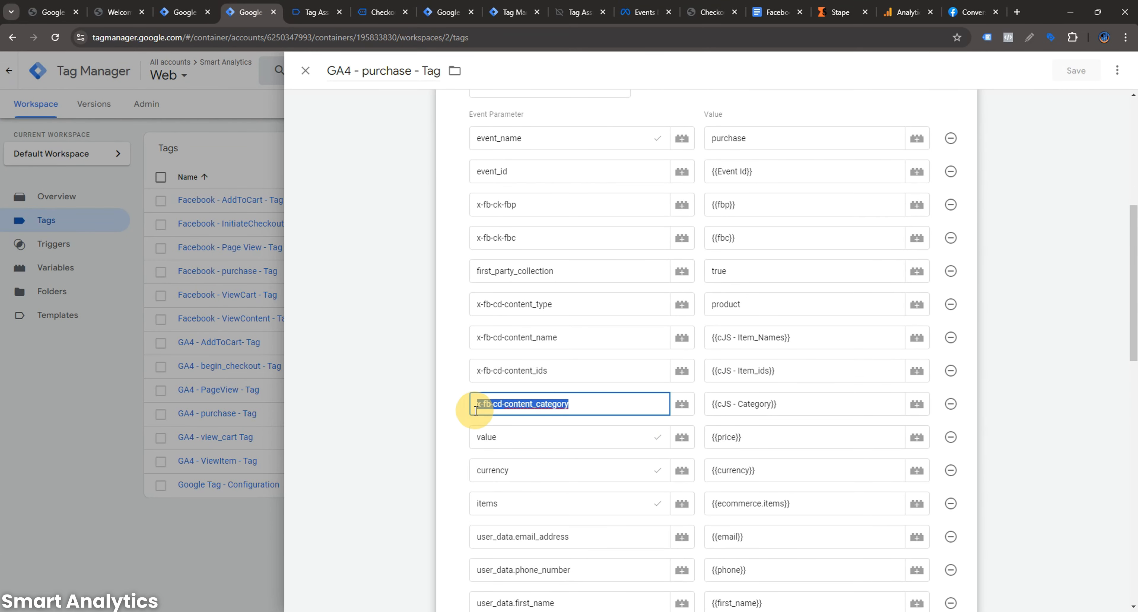
click(444, 12)
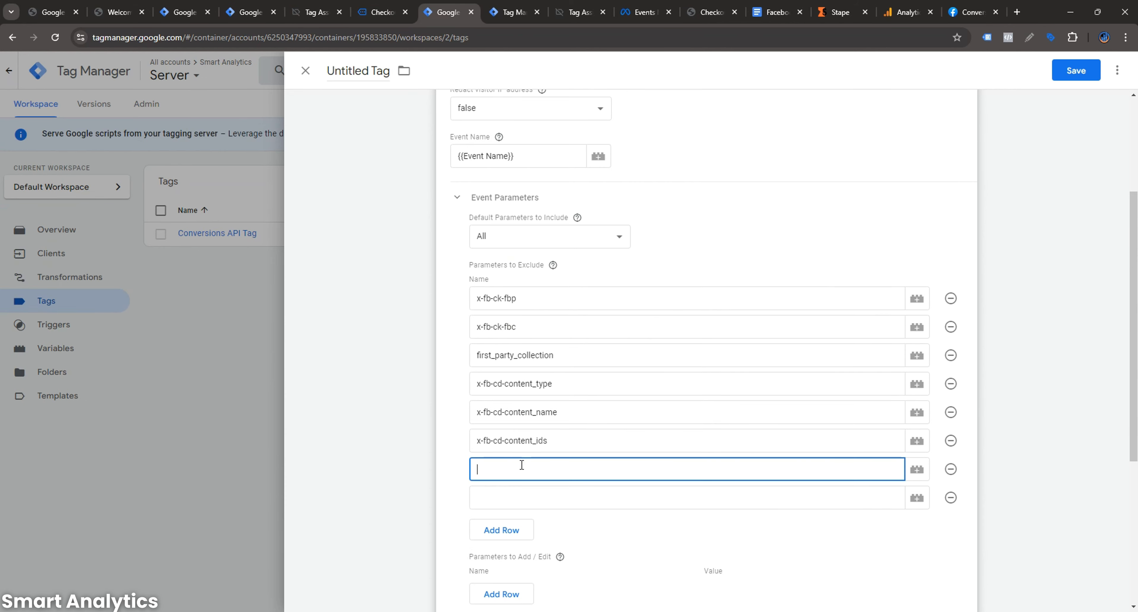
key(ctrl+v)
scroll(560, 432, down, 1)
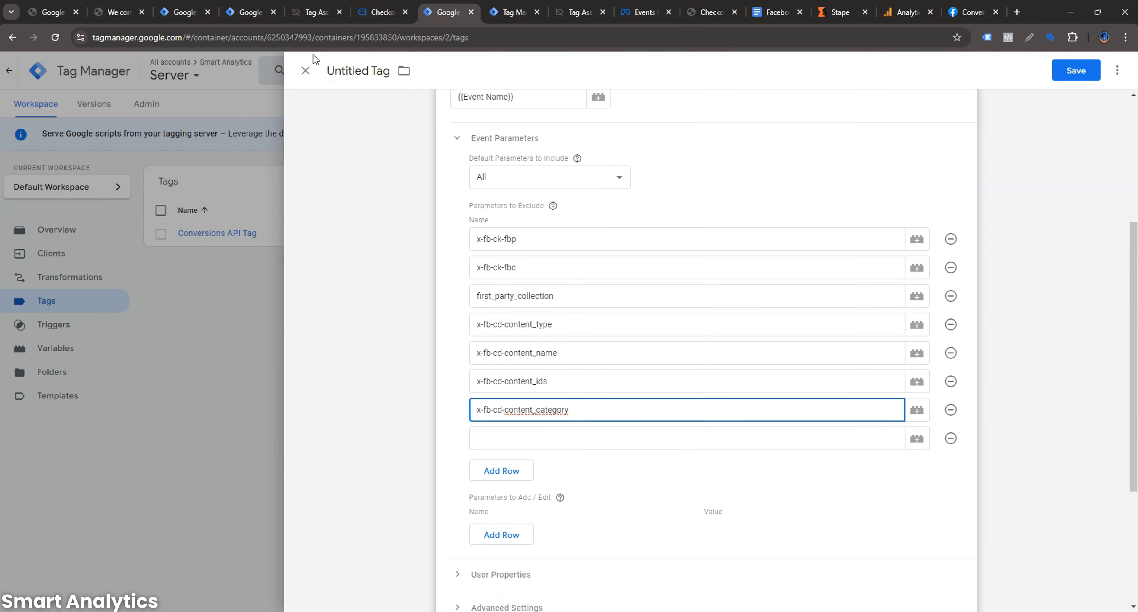
- Copy user_data.email_address from the web container's purchase tag into the eighth row of the server GA4 tag's excluded parameters
click(249, 12)
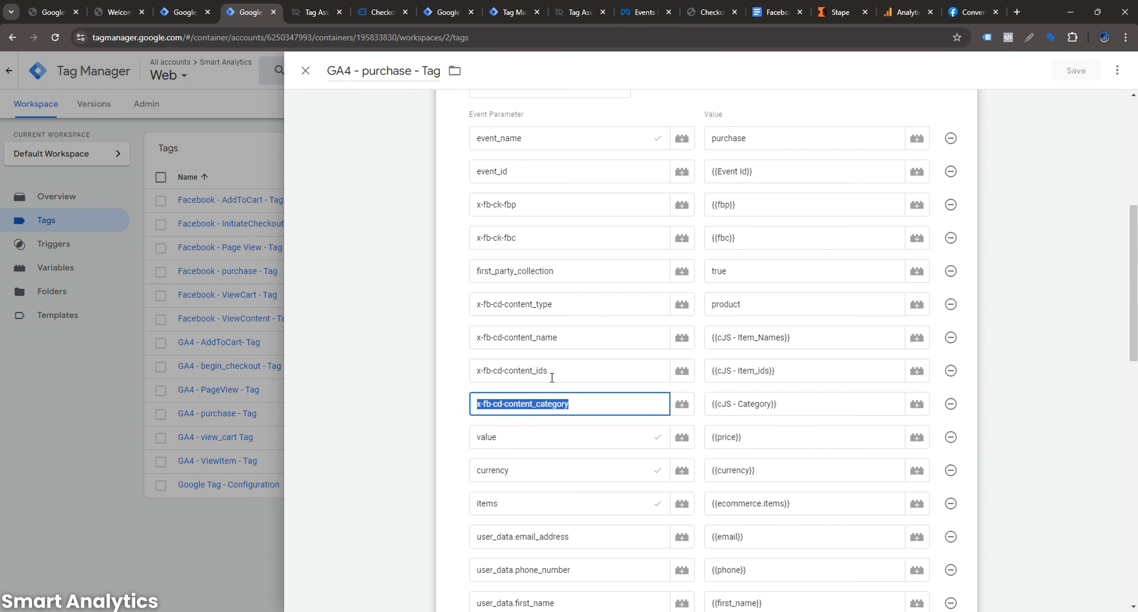
scroll(581, 405, down, 2)
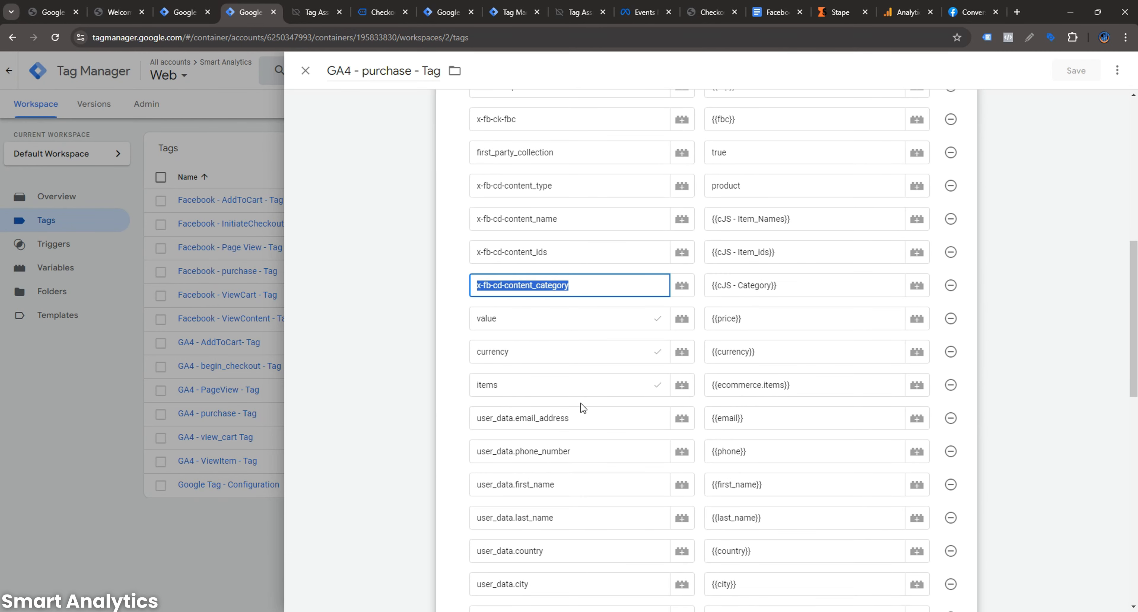
scroll(583, 408, down, 1)
drag(599, 357, 478, 364)
key(ctrl+c)
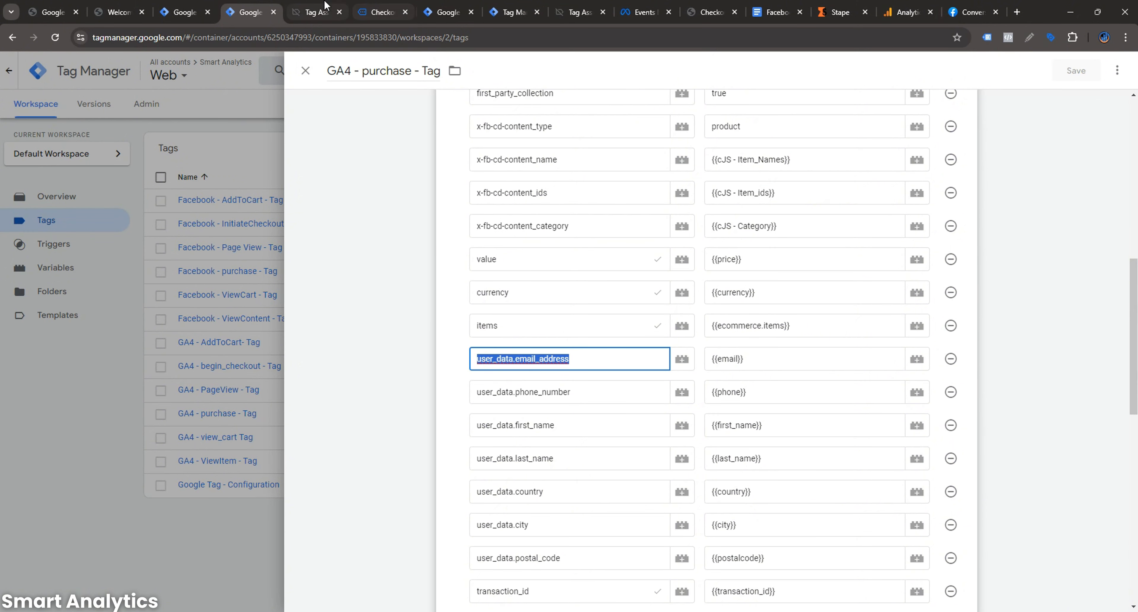
click(443, 12)
click(549, 447)
key(ctrl+v)
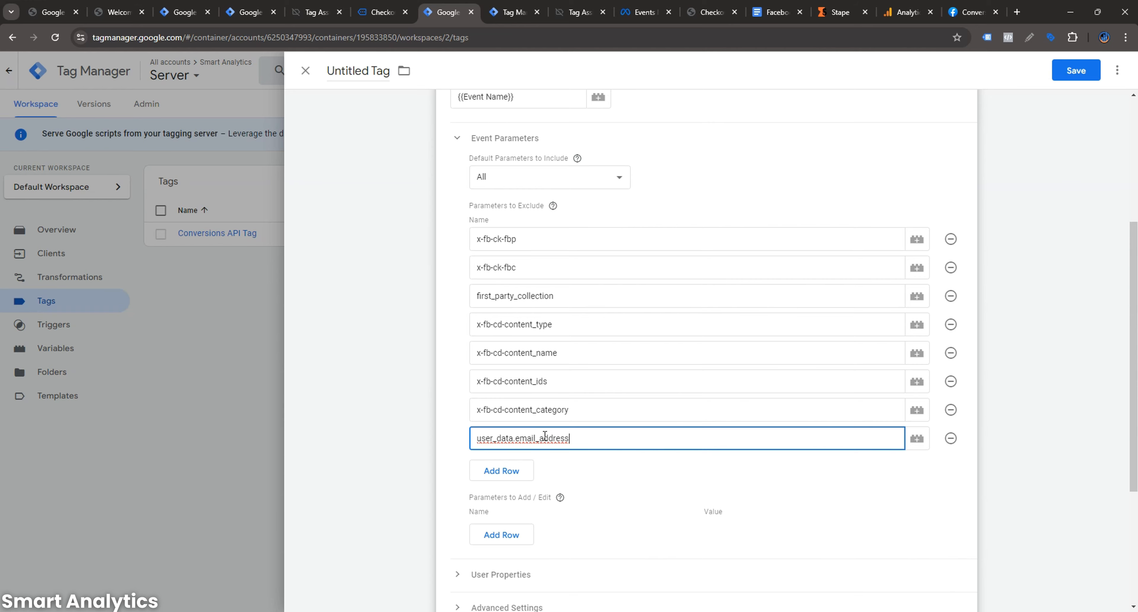
- Add four empty rows to the server GA4 tag's excluded parameters
scroll(530, 397, down, 2)
click(506, 354)
click(512, 382)
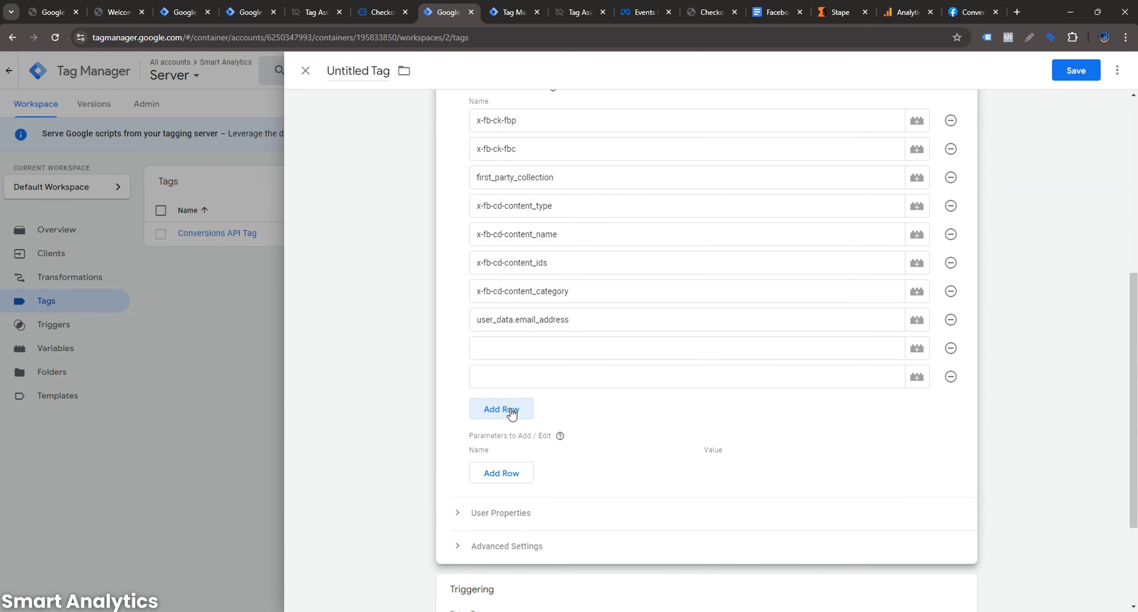
click(512, 411)
click(512, 439)
- Copy user_data.phone_number from the purchase tag into the ninth row of the server GA4 tag's excluded parameters
click(522, 349)
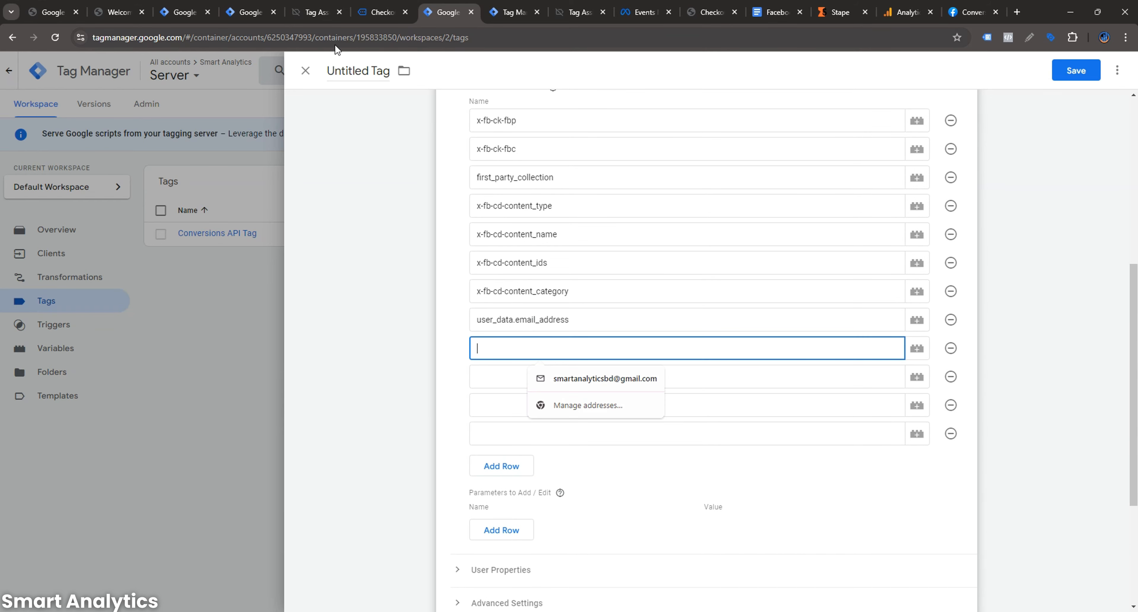
click(279, 6)
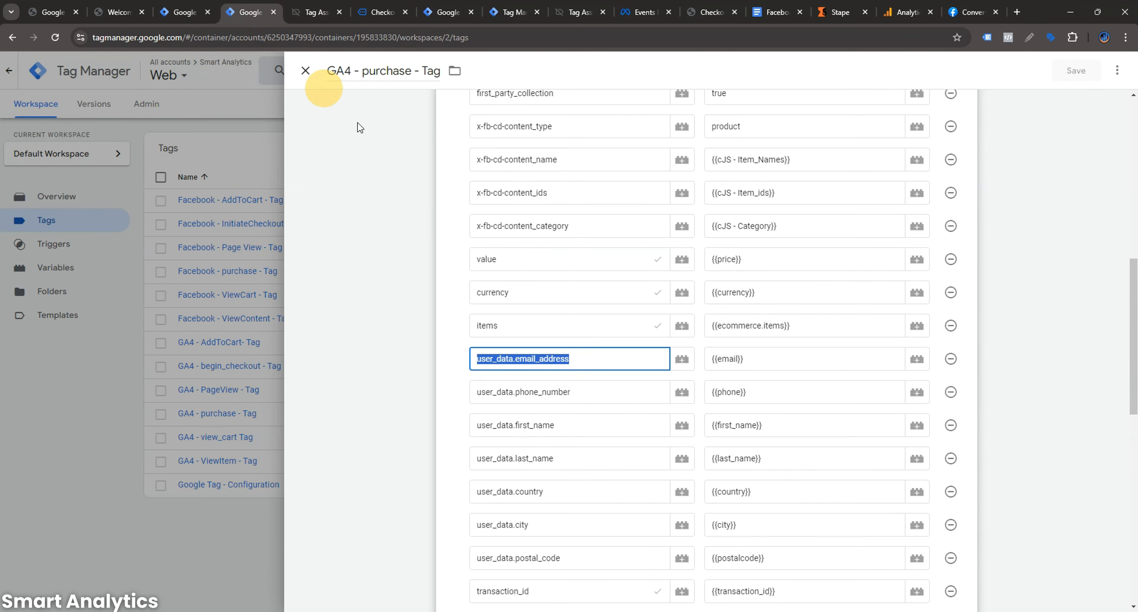
drag(592, 394, 477, 391)
key(ctrl+c)
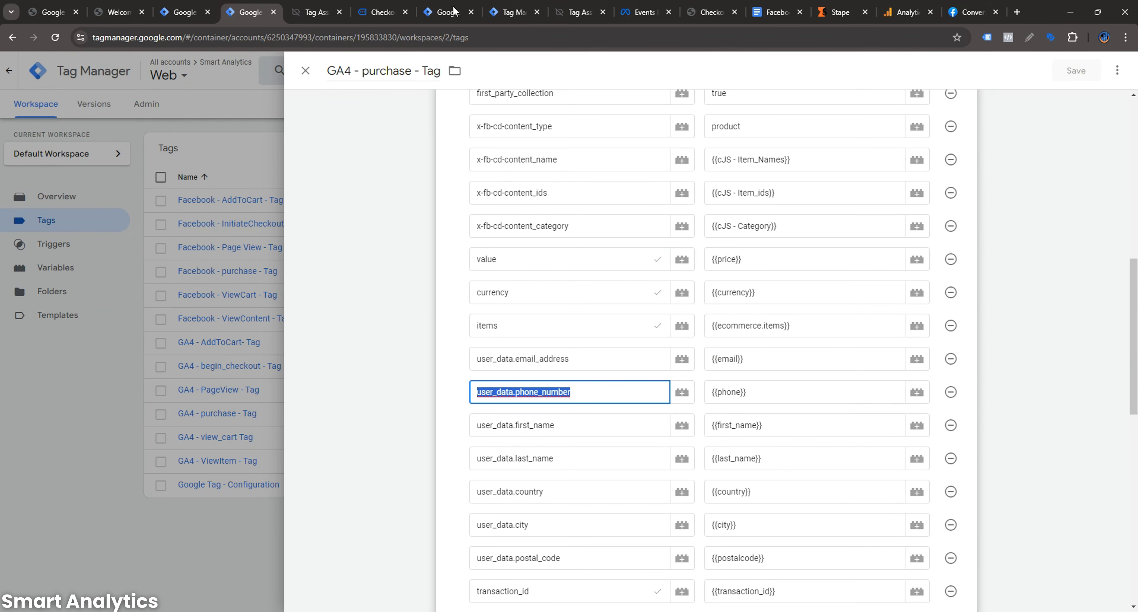
click(504, 9)
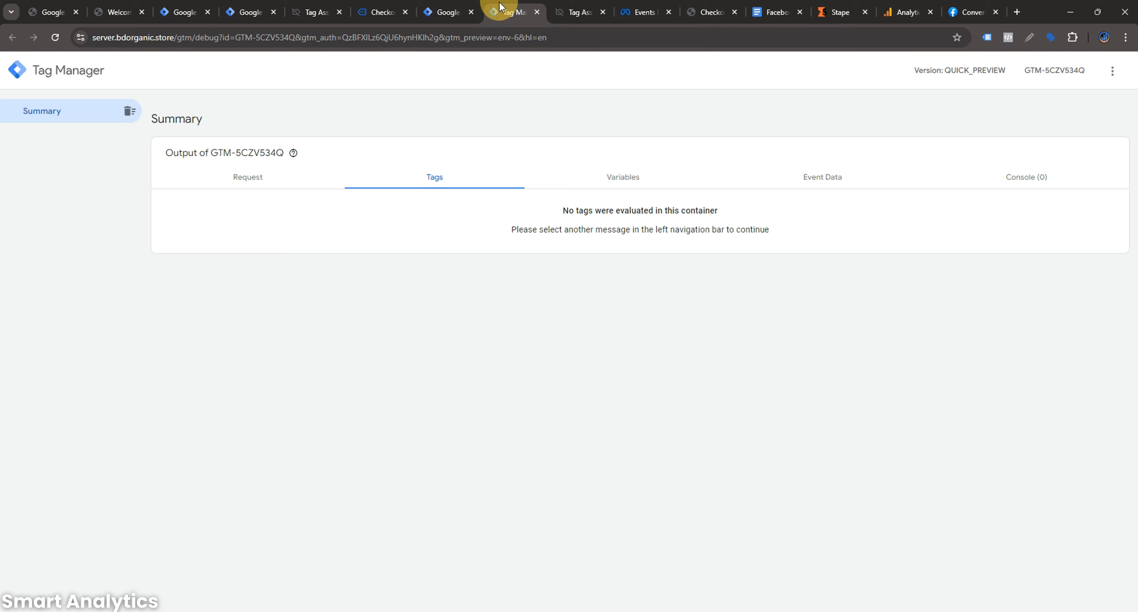
click(432, 5)
key(ctrl+v)
- Copy user_data.first_name from the purchase tag into the tenth row of the server GA4 tag's excluded parameters
click(503, 375)
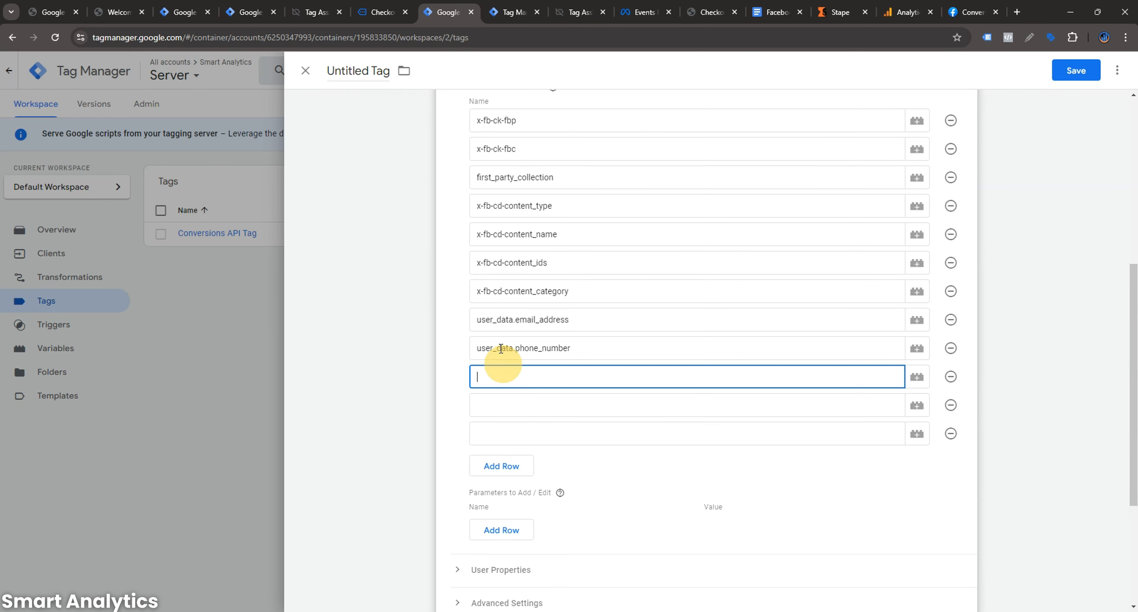
click(265, 10)
drag(579, 420, 467, 429)
key(ctrl+c)
click(454, 9)
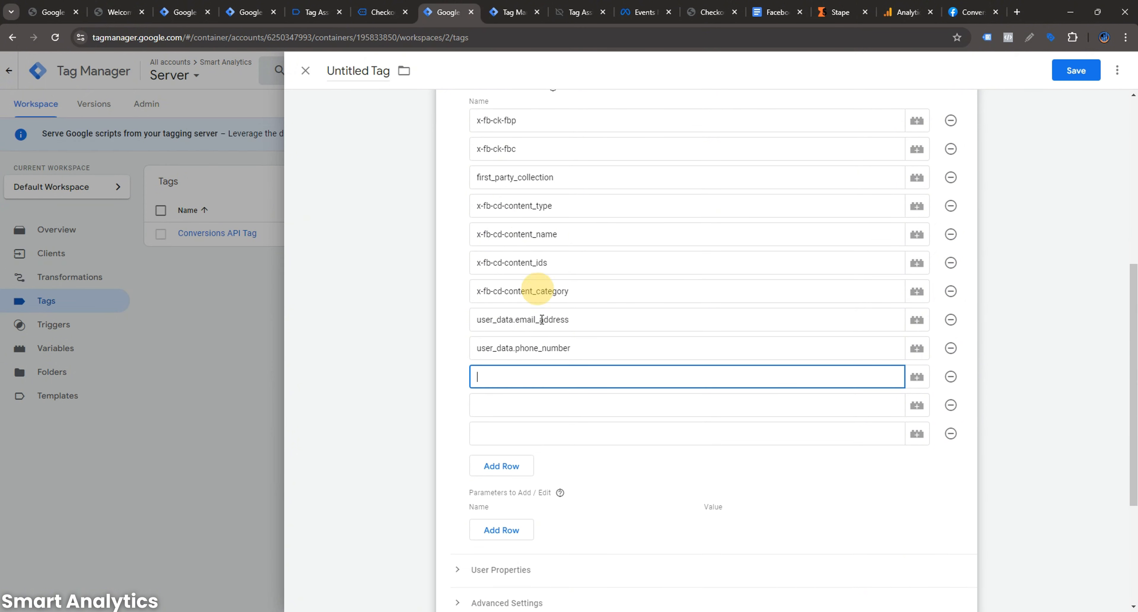
key(ctrl+v)
- Copy user_data.last_name from the purchase tag into the eleventh row of the server GA4 tag's excluded parameters
click(534, 404)
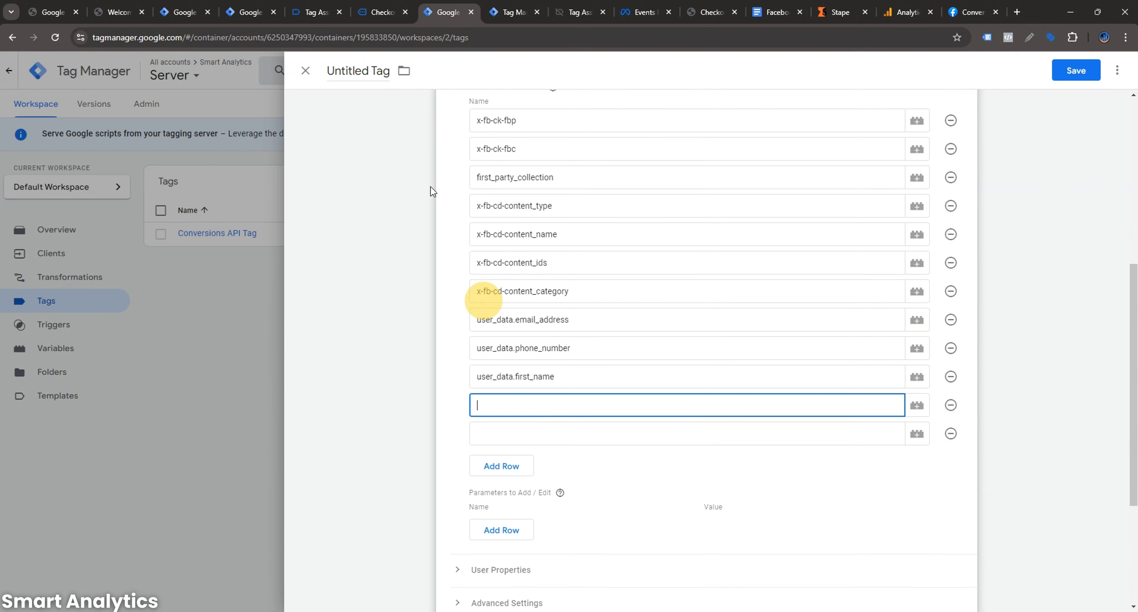
click(250, 12)
drag(570, 453, 464, 470)
key(ctrl+c)
click(425, 17)
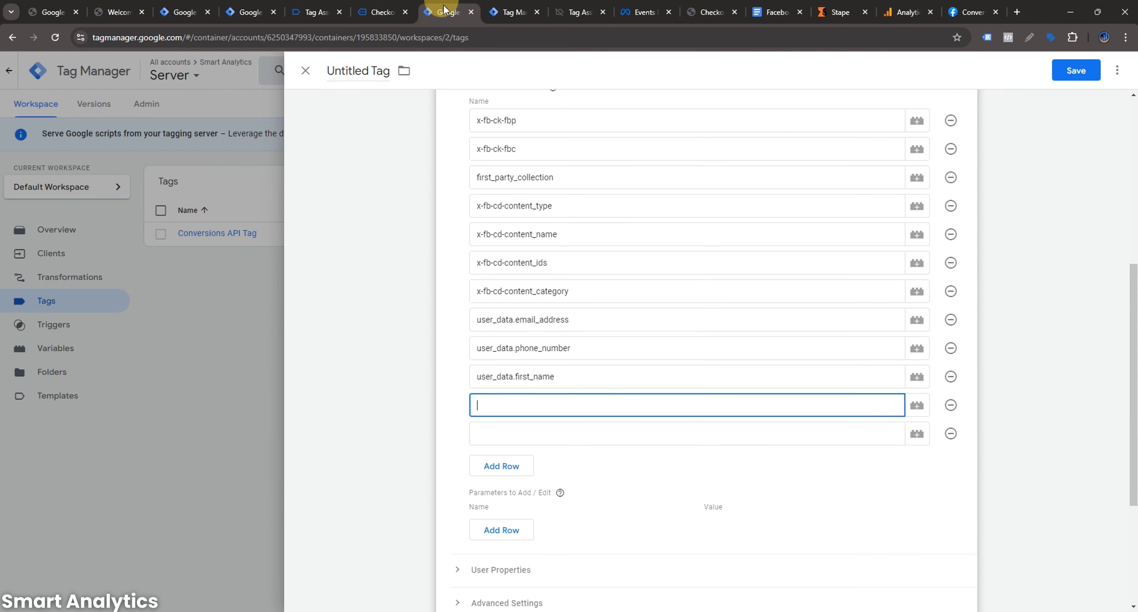
click(514, 404)
key(ctrl+v)
- Copy user_data.country from the purchase tag into the twelfth row of the server GA4 tag's excluded parameters
click(518, 433)
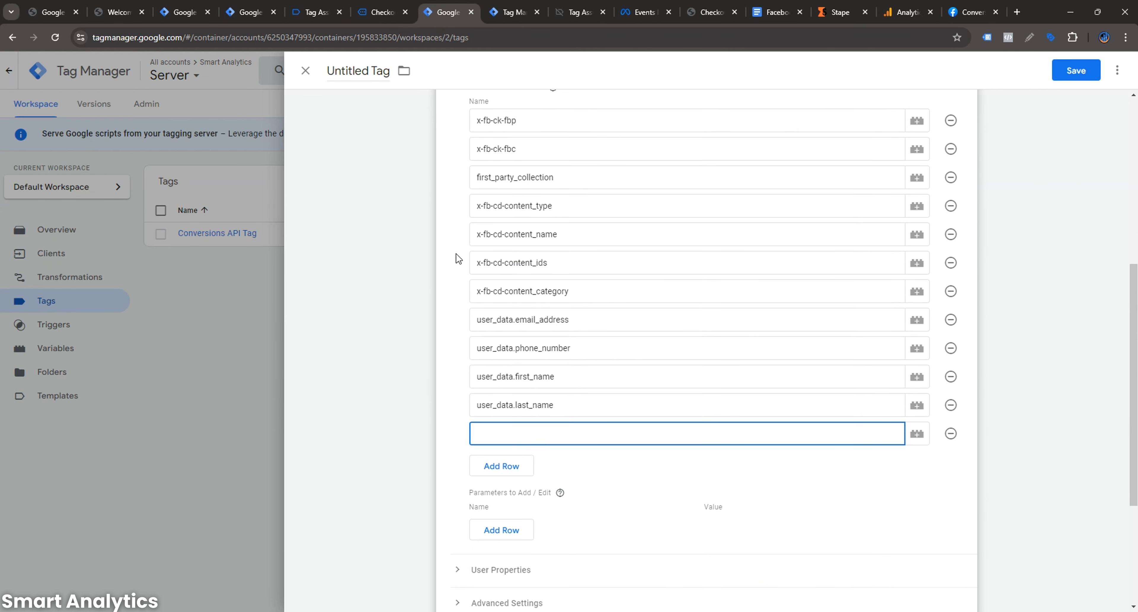
click(250, 11)
scroll(530, 371, down, 4)
drag(565, 315, 479, 314)
key(ctrl+c)
click(509, 11)
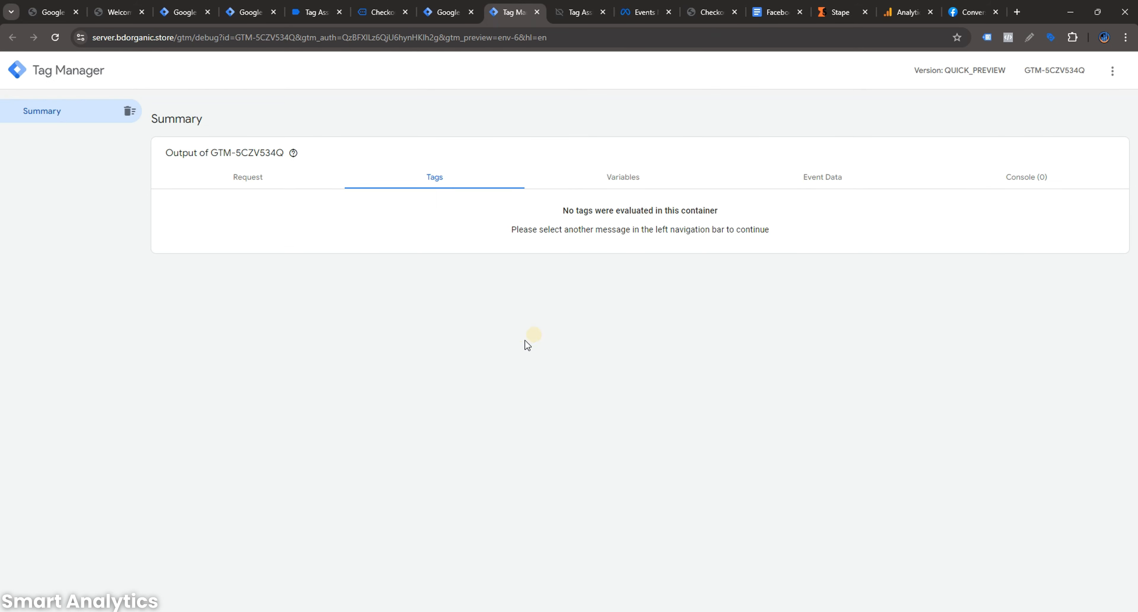
click(450, 12)
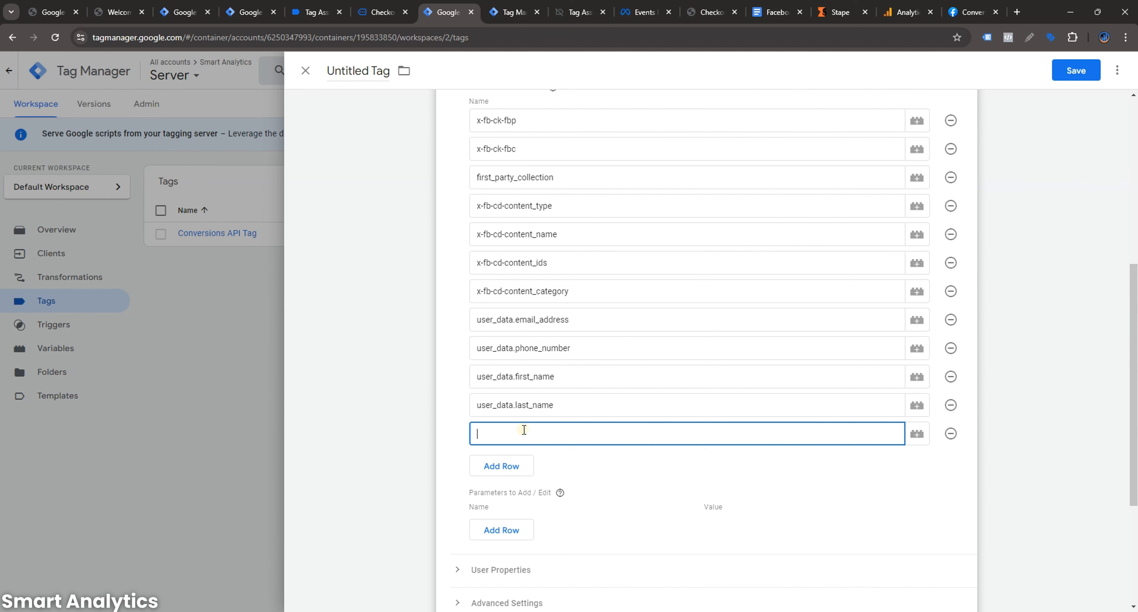
key(ctrl+v)
- Add two rows to the server GA4 tag's excluded parameters and copy user_data.city from the purchase tag into the first new one
click(516, 466)
click(503, 492)
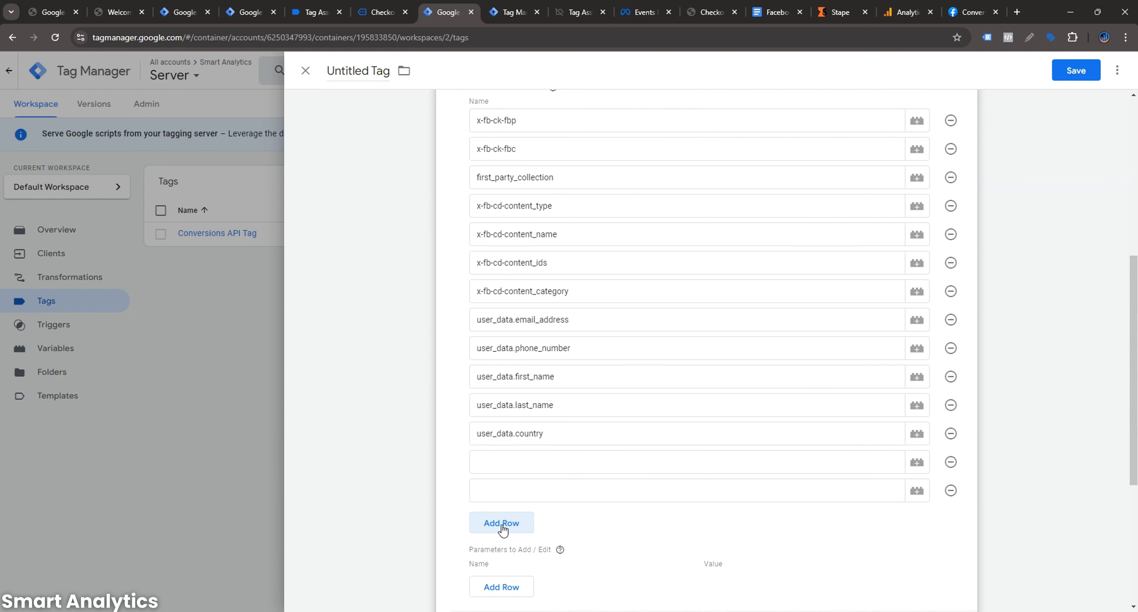
click(511, 464)
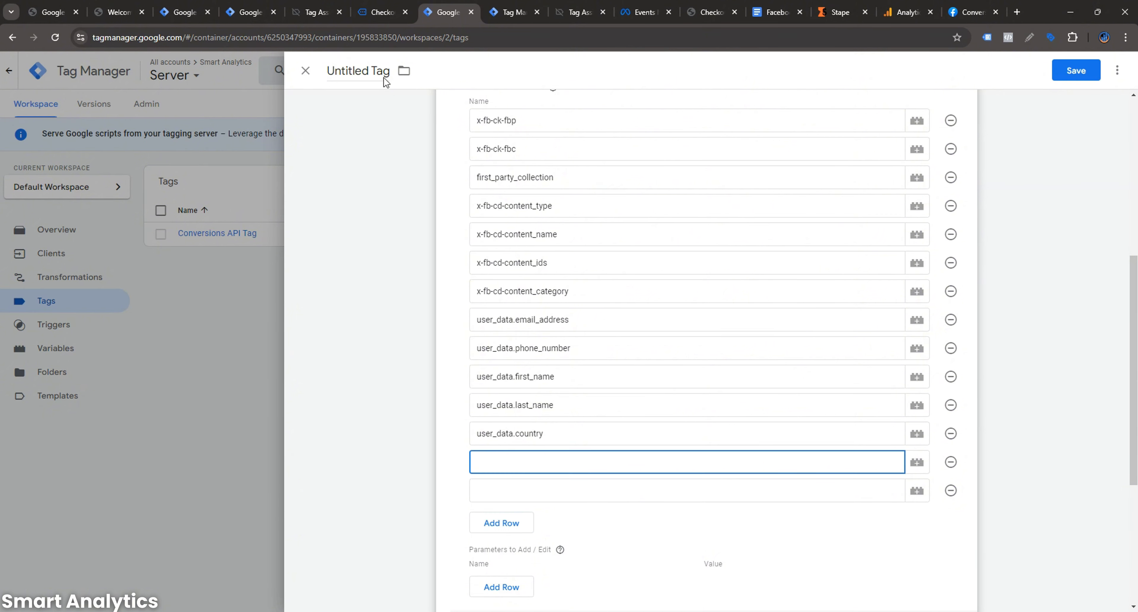
click(382, 12)
click(246, 6)
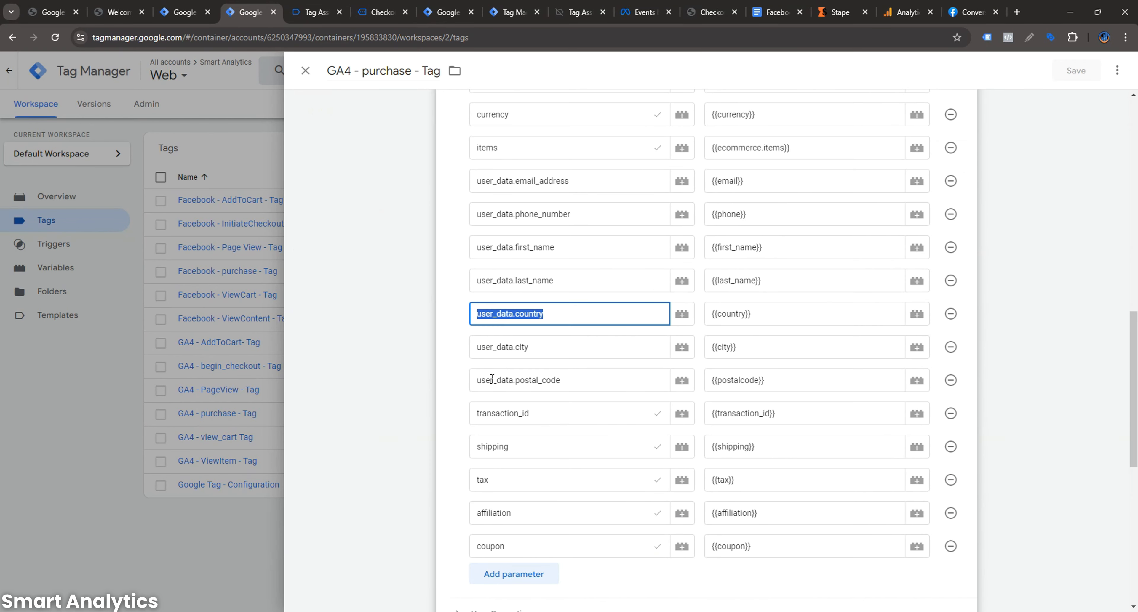
double_click(482, 347)
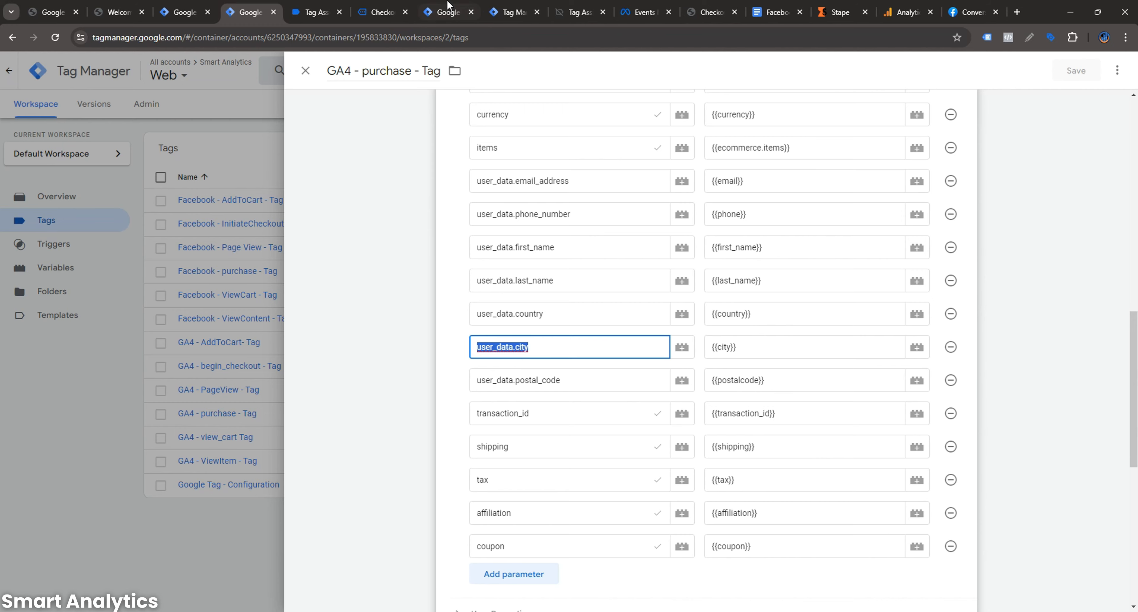
click(448, 12)
click(518, 456)
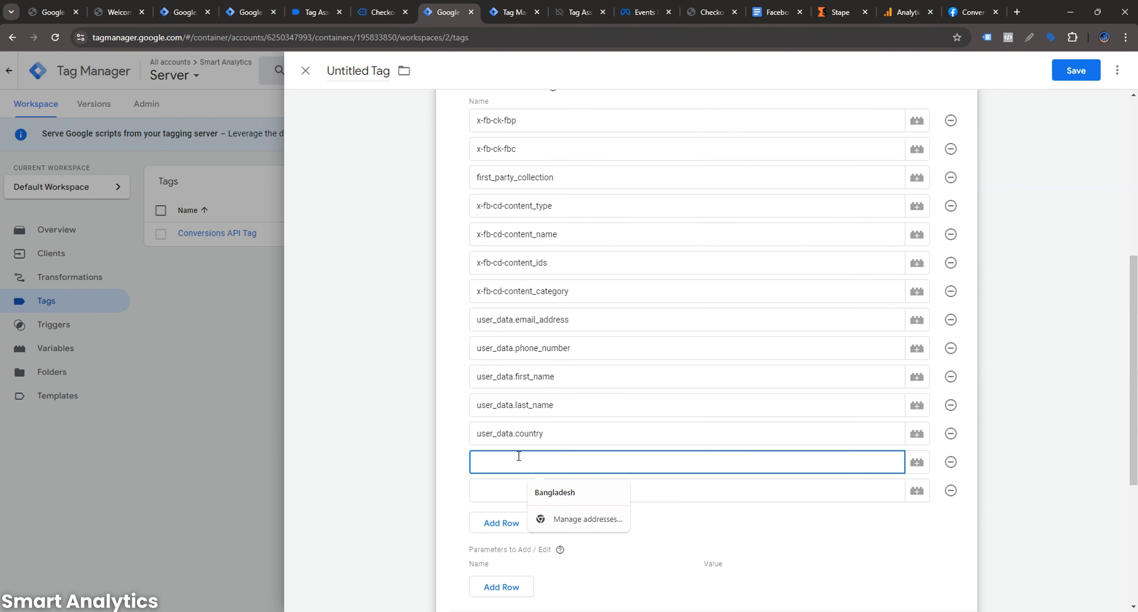
key(super+v)
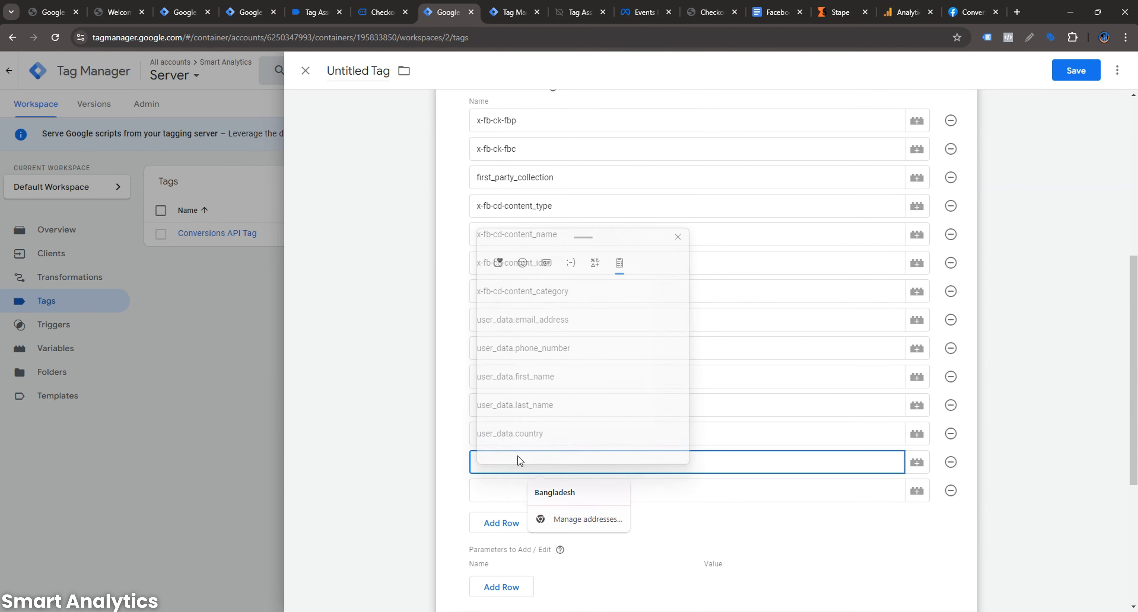
key(Return)
- Add two more excluded-parameter rows and copy user_data.postal_code from the purchase tag into the fourteenth row of the server GA4 tag
scroll(560, 376, down, 5)
click(517, 287)
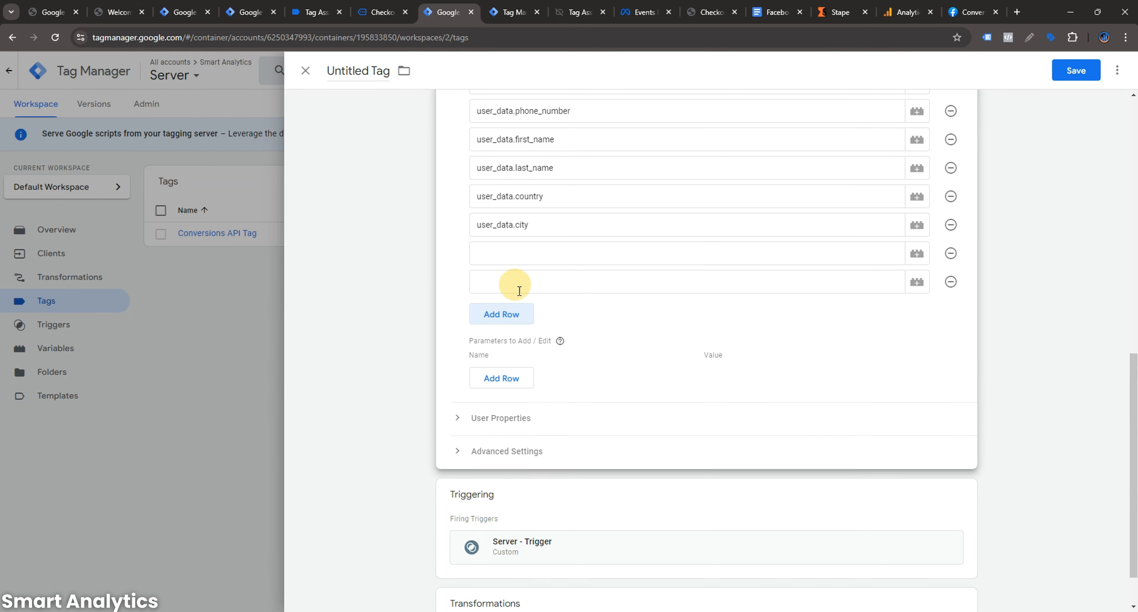
click(519, 312)
click(520, 254)
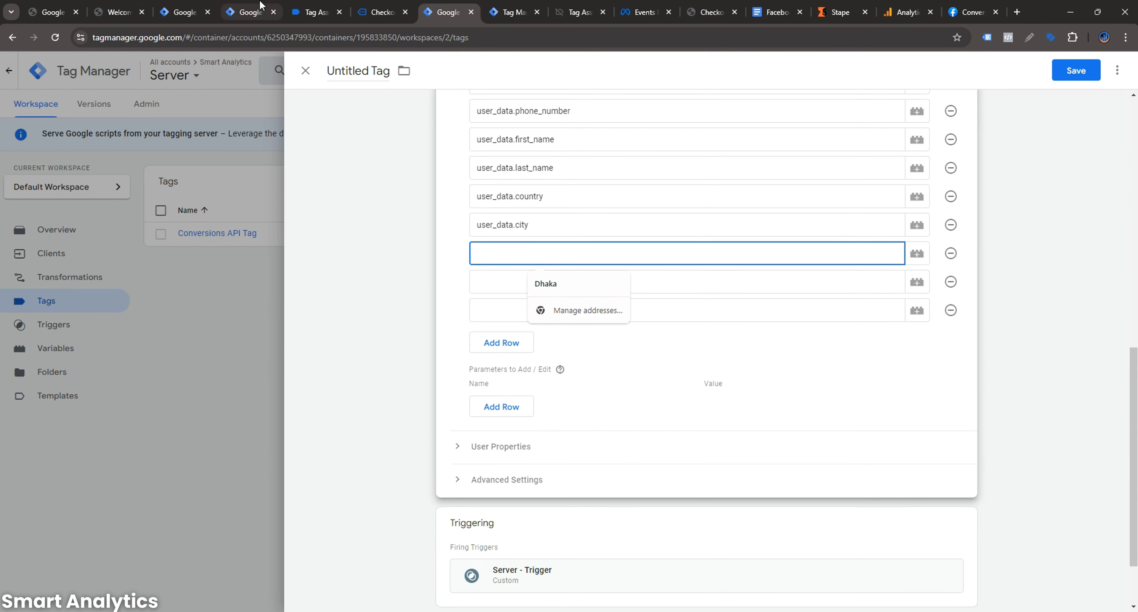
click(249, 12)
drag(605, 377, 481, 377)
key(ctrl+c)
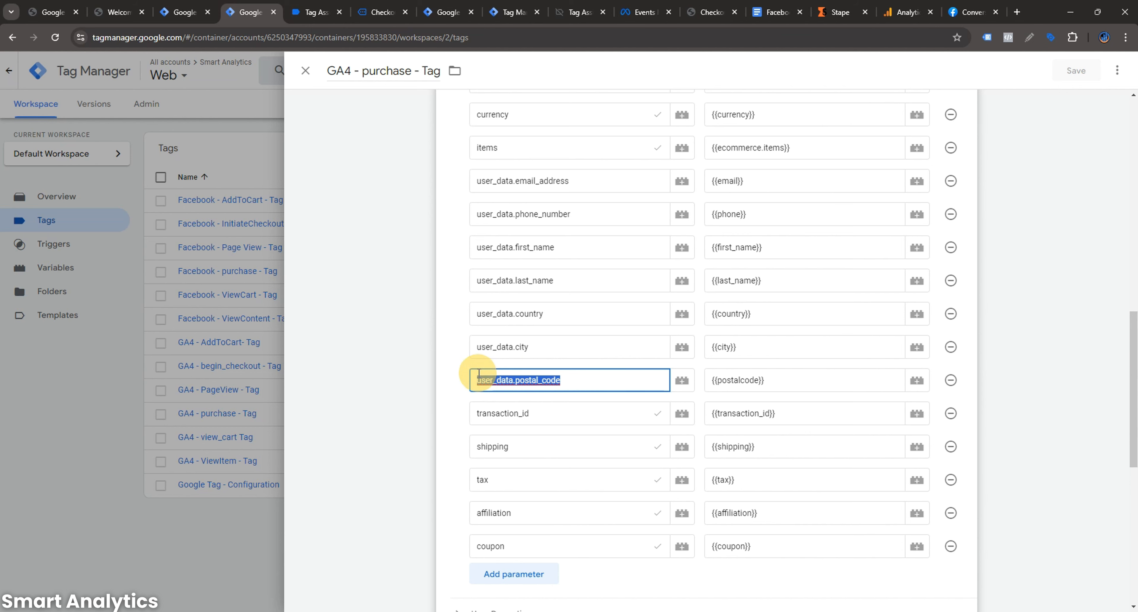
click(446, 12)
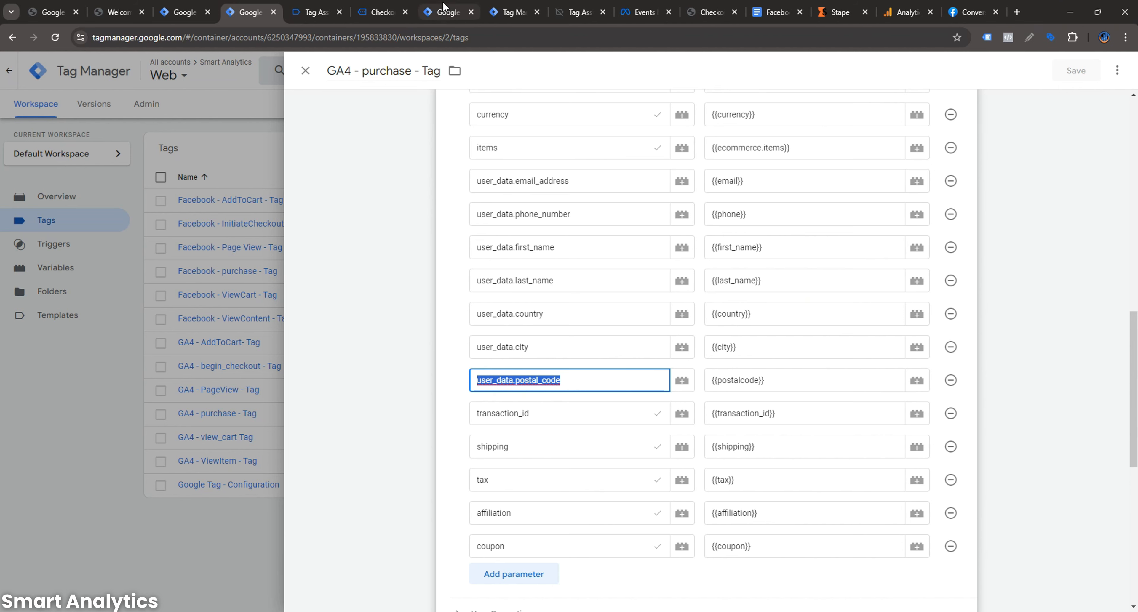
click(512, 261)
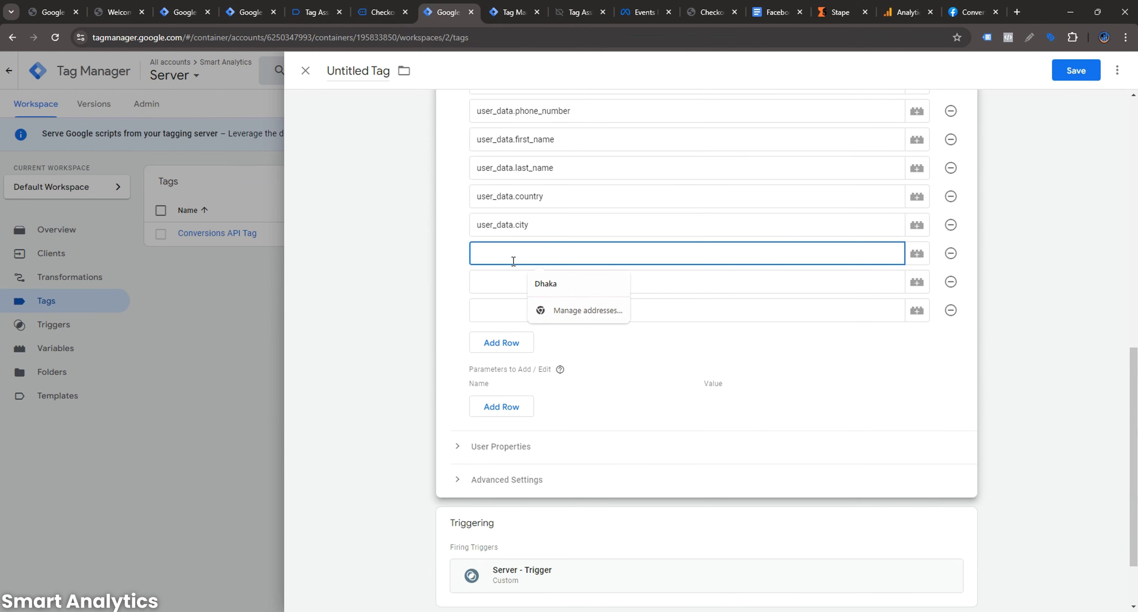
key(ctrl+v)
- Remove the two empty rows from the excluded parameters and save the server tag under the suggested name Google Analytics GA4
click(951, 311)
click(951, 282)
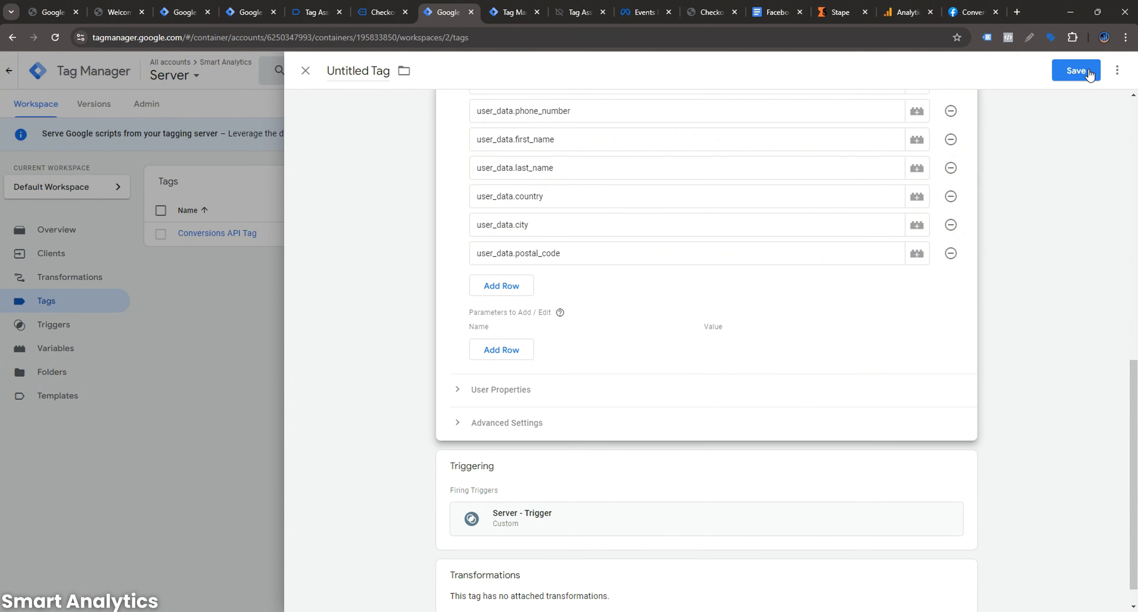
click(1075, 70)
click(671, 247)
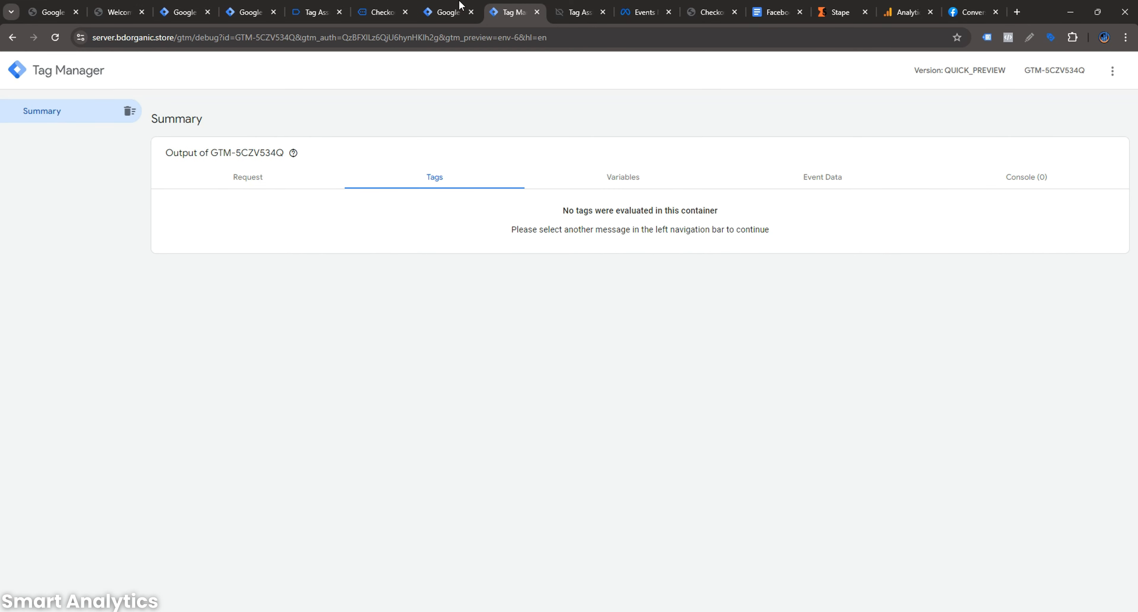
- Close the web container's GA4 purchase tag and start a Tag Assistant preview of the web container connected to bdorganic.store
click(459, 6)
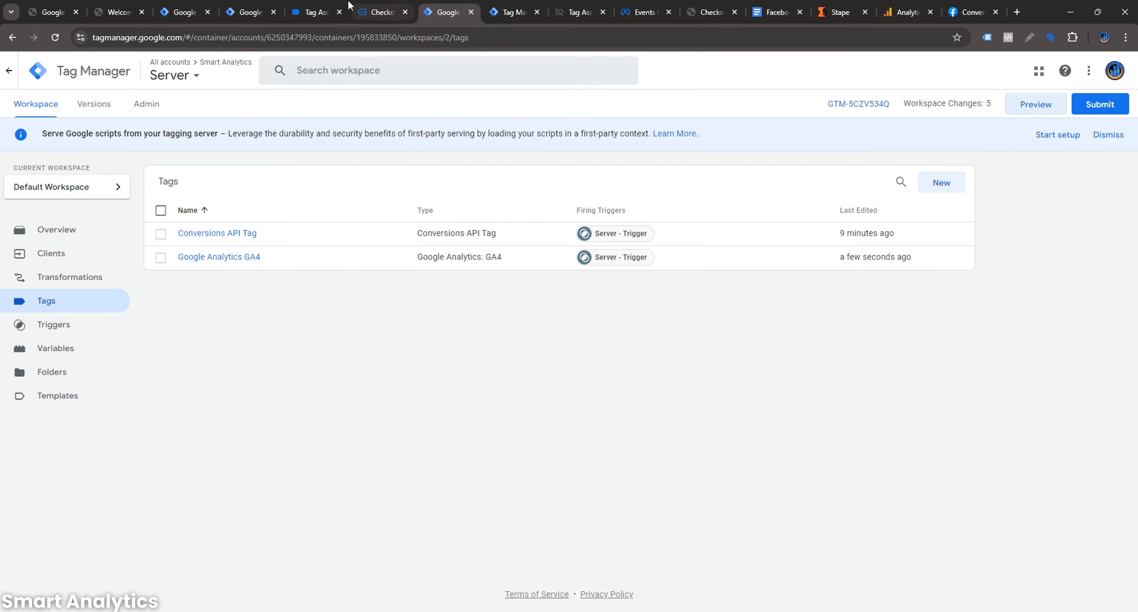
click(255, 6)
click(307, 71)
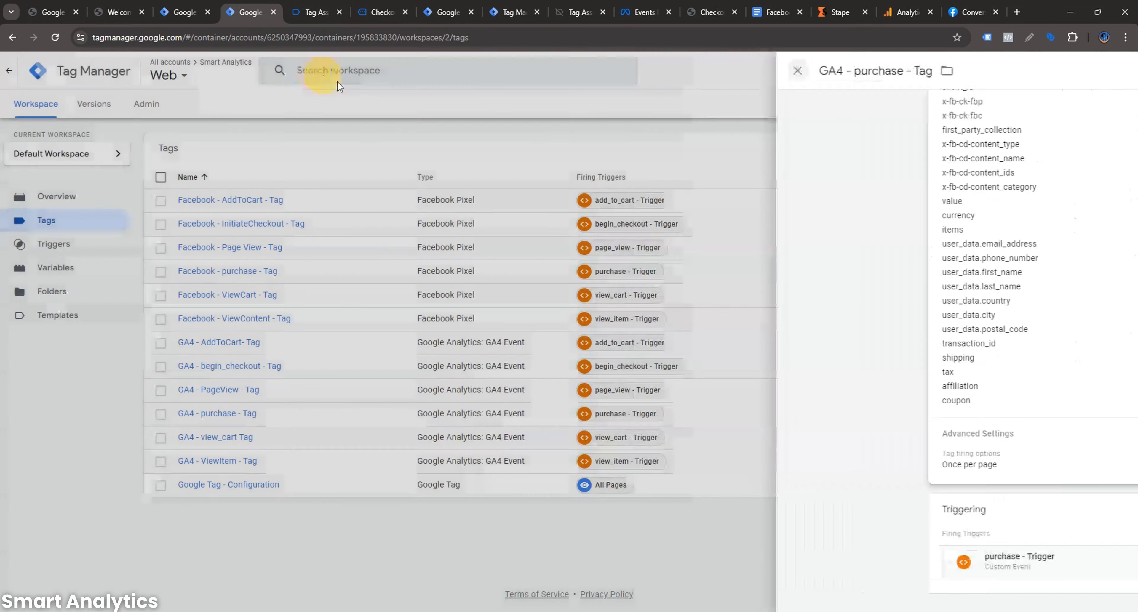
click(1054, 109)
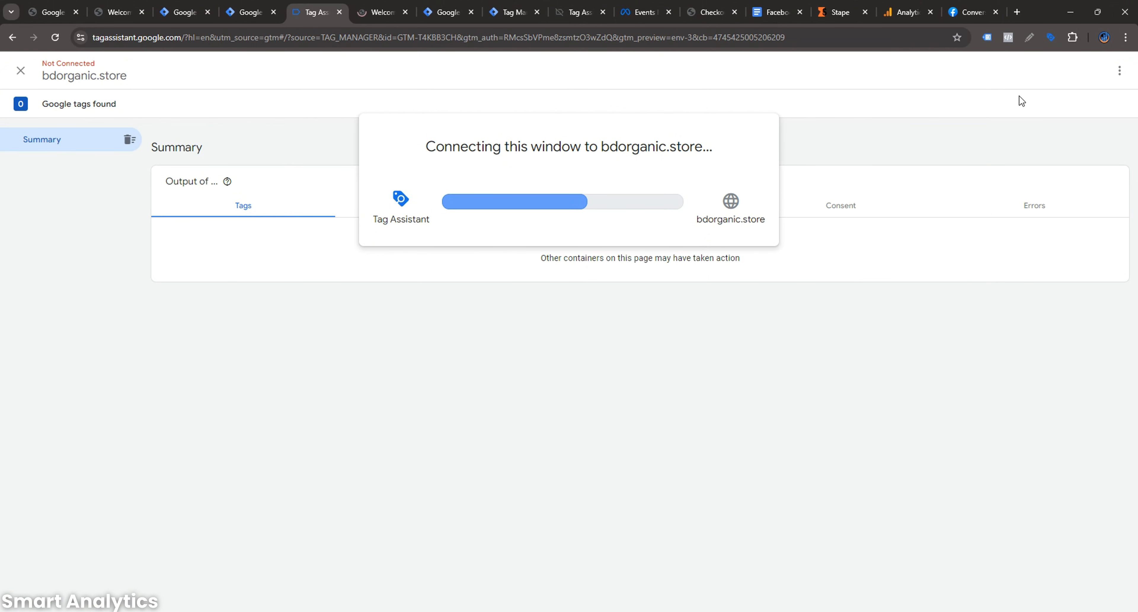
click(578, 277)
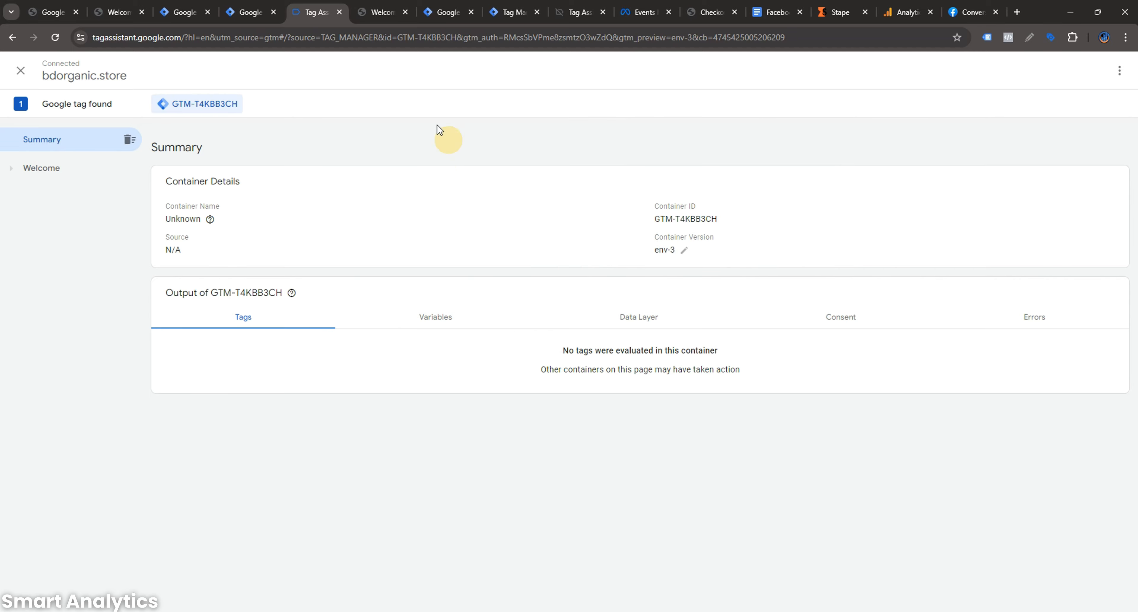
- Open the Handpicked Red Chillies product page from the best sellers on the connected store site
click(370, 6)
scroll(661, 324, down, 10)
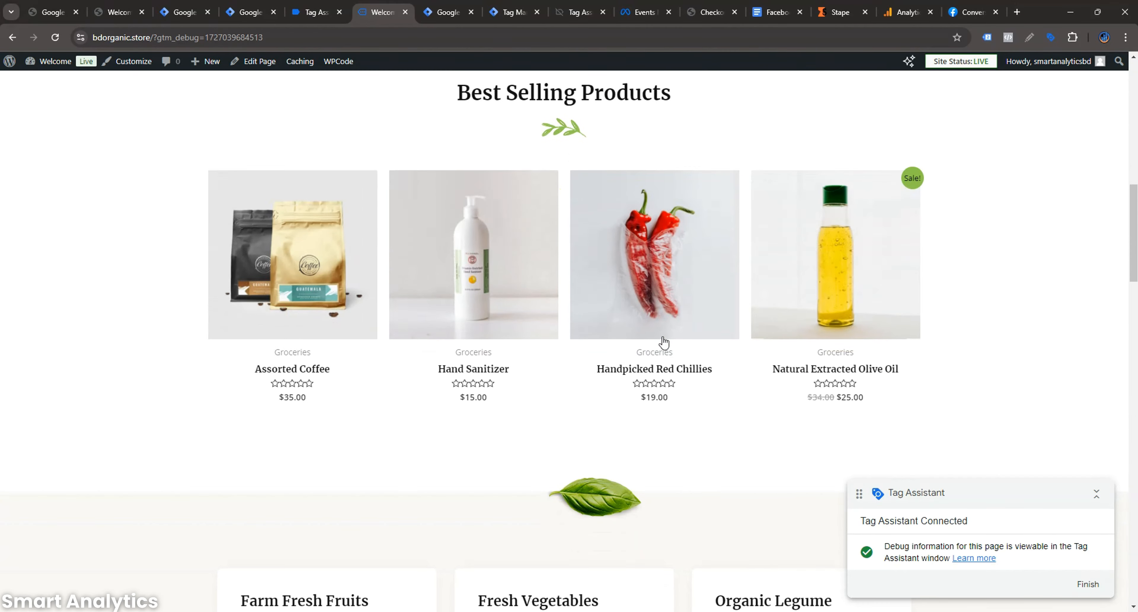
click(650, 327)
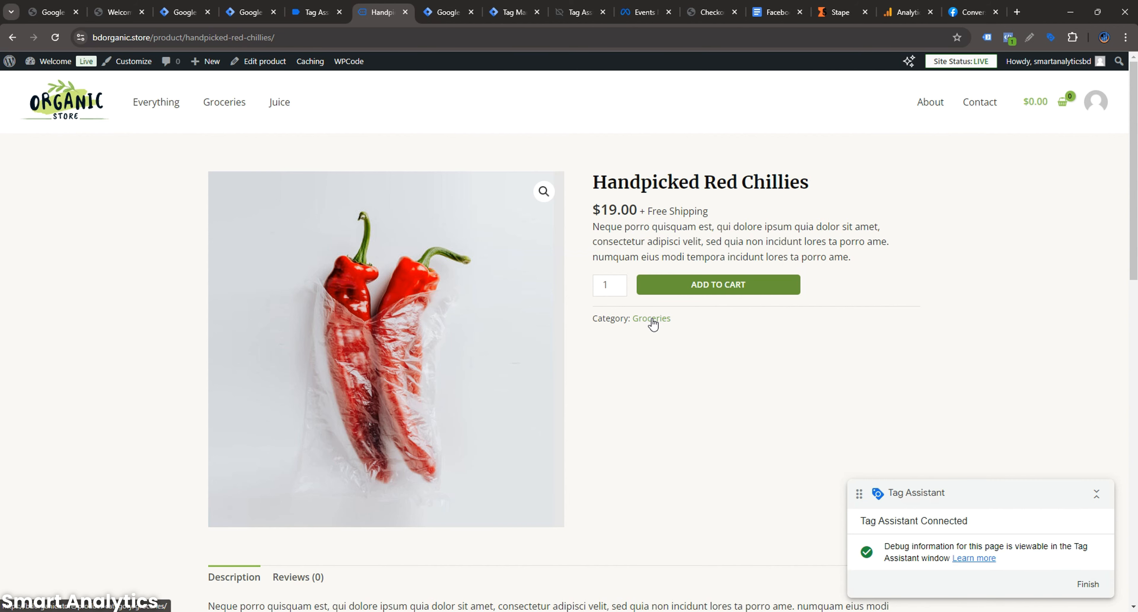
- Switch to the server container's preview and check which tags fired for the product view
click(526, 8)
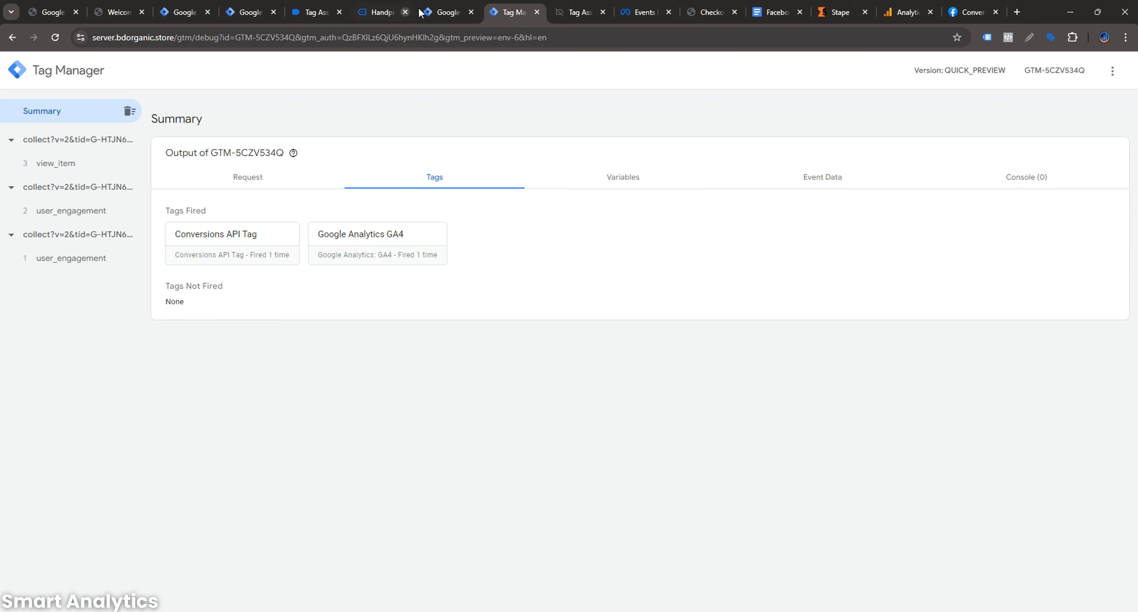
click(447, 12)
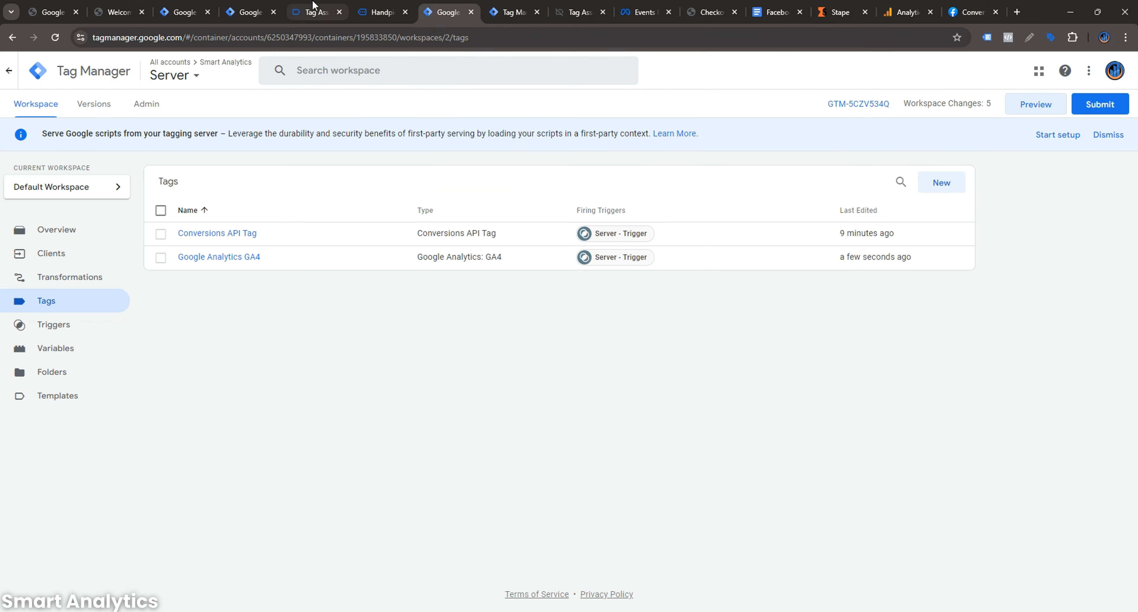
click(316, 12)
- Add one Handpicked Red Chillies to the cart on the store site and place the order with cash on delivery
click(382, 11)
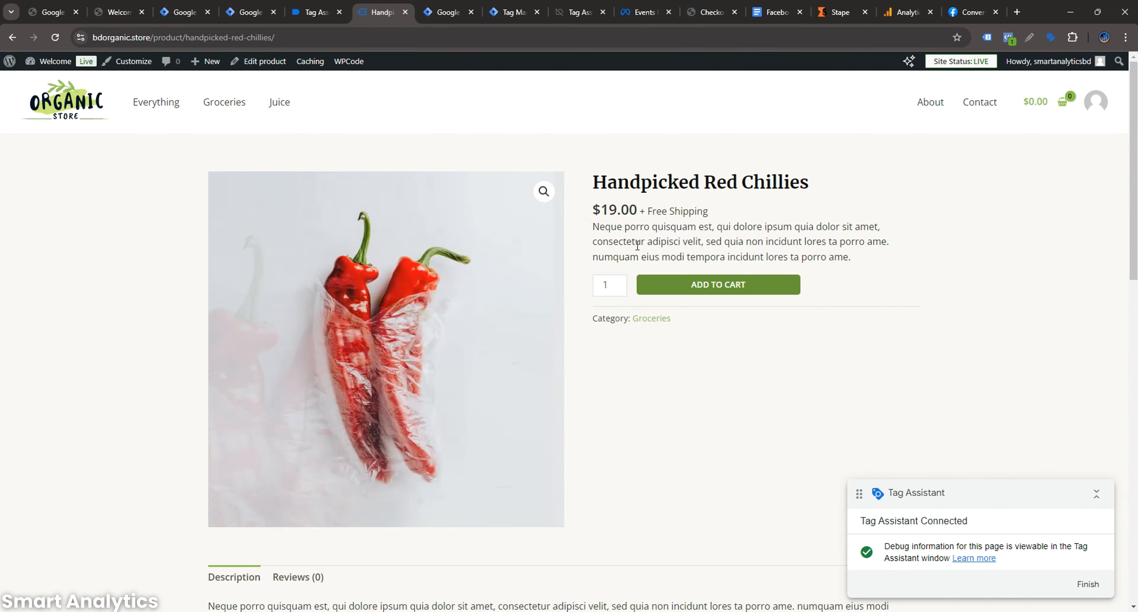
click(693, 285)
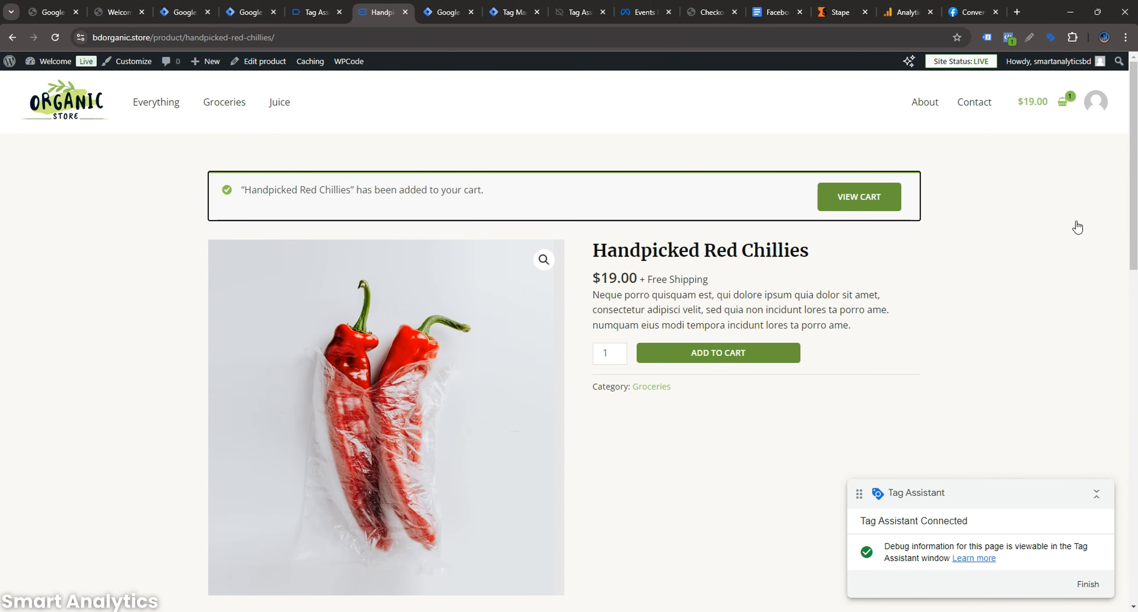
click(869, 207)
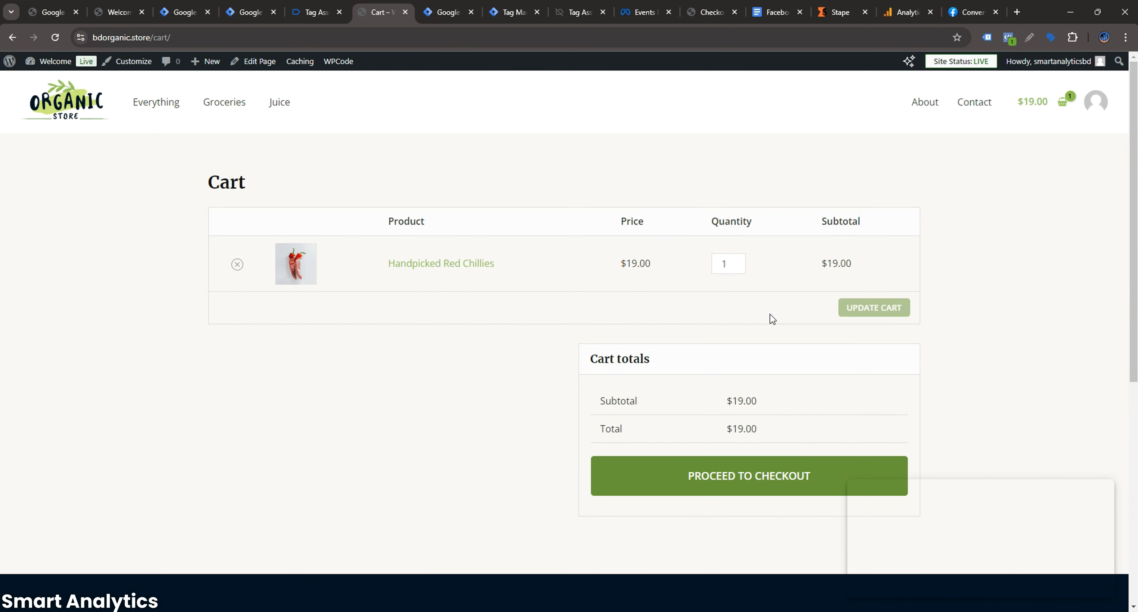
click(742, 472)
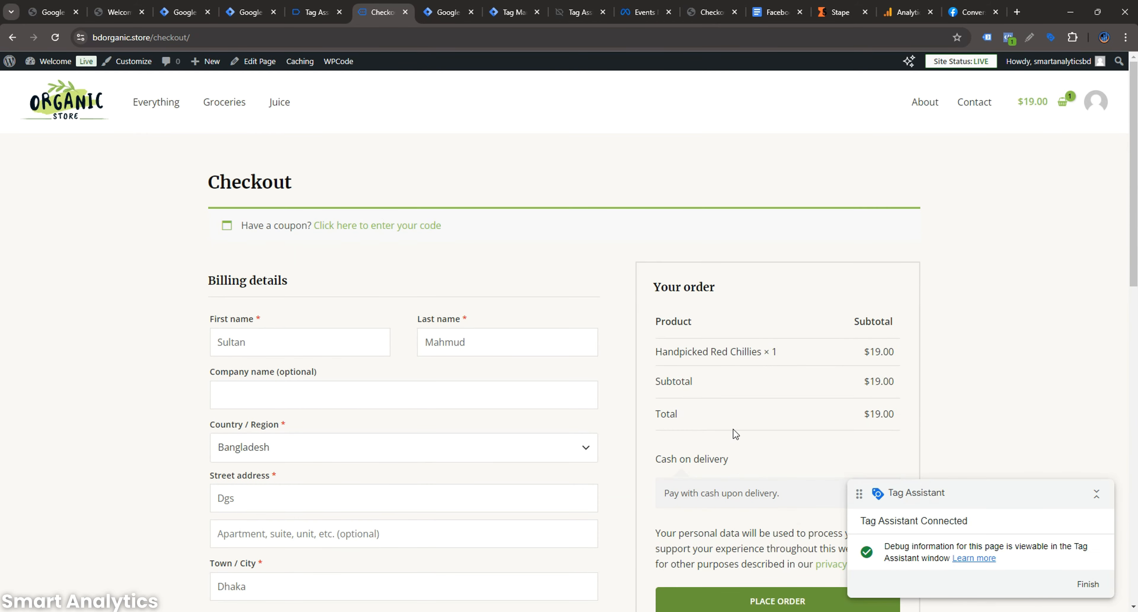
scroll(746, 431, down, 3)
click(755, 424)
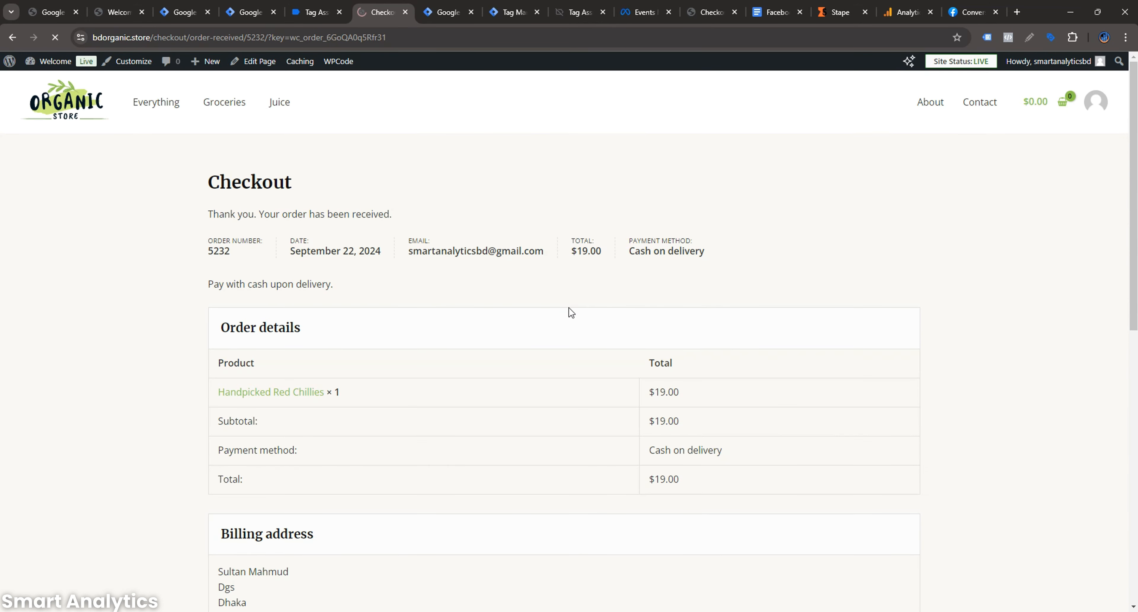
- Switch to Meta Events Manager and examine the browser and server test events received for the order
click(648, 10)
scroll(427, 368, down, 7)
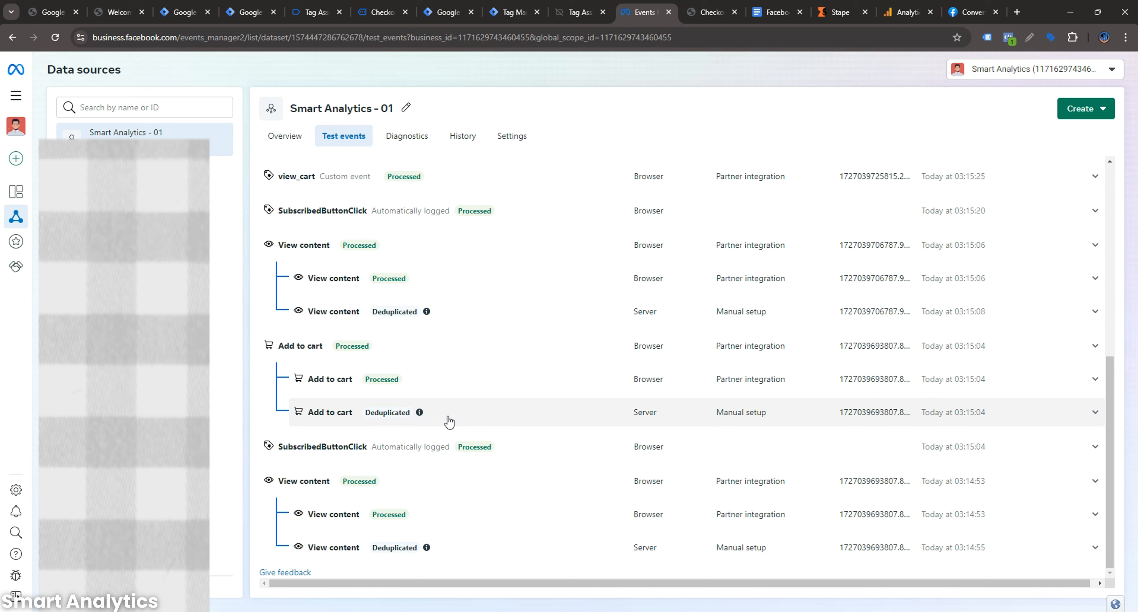
scroll(388, 486, up, 5)
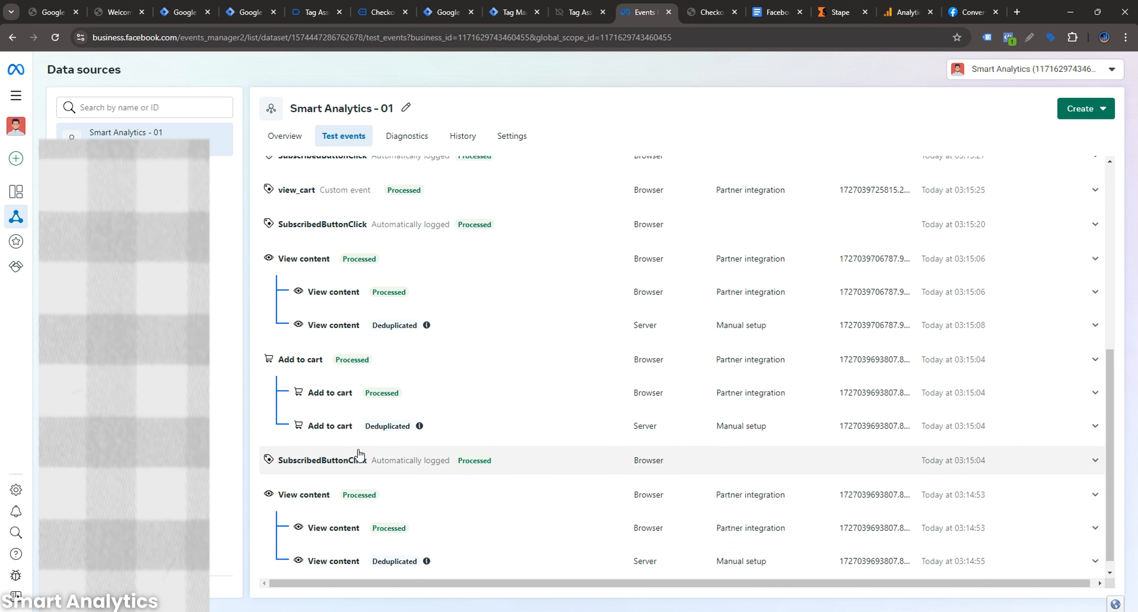
scroll(379, 450, down, 1)
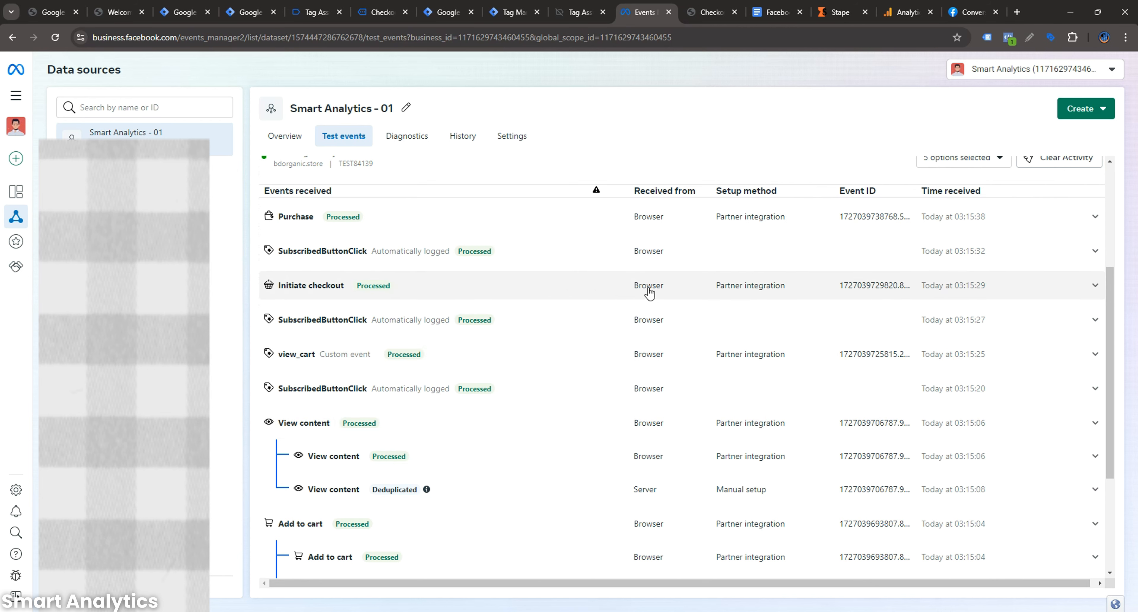
scroll(616, 301, down, 4)
scroll(533, 353, up, 5)
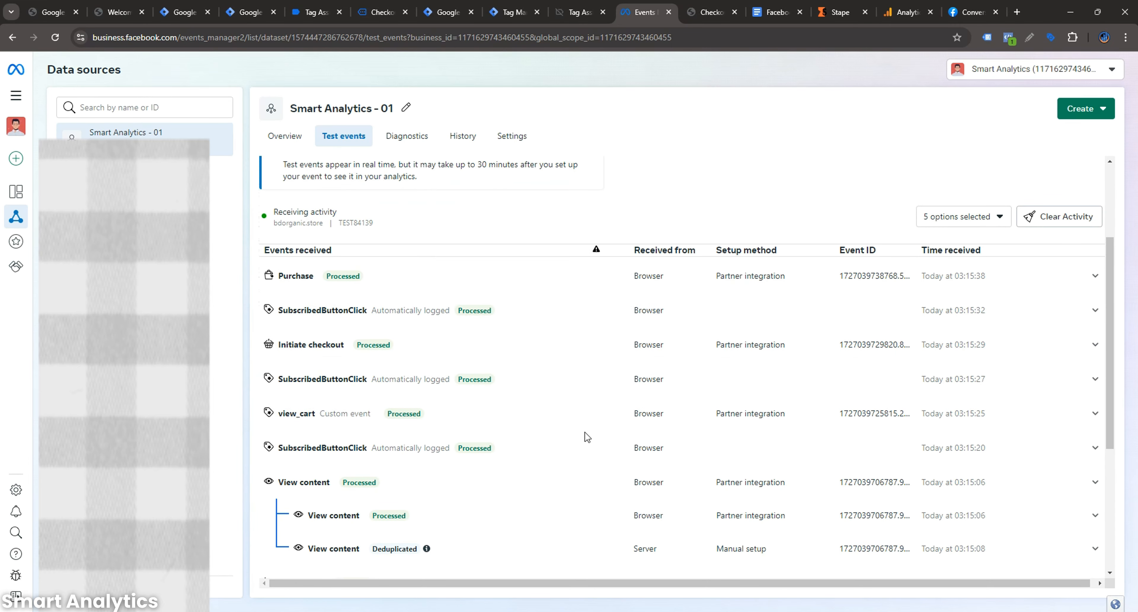
- Switch to Google Analytics, close the web stream details and finish the data collection setup through to the Server property's home page
click(903, 11)
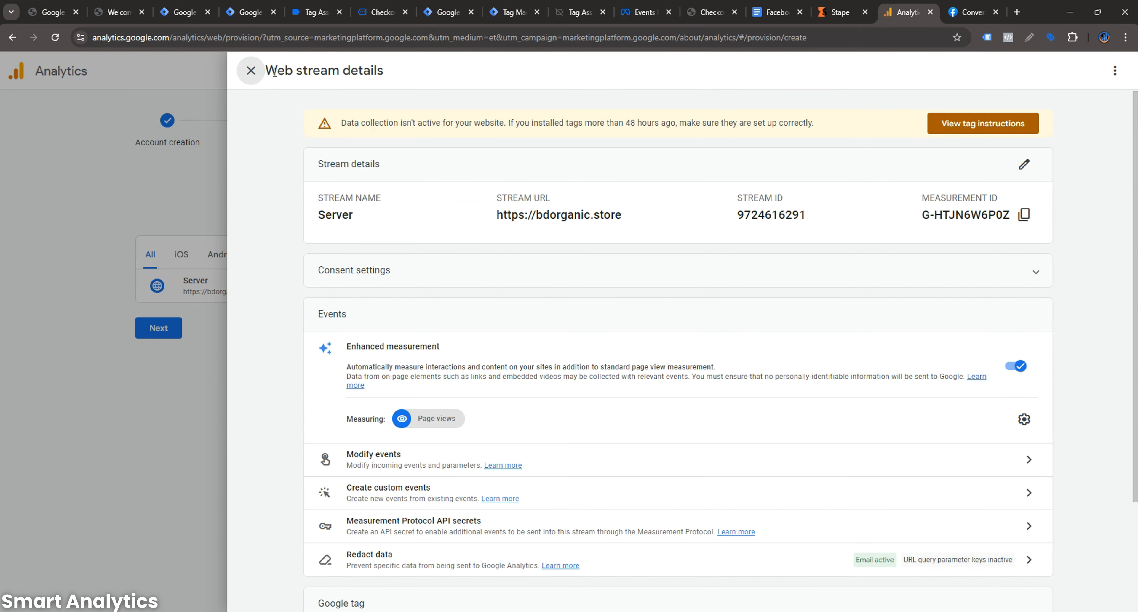
click(261, 72)
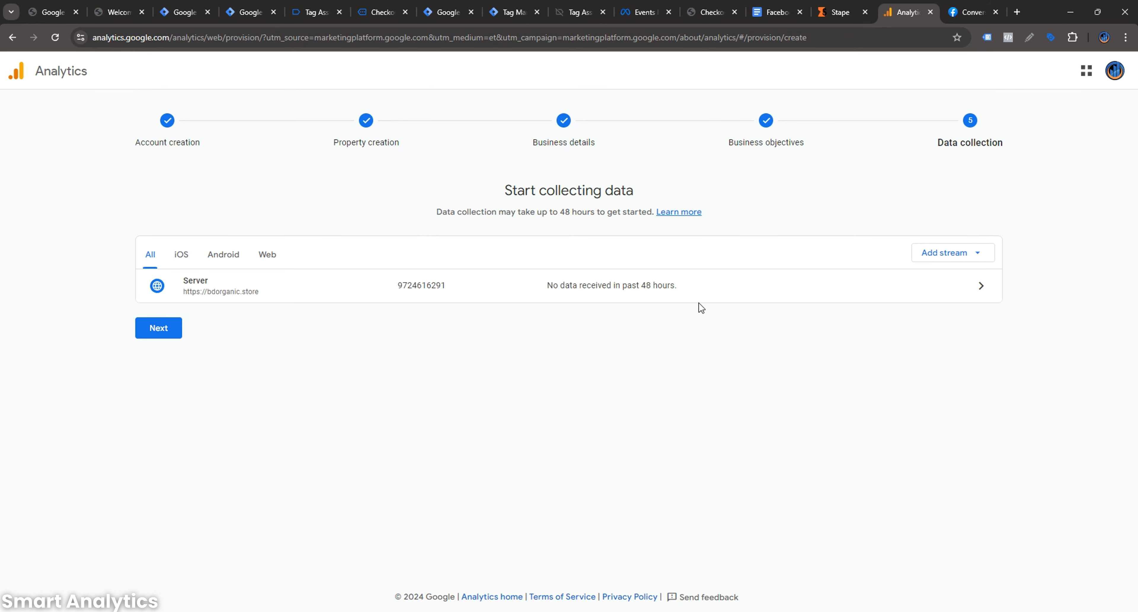
click(174, 327)
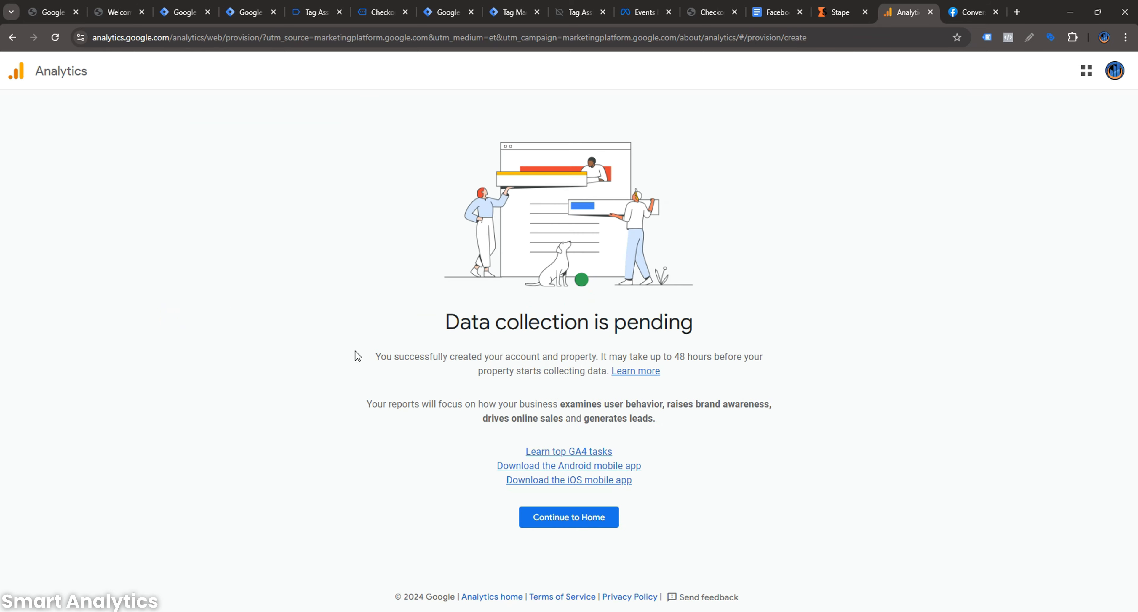
click(573, 521)
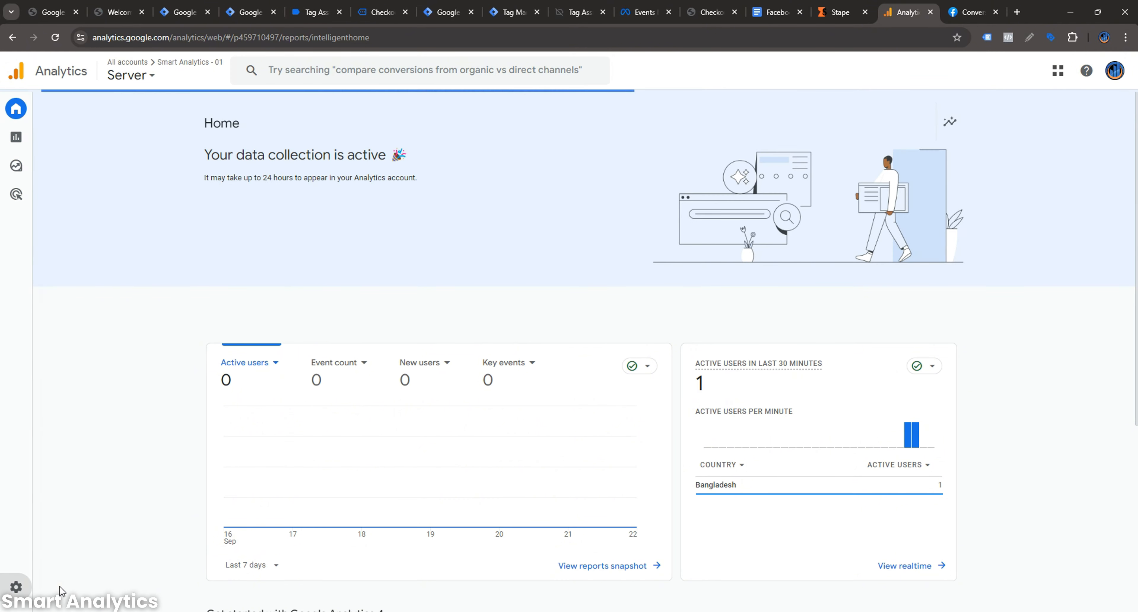
- Open DebugView in the Server property's admin settings to inspect the incoming events
click(62, 591)
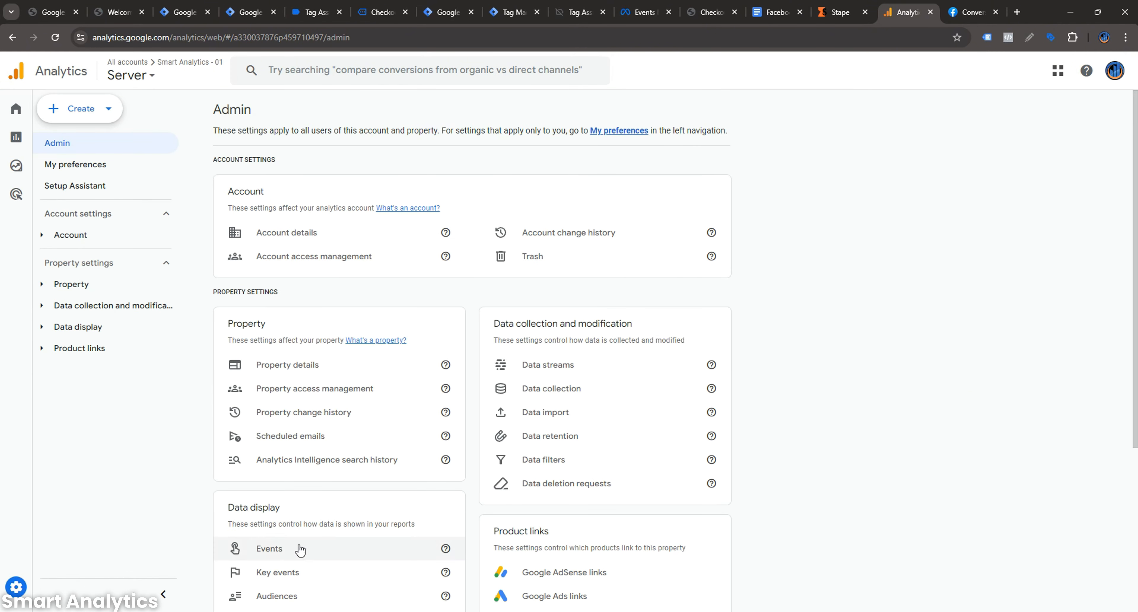
scroll(300, 550, down, 5)
click(322, 508)
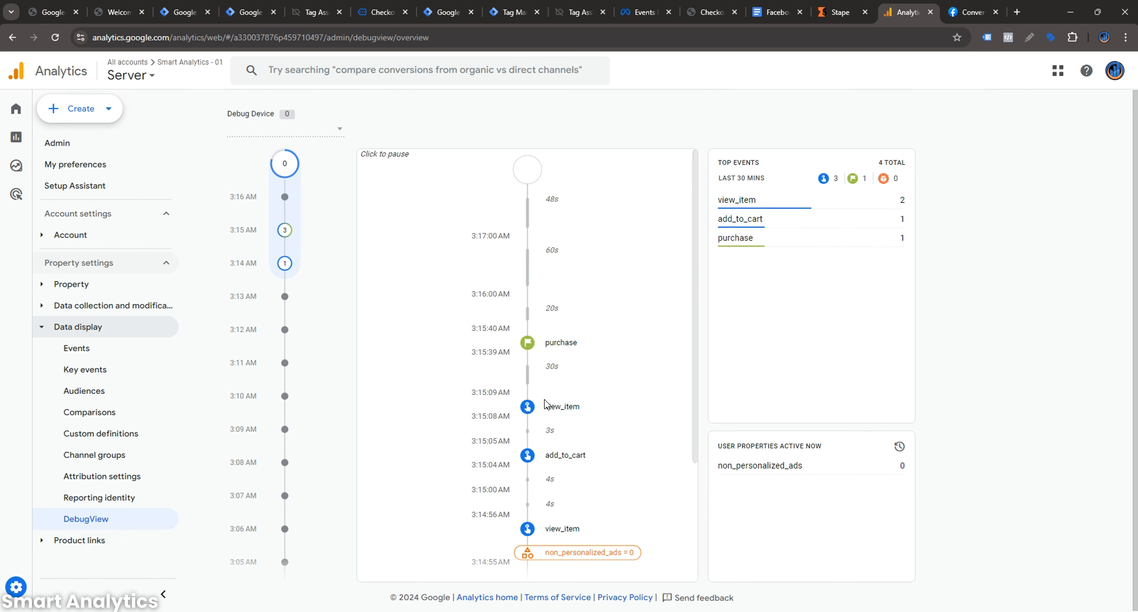
- Start a new Tag Assistant preview of the web container connected to bdorganic.store
click(253, 11)
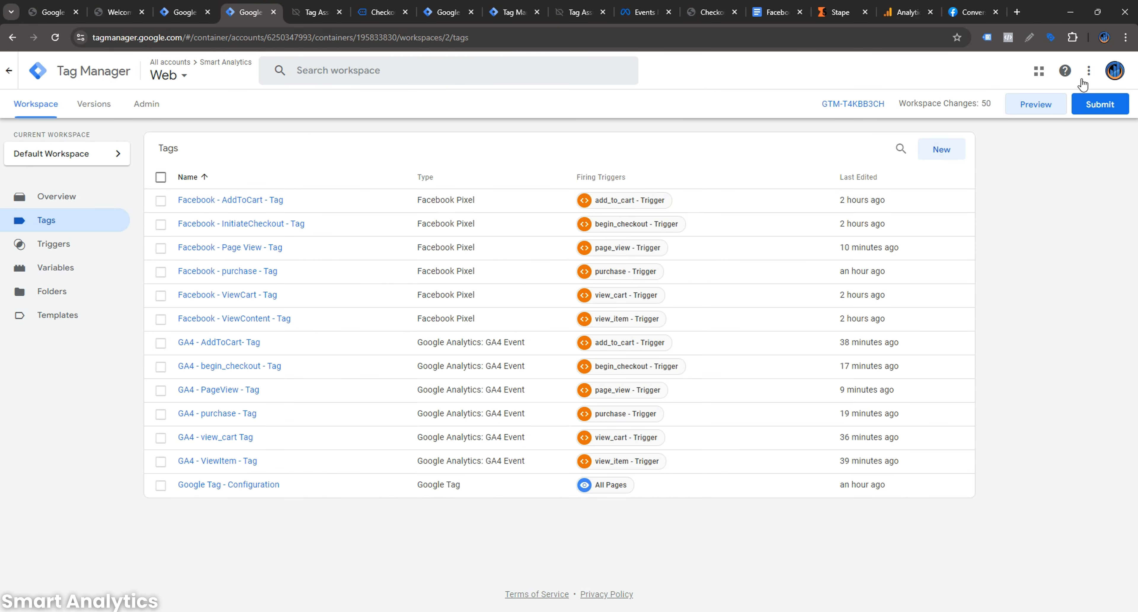
click(1036, 106)
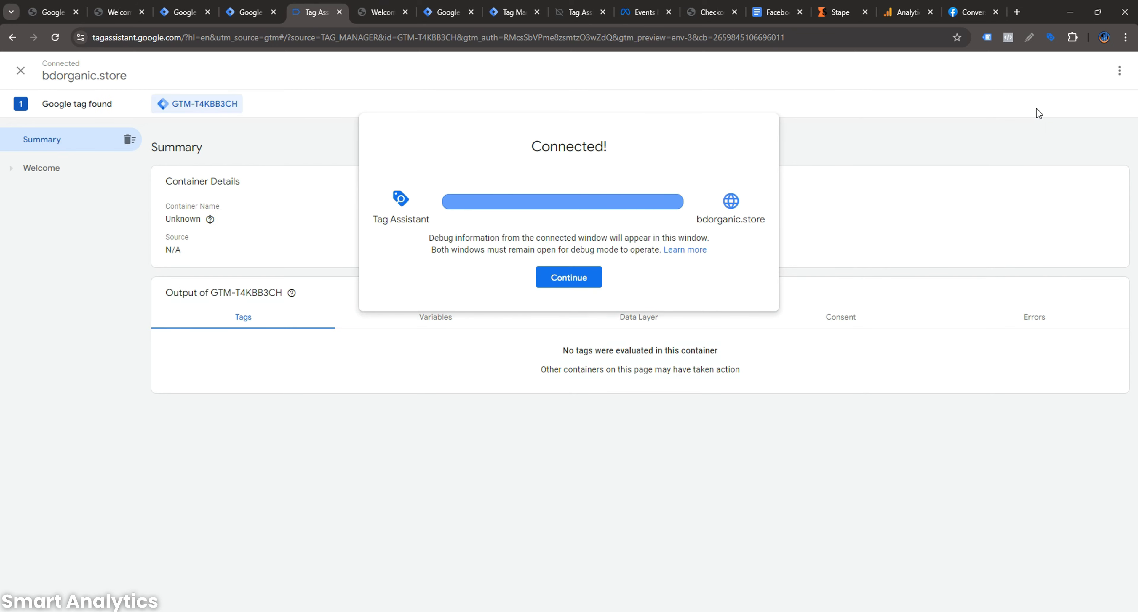
click(569, 278)
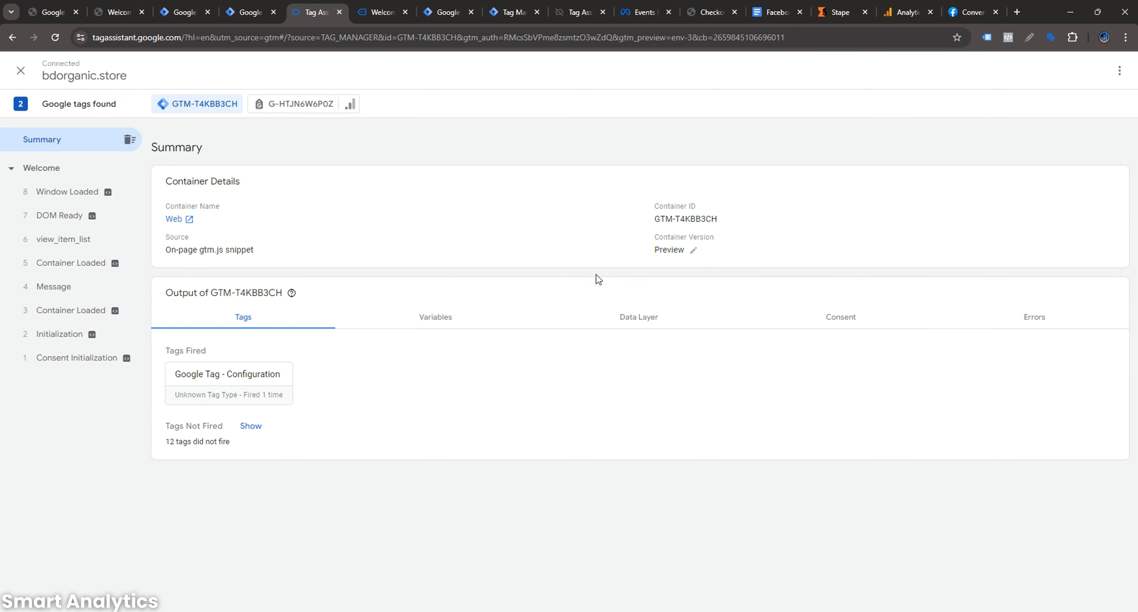
- Open the Hand Sanitizer product page on the connected store site and check the Analytics DebugView for its events
click(375, 12)
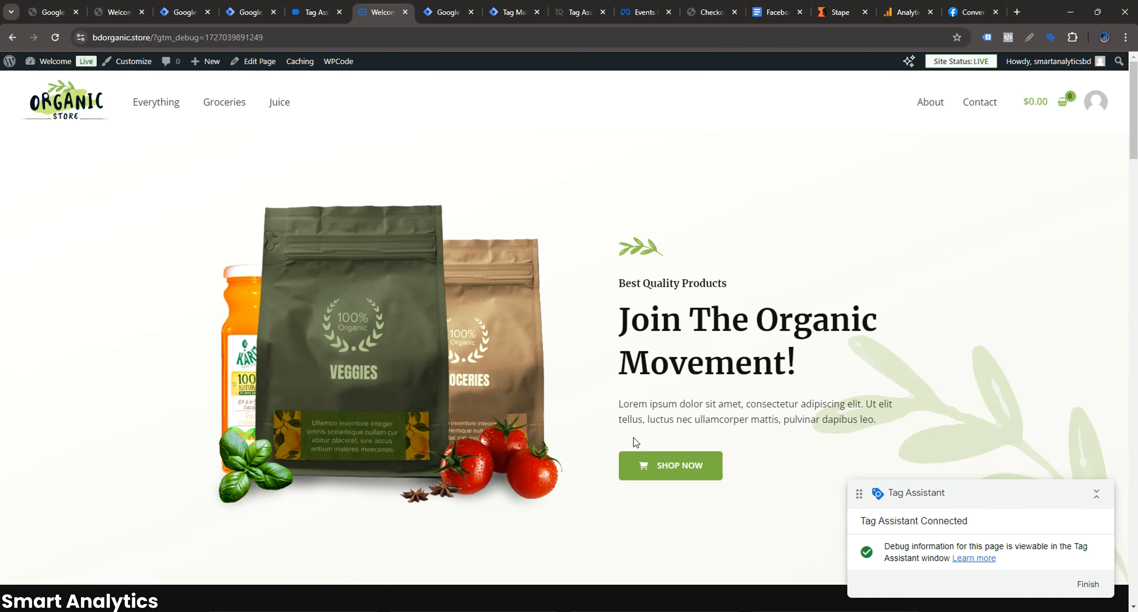
scroll(634, 441, down, 5)
scroll(633, 441, down, 2)
click(481, 367)
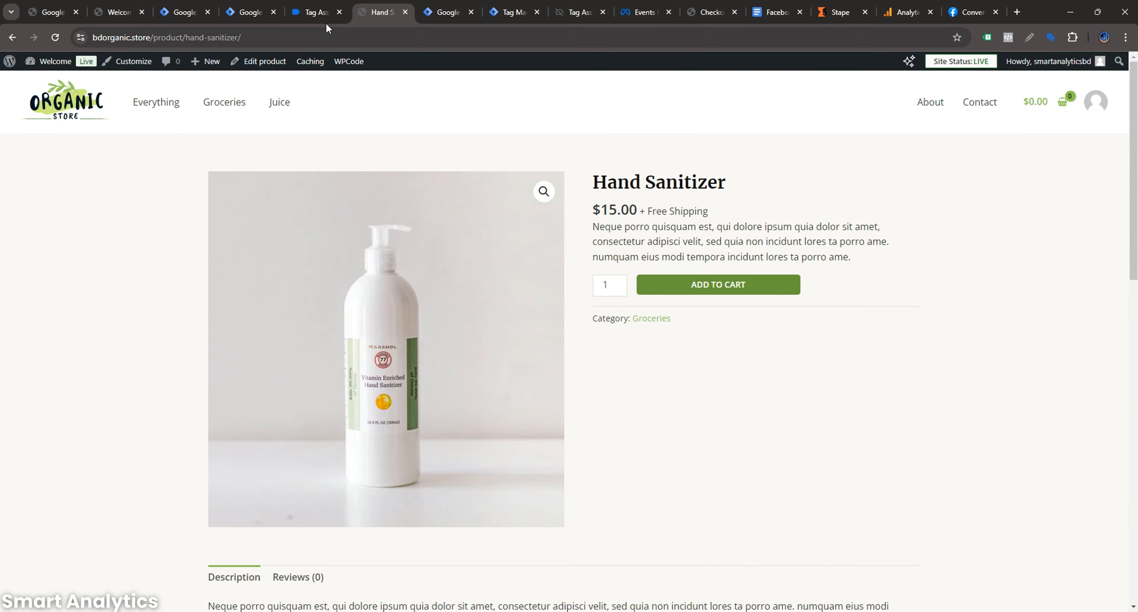
click(317, 12)
click(909, 6)
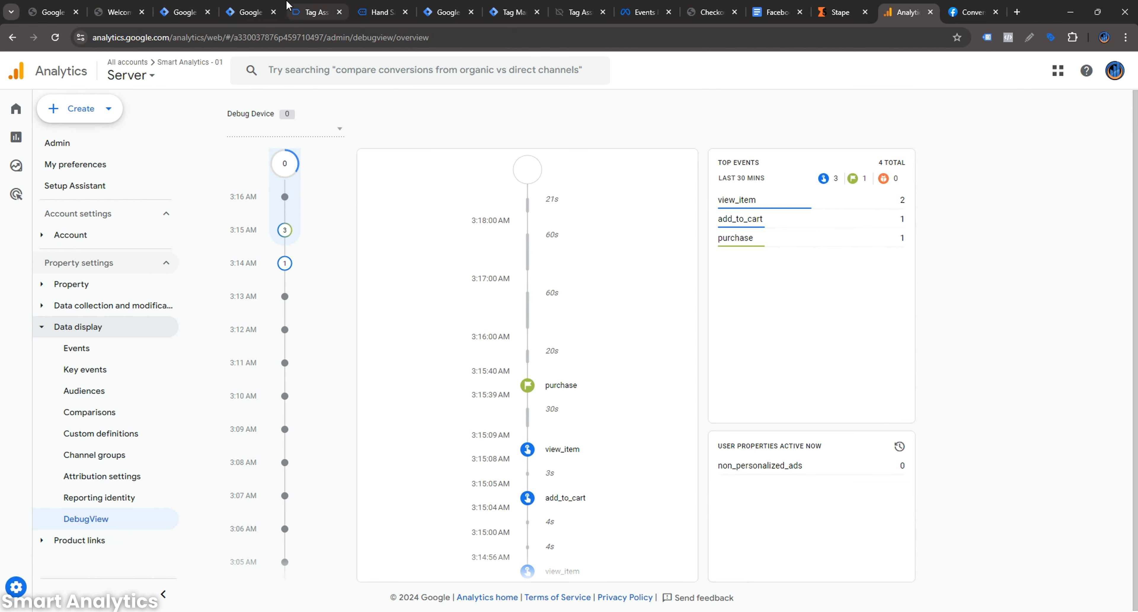
- Add one Hand Sanitizer to the cart on the store site and place the order with cash on delivery
click(380, 12)
click(723, 286)
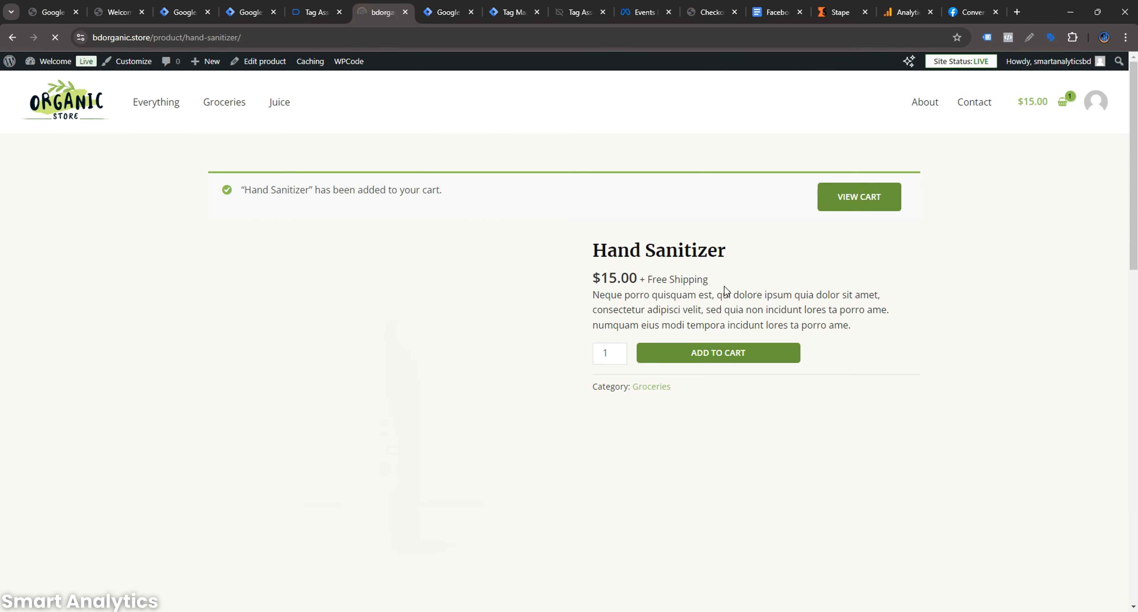
click(868, 197)
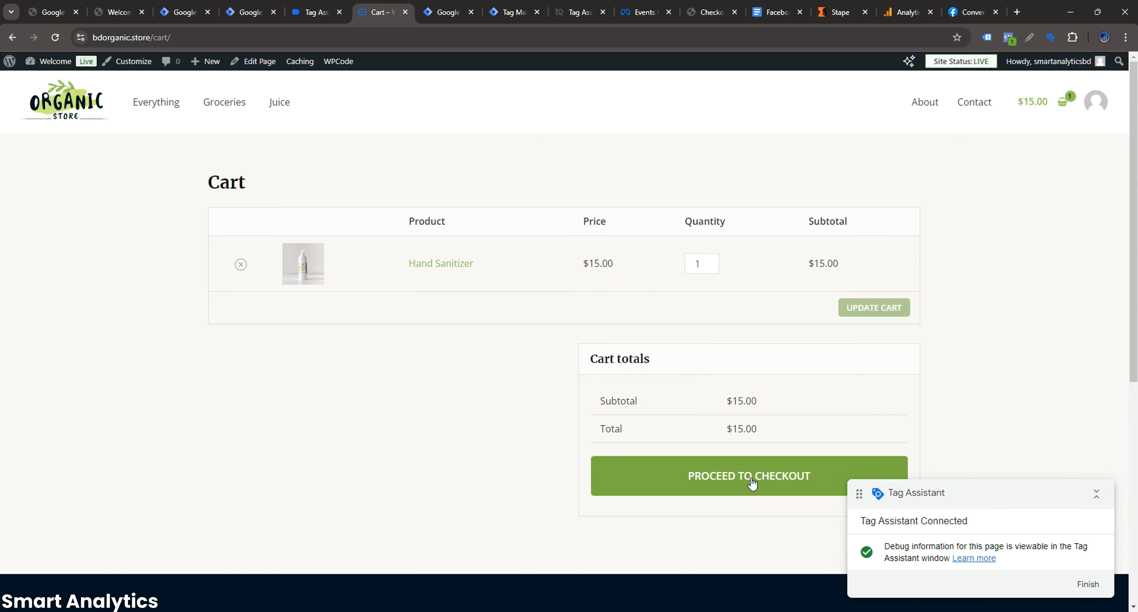
click(753, 486)
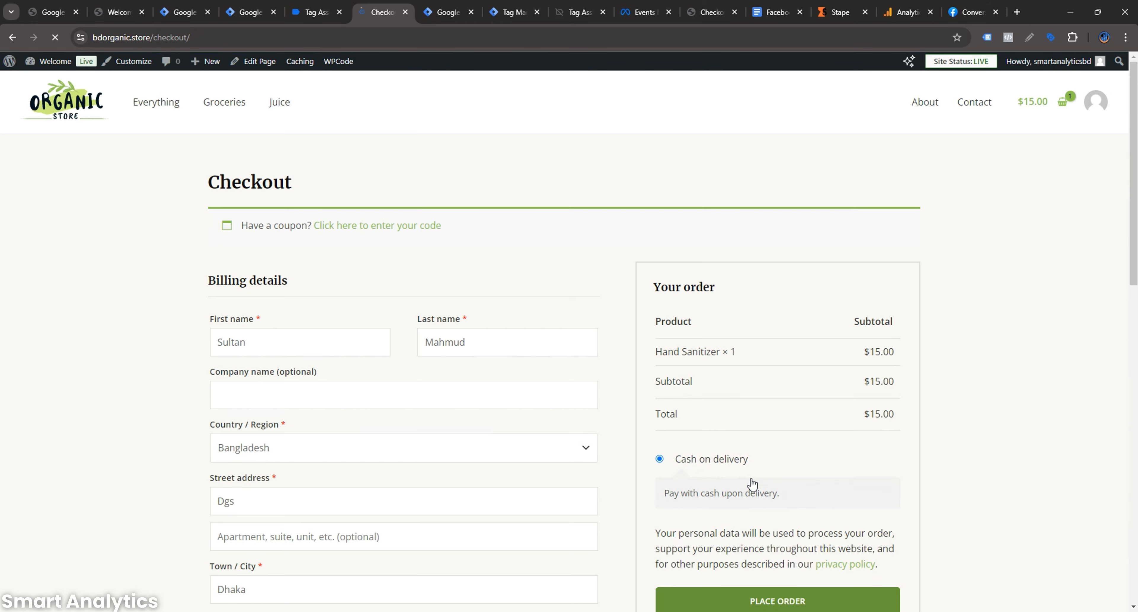
scroll(760, 419, down, 4)
click(764, 424)
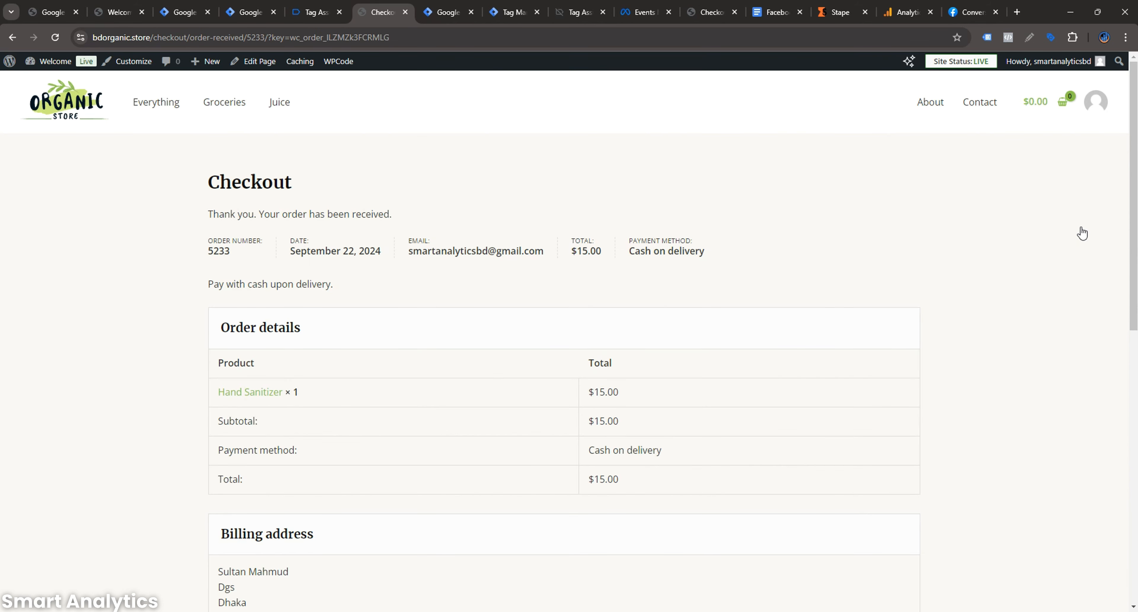
- Review the web container's fired tags in Tag Assistant and the matching events in the Analytics DebugView
click(317, 12)
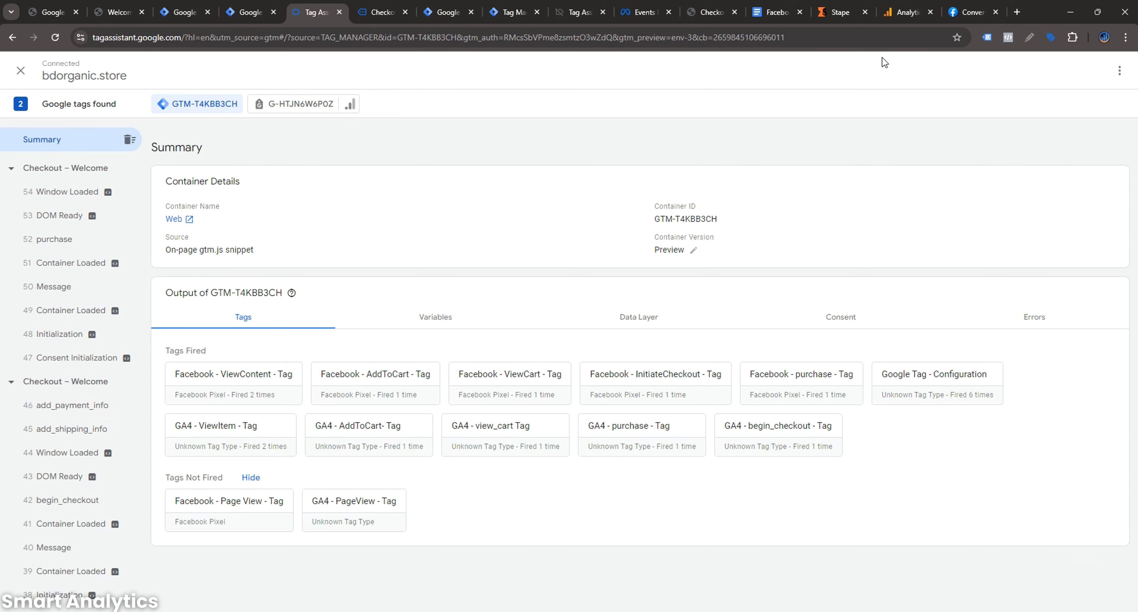
click(903, 12)
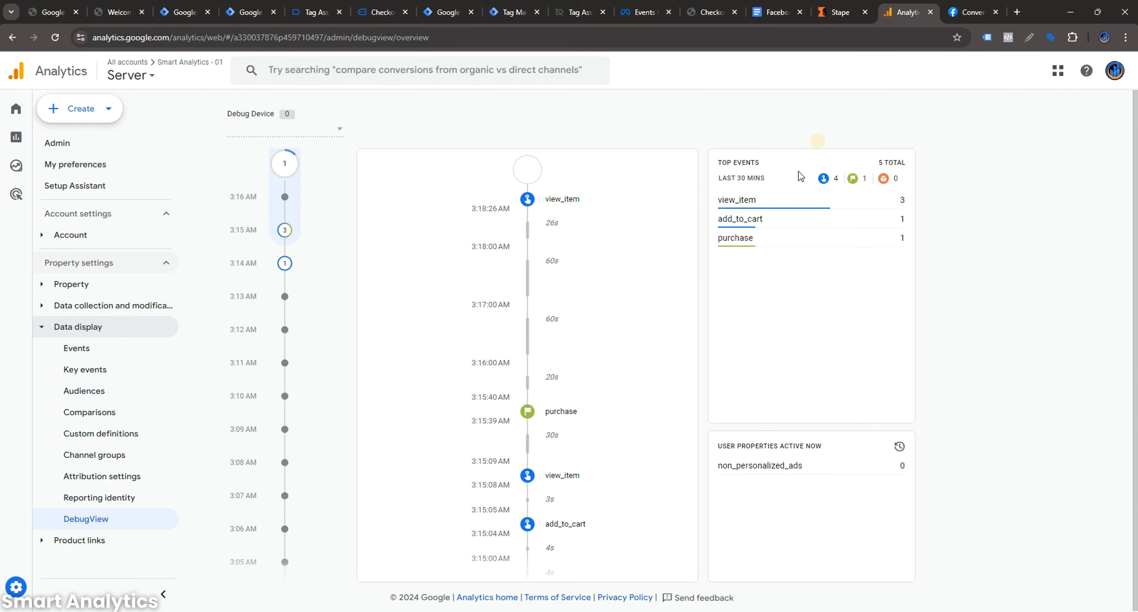